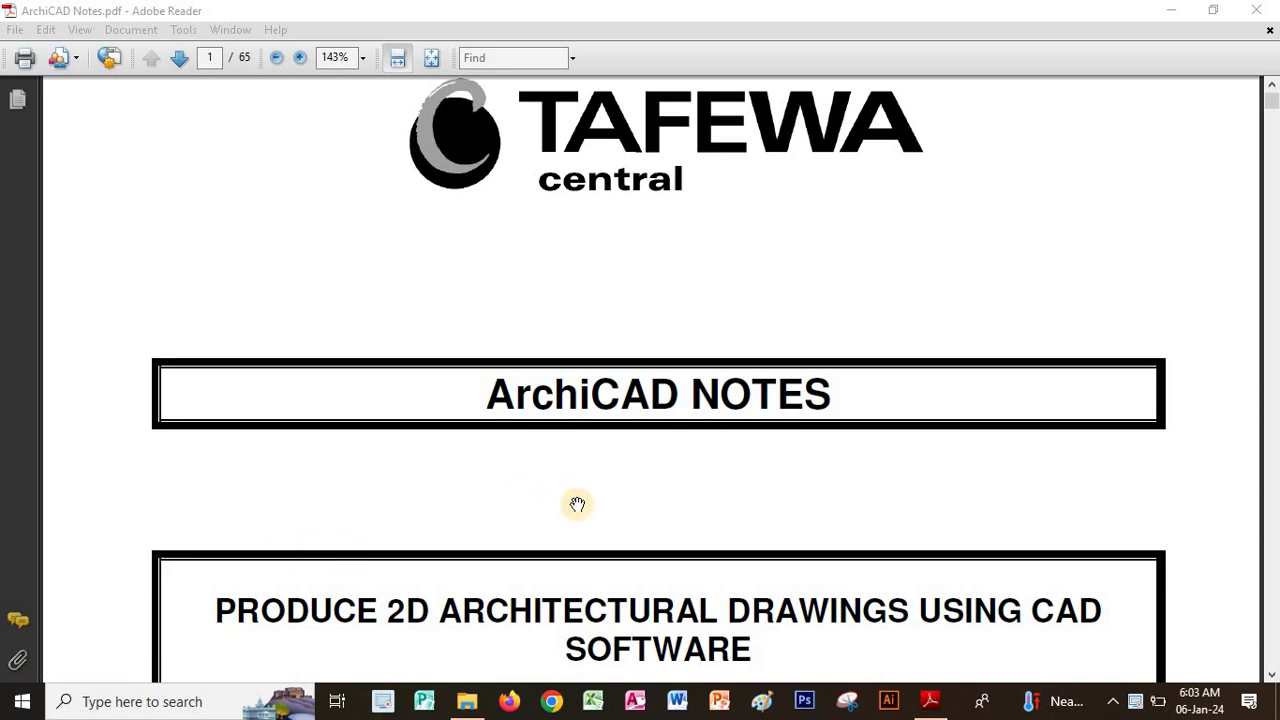
Look through the cover page and the Table of Contents of the ArchiCAD notes
drag(634, 537, 620, 276)
drag(606, 520, 610, 384)
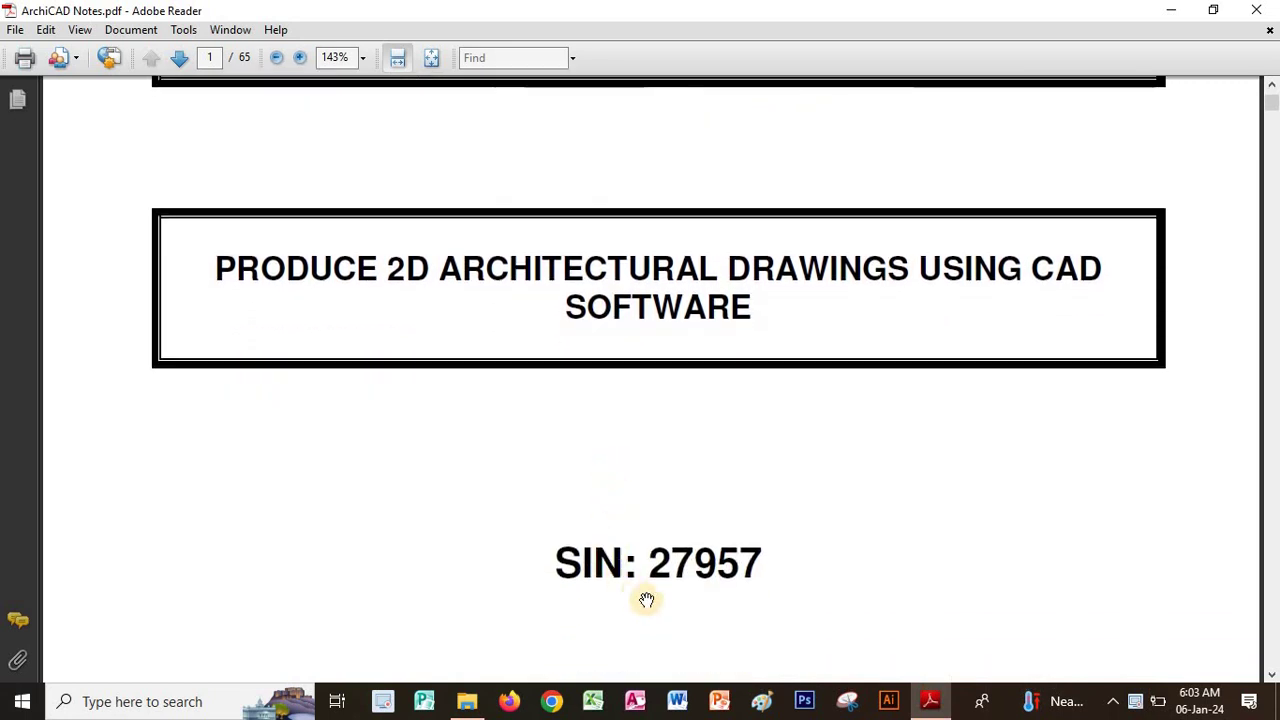
drag(646, 600, 640, 477)
drag(634, 529, 629, 383)
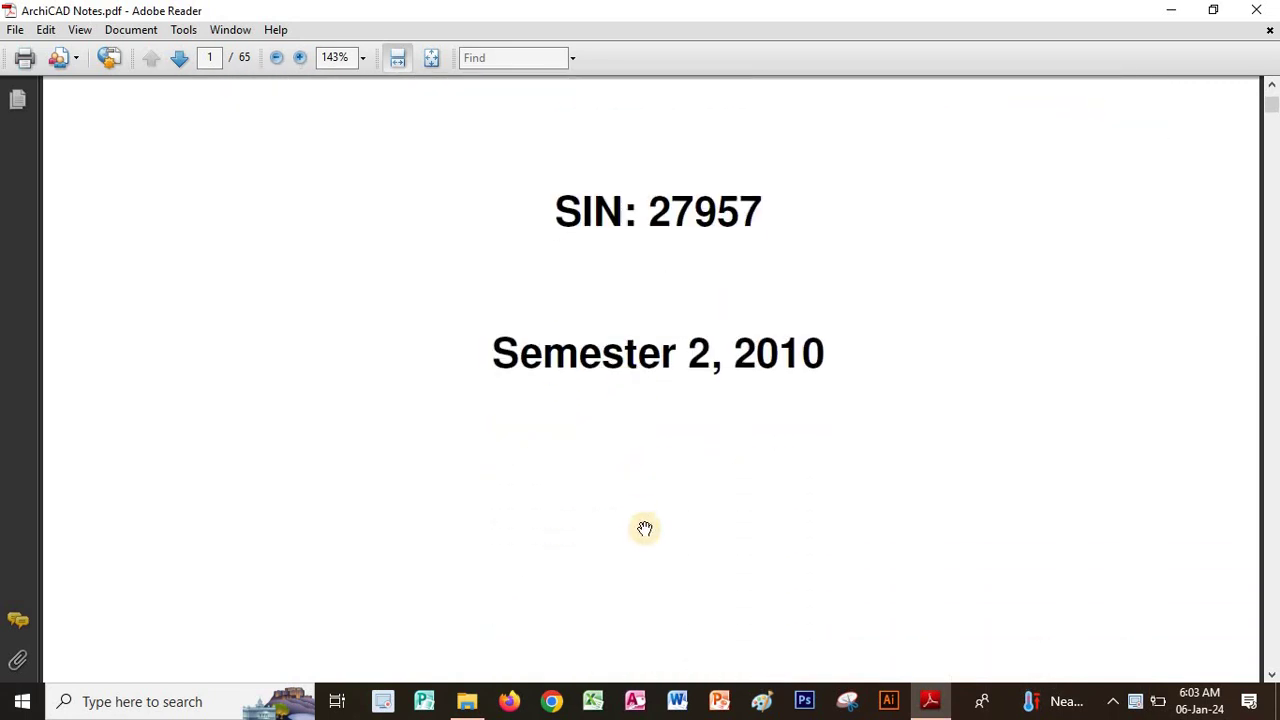
drag(648, 492, 611, 215)
drag(625, 512, 606, 220)
drag(632, 479, 613, 310)
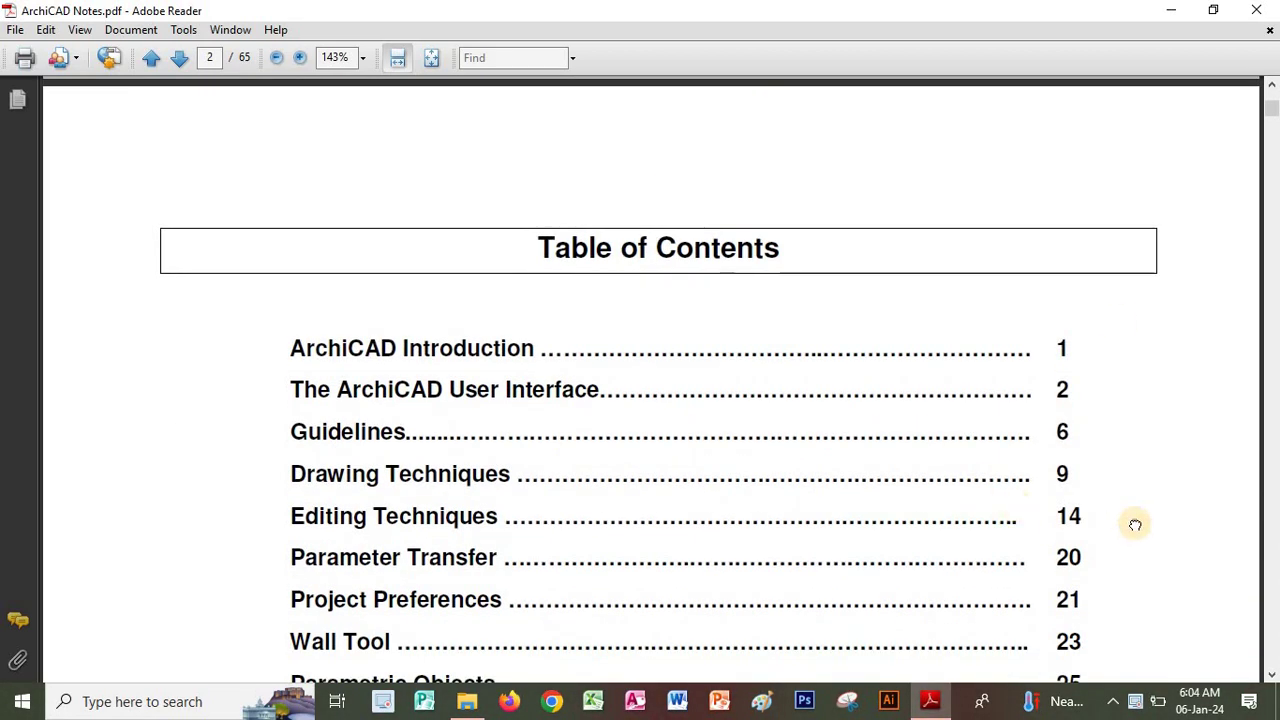
scroll(1135, 525, down, 3)
scroll(920, 477, down, 6)
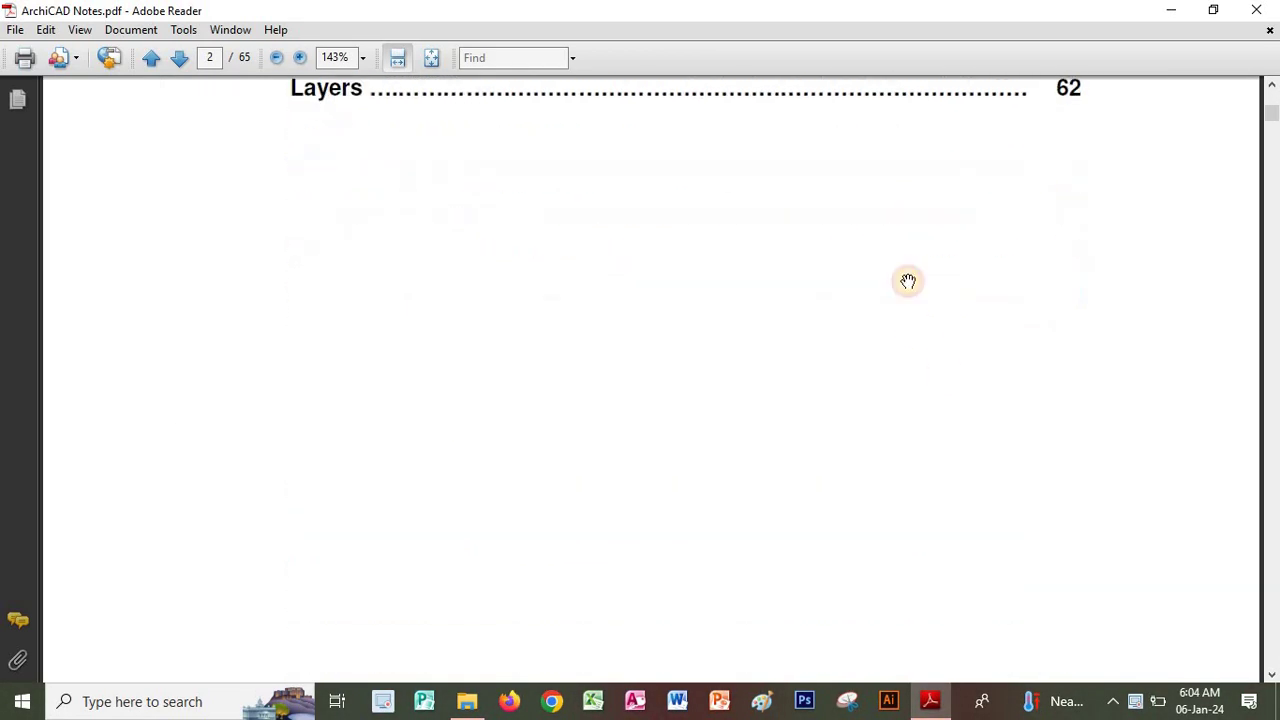
Read the ArchiCAD Introduction page on starting the program, down to the annotated diagram of the ArchiCAD screen
scroll(908, 281, down, 10)
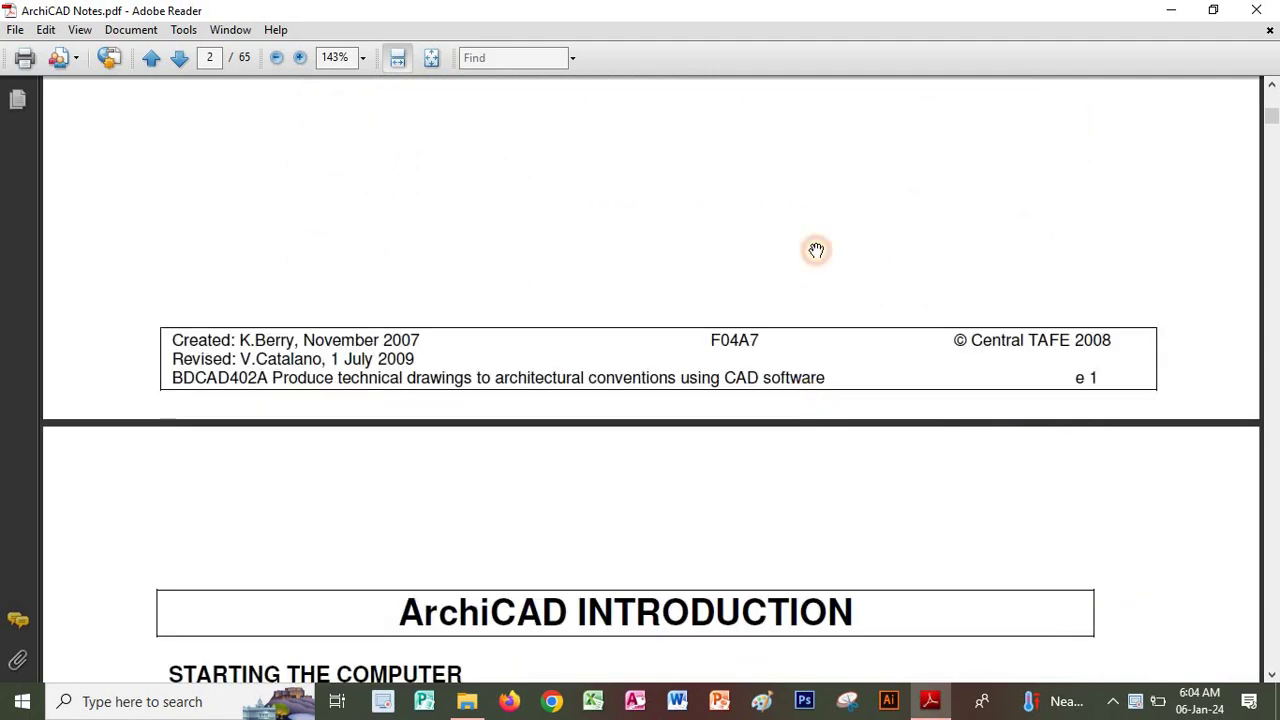
scroll(816, 250, down, 5)
scroll(826, 280, down, 4)
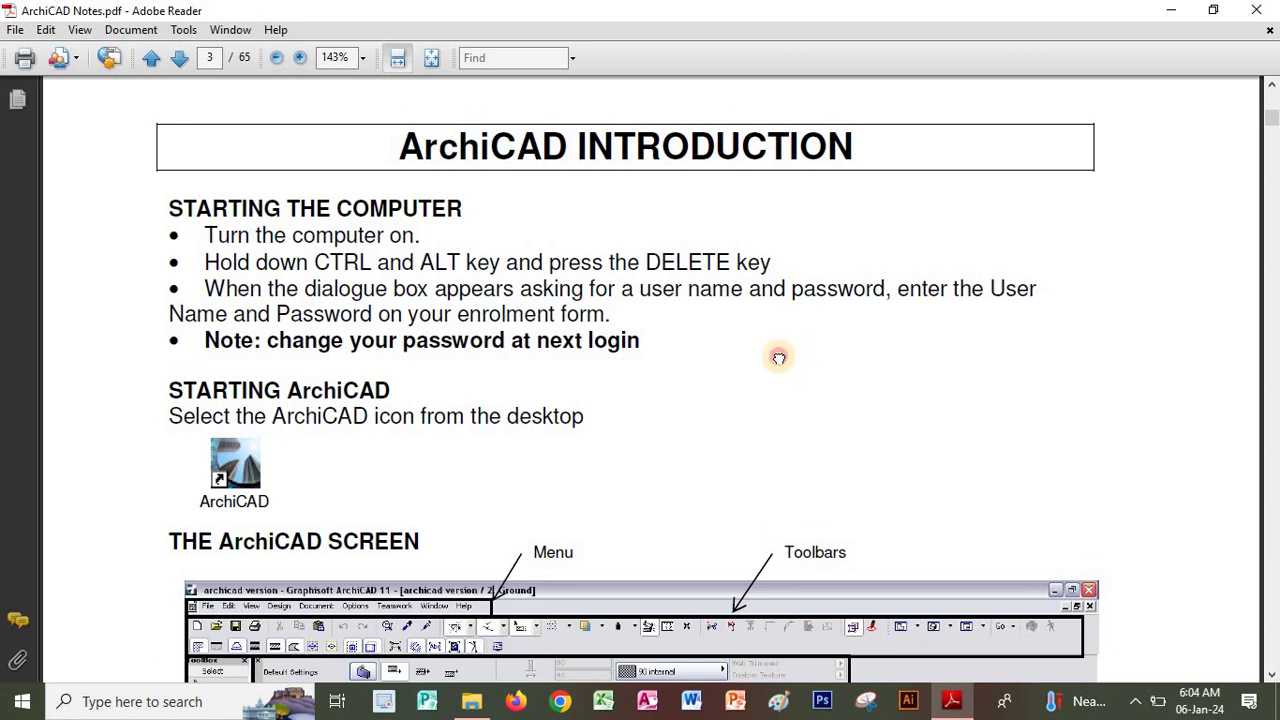
scroll(772, 350, down, 2)
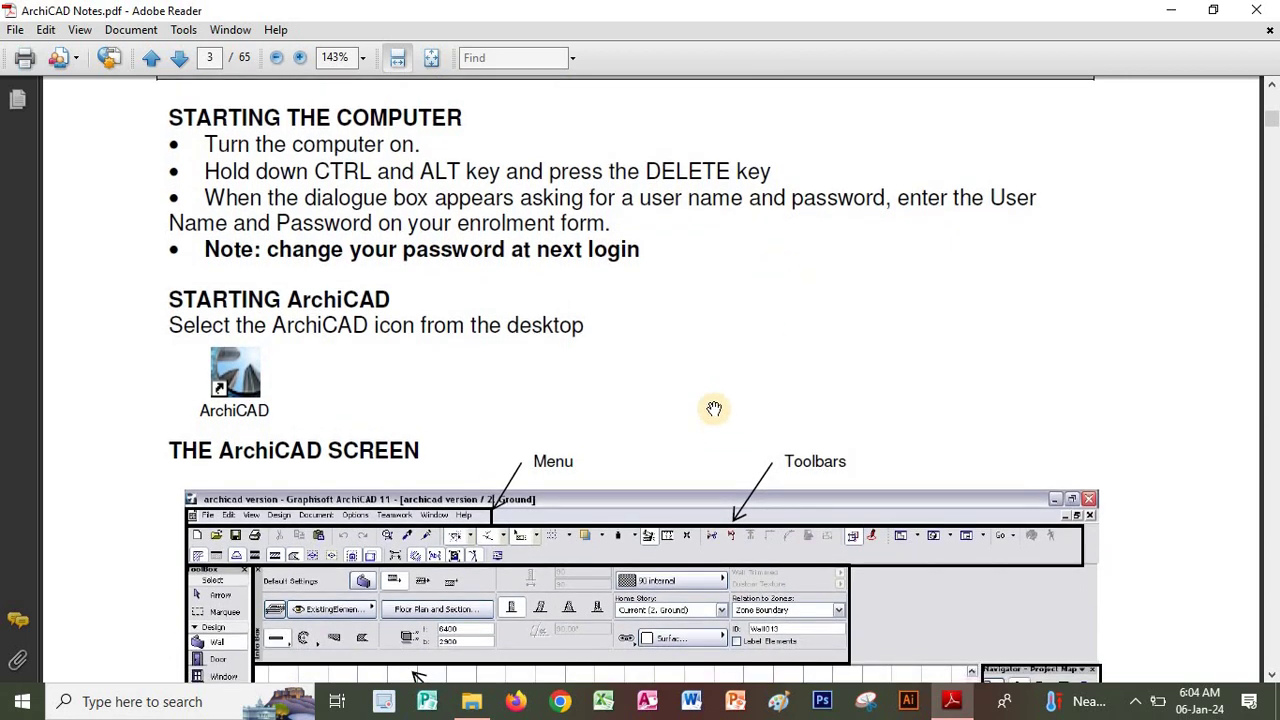
scroll(716, 389, down, 5)
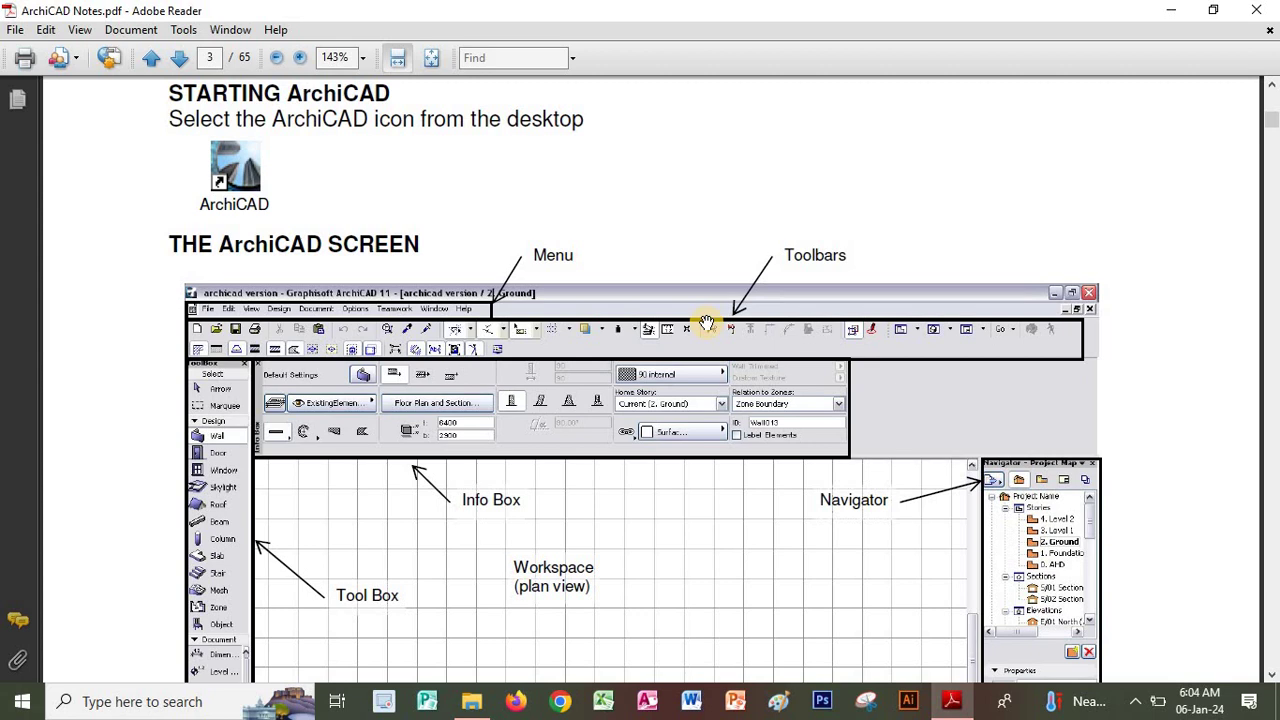
Minimise the notes and try to open ArchiCAD 15 from the desktop
click(1177, 18)
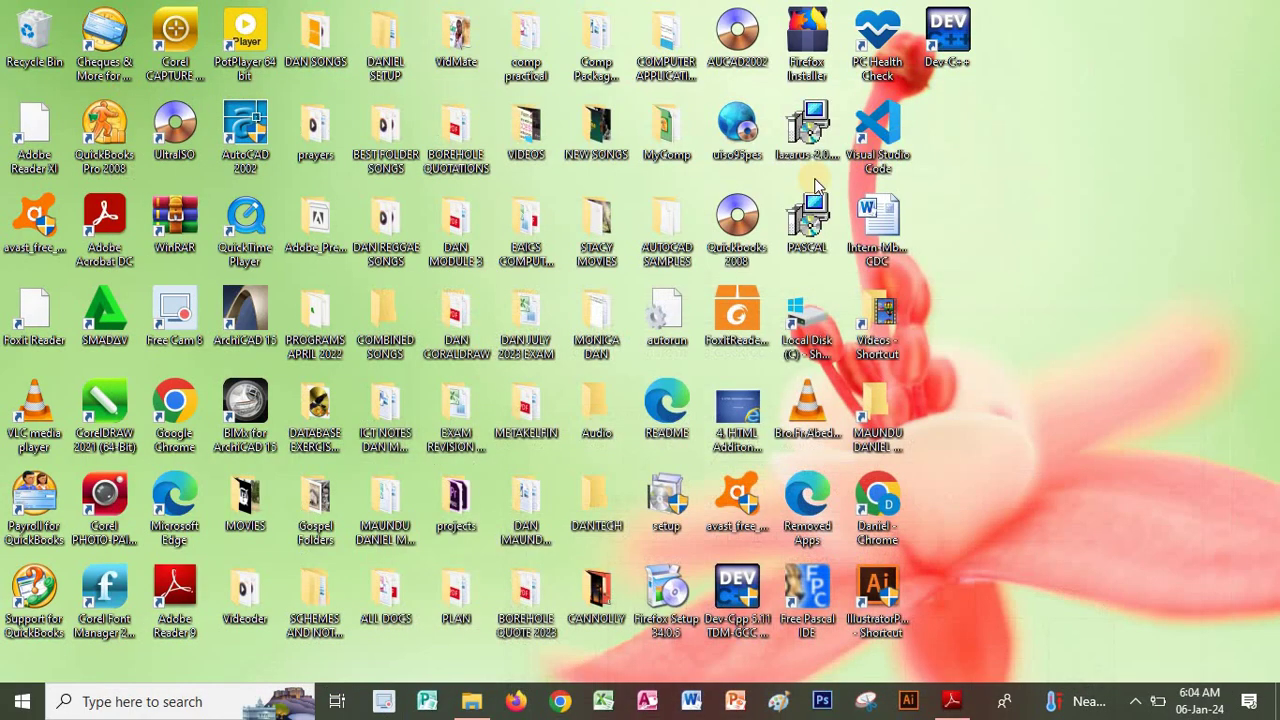
right_click(251, 304)
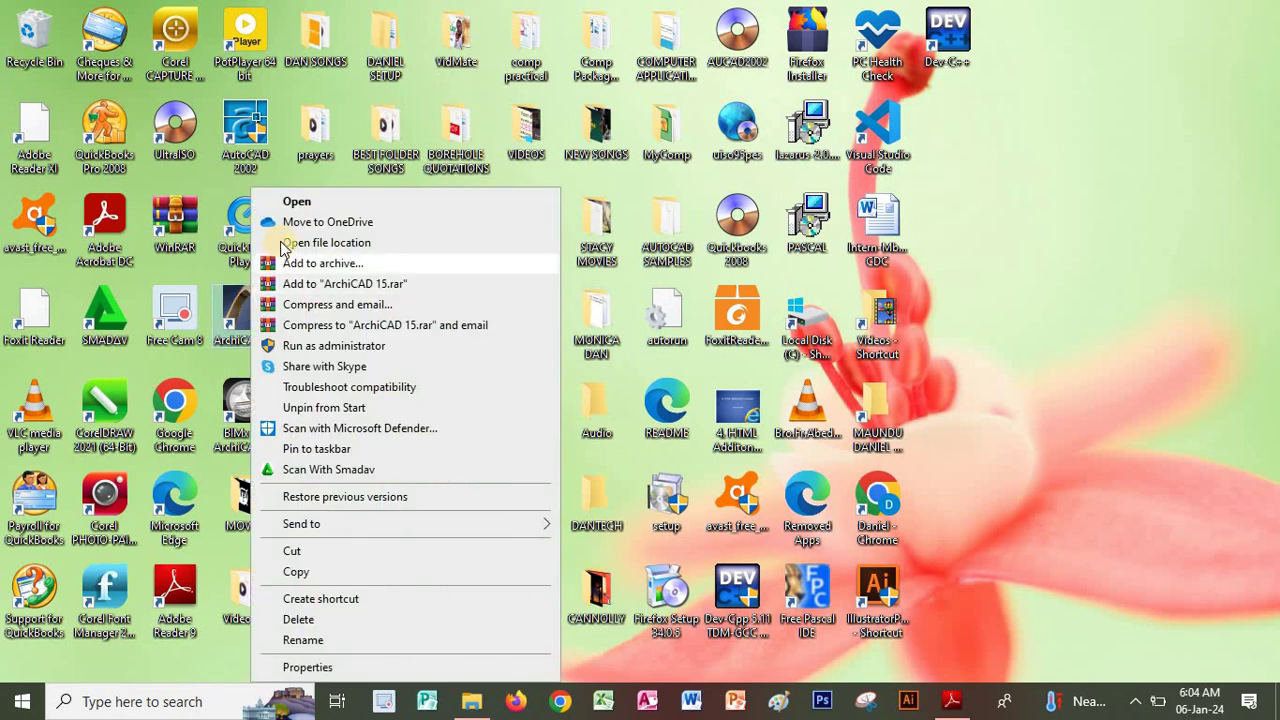
click(425, 203)
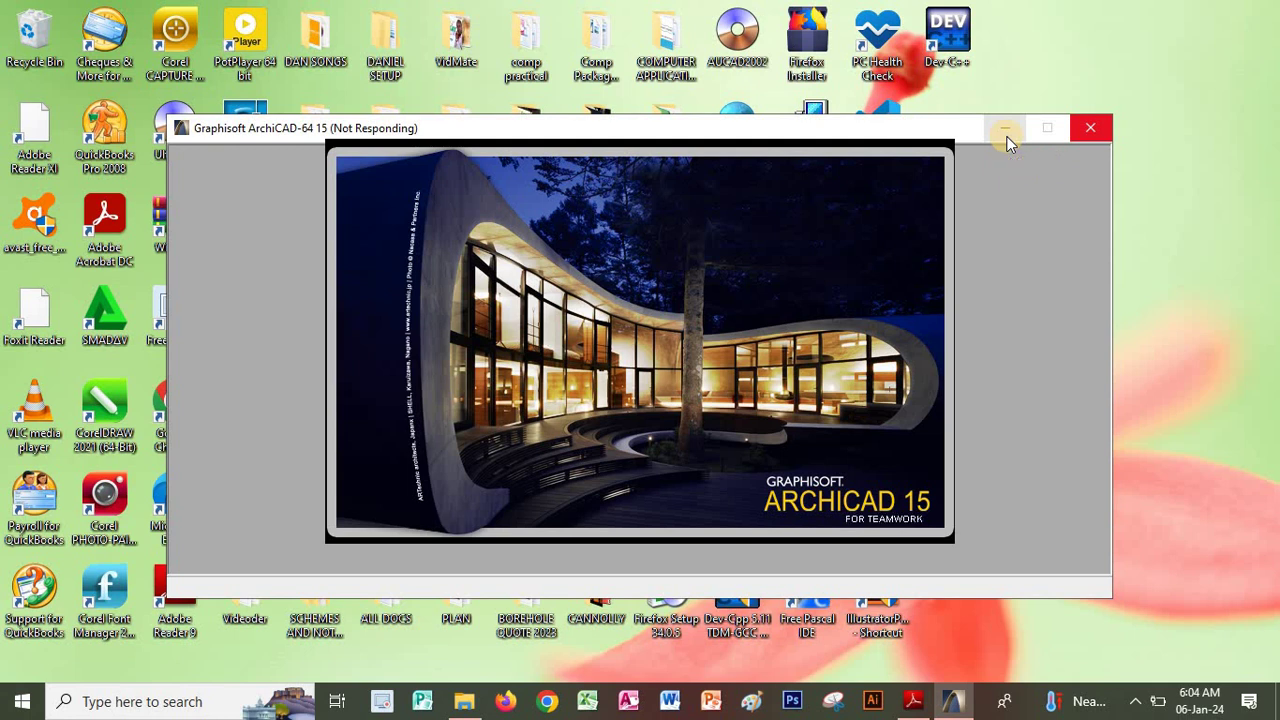
click(1006, 130)
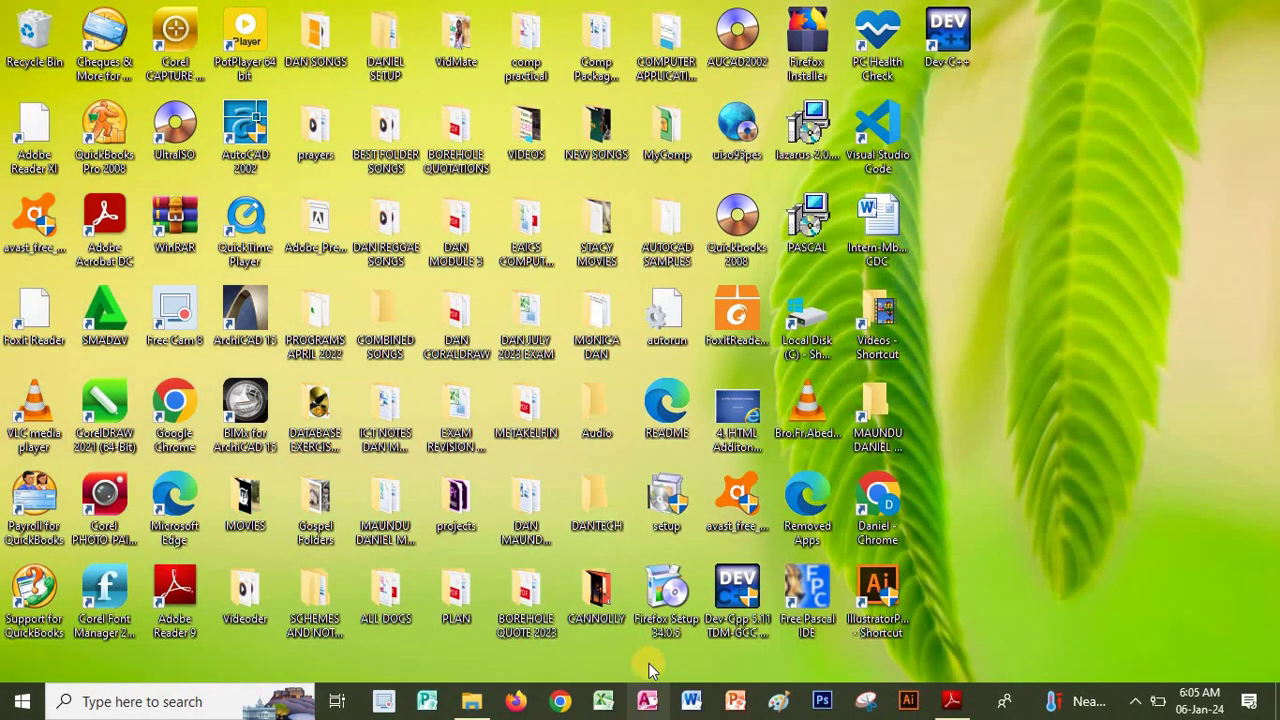
Try to open ArchiCAD 15 with a new project from ArchiCAD 15 Template.tpl in a maximised window, and close the program
right_click(250, 312)
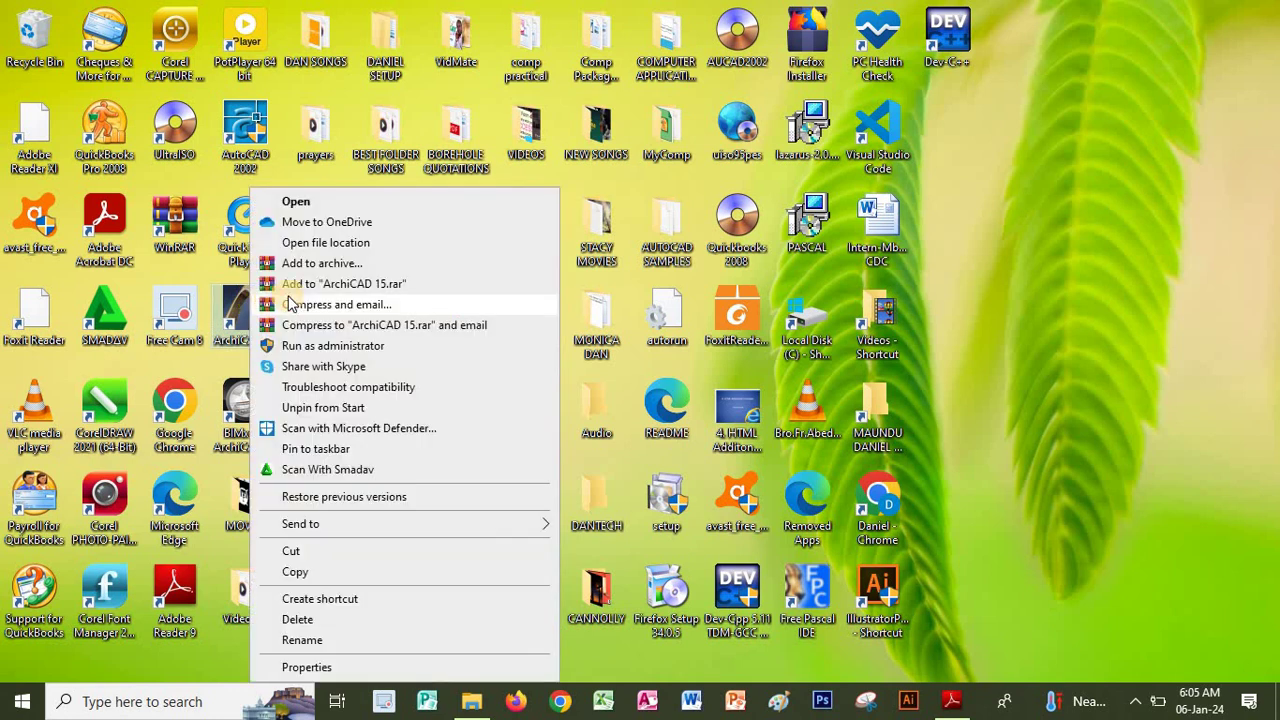
click(296, 201)
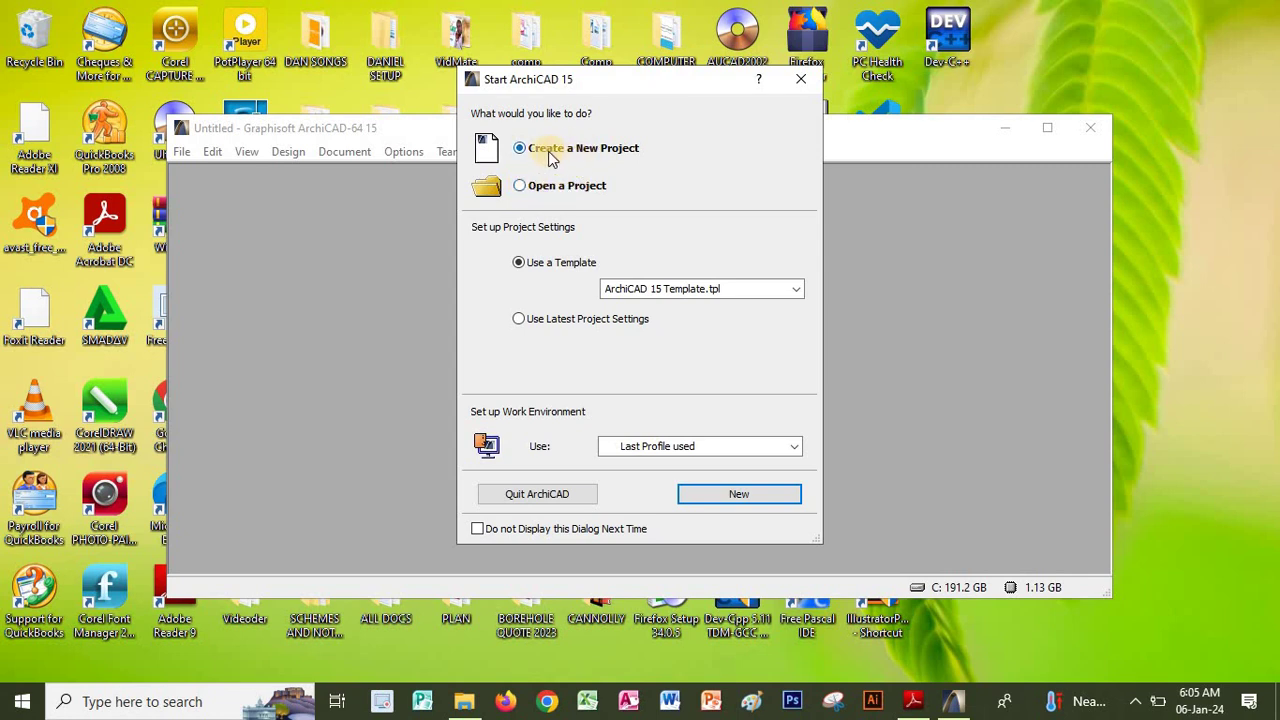
click(740, 494)
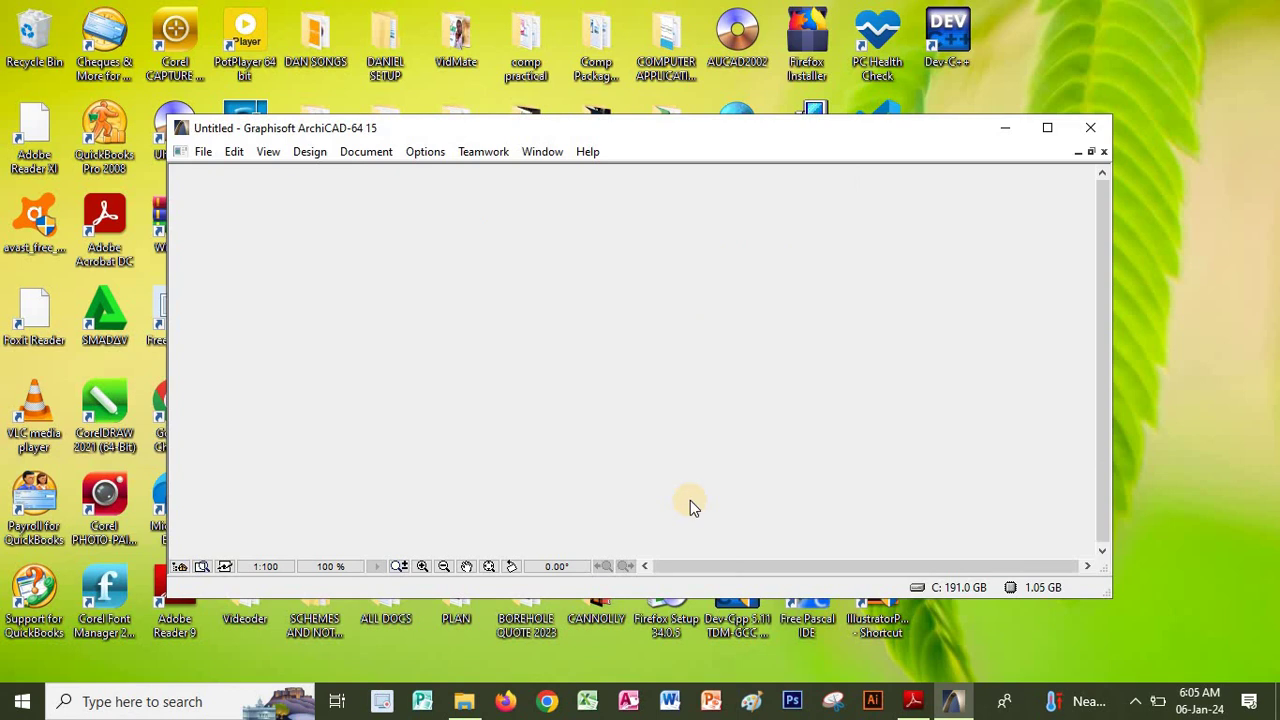
click(1048, 131)
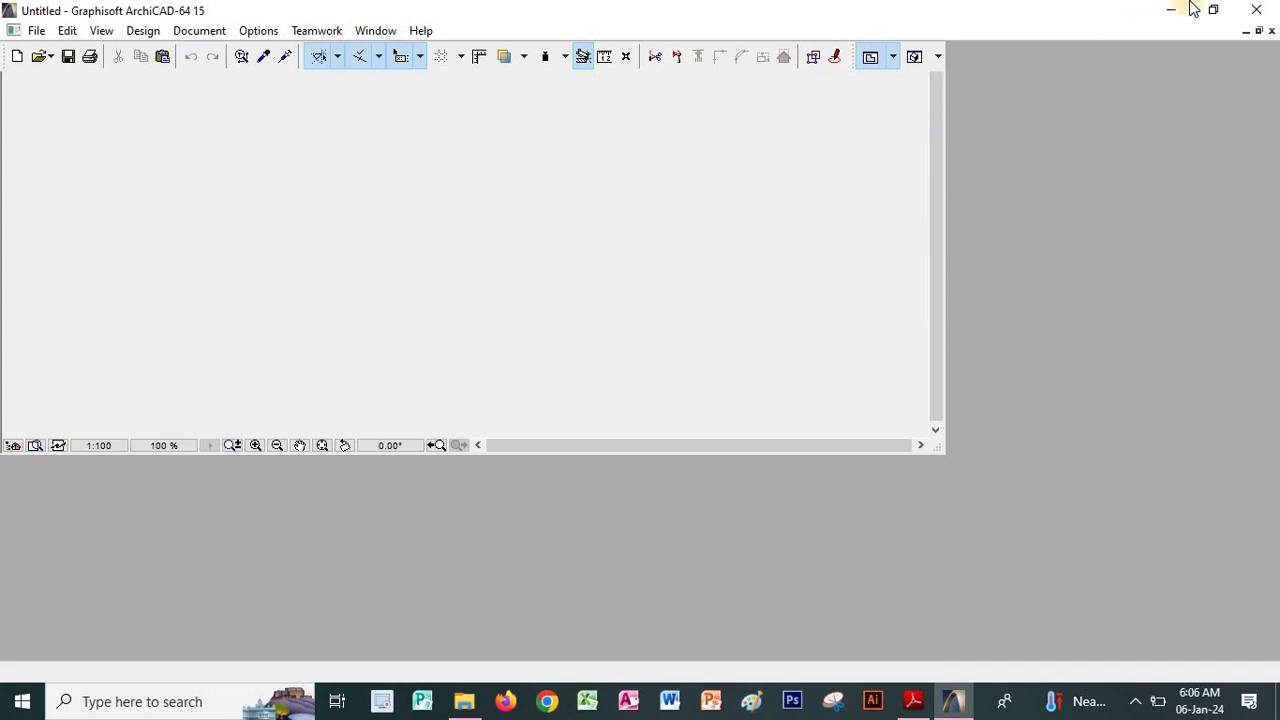
click(1256, 10)
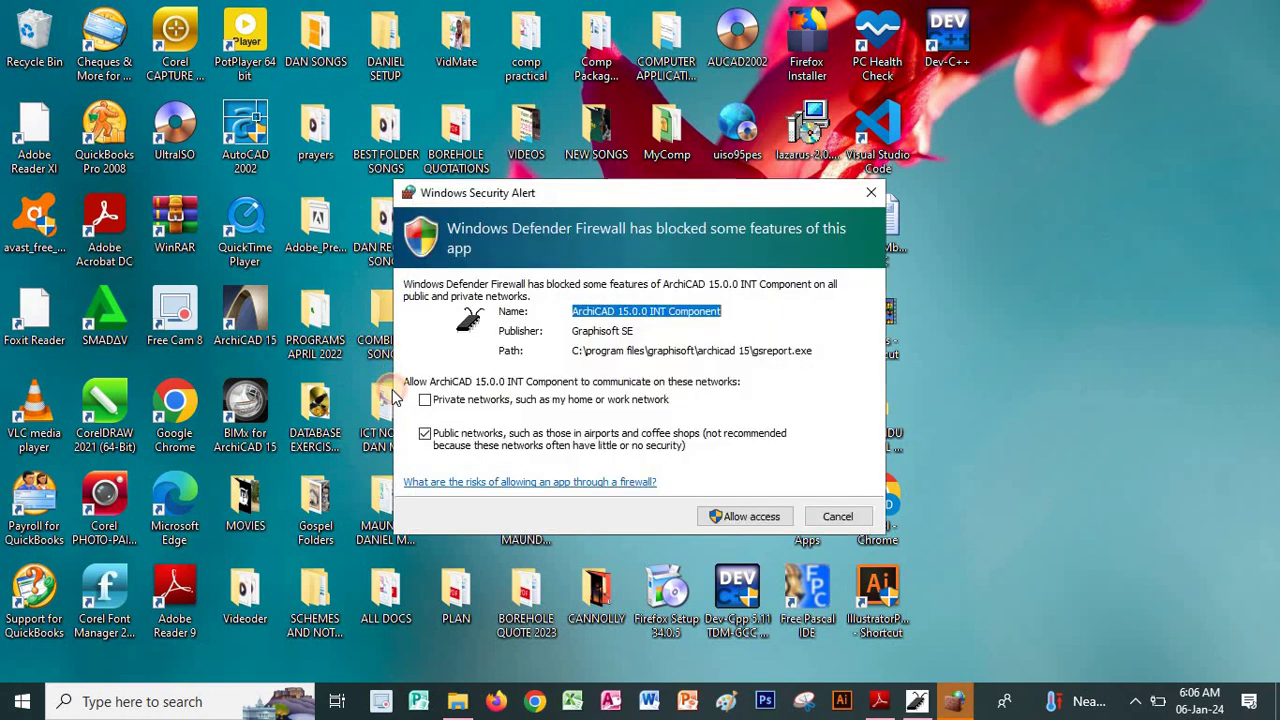
Allow the ArchiCAD component through the firewall on public networks and exit the Graphisoft Bug Reporter without sending a report
click(770, 518)
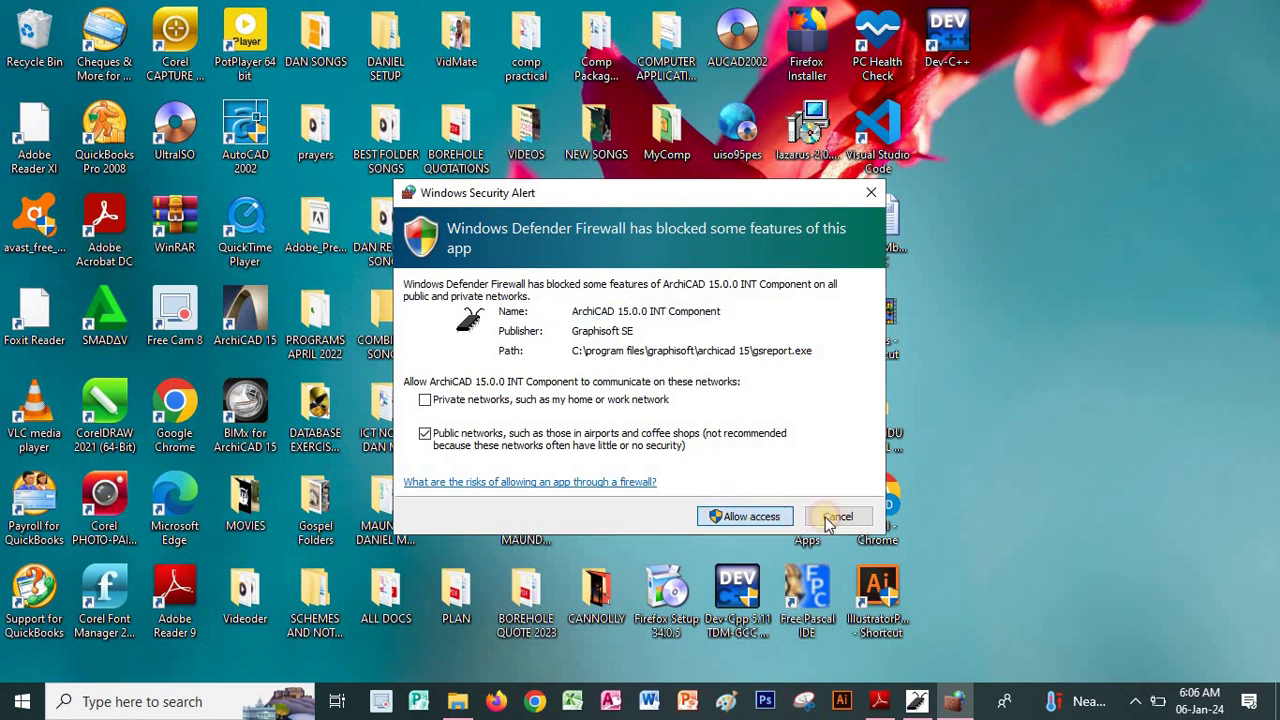
click(588, 514)
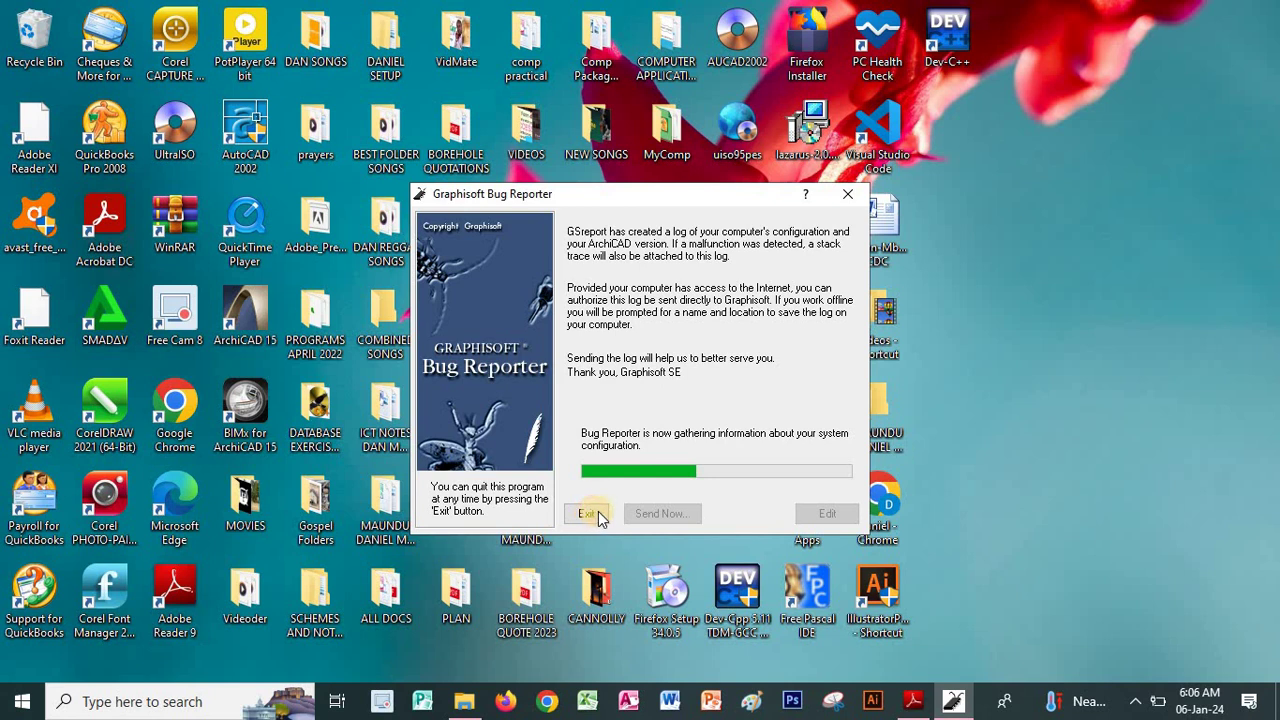
click(587, 514)
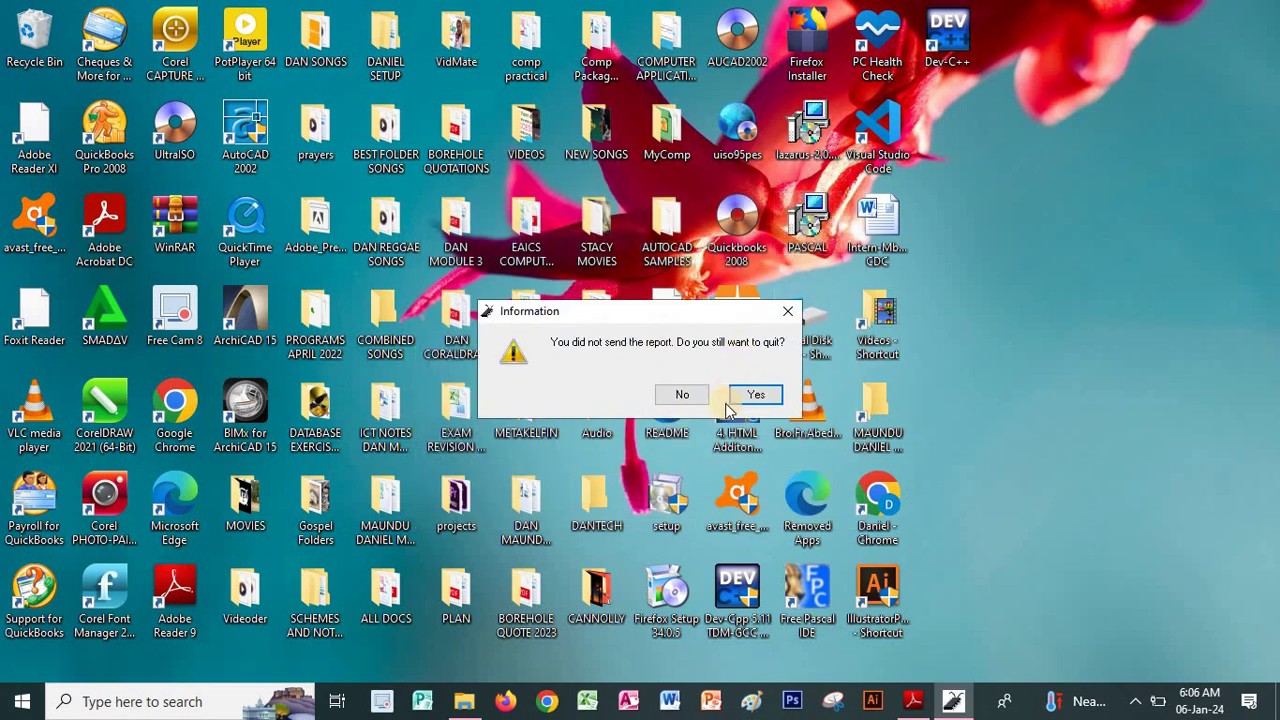
click(752, 394)
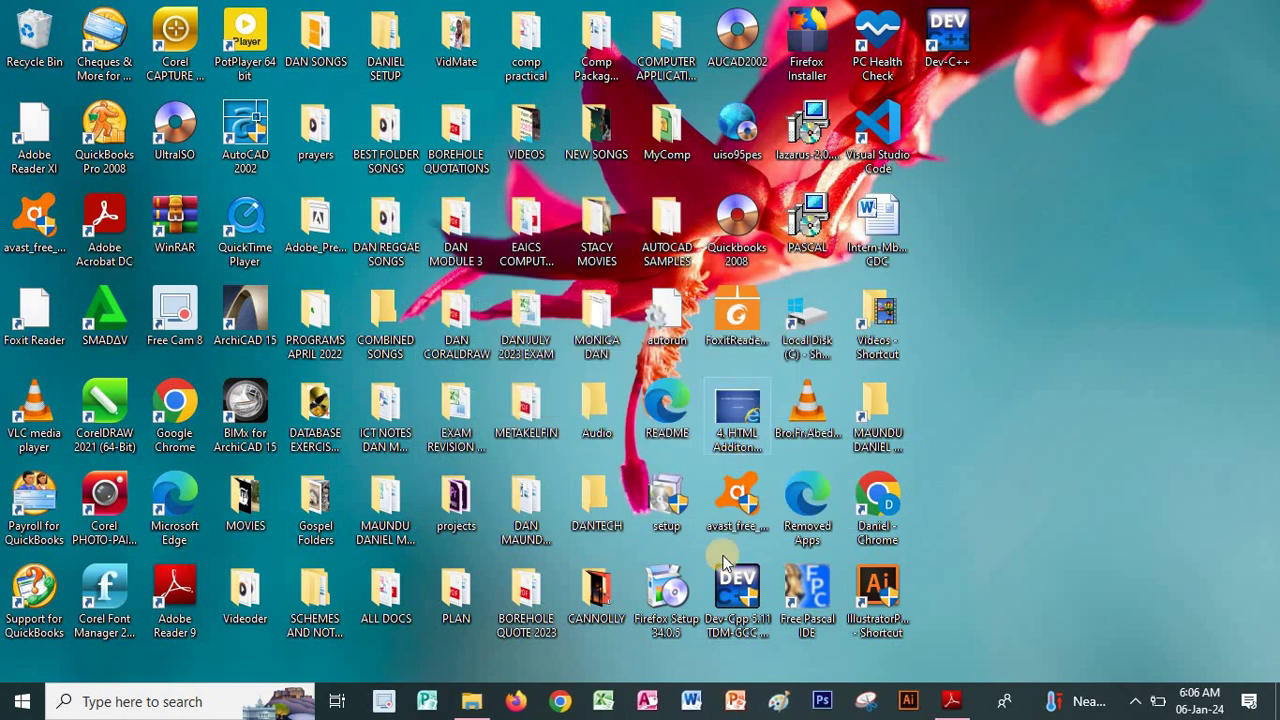
Open ArchiCAD 15 from the desktop, create a new project from ArchiCAD 15 Template.tpl, and maximise its window
right_click(273, 340)
click(296, 203)
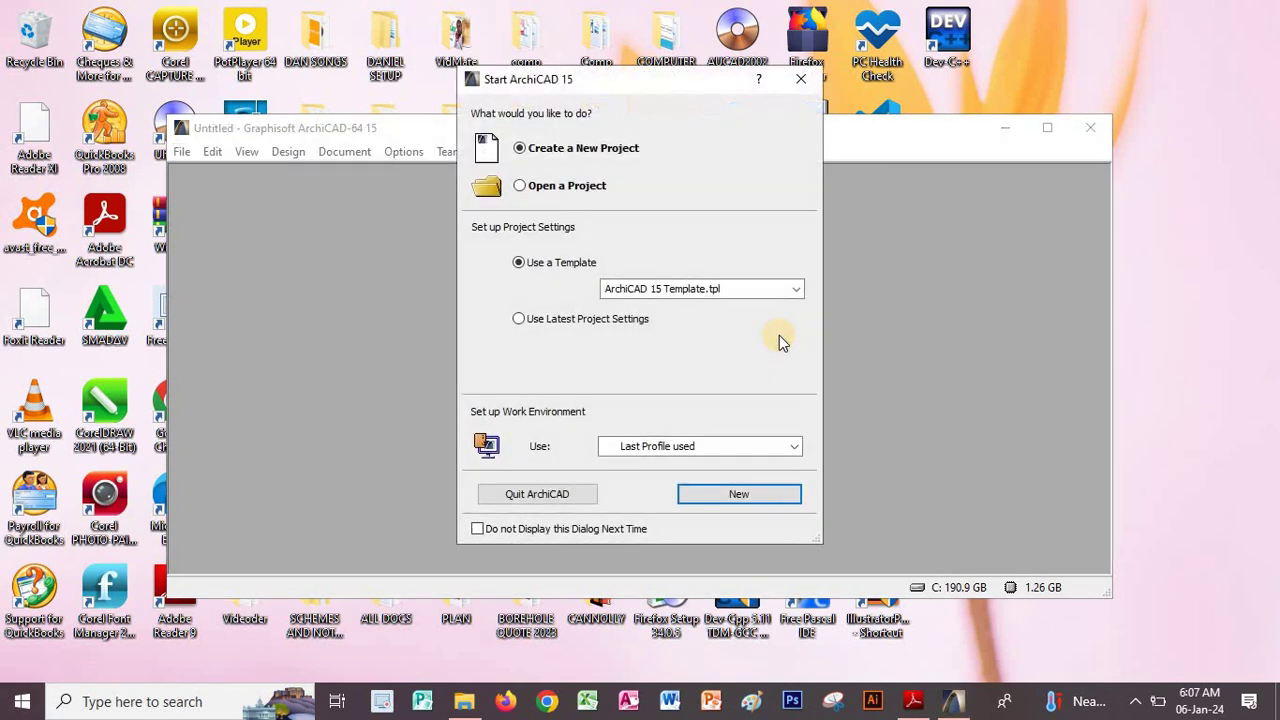
click(722, 494)
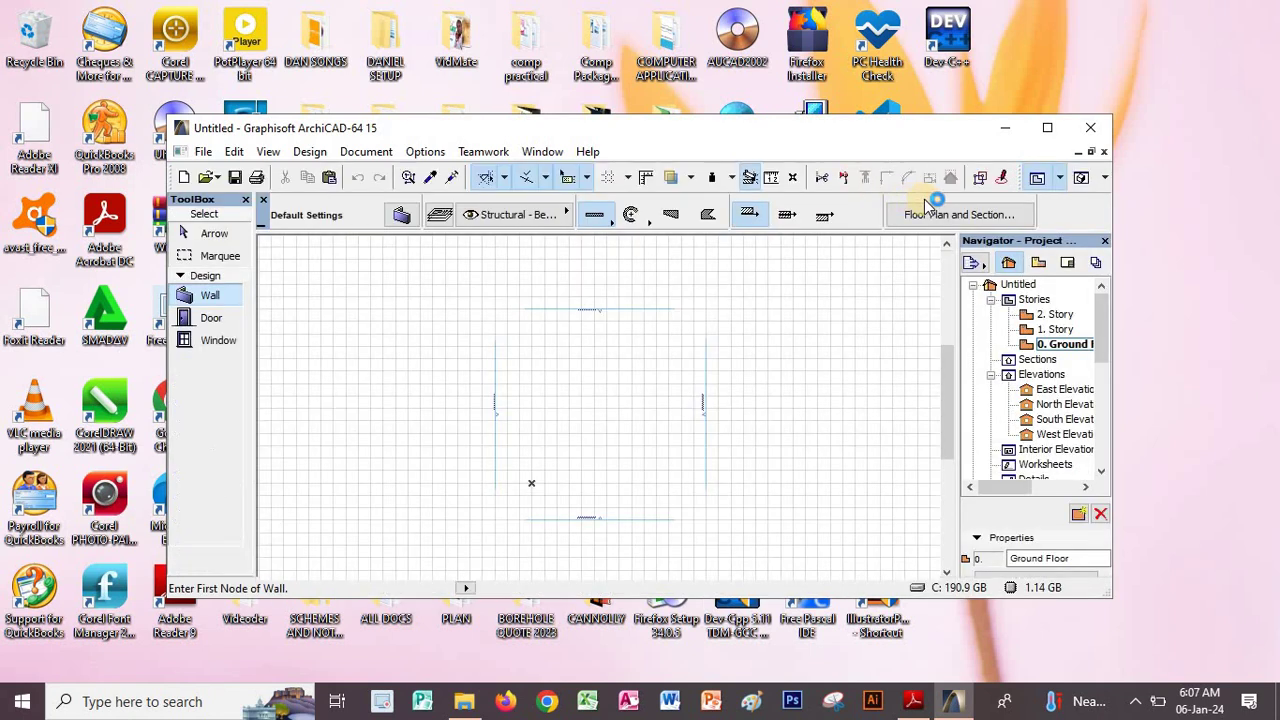
click(1047, 128)
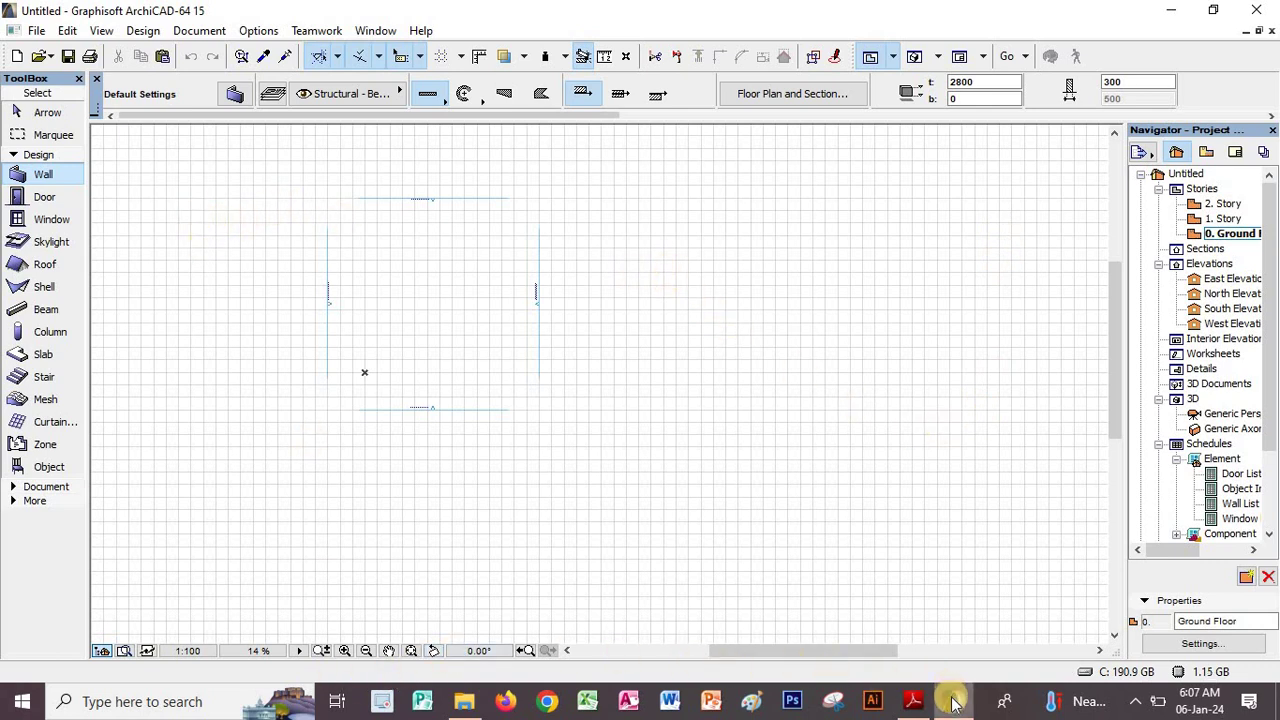
Switch to the notes in Adobe Reader and examine the labelled parts of the ArchiCAD screen diagram
click(913, 701)
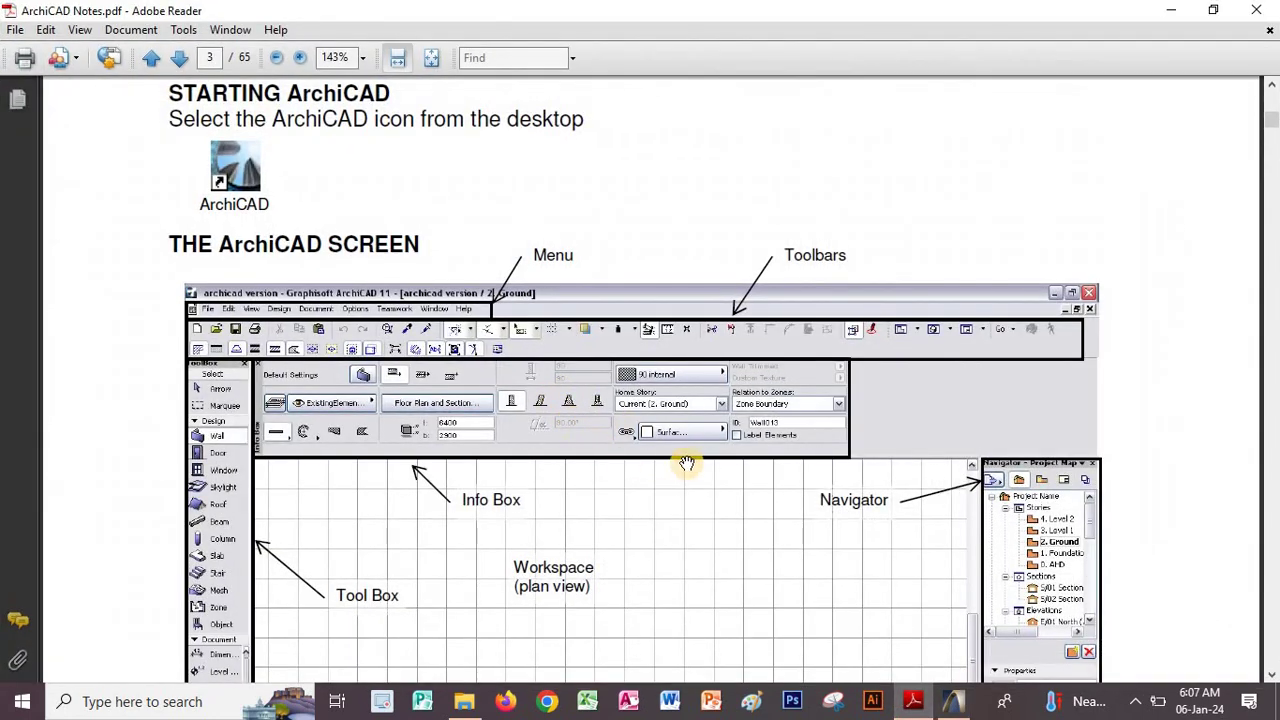
drag(687, 463, 698, 315)
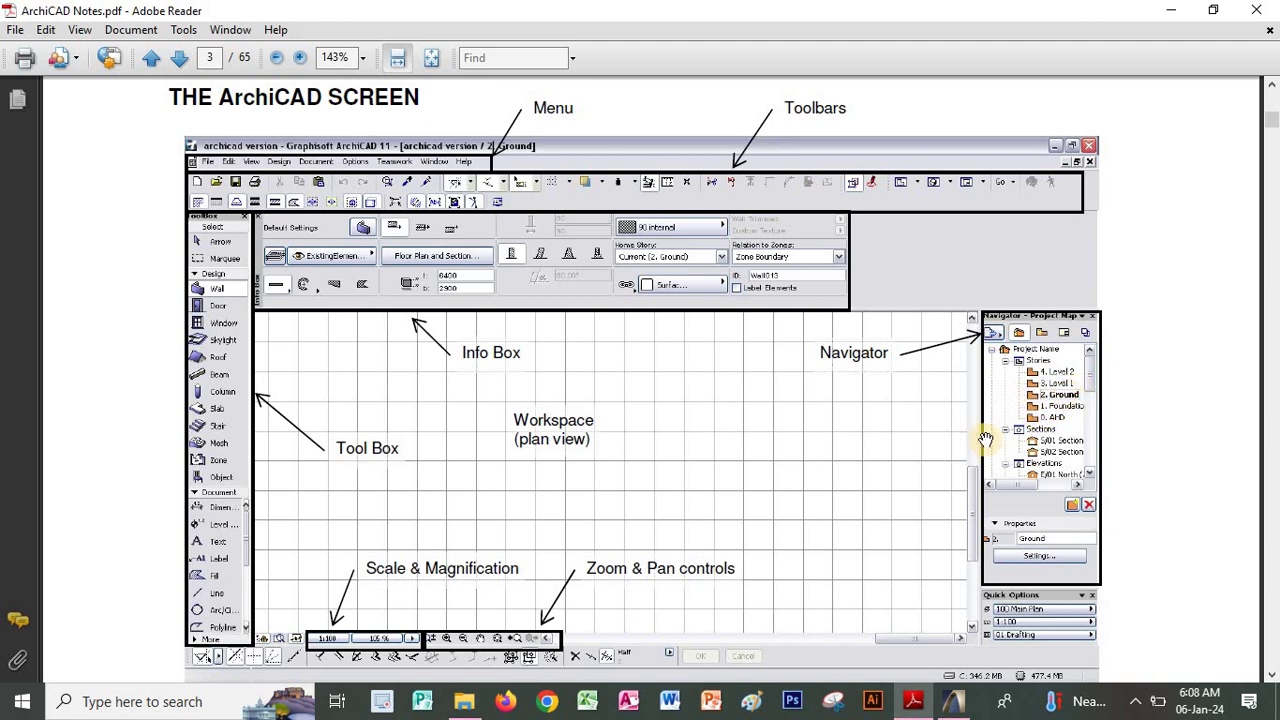
Switch to ArchiCAD and examine the default settings of the Door, Window and Wall tools, including the wall's height and thickness
click(950, 702)
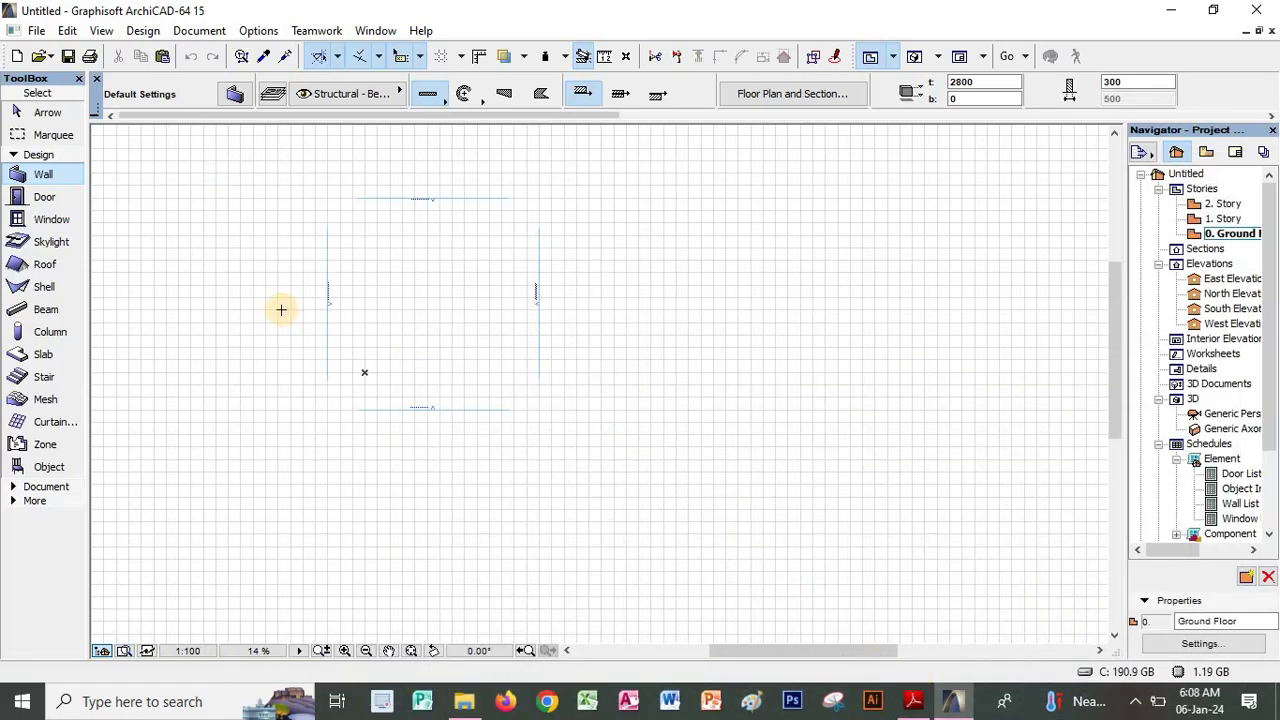
click(40, 199)
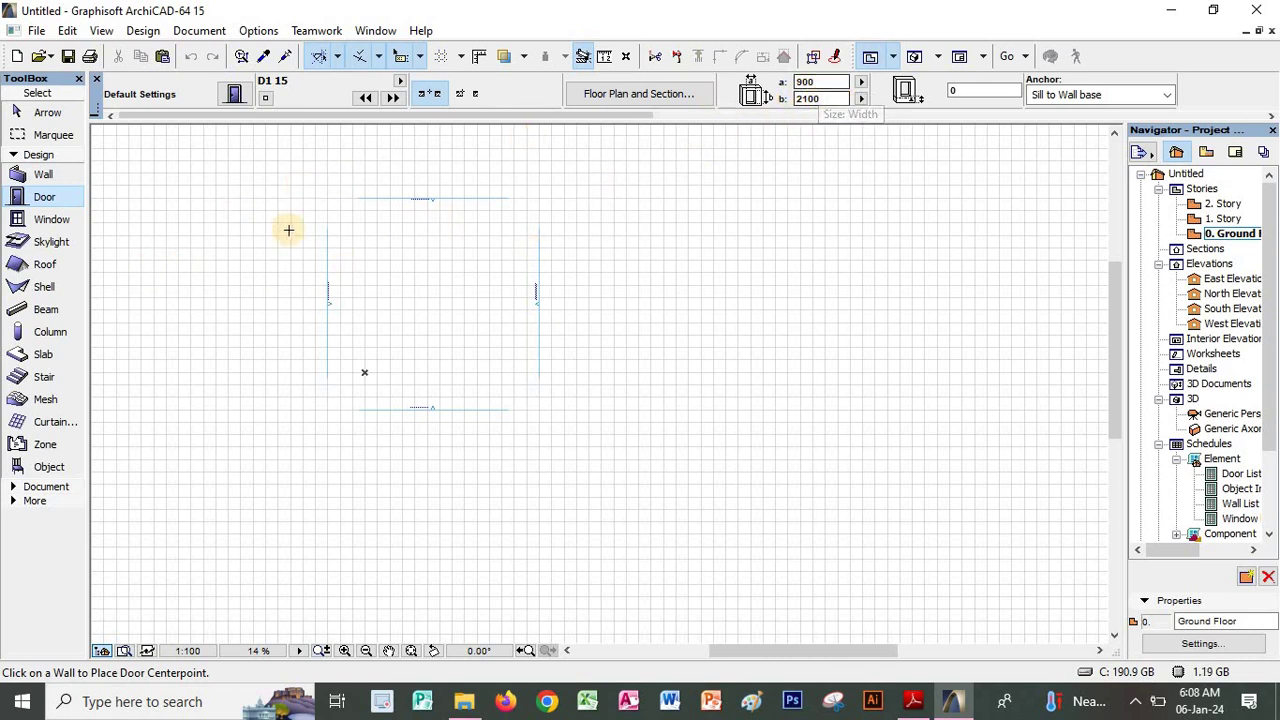
click(52, 220)
click(44, 175)
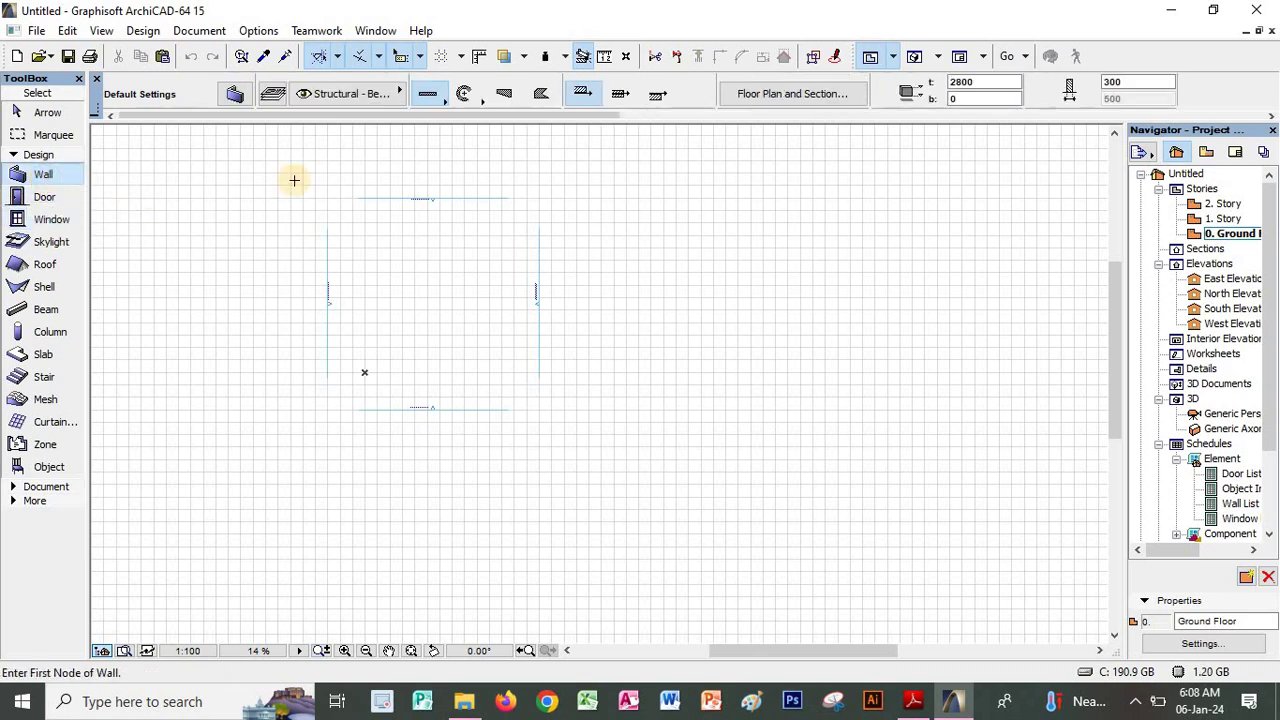
click(977, 85)
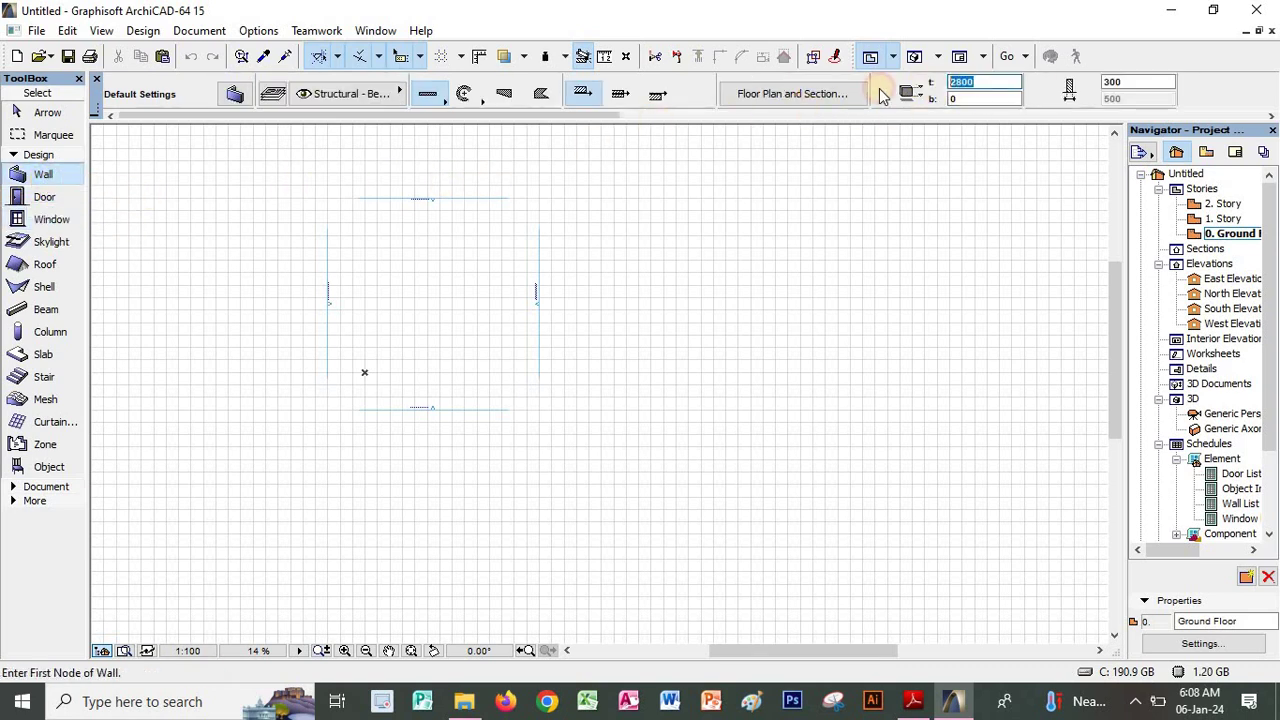
click(1132, 82)
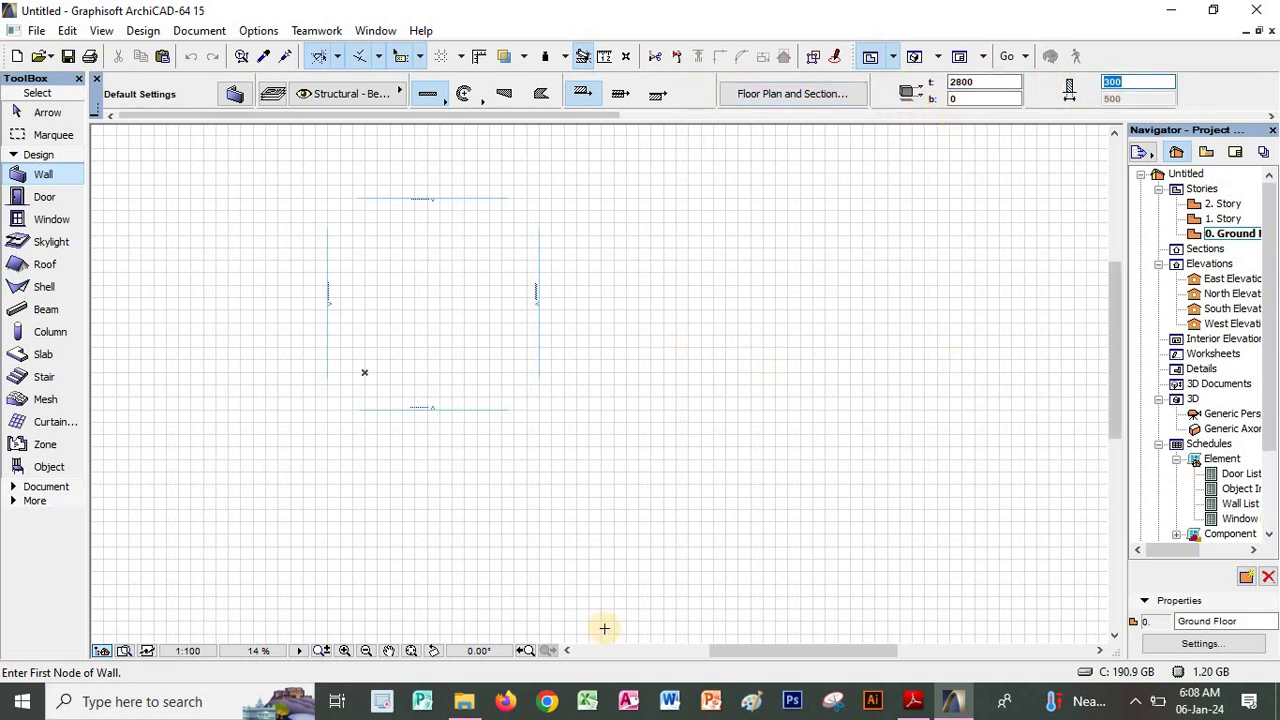
Check the scale, magnification, zoom and pan labels in the Adobe Reader notes, and return to ArchiCAD to activate the Arrow tool
click(910, 707)
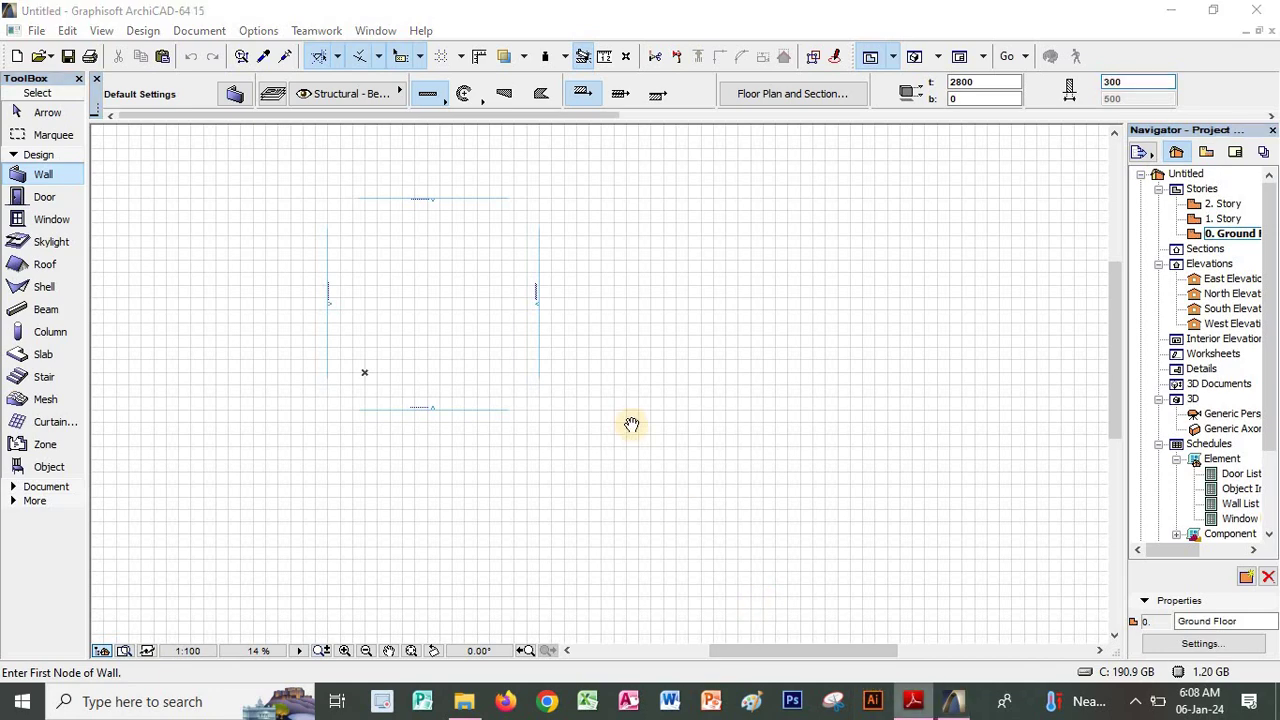
scroll(737, 374, down, 3)
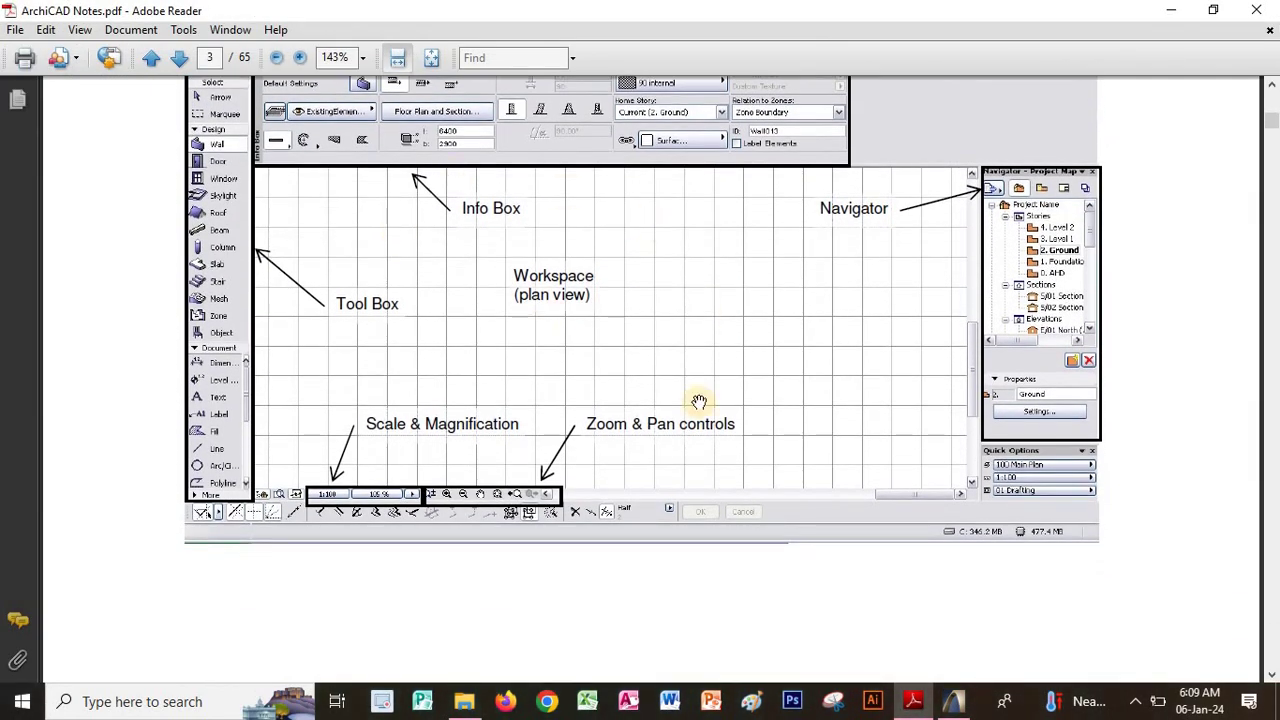
click(951, 705)
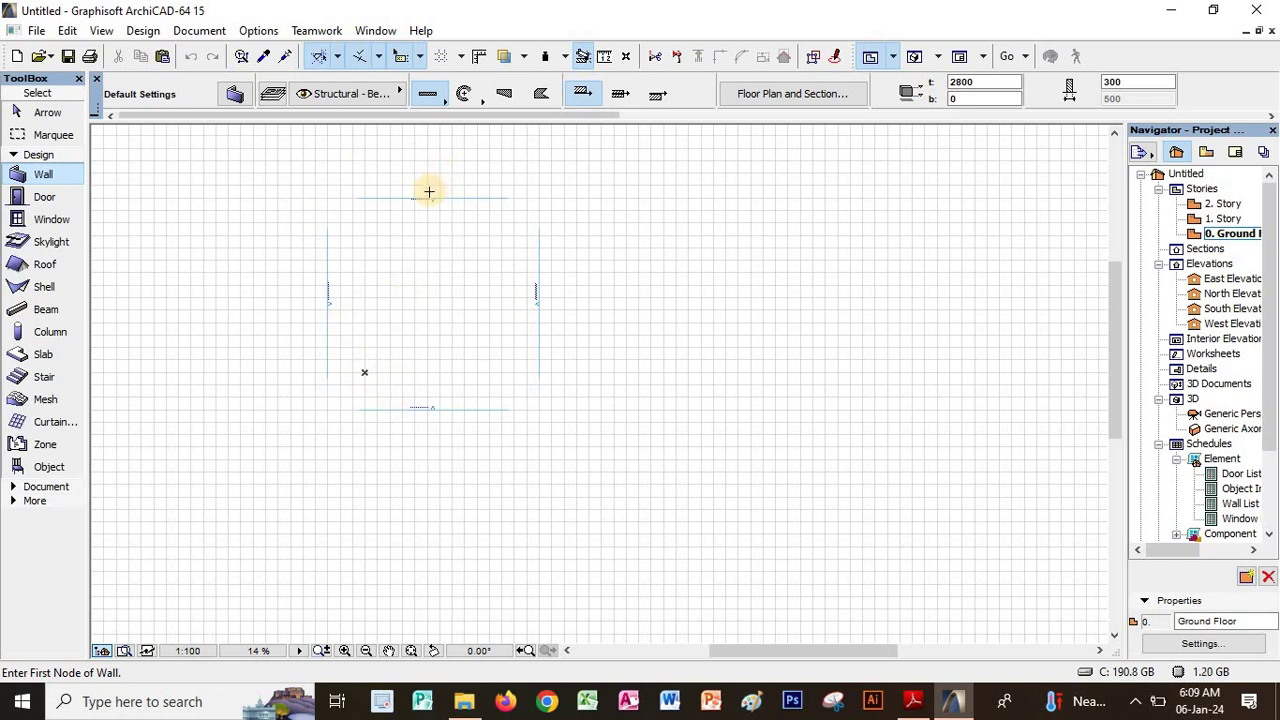
click(46, 111)
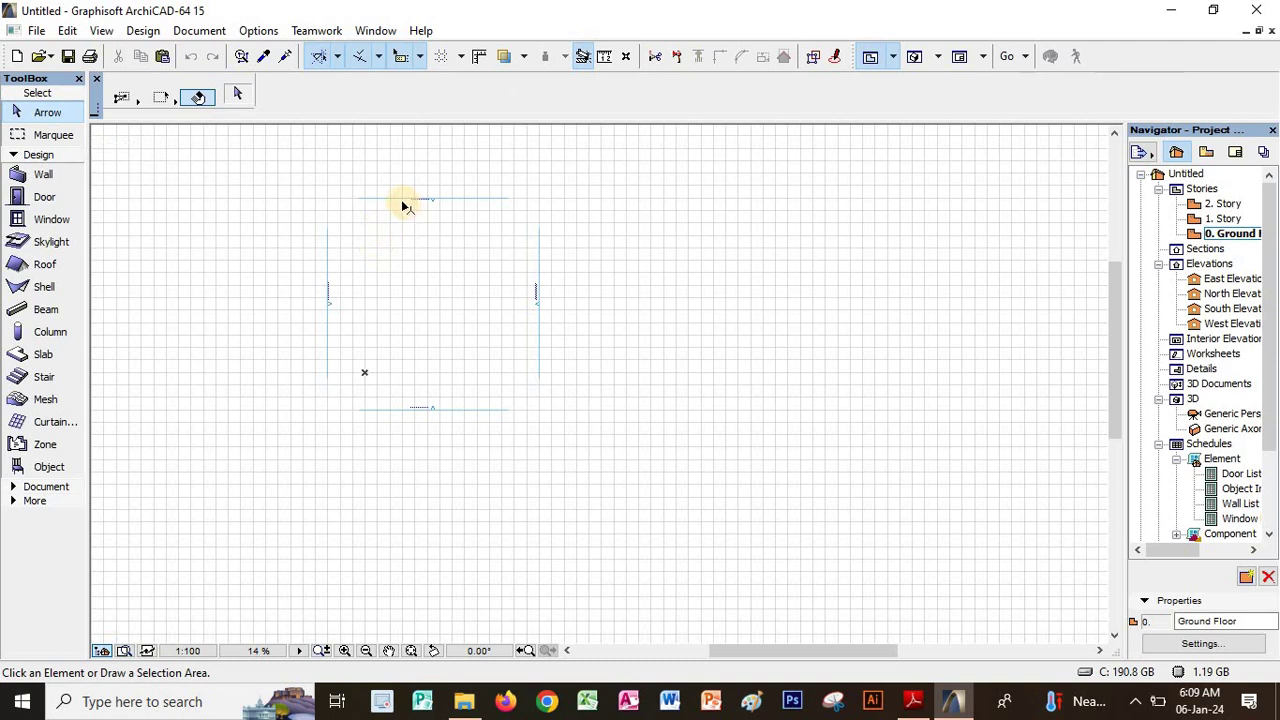
Select the North elevation marker, and move the East, West and South elevation markers outward from the centre of the floor plan
mouse_move(400, 205)
mouse_down()
mouse_move(408, 229)
mouse_move(383, 241)
mouse_move(386, 195)
mouse_move(366, 181)
mouse_move(394, 197)
mouse_up()
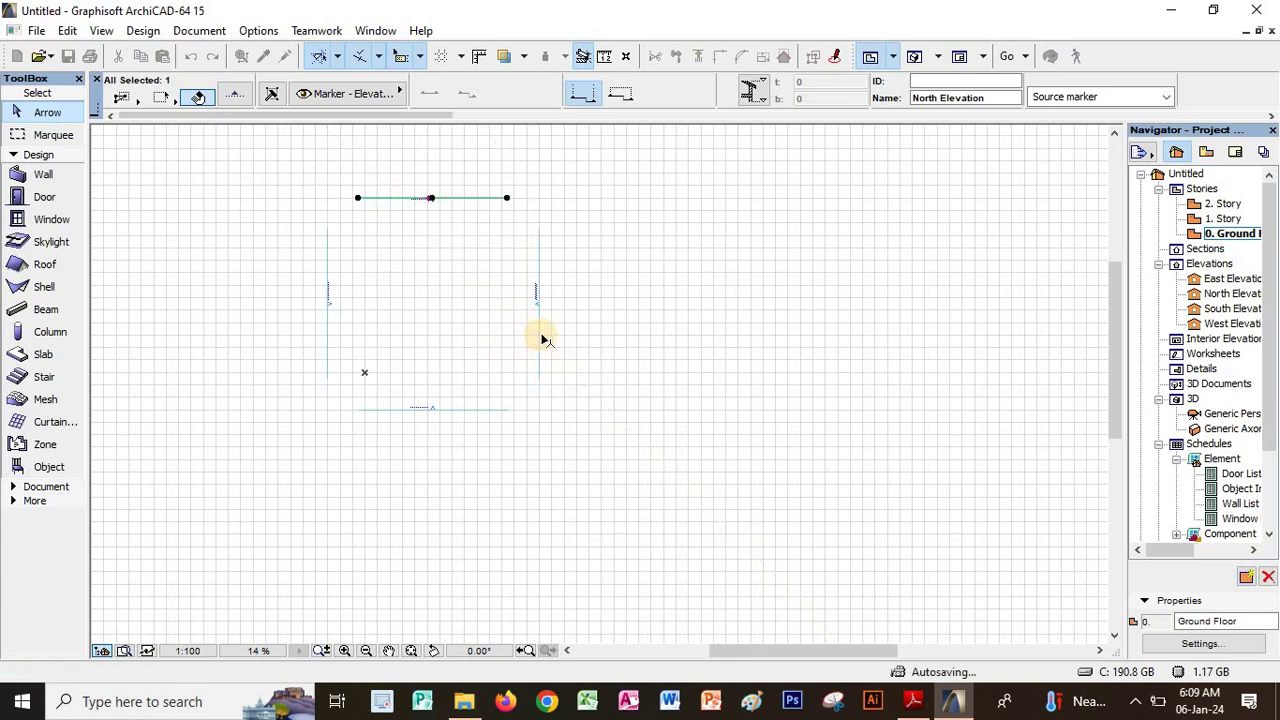
drag(540, 340, 580, 343)
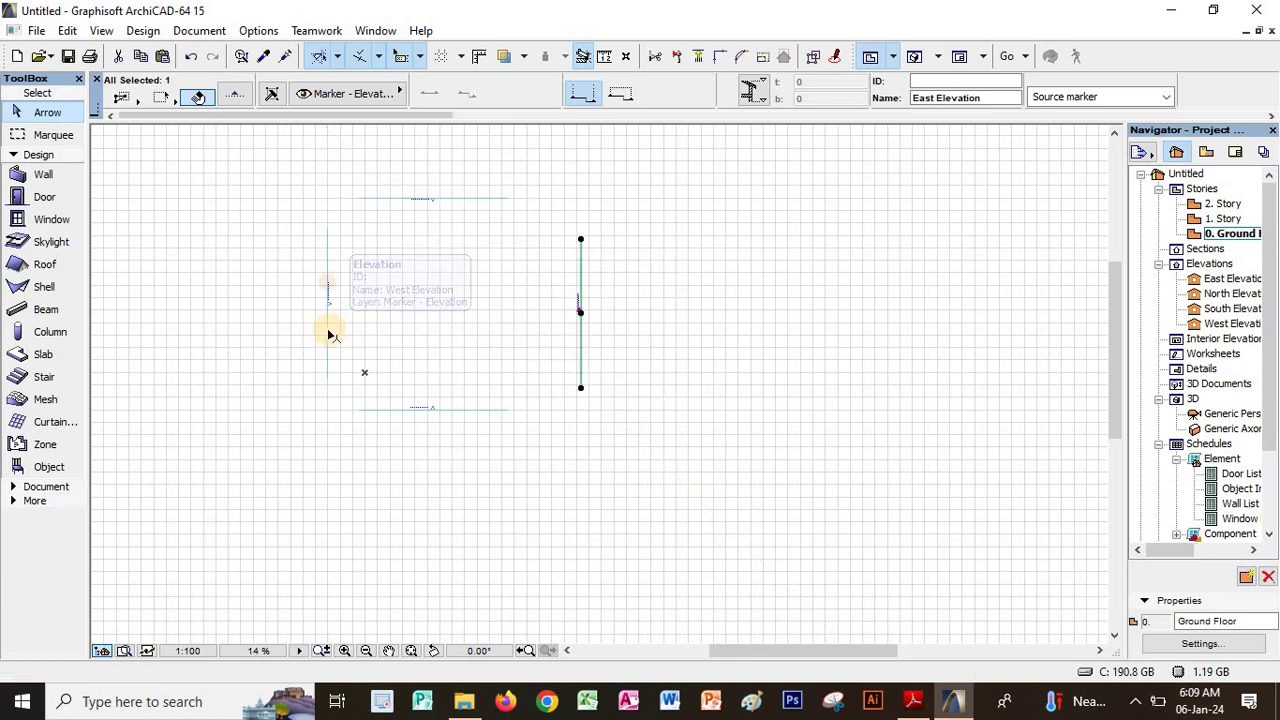
drag(322, 334, 286, 332)
mouse_move(448, 432)
mouse_down()
mouse_move(457, 409)
mouse_move(440, 427)
mouse_up()
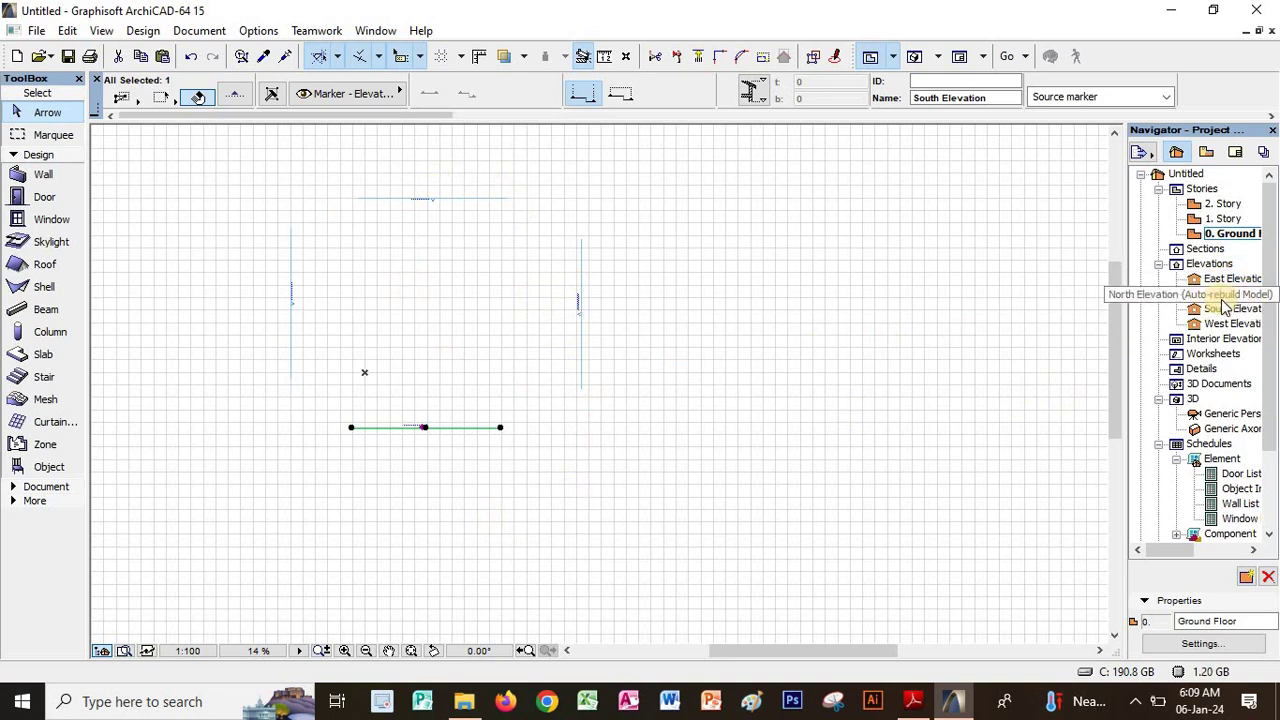
Switch to the notes in Adobe Reader and read the Menus and Toolbars sections of The ArchiCAD User Interface
click(912, 701)
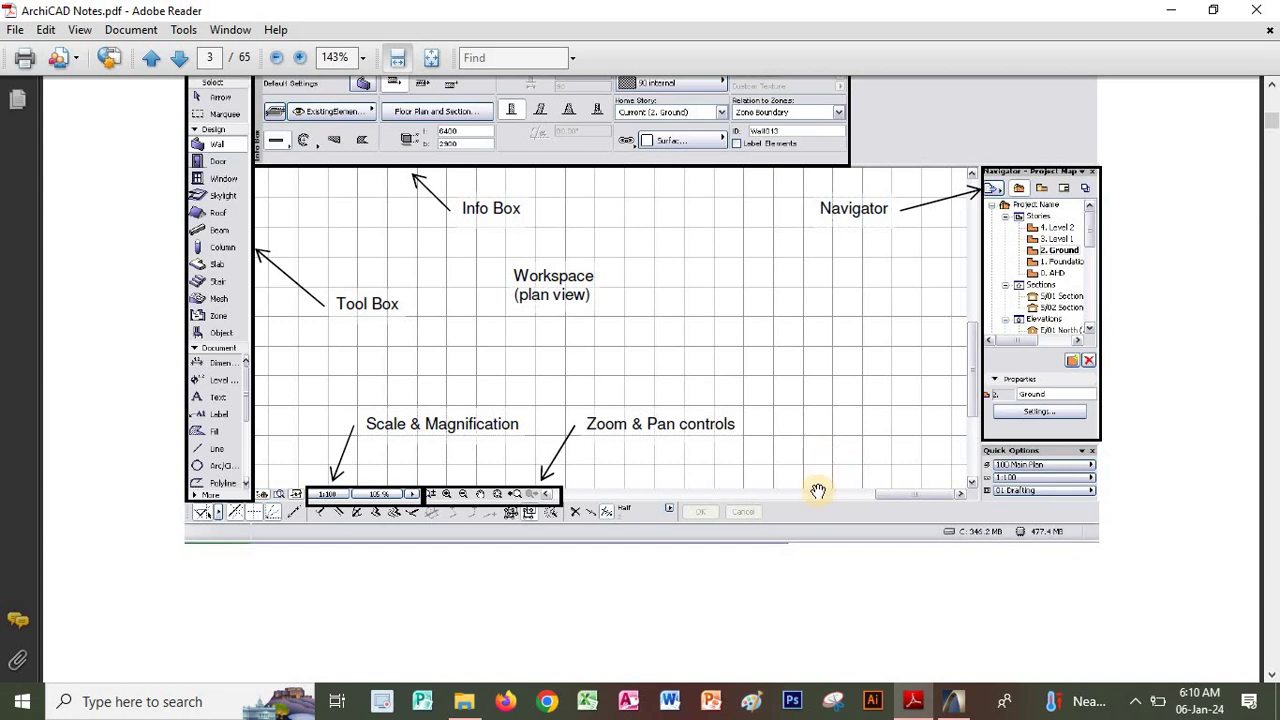
scroll(818, 446, down, 8)
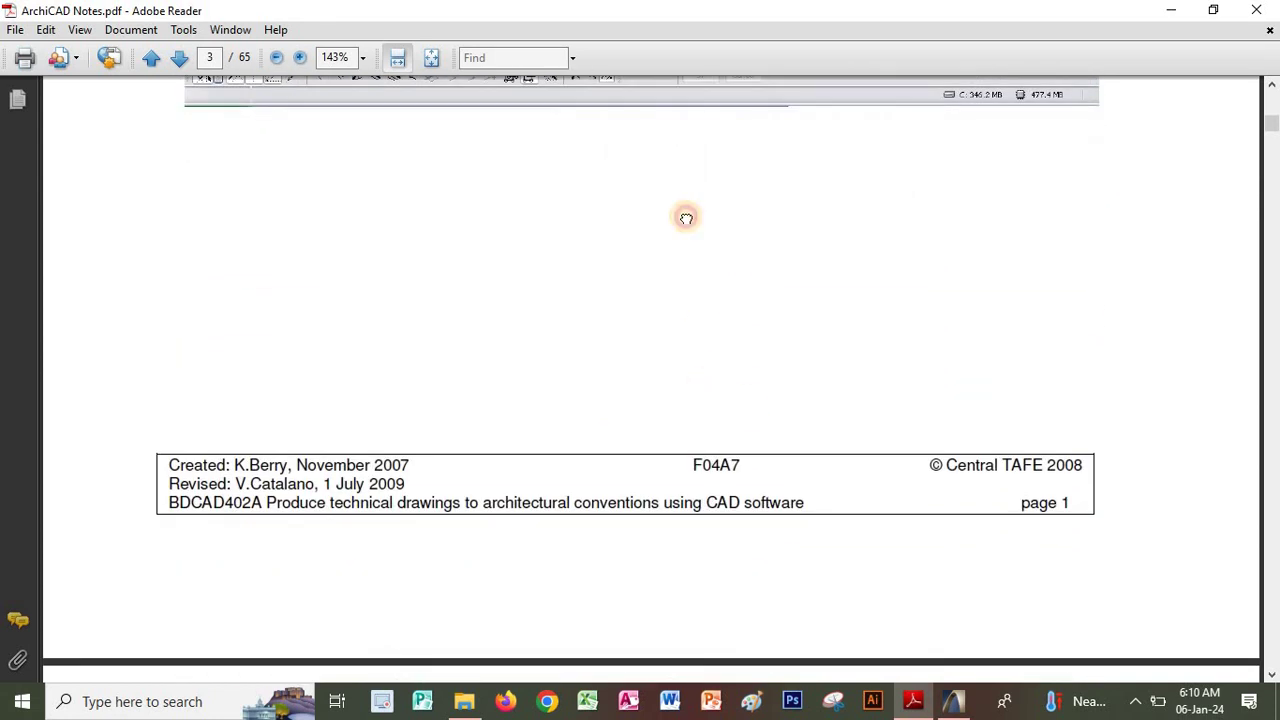
scroll(637, 437, down, 10)
scroll(611, 437, down, 7)
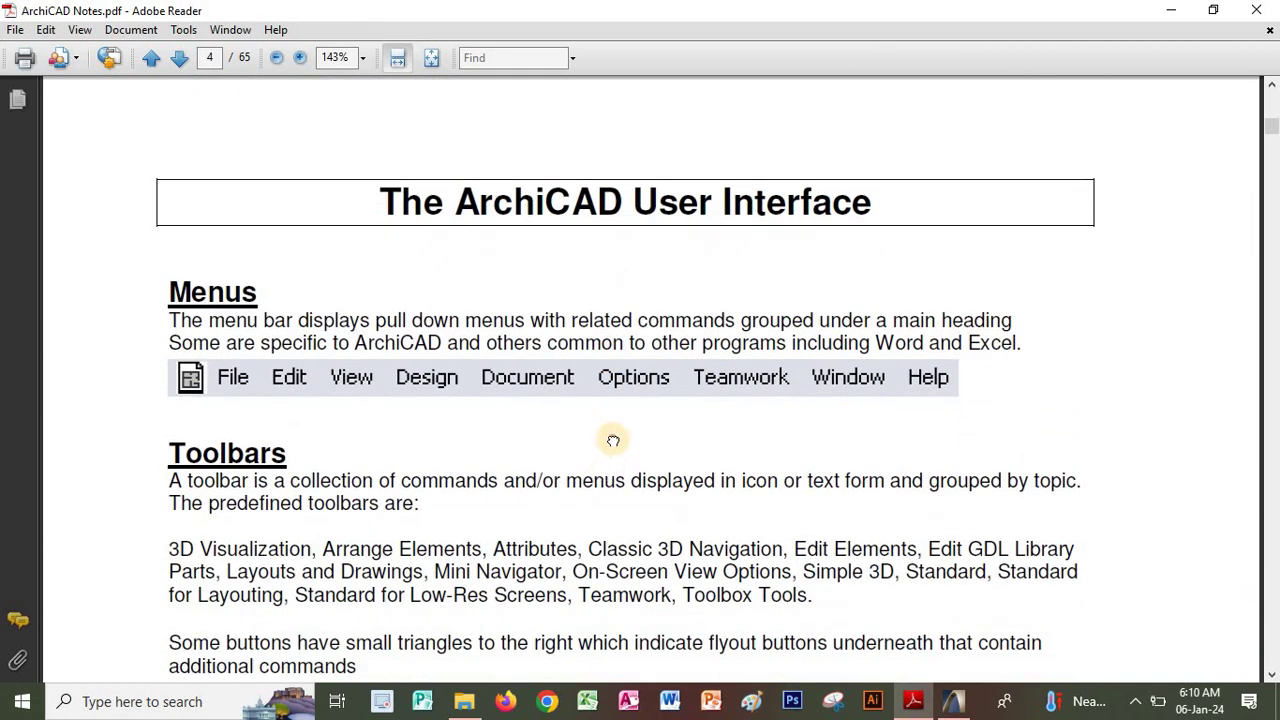
scroll(572, 412, down, 7)
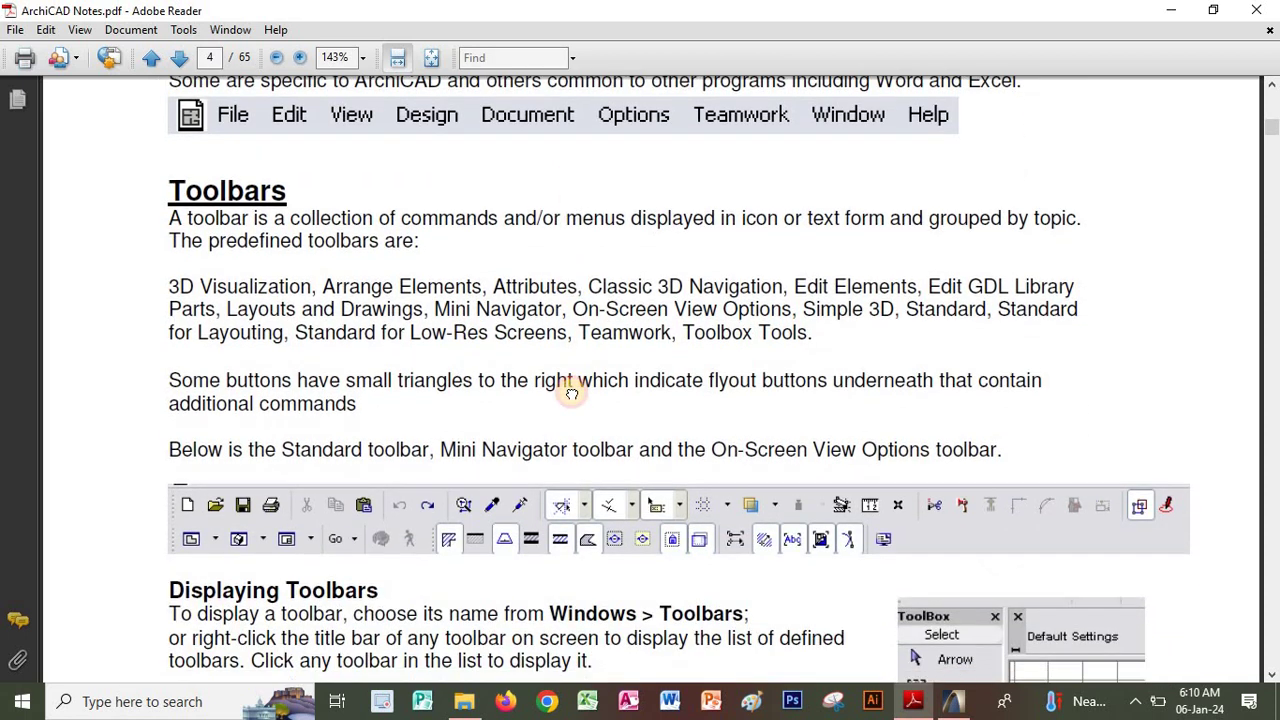
scroll(488, 440, down, 5)
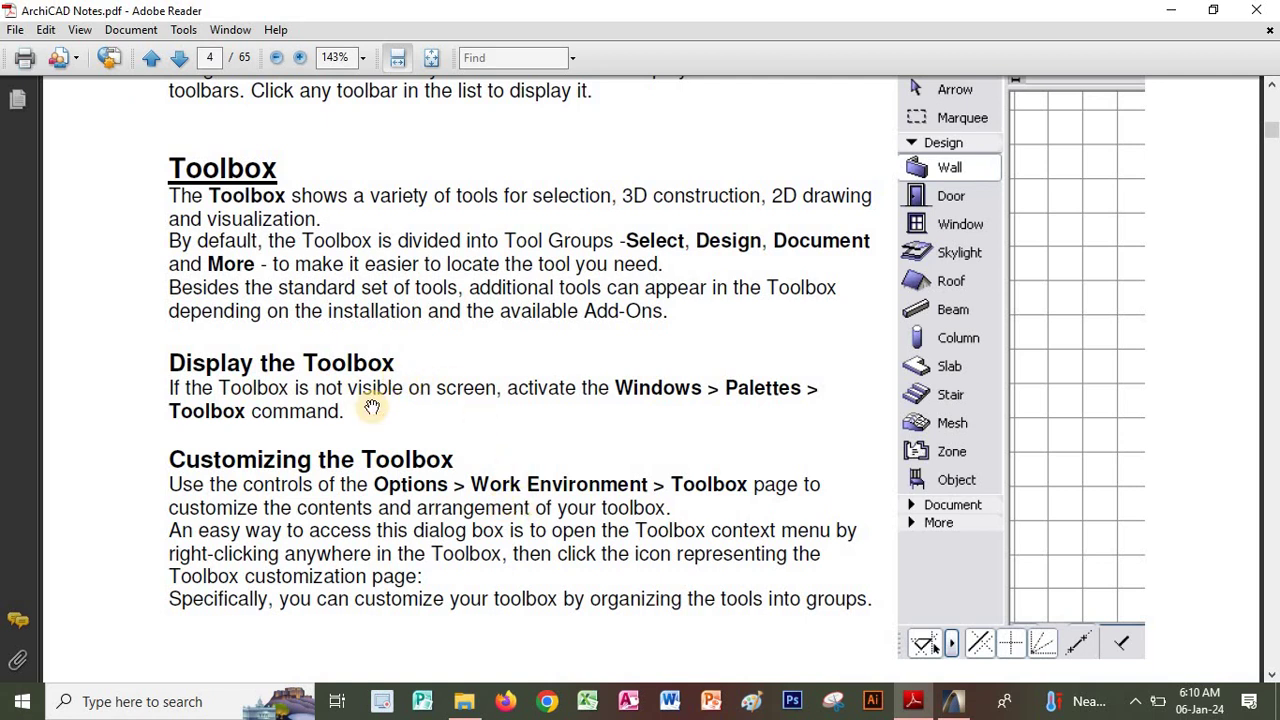
scroll(423, 290, up, 6)
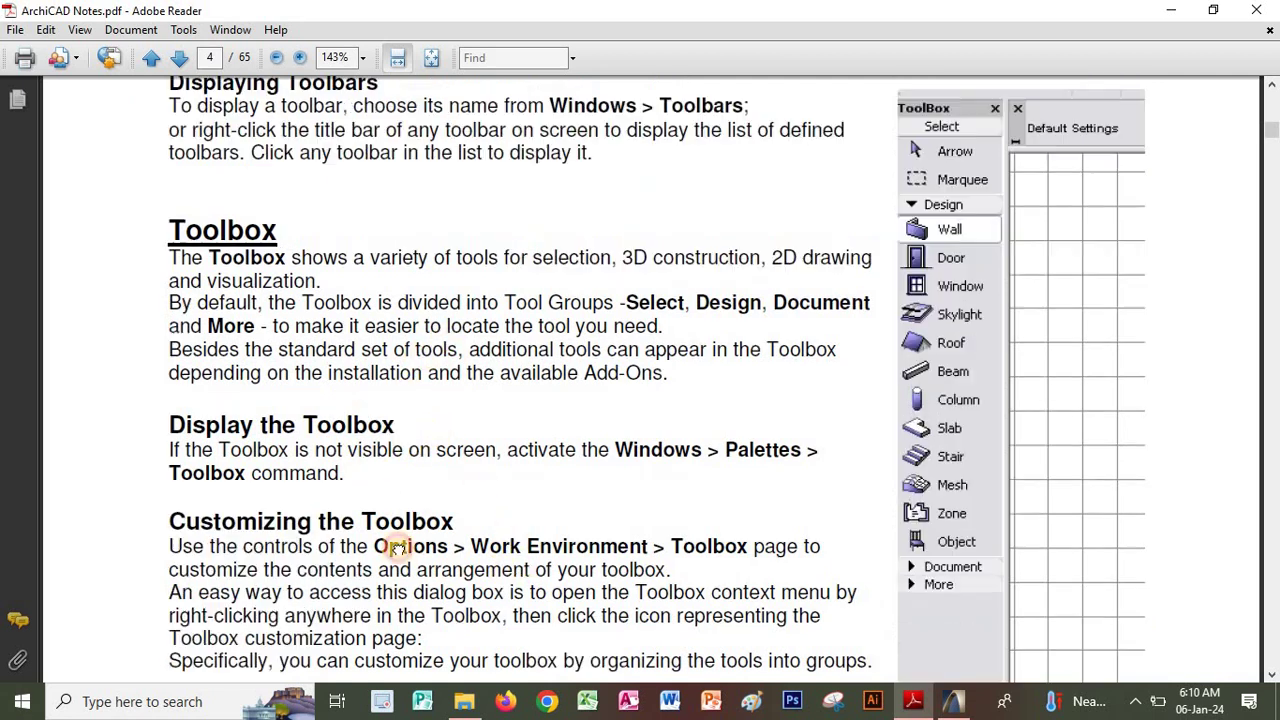
scroll(476, 573, up, 3)
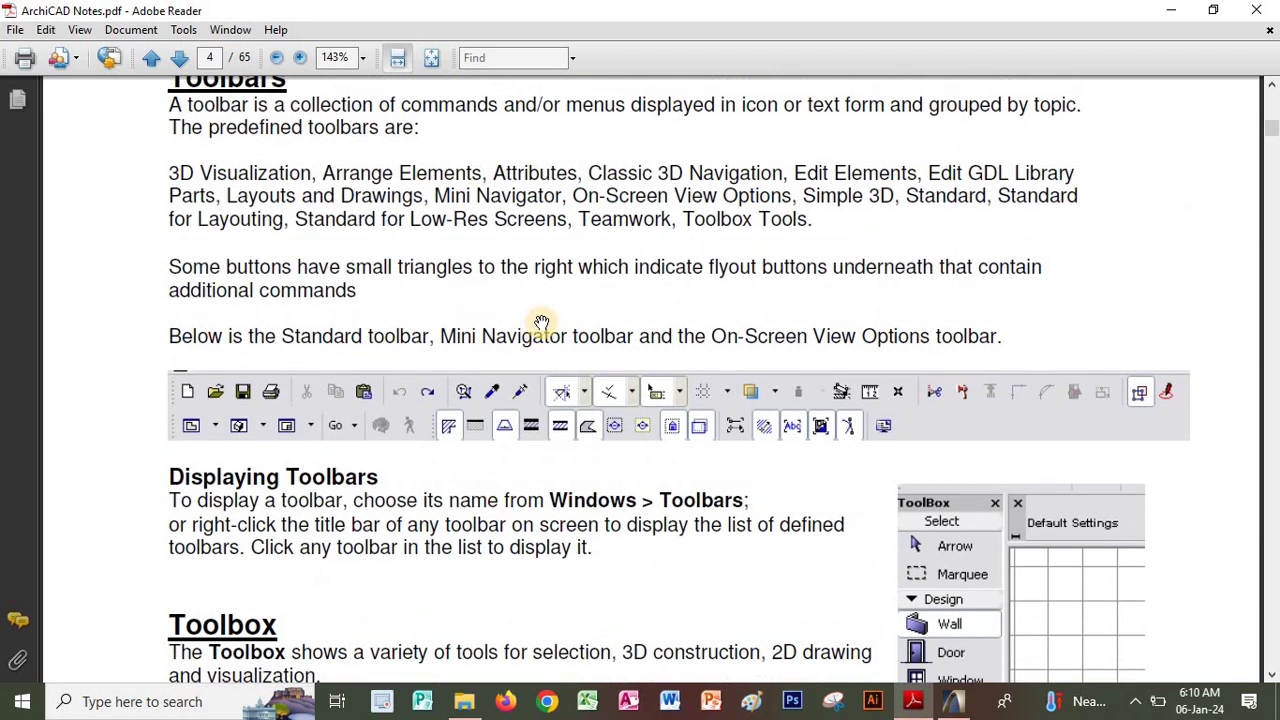
scroll(566, 323, down, 3)
scroll(566, 323, down, 1)
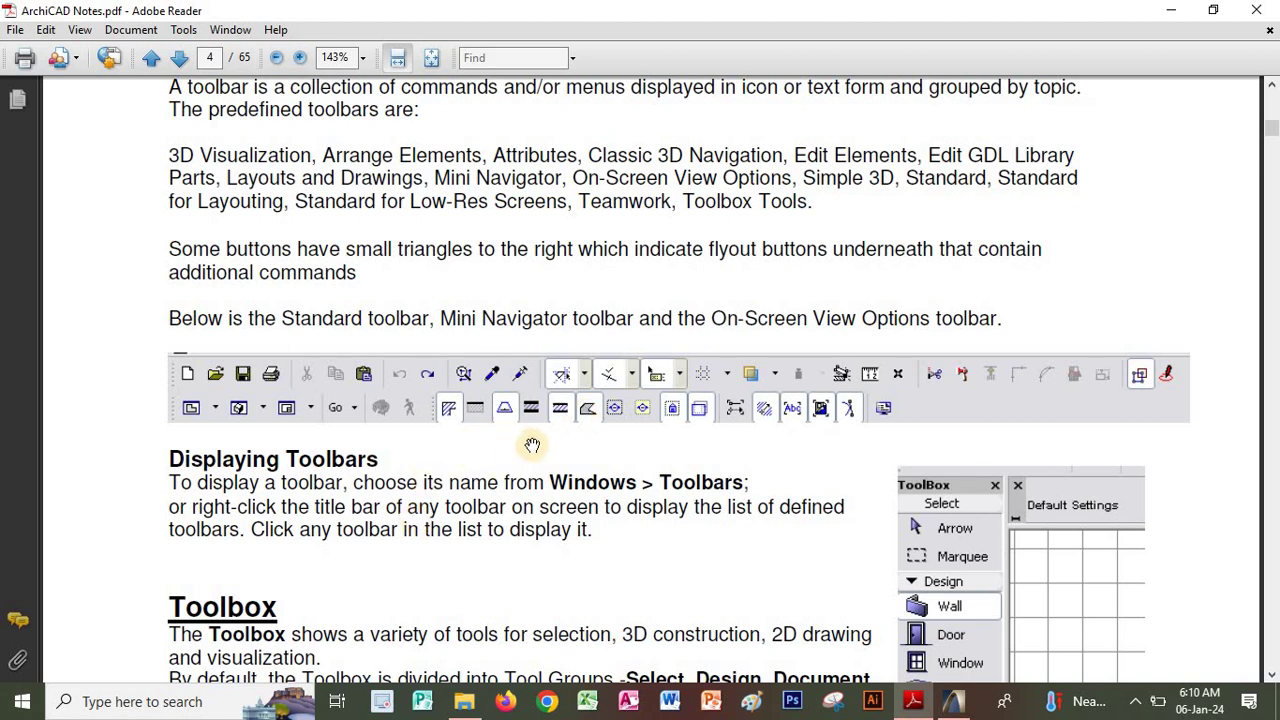
Read the notes on displaying toolbars and on displaying and customizing the Toolbox
scroll(457, 509, down, 5)
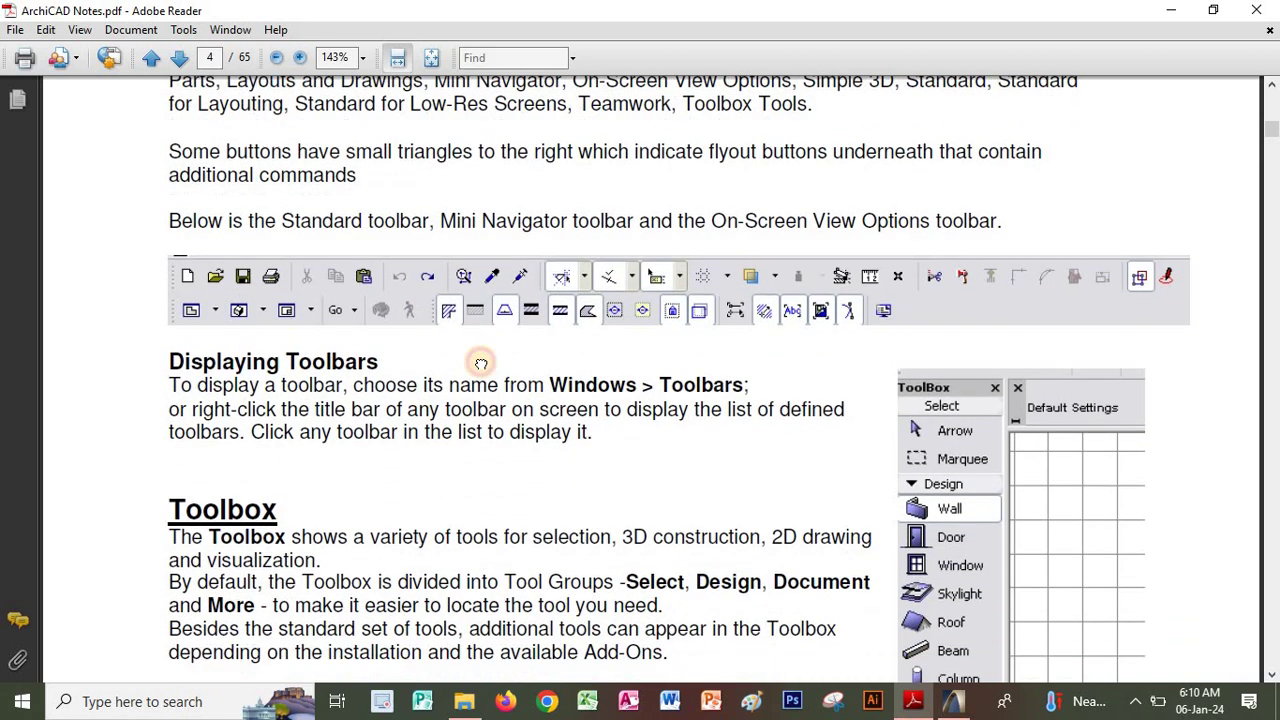
scroll(545, 465, down, 5)
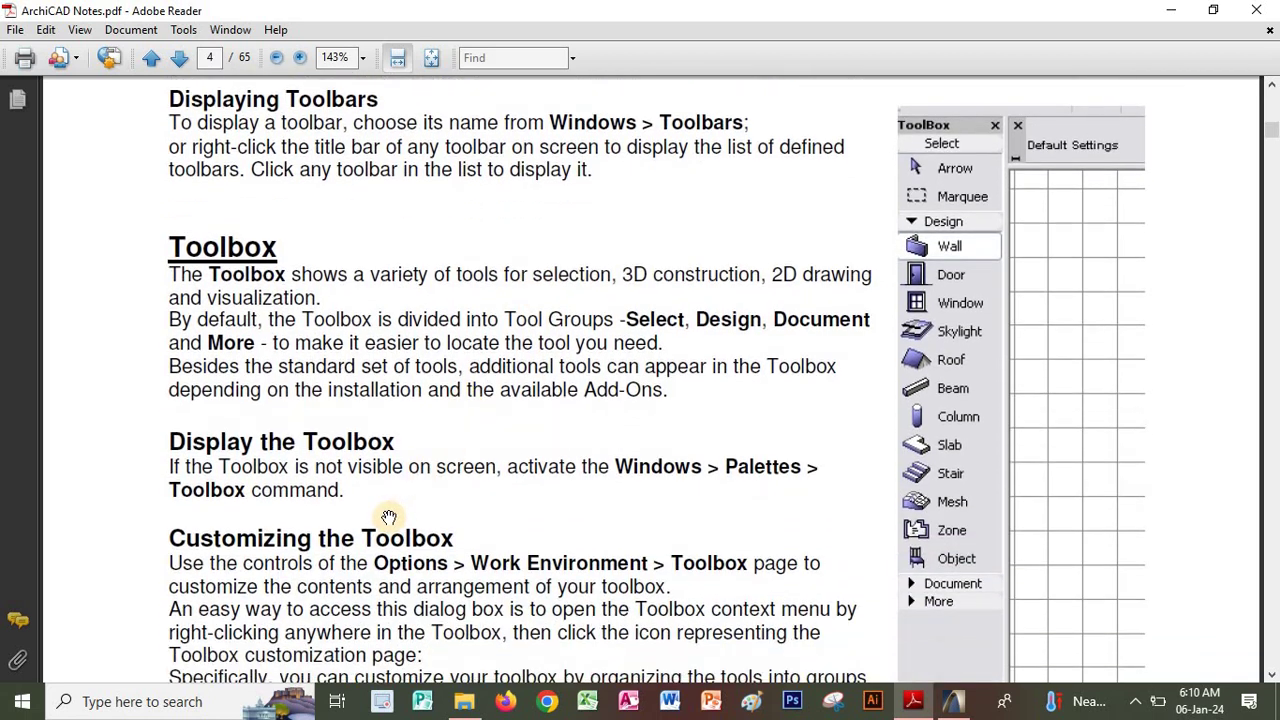
scroll(455, 440, down, 3)
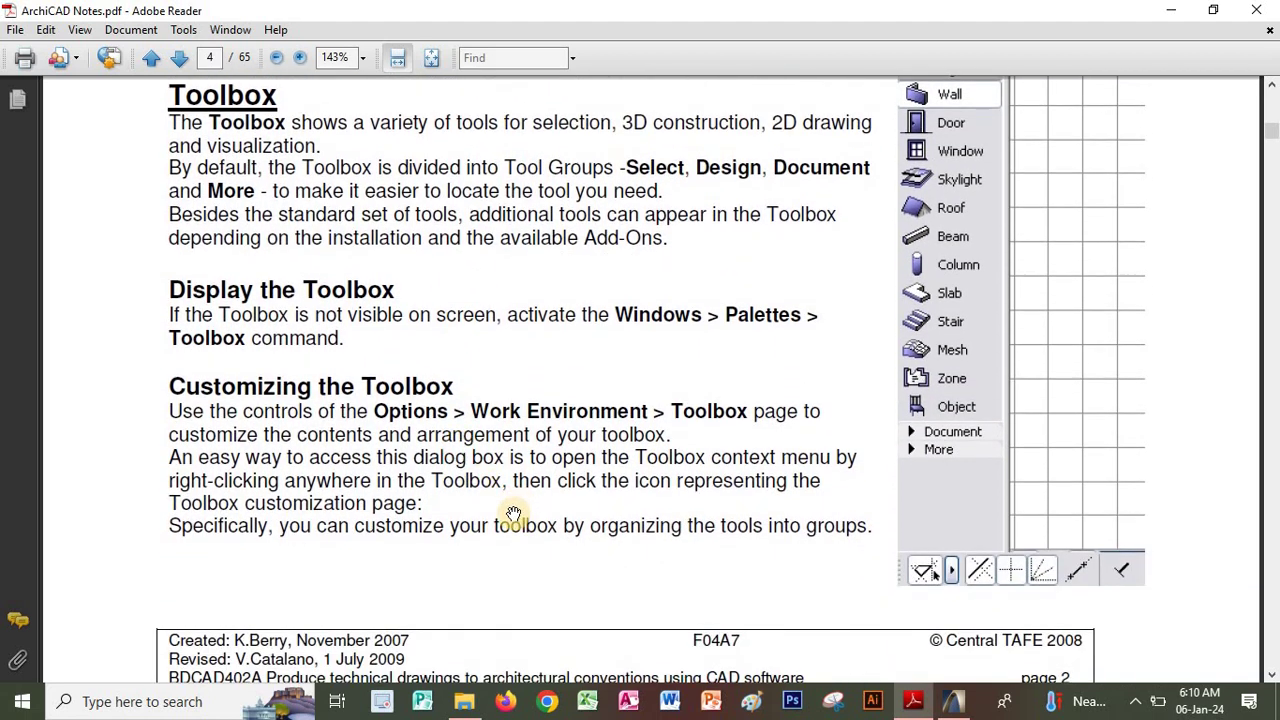
Read the Info Box section of the notes, including how to display and customize the Info Box
scroll(484, 334, down, 18)
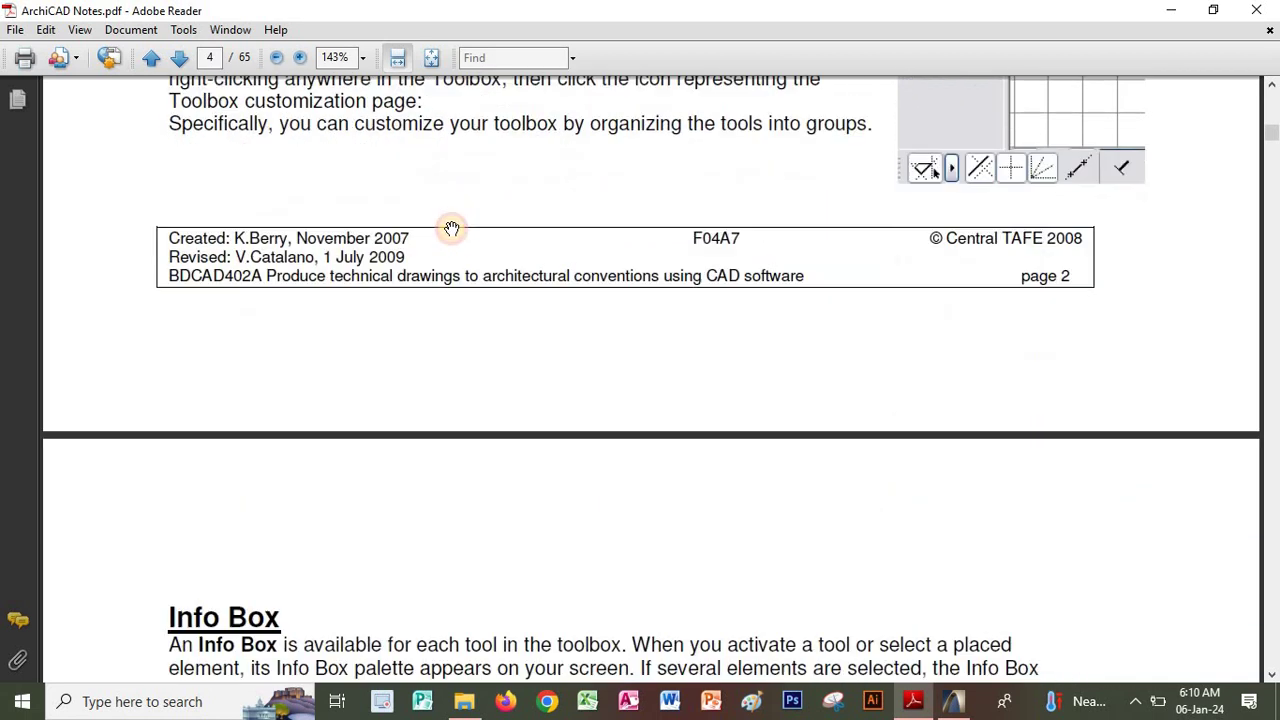
scroll(466, 488, down, 3)
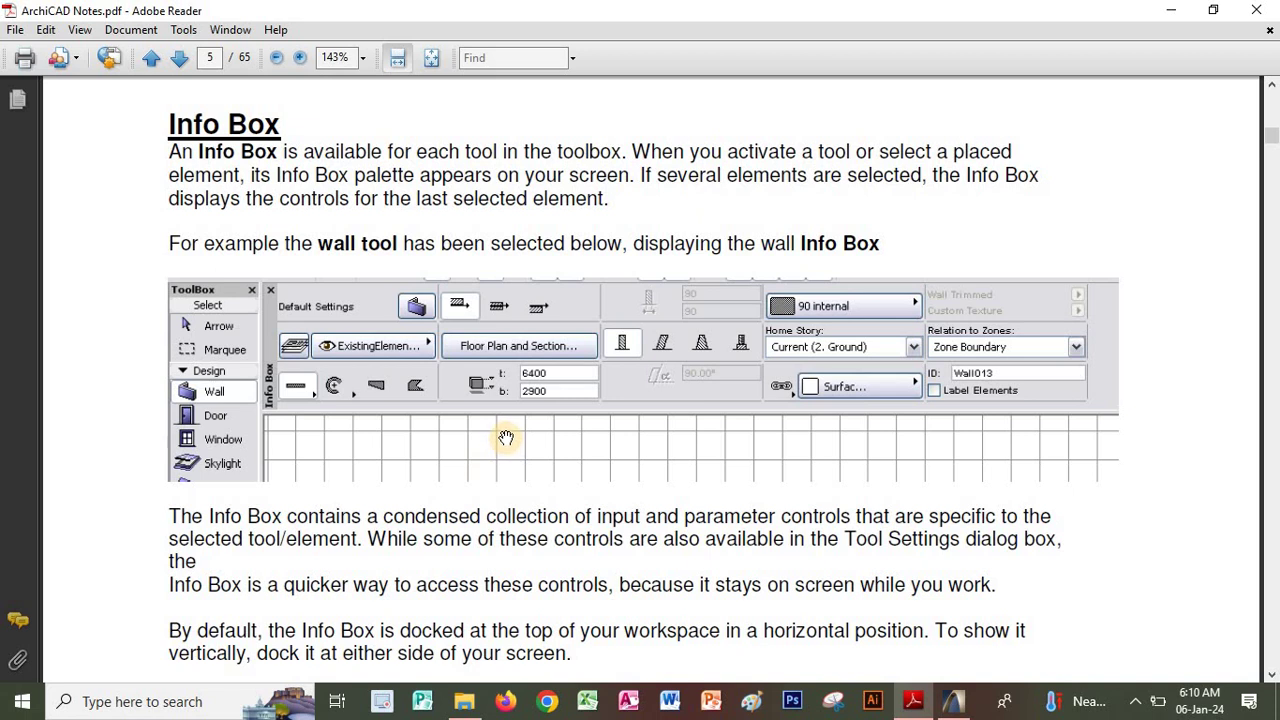
scroll(500, 470, down, 5)
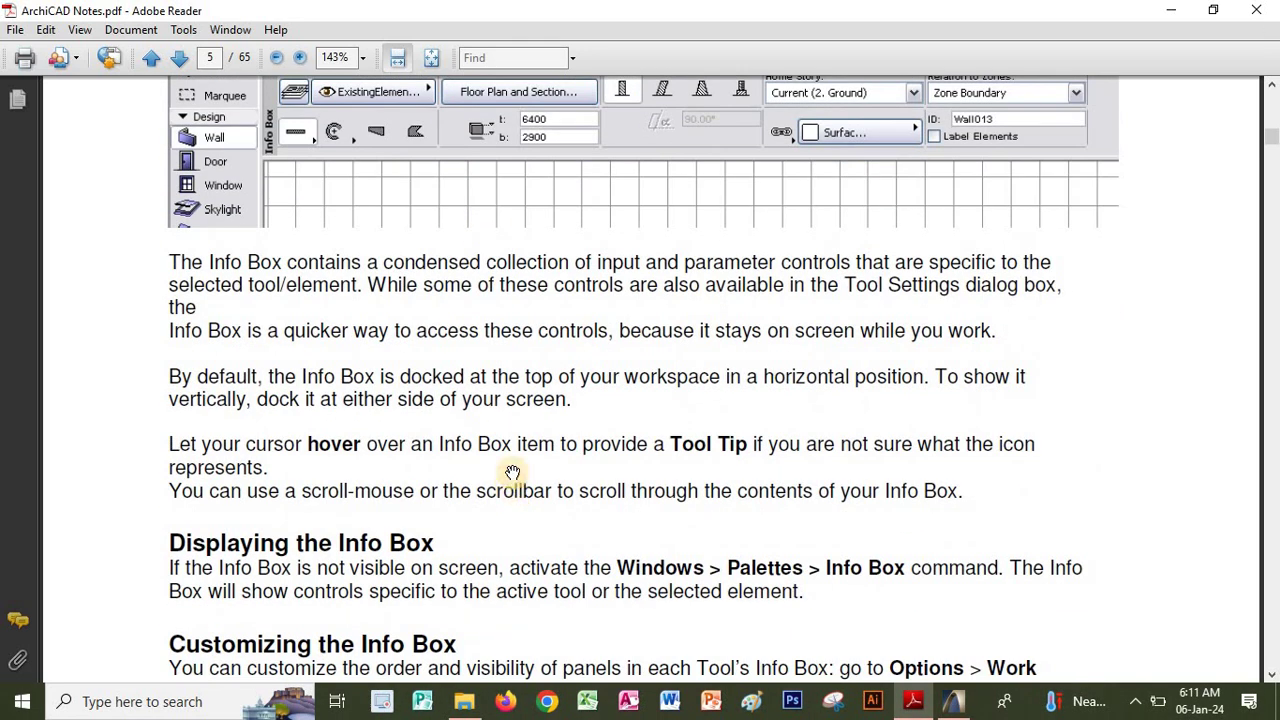
scroll(512, 472, down, 5)
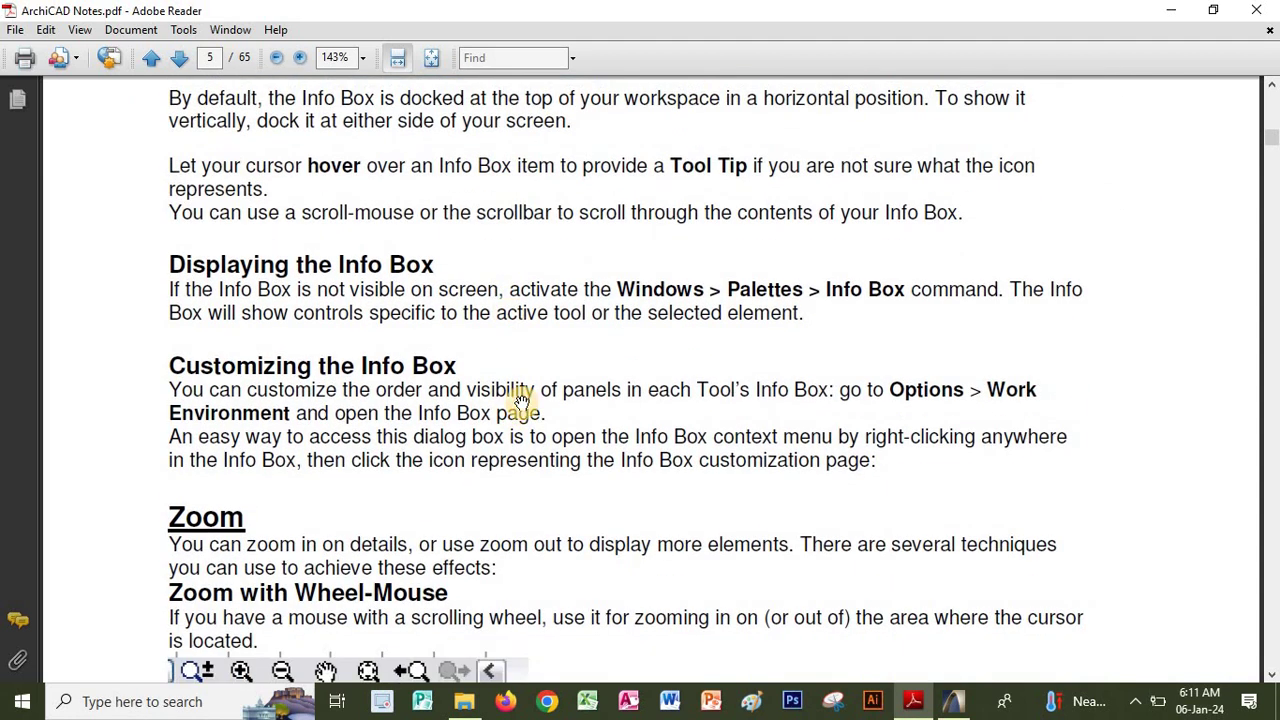
scroll(524, 391, down, 2)
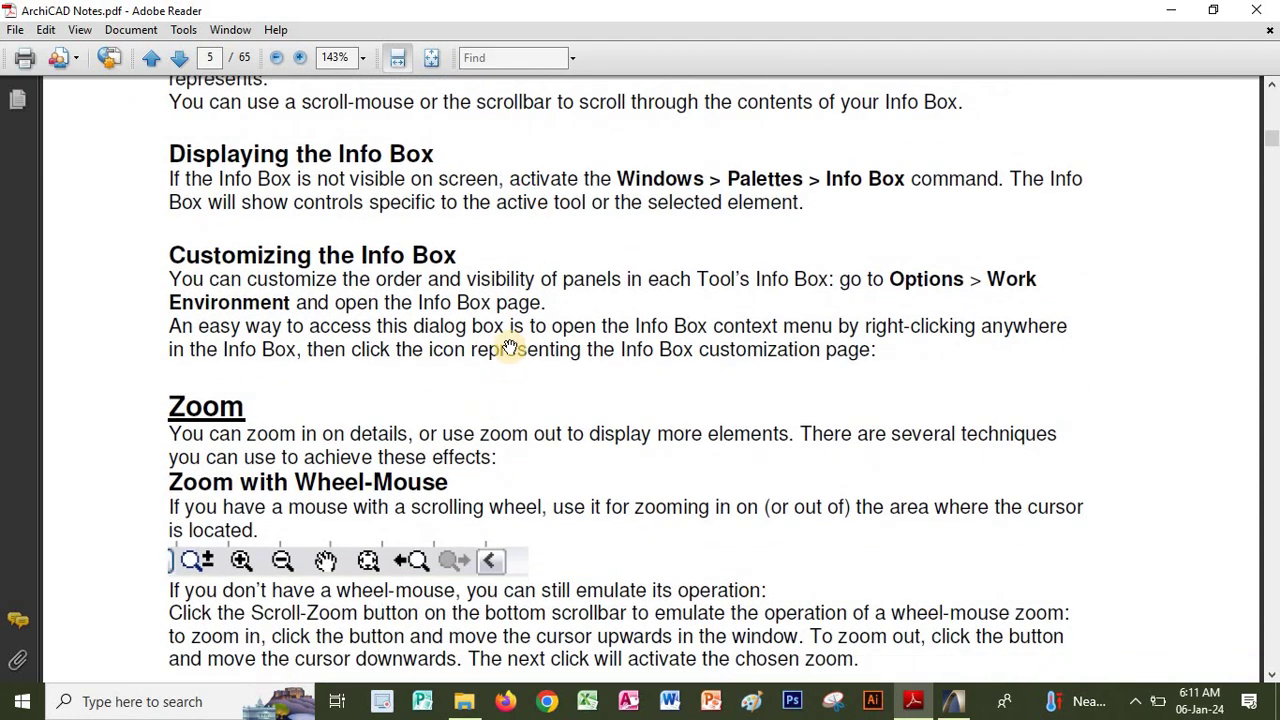
Read the notes on zooming with the wheel mouse and menu commands, and on setting the floor plan scale
scroll(514, 323, down, 2)
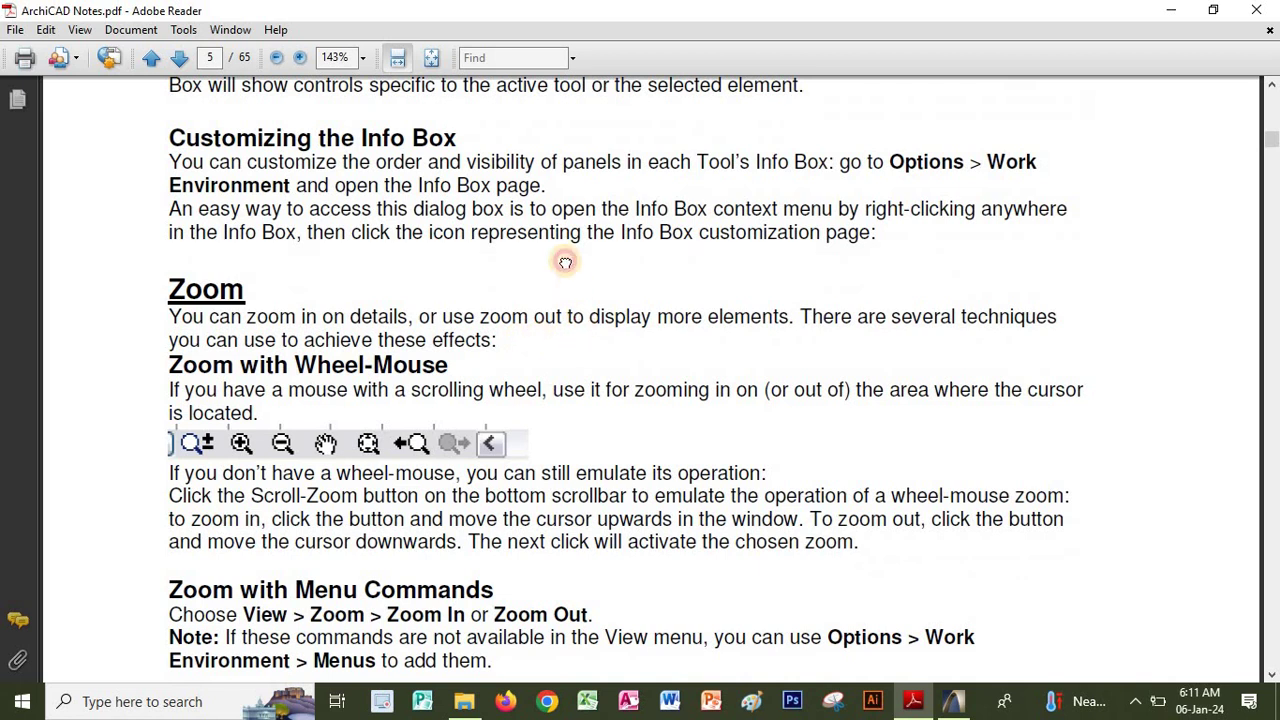
scroll(562, 255, down, 3)
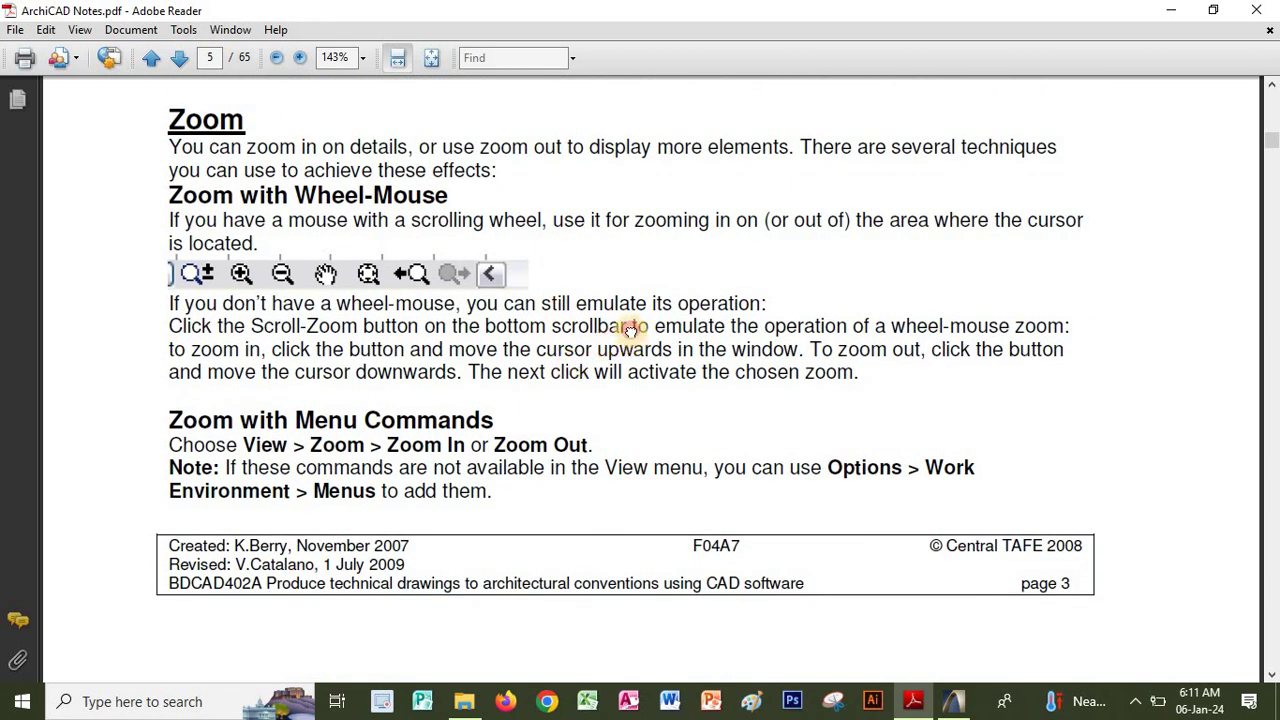
scroll(625, 290, down, 1)
scroll(628, 286, down, 3)
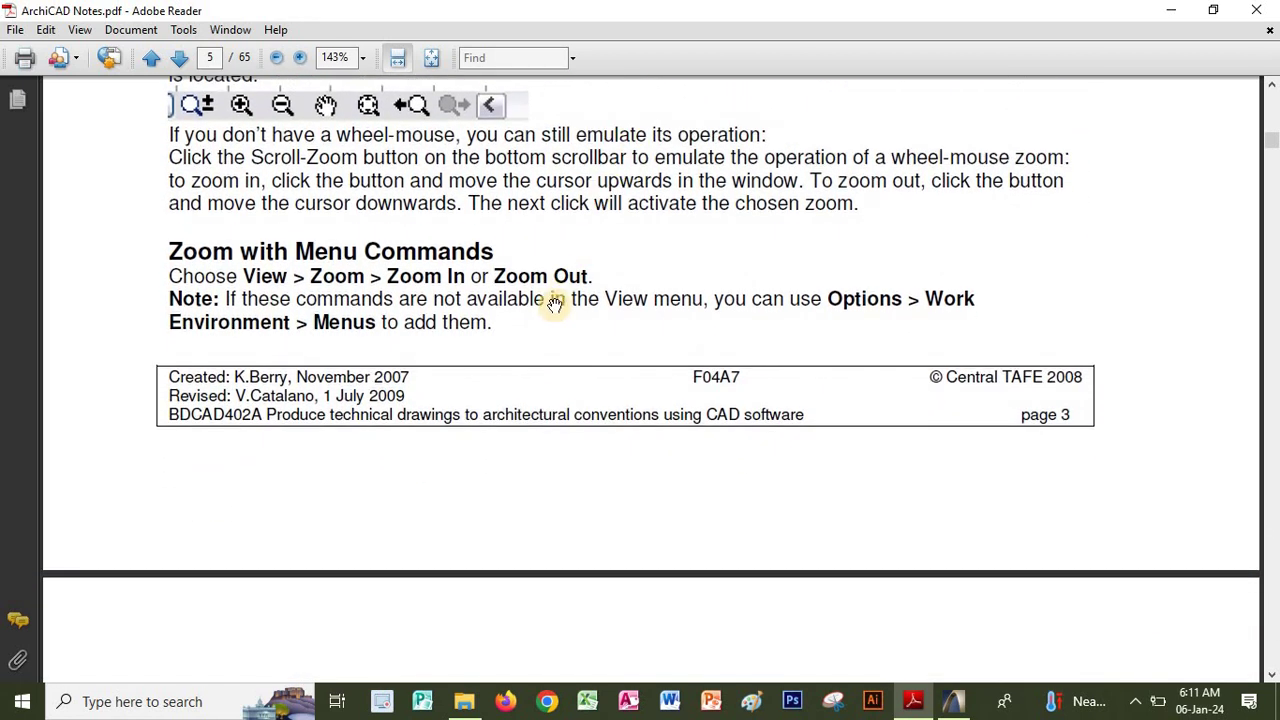
scroll(566, 256, down, 3)
scroll(591, 377, down, 9)
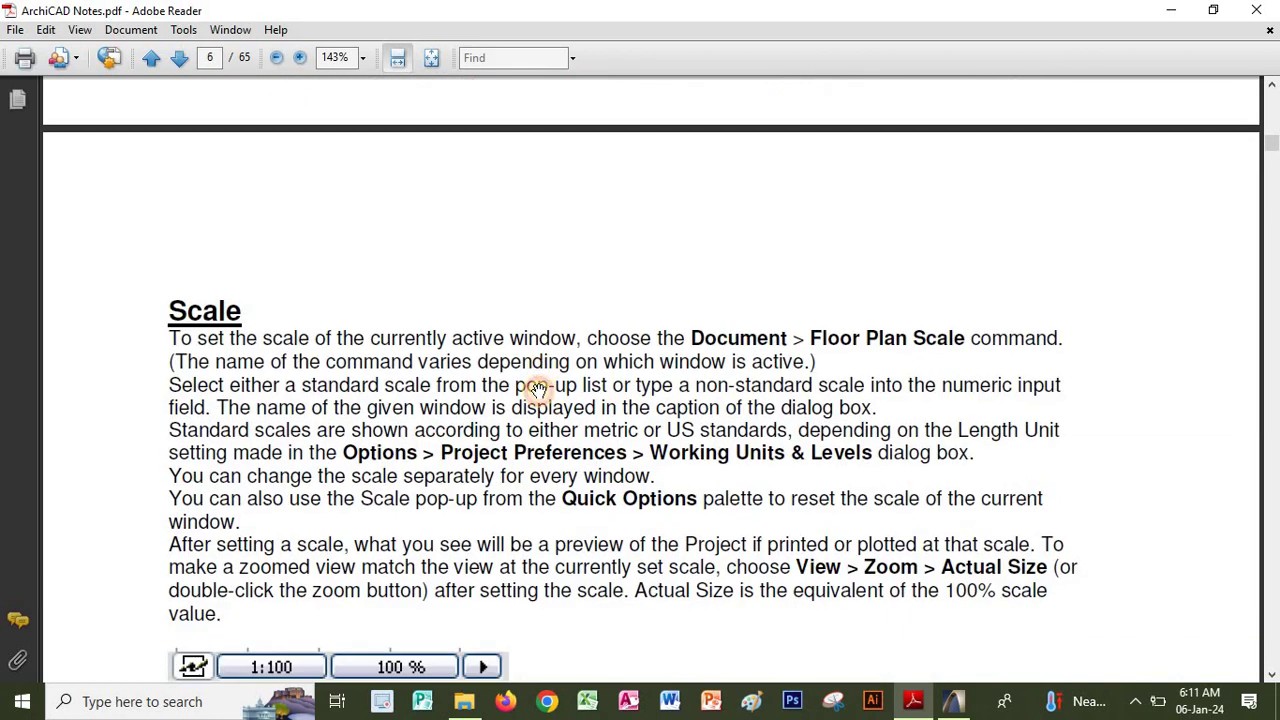
scroll(545, 205, down, 3)
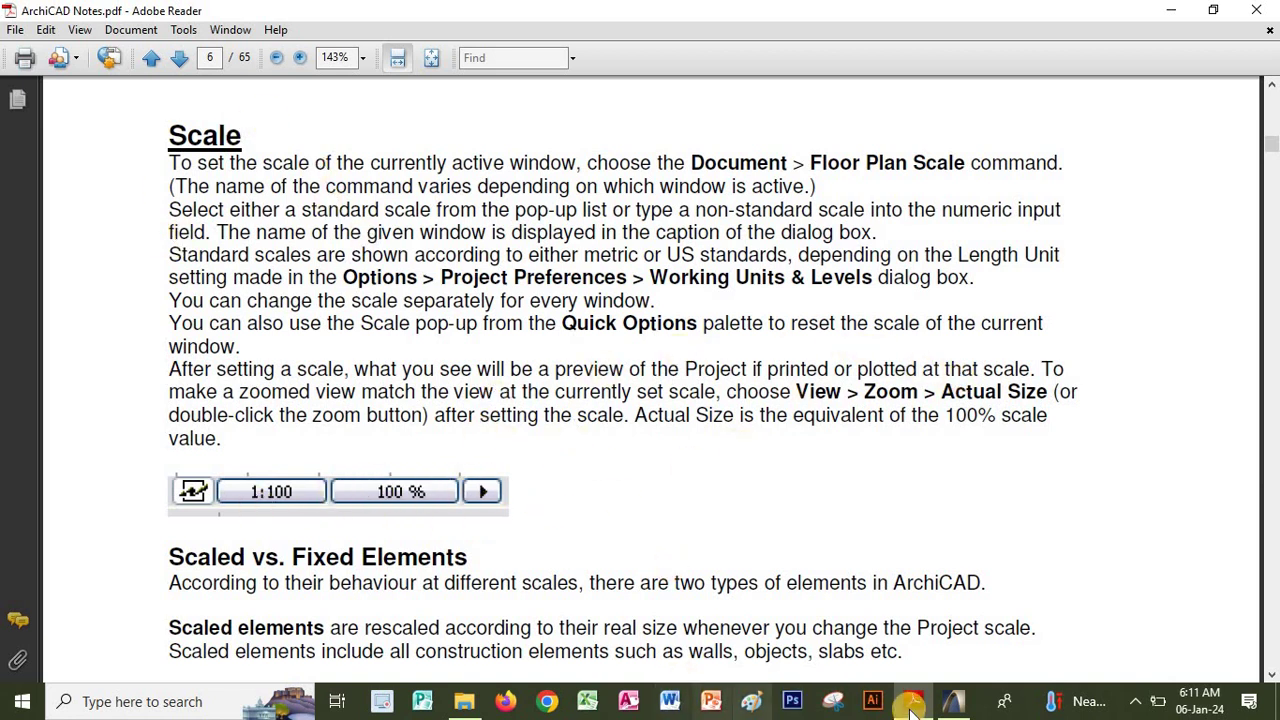
Switch to ArchiCAD, try zooming the floor plan in and out, and inspect the floor plan scale settings without changing them
click(940, 705)
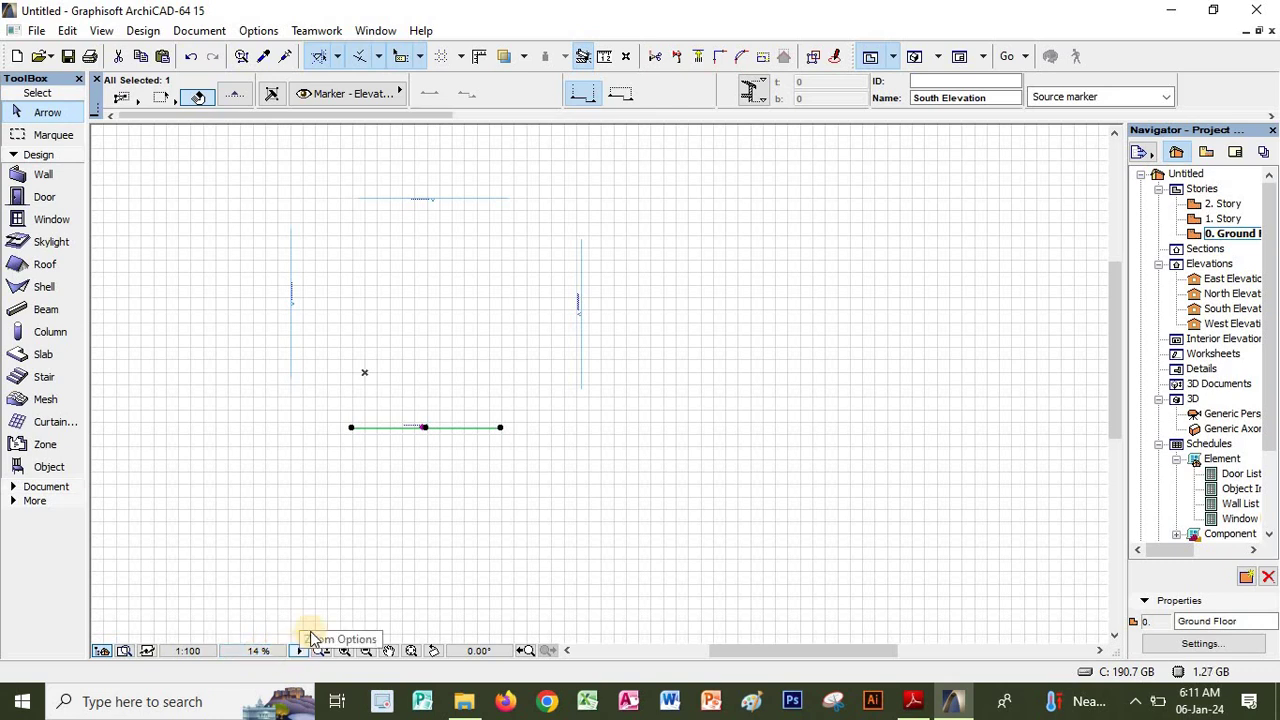
scroll(405, 350, up, 3)
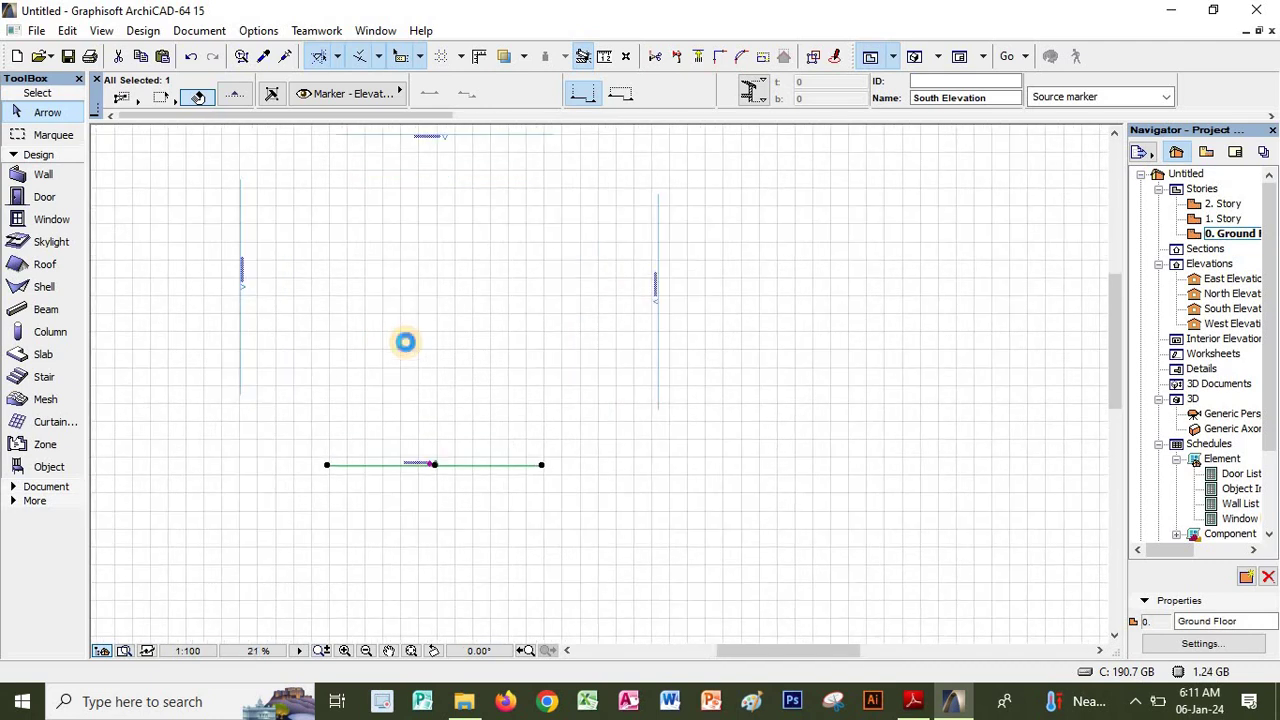
scroll(404, 339, up, 1)
scroll(404, 339, down, 3)
click(187, 651)
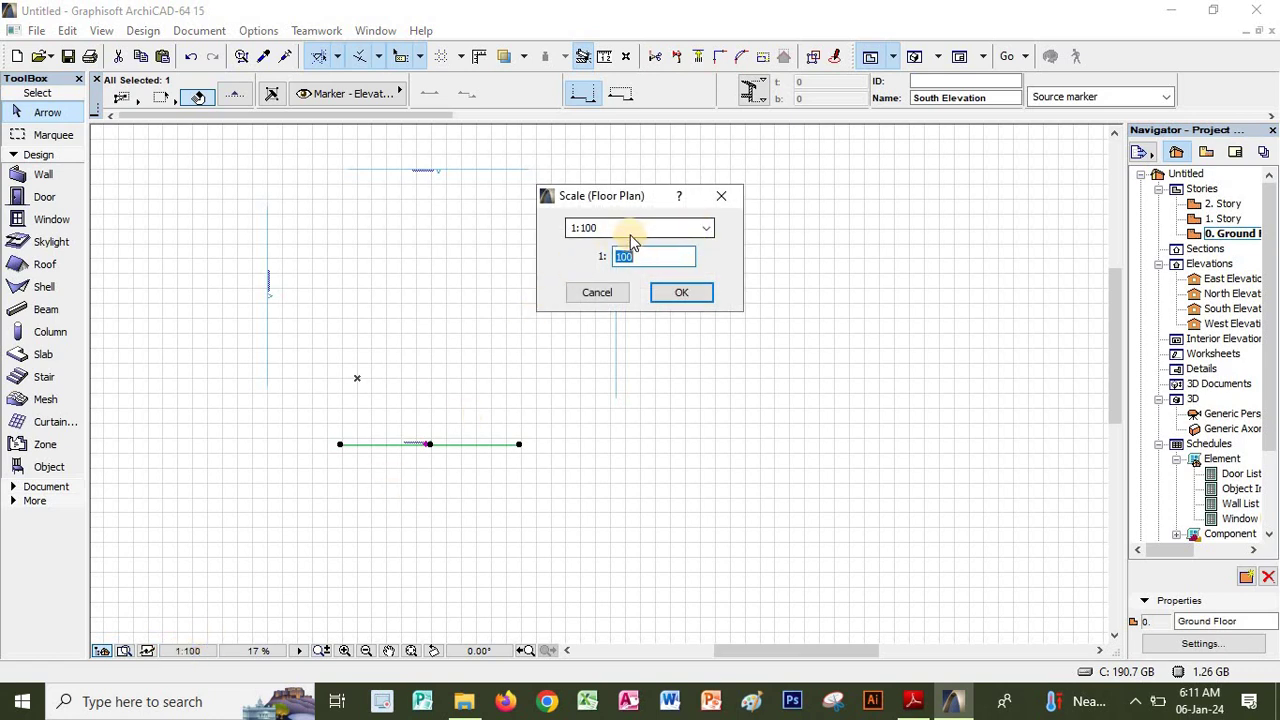
click(597, 292)
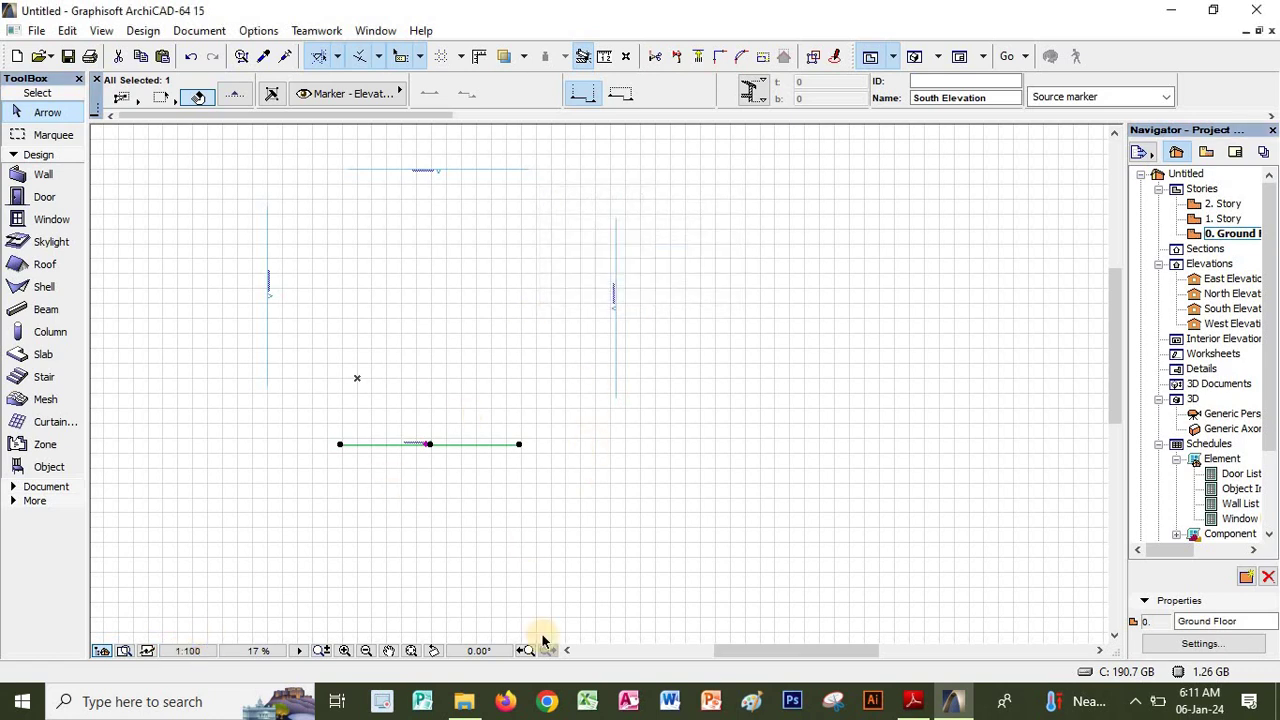
Return to the Adobe Reader notes and read about scaled and fixed elements, view scales and output scale, continuing to the Navigator Palette section
click(912, 701)
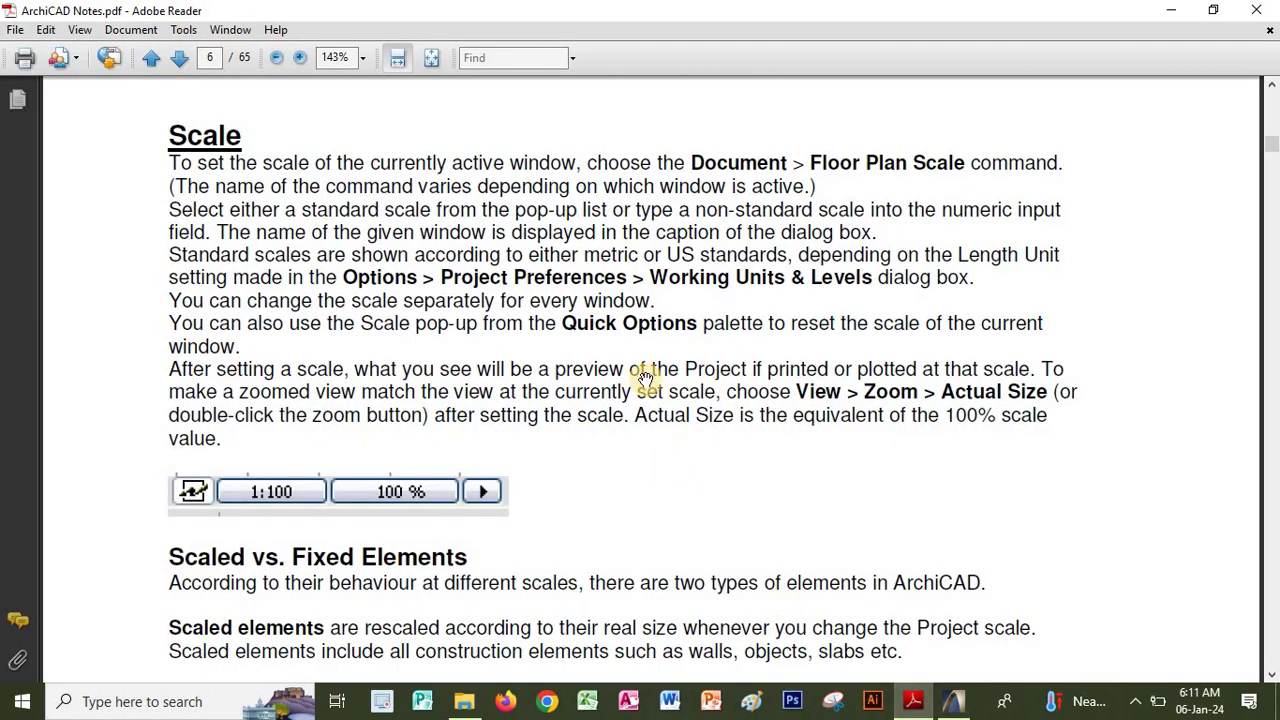
scroll(700, 480, down, 5)
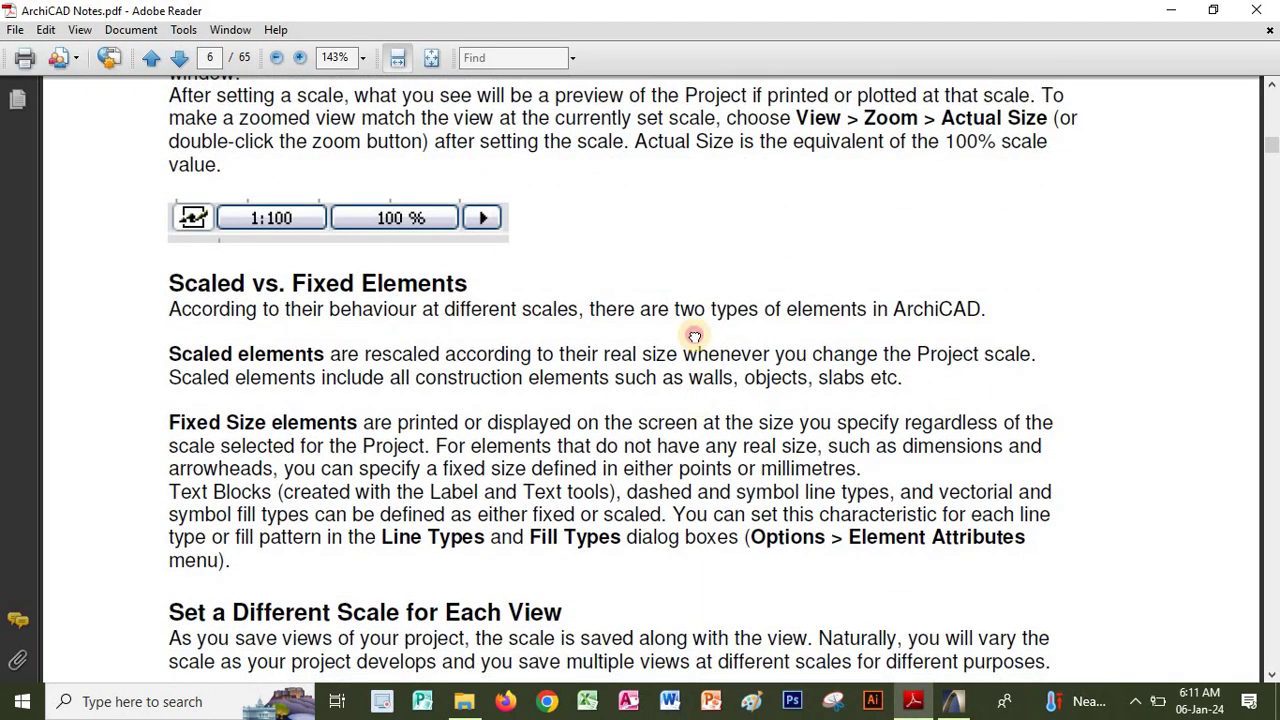
scroll(694, 337, down, 3)
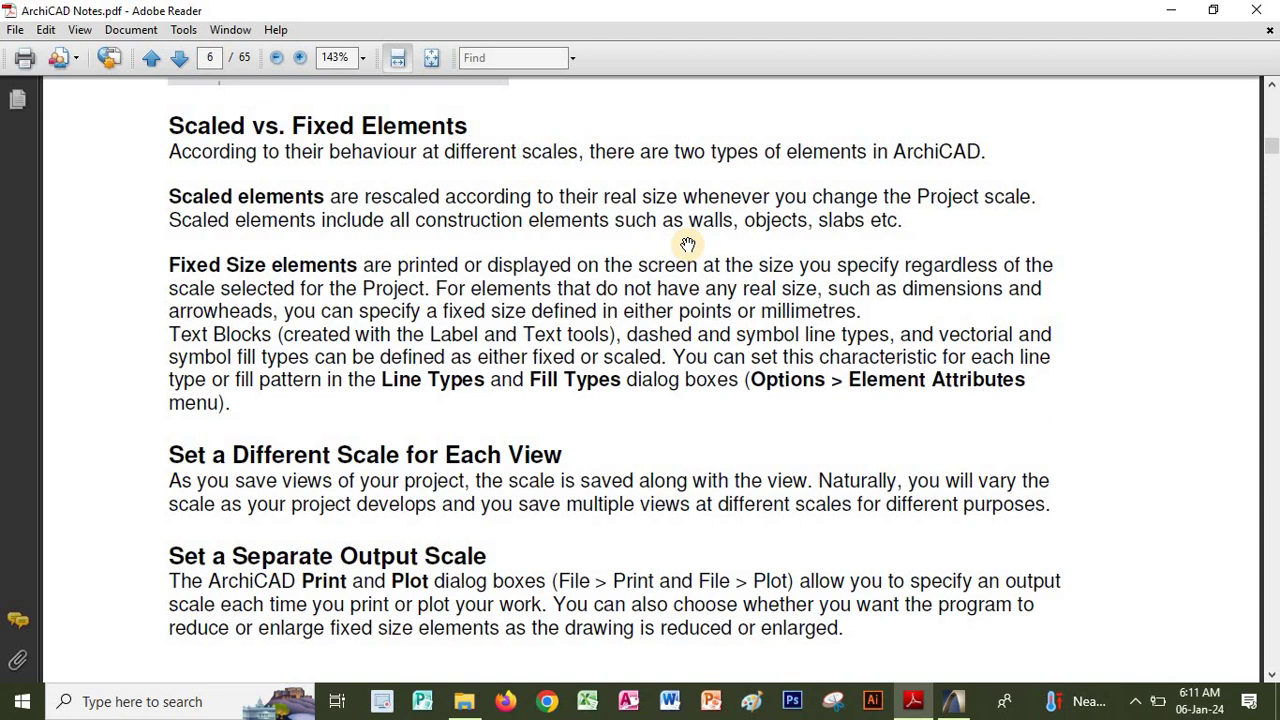
scroll(656, 430, down, 4)
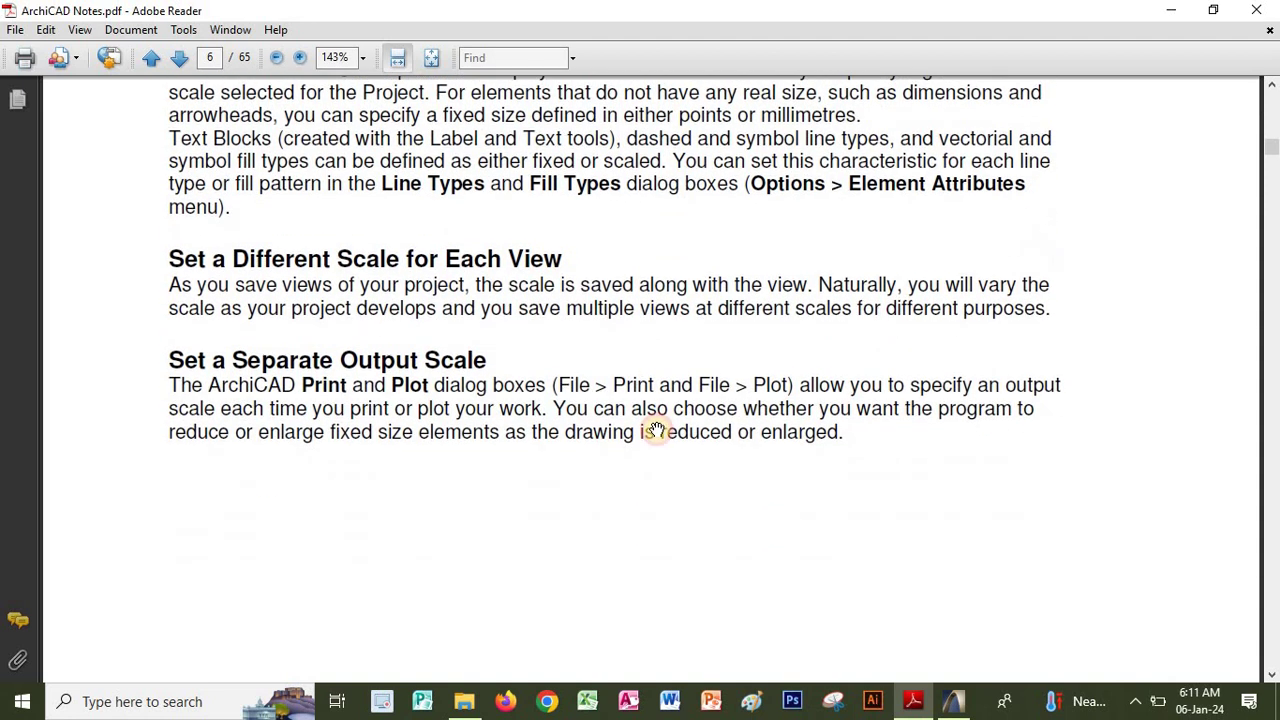
scroll(650, 420, down, 5)
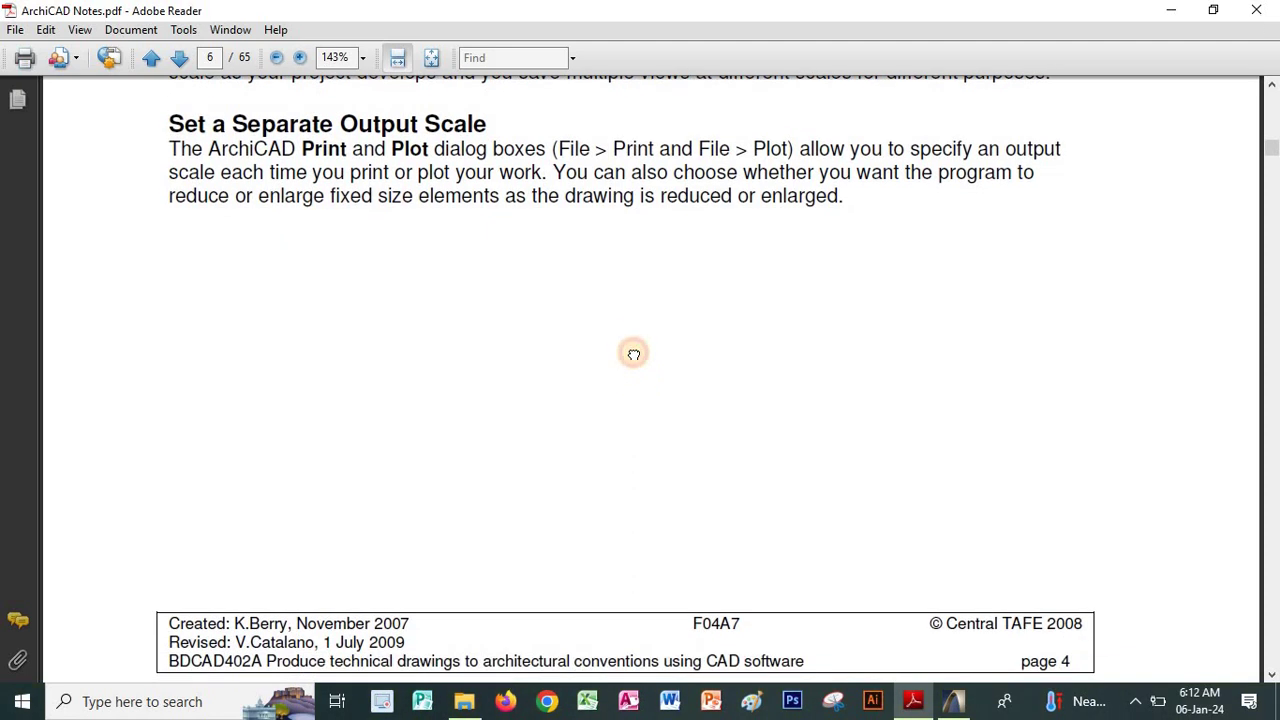
scroll(633, 345, down, 1)
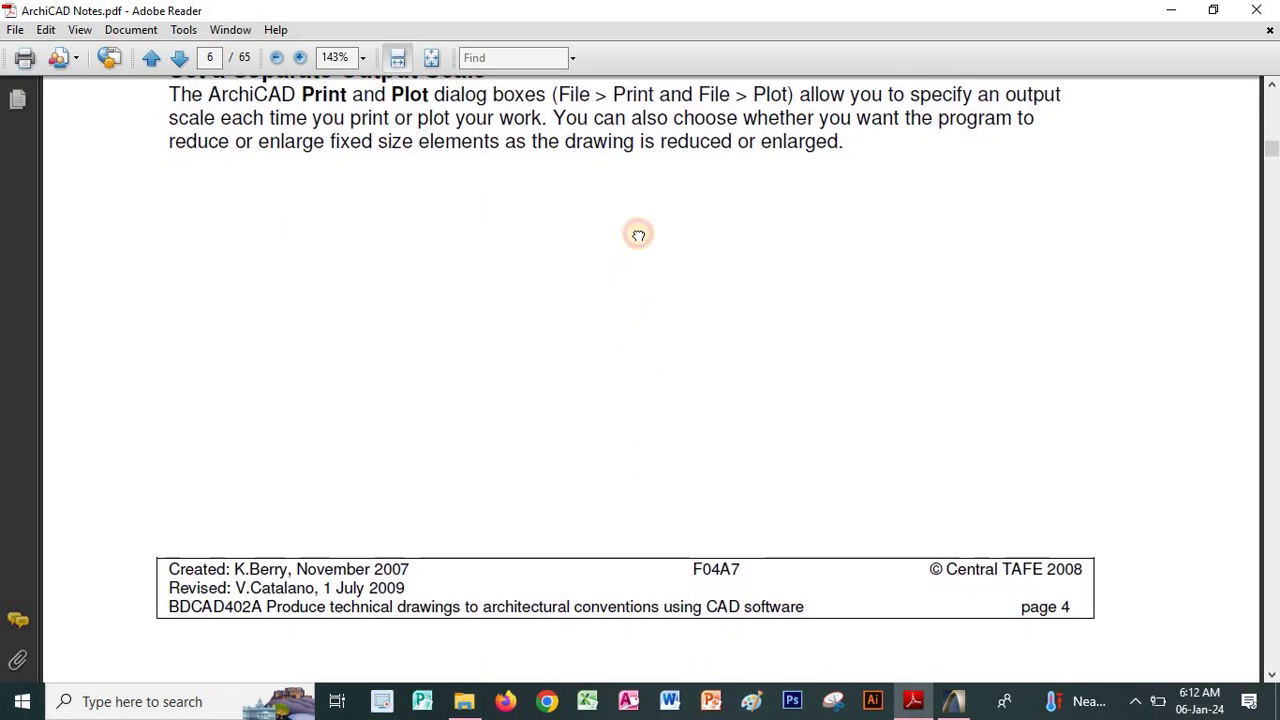
scroll(638, 235, down, 12)
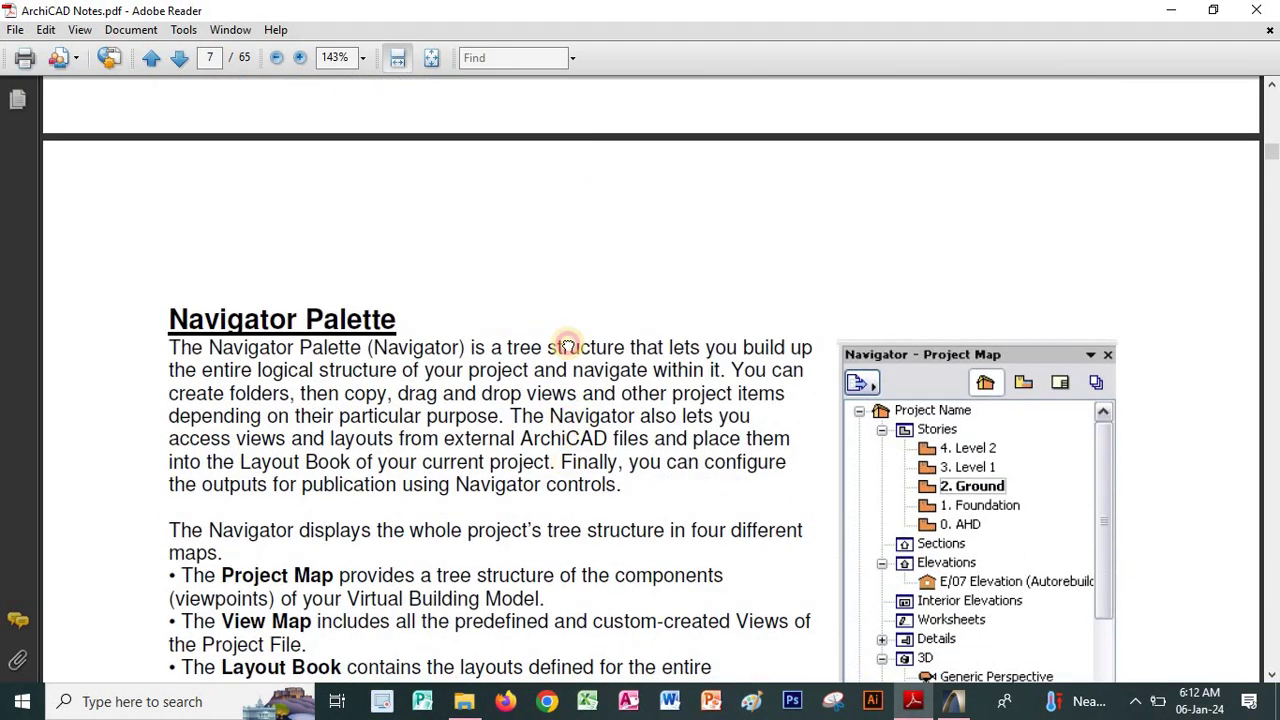
Read the notes on the Navigator Palette, its four maps and how to display the Navigator
scroll(560, 400, down, 3)
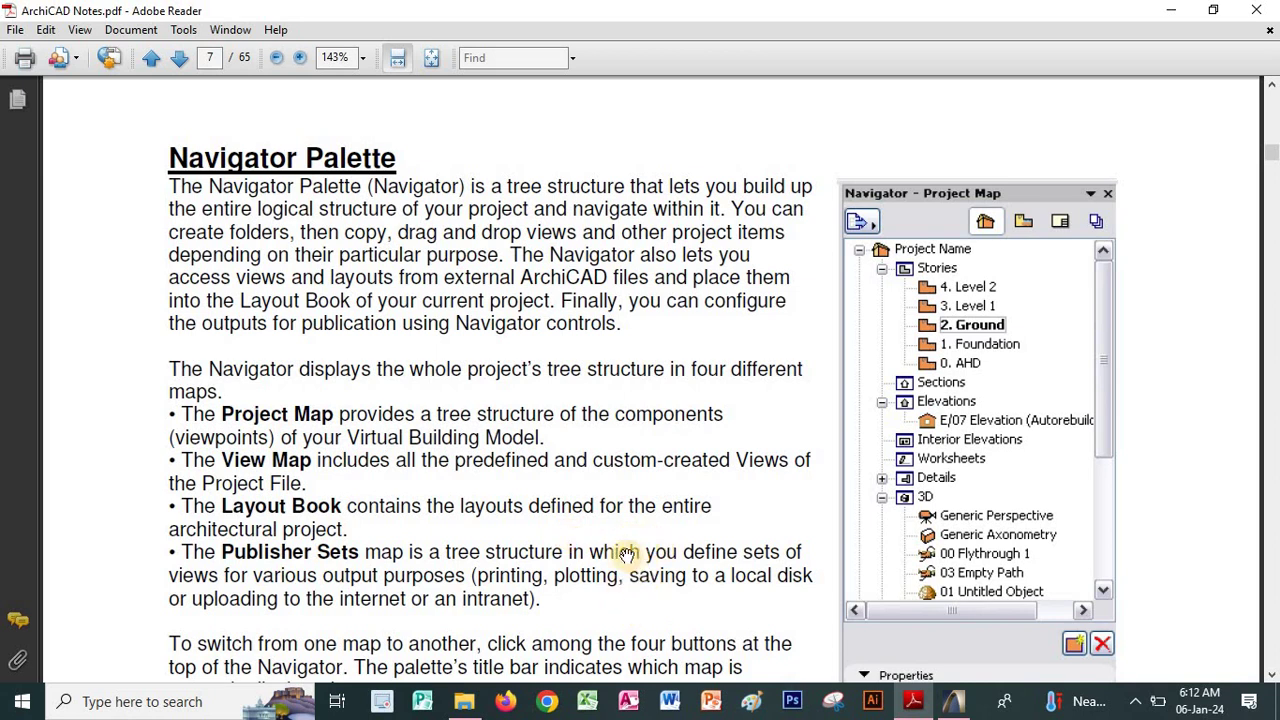
scroll(508, 443, down, 3)
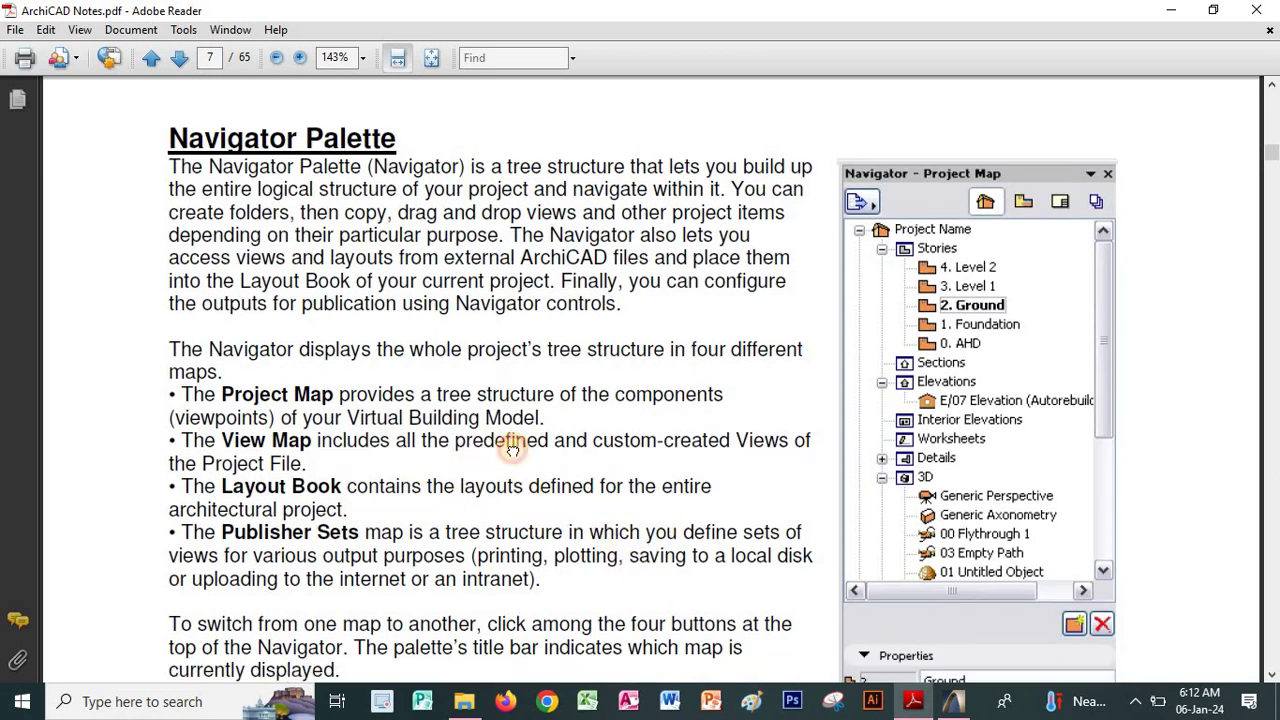
scroll(480, 450, down, 6)
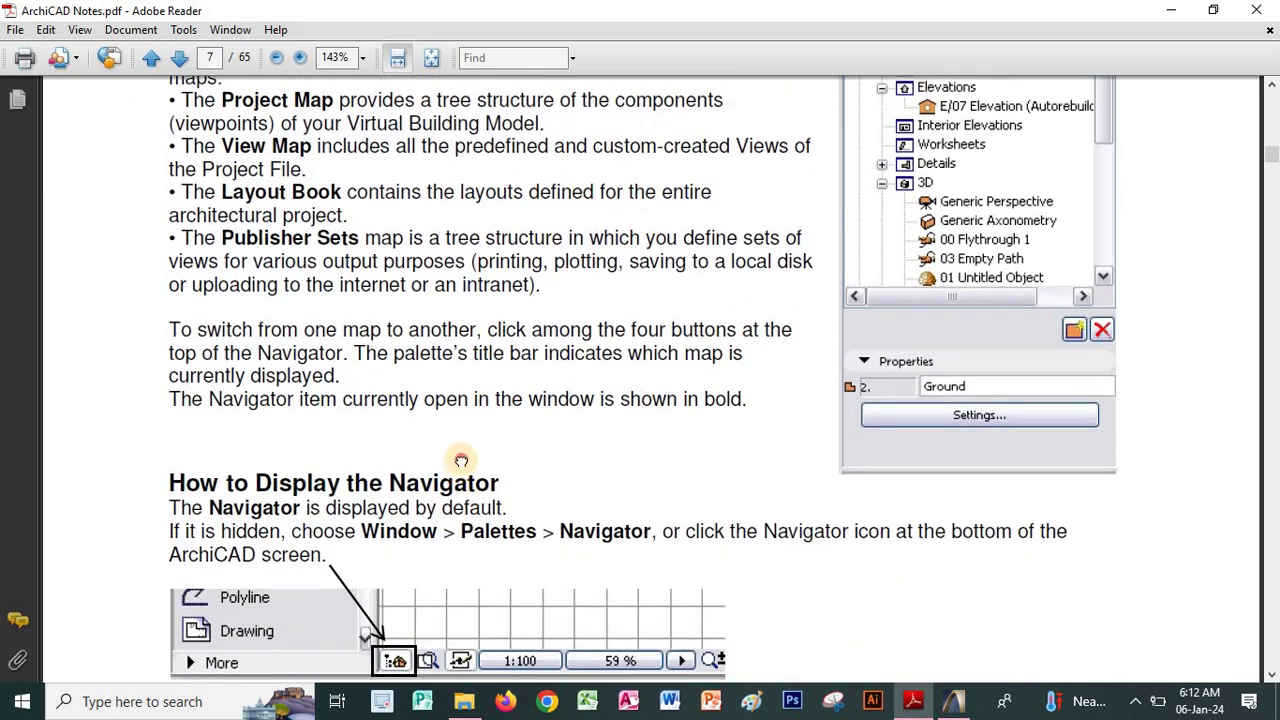
scroll(480, 400, down, 3)
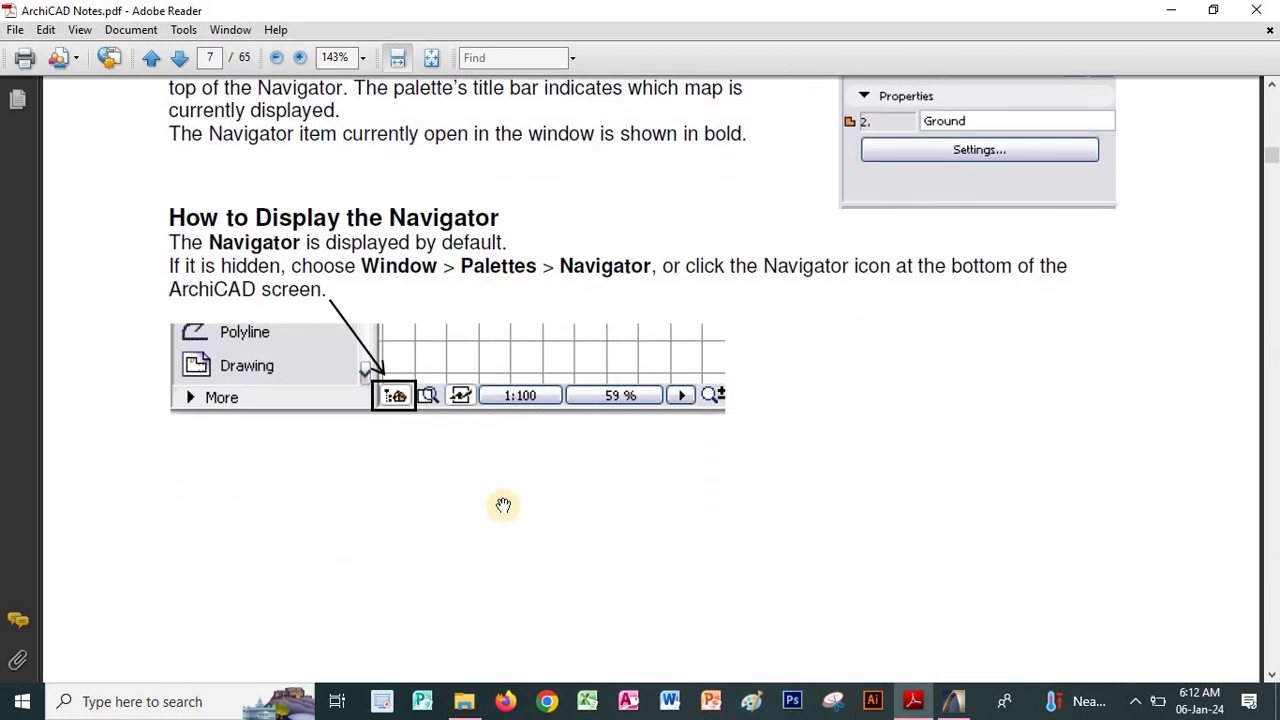
scroll(510, 455, down, 1)
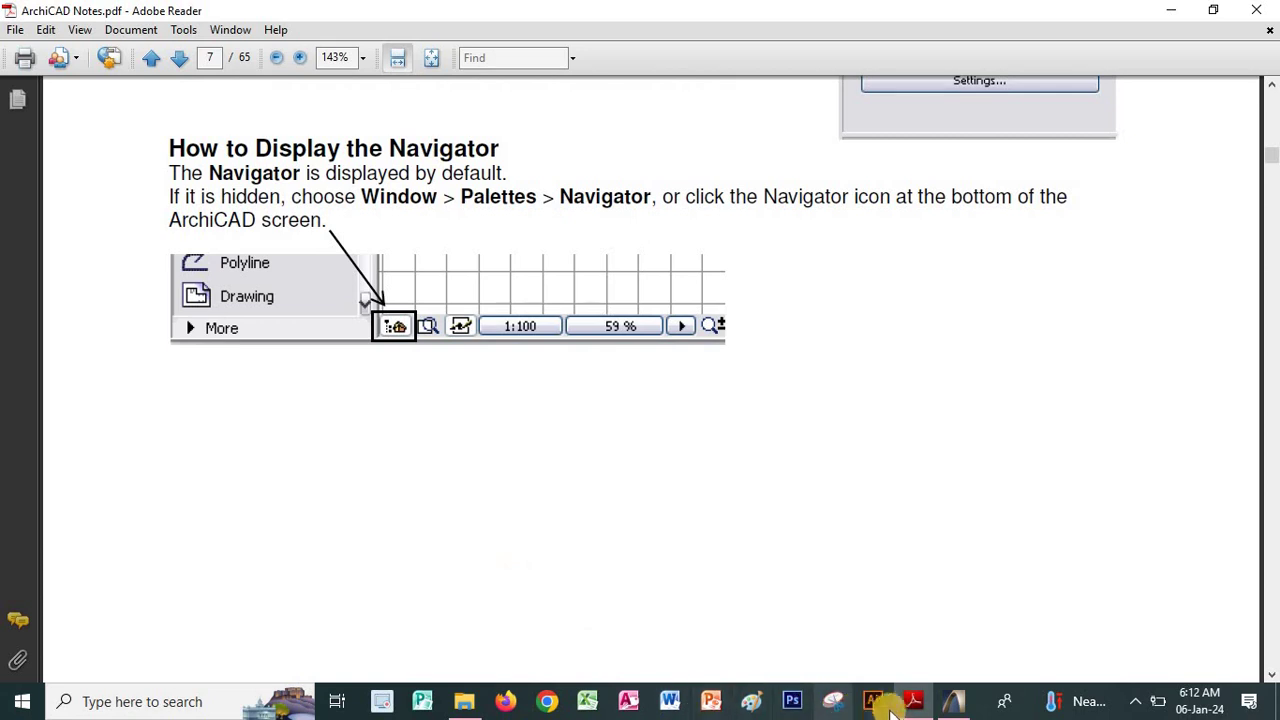
Switch to ArchiCAD, hide the Navigator palette and display it again
click(950, 702)
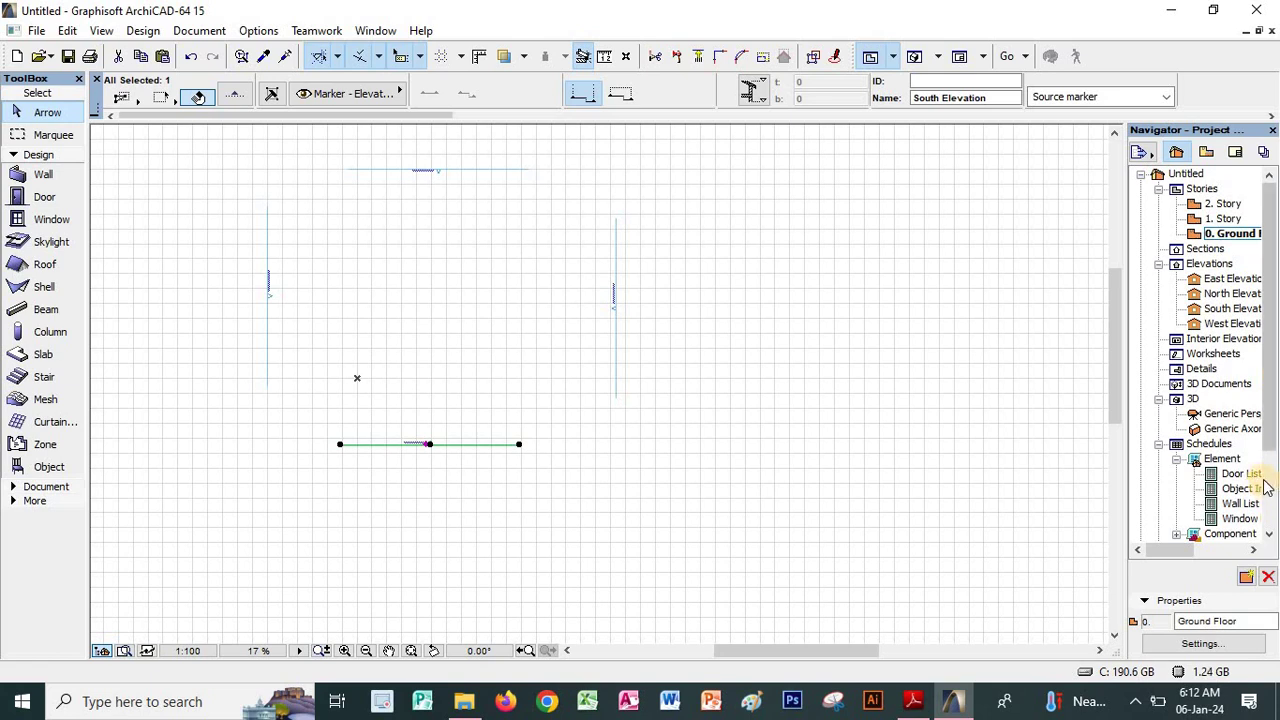
click(1272, 130)
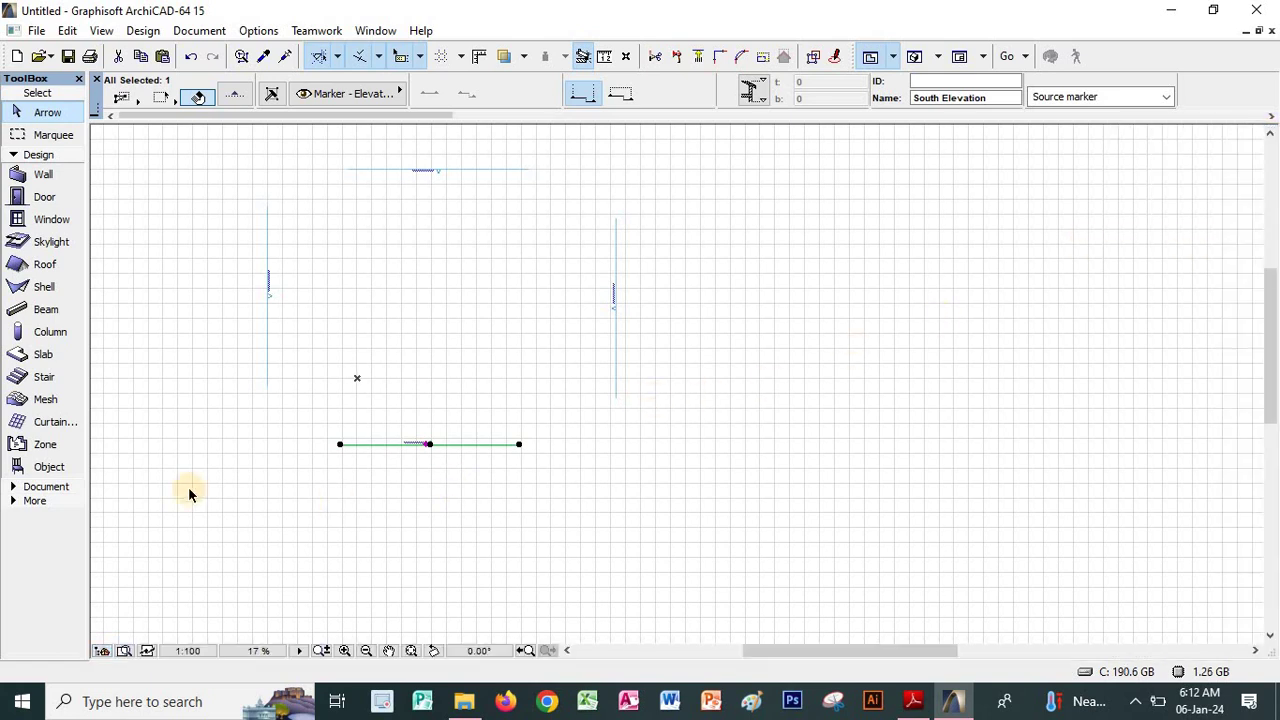
click(100, 652)
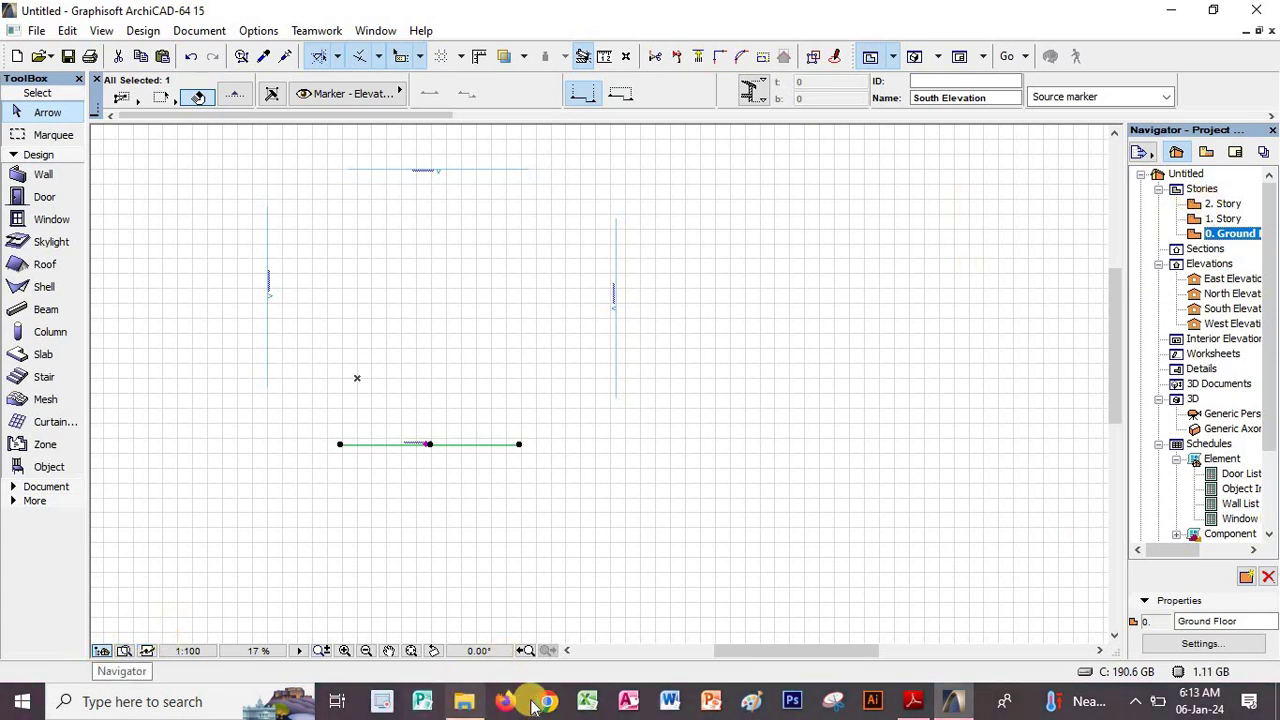
Return to the Adobe Reader notes and read the About Guide Lines section on the following page
click(912, 701)
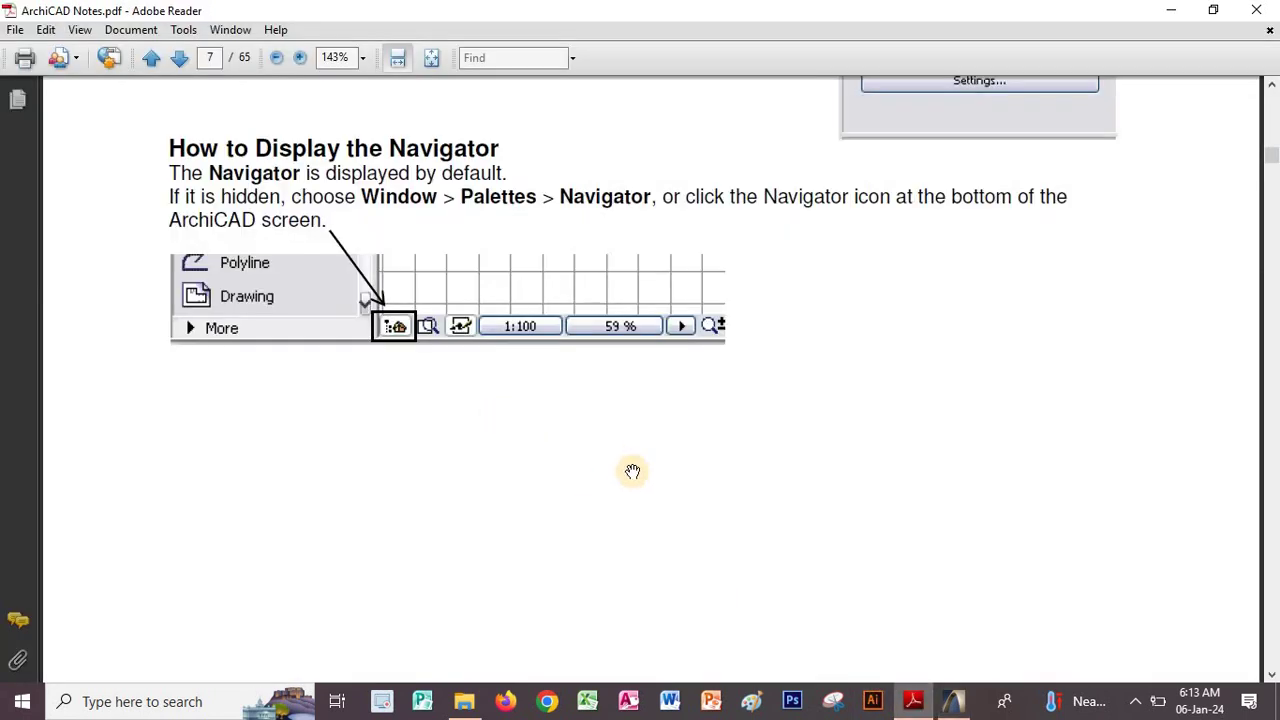
scroll(674, 237, down, 5)
scroll(701, 310, down, 12)
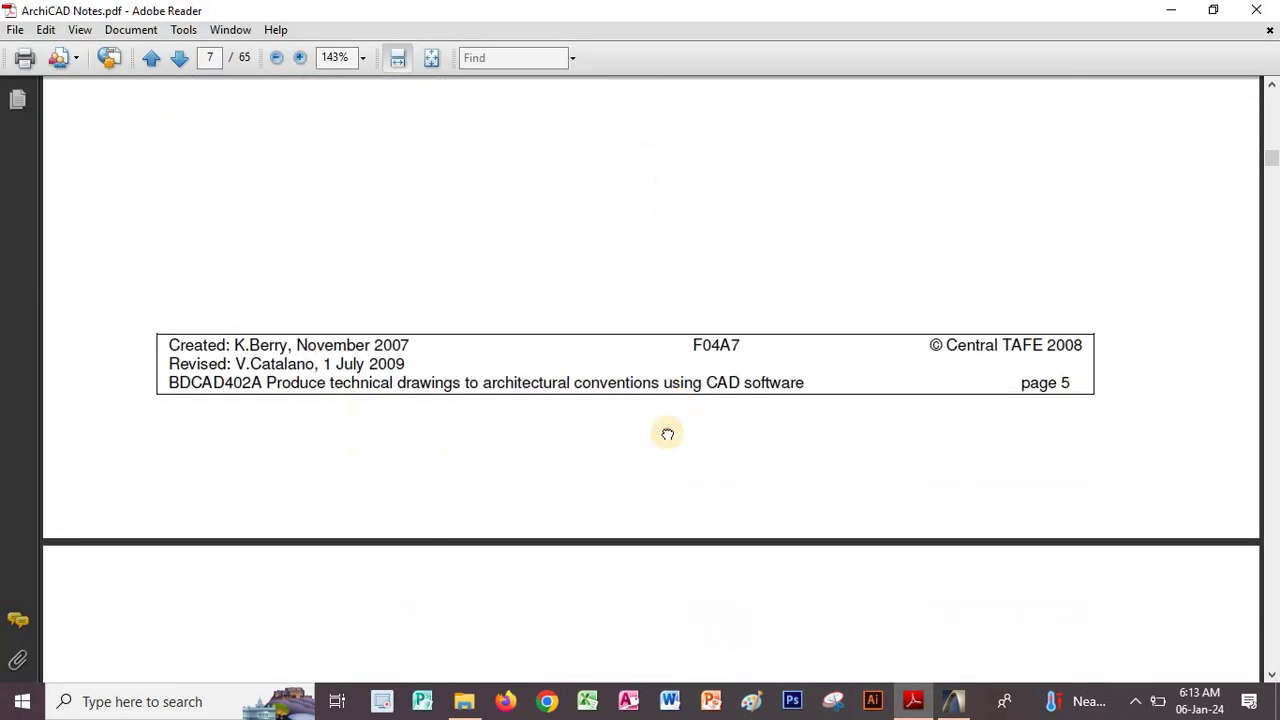
scroll(600, 380, down, 5)
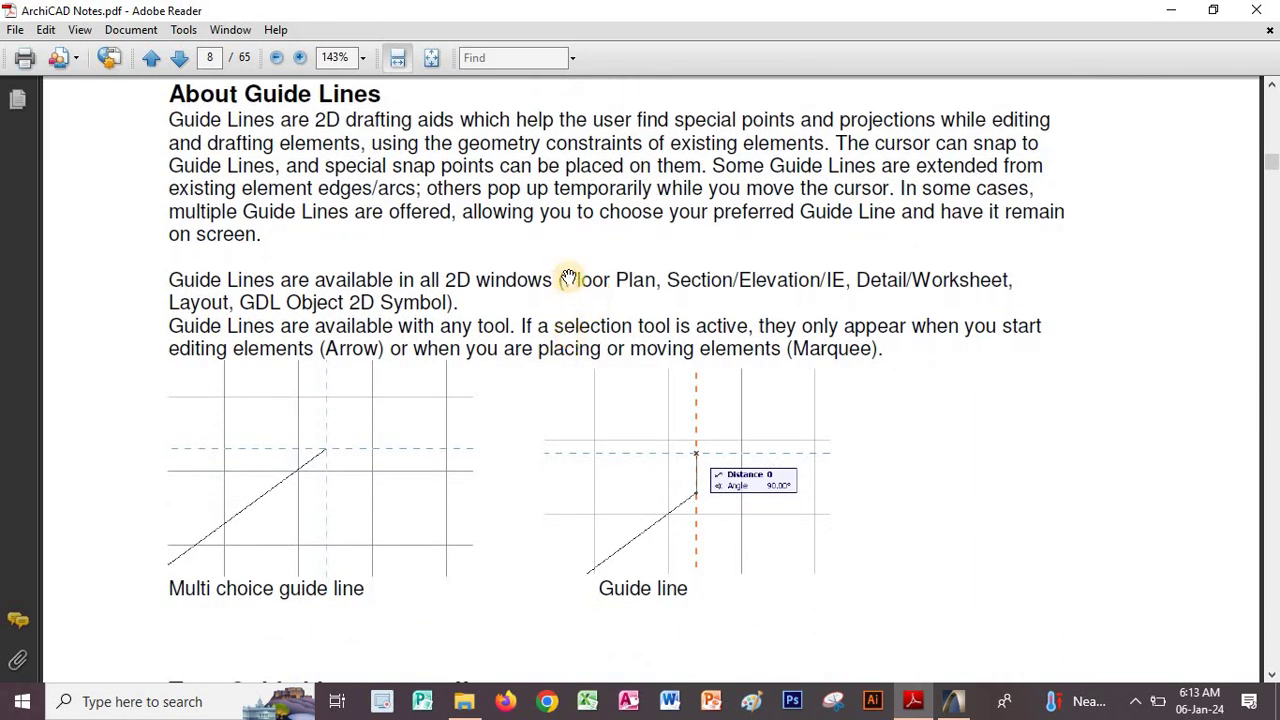
scroll(560, 300, up, 2)
scroll(541, 355, down, 2)
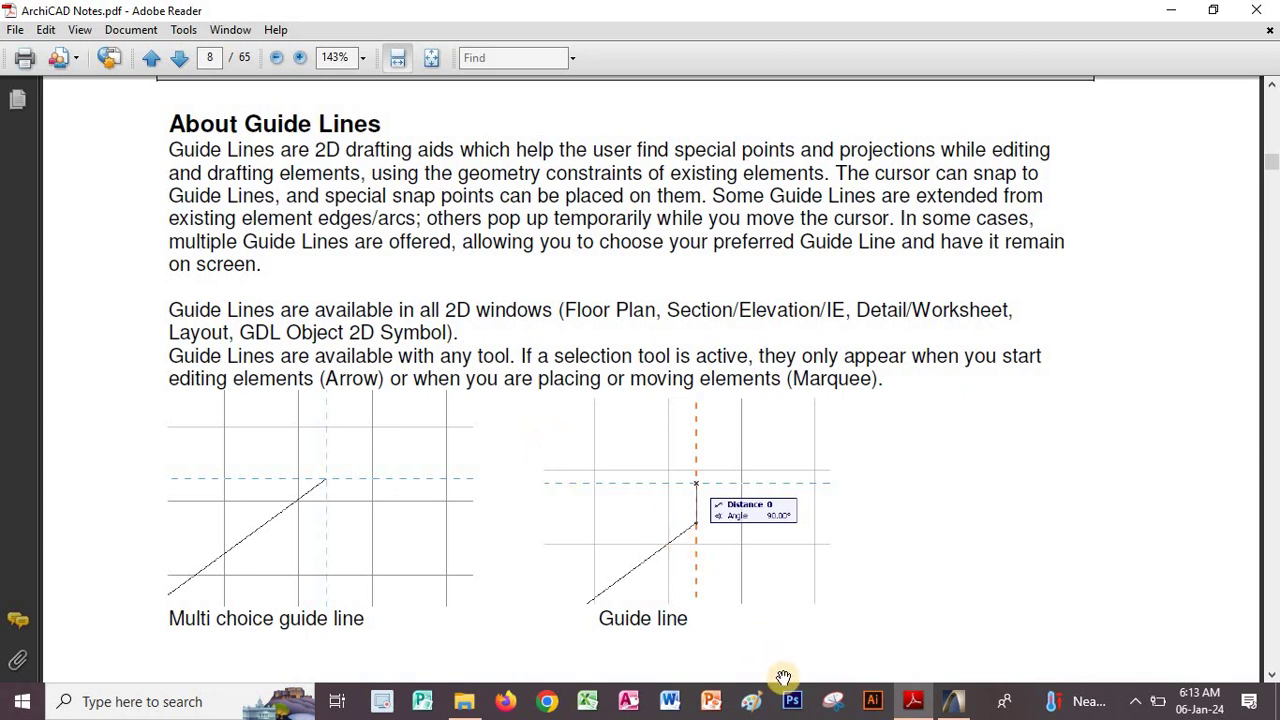
Switch to ArchiCAD and turn on the ruler display for the floor plan
click(953, 703)
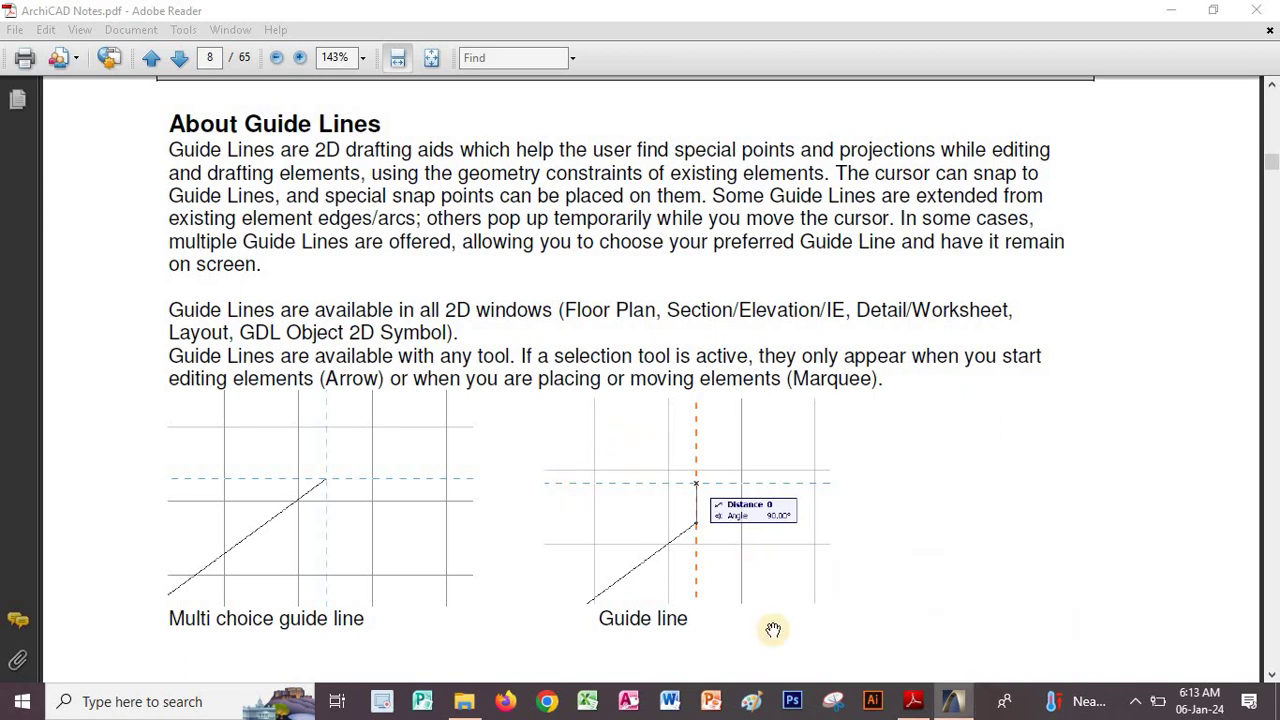
click(913, 701)
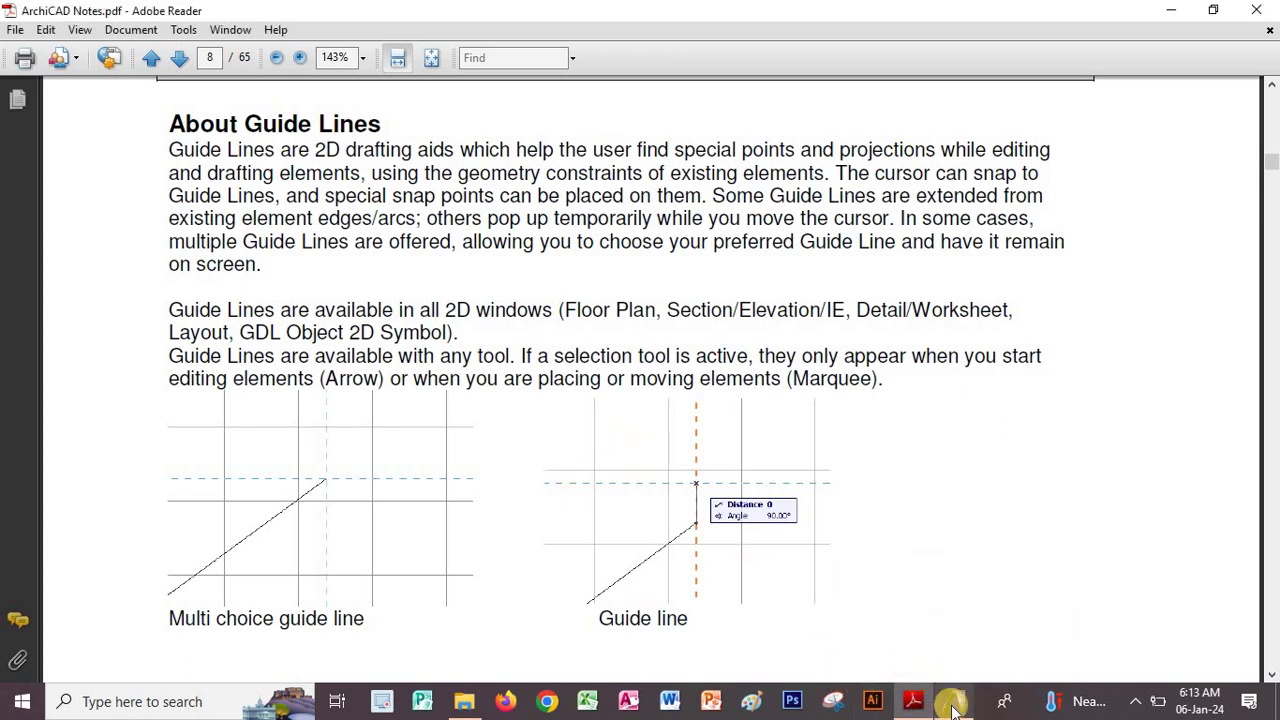
click(921, 706)
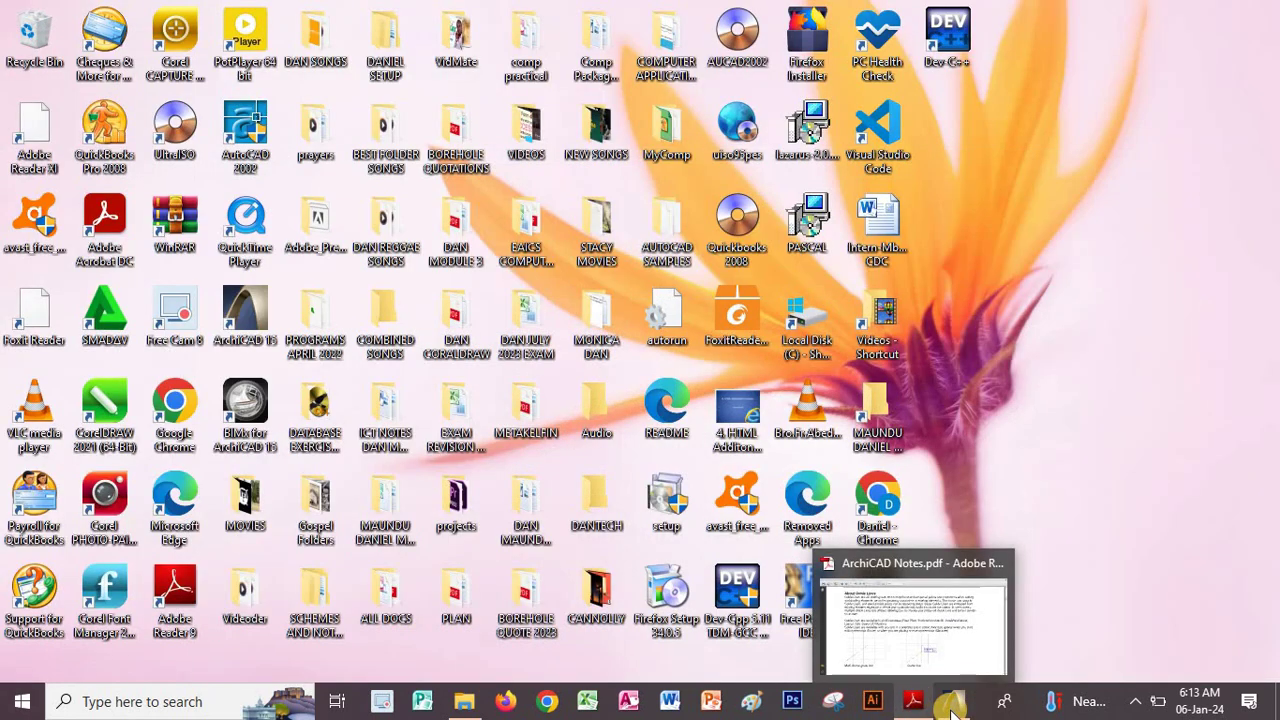
click(952, 701)
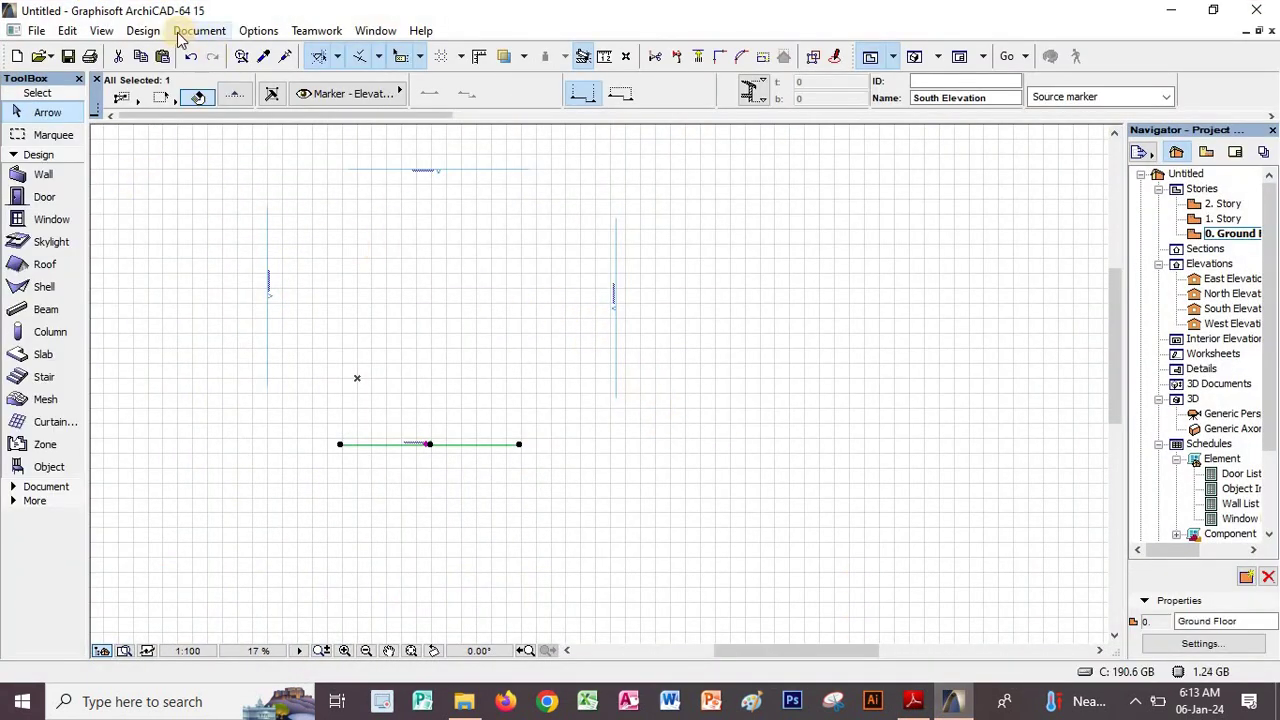
click(101, 30)
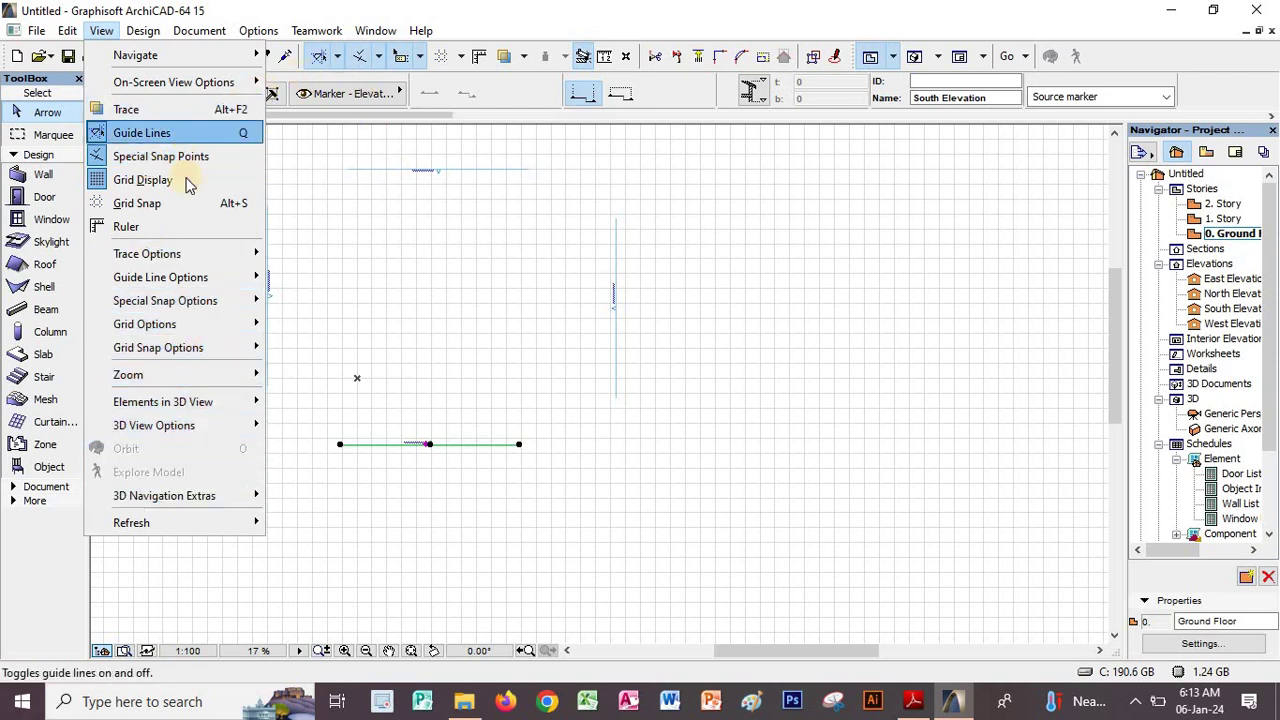
click(125, 226)
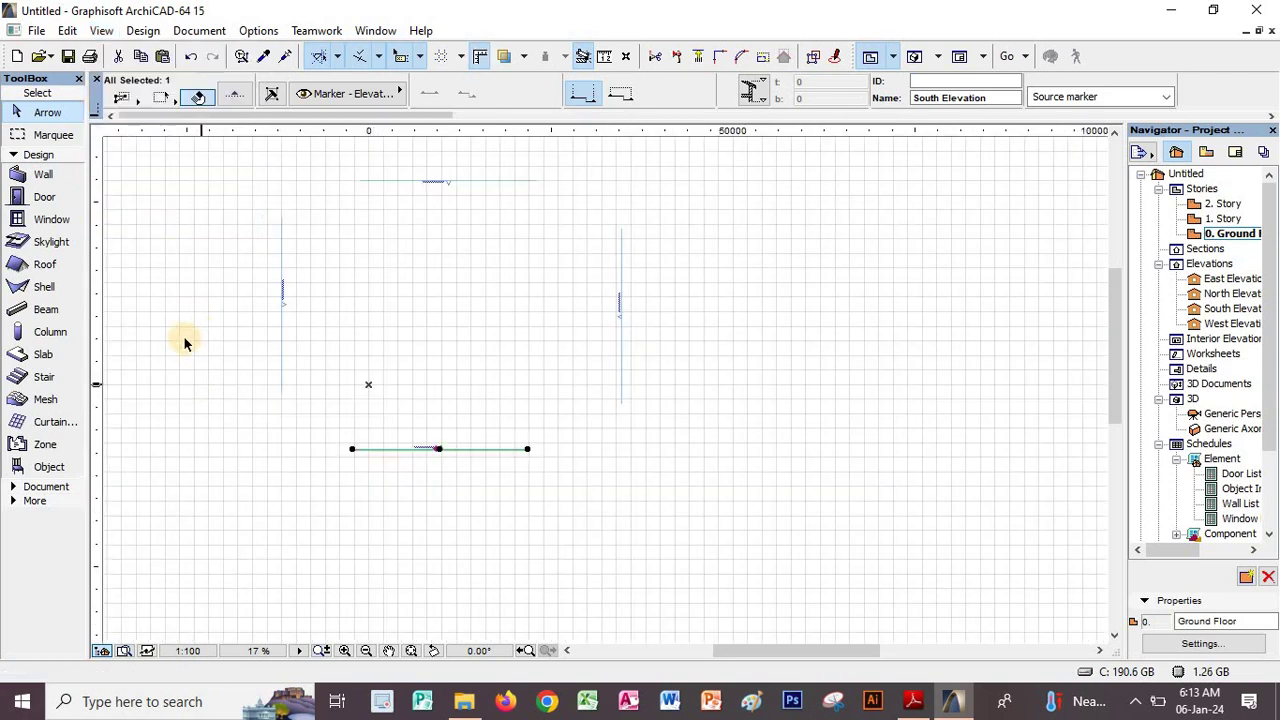
Place one vertical guide line and two horizontal guide lines across the floor plan, the upper one along the northern elevation marker
drag(266, 323, 334, 366)
drag(428, 170, 430, 287)
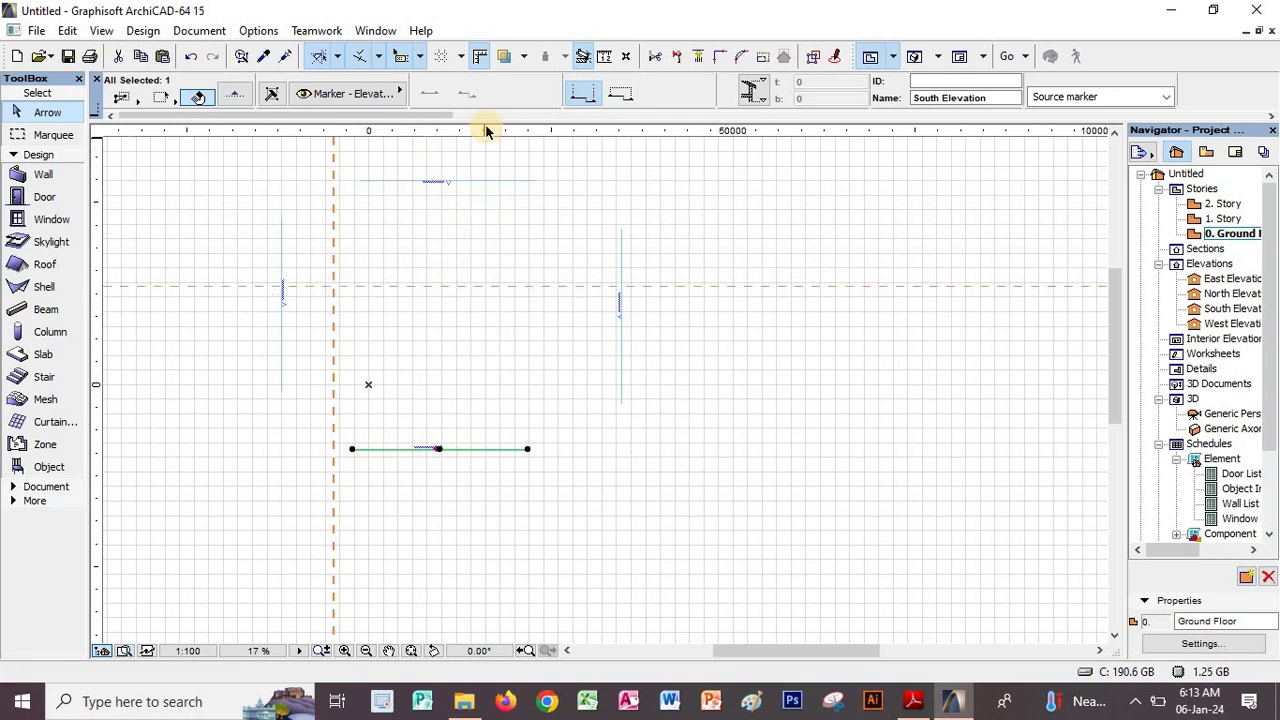
drag(507, 135, 500, 262)
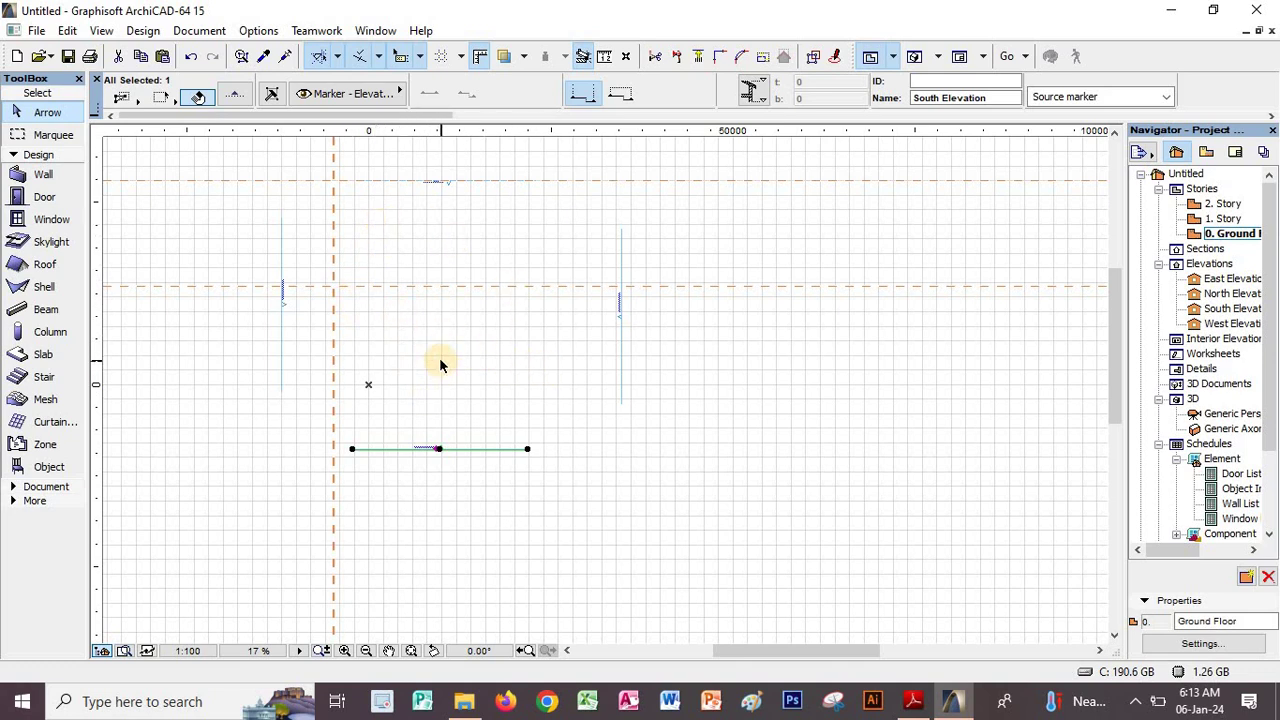
Try to select the vertical guide line and the upper horizontal guide line with the Arrow tool
click(159, 185)
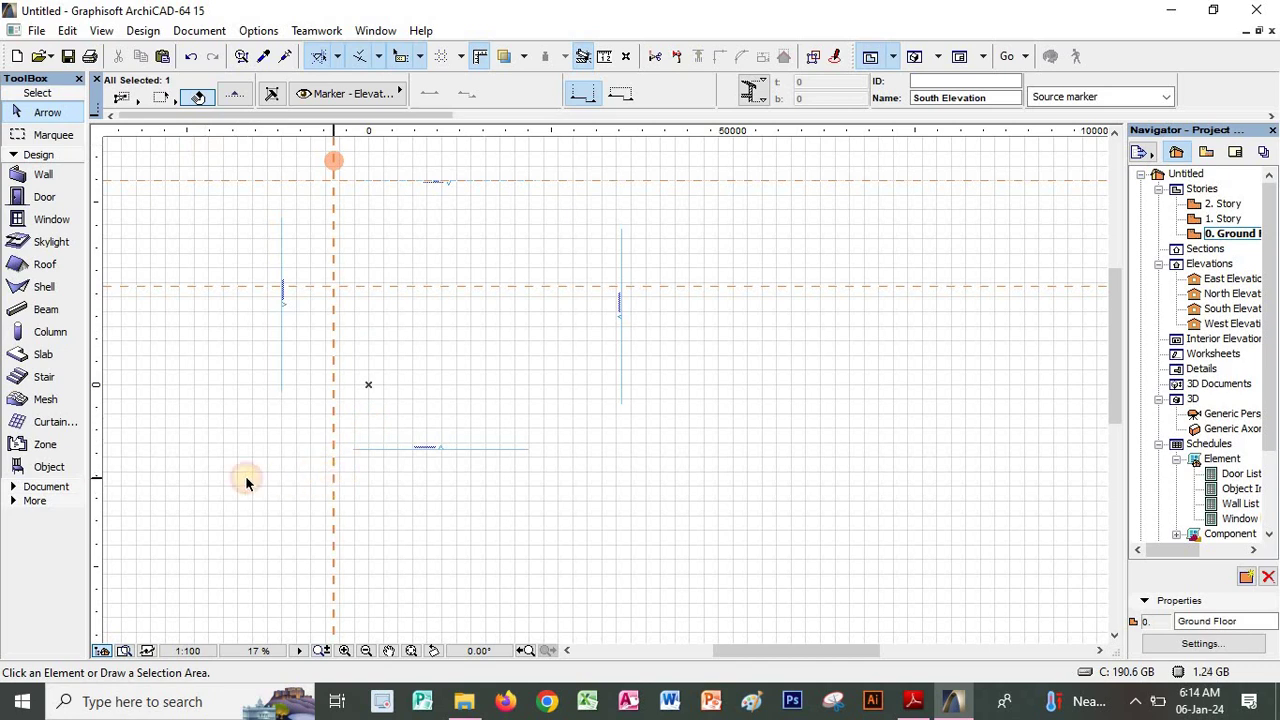
click(334, 578)
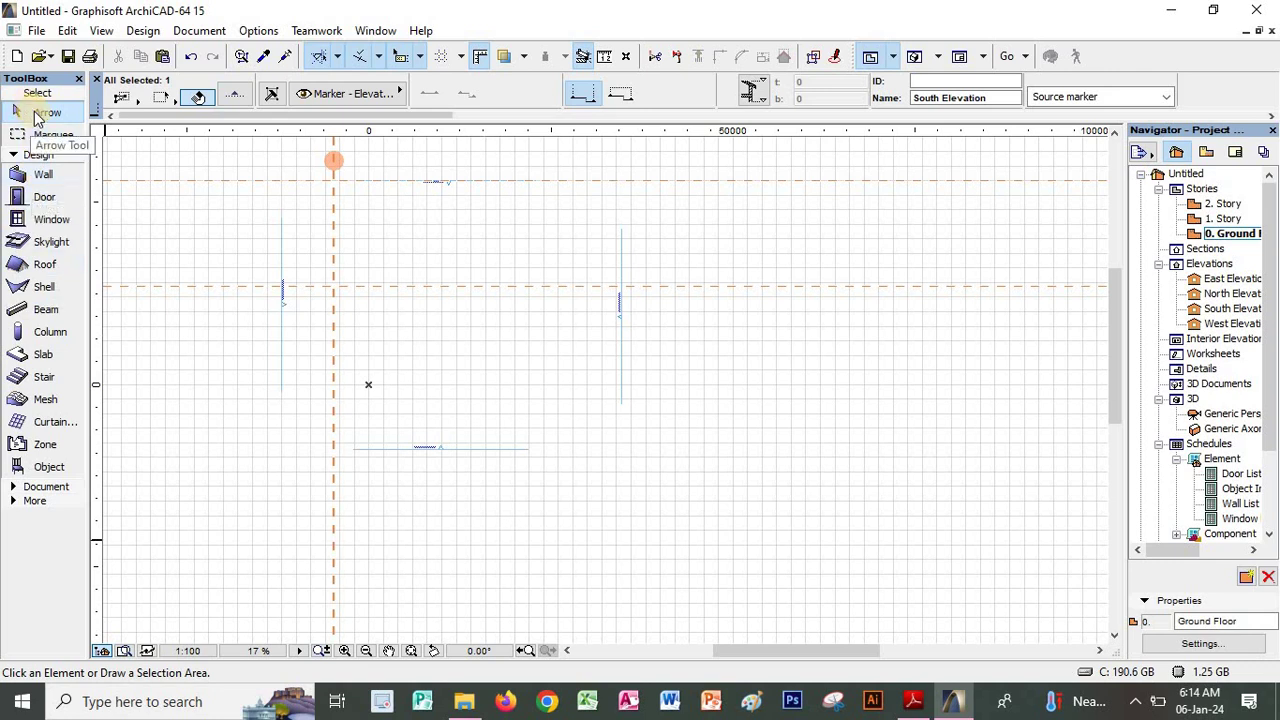
click(687, 176)
click(694, 179)
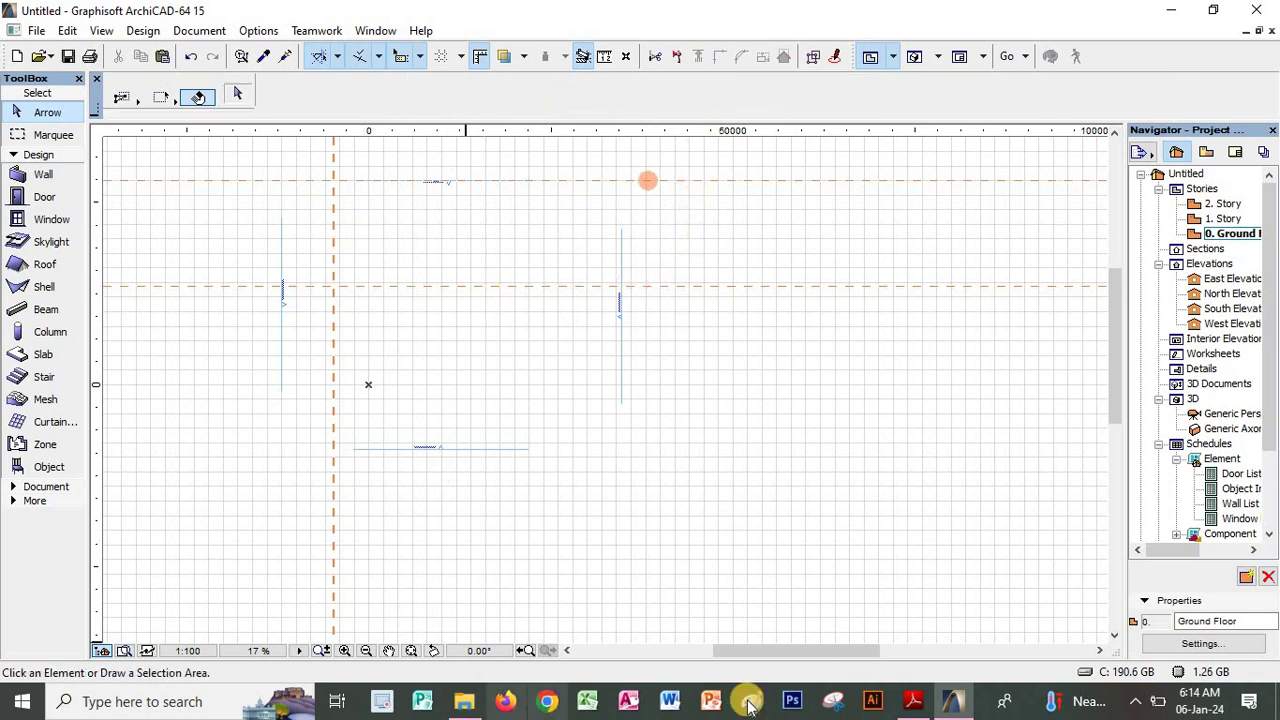
Return to the Adobe Reader notes and read how to turn Guide Lines on or off
click(912, 701)
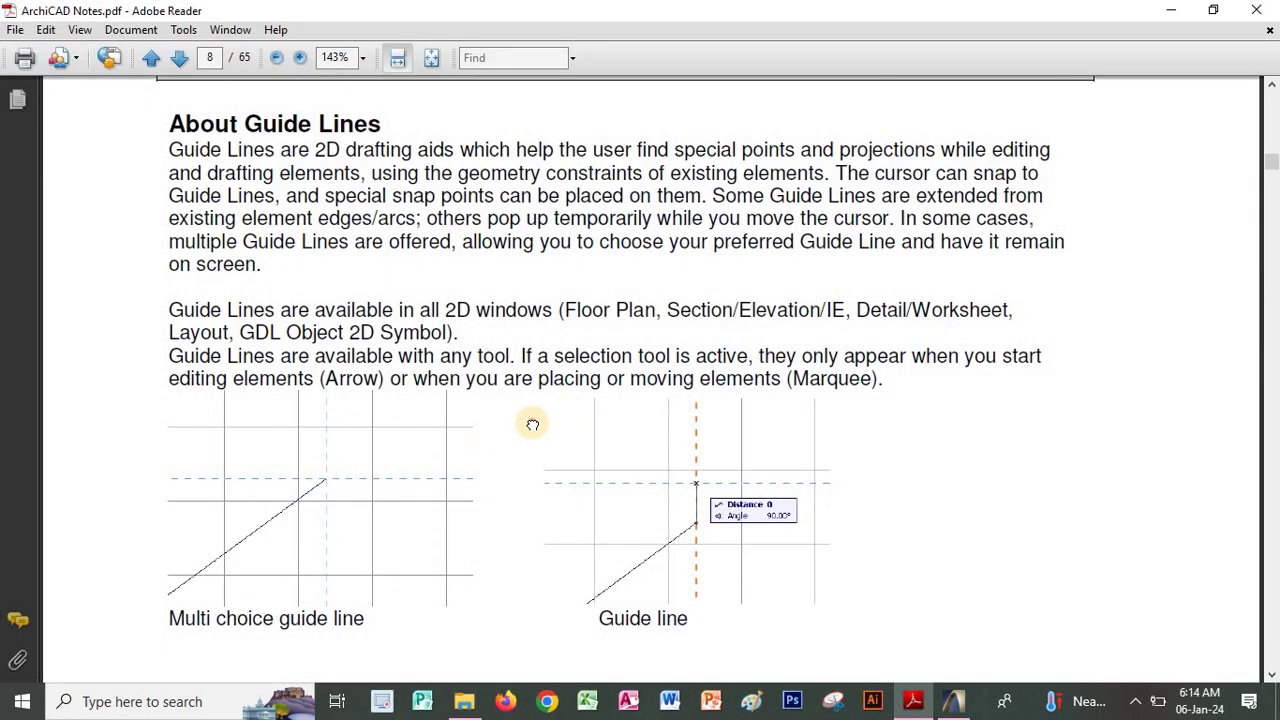
drag(531, 423, 535, 280)
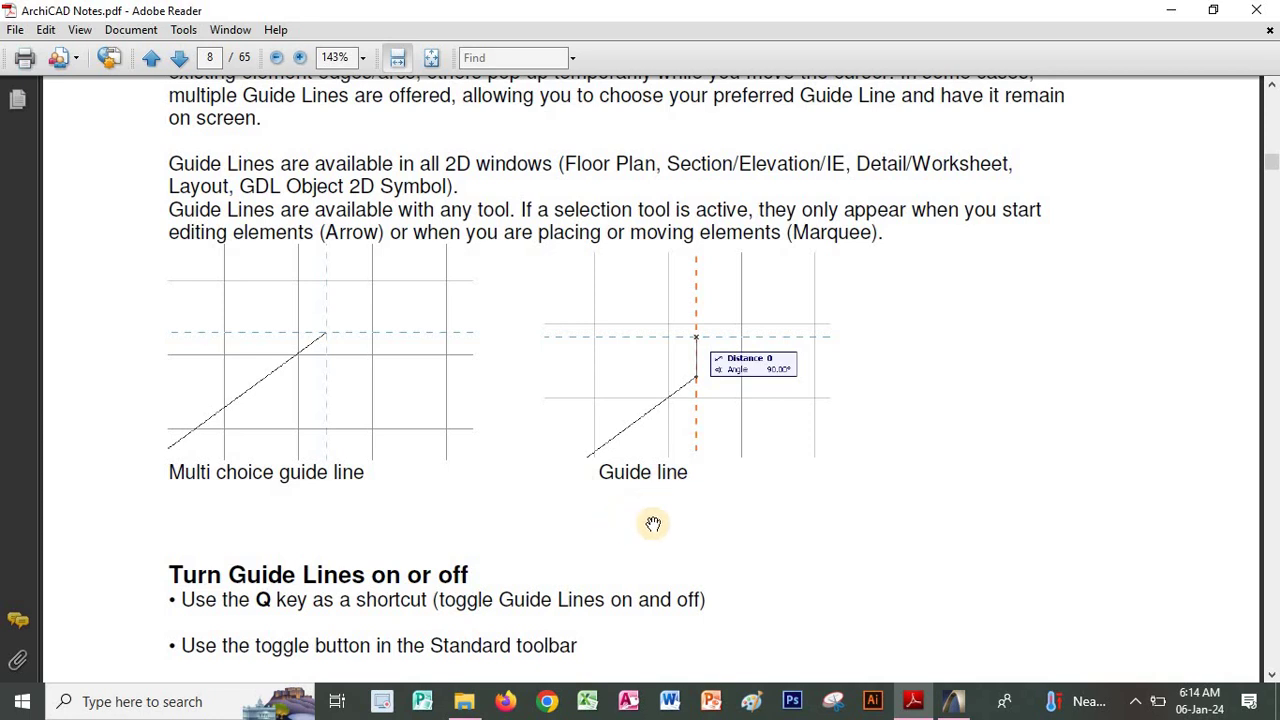
drag(638, 409, 635, 388)
scroll(635, 388, down, 4)
scroll(503, 426, down, 3)
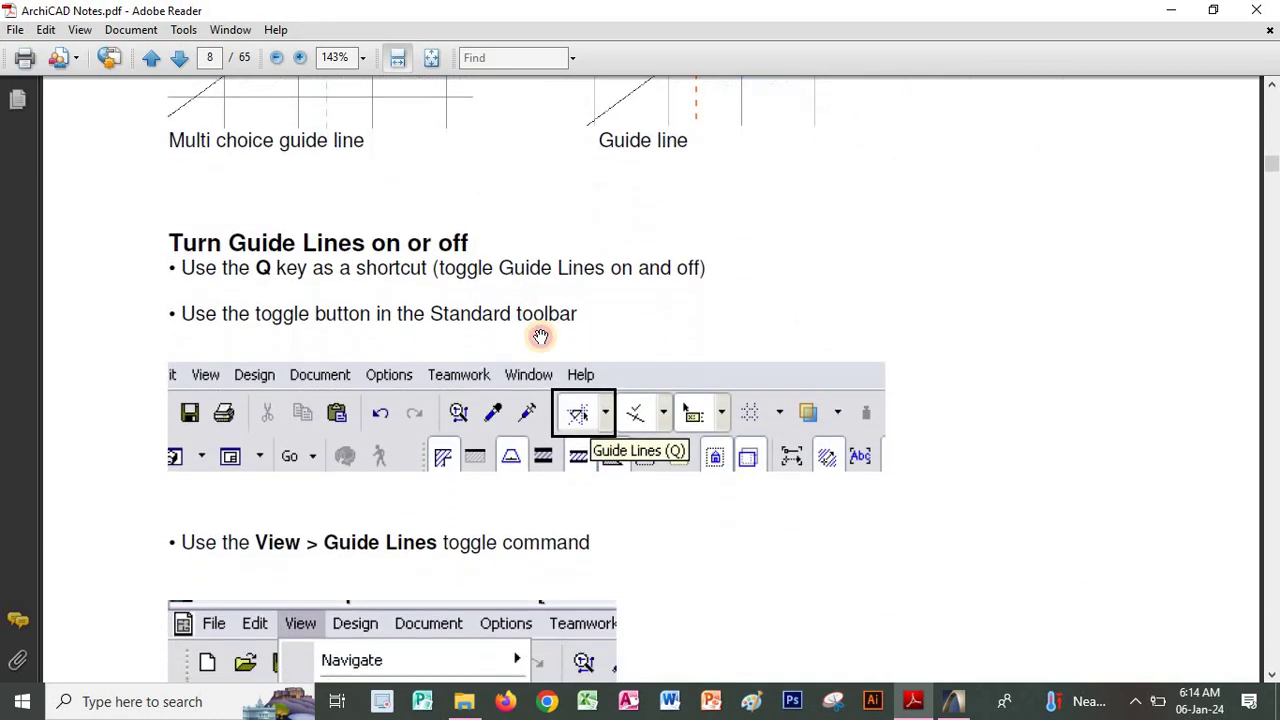
scroll(531, 409, down, 3)
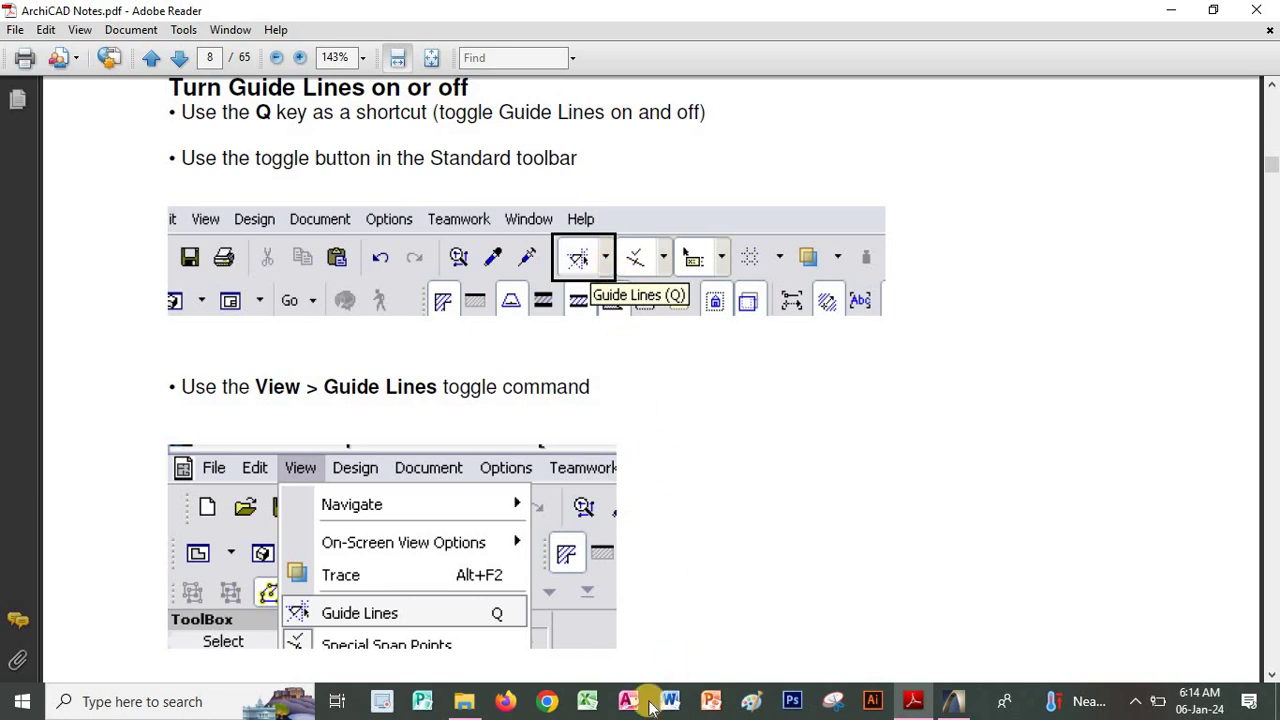
Switch to ArchiCAD and remove all guide lines from the floor plan
click(941, 702)
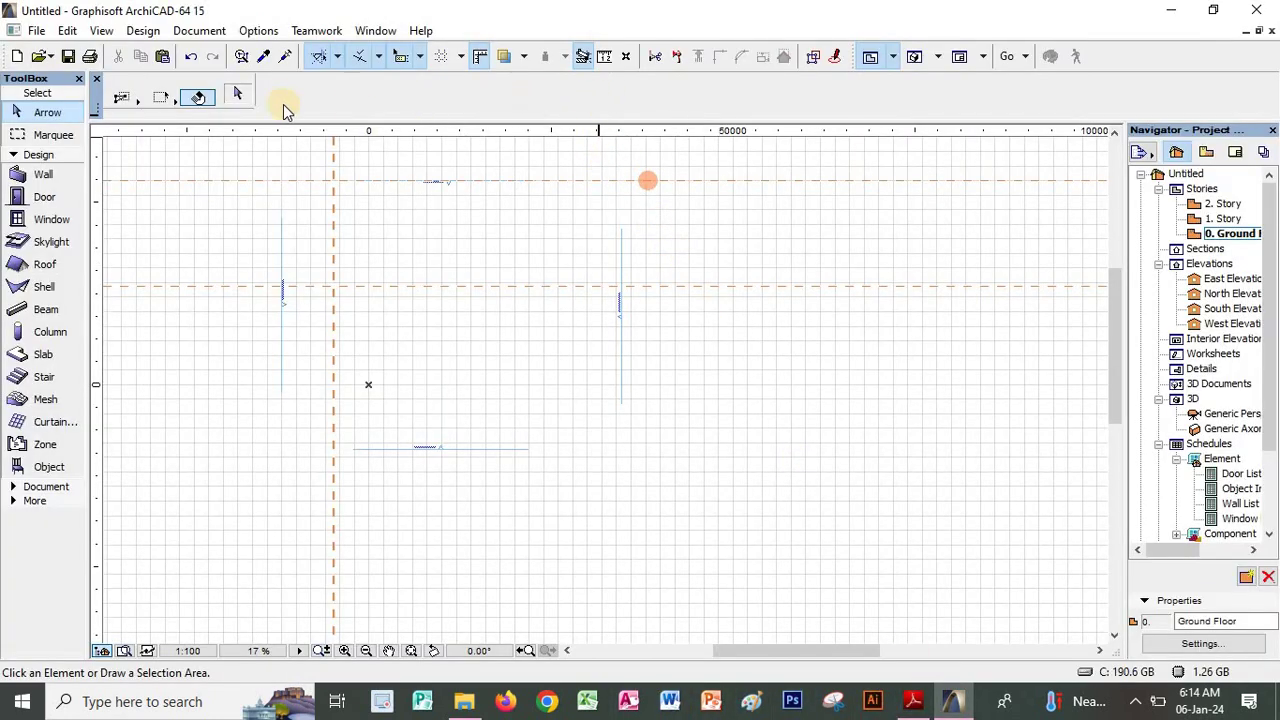
click(32, 174)
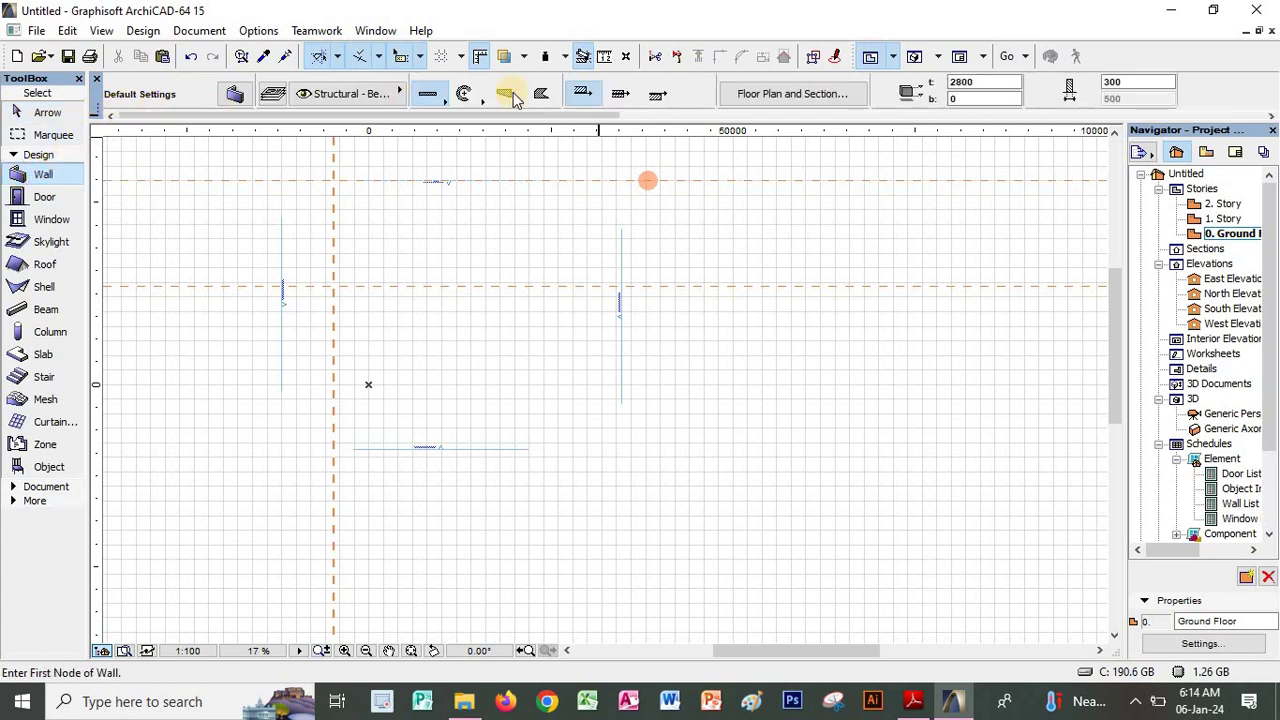
click(48, 114)
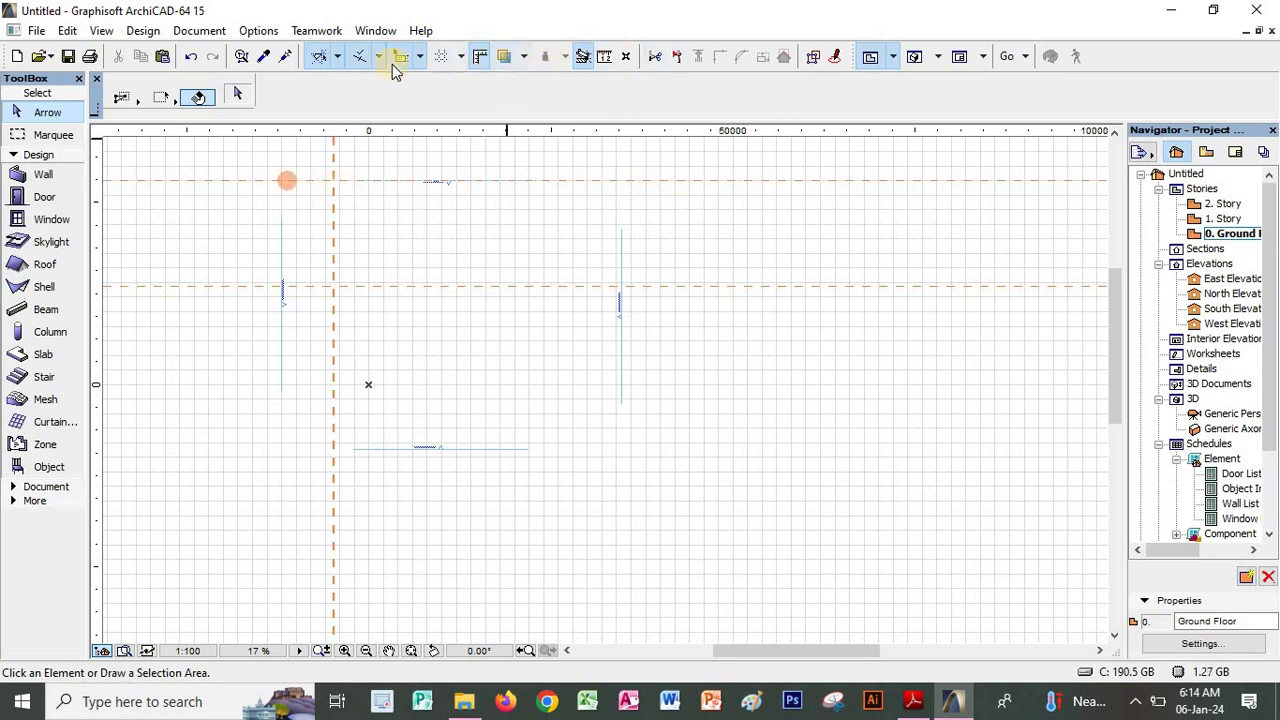
click(337, 60)
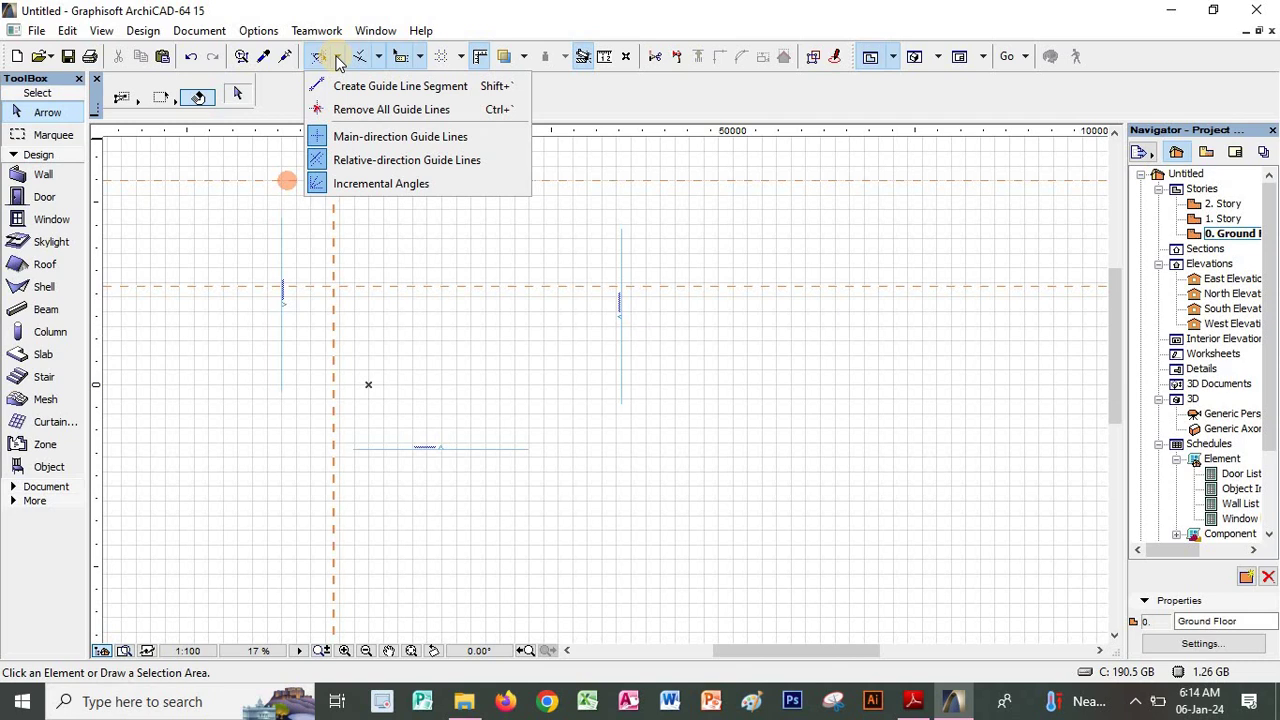
click(388, 110)
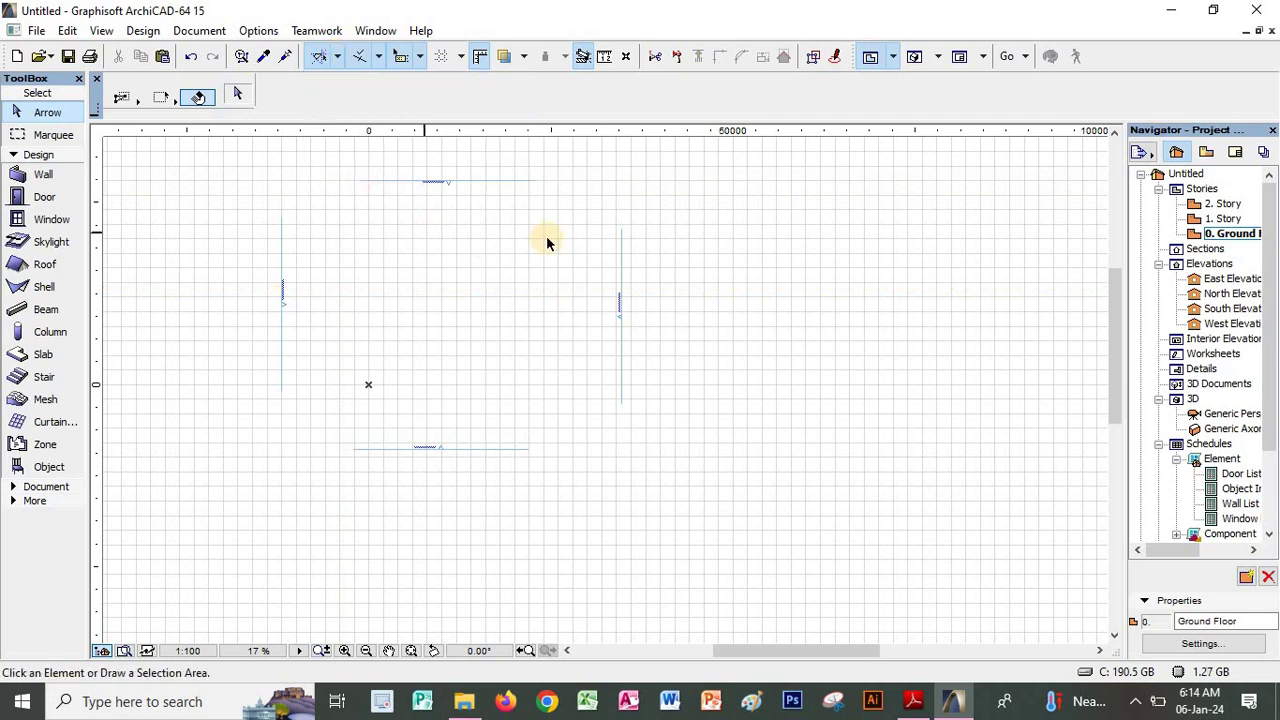
Return to the Adobe Reader notes and read on to the guide line options in Work Environment and the Standard Toolbar
click(913, 700)
click(913, 700)
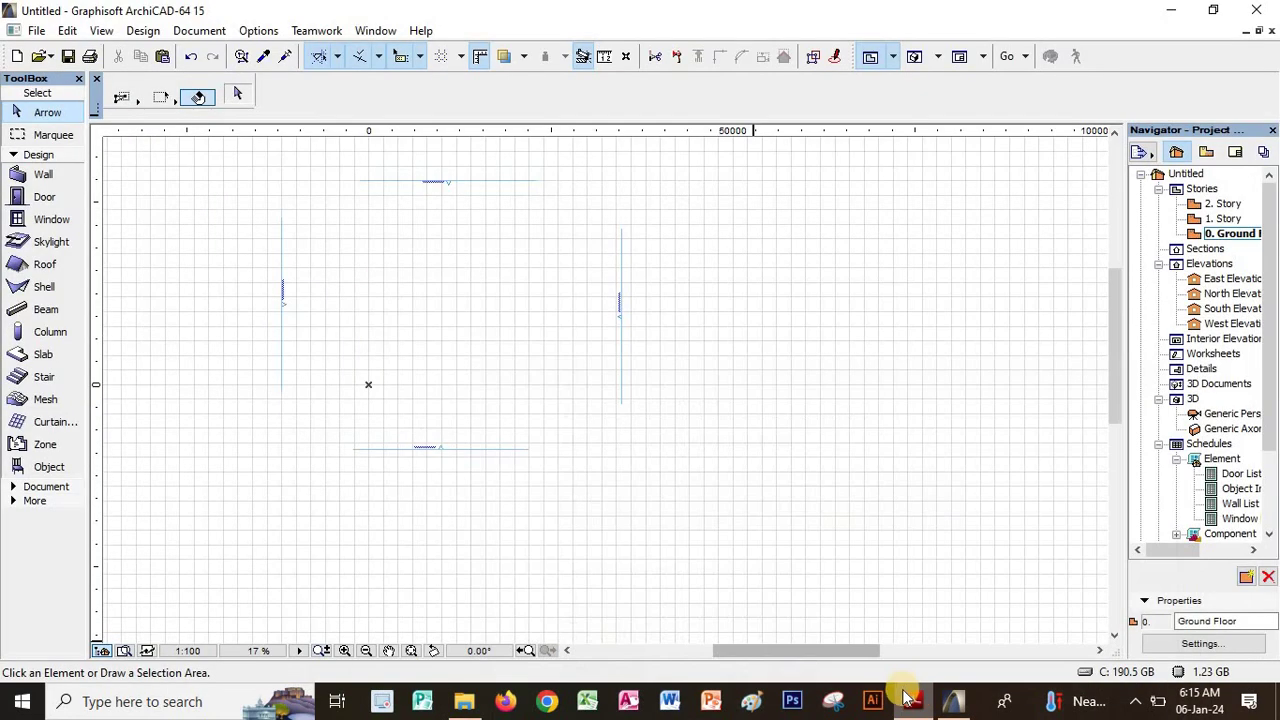
click(913, 700)
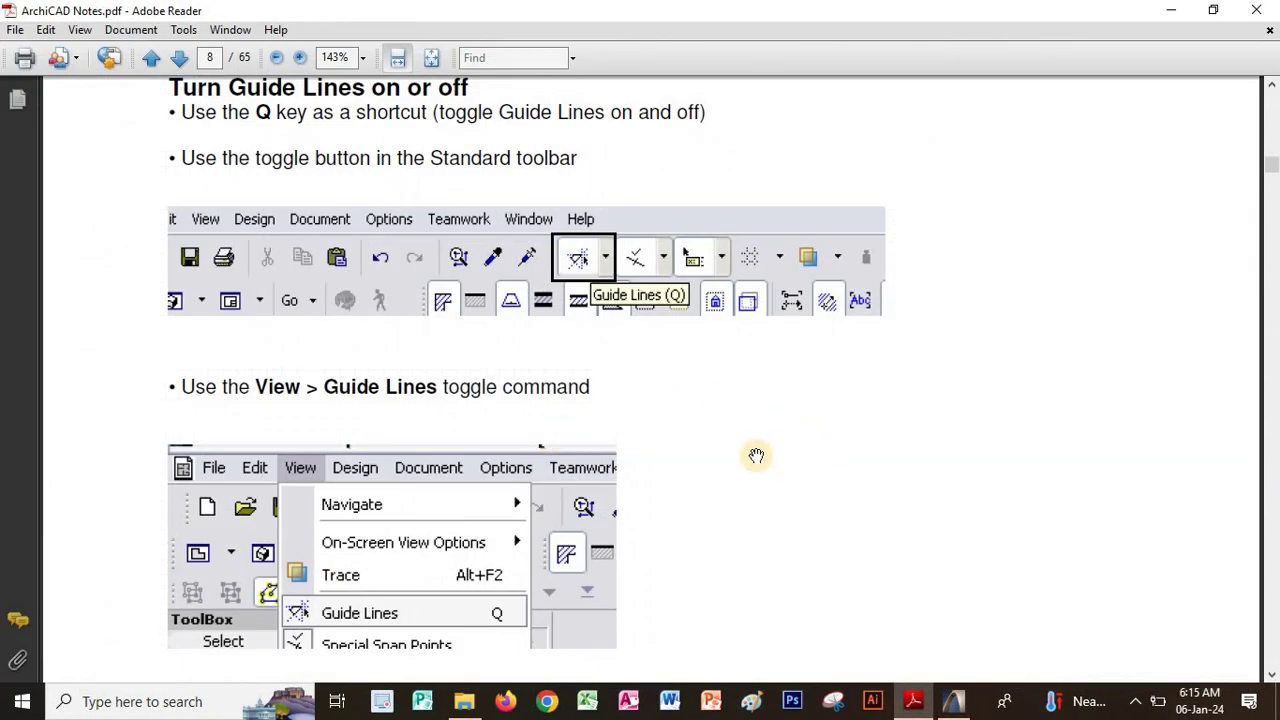
drag(757, 423, 737, 211)
drag(574, 569, 576, 316)
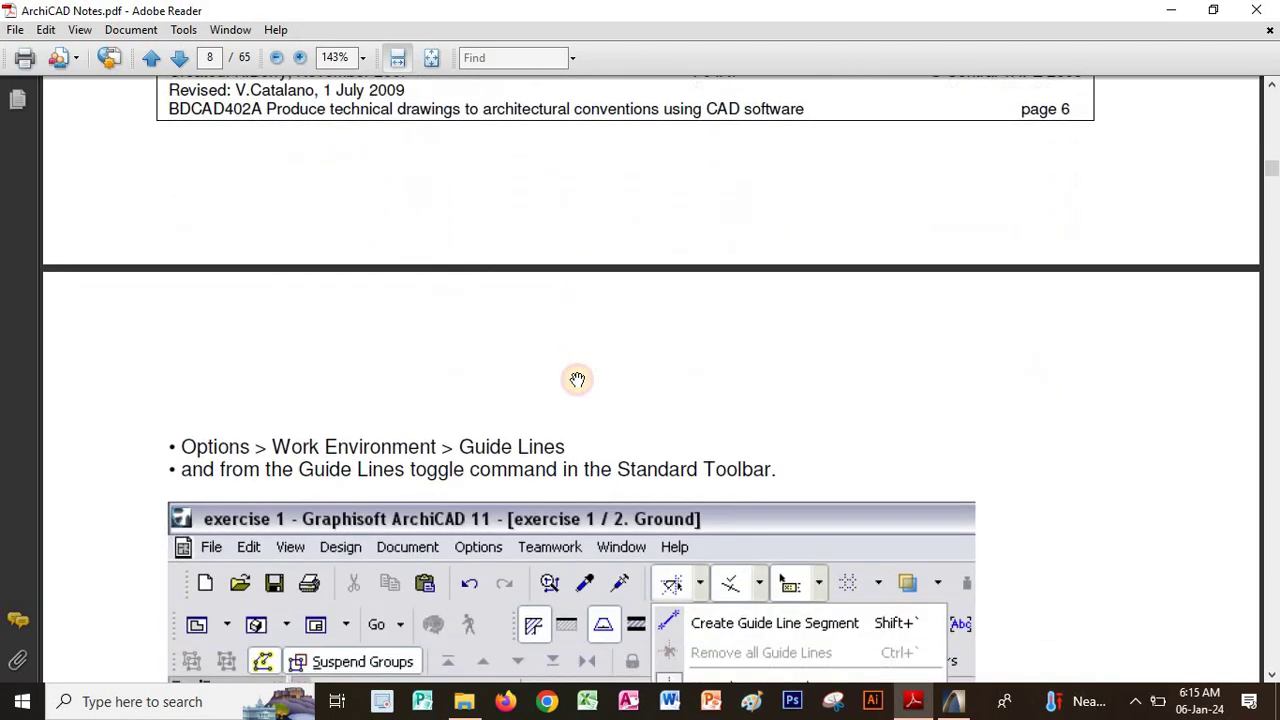
Reread the notes on the Guide Lines toggle command and where its options are found, up to Types of Guide Lines
drag(526, 420, 546, 249)
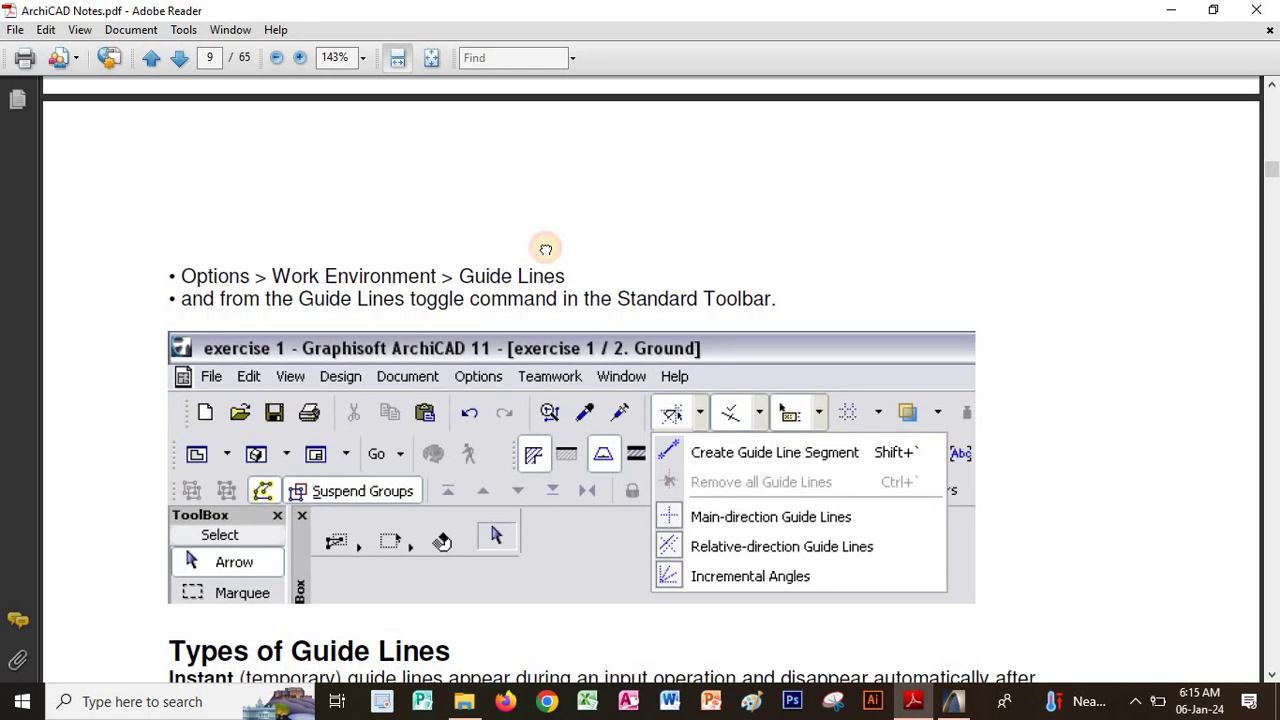
drag(563, 314, 598, 712)
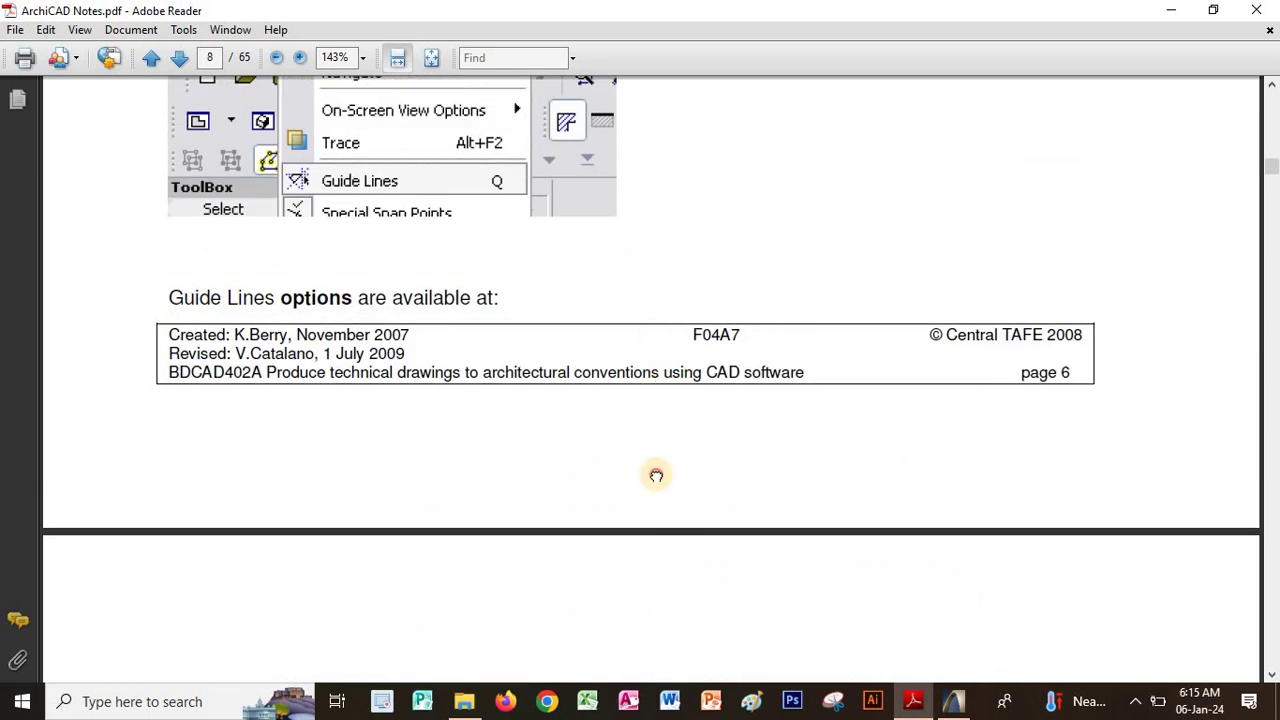
drag(656, 475, 651, 677)
drag(690, 299, 678, 205)
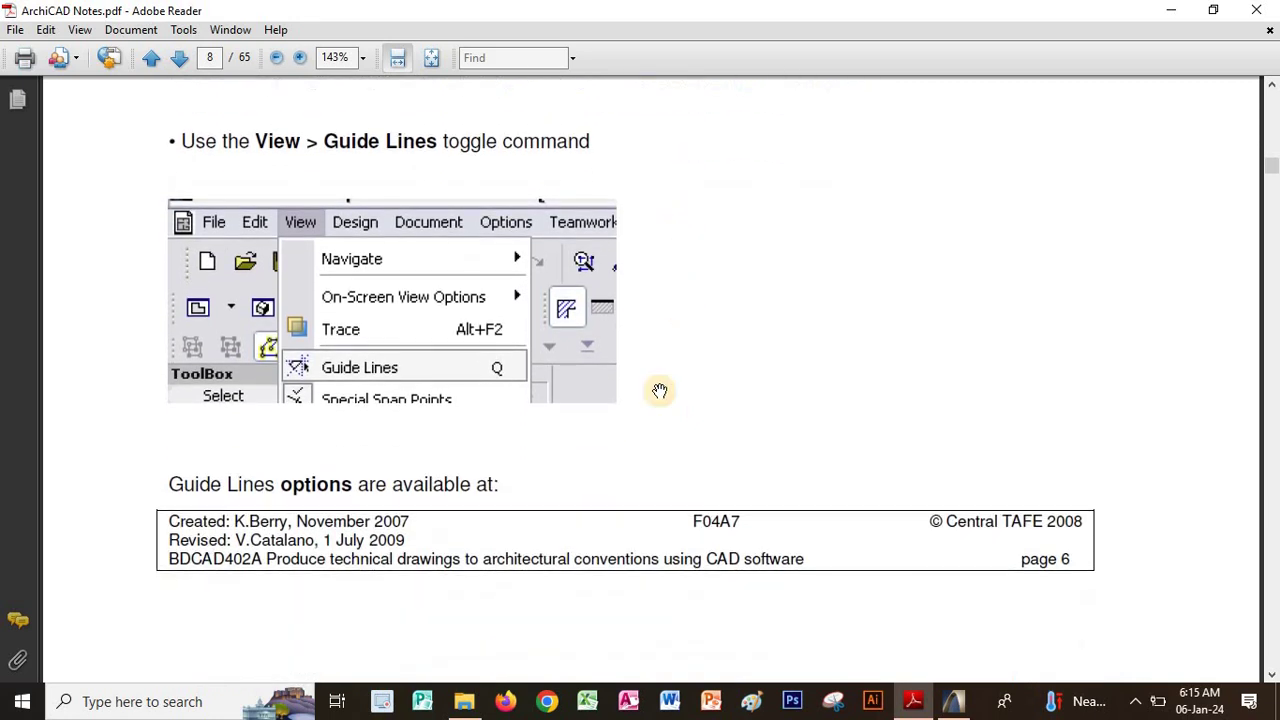
scroll(666, 323, down, 4)
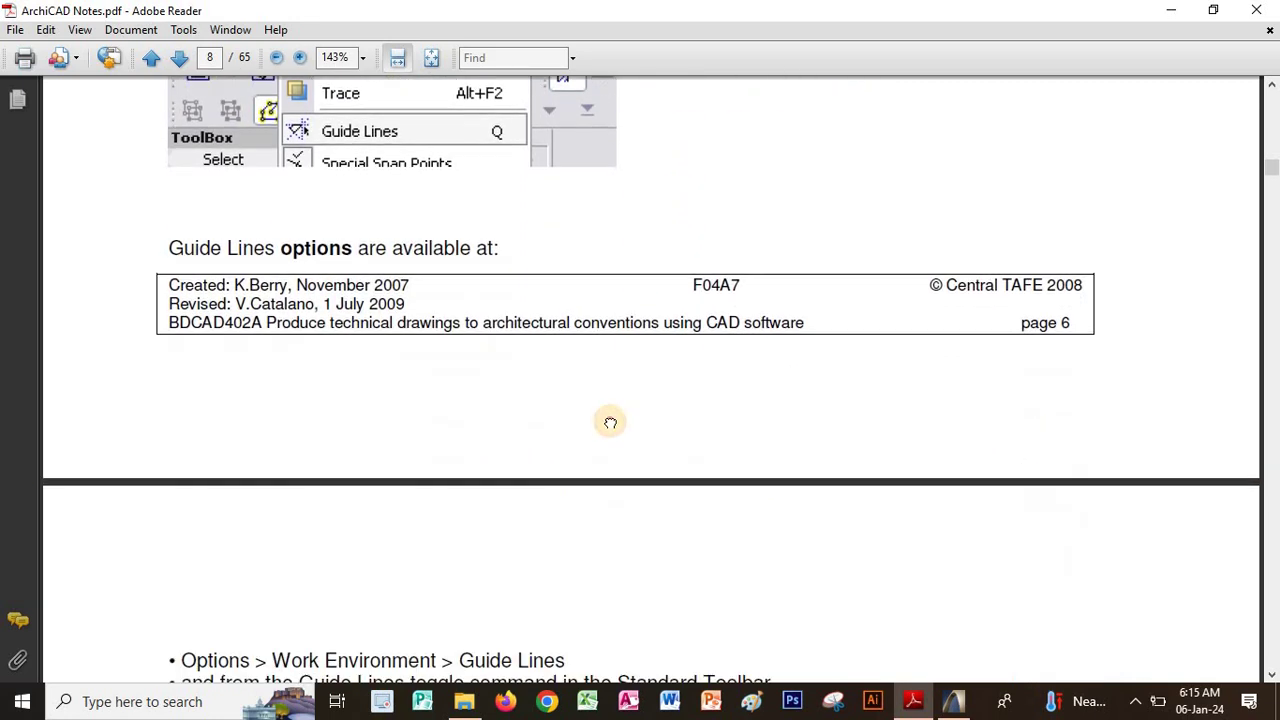
scroll(610, 422, down, 7)
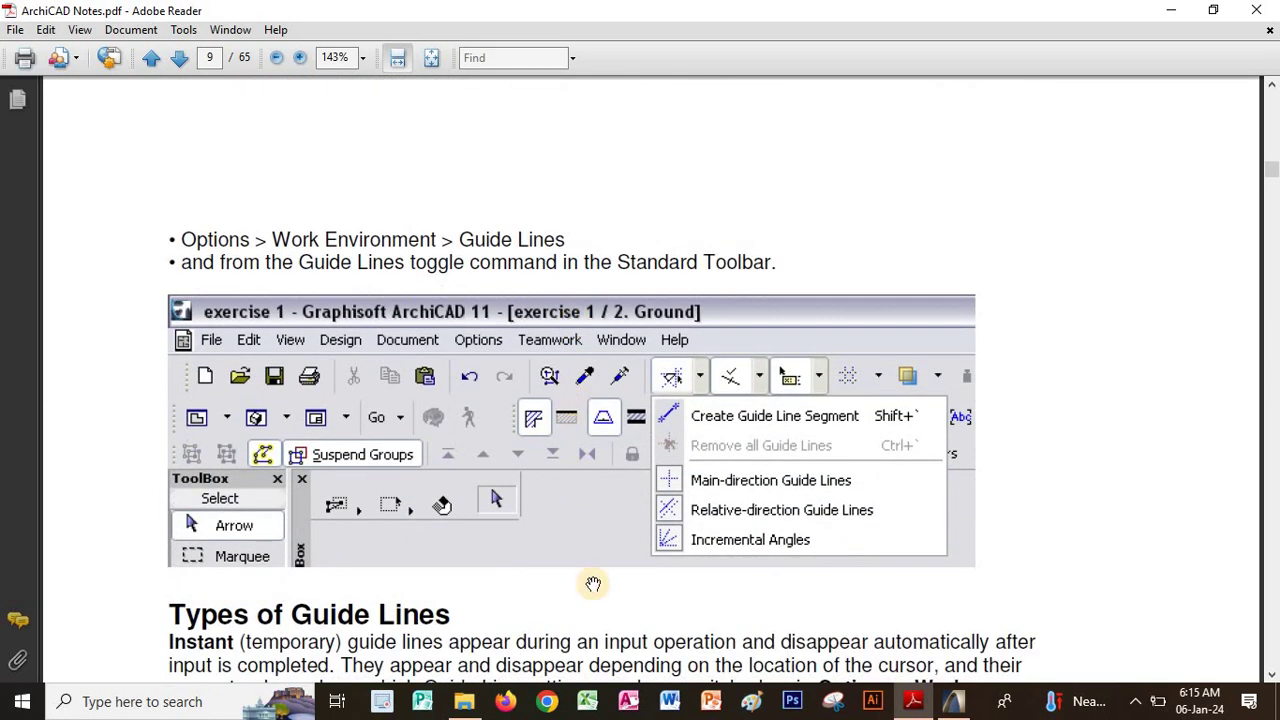
scroll(577, 538, down, 2)
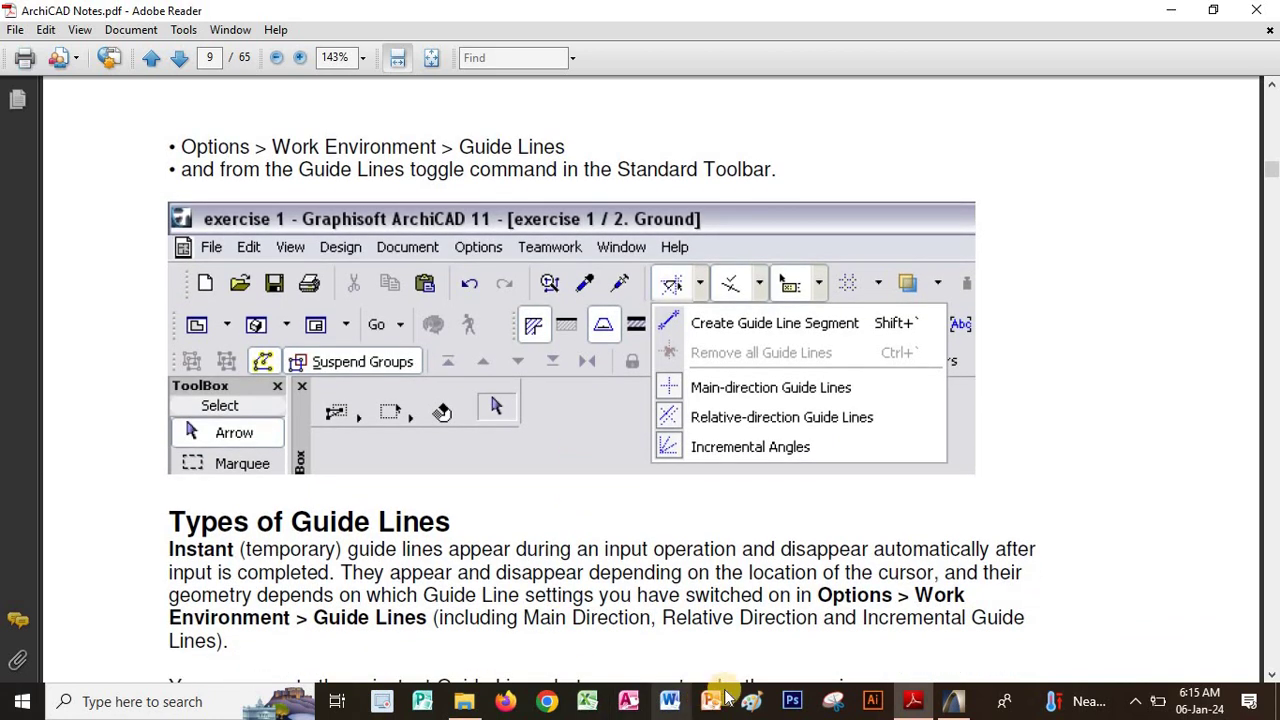
Switch to ArchiCAD, review the Guide Lines options in the Work Environment settings, and leave them without applying changes
click(953, 701)
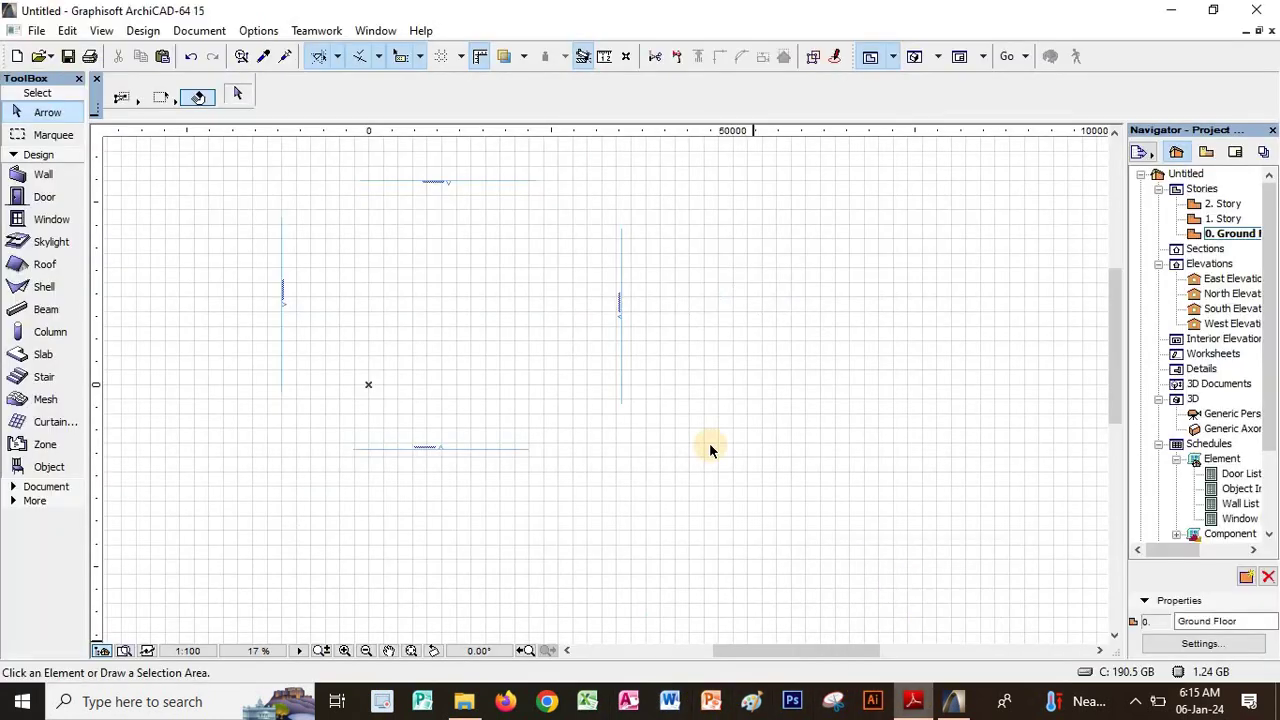
click(264, 32)
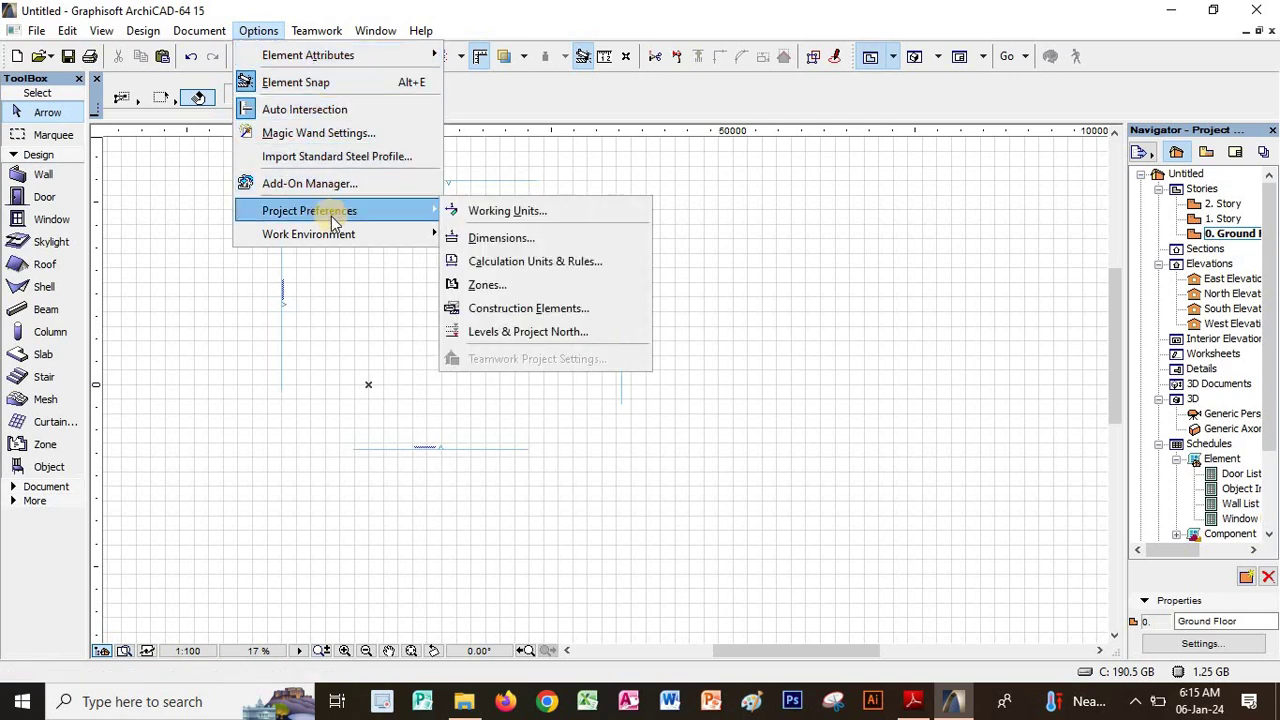
mouse_move(376, 237)
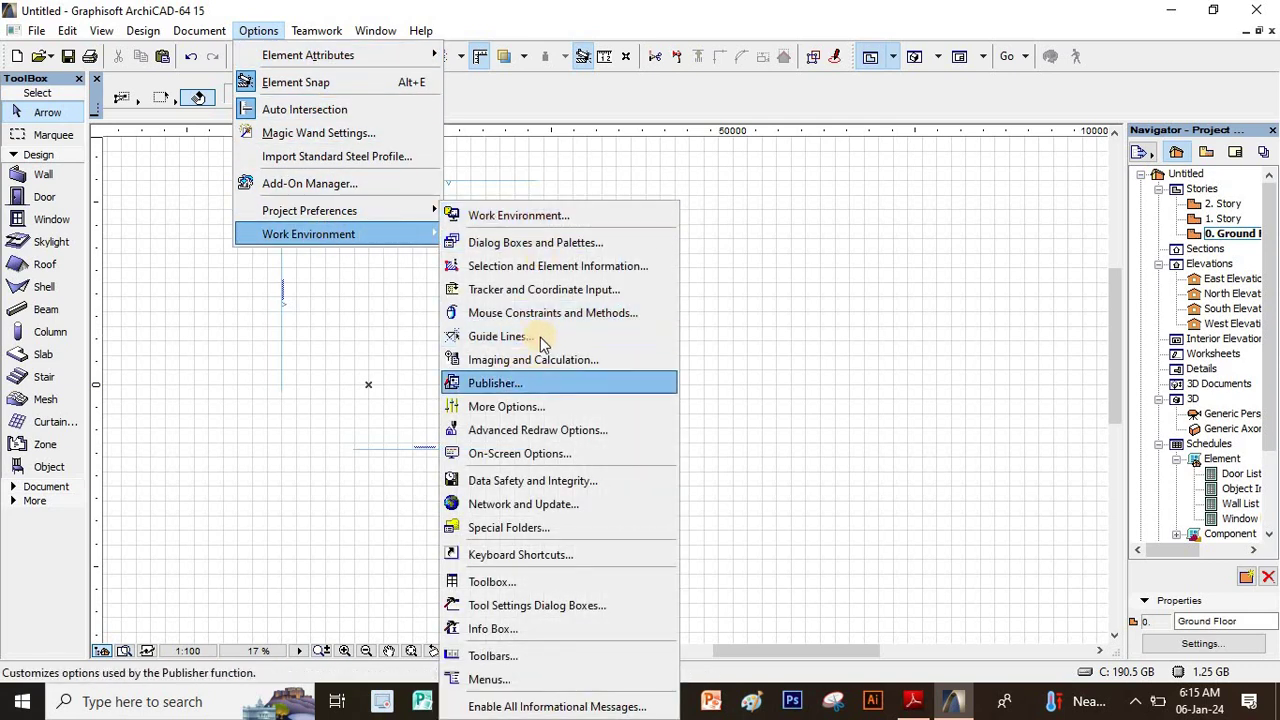
click(489, 337)
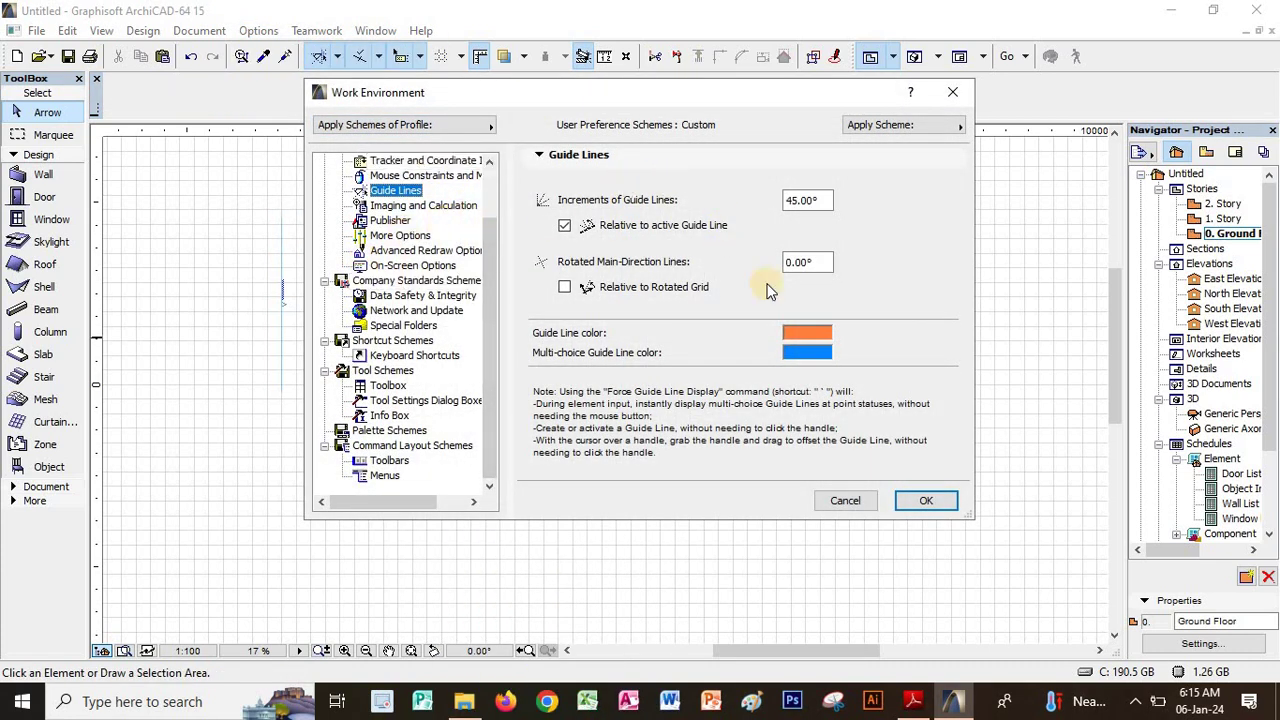
click(845, 500)
Return to the Adobe Reader notes and read from Types of Guide Lines through to the Lines section of Drawing Techniques
click(918, 703)
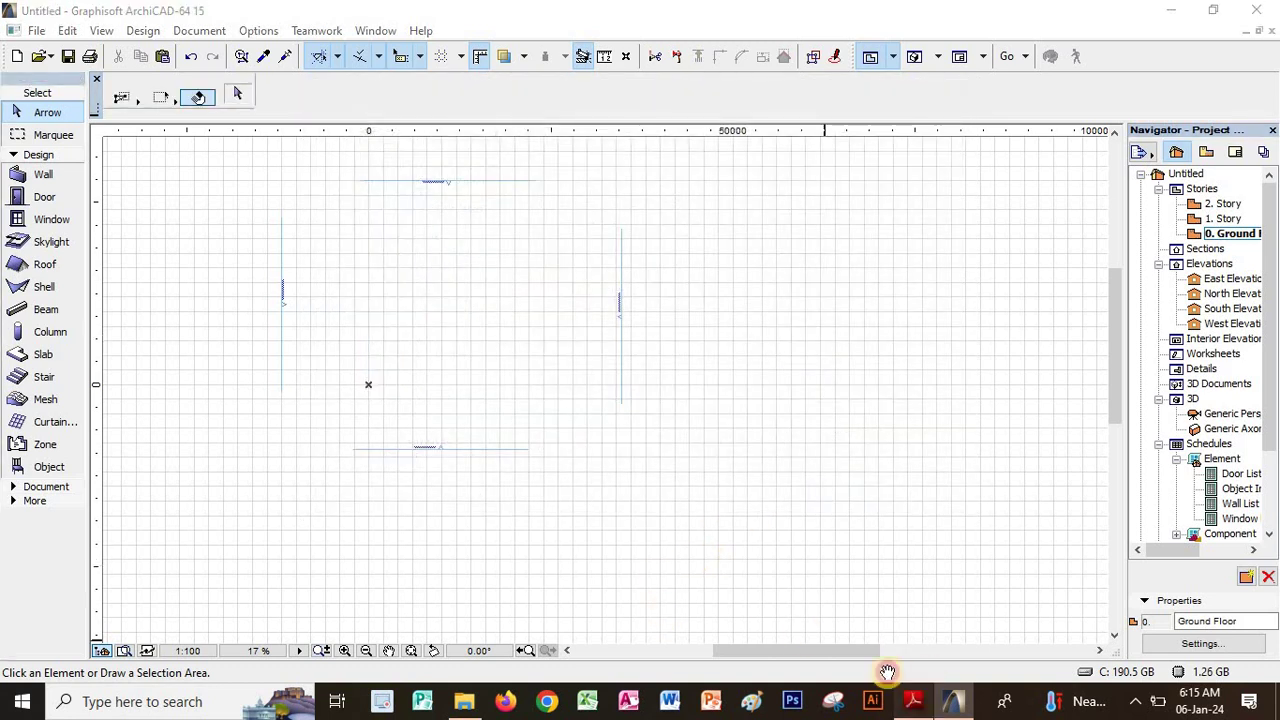
scroll(600, 240, down, 5)
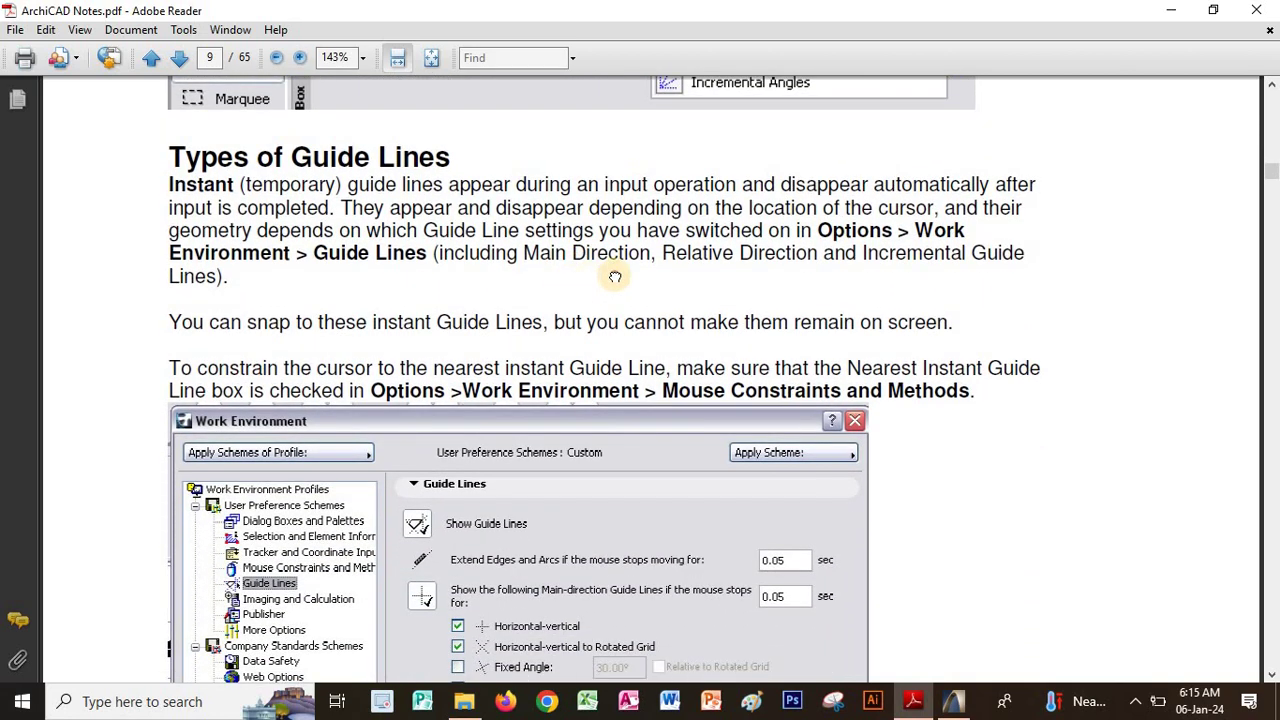
scroll(618, 200, down, 3)
scroll(914, 417, down, 7)
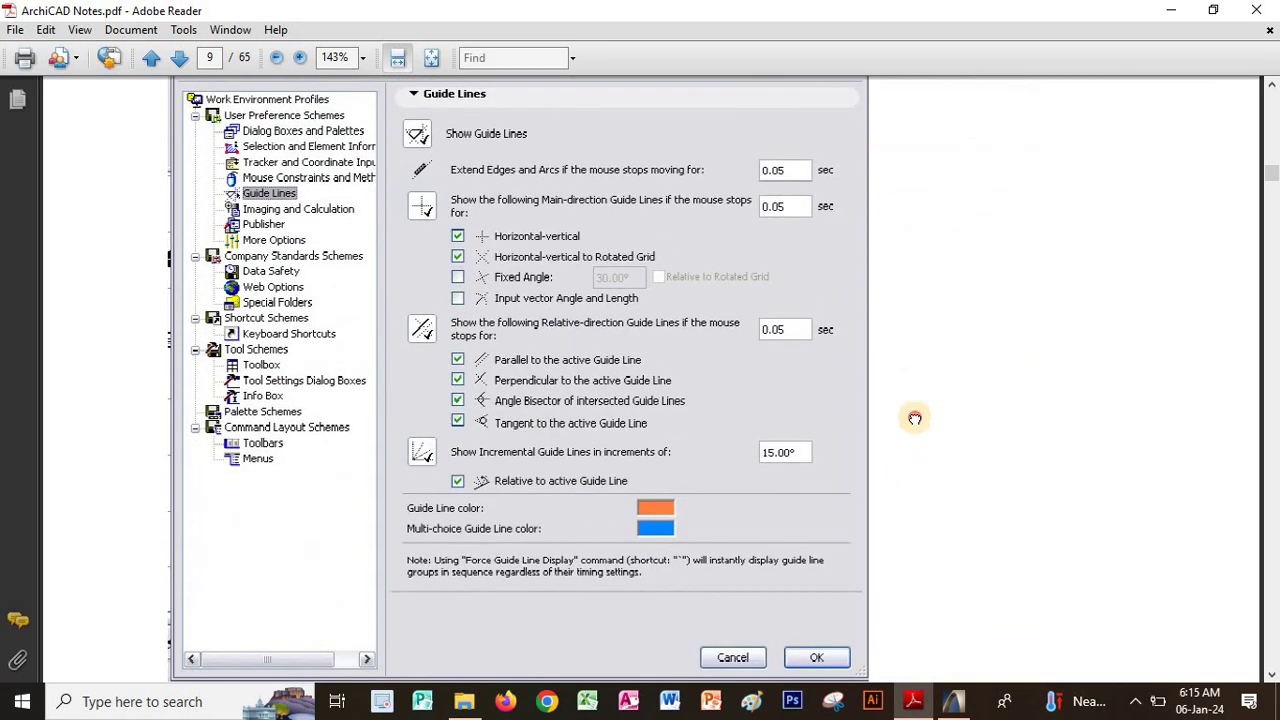
scroll(725, 518, down, 3)
scroll(566, 329, down, 5)
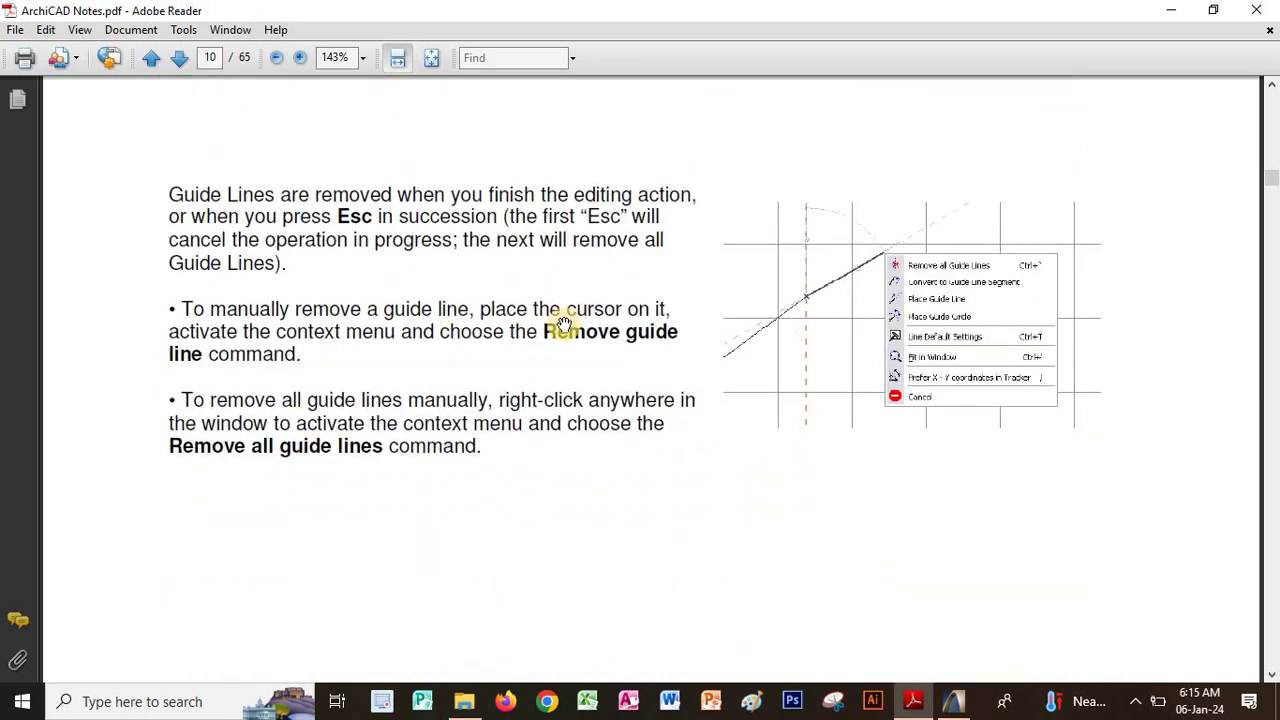
scroll(523, 420, down, 3)
scroll(620, 420, down, 3)
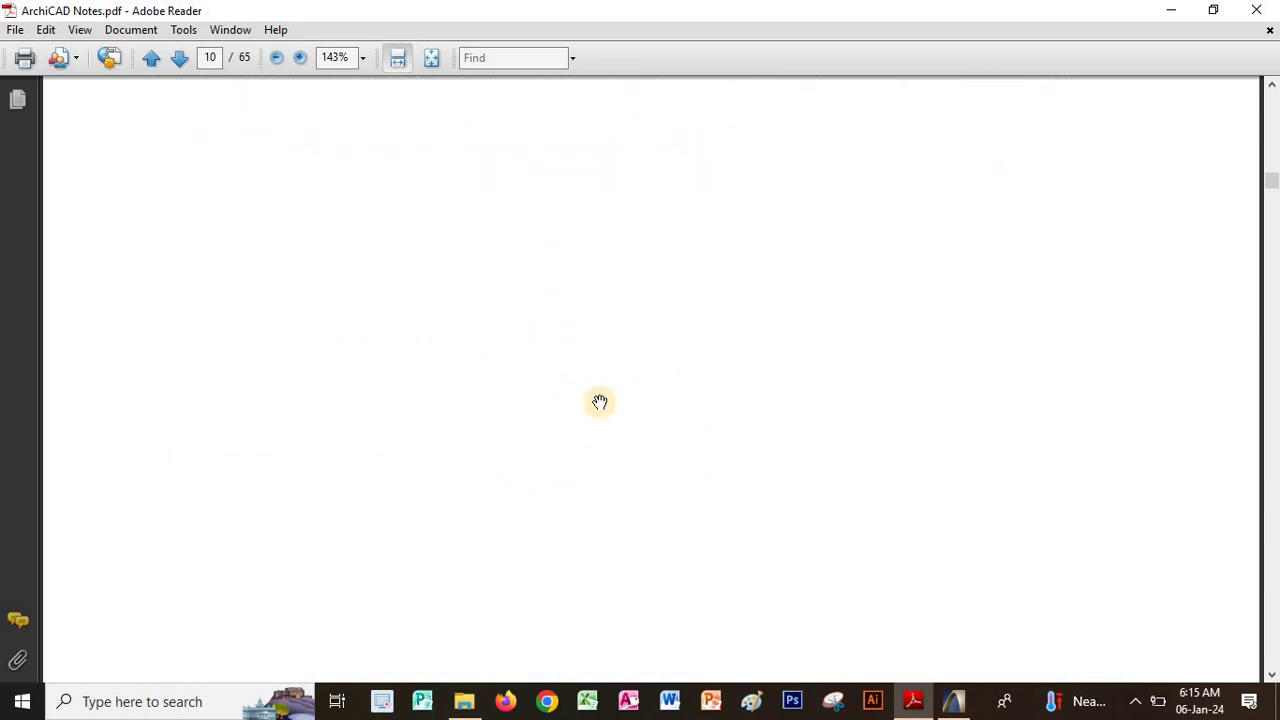
scroll(614, 260, down, 3)
scroll(574, 403, down, 7)
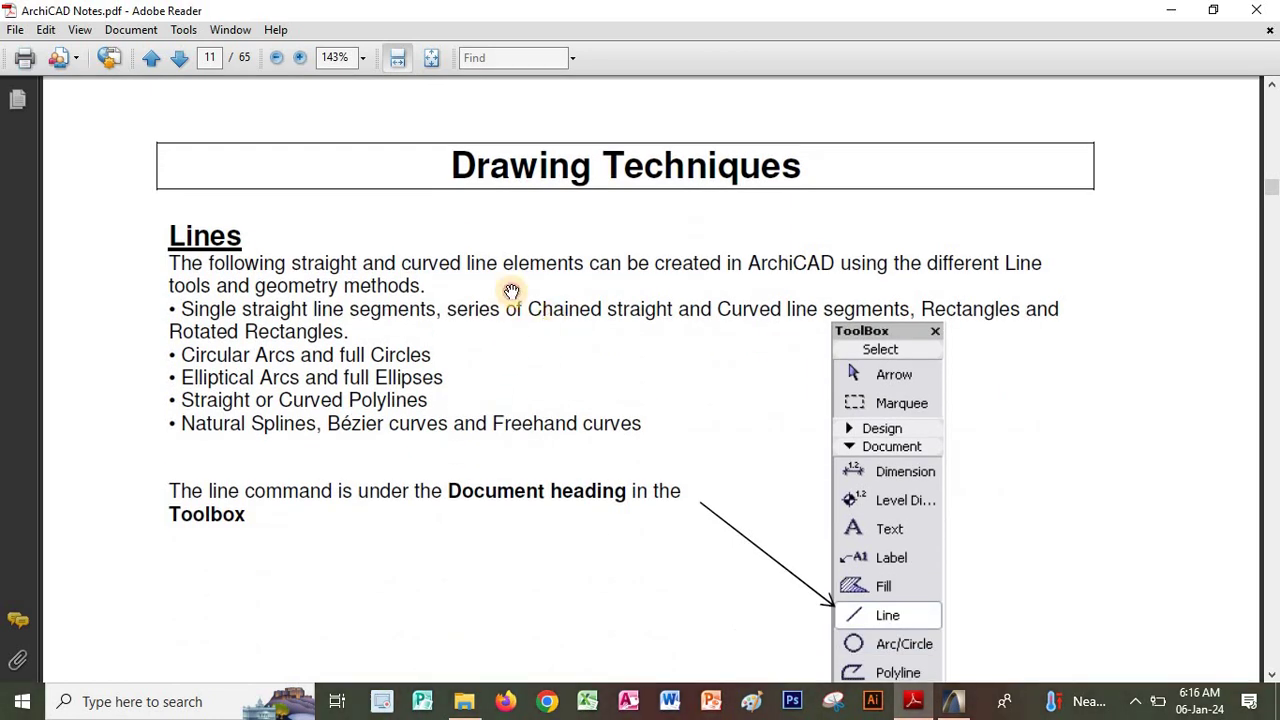
scroll(495, 300, down, 2)
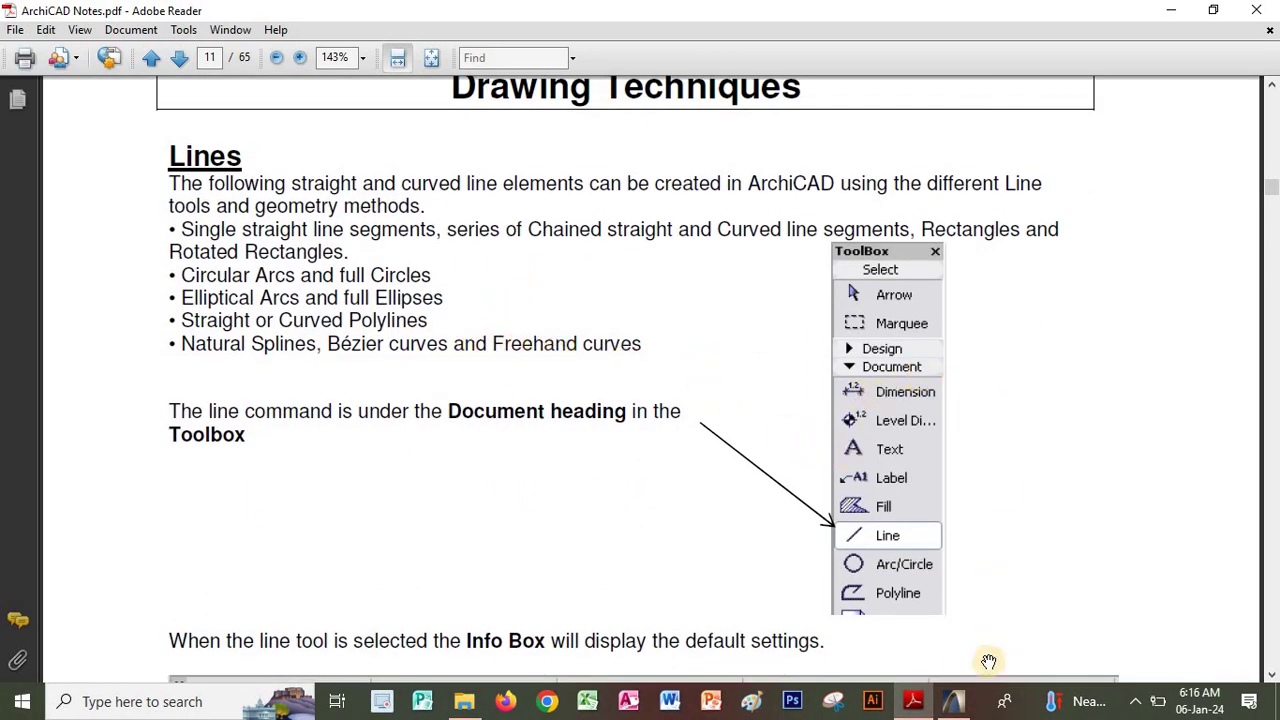
Switch to ArchiCAD and use the Line tool to draw a horizontal line about 26600 mm long above the project origin
click(952, 701)
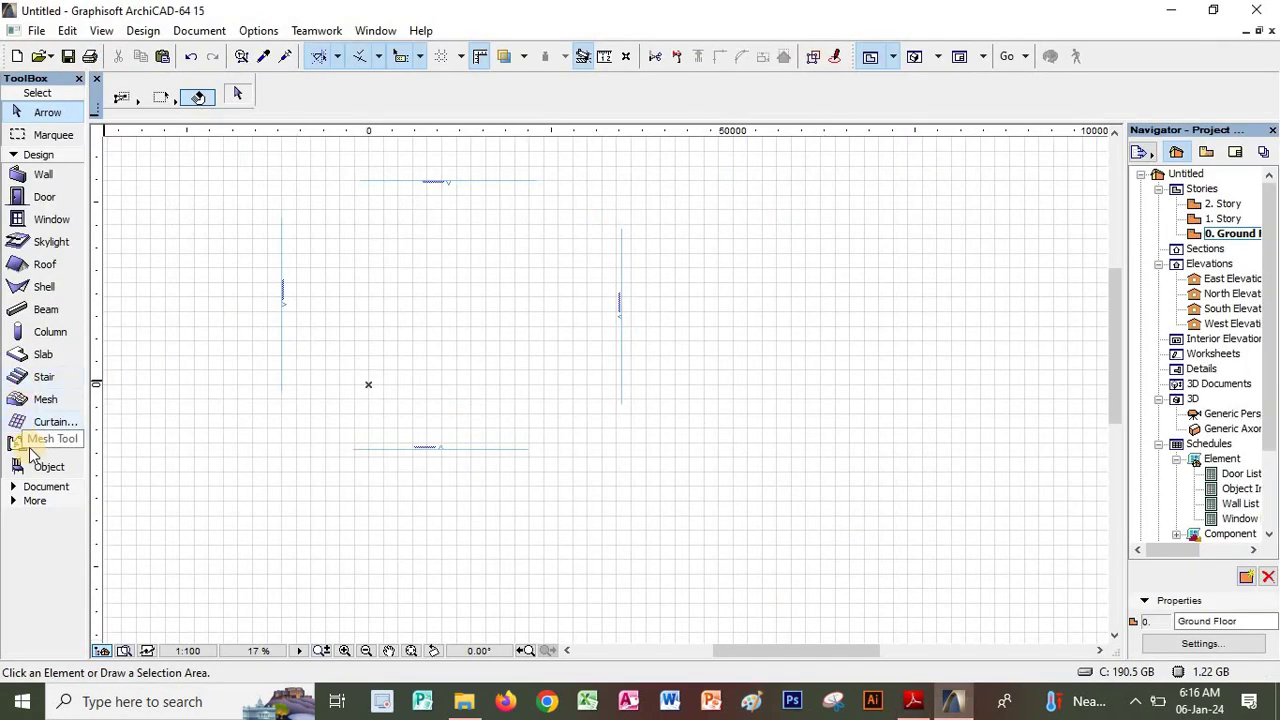
click(46, 487)
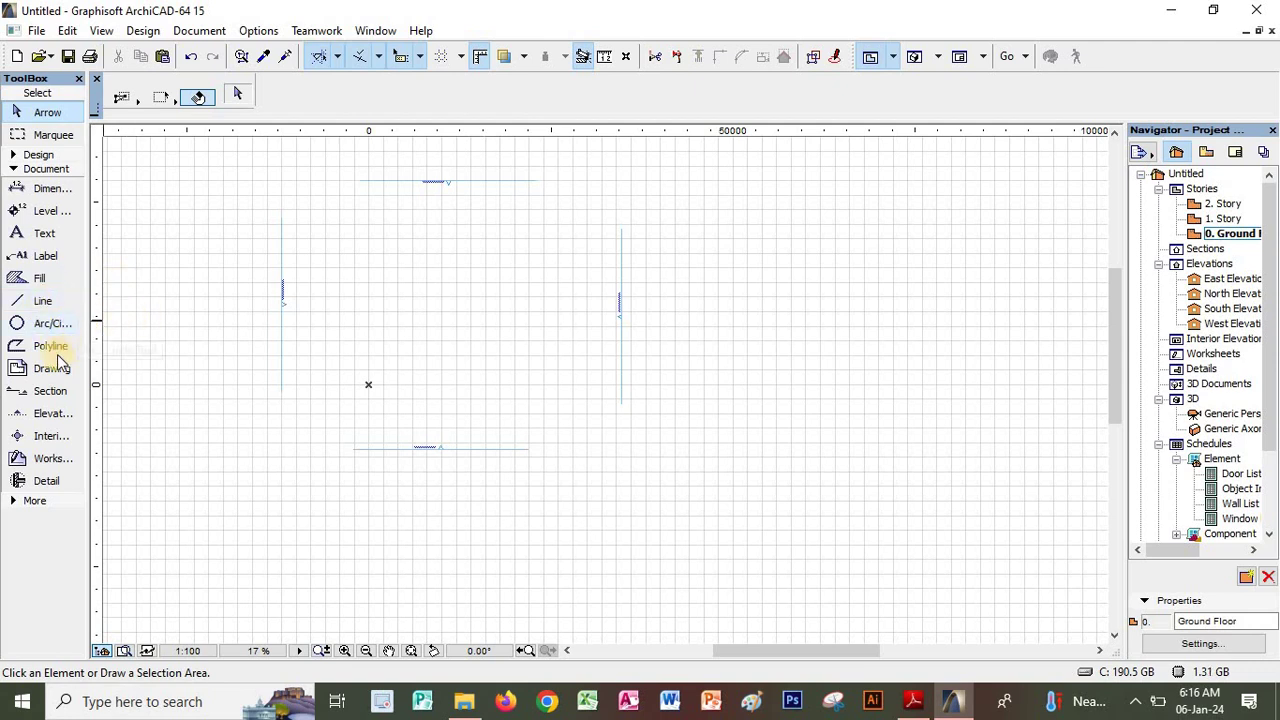
click(42, 300)
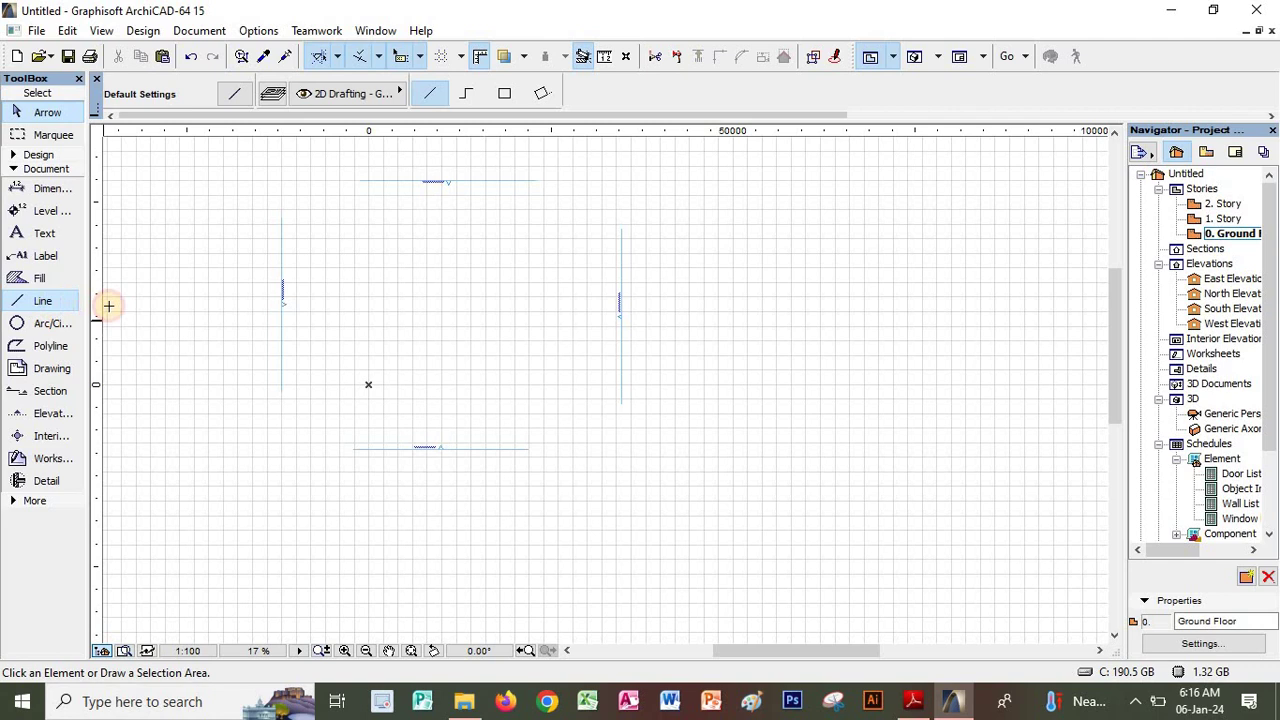
click(361, 281)
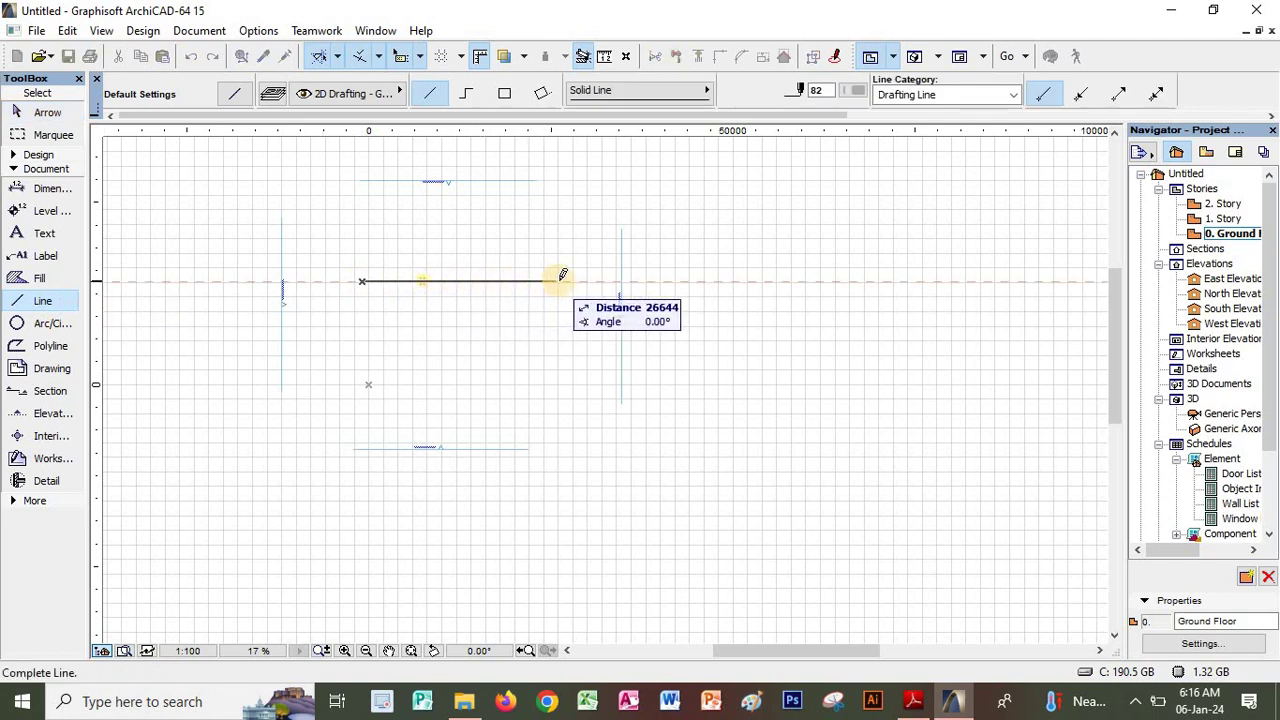
key(Escape)
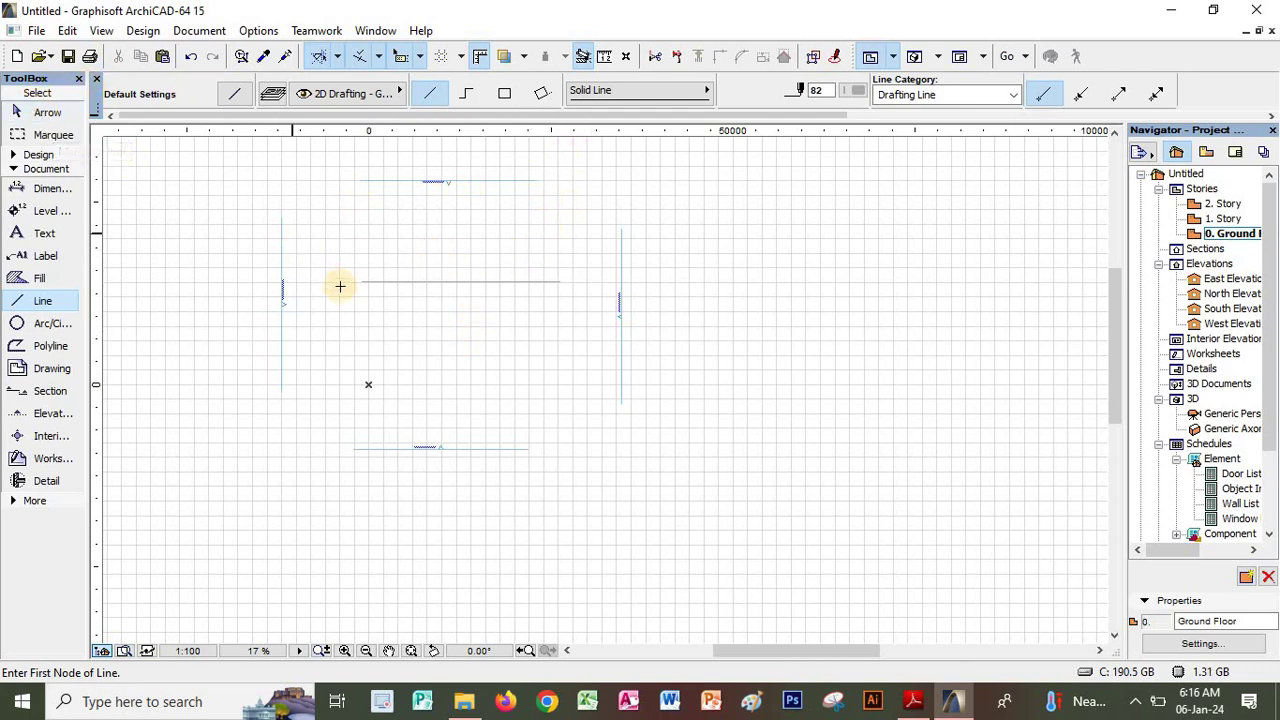
Select the drawn horizontal line, change its pen colour to red, and deselect it
click(46, 114)
click(406, 282)
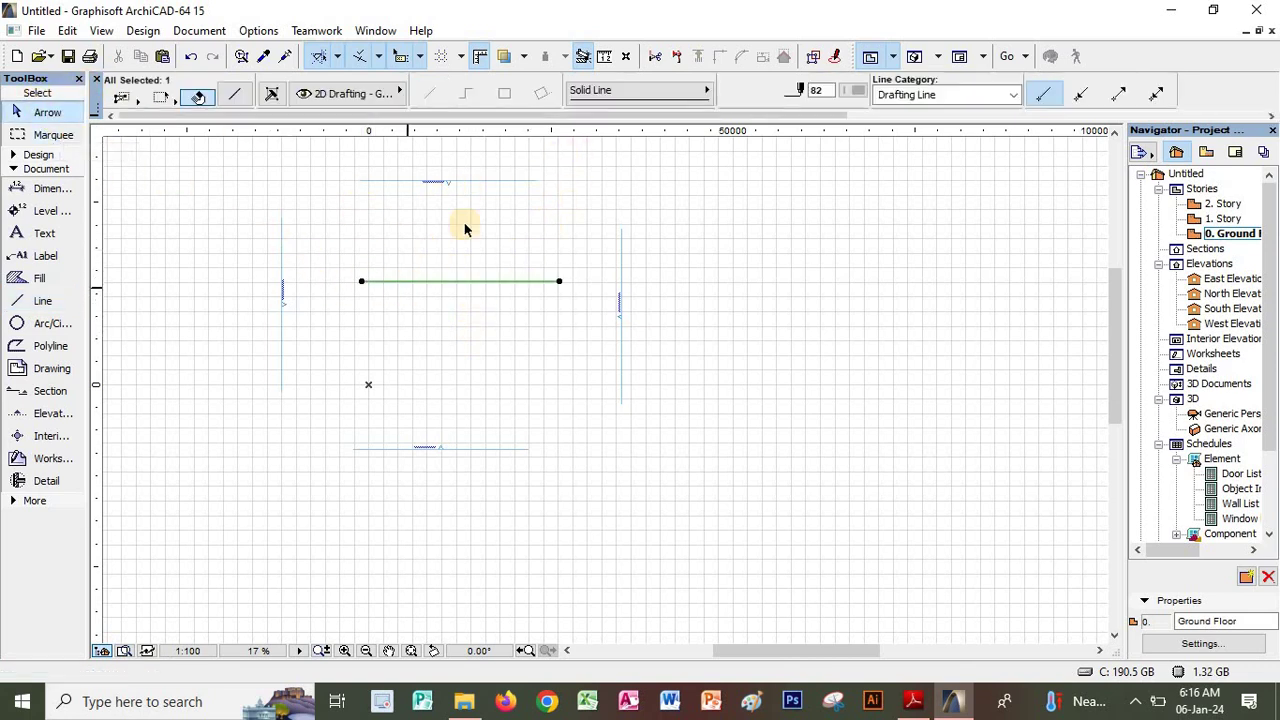
click(857, 92)
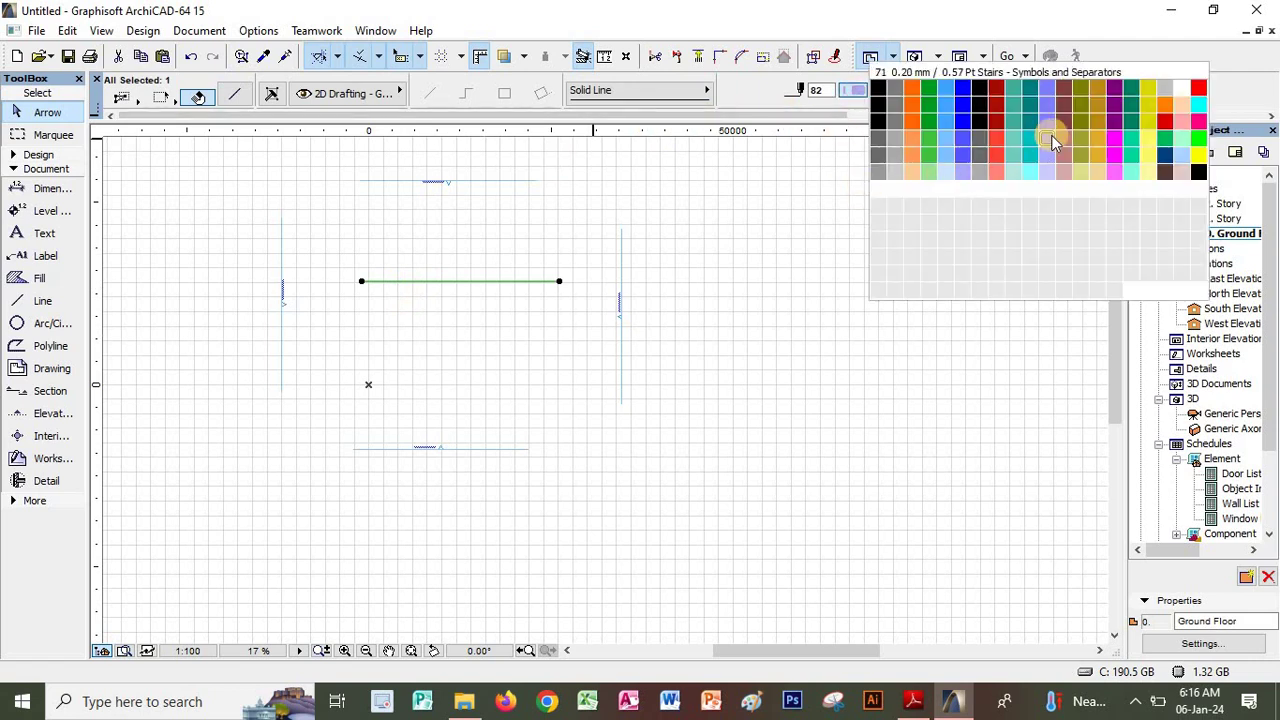
click(1097, 153)
click(449, 318)
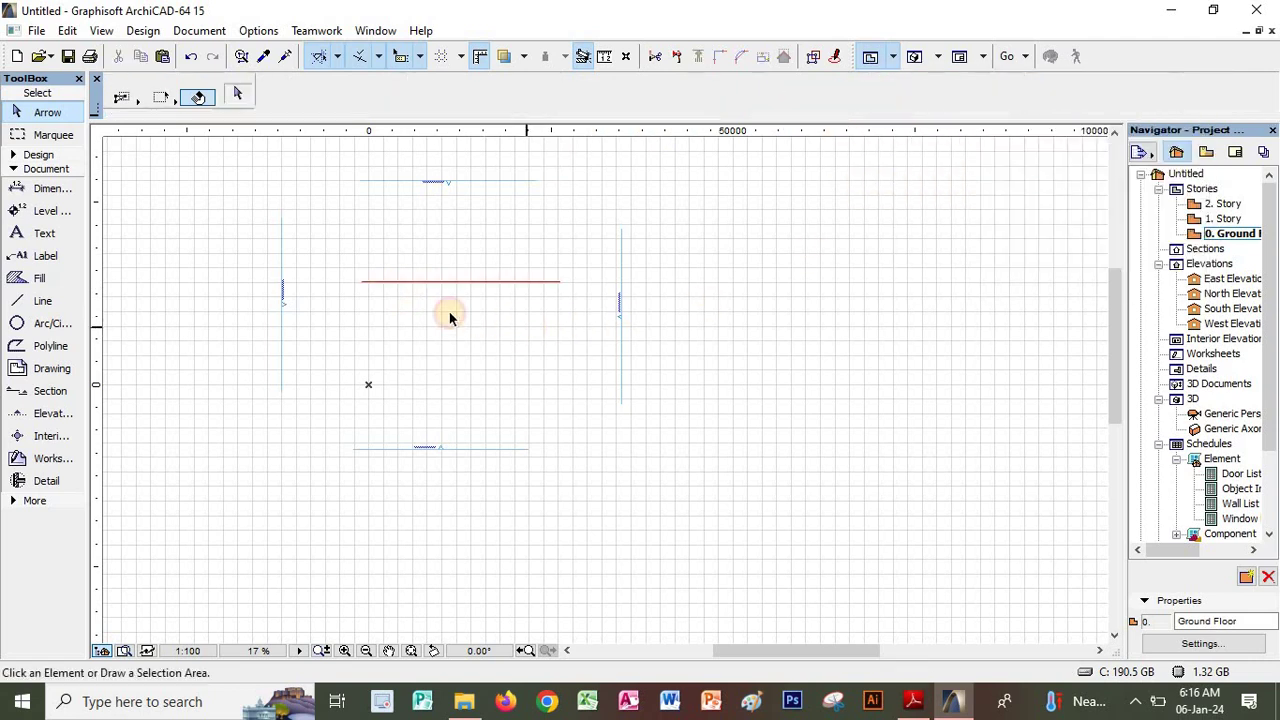
Return to the Adobe Reader notes and read about the Line tool's default settings, line categories and drawing a single straight line segment
click(918, 702)
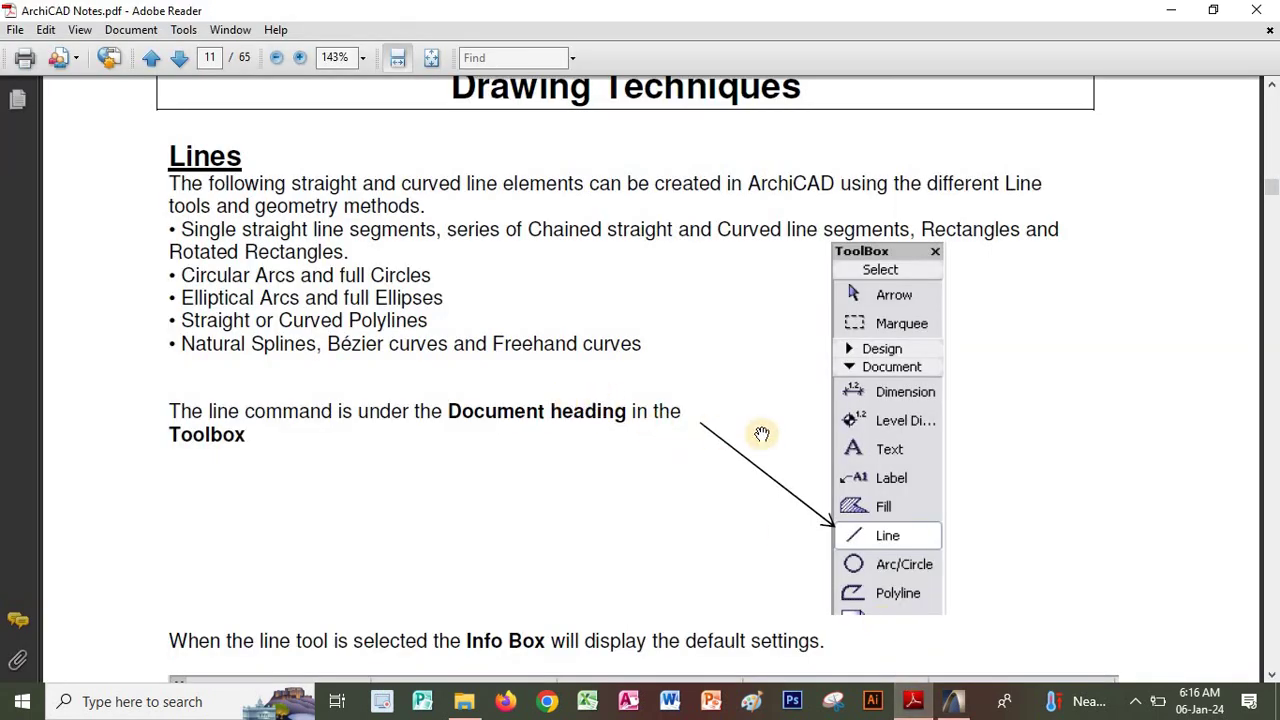
scroll(571, 357, down, 8)
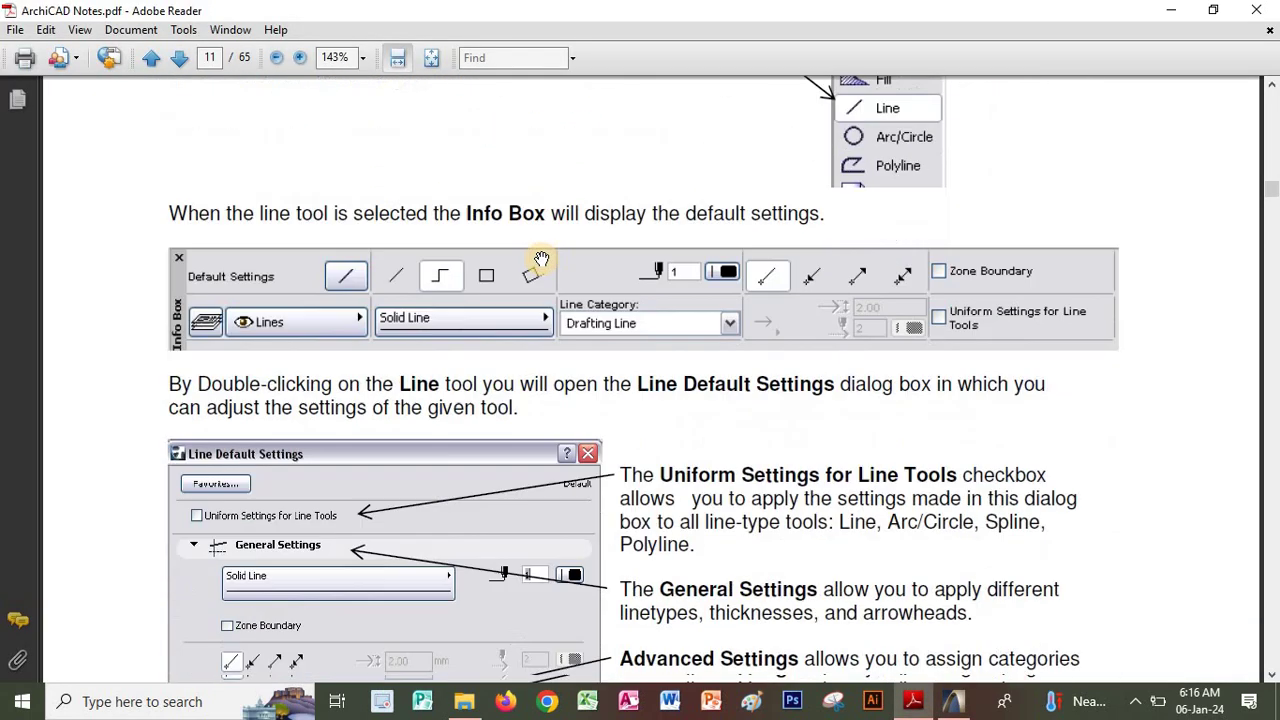
scroll(530, 414, down, 3)
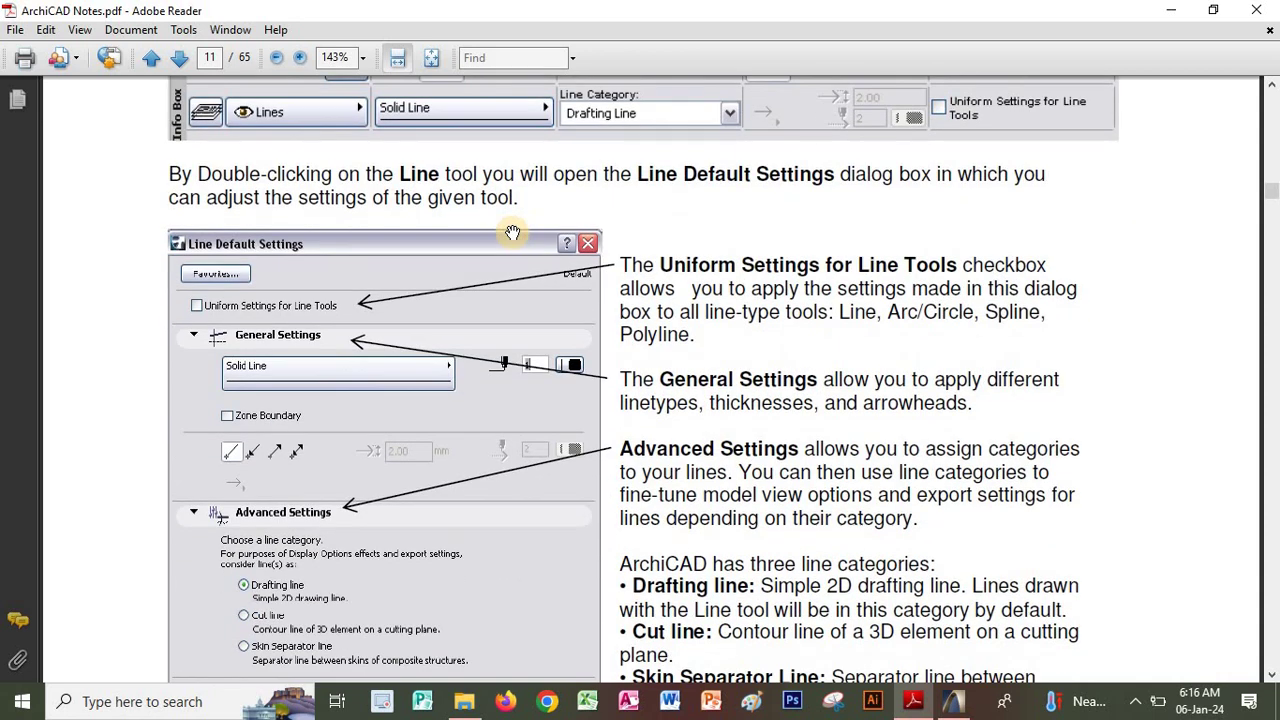
scroll(731, 577, up, 6)
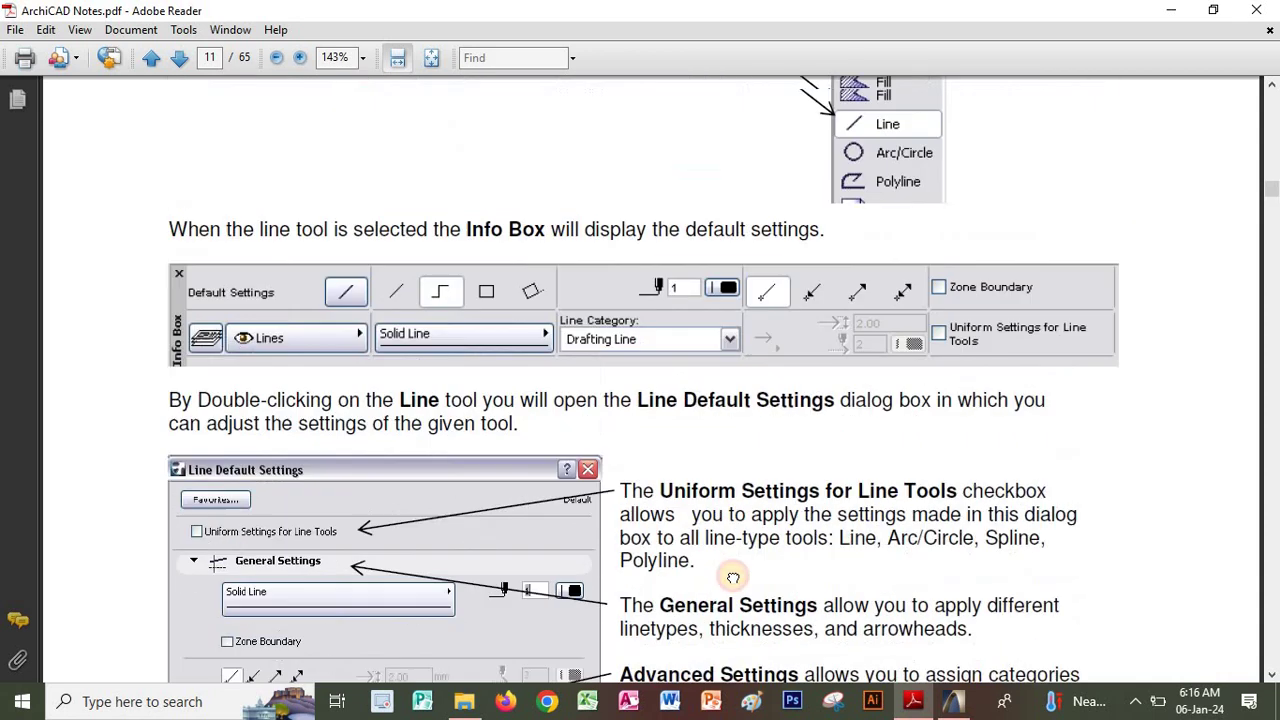
scroll(737, 523, down, 3)
scroll(738, 394, down, 3)
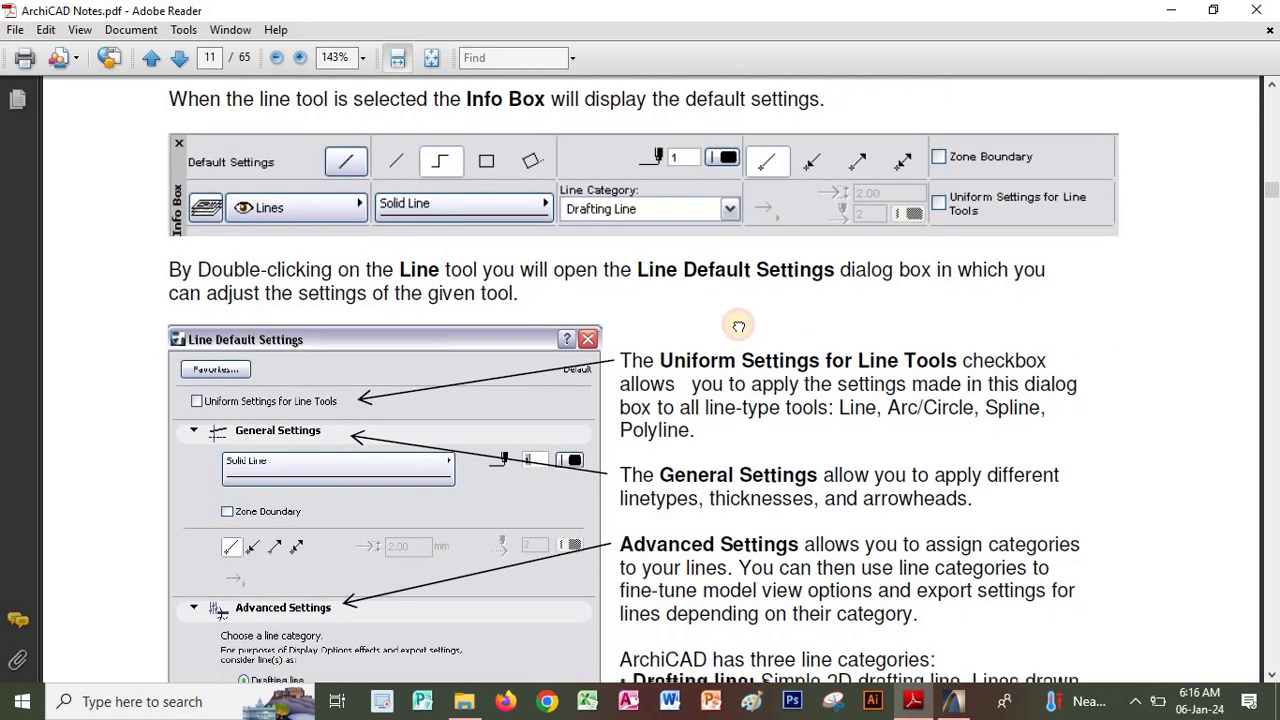
scroll(801, 348, down, 2)
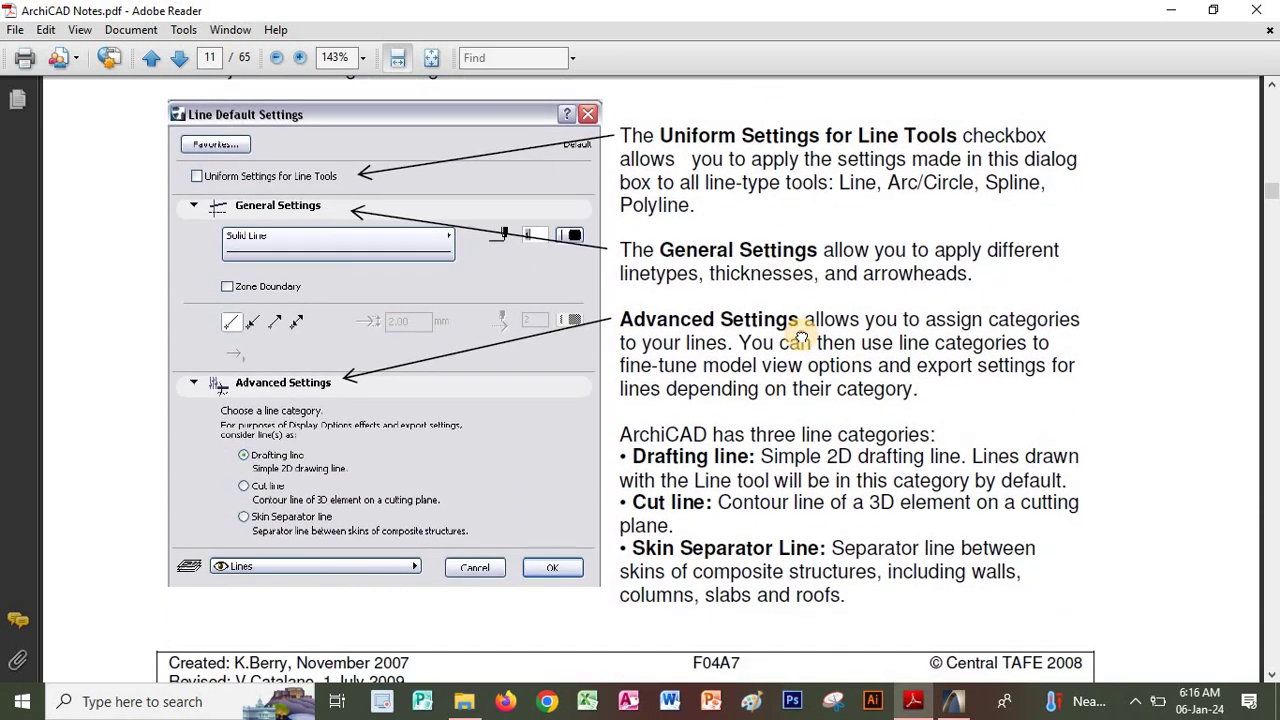
scroll(801, 338, down, 1)
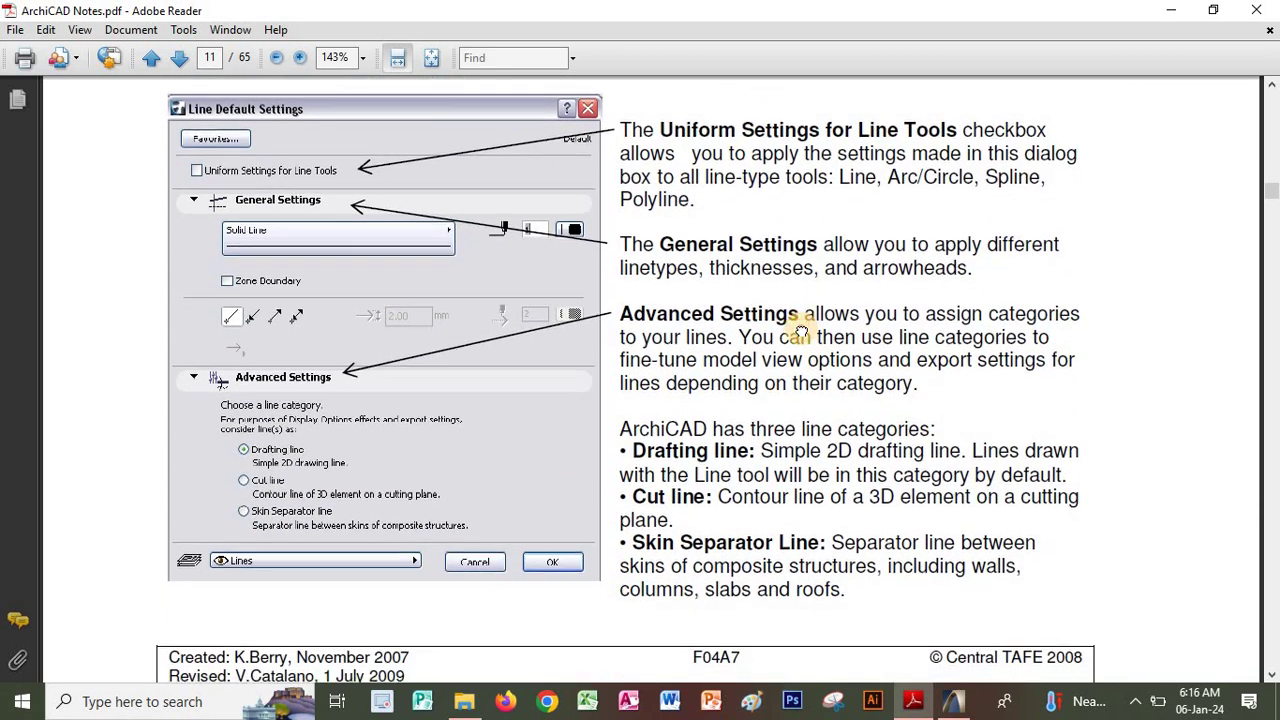
scroll(778, 413, down, 10)
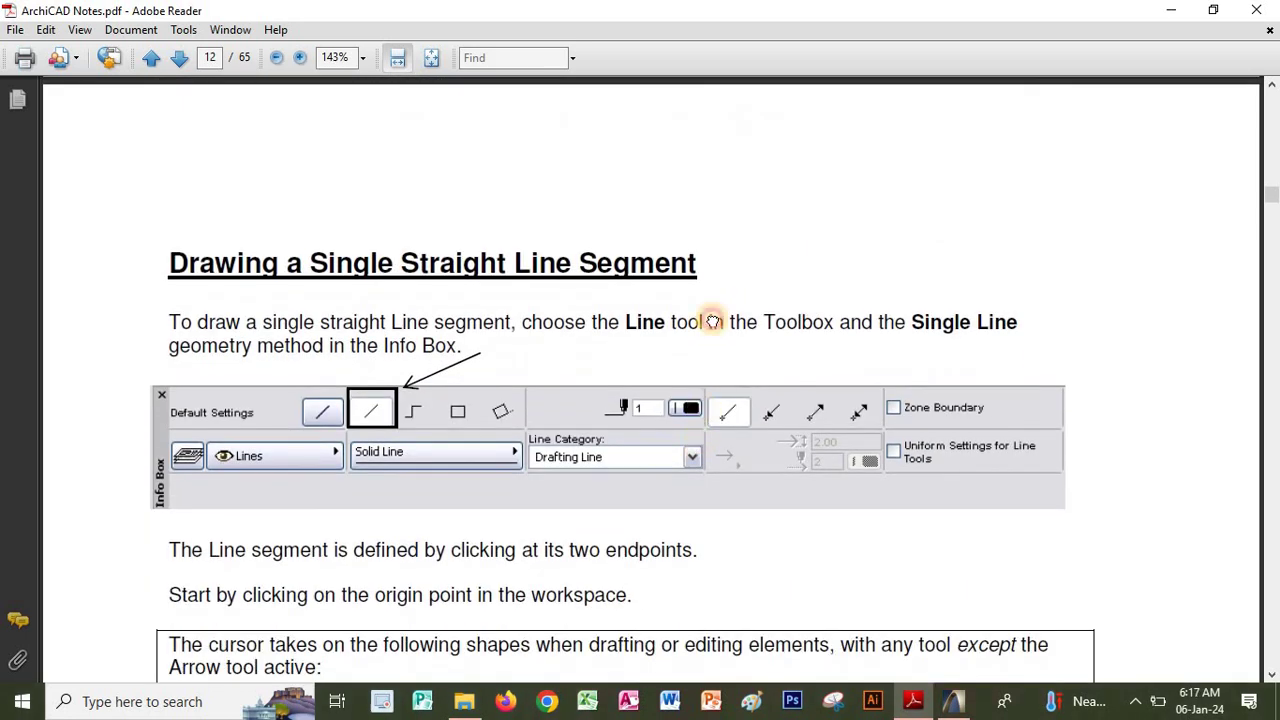
scroll(714, 323, down, 2)
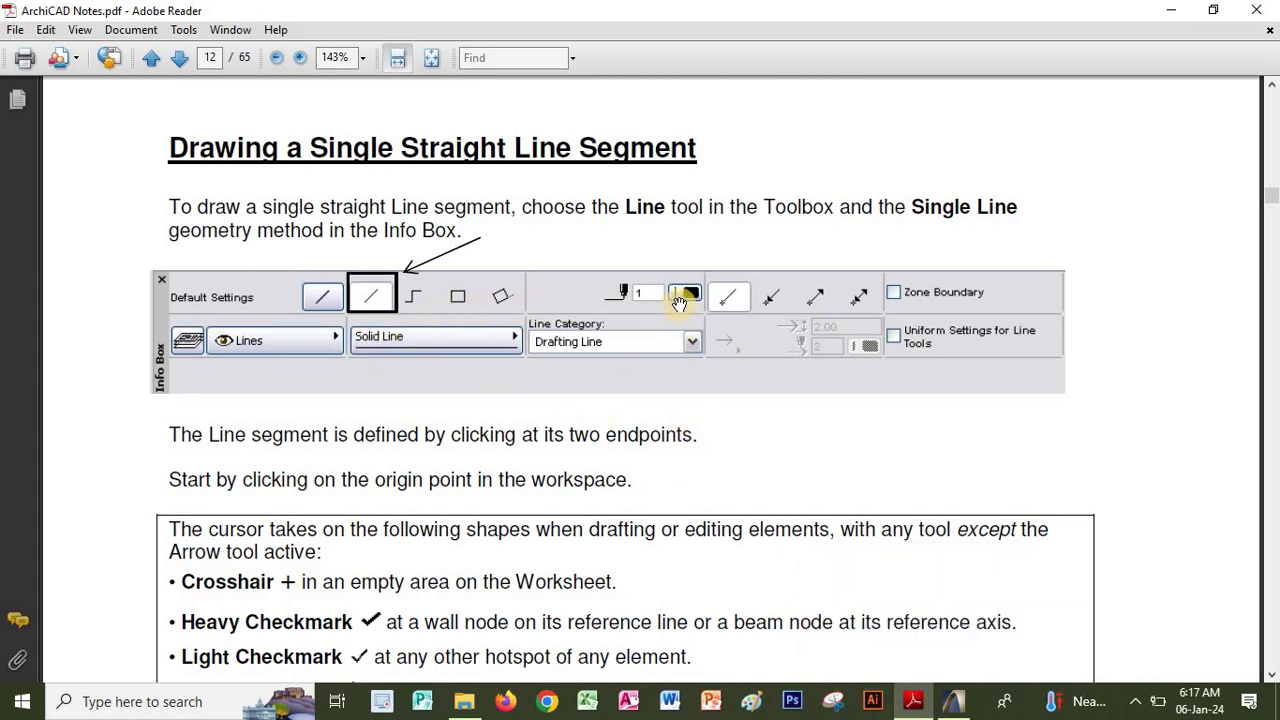
Switch to ArchiCAD and draw a rectangle below the red line using the Line tool's Rectangular geometry method
click(952, 702)
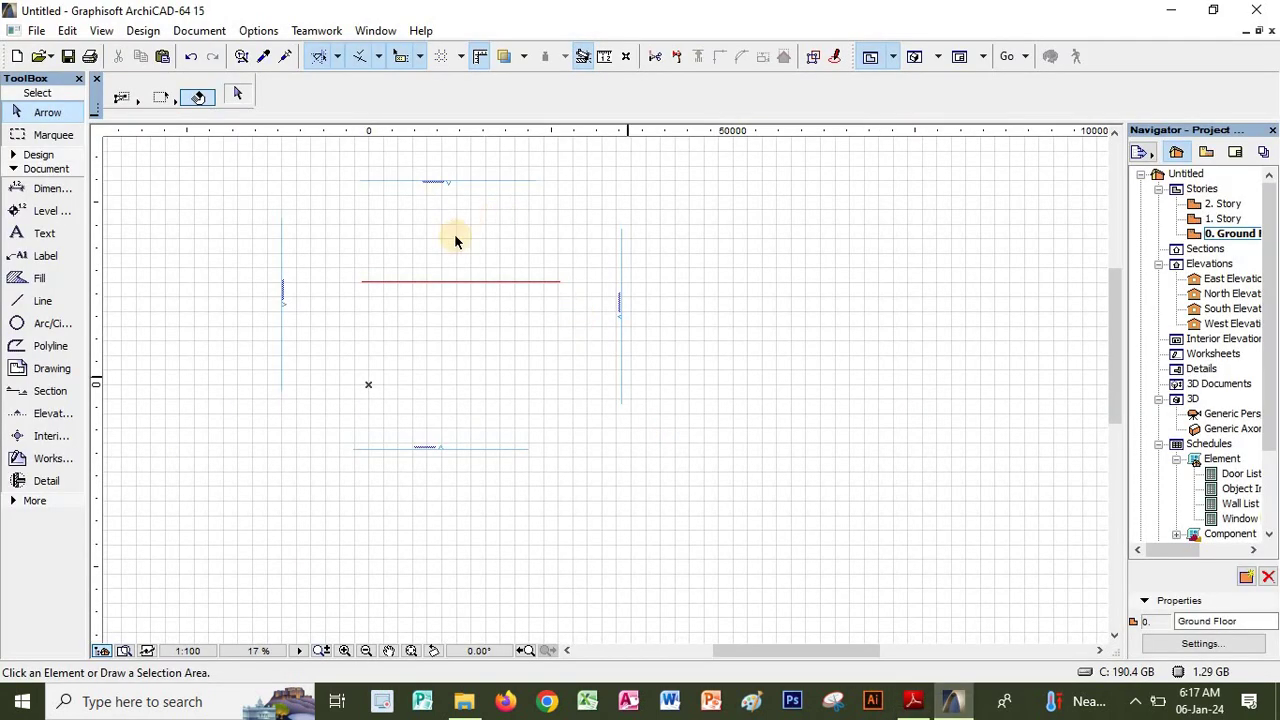
click(42, 300)
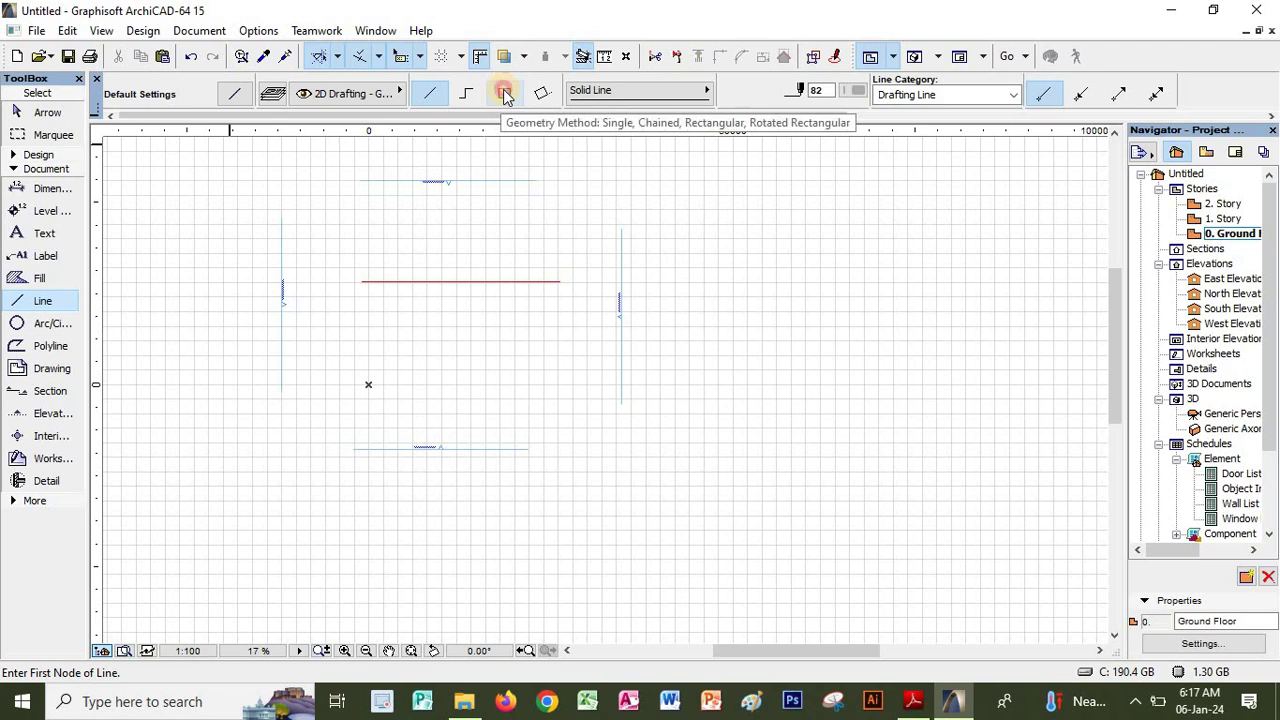
click(505, 93)
click(423, 307)
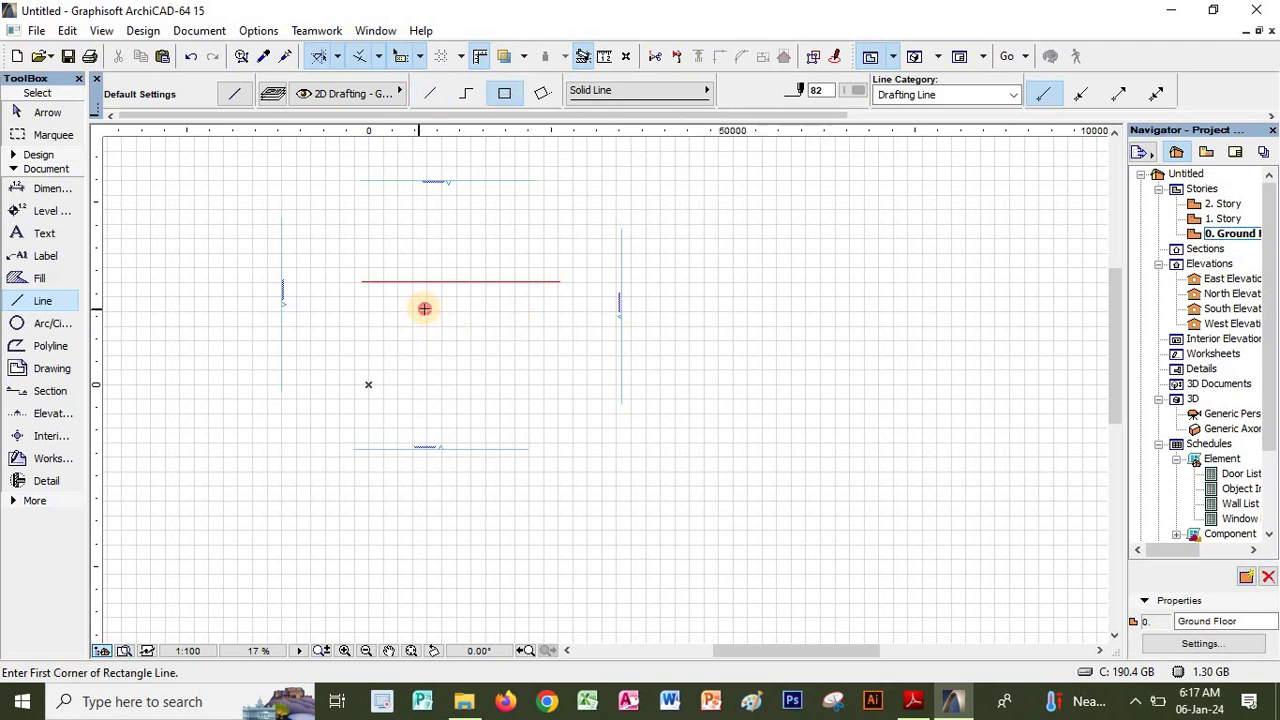
click(532, 378)
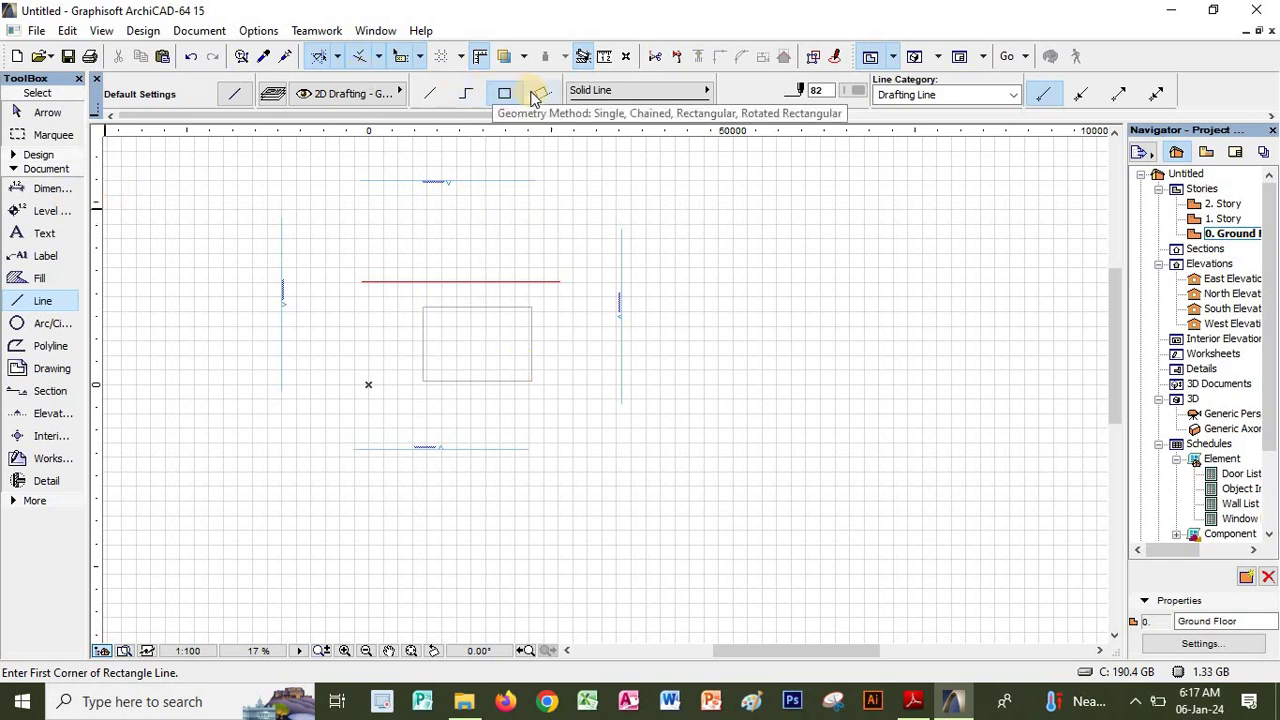
Draw a four-segment chained line running below and beside the rectangle using the Line tool's Chained geometry method, and complete it
click(463, 94)
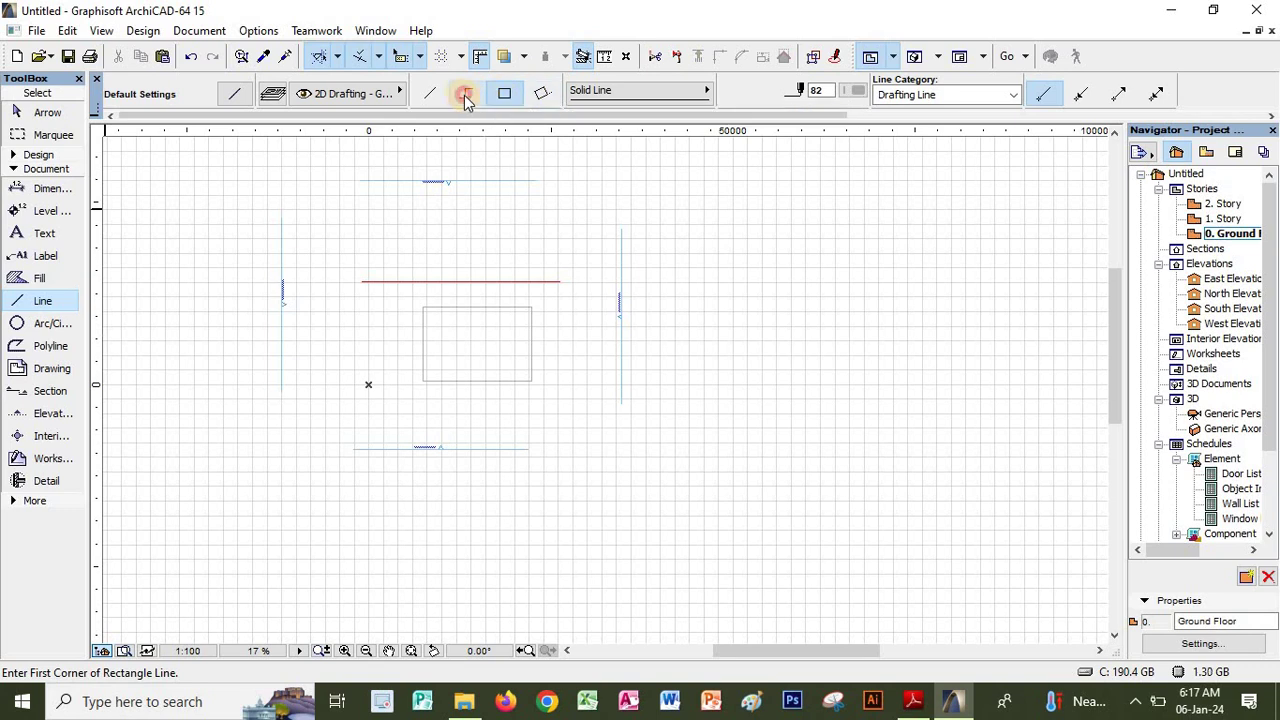
click(437, 408)
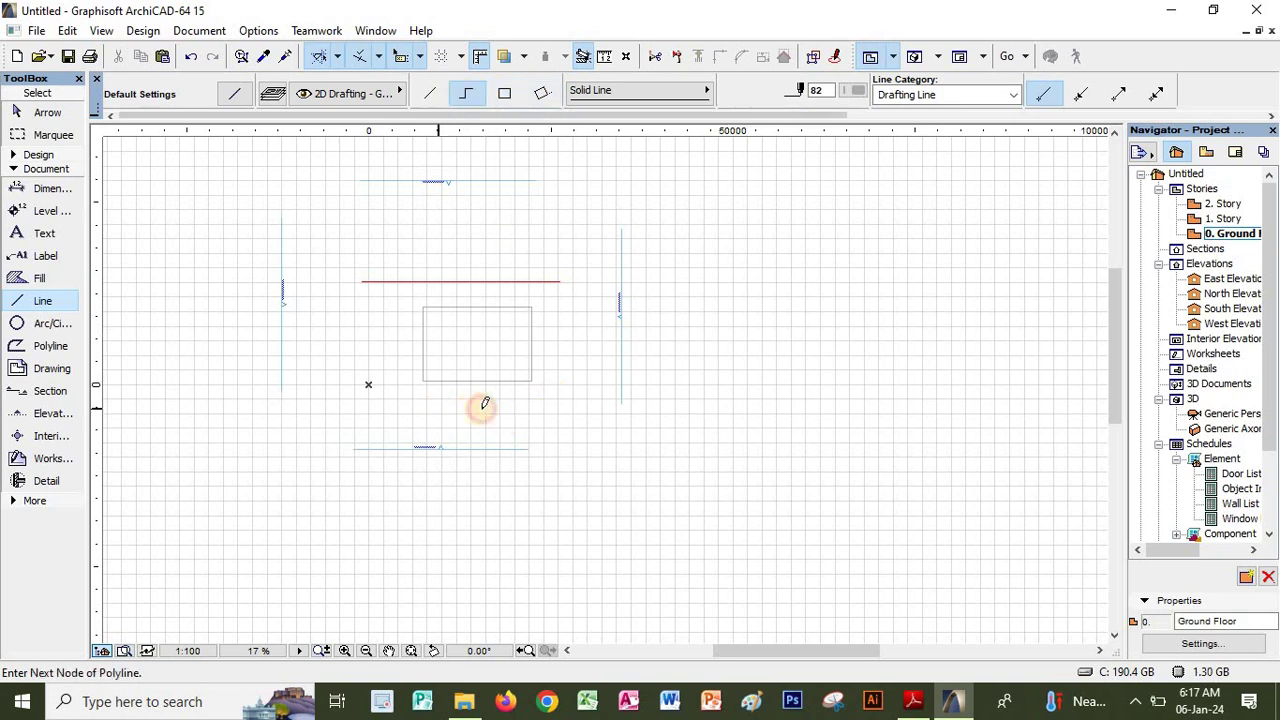
click(551, 408)
click(571, 358)
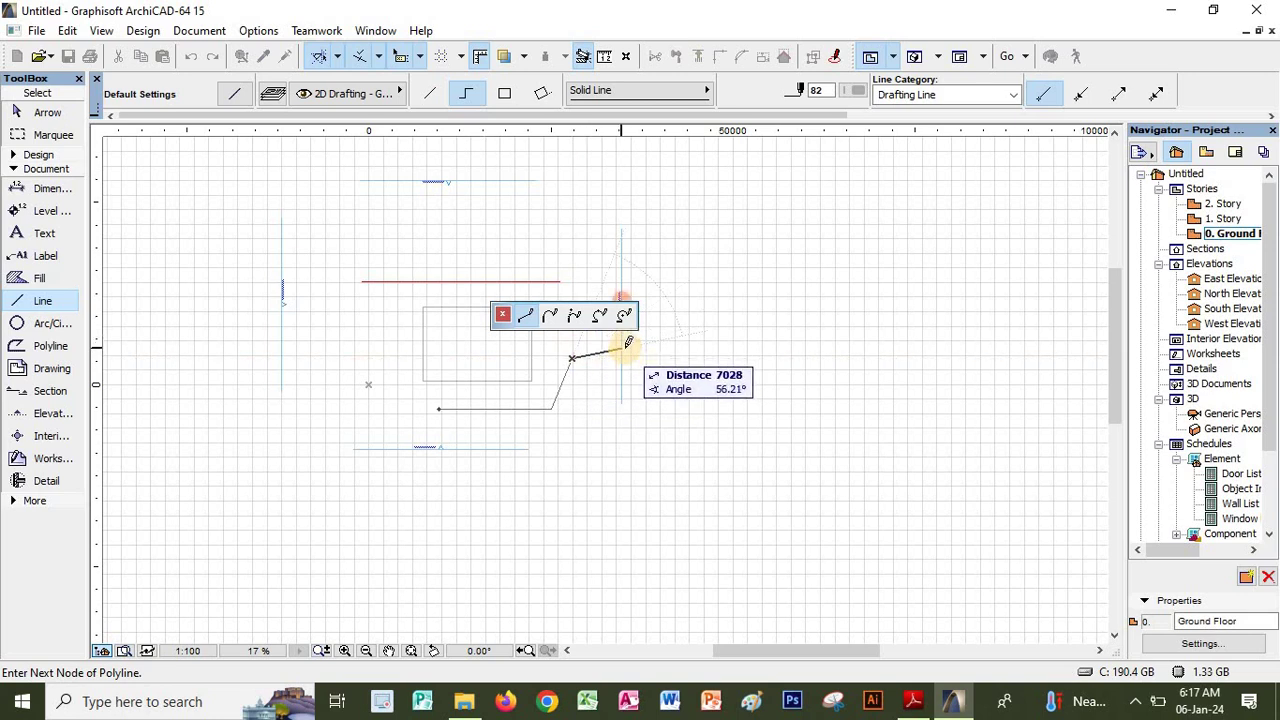
click(621, 348)
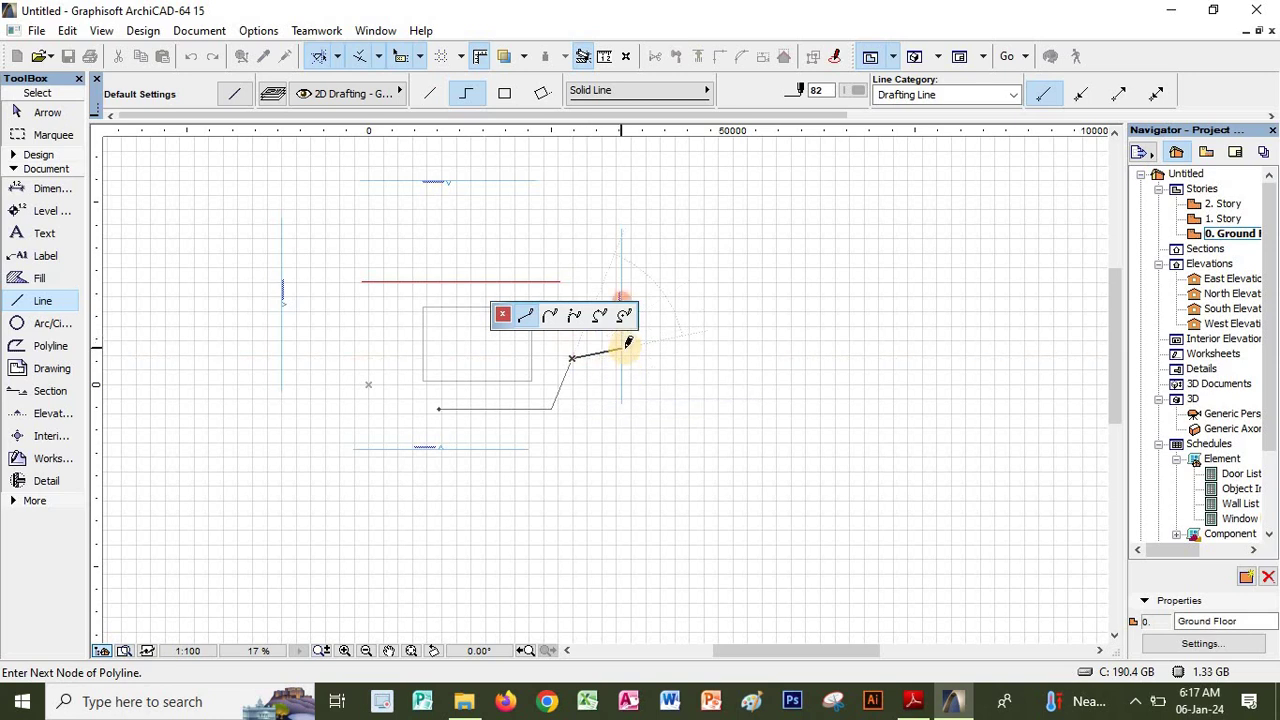
click(576, 341)
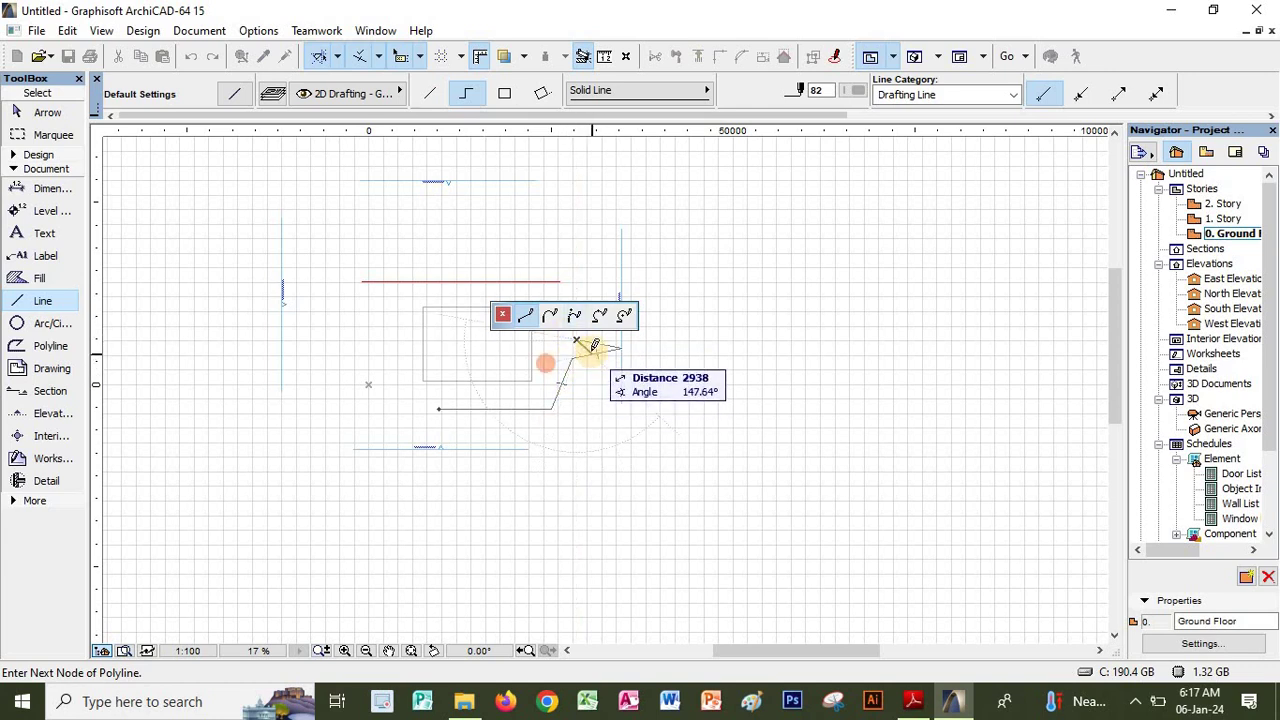
click(577, 334)
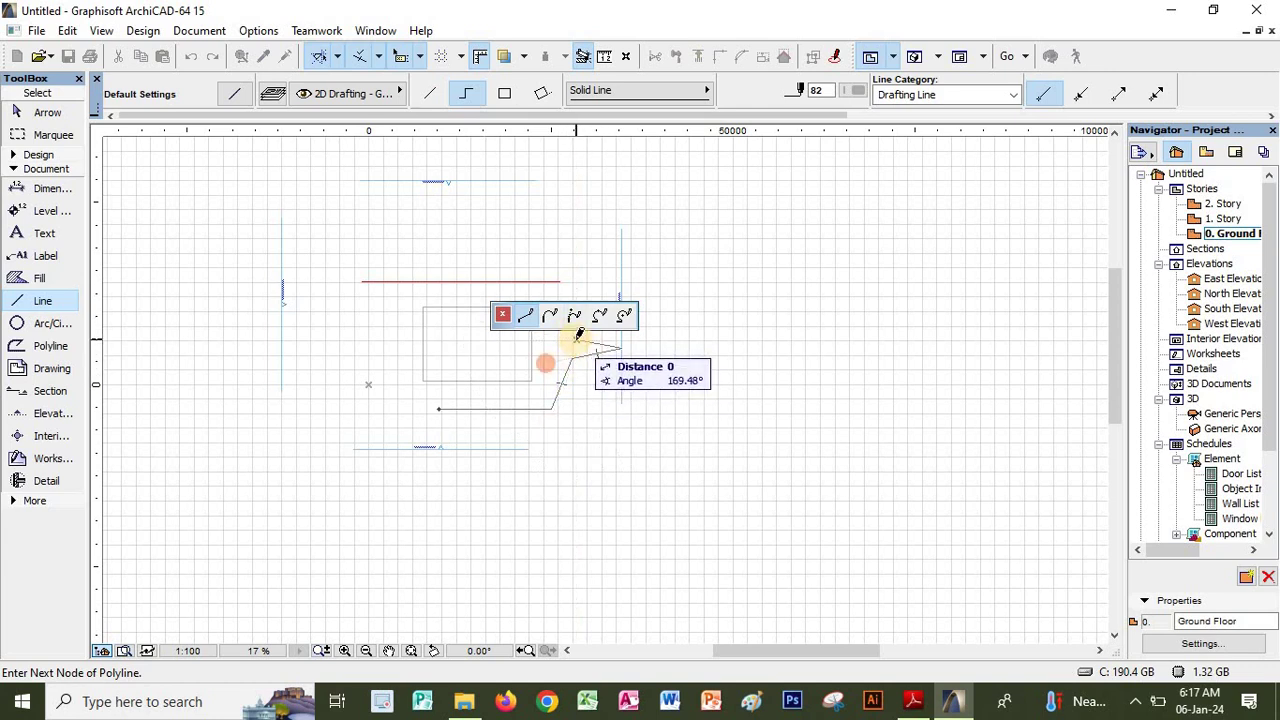
right_click(580, 336)
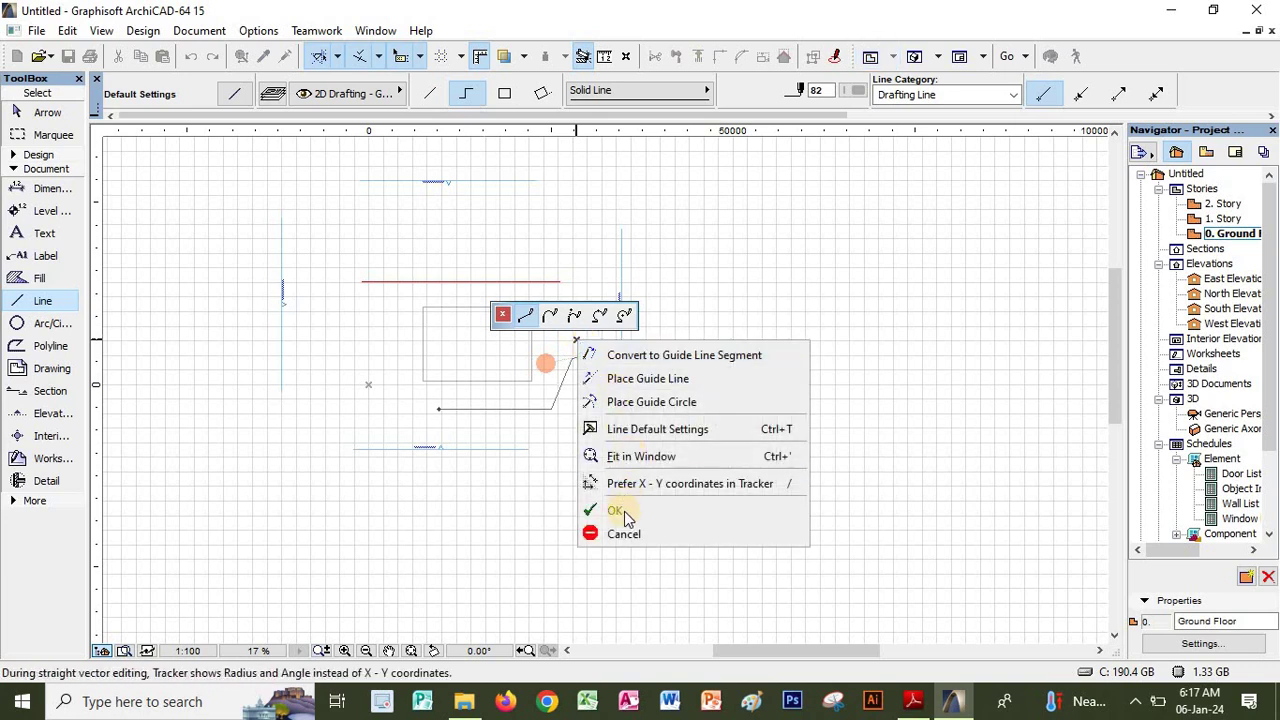
click(618, 510)
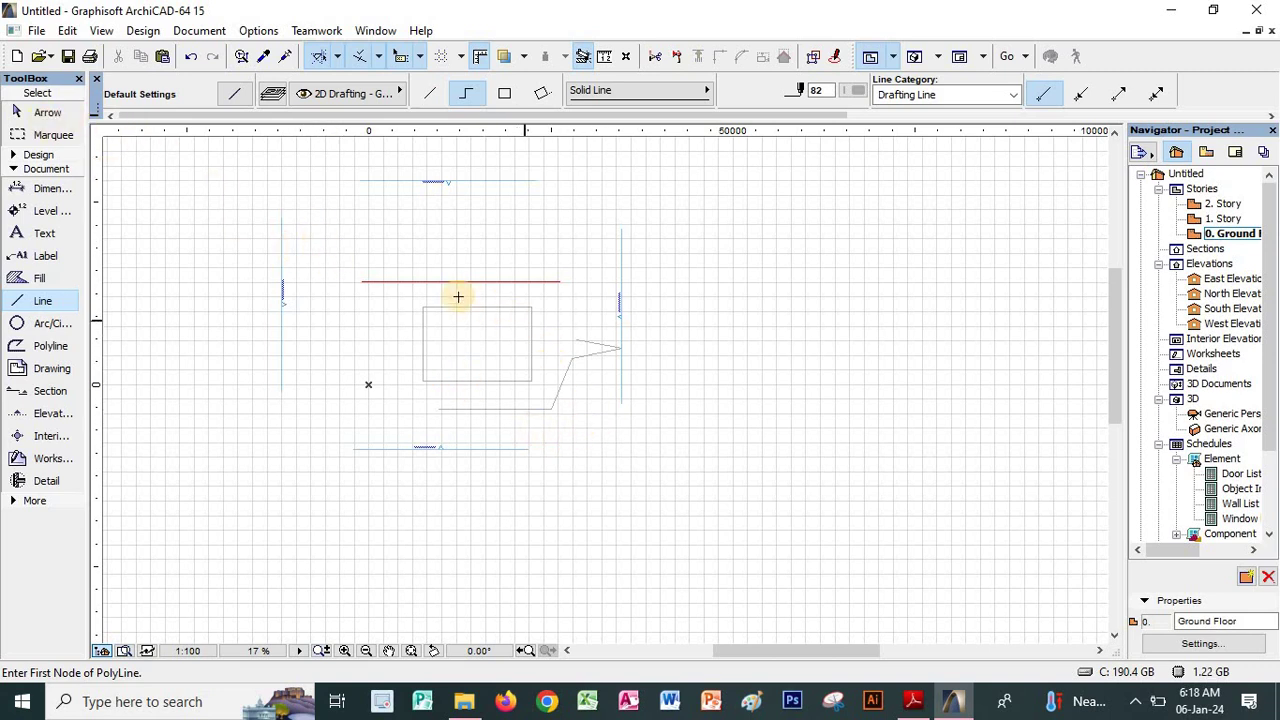
Select all the drawn lines on the ground floor plan and delete them
key(Escape)
key(ctrl+a)
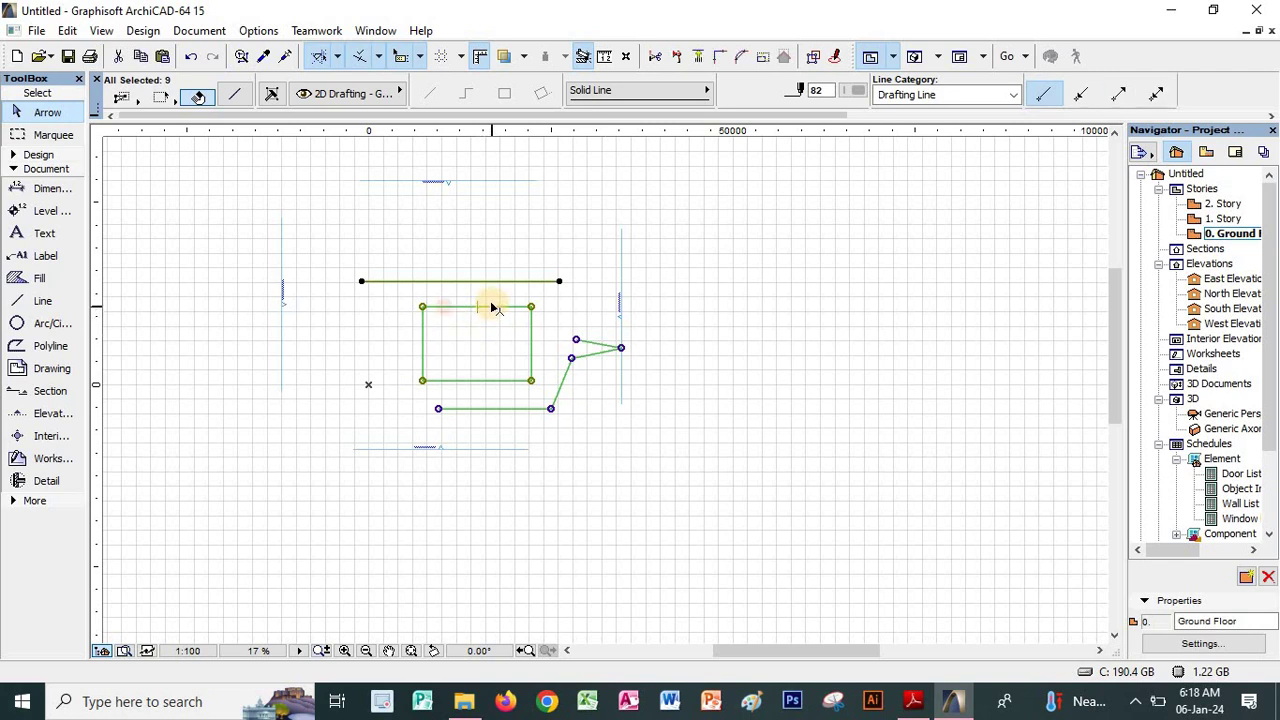
key(Delete)
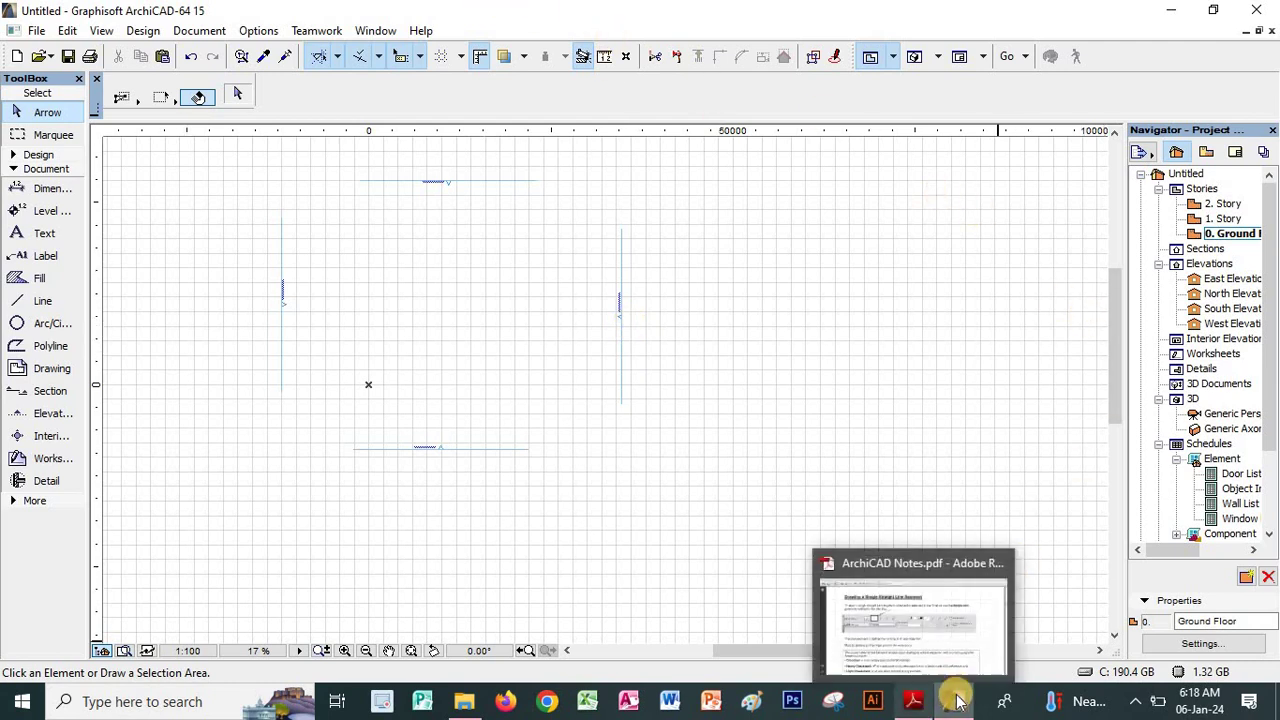
Look through the Arc/Circle tool's line types and geometry methods, and draw an open arc by centre point and radius above the origin
mouse_move(958, 701)
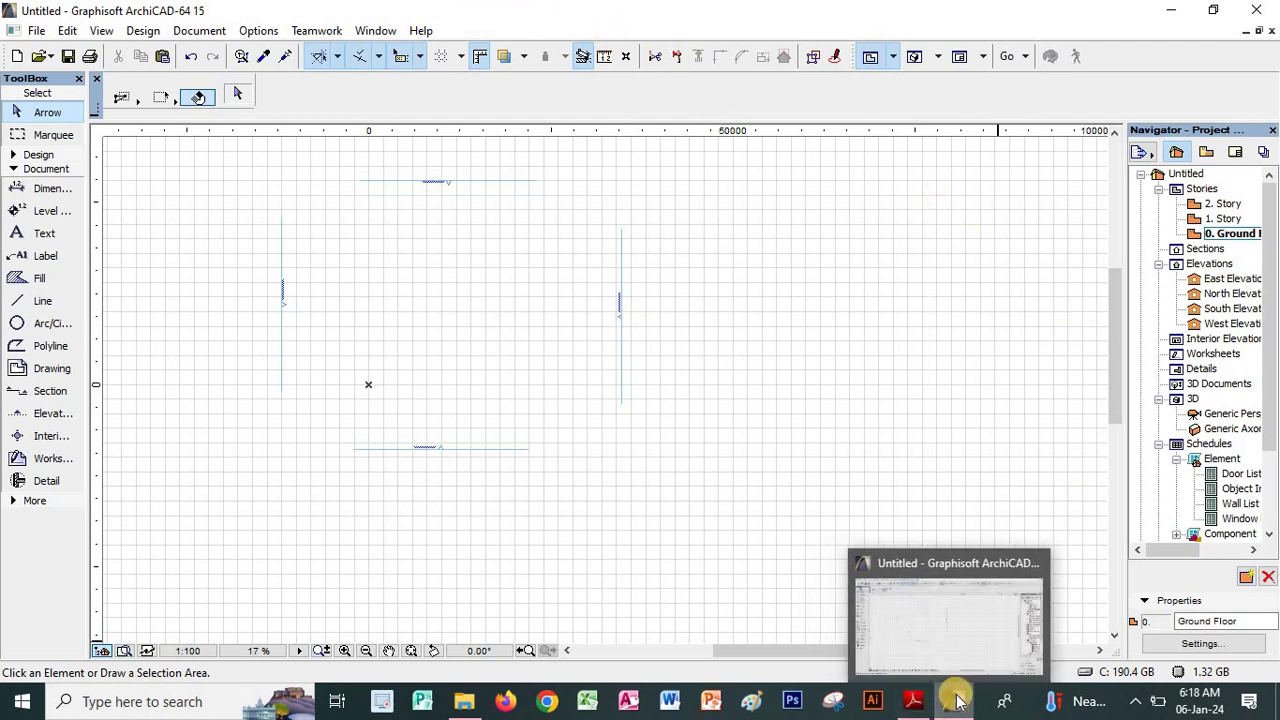
click(40, 301)
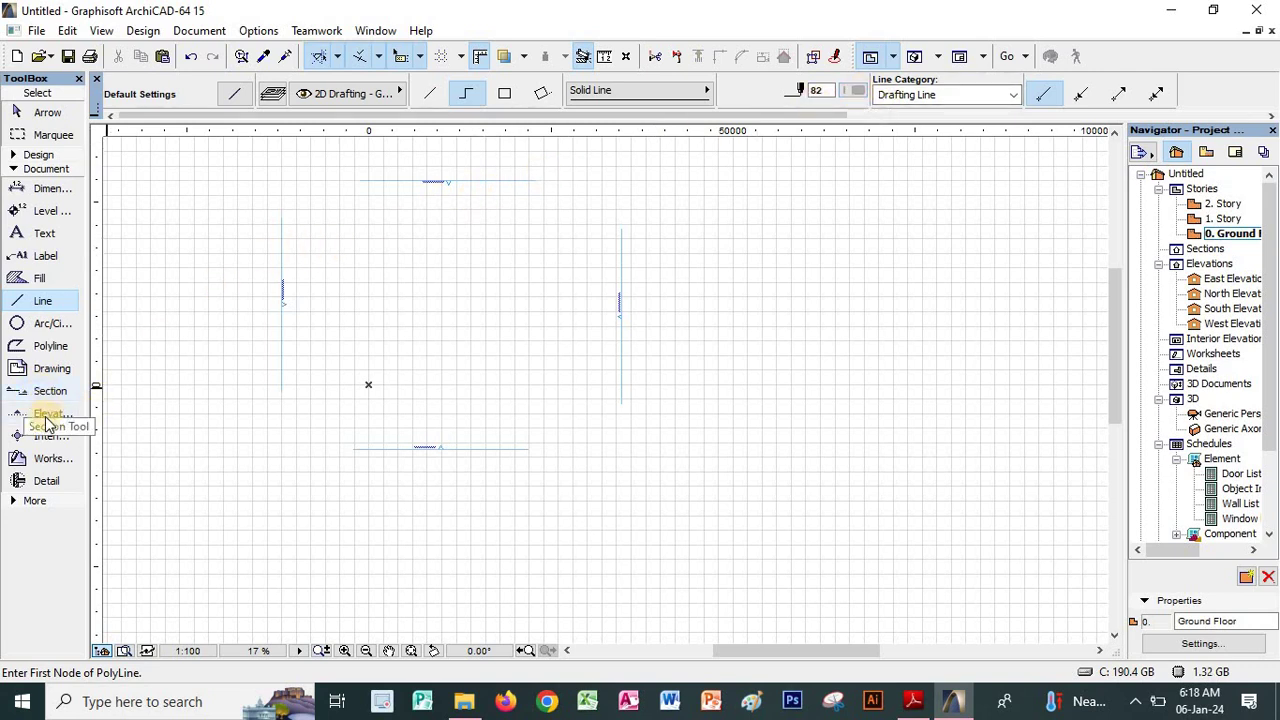
click(46, 323)
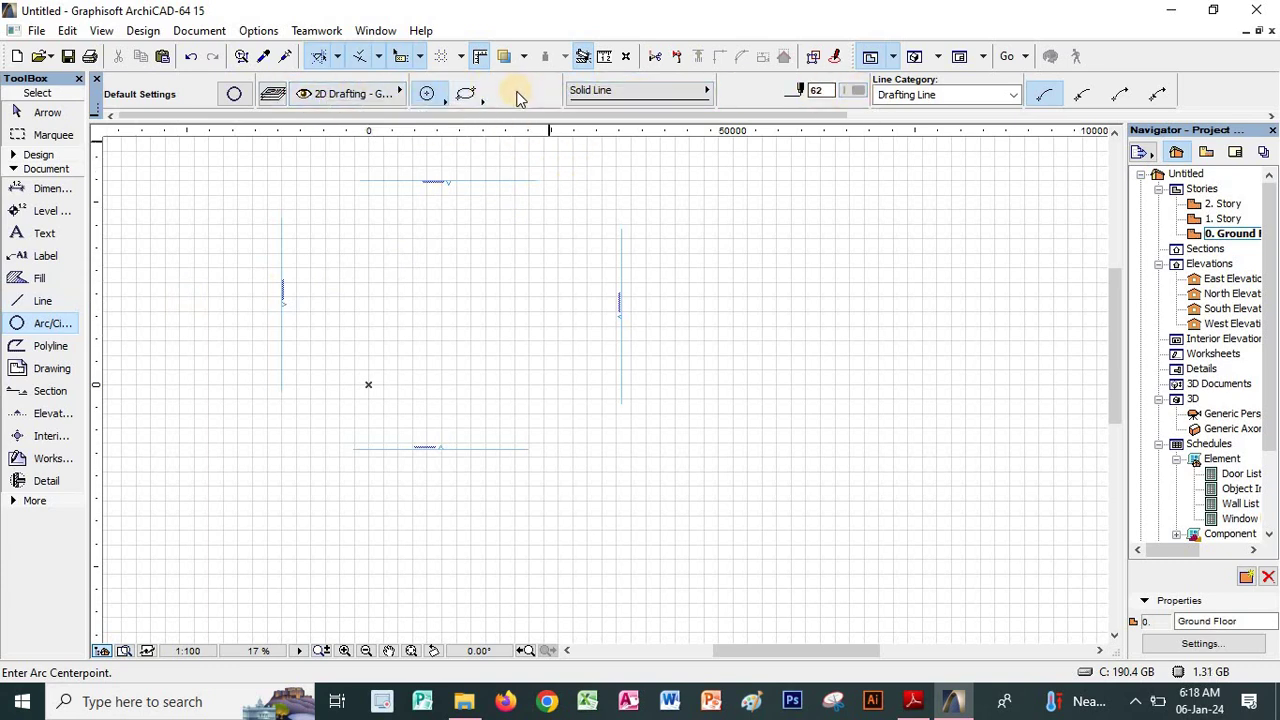
click(706, 91)
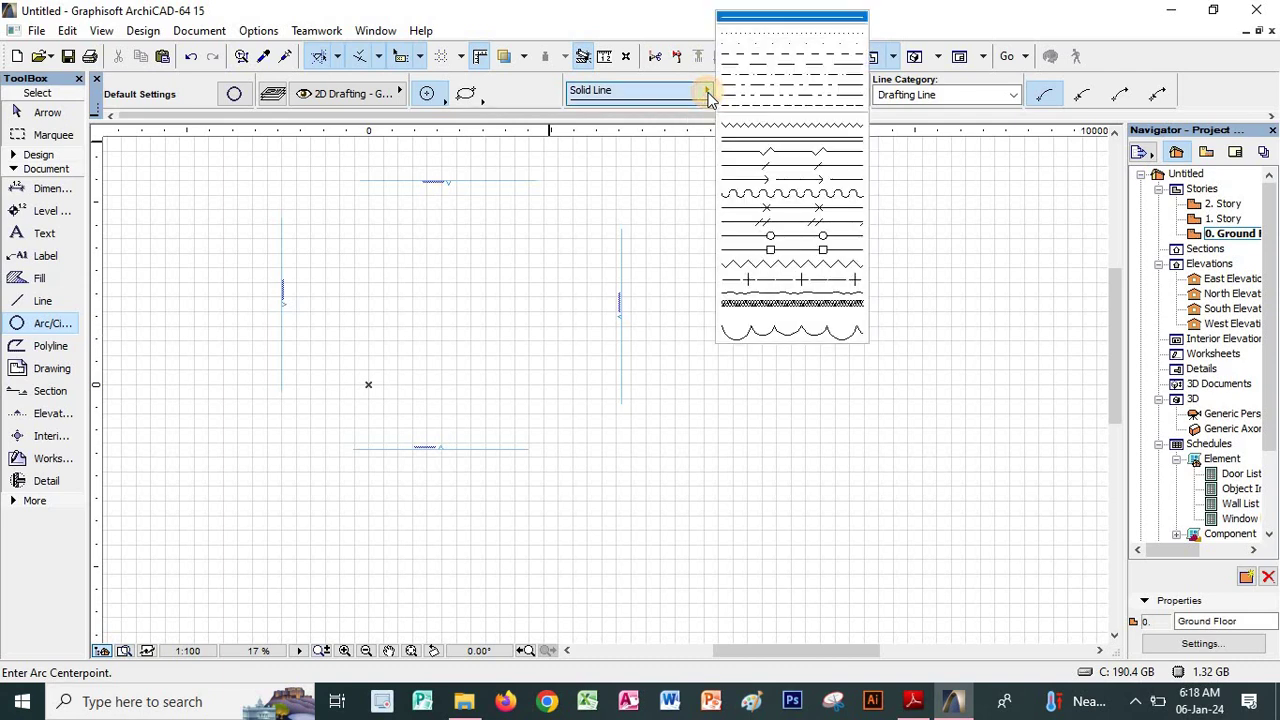
click(446, 105)
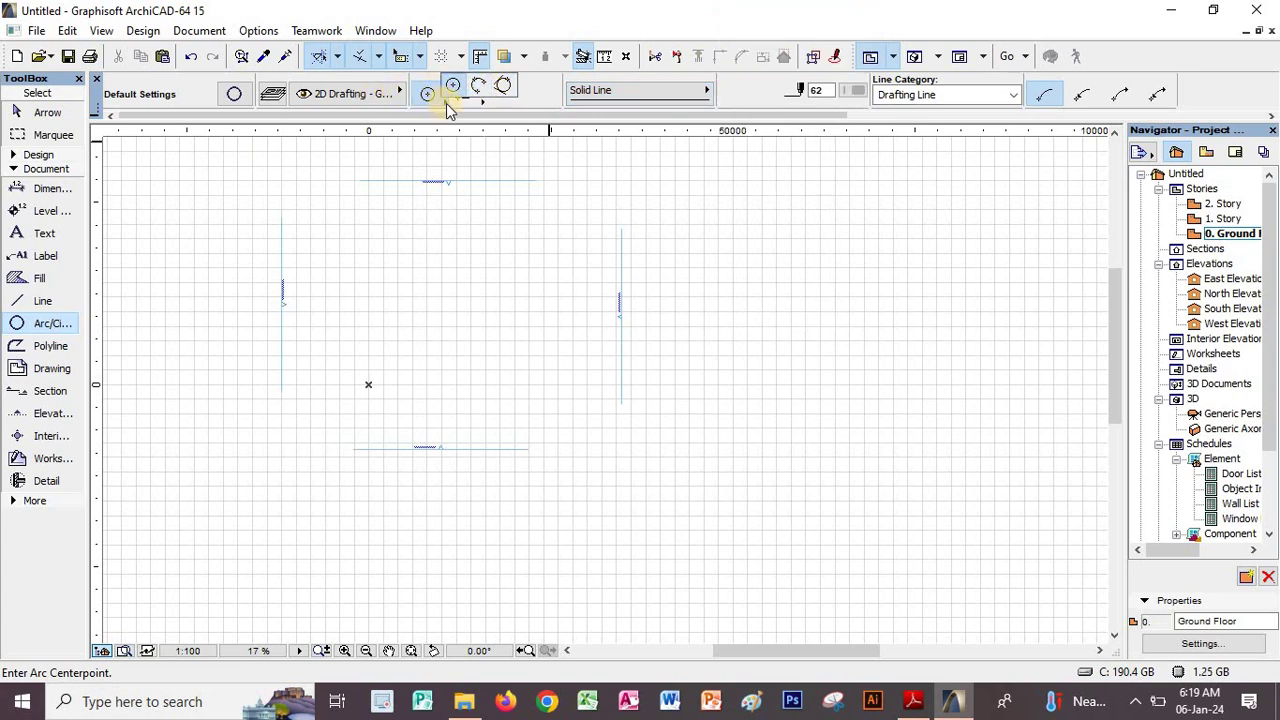
click(446, 106)
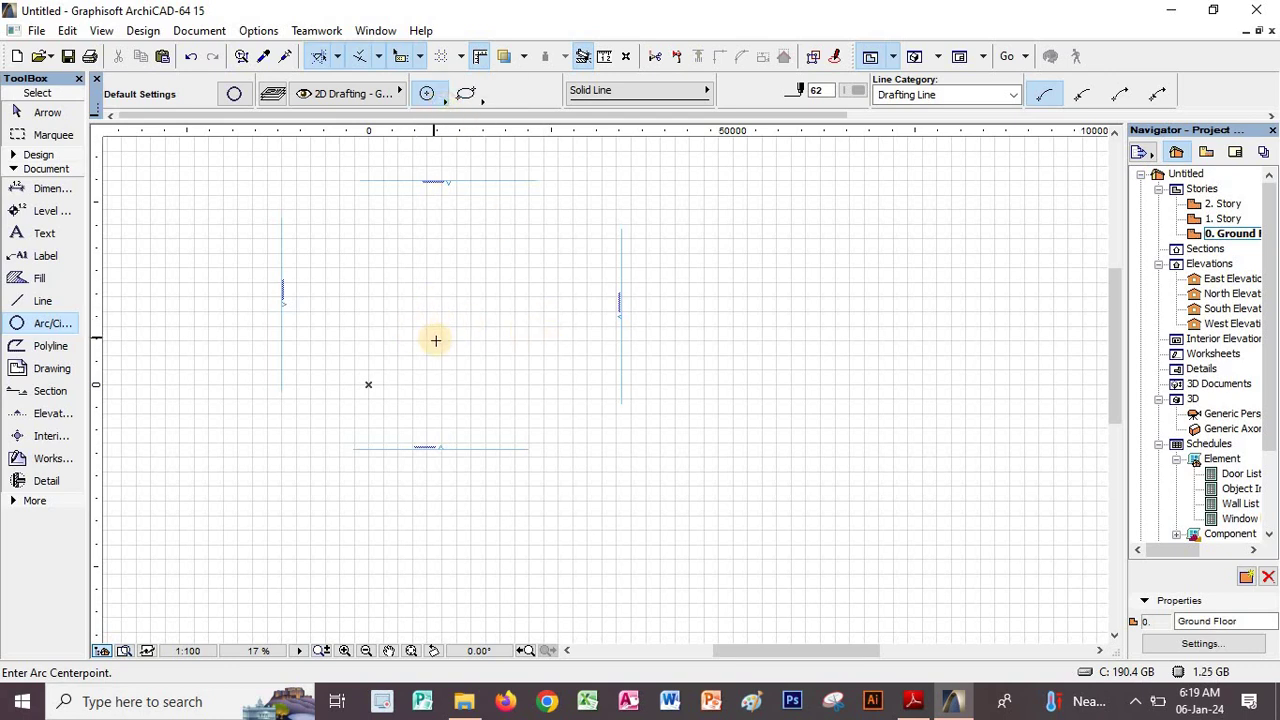
click(435, 340)
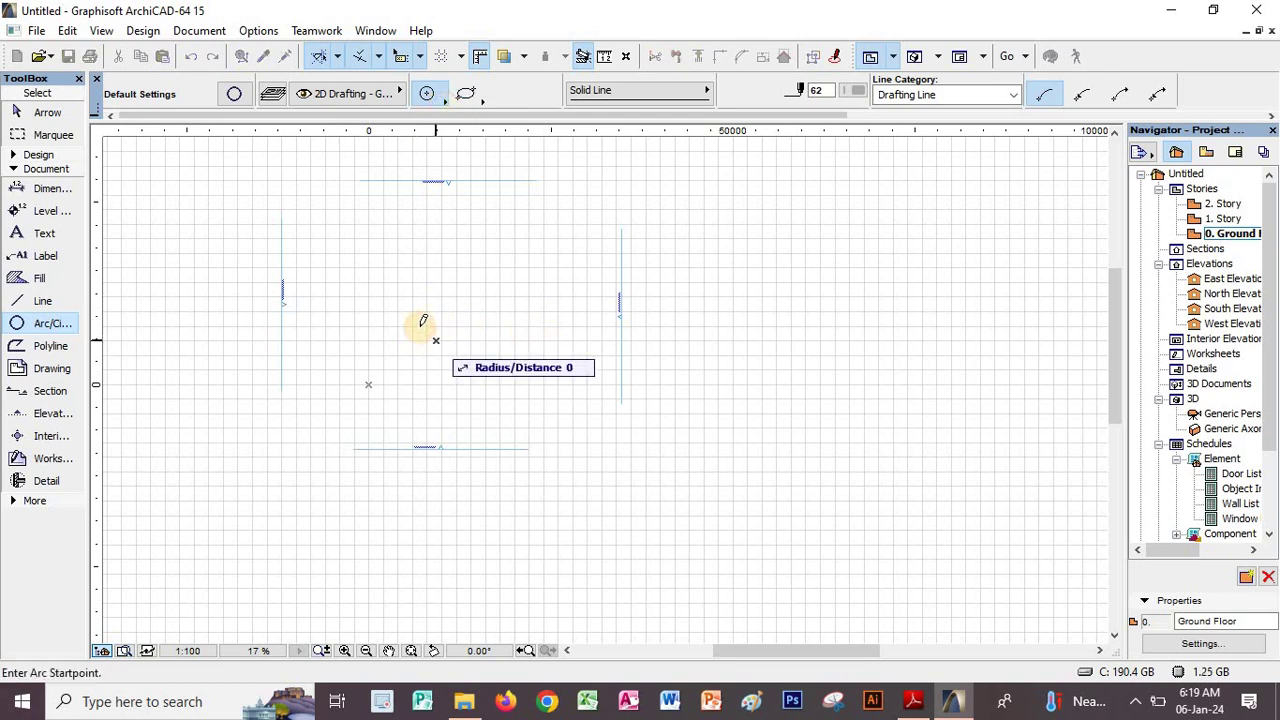
click(399, 234)
click(543, 315)
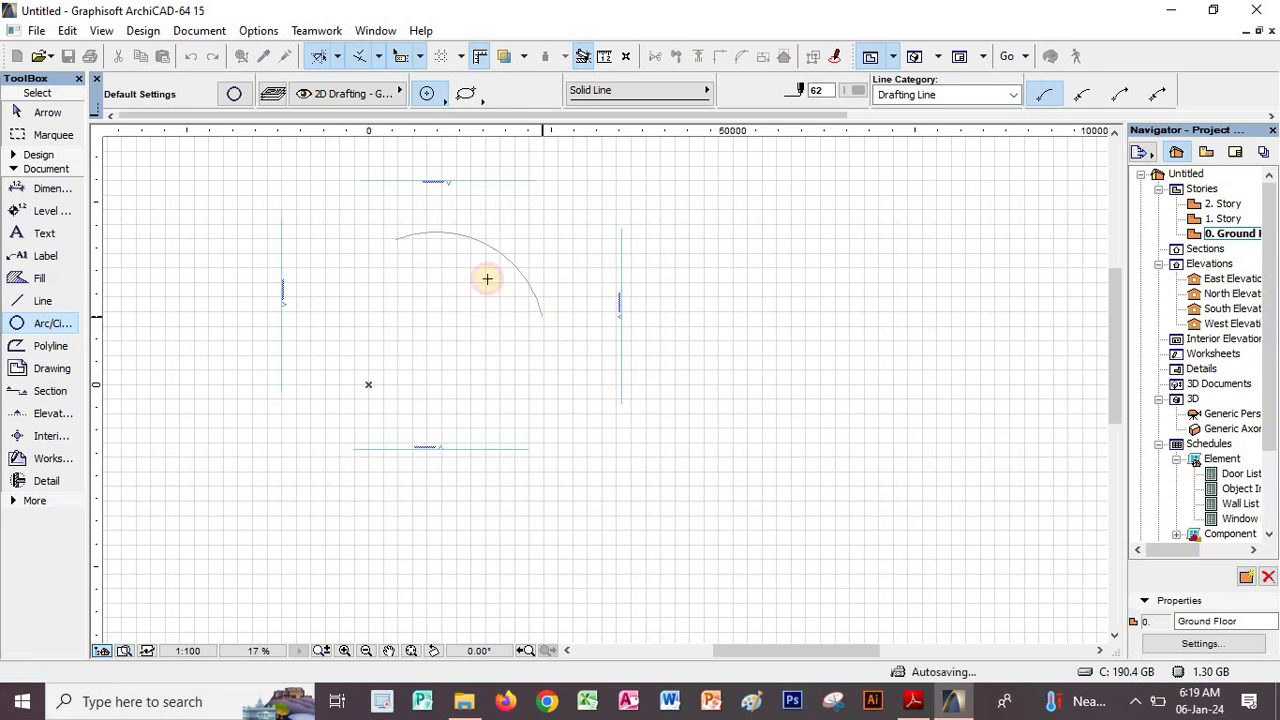
Draw a full circle enclosing the arc by centre point and radius, ending it at its own start point
click(439, 312)
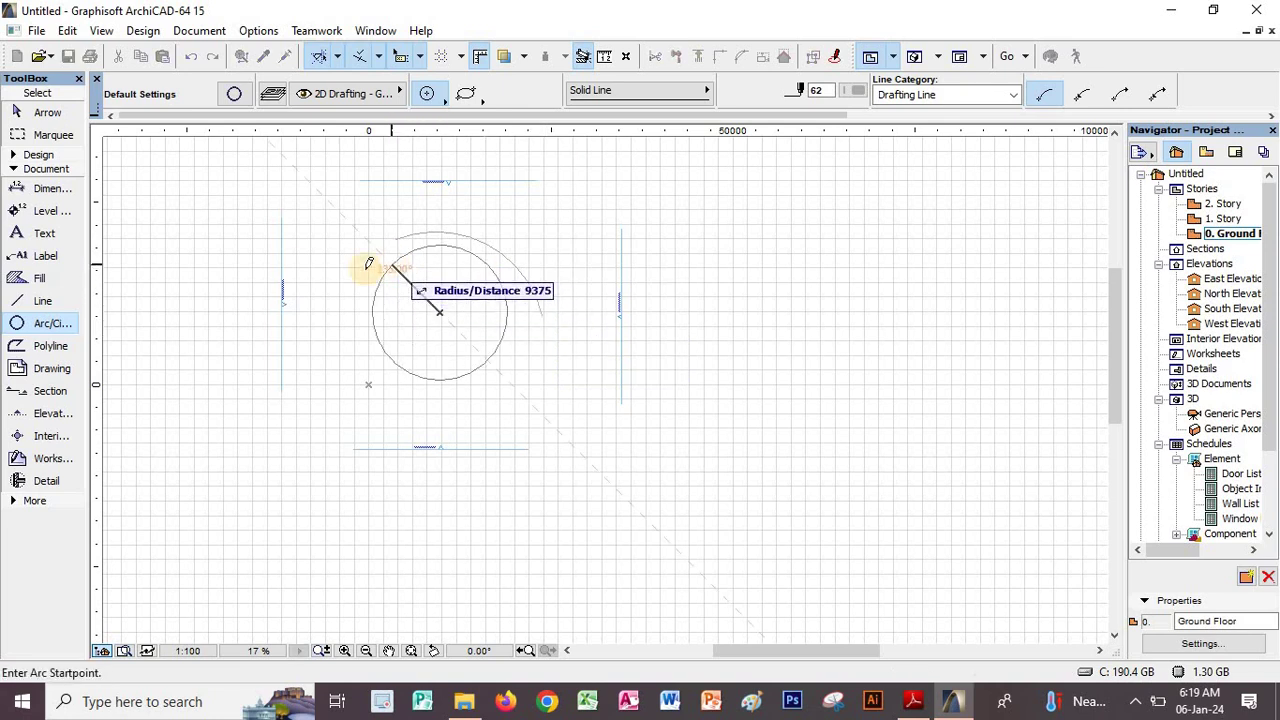
click(351, 224)
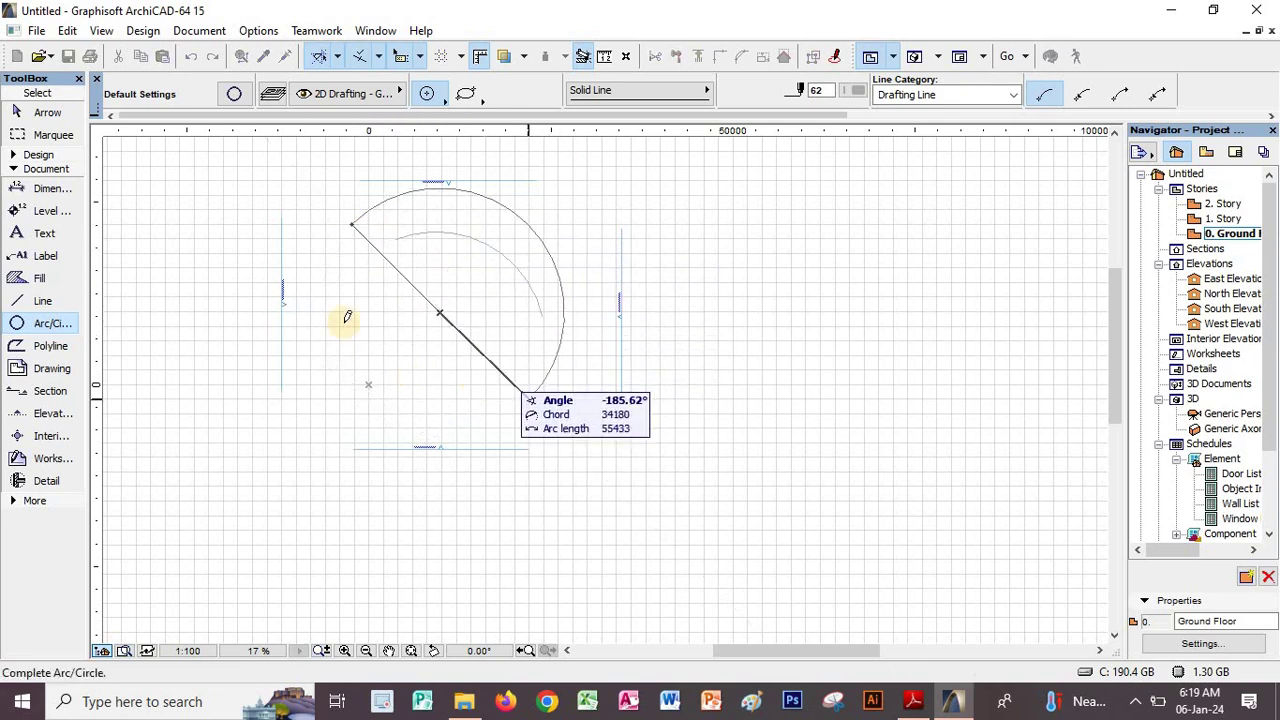
click(352, 222)
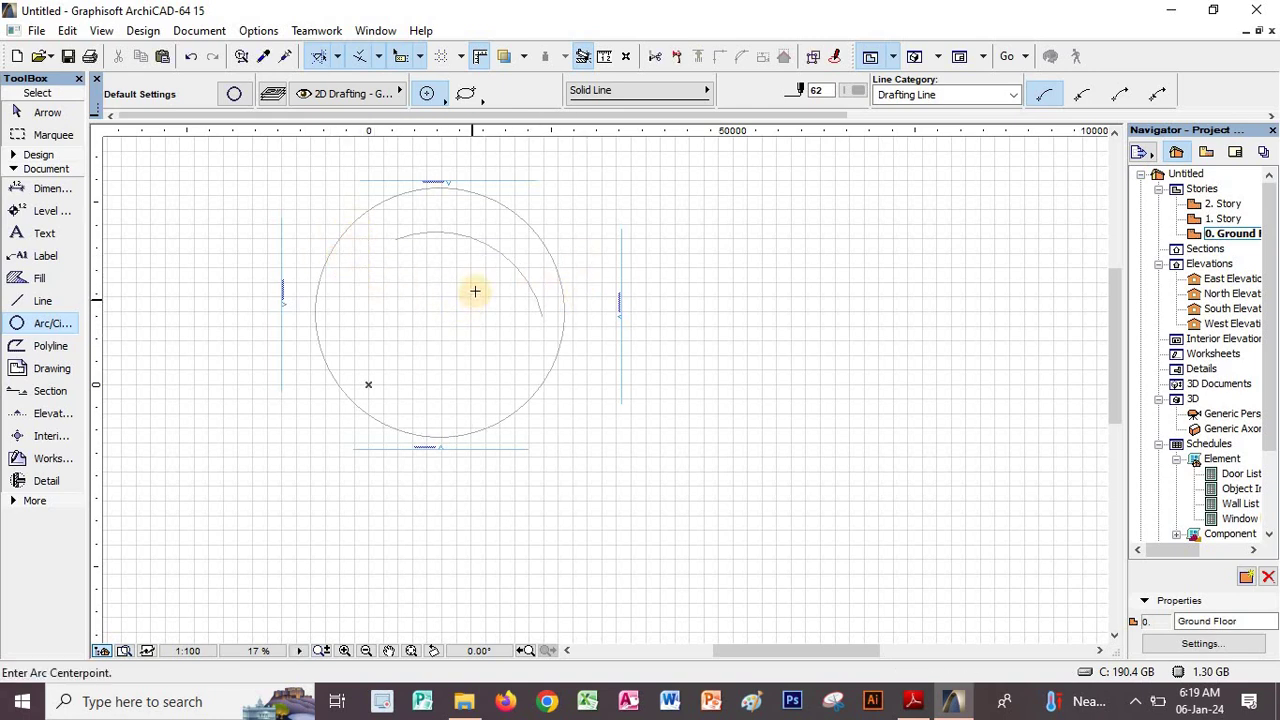
Delete the arc and the surrounding circle from the floor plan
click(46, 112)
click(472, 245)
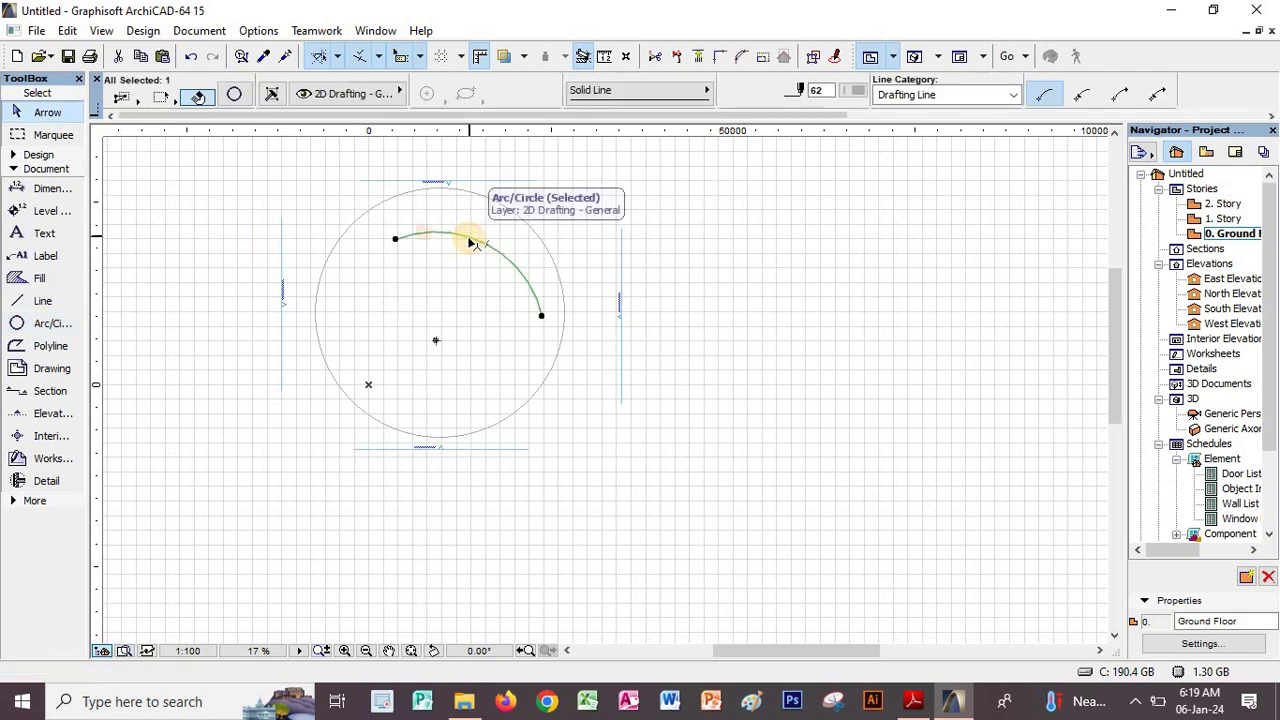
key(Delete)
click(524, 252)
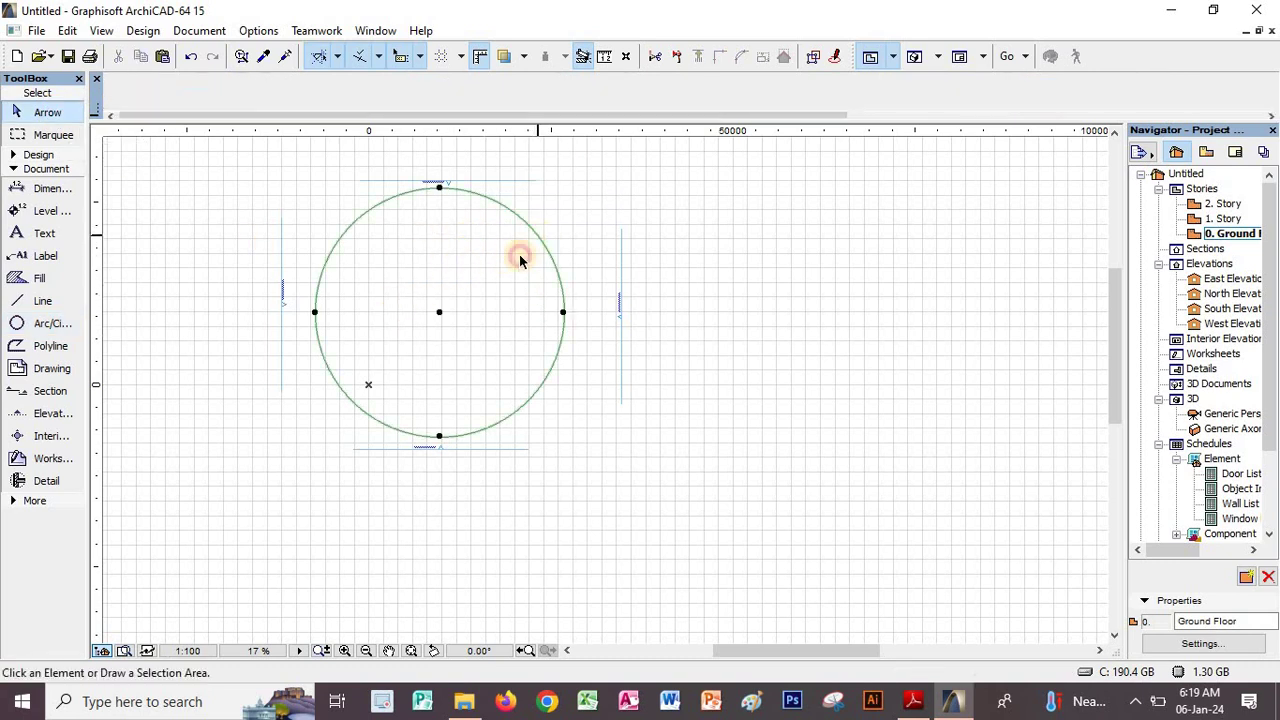
key(Delete)
Return to the Adobe Reader notes and read from the cursor shapes and line-drawing instructions through to the Co-ordinate entry – Tracker section
click(912, 701)
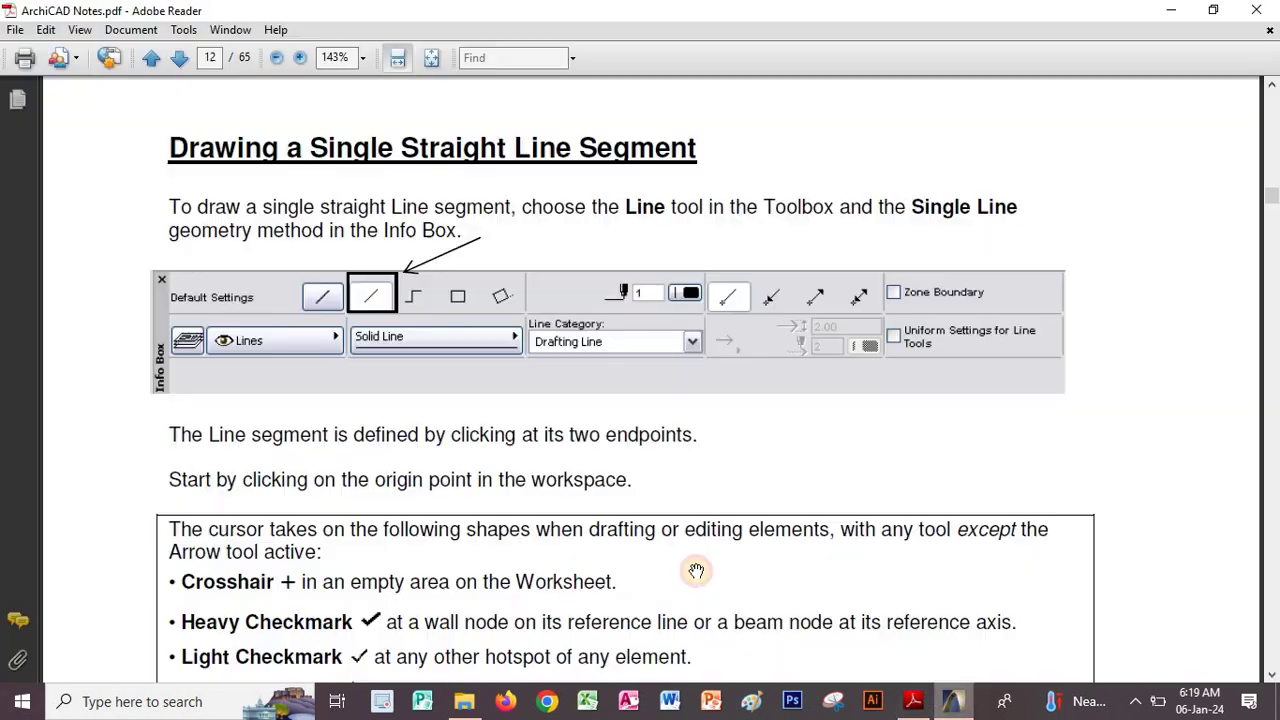
drag(672, 492, 686, 229)
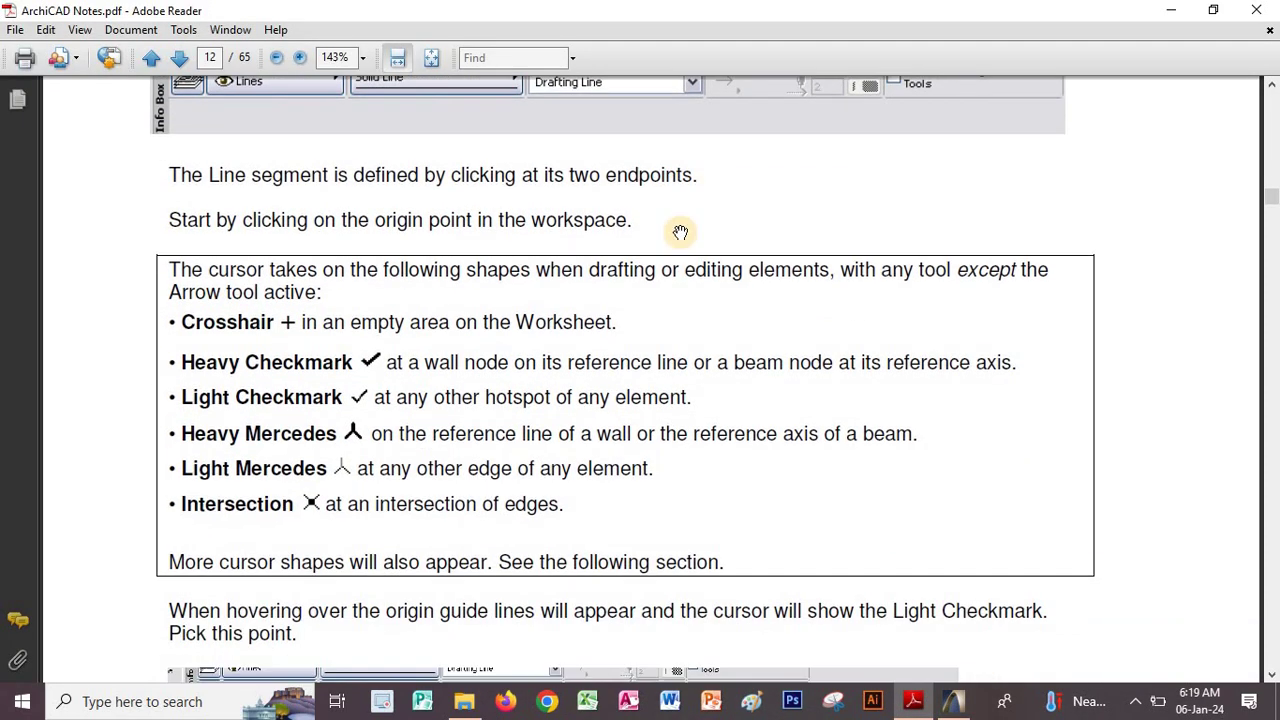
drag(677, 417, 688, 190)
drag(701, 354, 697, 183)
drag(795, 365, 788, 185)
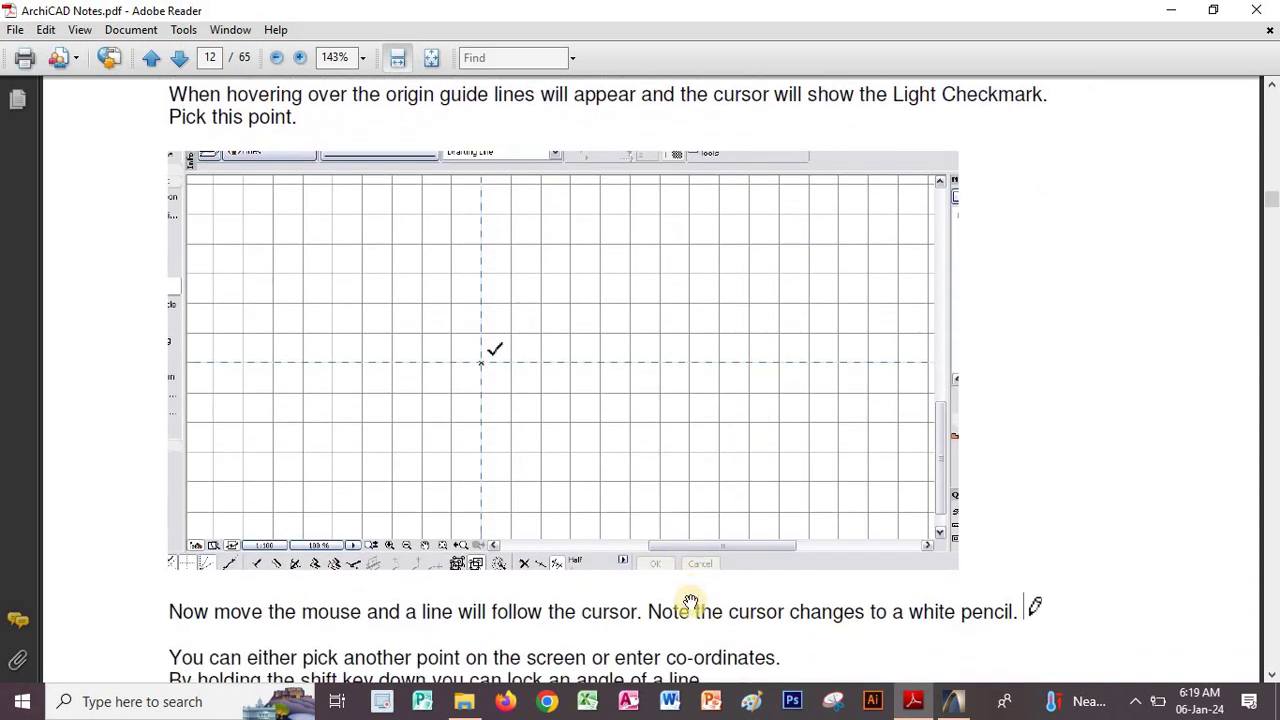
drag(693, 556, 686, 233)
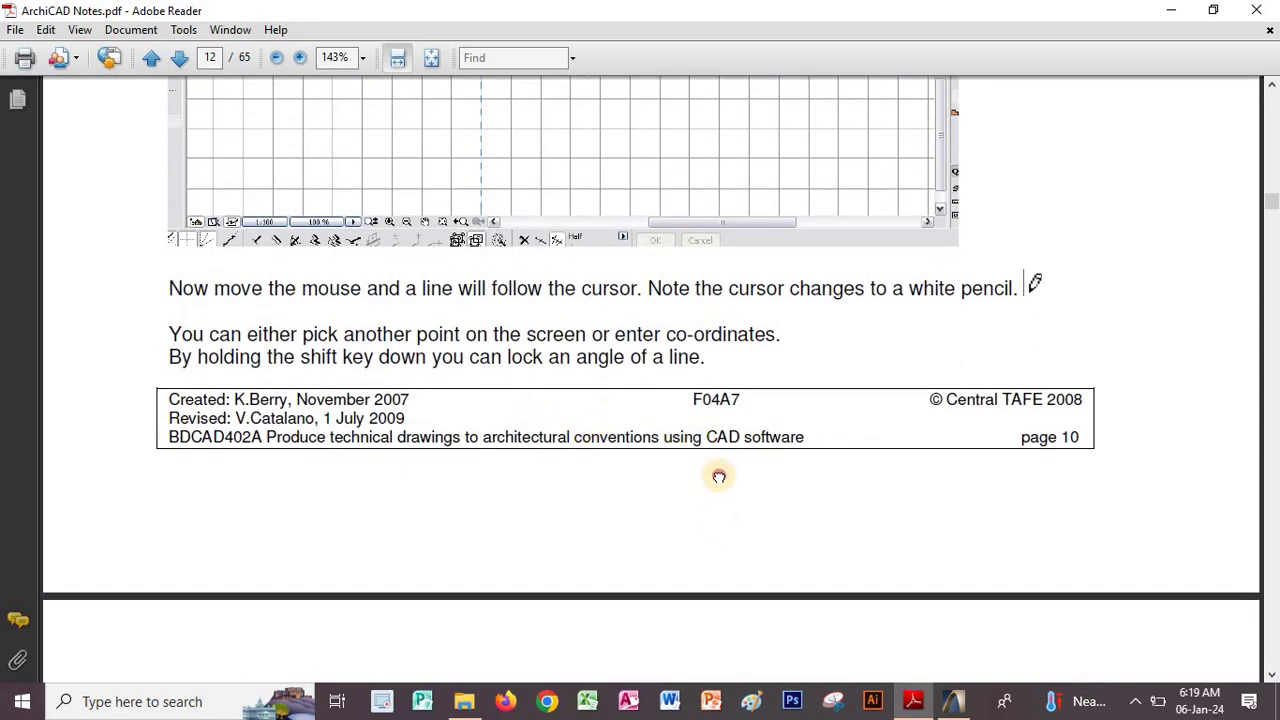
scroll(720, 477, down, 5)
scroll(699, 500, down, 5)
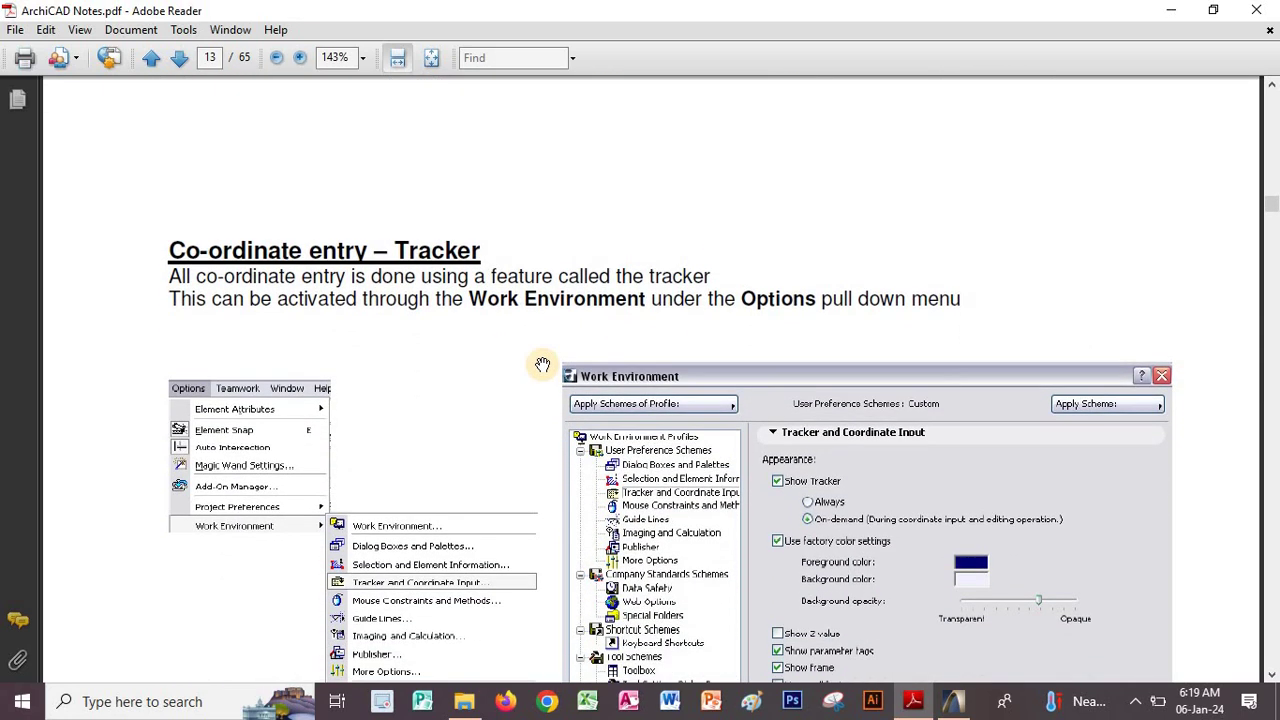
drag(484, 333, 483, 303)
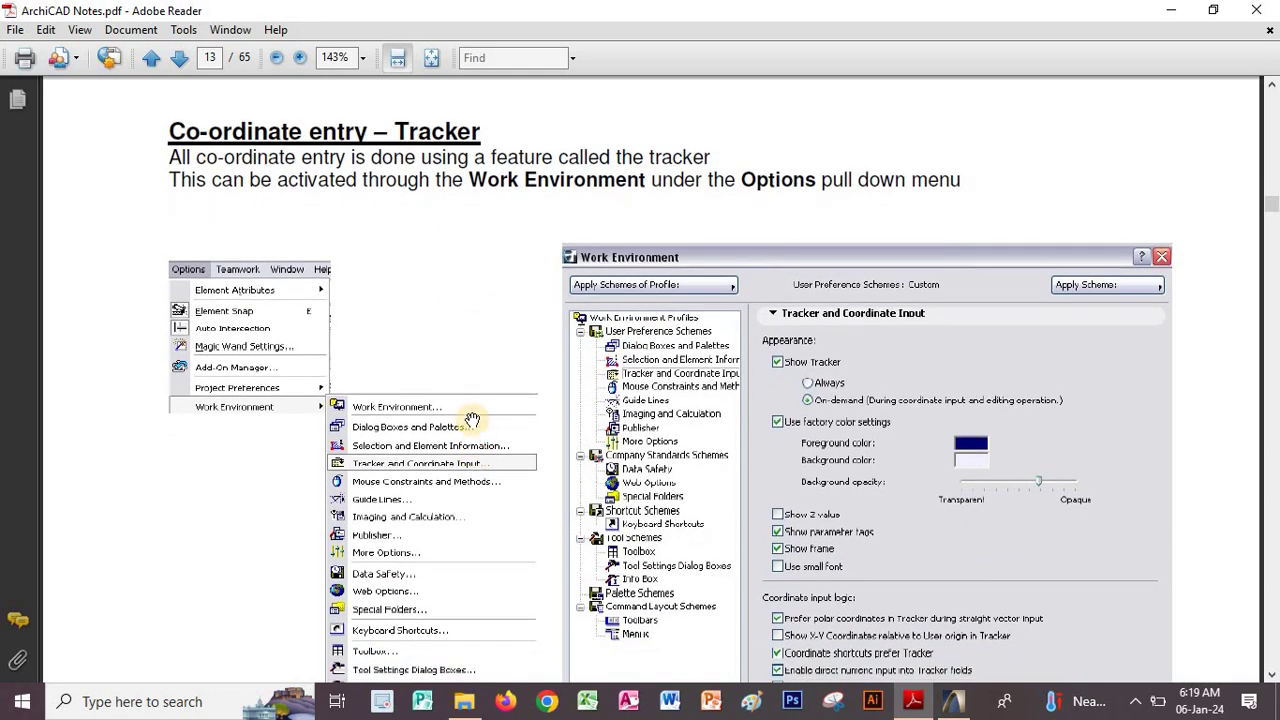
mouse_move(433, 374)
mouse_down()
mouse_move(433, 335)
mouse_move(425, 355)
mouse_up()
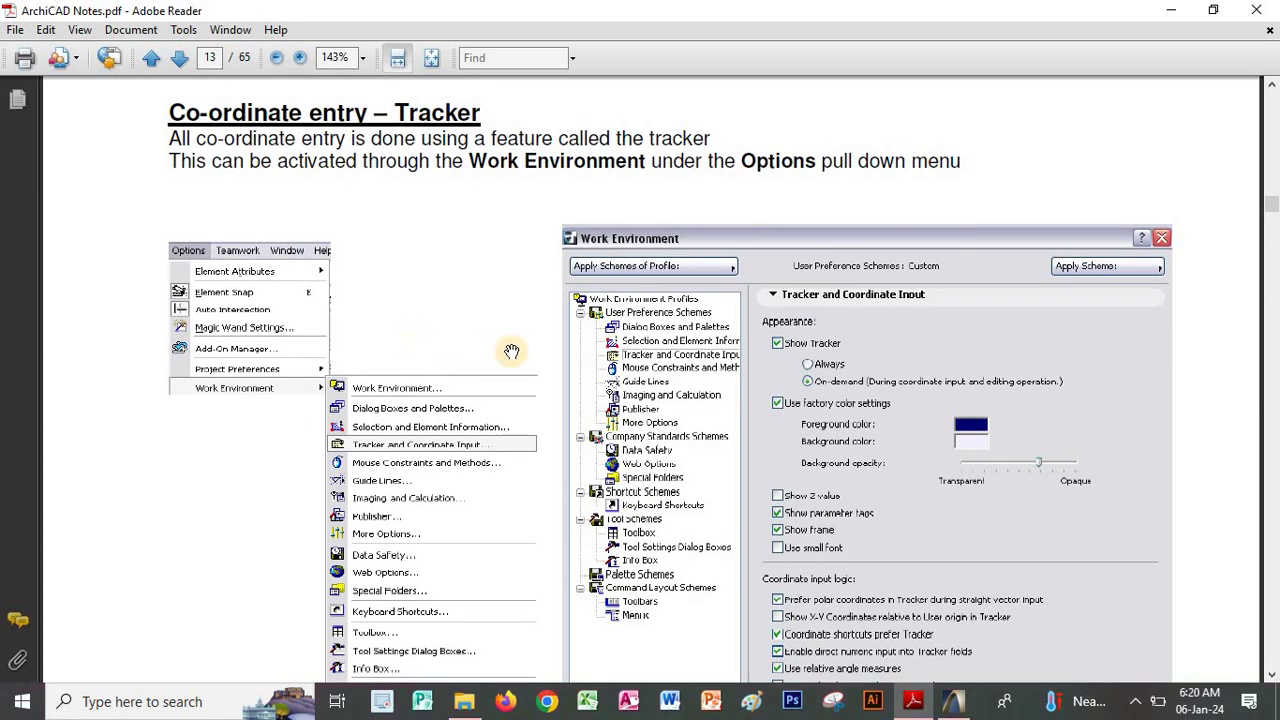
Switch to ArchiCAD and draw a line segment from the project origin with a tracker distance of 20000 and an angle of 45°
click(953, 704)
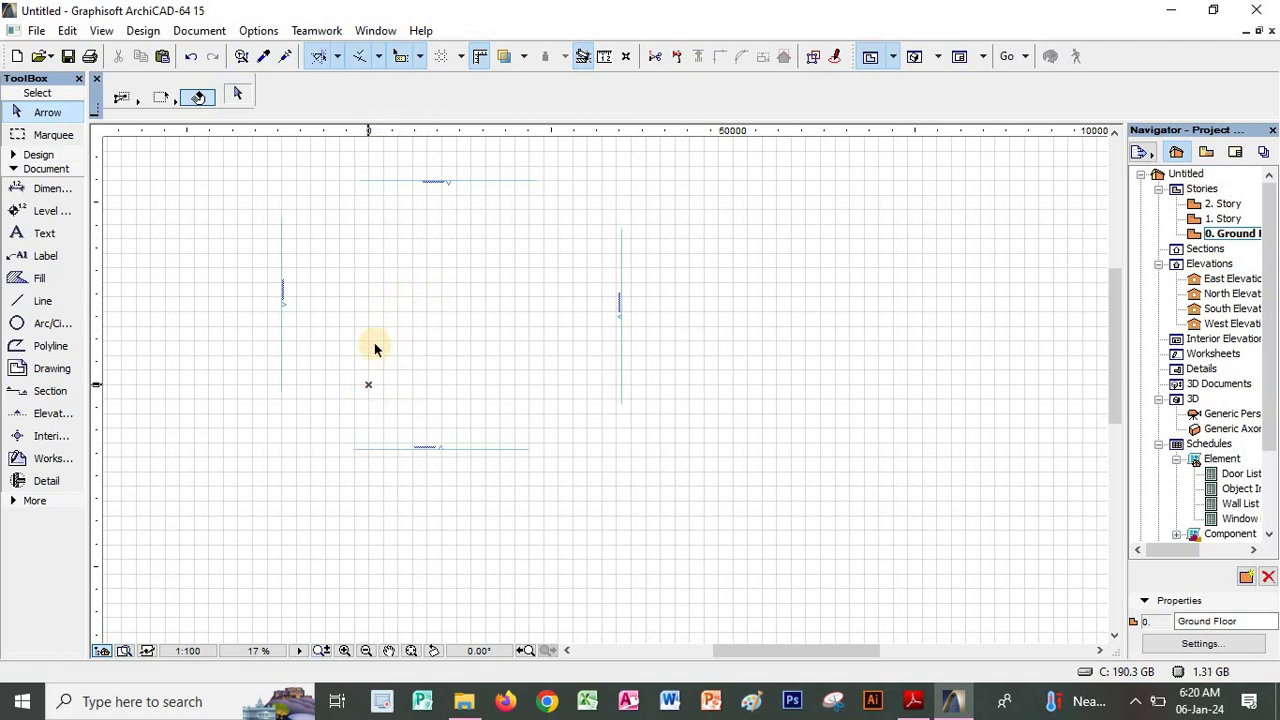
click(40, 301)
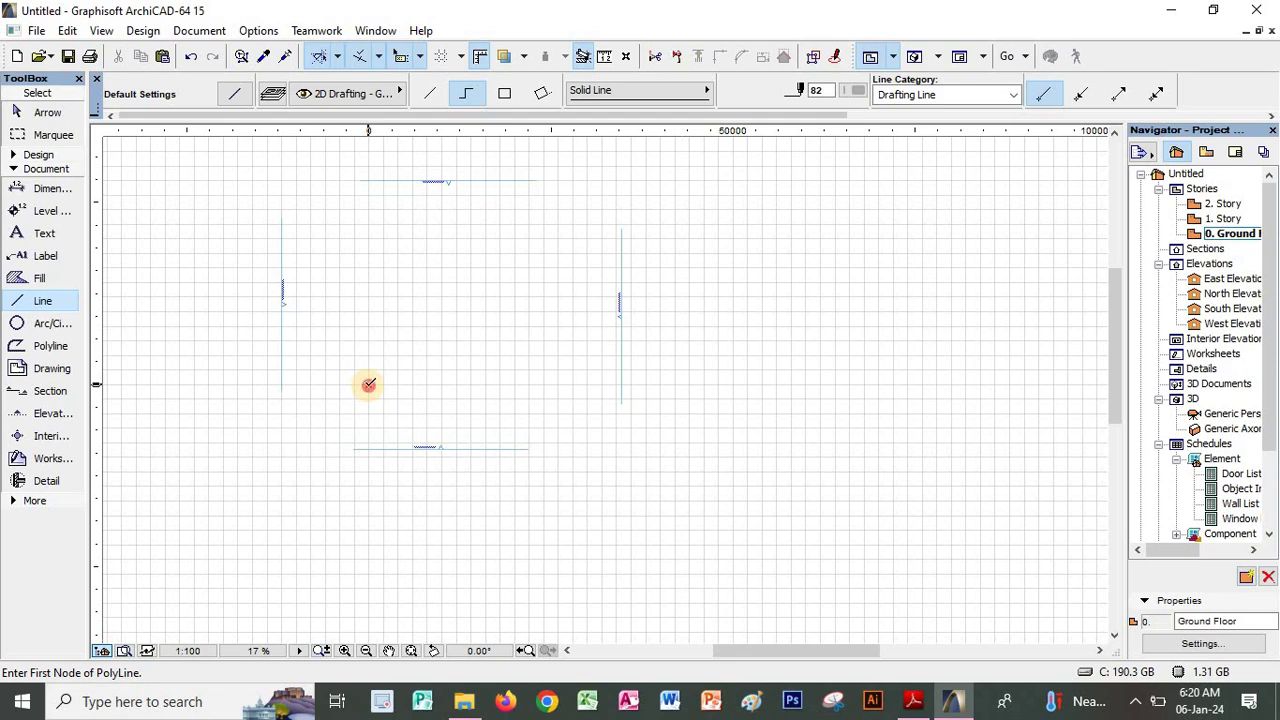
click(369, 384)
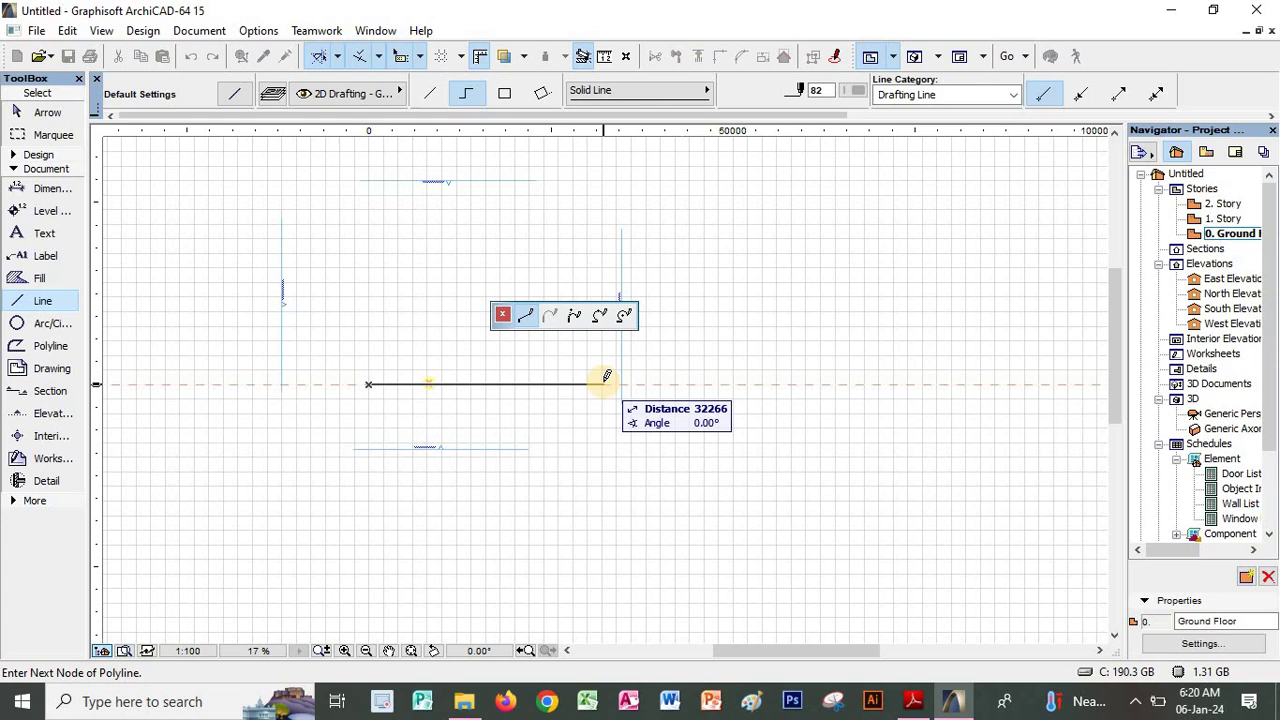
key(Tab)
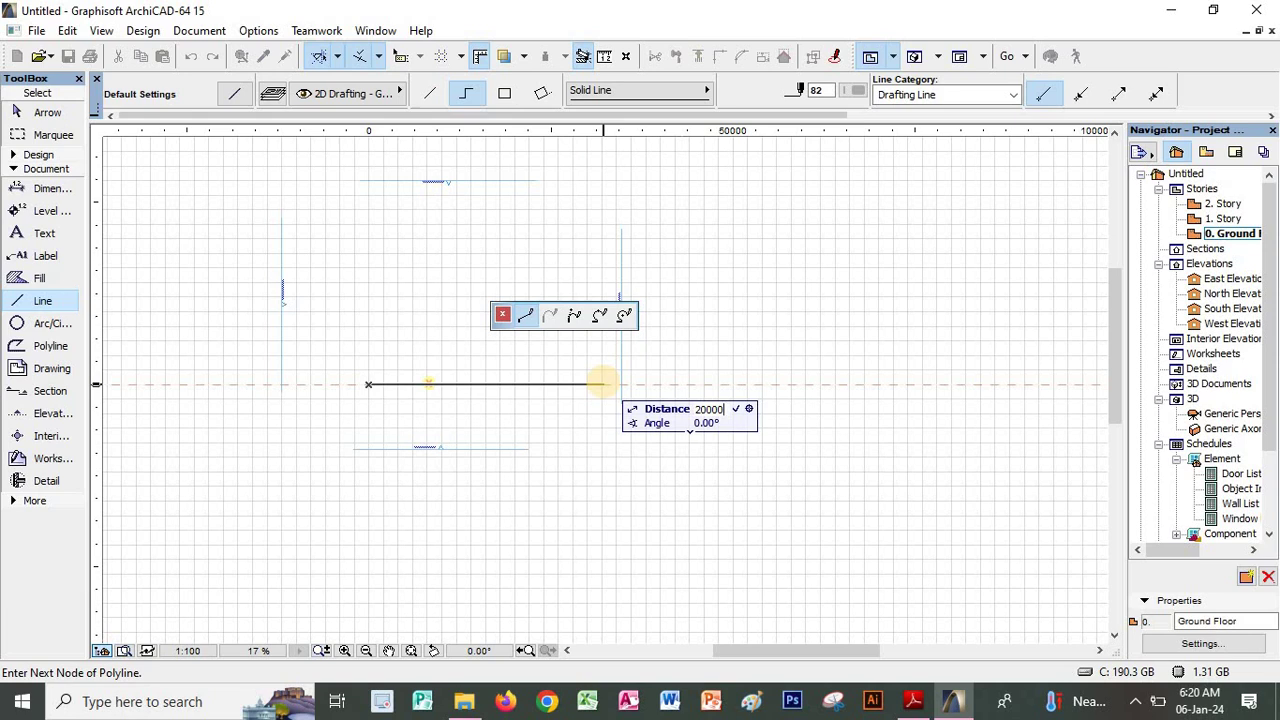
key(Tab)
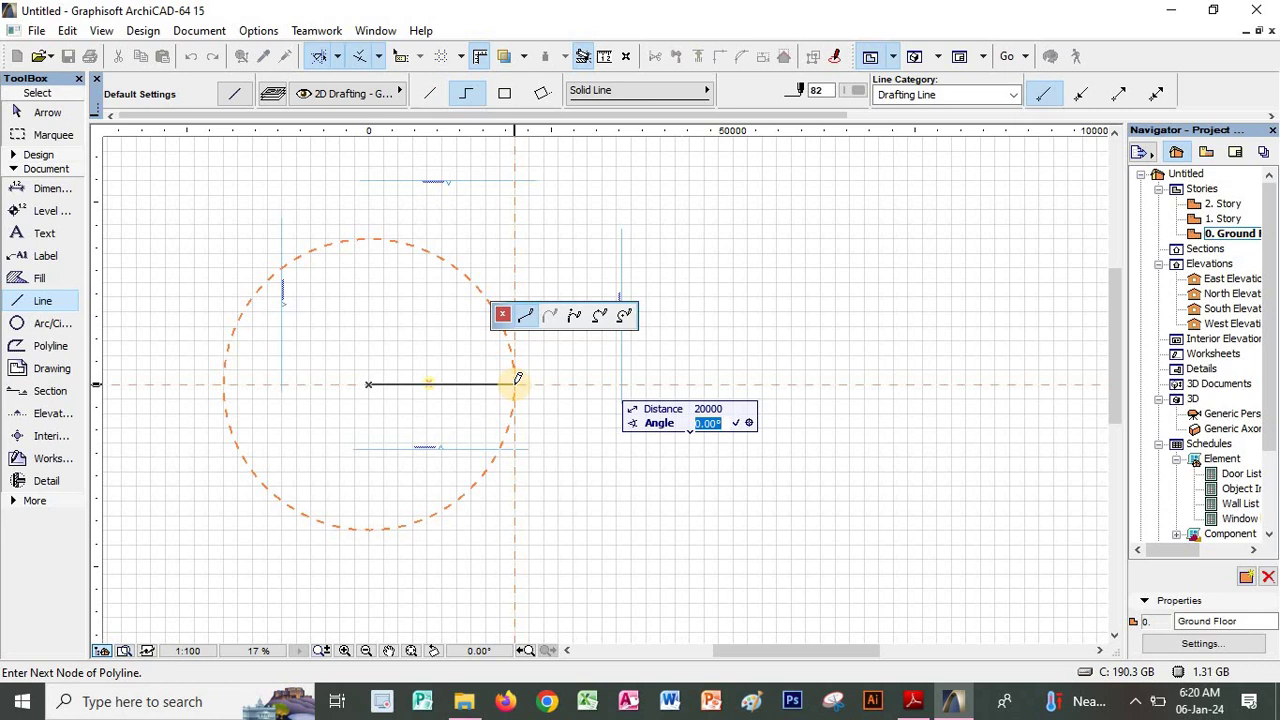
text(4)
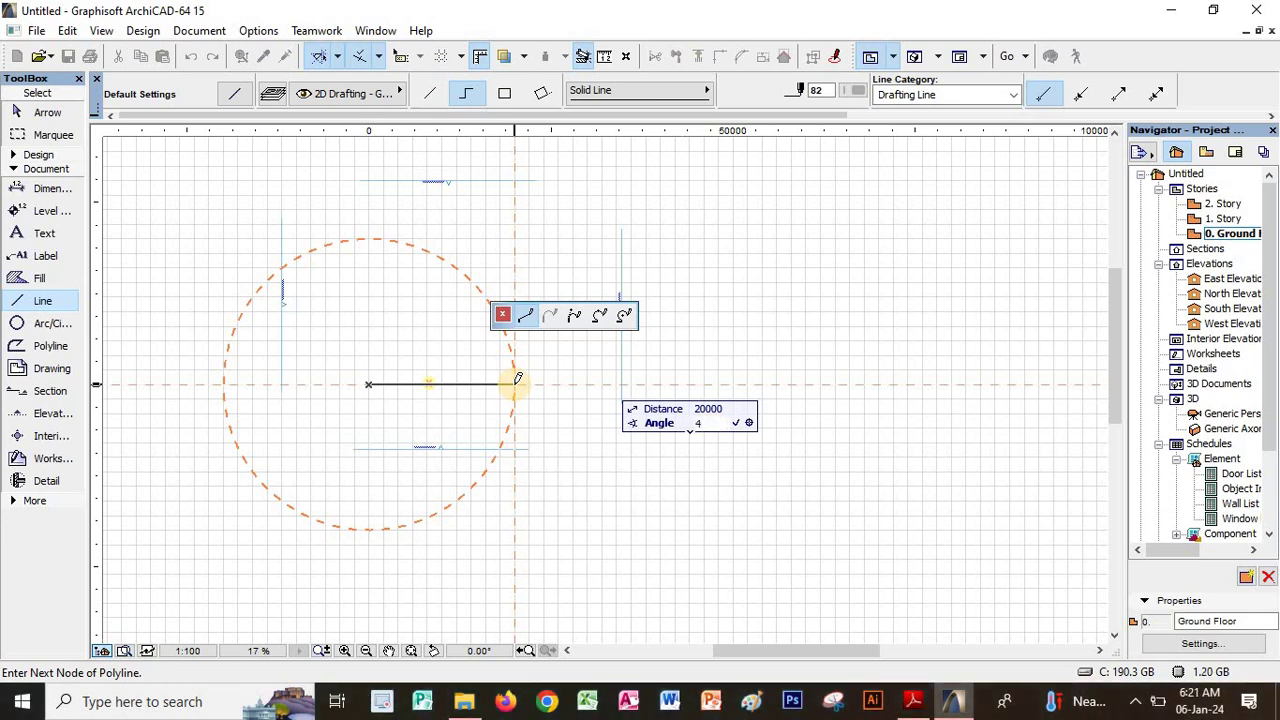
text(5)
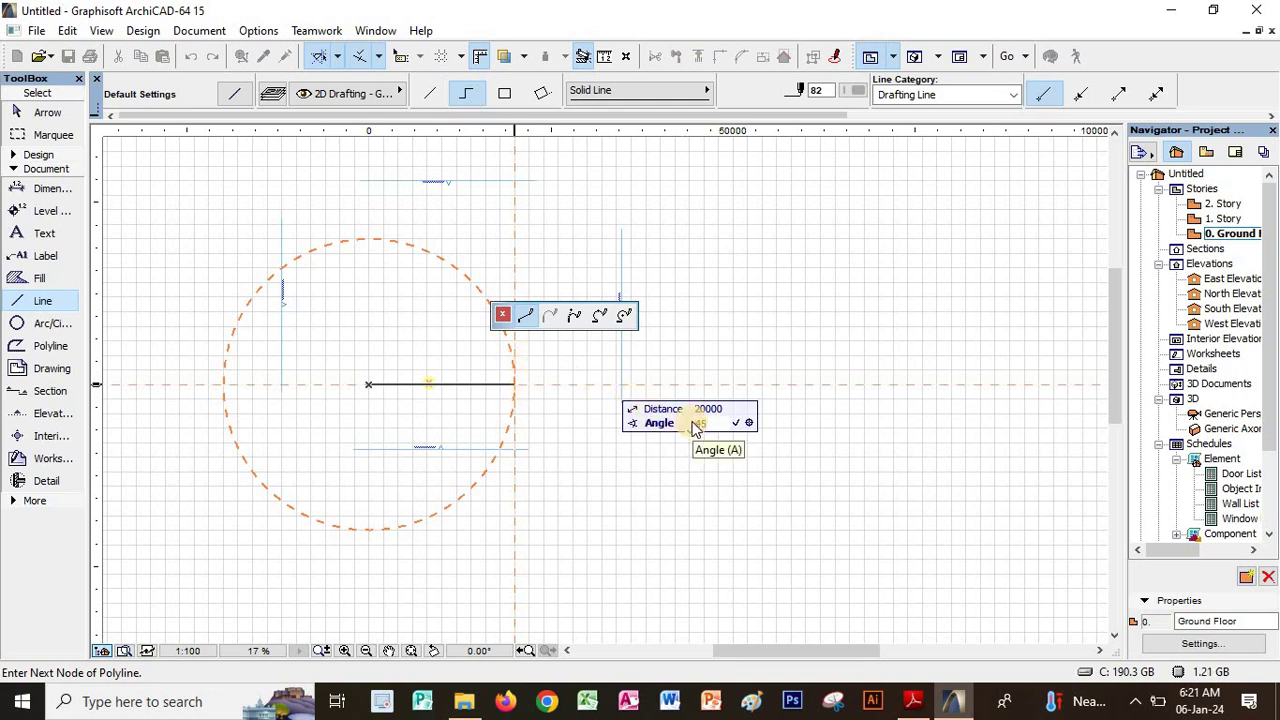
key(Return)
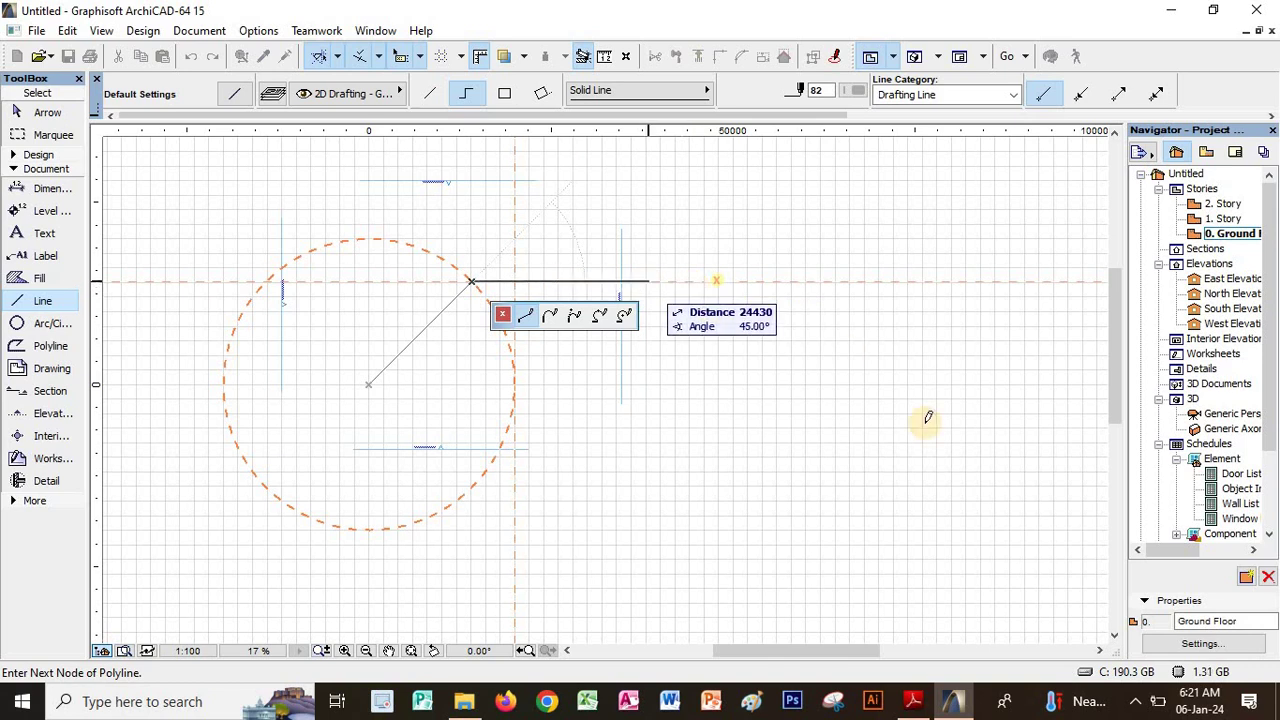
Check the tracker instructions in the Adobe Reader notes, and review ArchiCAD's Tracker and Coordinate Input settings with Show Tracker set to On-demand
click(912, 701)
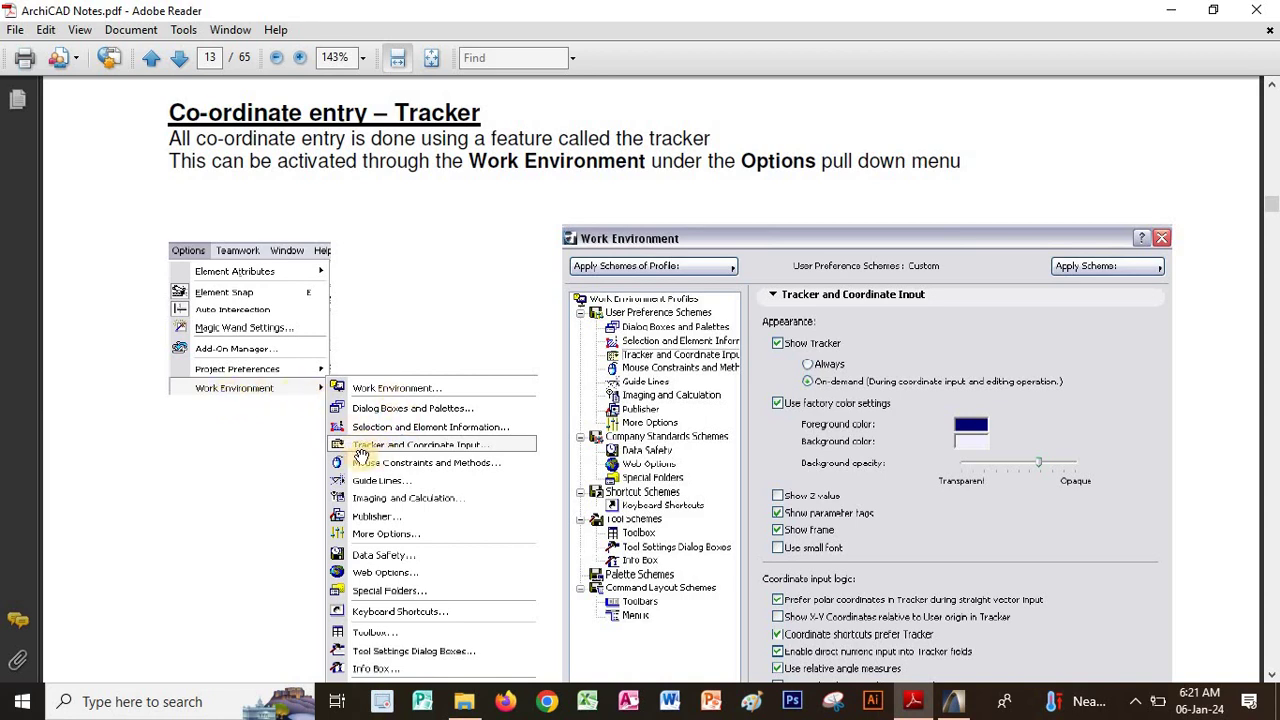
click(945, 704)
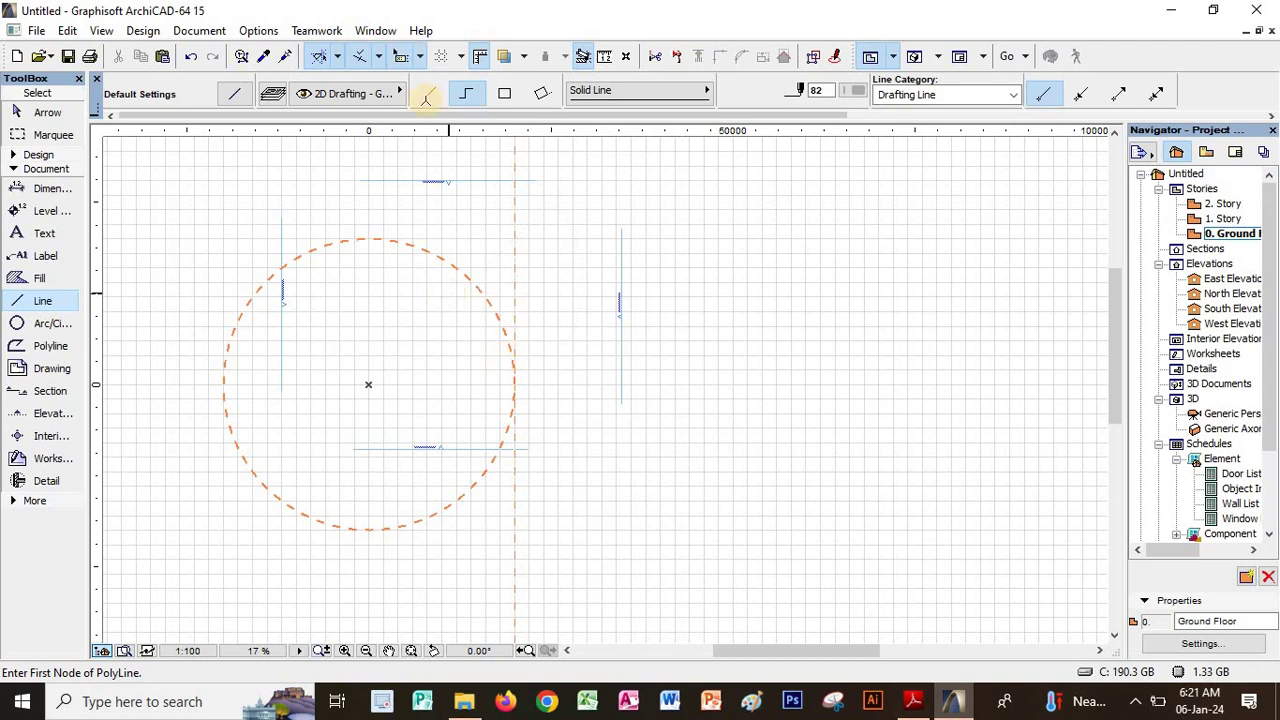
click(260, 32)
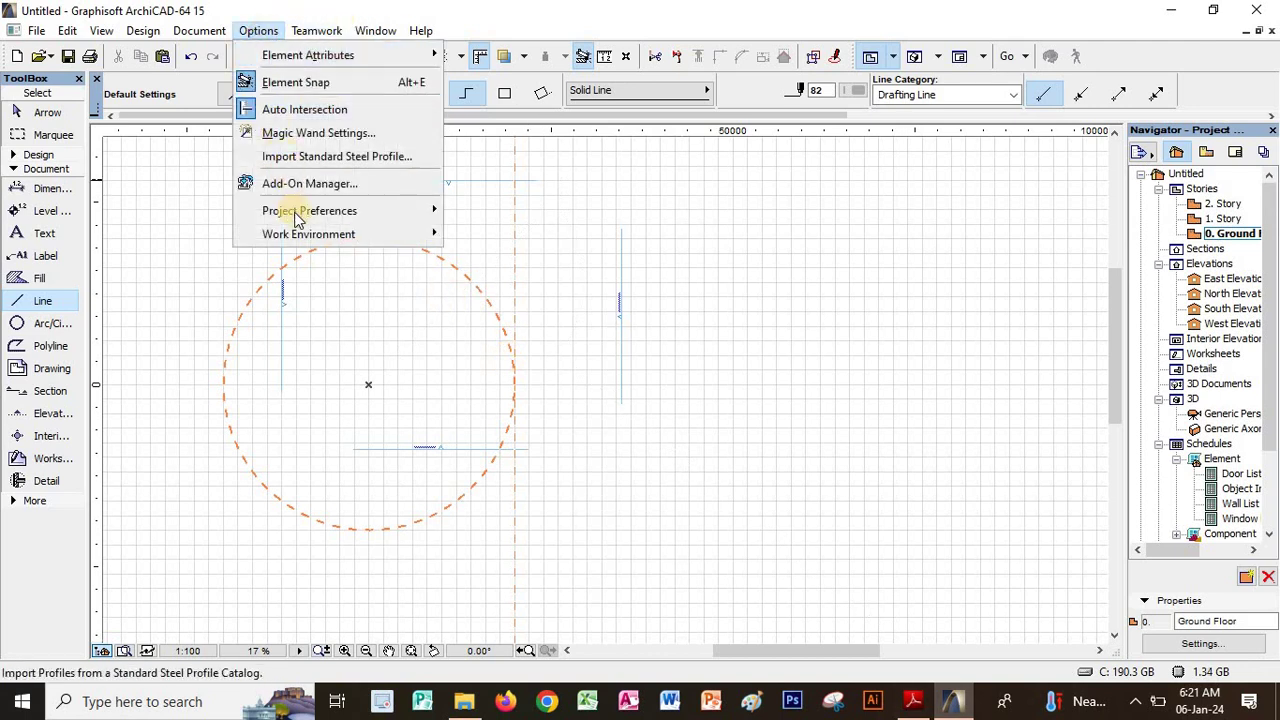
mouse_move(287, 236)
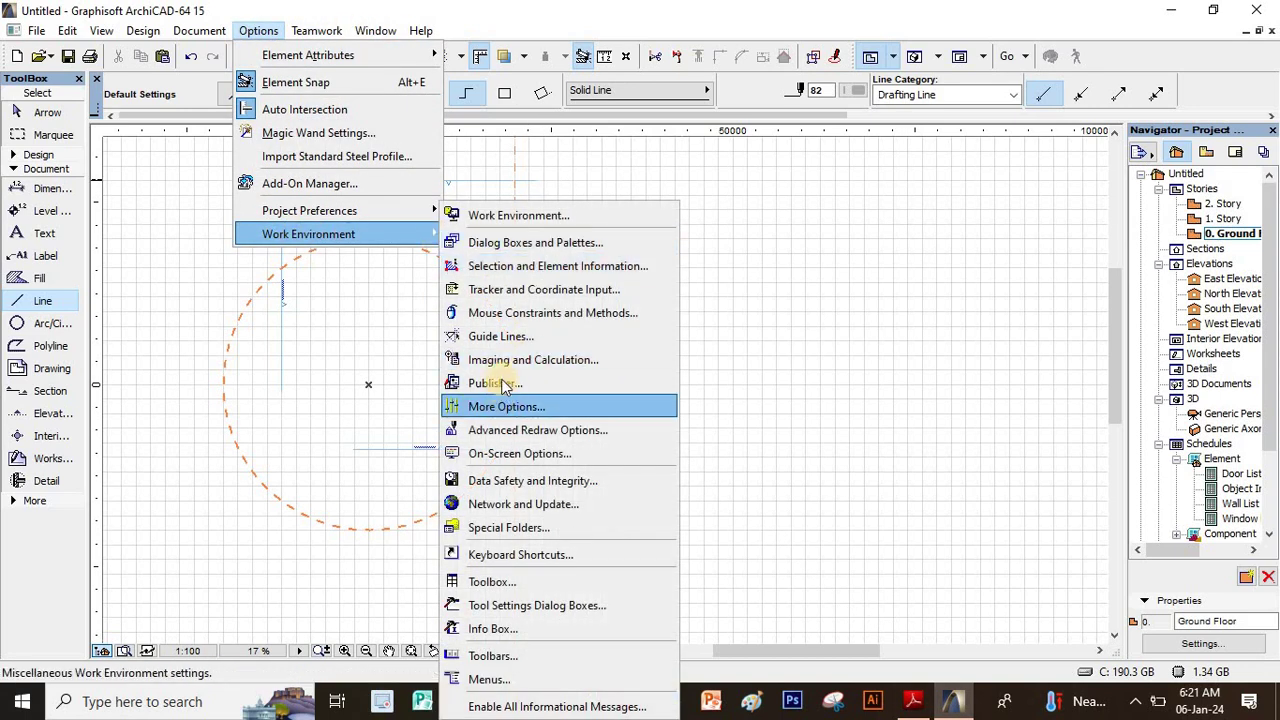
click(527, 288)
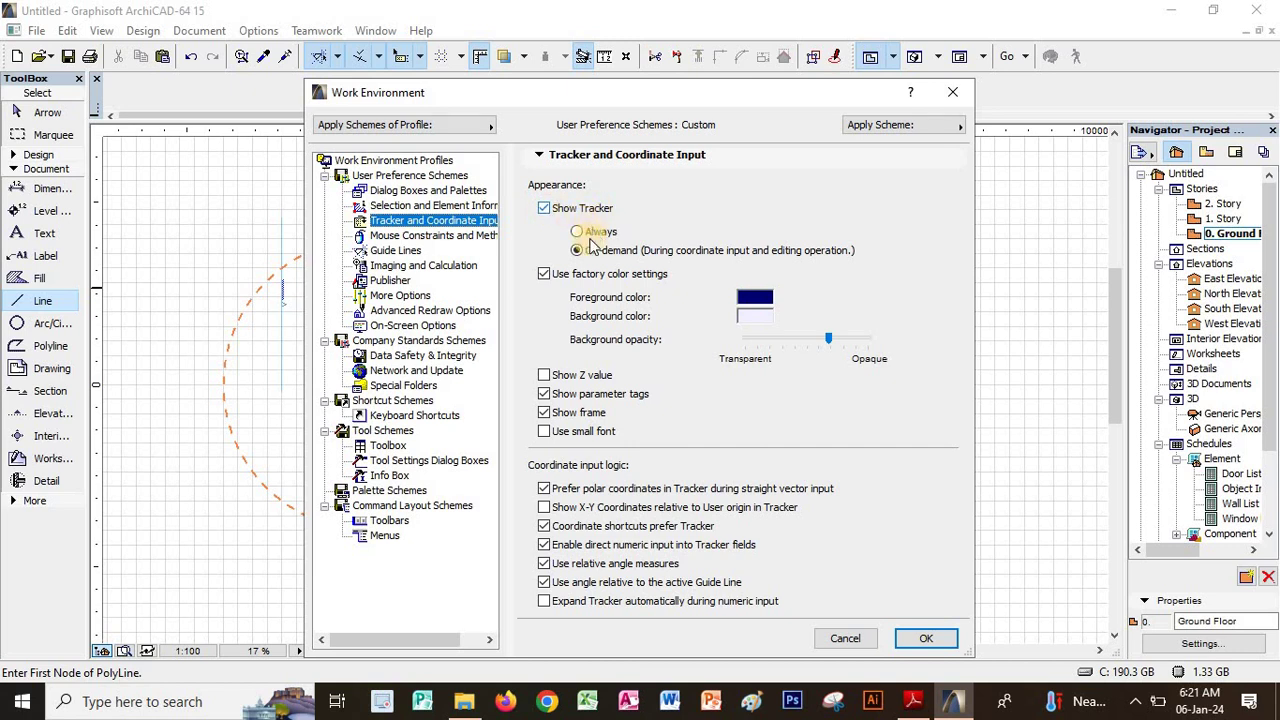
click(585, 256)
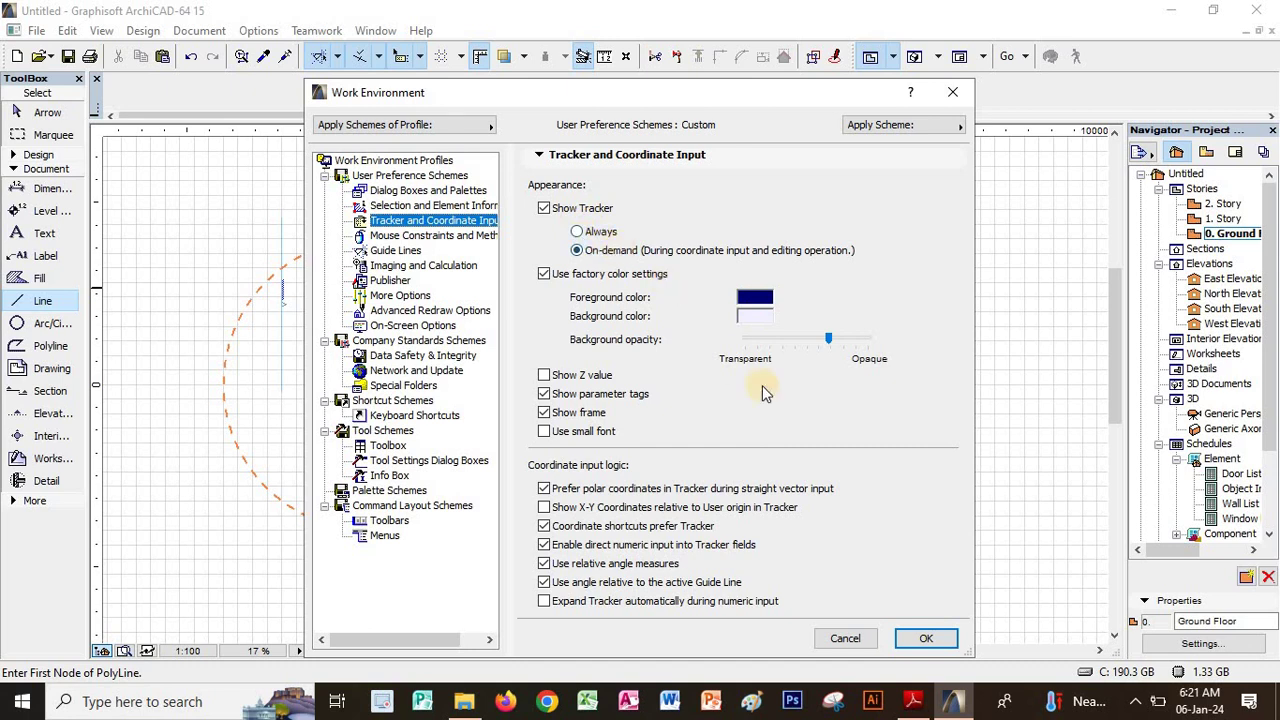
click(922, 638)
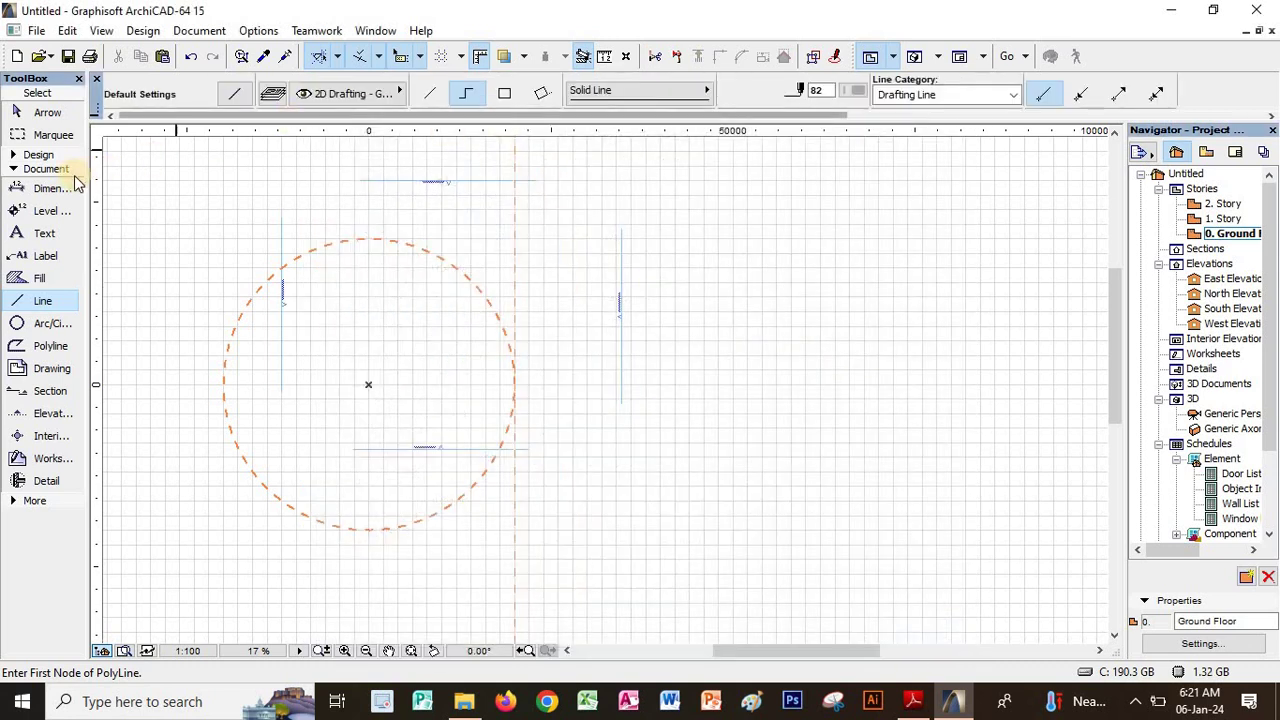
Activate the Wall tool and display the tracker with its X Coordinate value open for editing
click(16, 155)
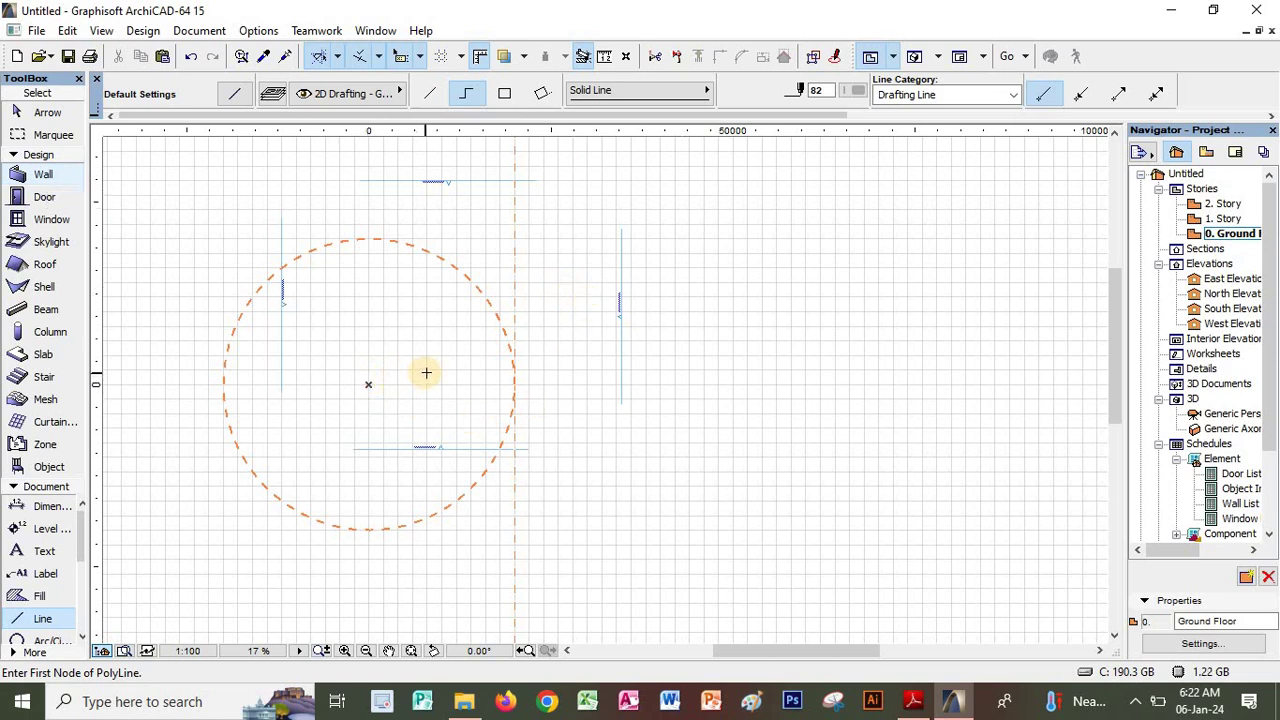
key(shift+w)
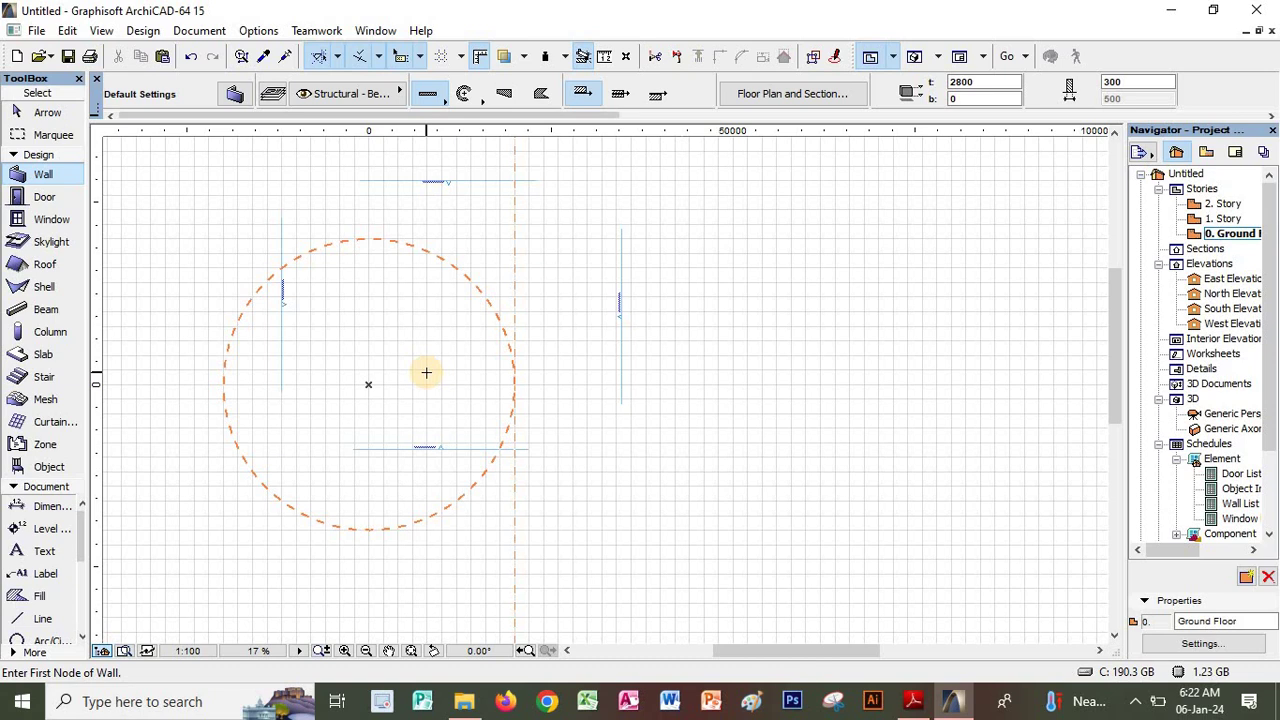
key(x)
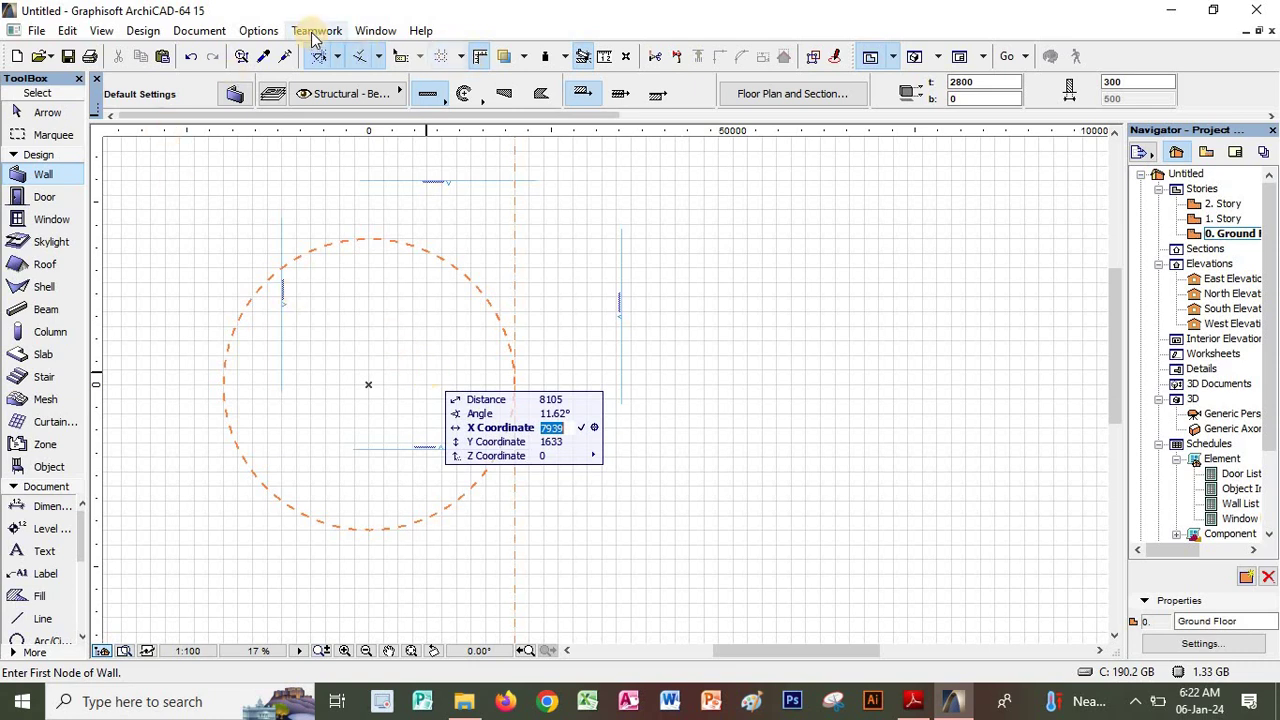
Set Show Tracker to Always in the Tracker and Coordinate Input work environment settings
click(258, 31)
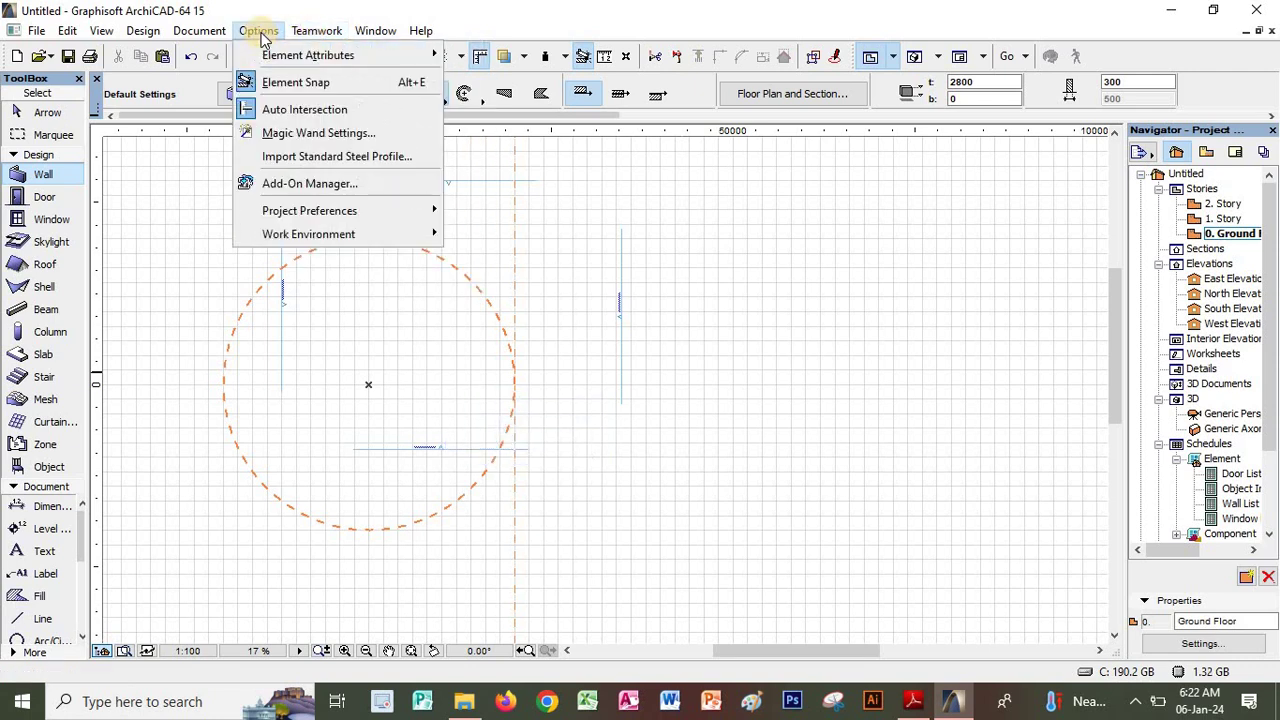
mouse_move(440, 234)
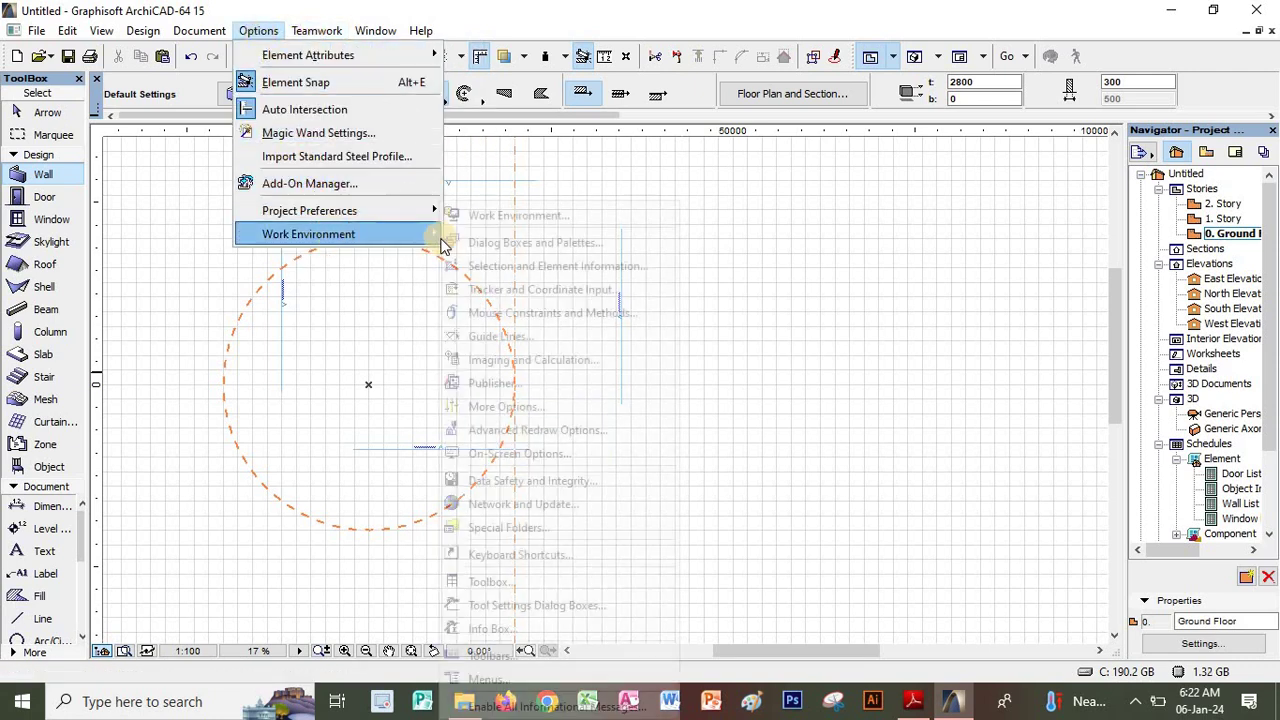
click(514, 289)
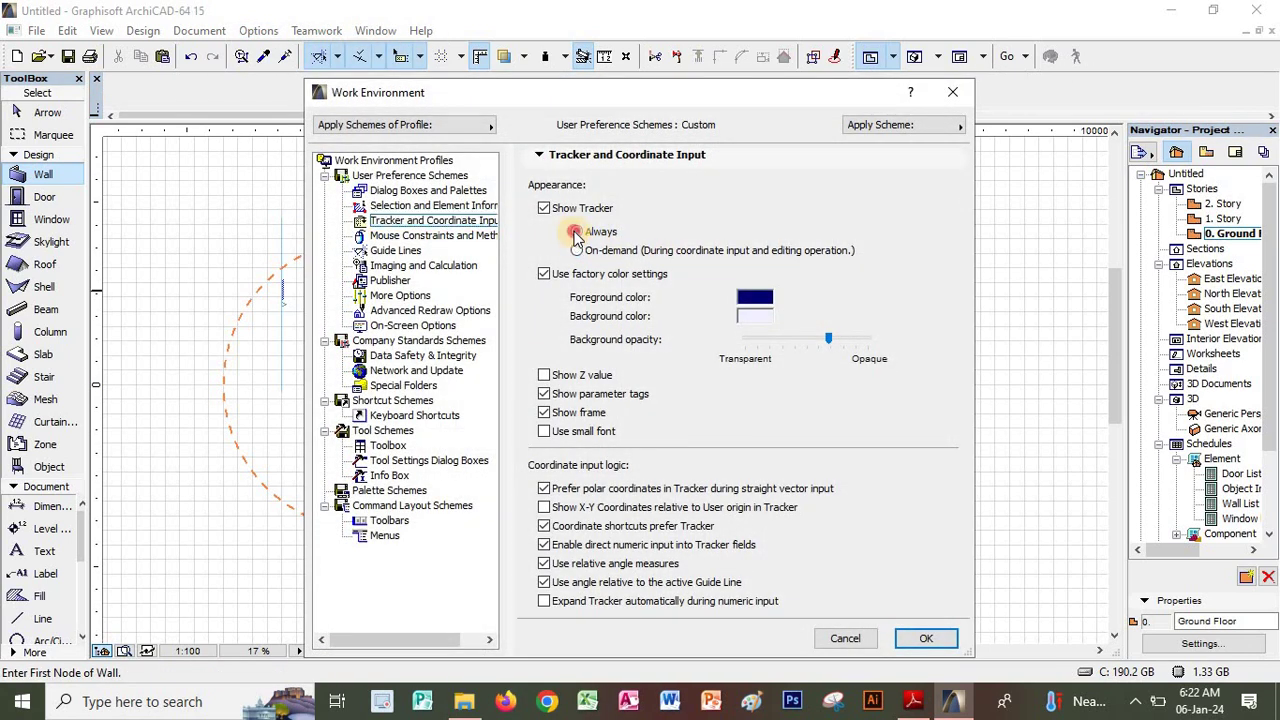
click(925, 638)
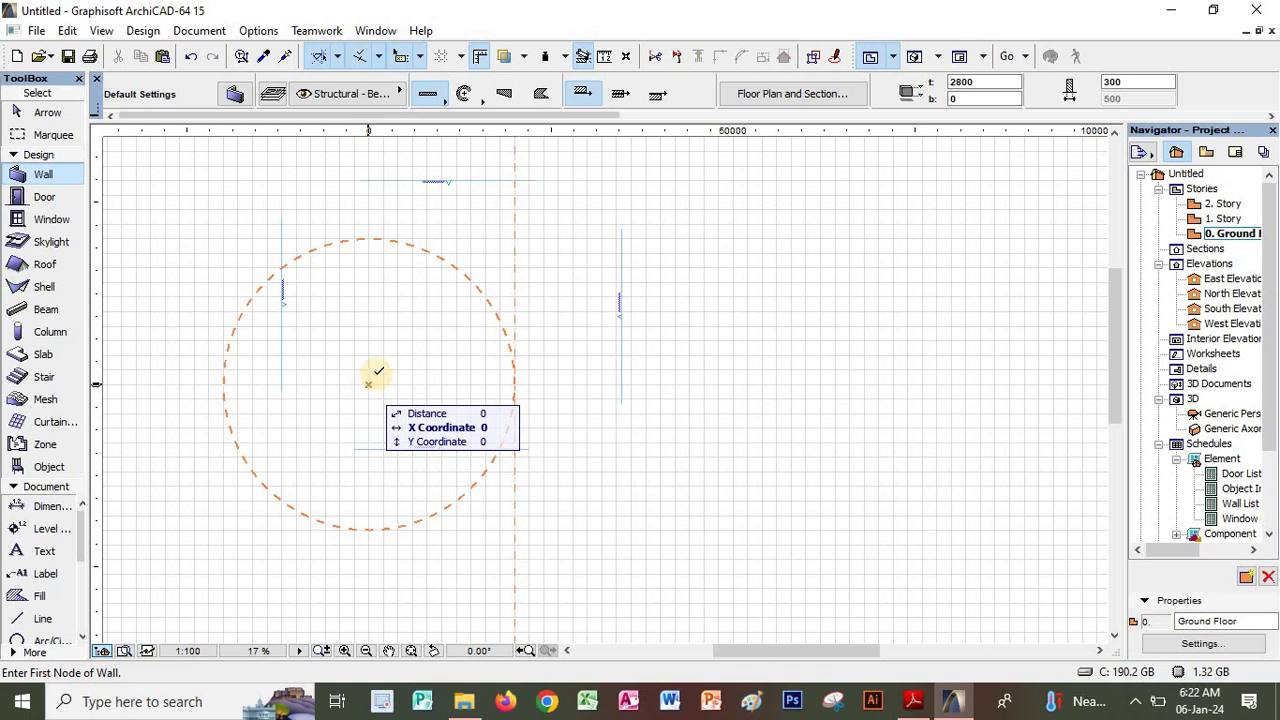
Set Show Tracker back to On-demand in the Tracker and Coordinate Input work environment settings
click(310, 30)
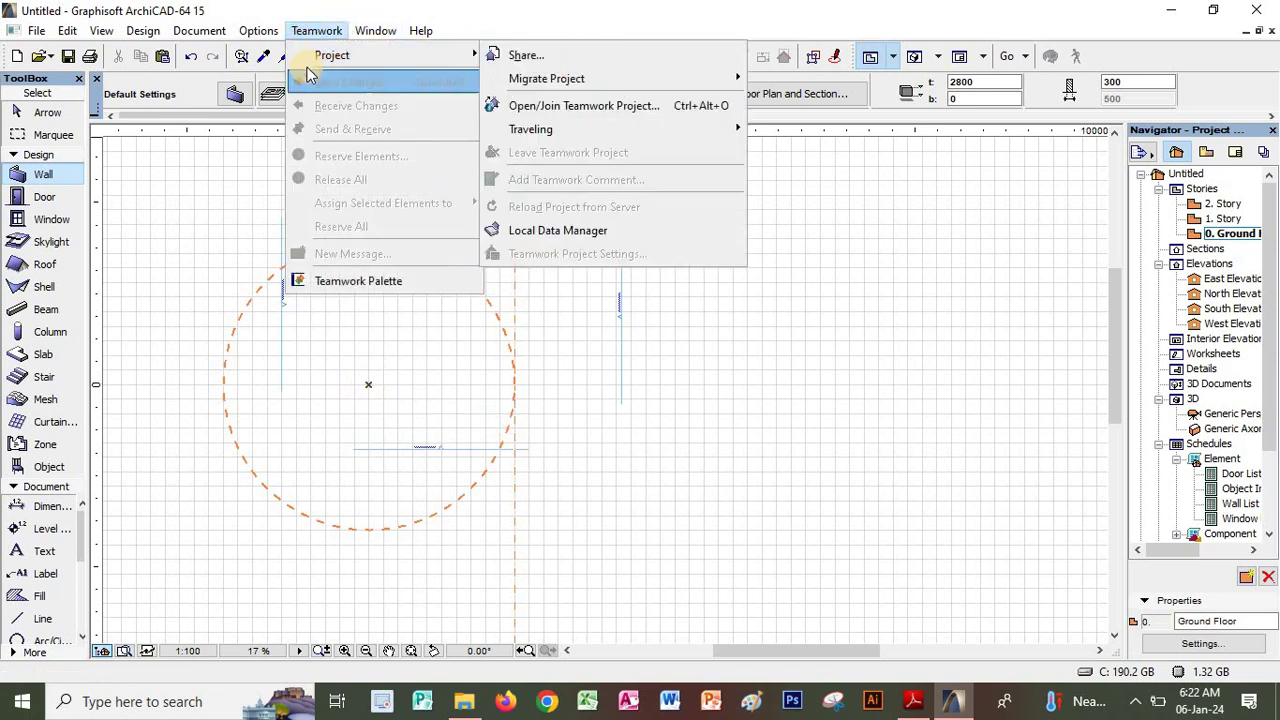
mouse_move(262, 32)
mouse_move(292, 236)
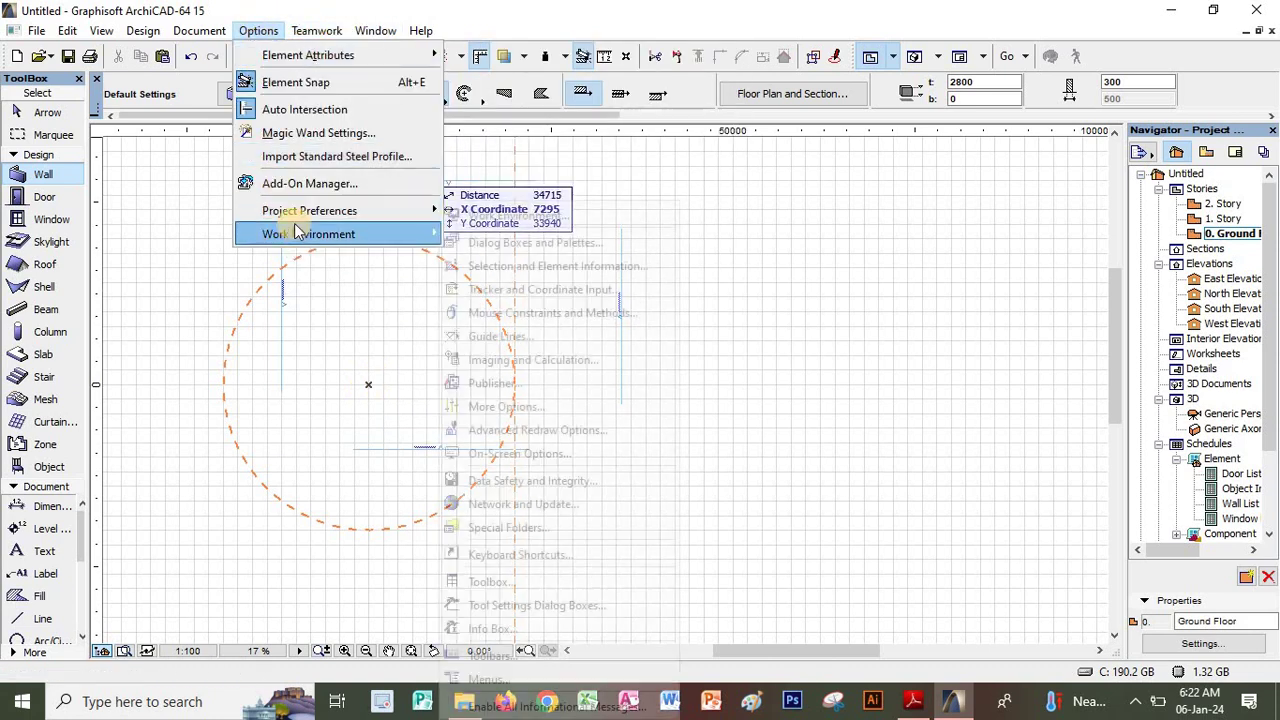
click(506, 290)
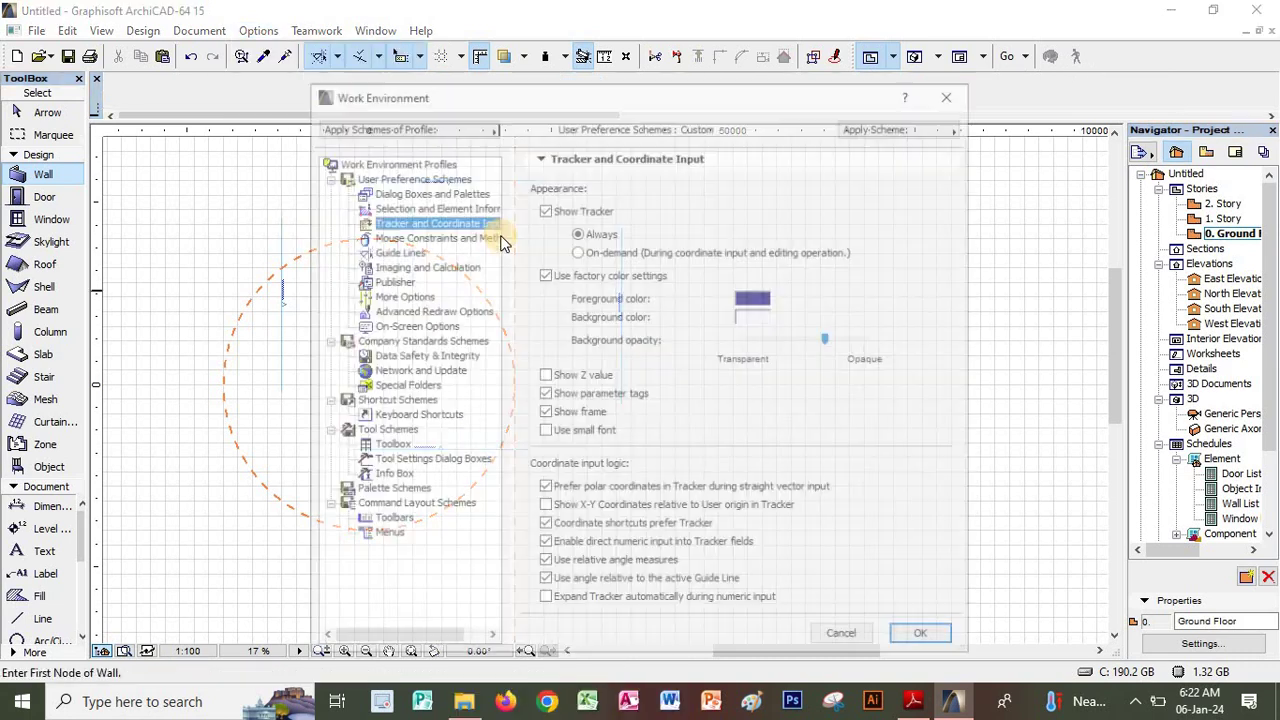
click(577, 251)
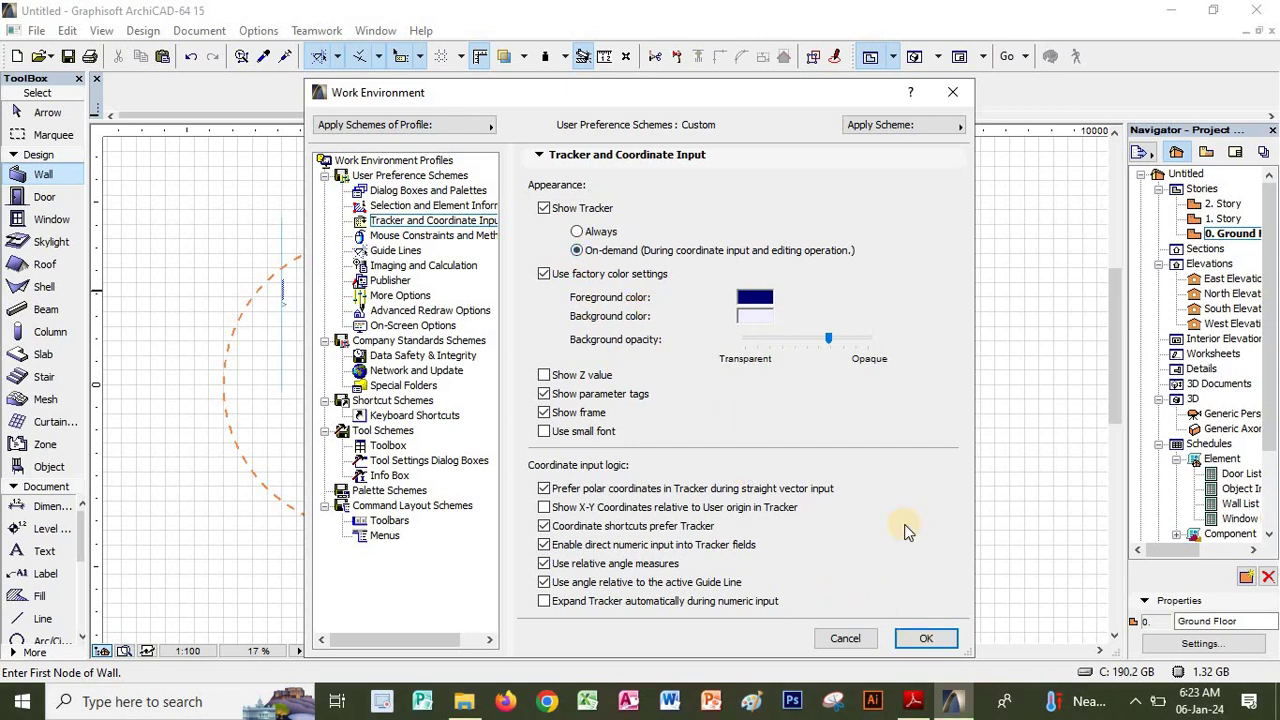
click(925, 638)
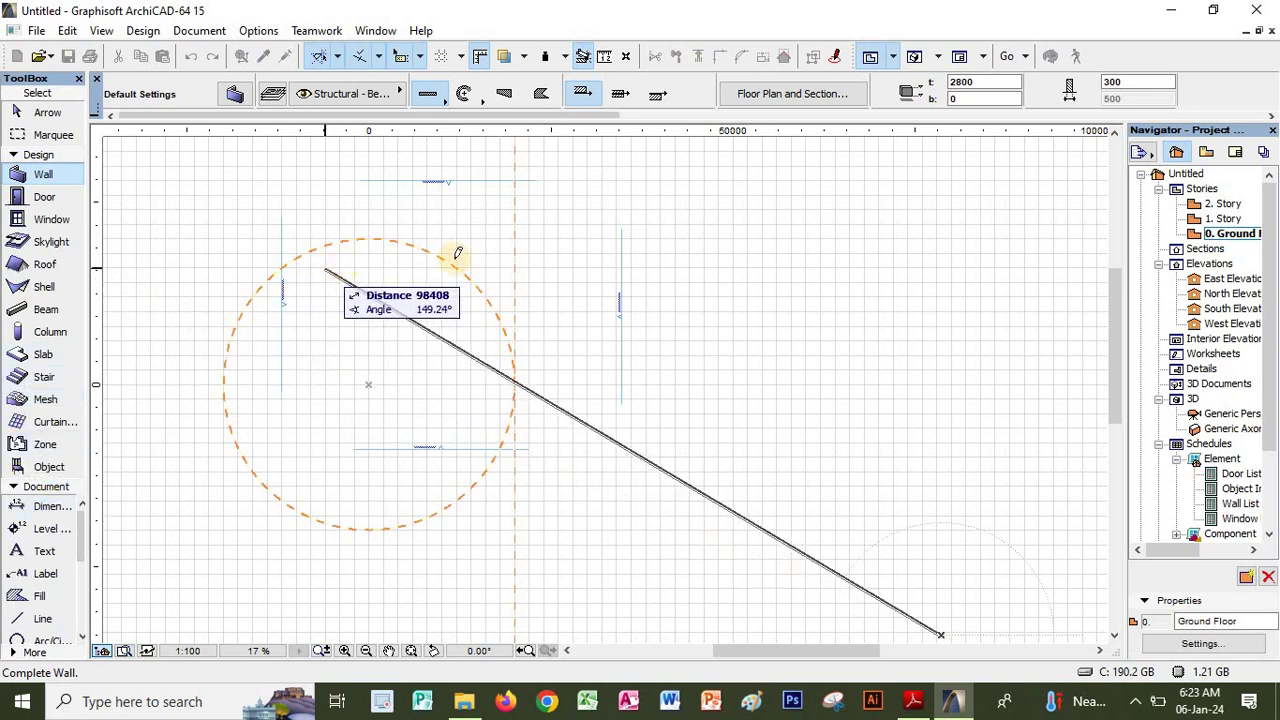
Cancel the wall in progress on the floor plan and return to the Arrow tool
right_click(680, 432)
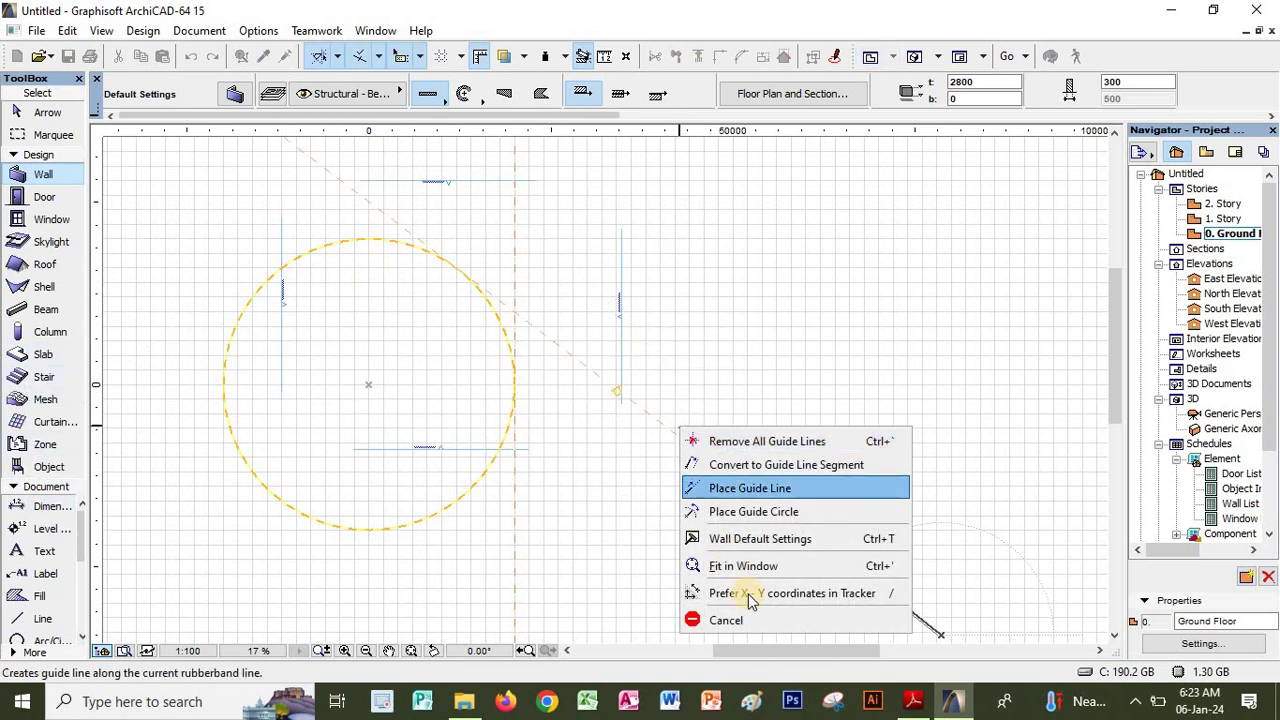
click(748, 617)
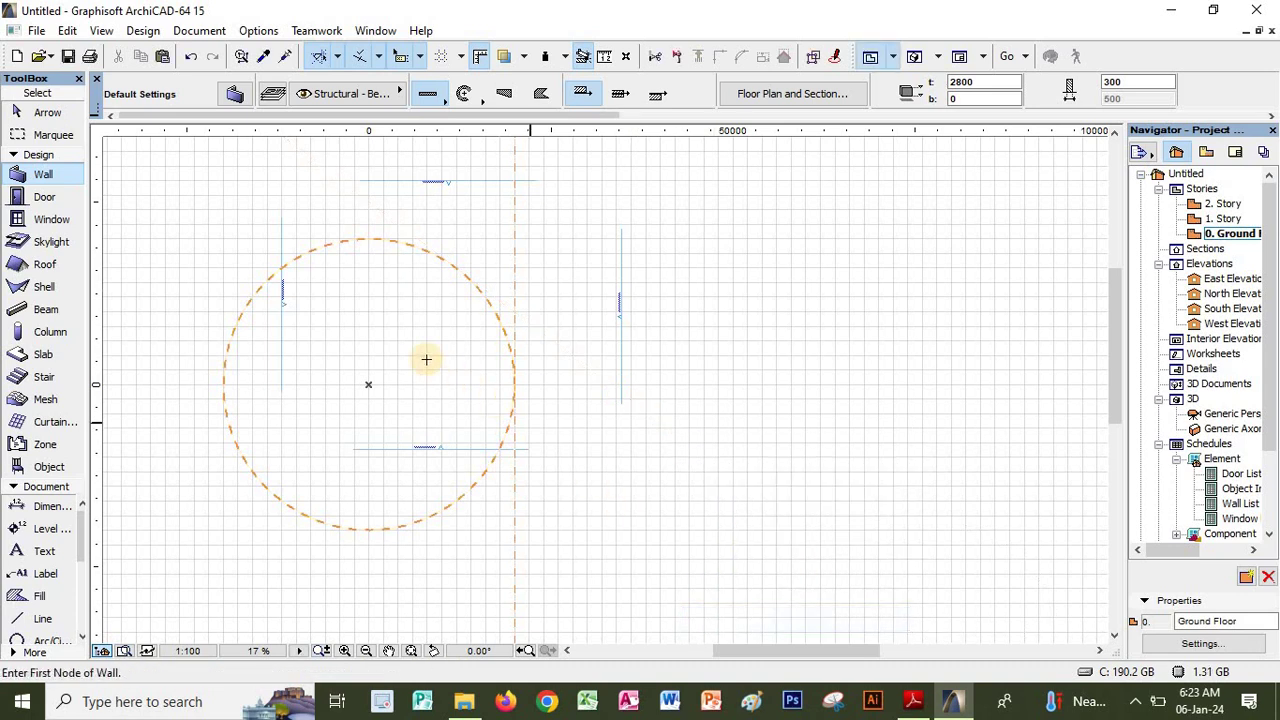
right_click(329, 241)
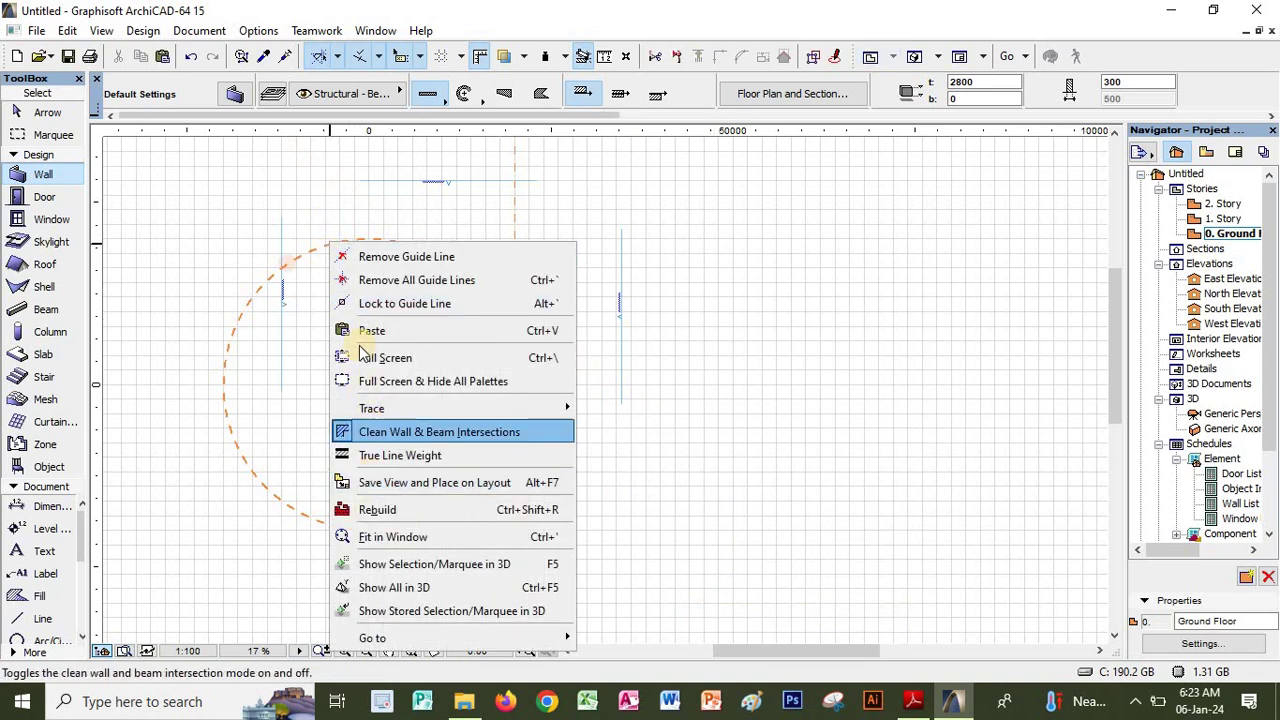
click(294, 266)
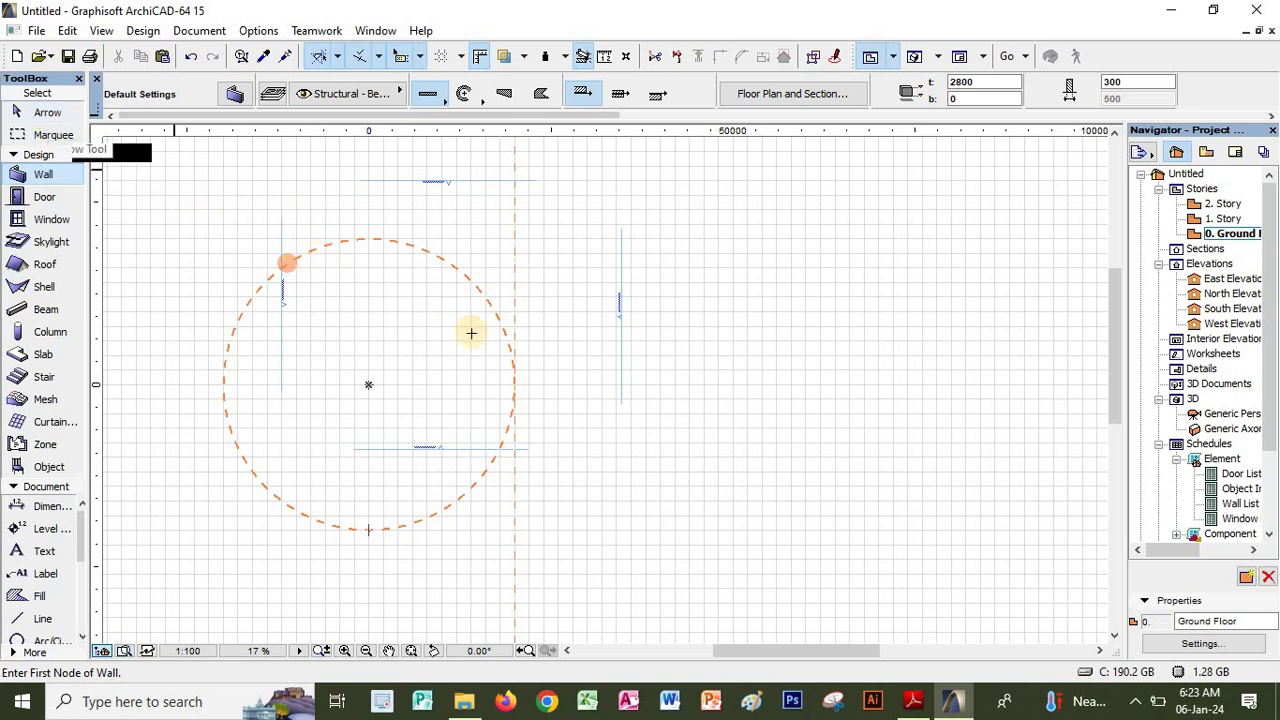
click(47, 114)
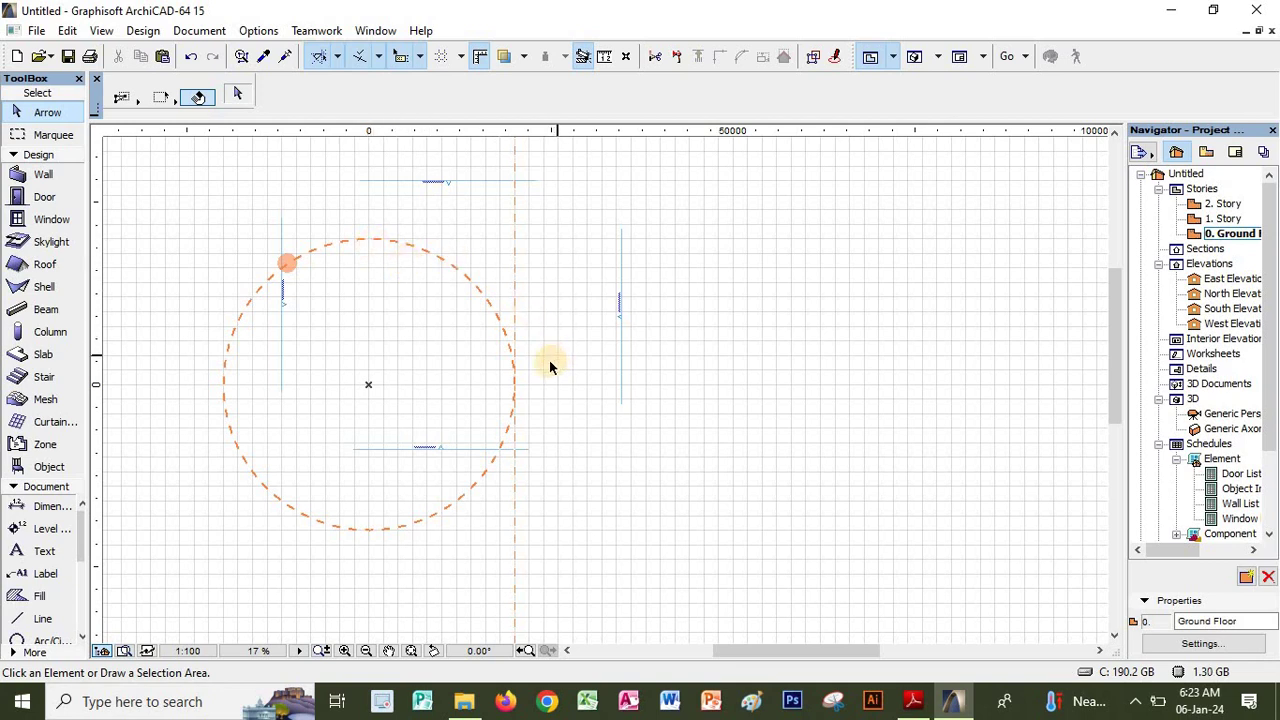
Start a polyline with the Line tool, placing its first node at X 0, Y 0 through the tracker
scroll(524, 365, down, 2)
scroll(498, 328, up, 1)
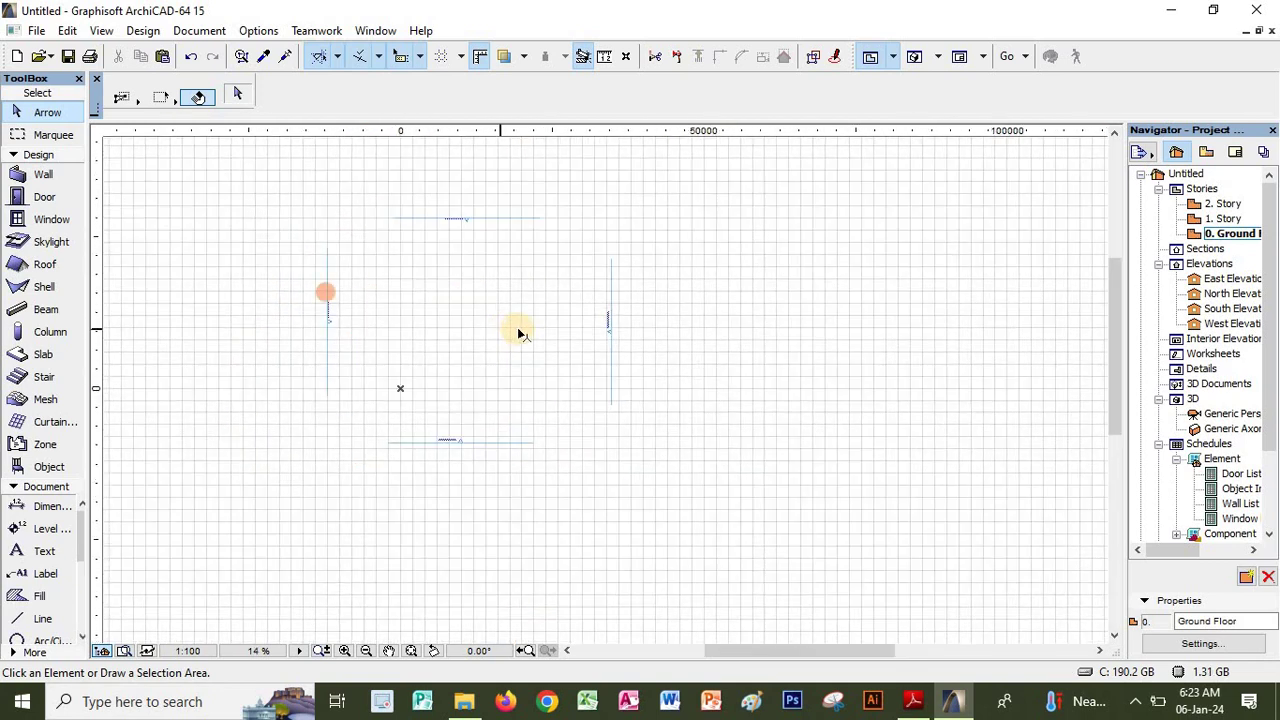
click(526, 360)
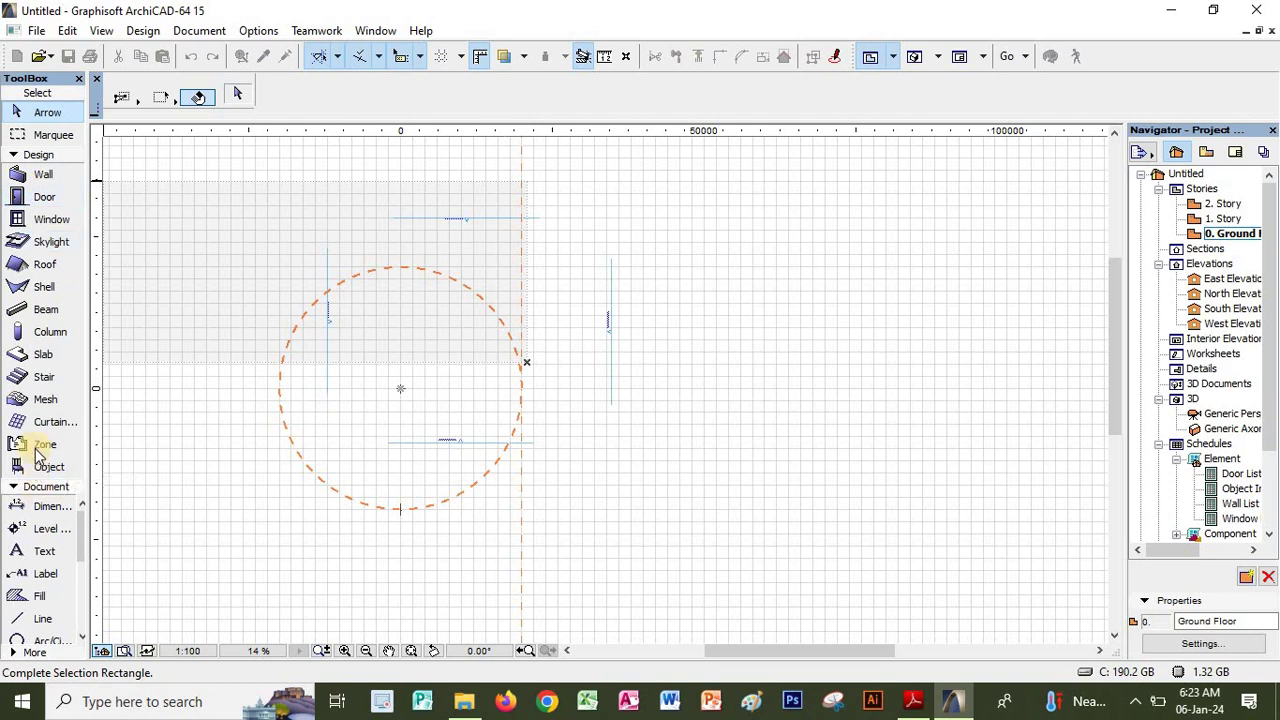
click(30, 619)
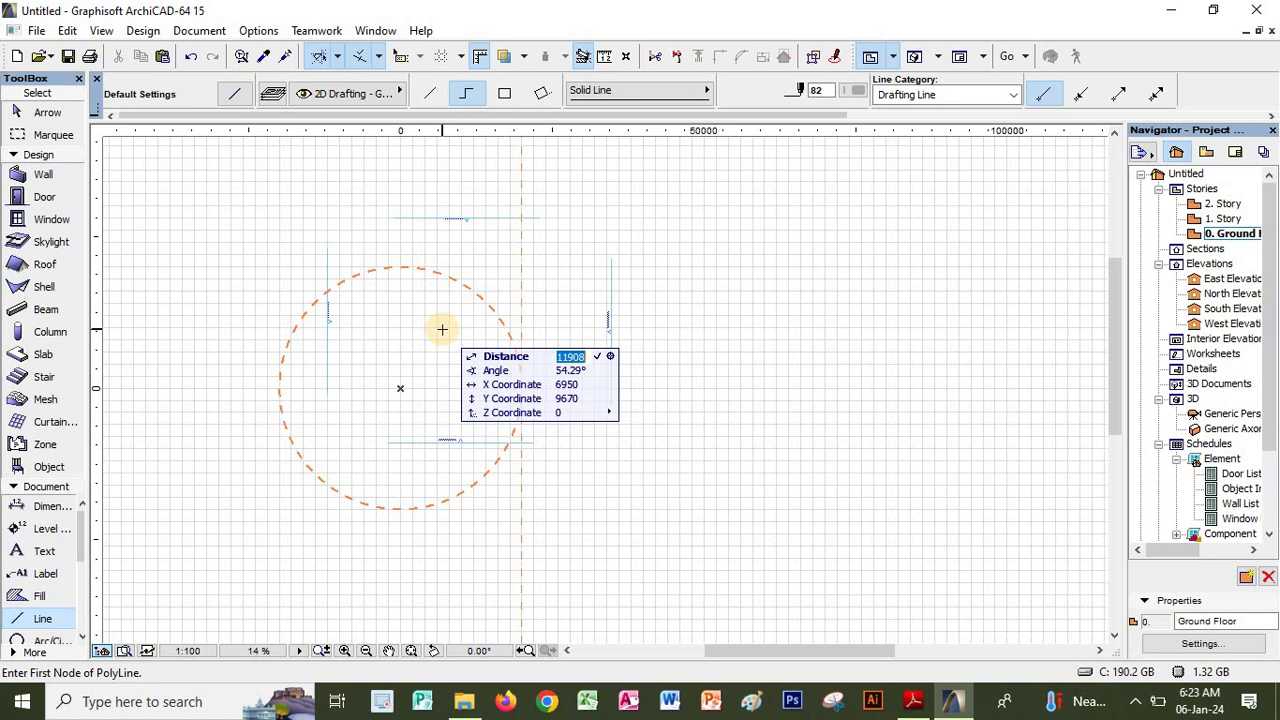
key(x)
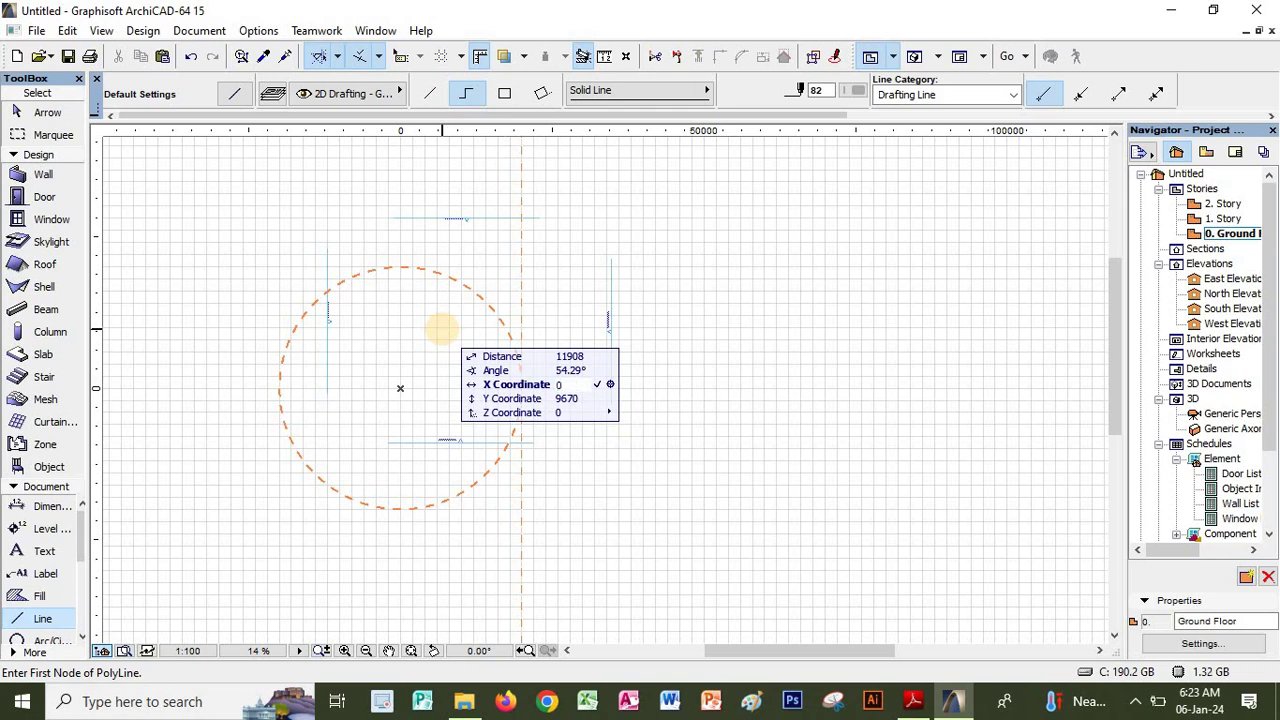
text(0)
key(Tab)
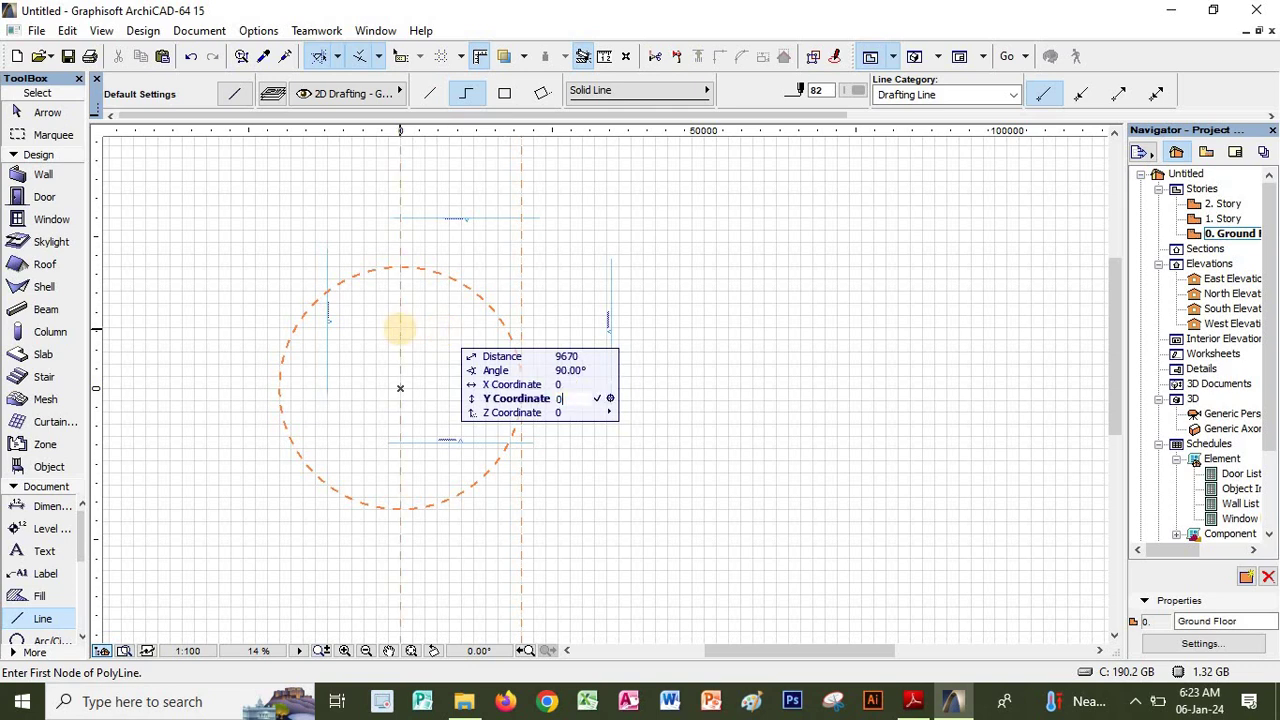
click(400, 387)
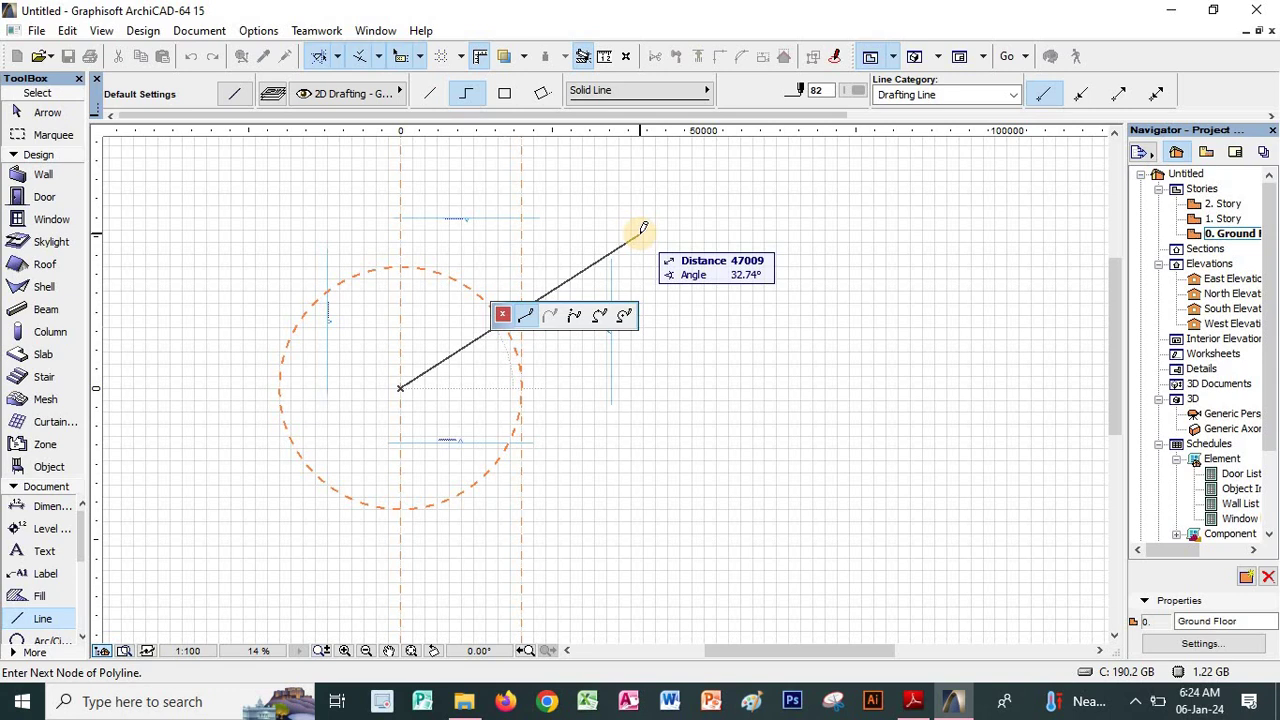
Place the polyline's next node at X 10000, Y 0 through the tracker, and cancel the polyline
key(x)
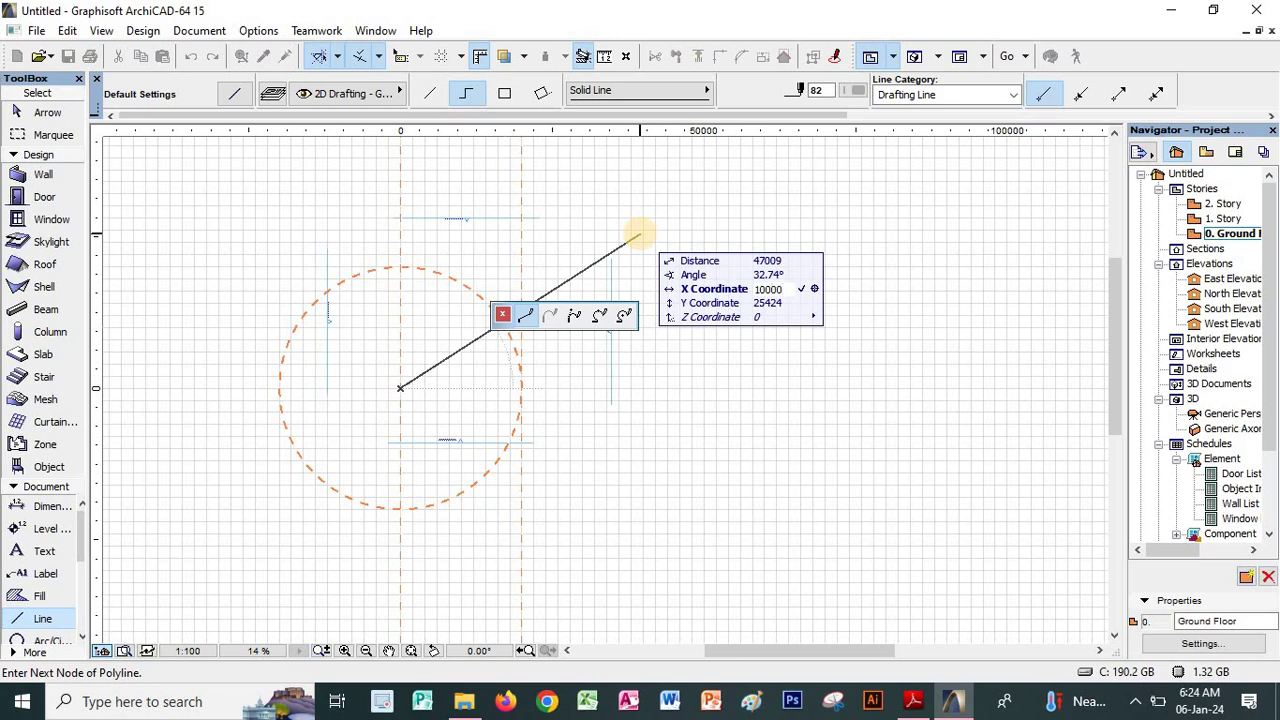
key(Tab)
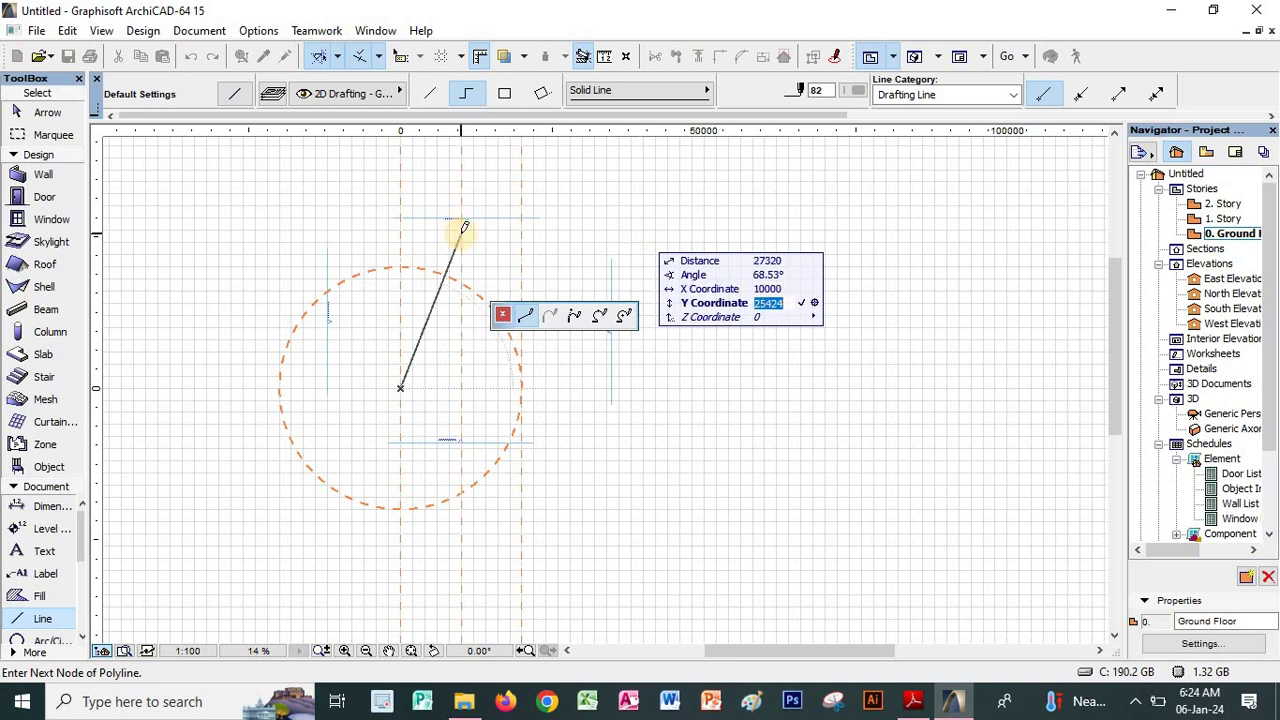
text(0)
key(Return)
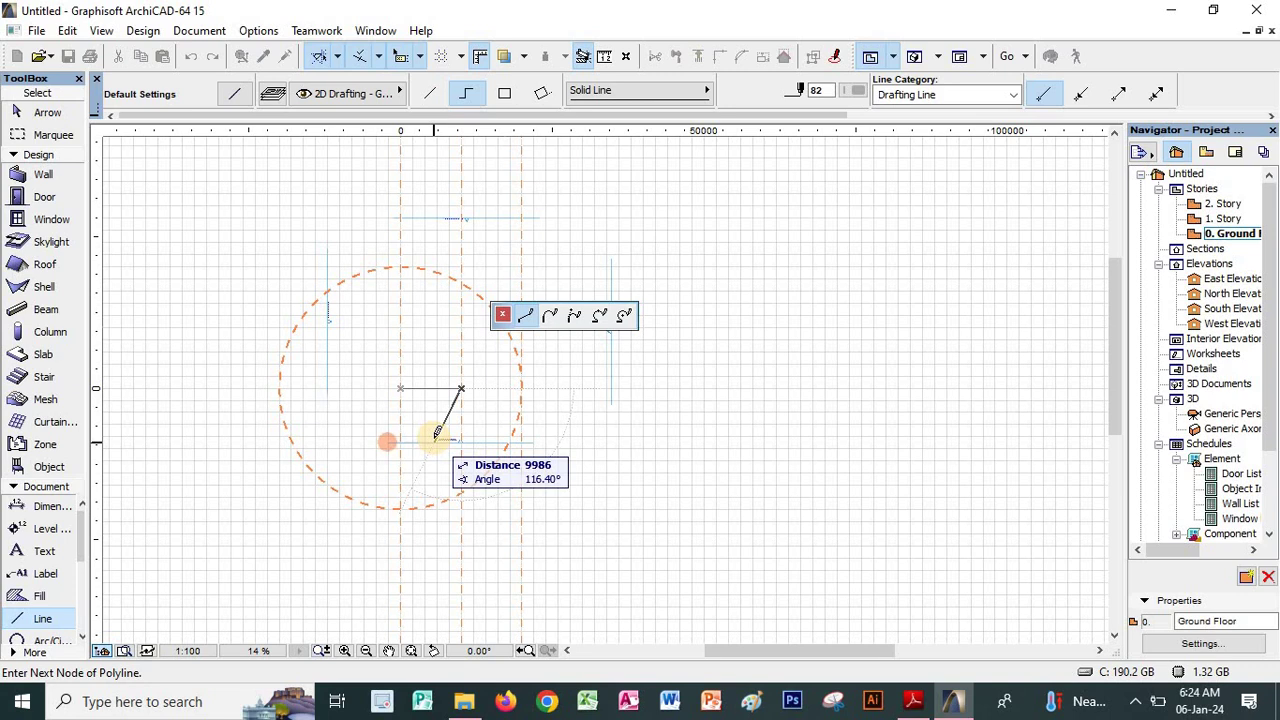
right_click(464, 386)
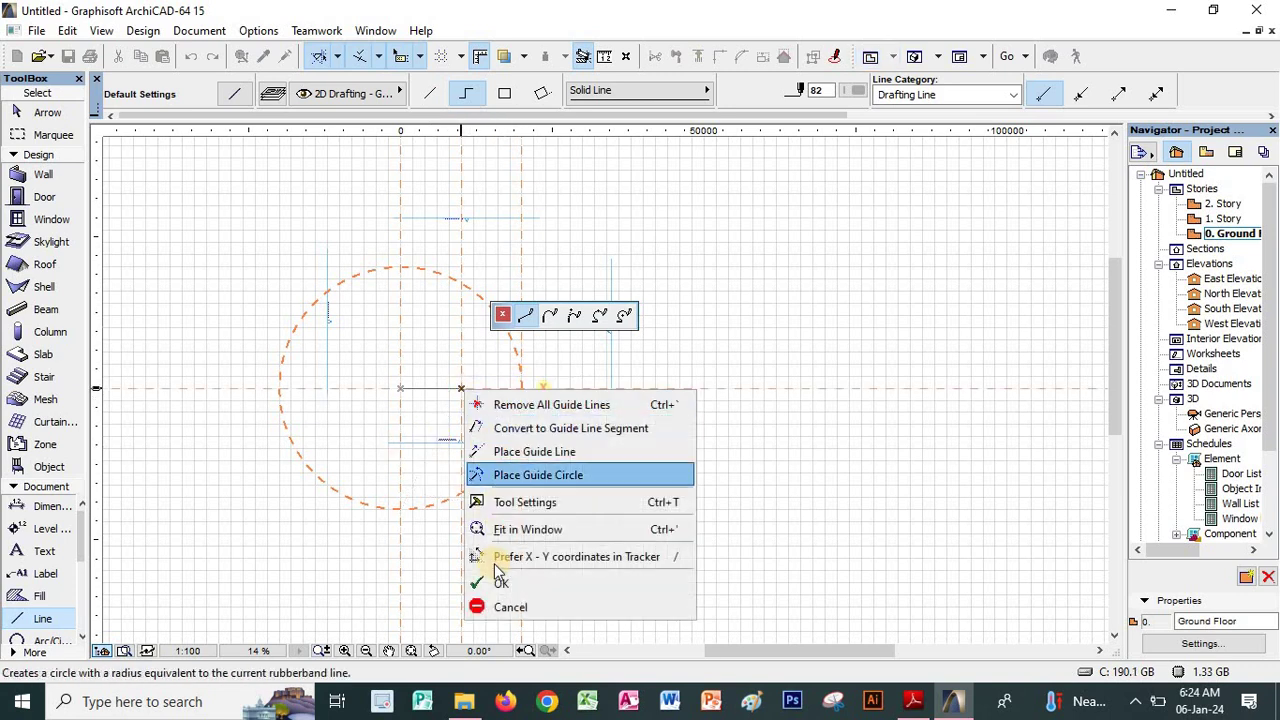
click(501, 600)
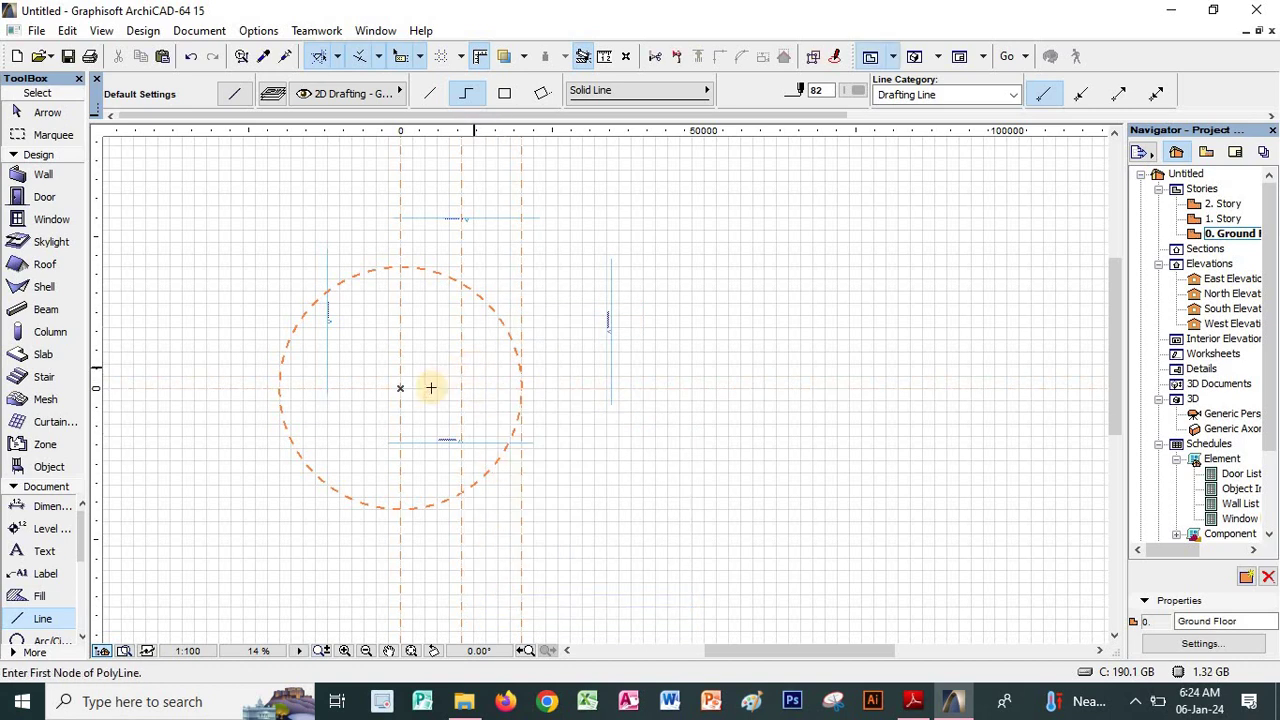
Switch to ArchiCAD Notes.pdf in Adobe Reader and examine the tracker notes and the circle and ellipse drawing methods
click(905, 697)
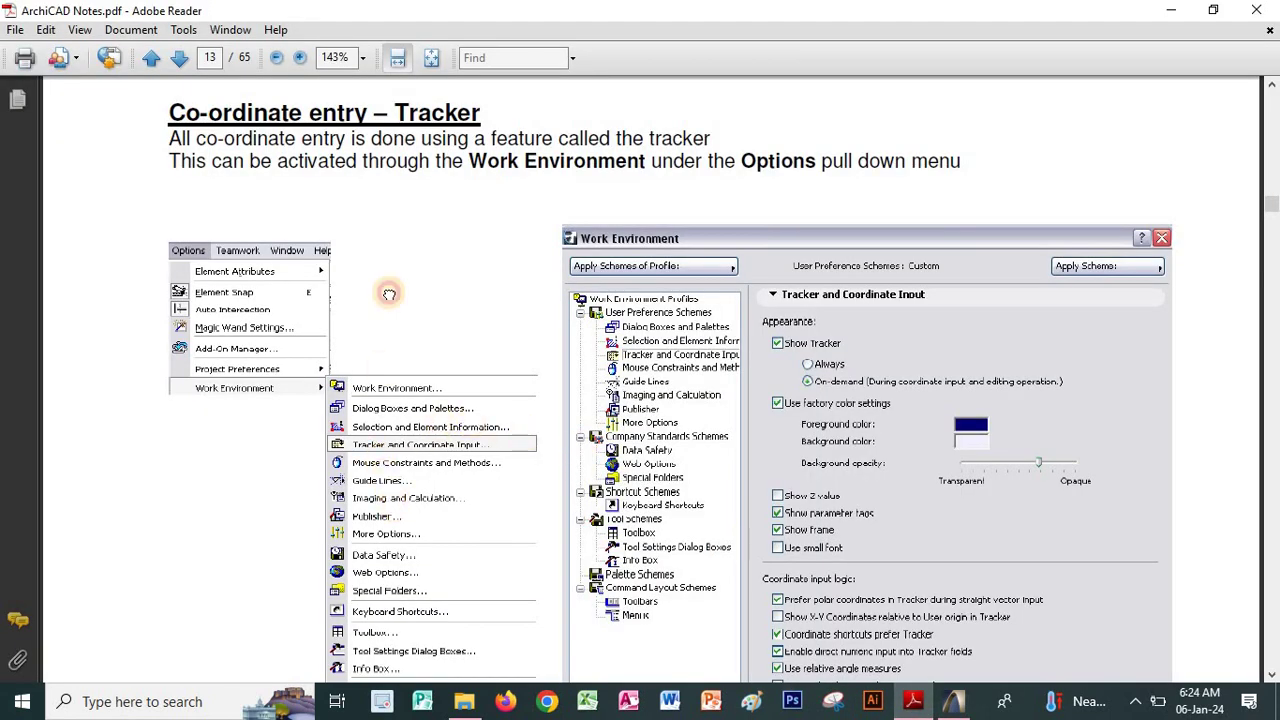
scroll(451, 452, down, 5)
scroll(451, 452, down, 10)
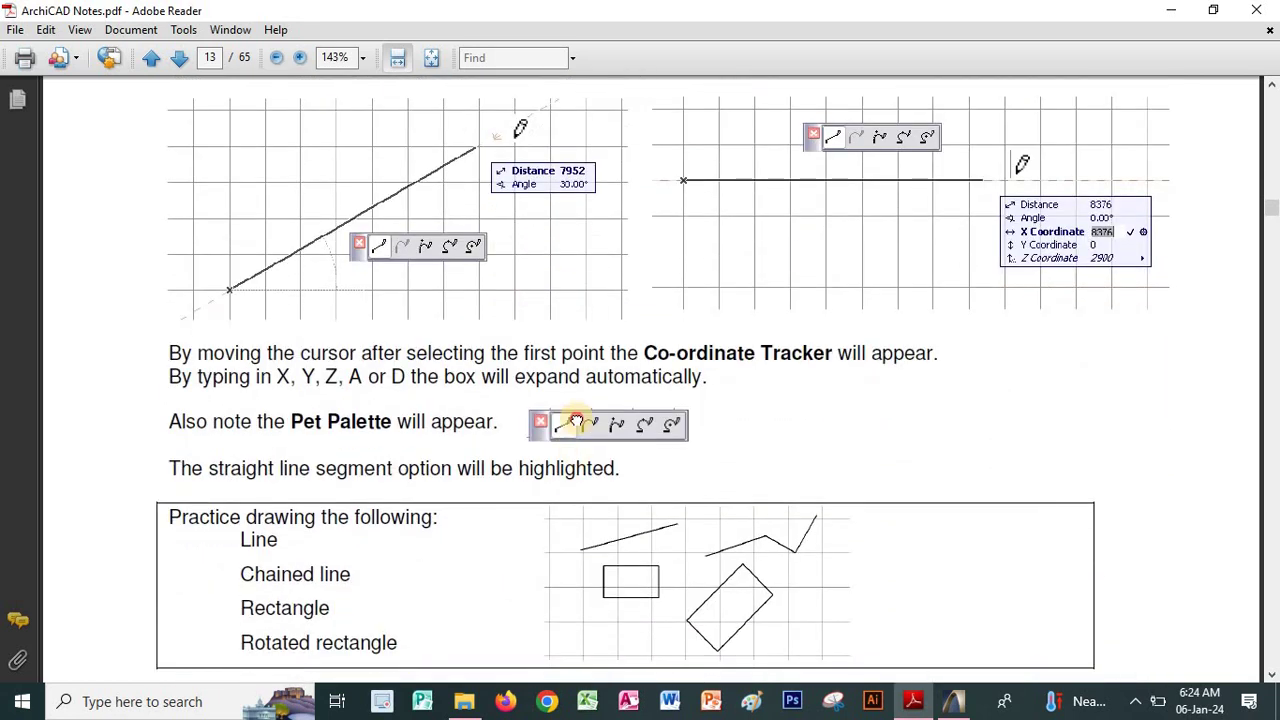
scroll(557, 340, down, 5)
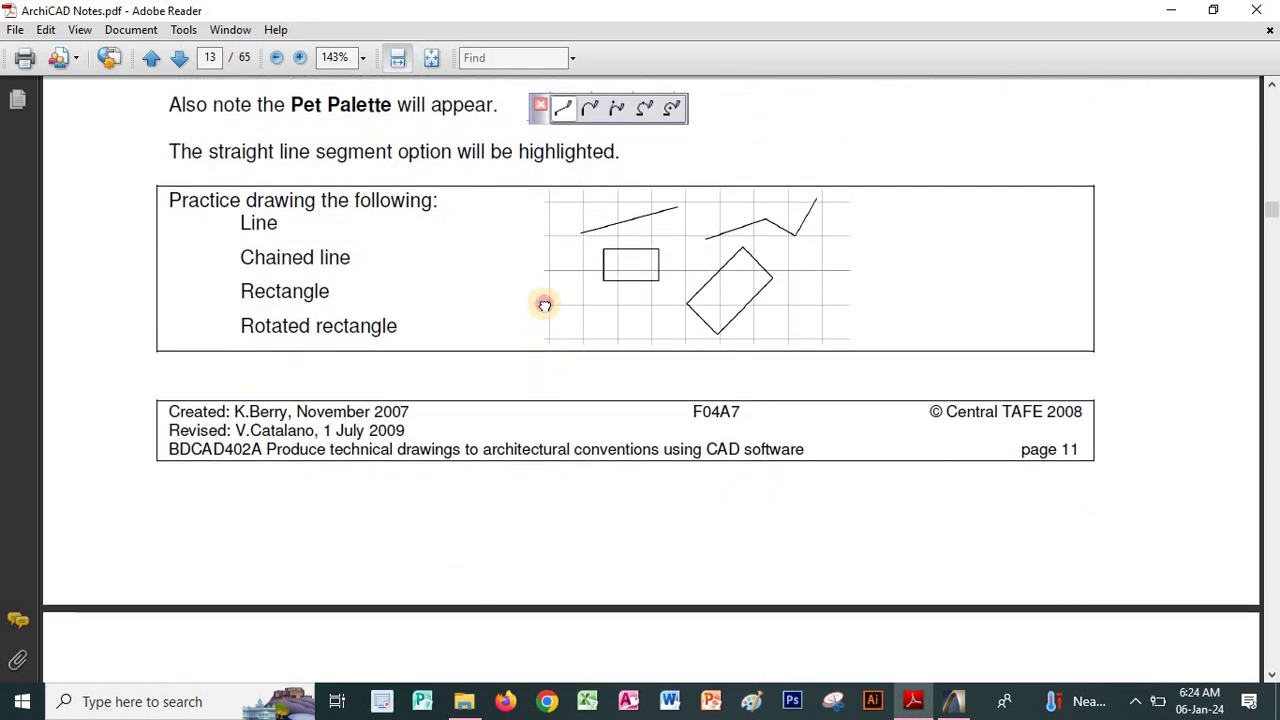
scroll(502, 541, down, 3)
scroll(414, 379, down, 3)
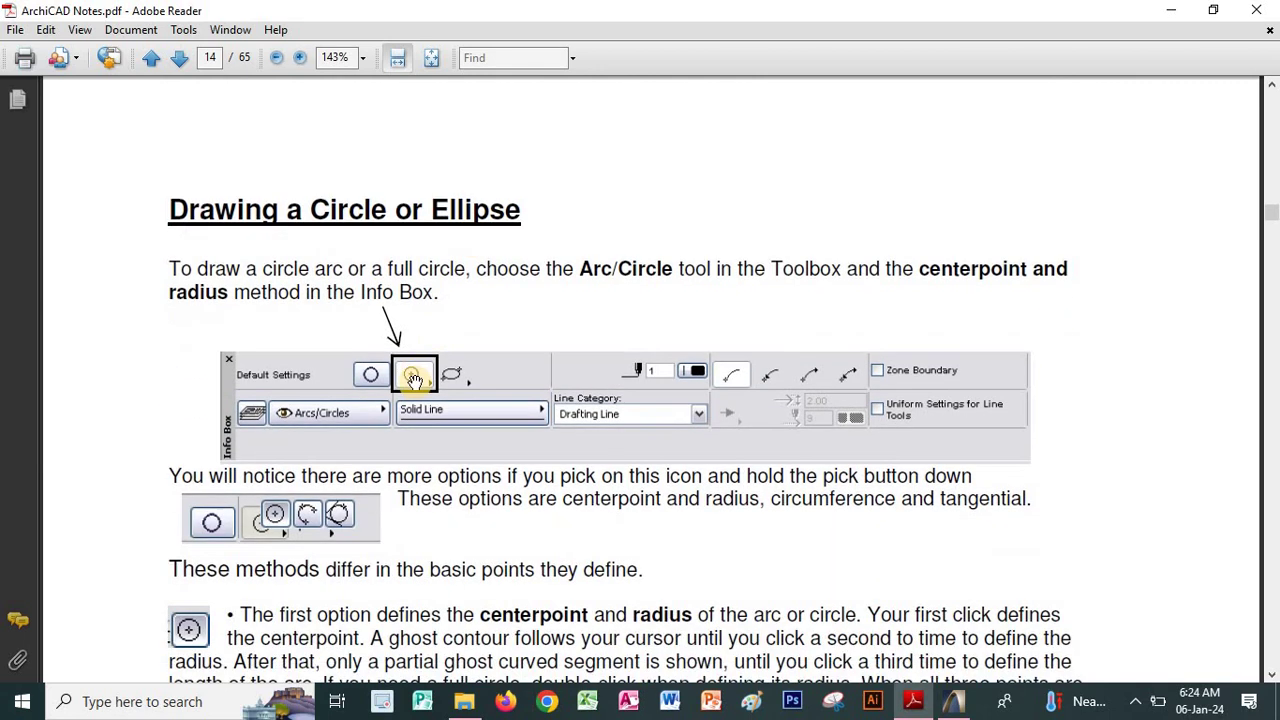
scroll(474, 311, down, 5)
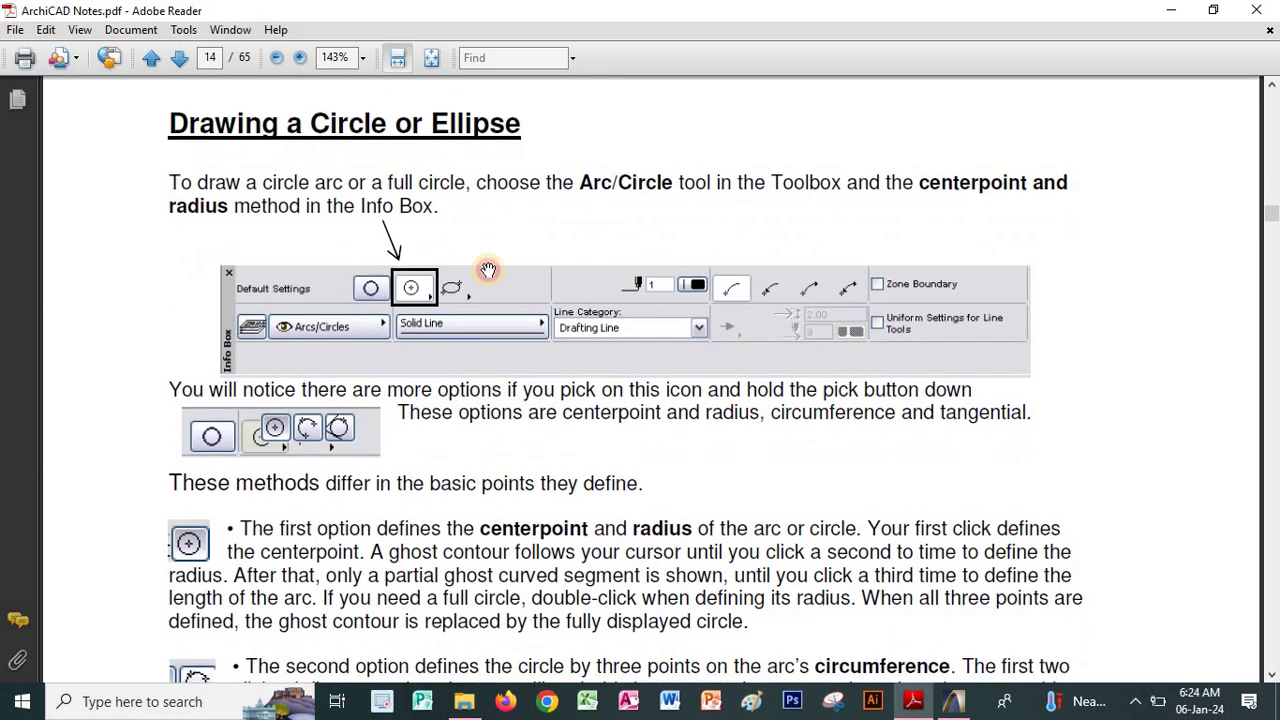
scroll(497, 267, down, 6)
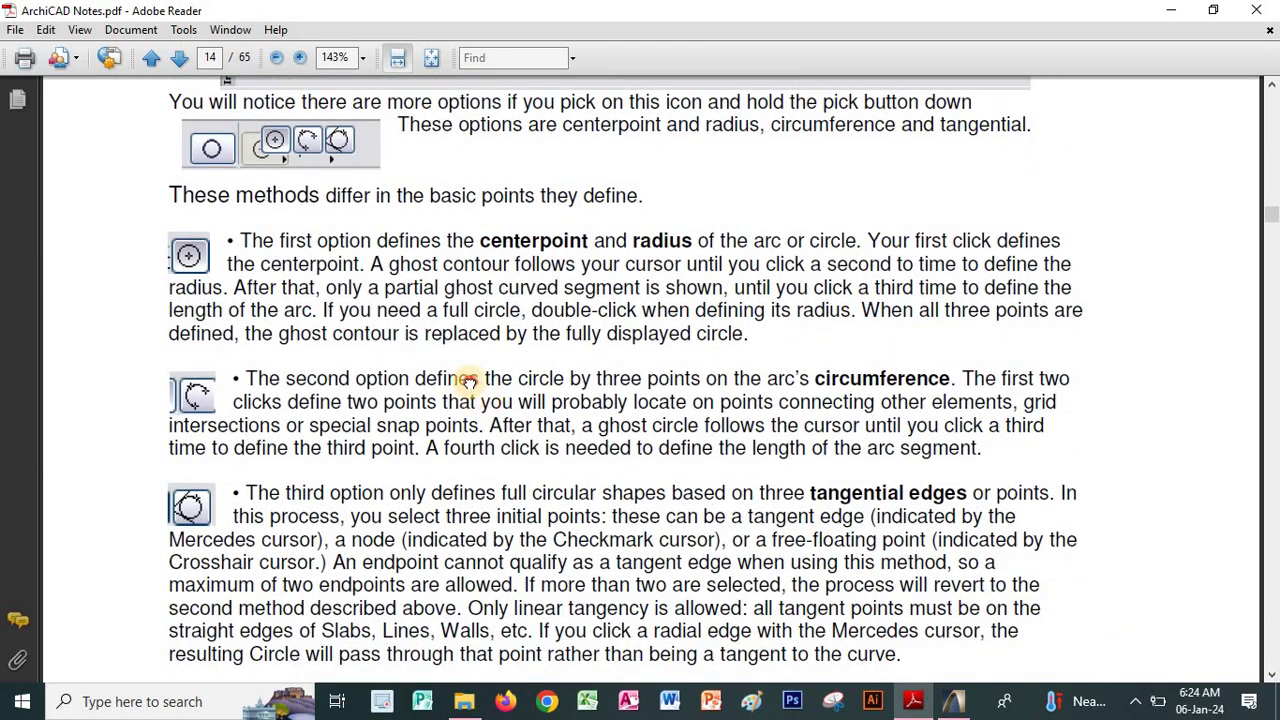
scroll(410, 421, down, 9)
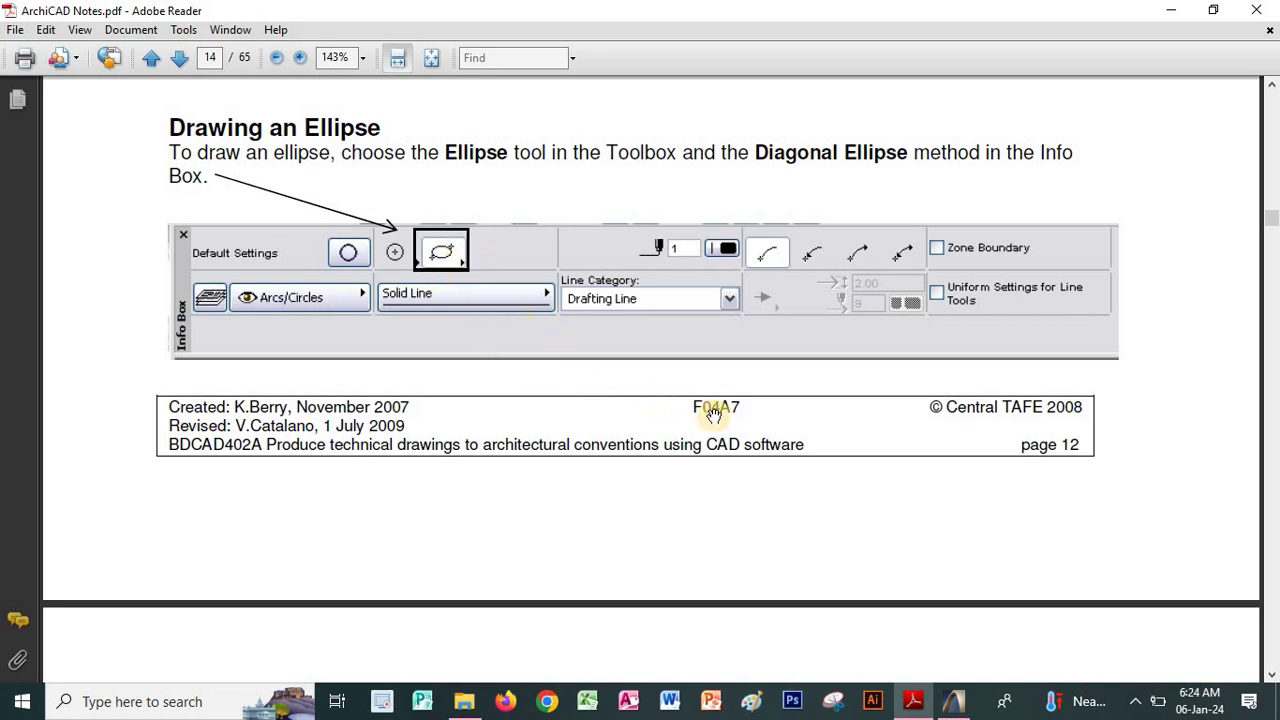
scroll(674, 266, down, 8)
scroll(585, 443, down, 6)
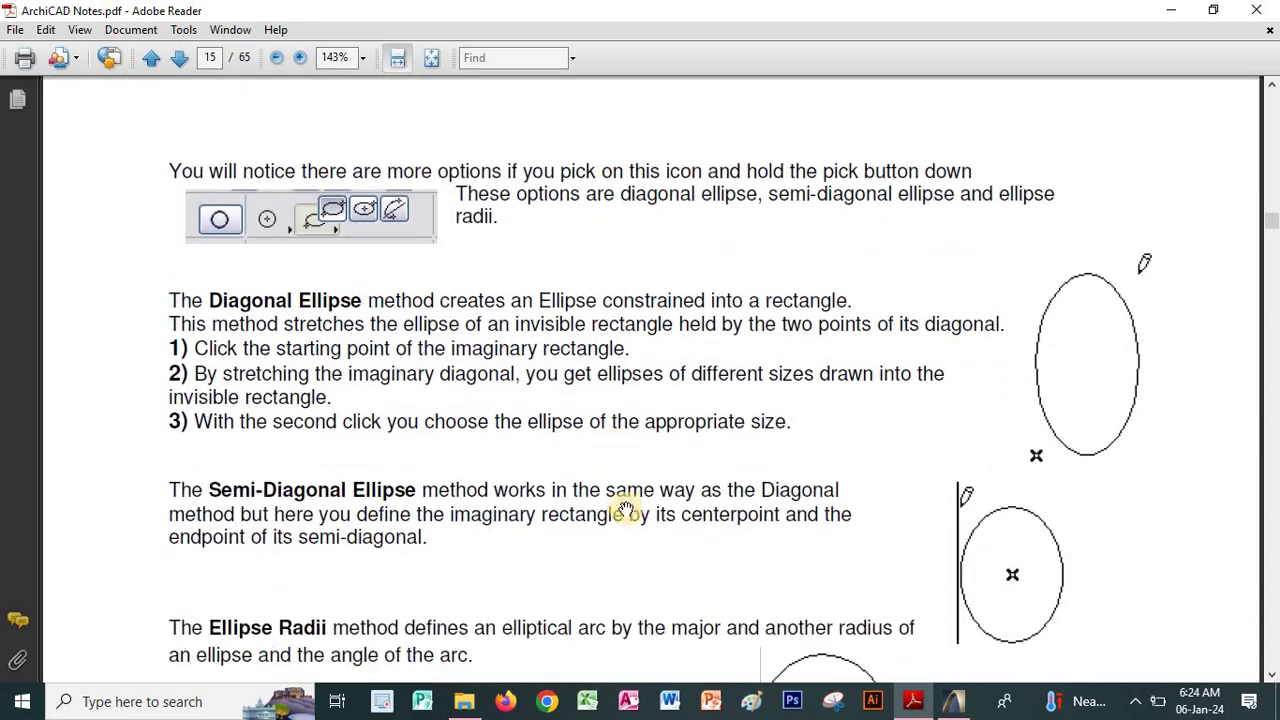
scroll(557, 120, down, 20)
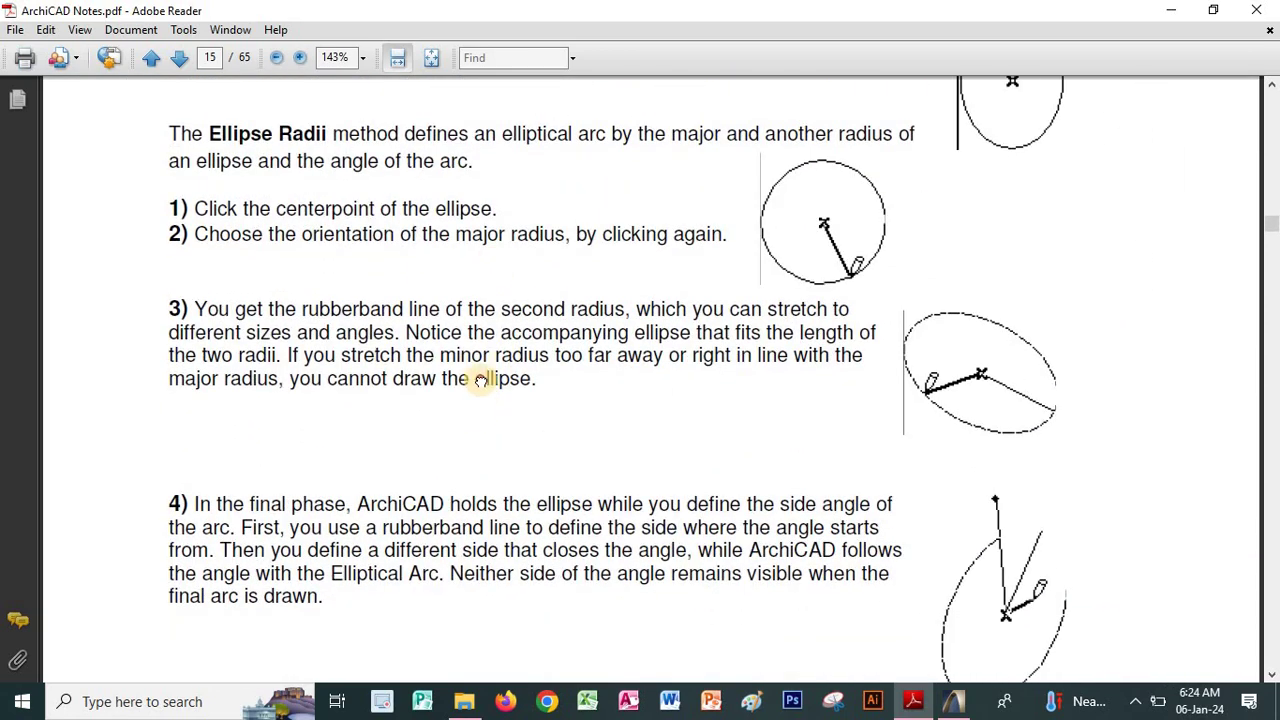
scroll(680, 131, down, 14)
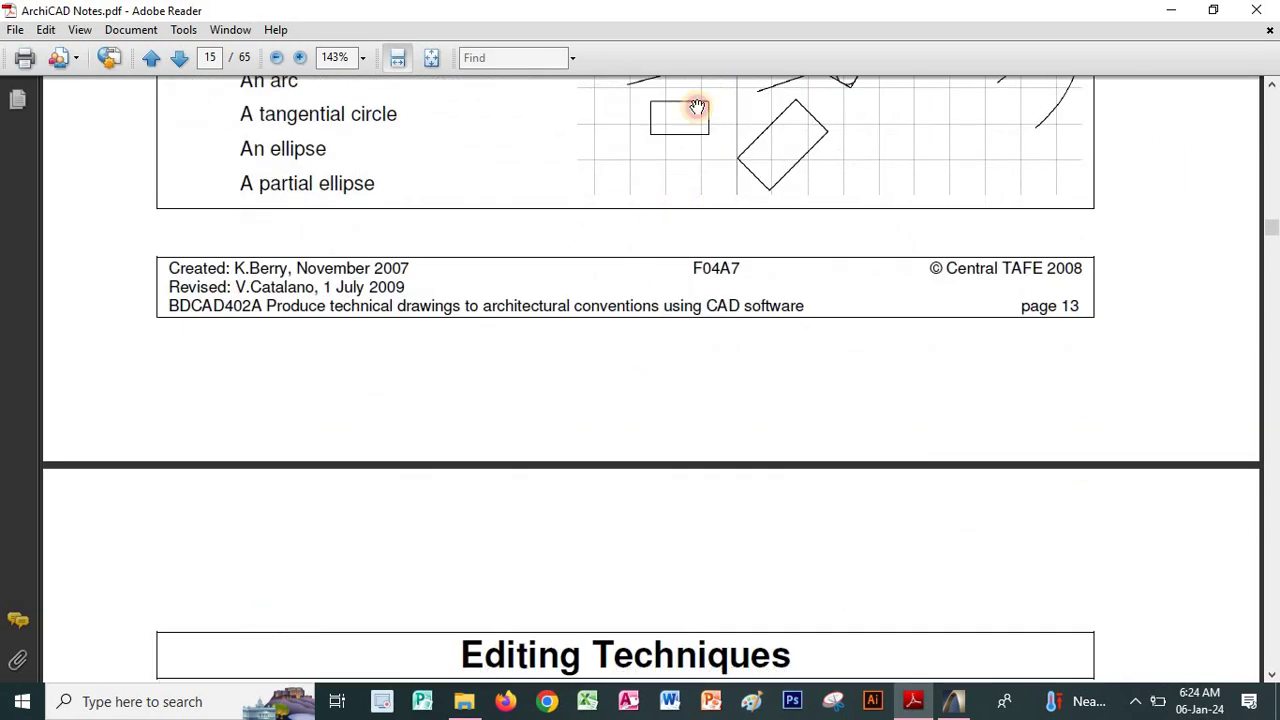
Examine the Editing Techniques notes on the arrow cursor forms and the Undo/Redo commands
scroll(569, 342, down, 6)
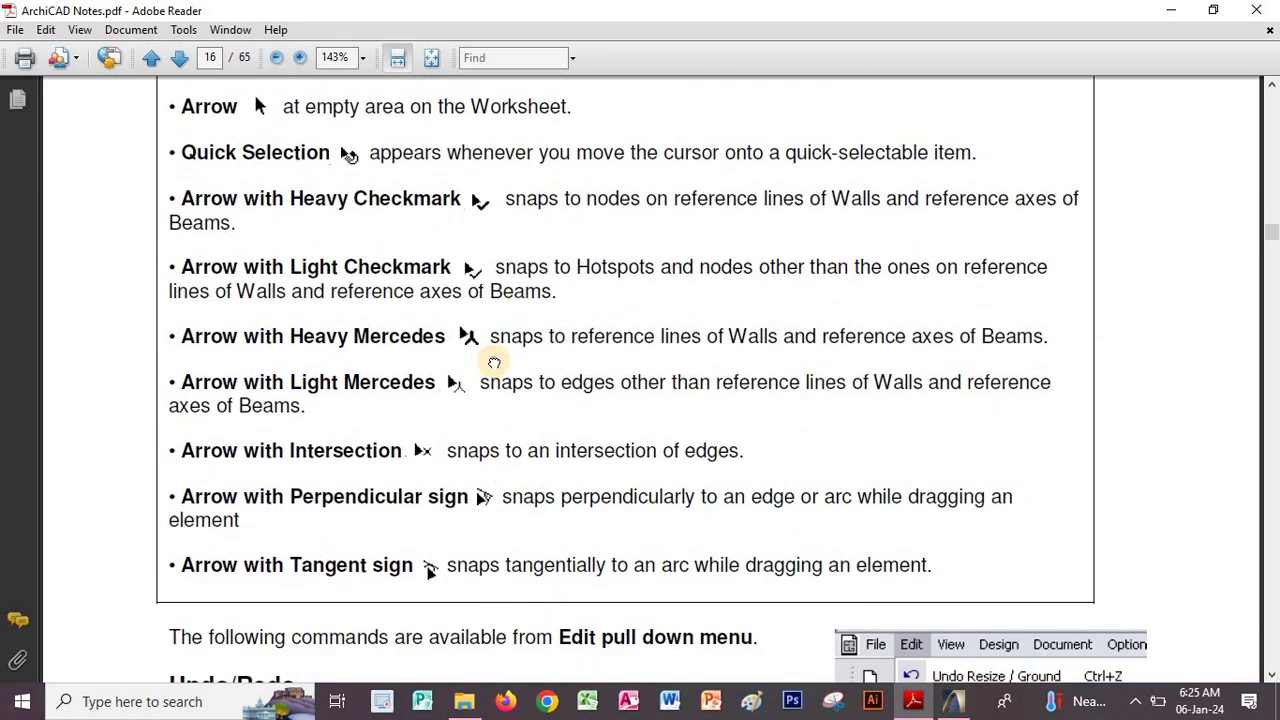
scroll(491, 363, down, 8)
scroll(531, 404, down, 3)
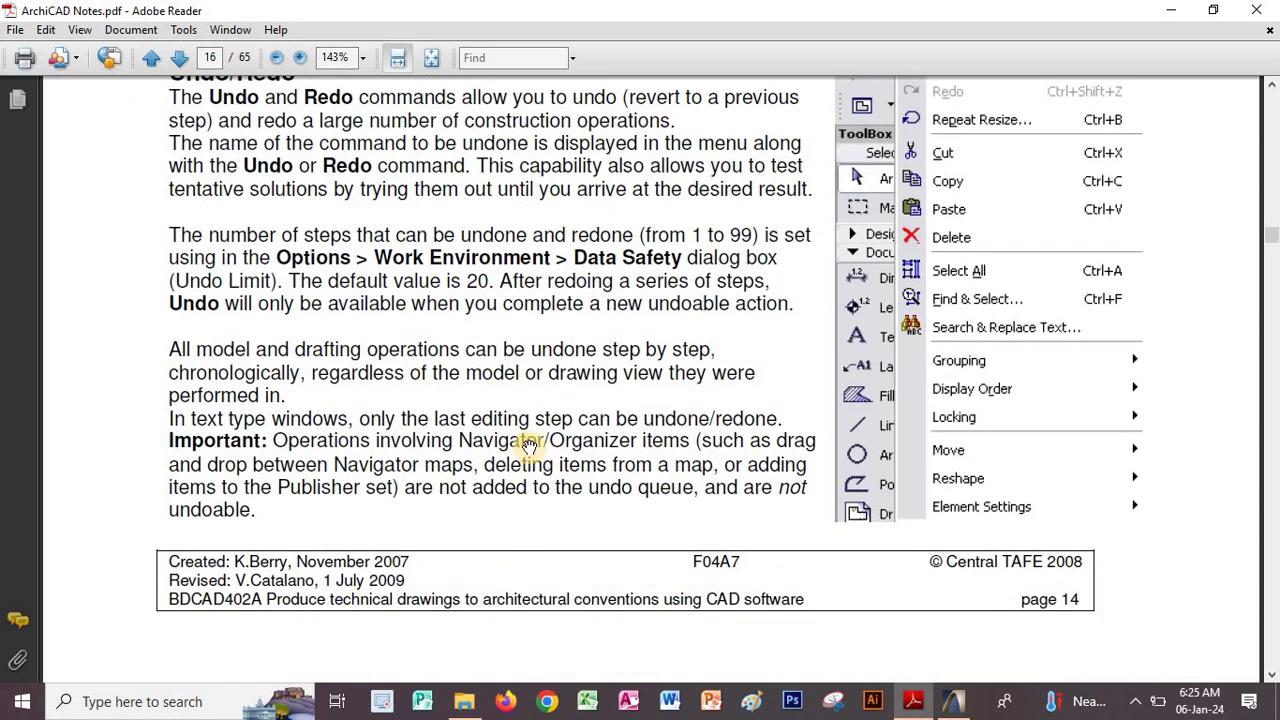
scroll(541, 419, up, 2)
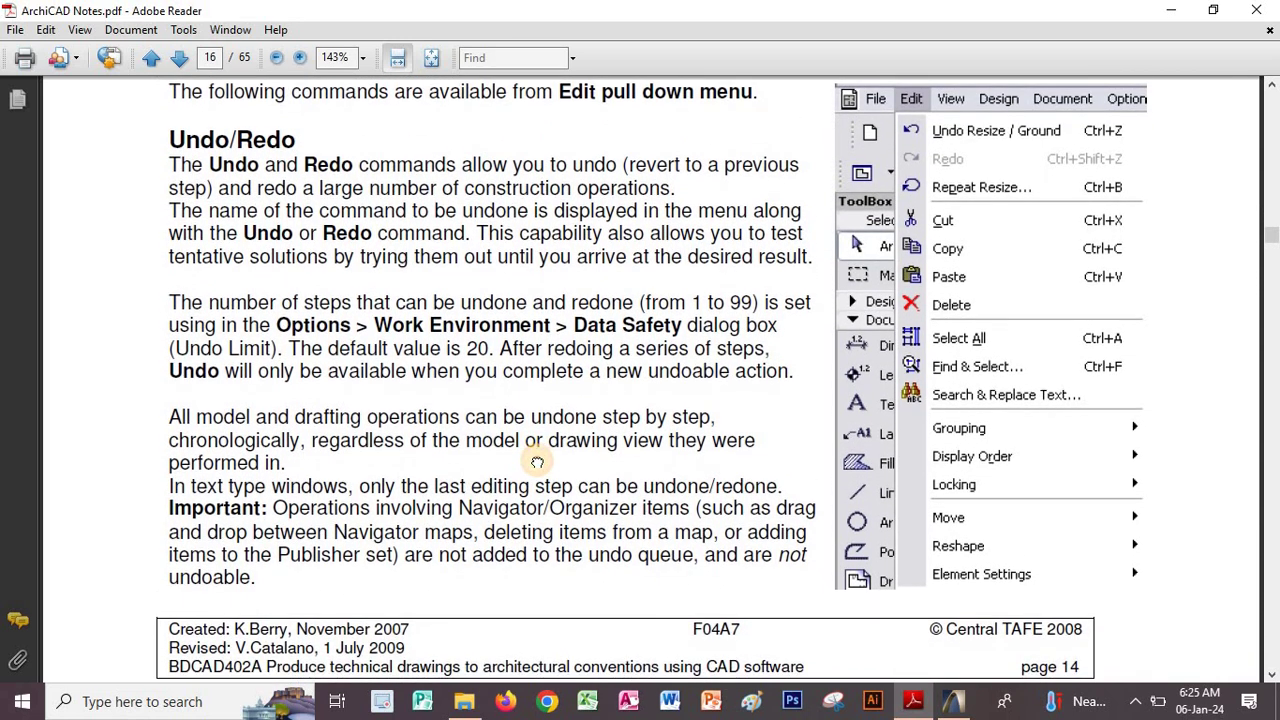
scroll(537, 449, down, 1)
scroll(540, 463, up, 2)
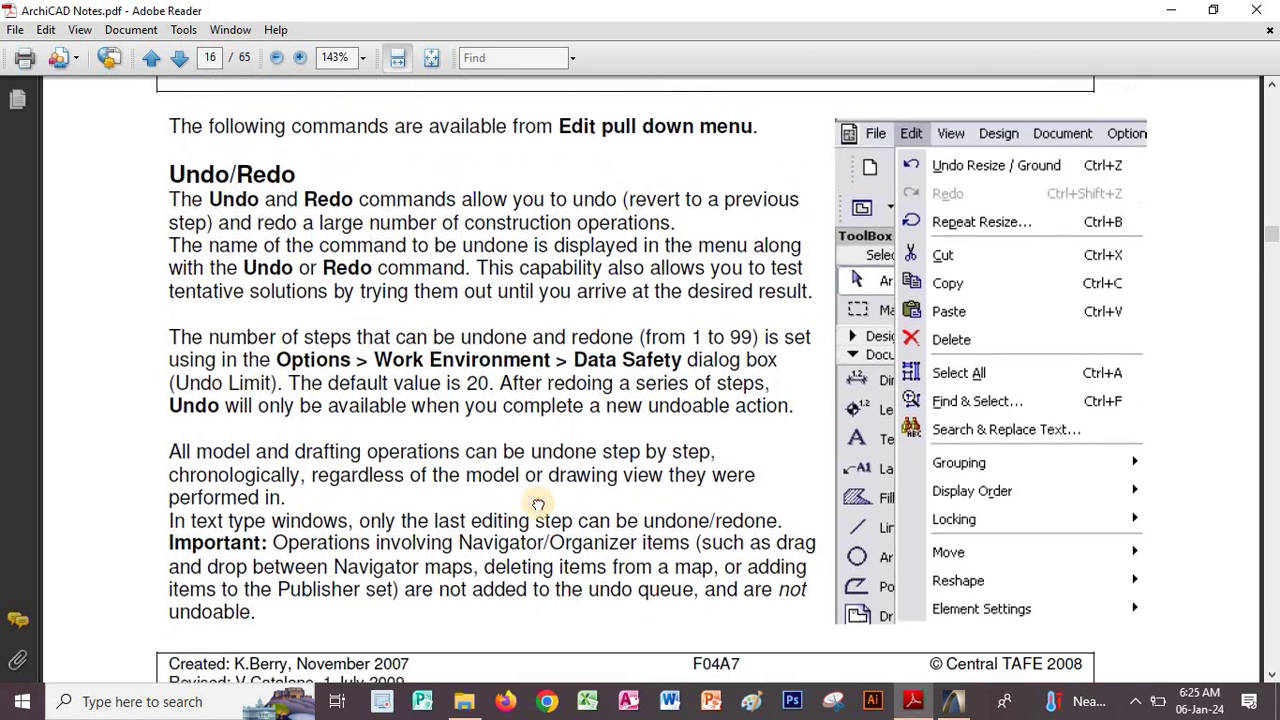
scroll(537, 492, down, 1)
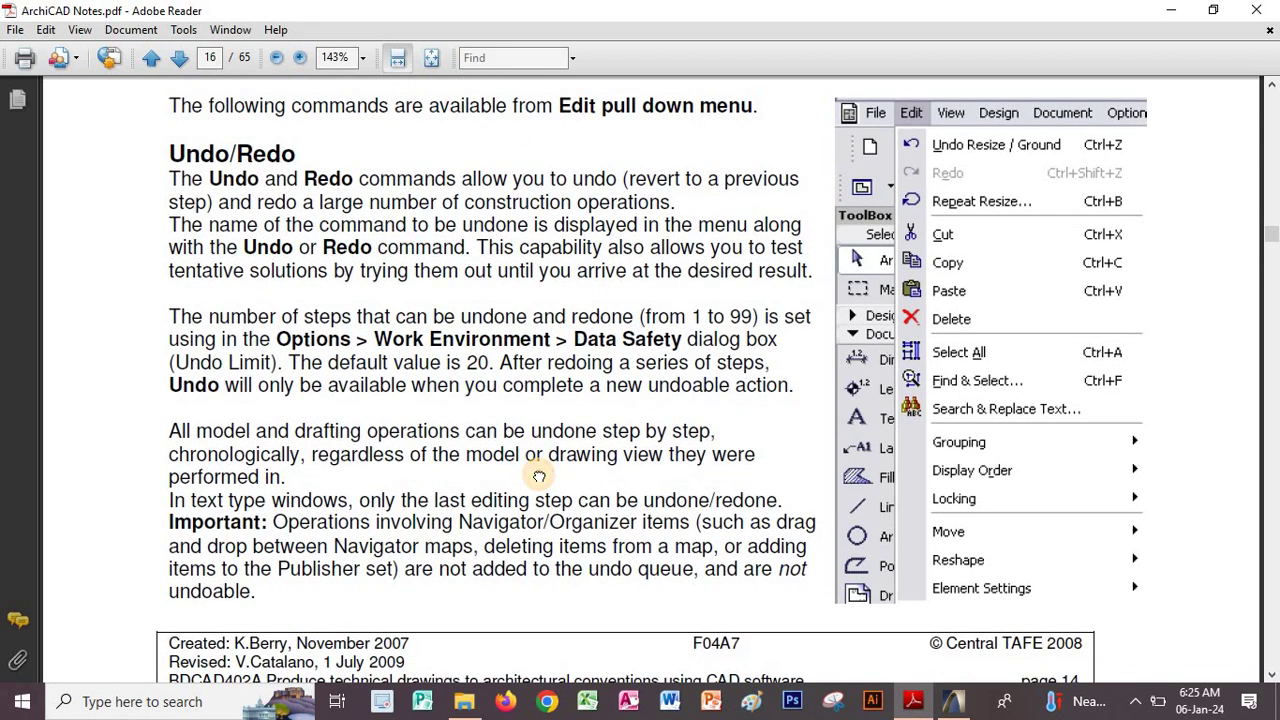
scroll(538, 477, down, 3)
scroll(634, 455, down, 4)
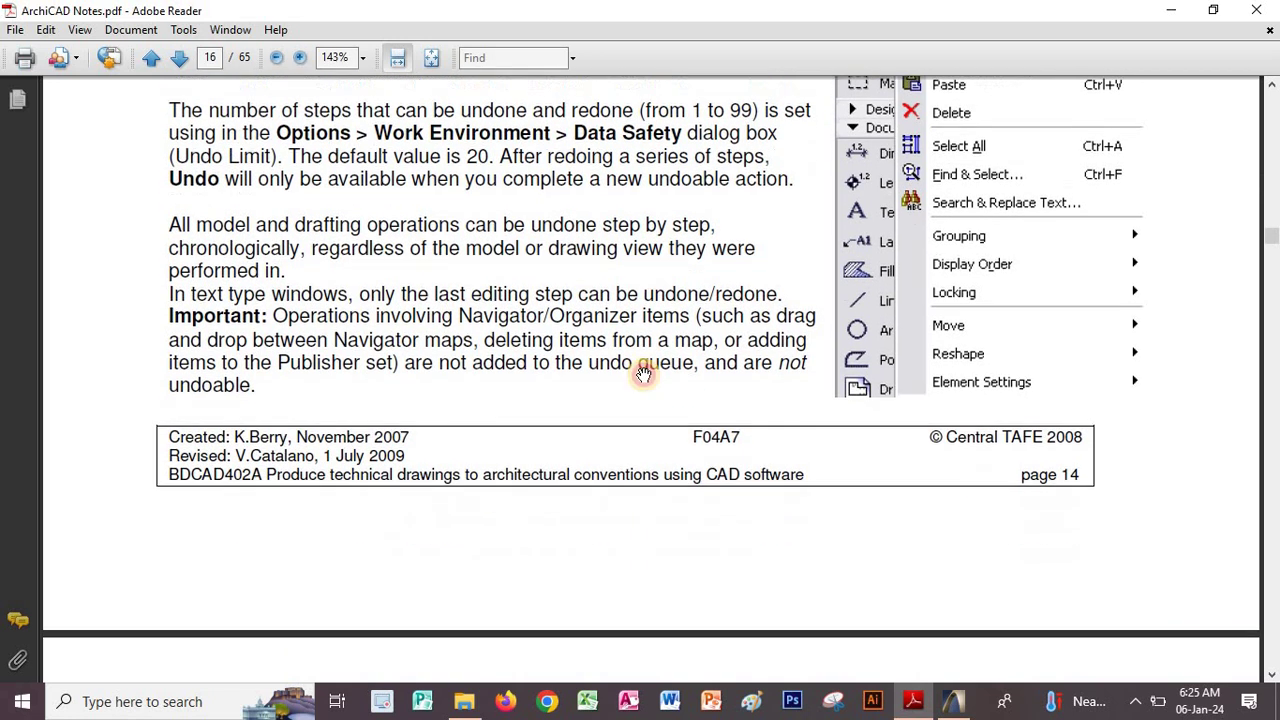
Read the notes on the Cut, Copy, Paste and Delete commands through the end of page 15 of the notes
scroll(527, 352, down, 7)
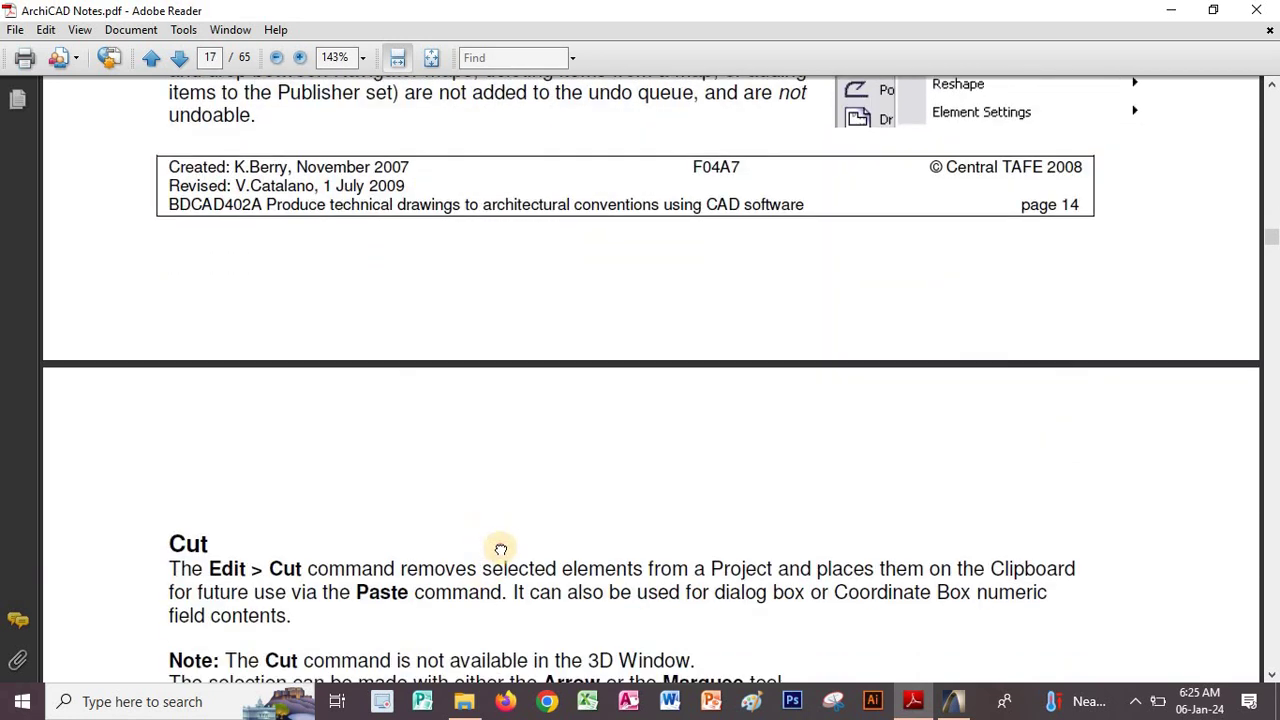
scroll(501, 549, down, 11)
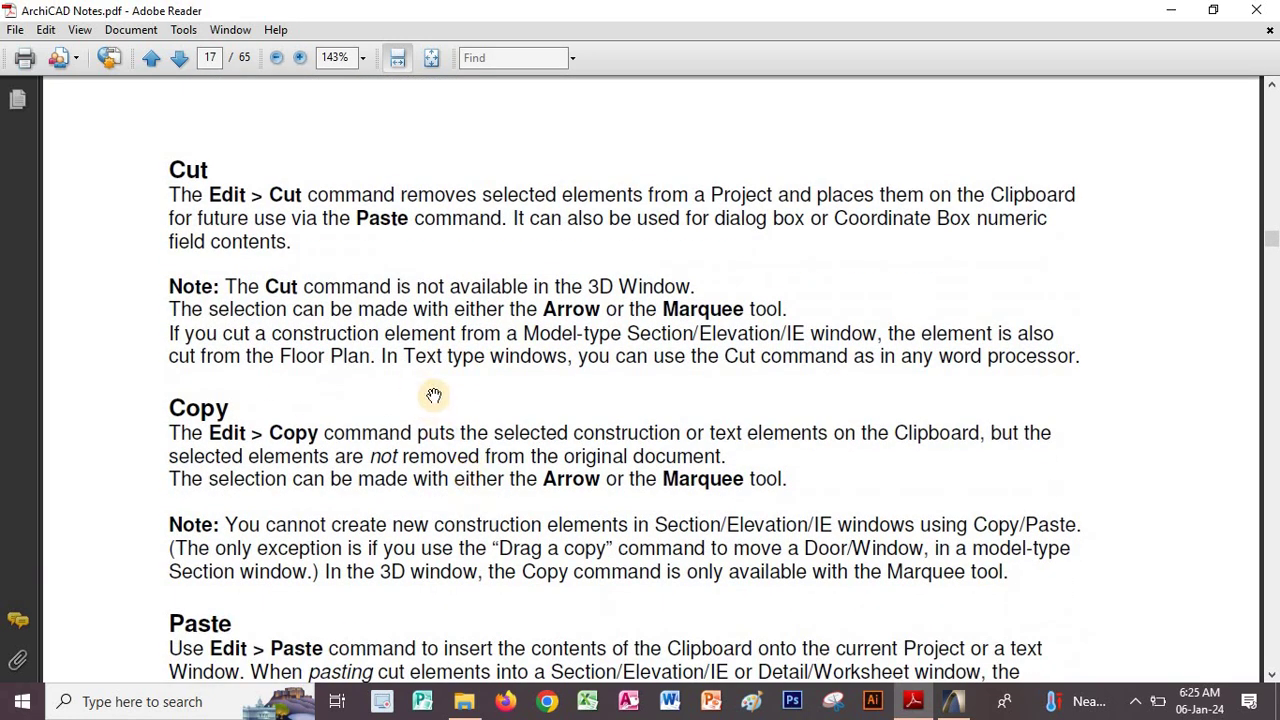
scroll(474, 380, down, 4)
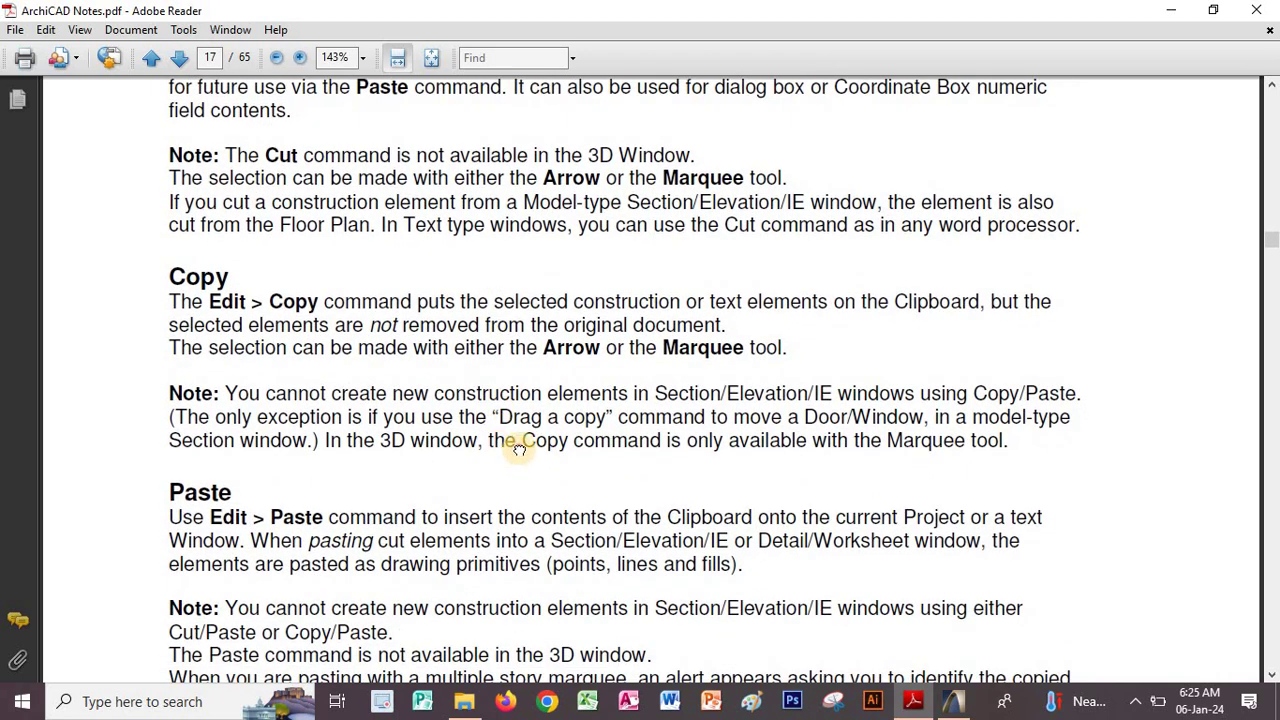
scroll(519, 449, down, 5)
scroll(627, 446, down, 3)
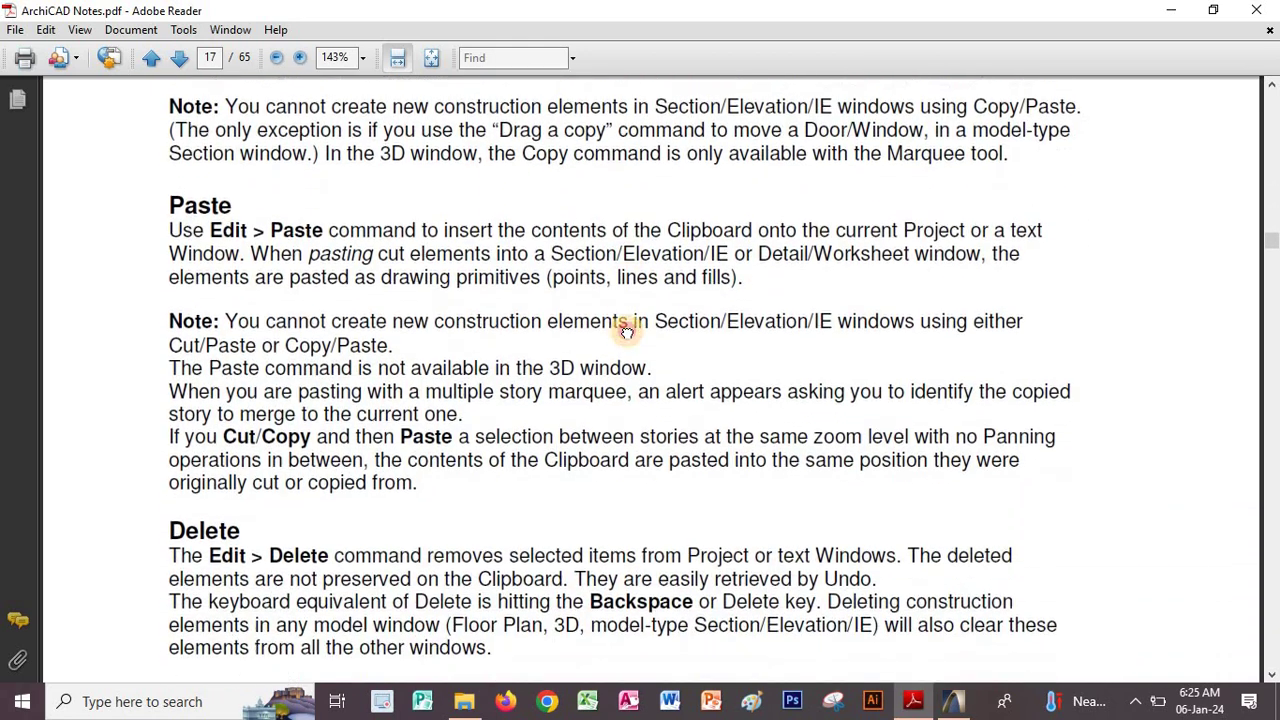
scroll(630, 420, up, 4)
scroll(638, 479, down, 3)
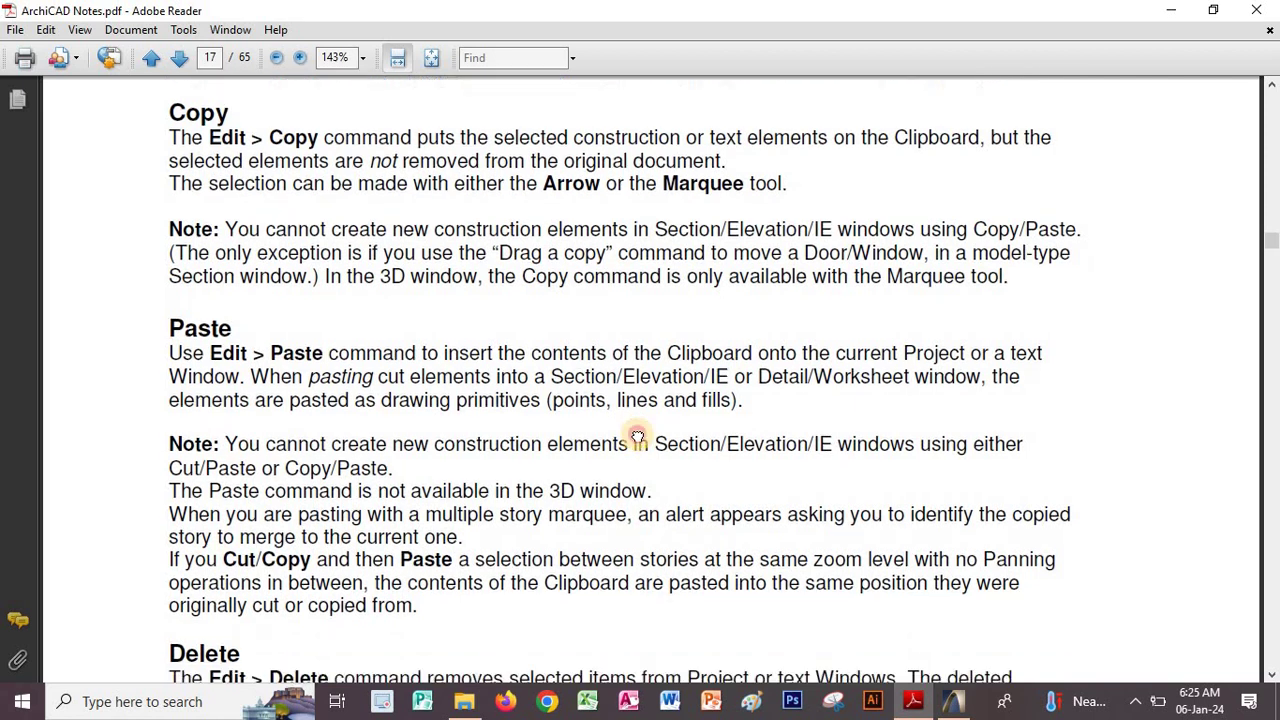
scroll(645, 380, down, 1)
scroll(654, 334, down, 3)
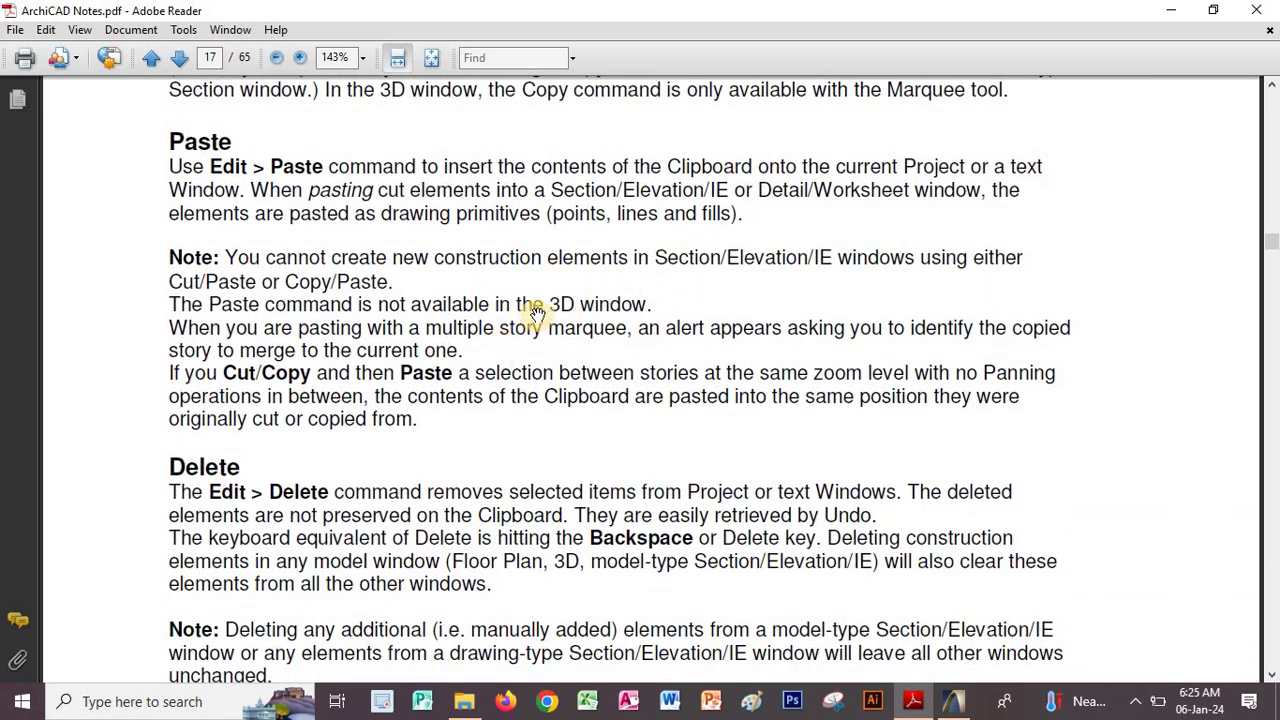
scroll(612, 349, down, 5)
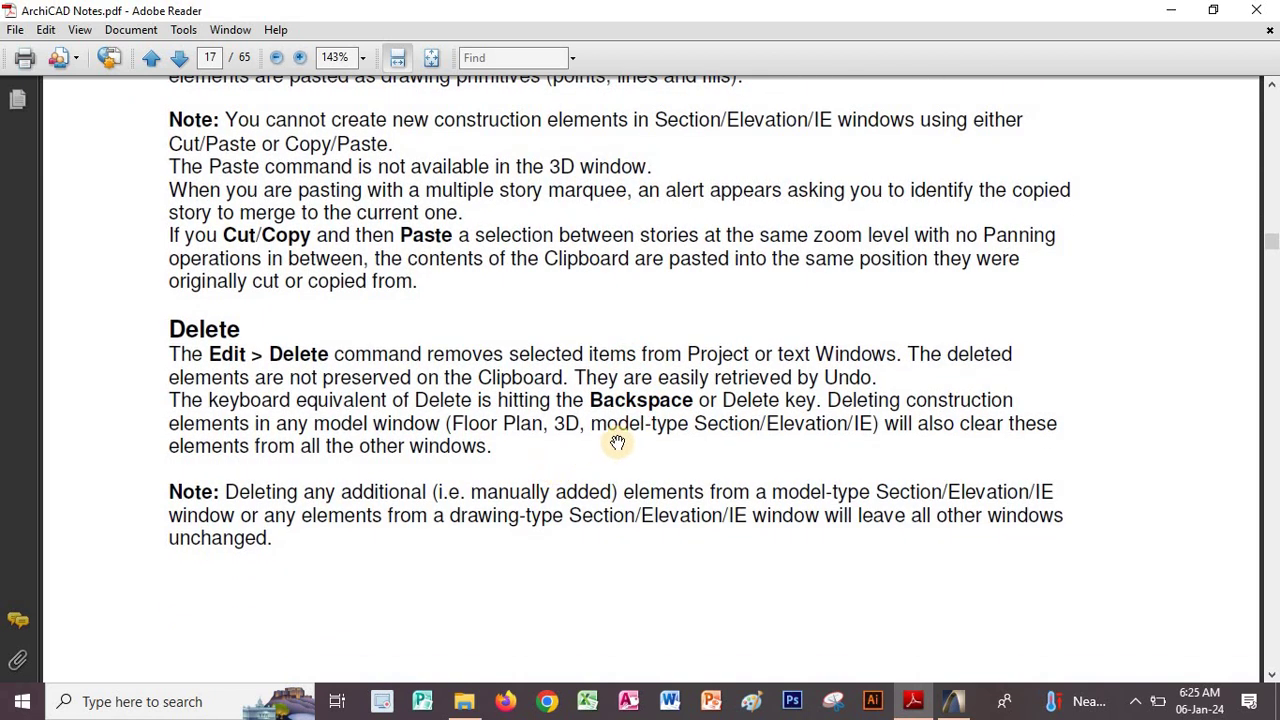
scroll(620, 400, down, 1)
scroll(614, 383, down, 6)
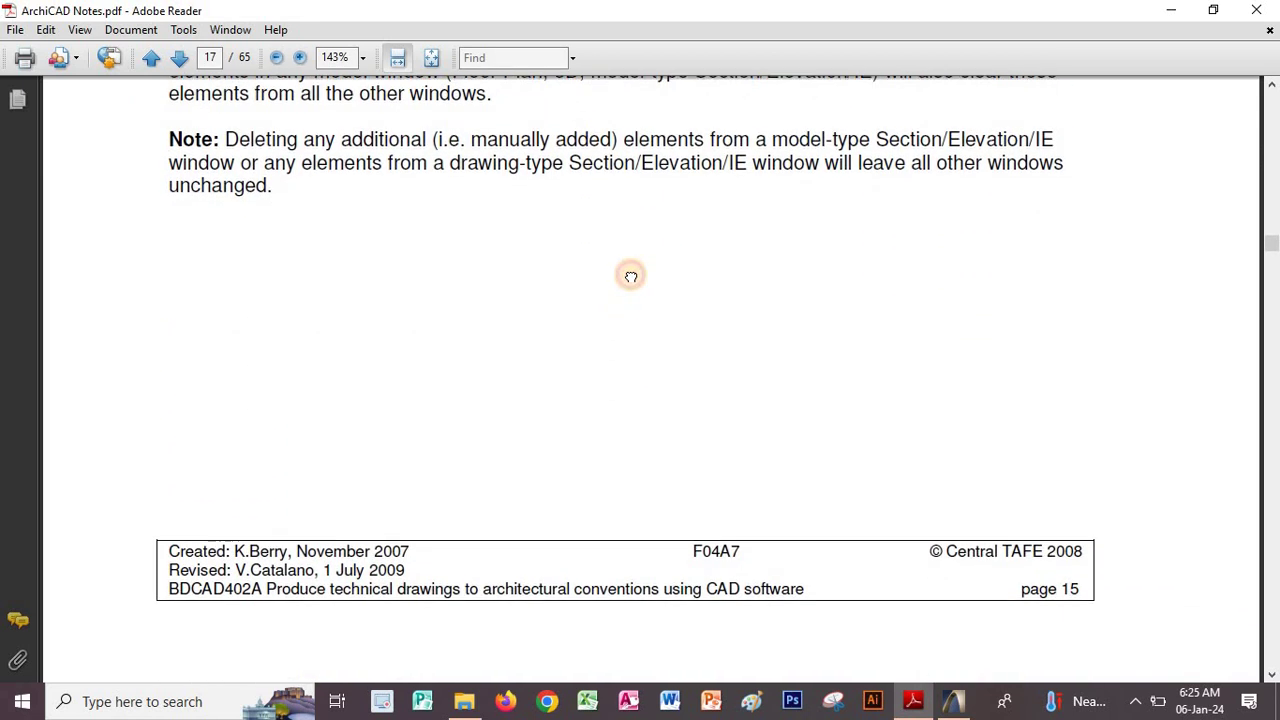
Read the Move Command and Drag notes, including the line-moving examples that select the object or a node
scroll(634, 418, up, 1)
scroll(630, 420, up, 3)
scroll(629, 366, down, 2)
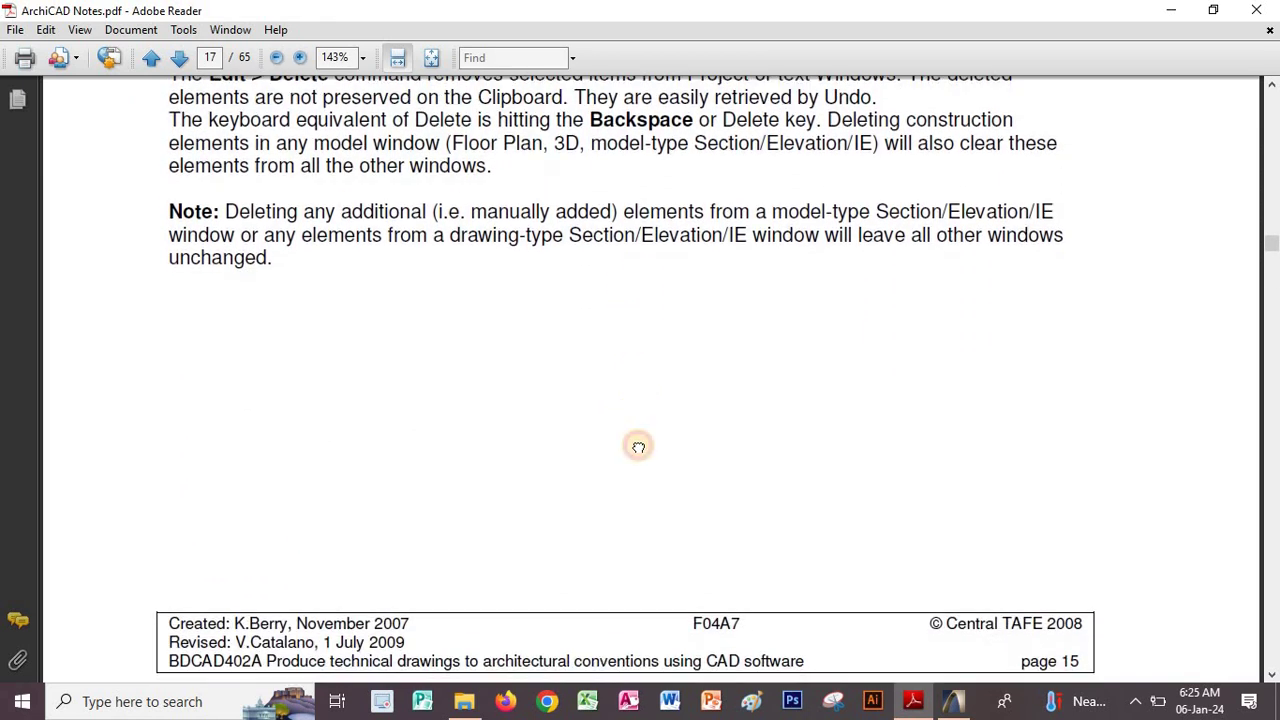
scroll(638, 450, up, 3)
scroll(639, 470, down, 10)
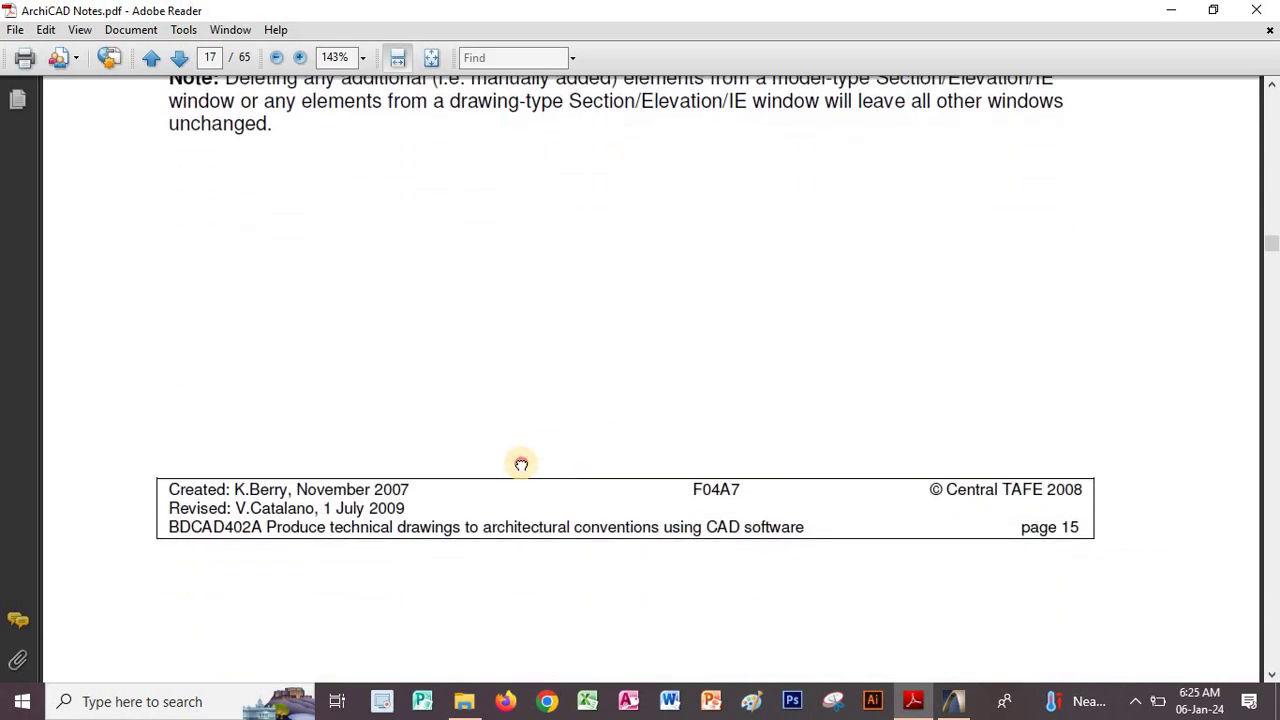
scroll(508, 449, down, 10)
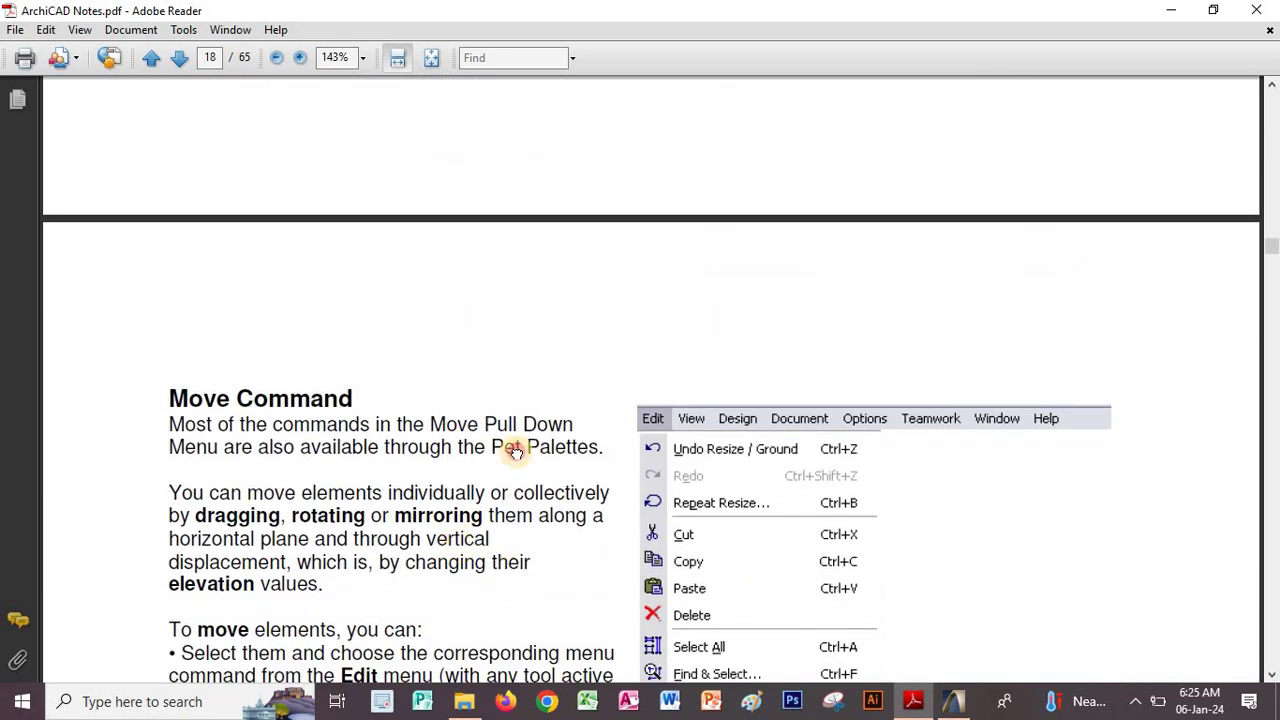
scroll(505, 509, down, 3)
scroll(508, 400, down, 8)
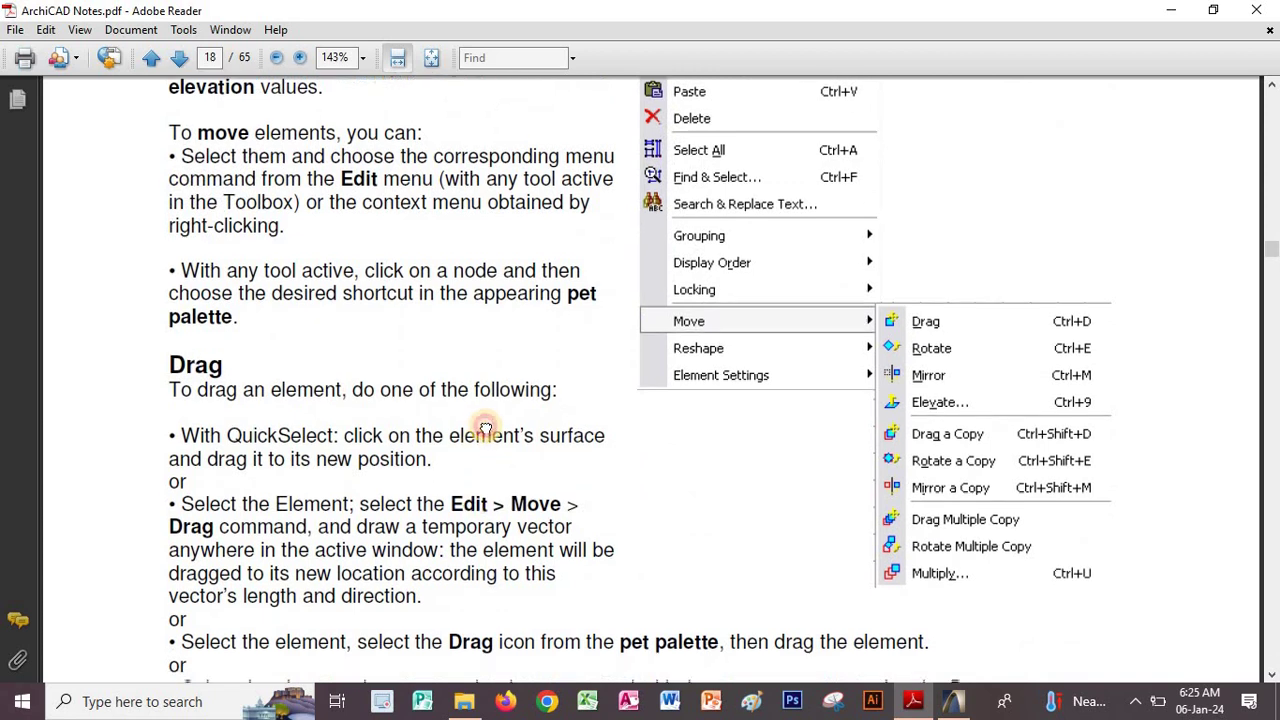
scroll(509, 353, down, 1)
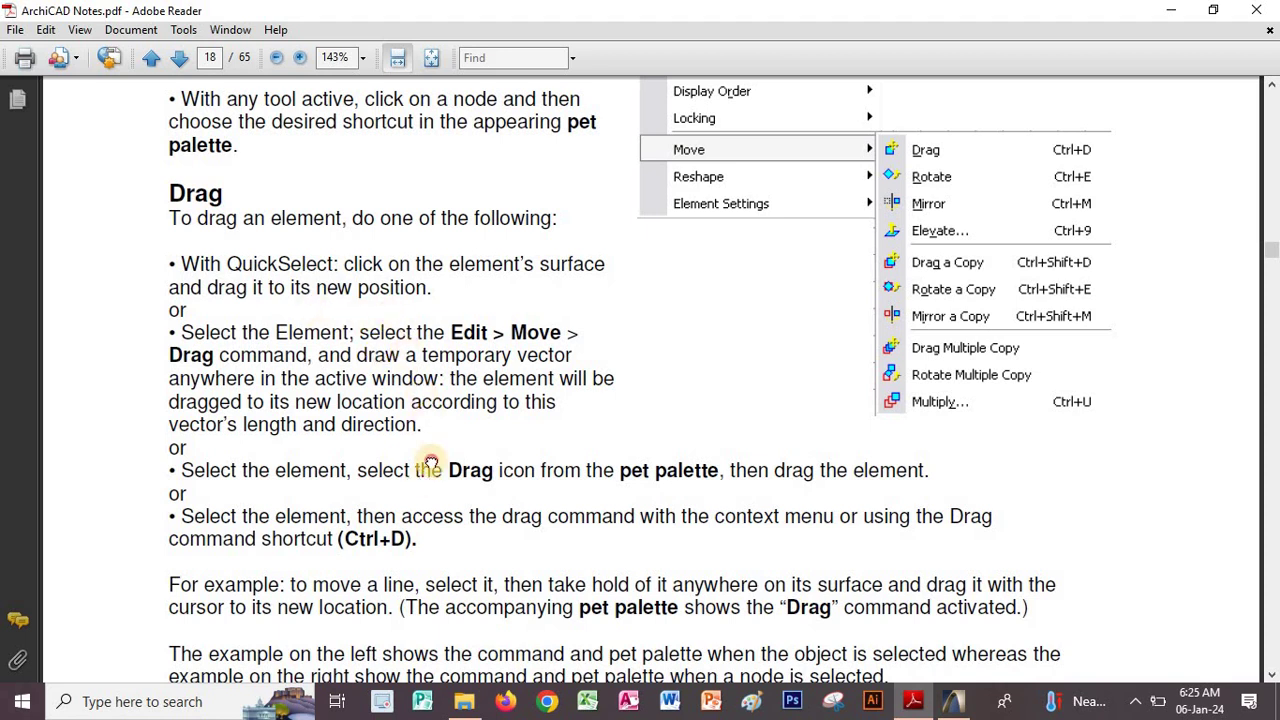
drag(414, 468, 409, 298)
scroll(409, 298, down, 12)
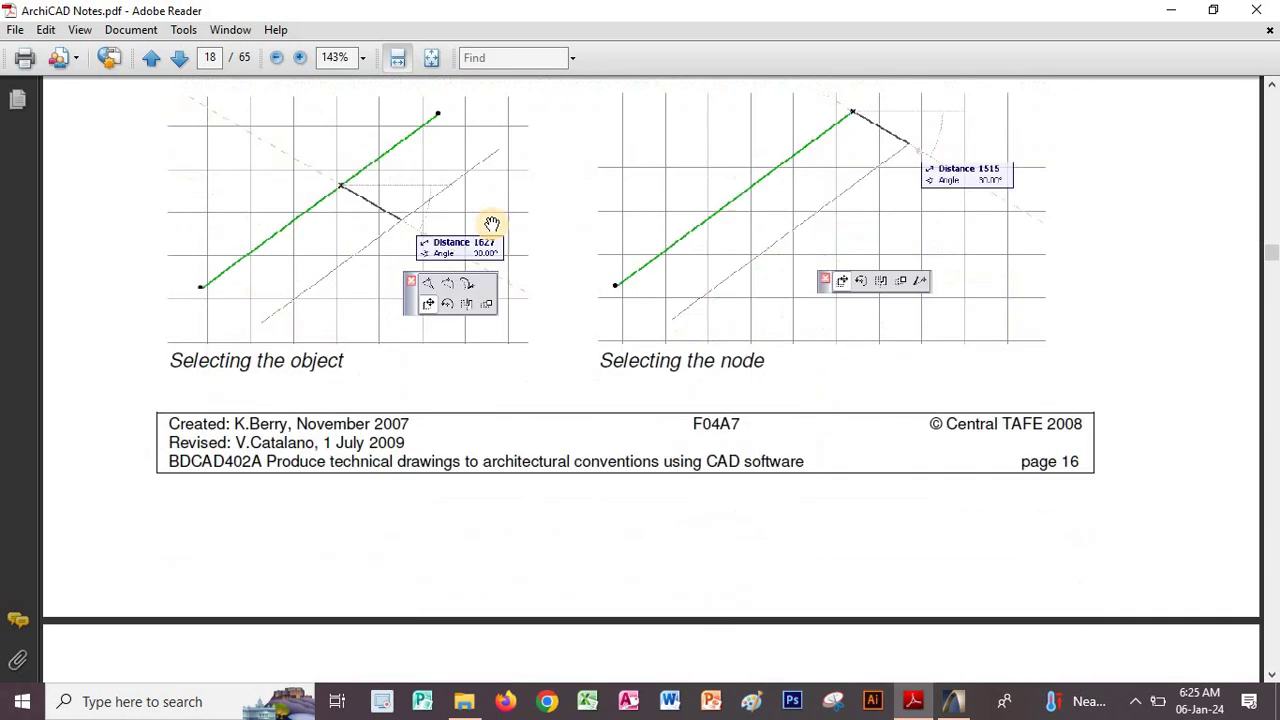
Examine the notes on the Rotate, Mirror and Elevating Elements procedures through the end of page 17 of the notes
scroll(537, 606, down, 10)
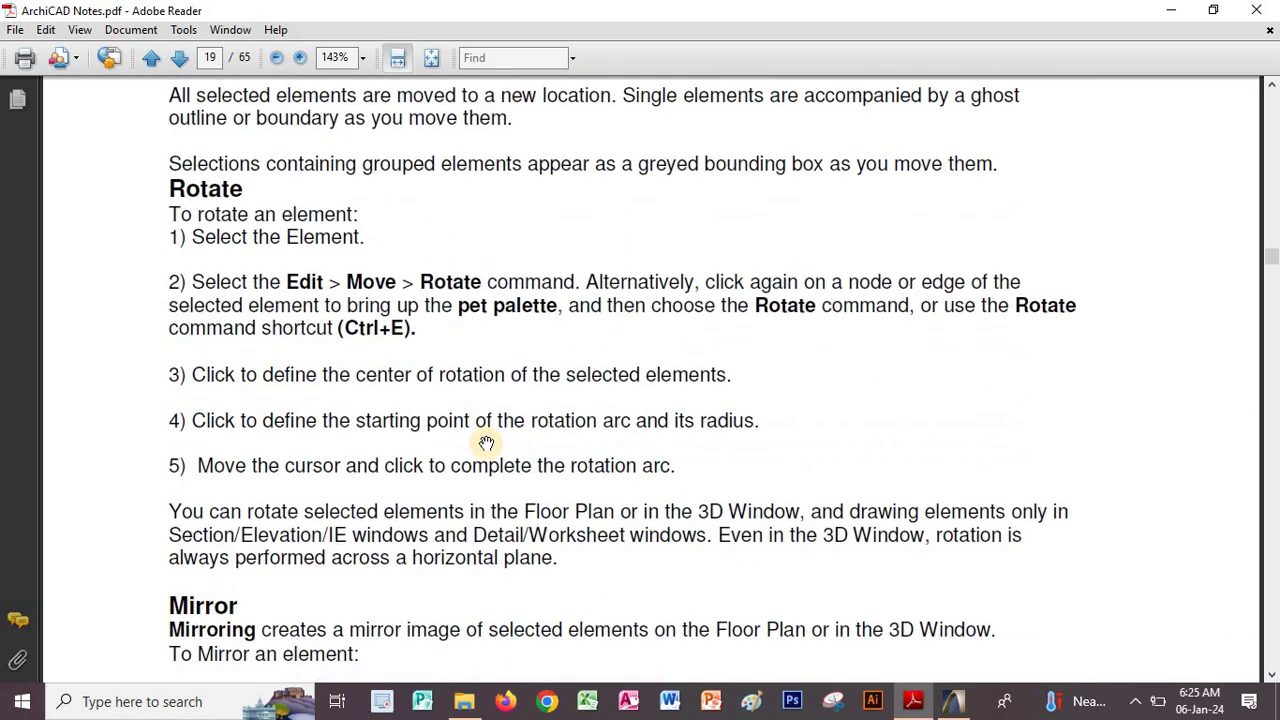
scroll(479, 394, down, 5)
scroll(471, 571, up, 4)
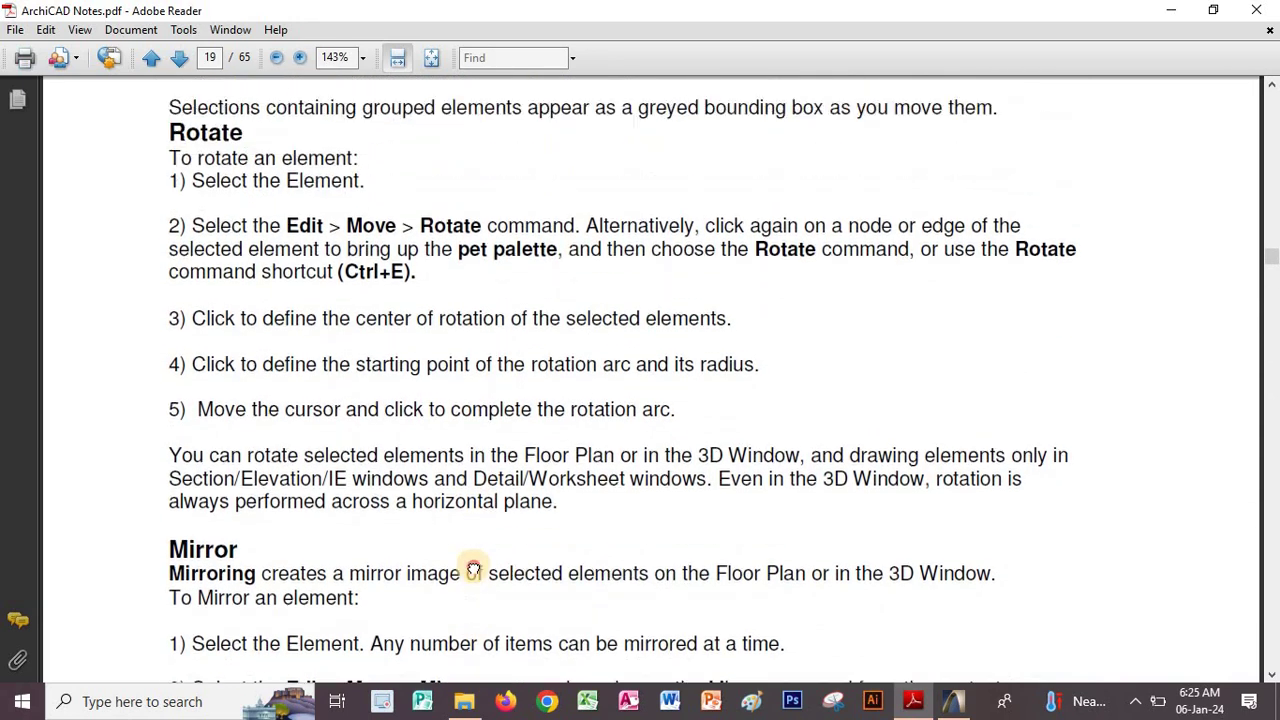
drag(473, 545, 481, 518)
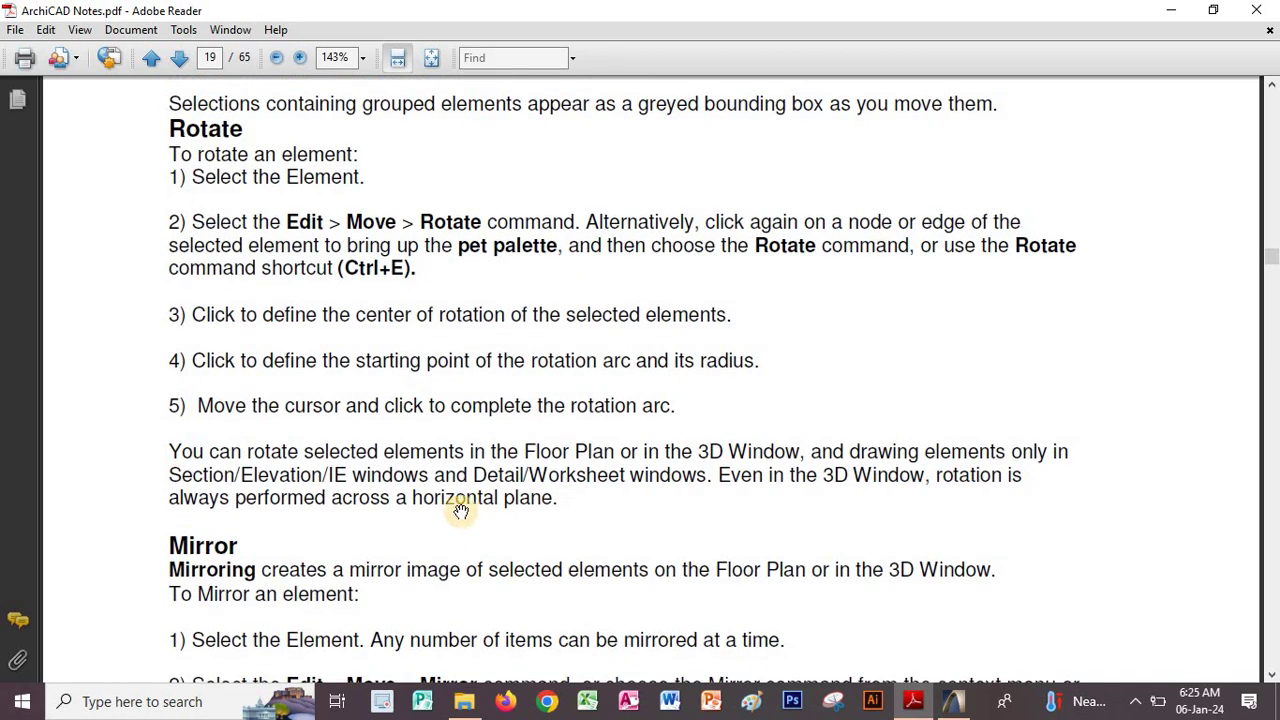
scroll(505, 520, down, 5)
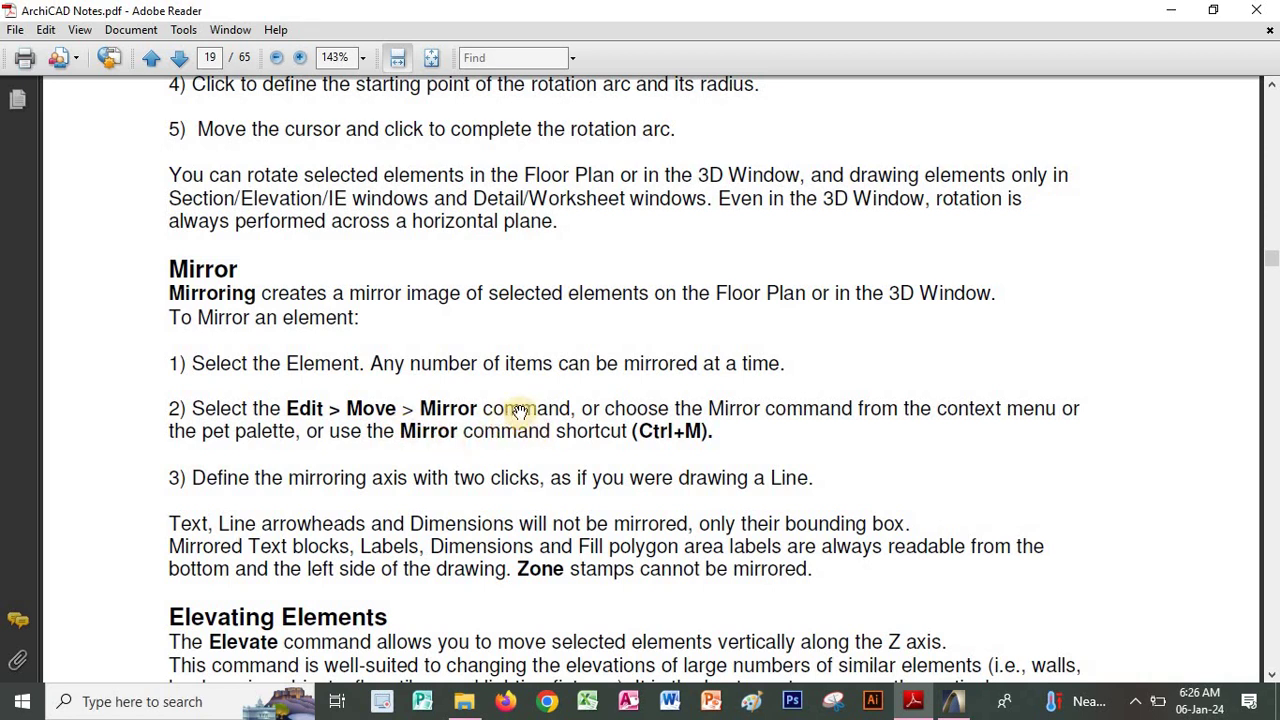
scroll(520, 410, down, 3)
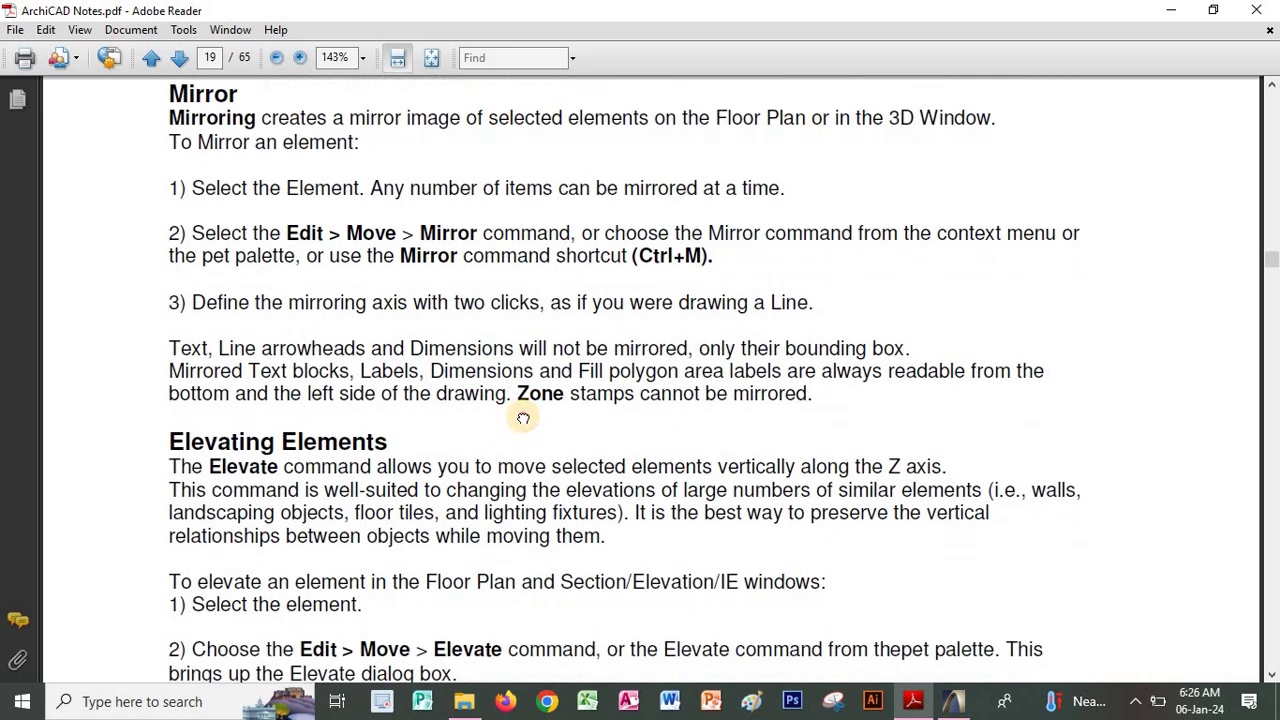
drag(523, 418, 525, 222)
drag(536, 387, 505, 167)
mouse_move(577, 460)
mouse_down()
mouse_move(570, 501)
mouse_move(583, 450)
mouse_up()
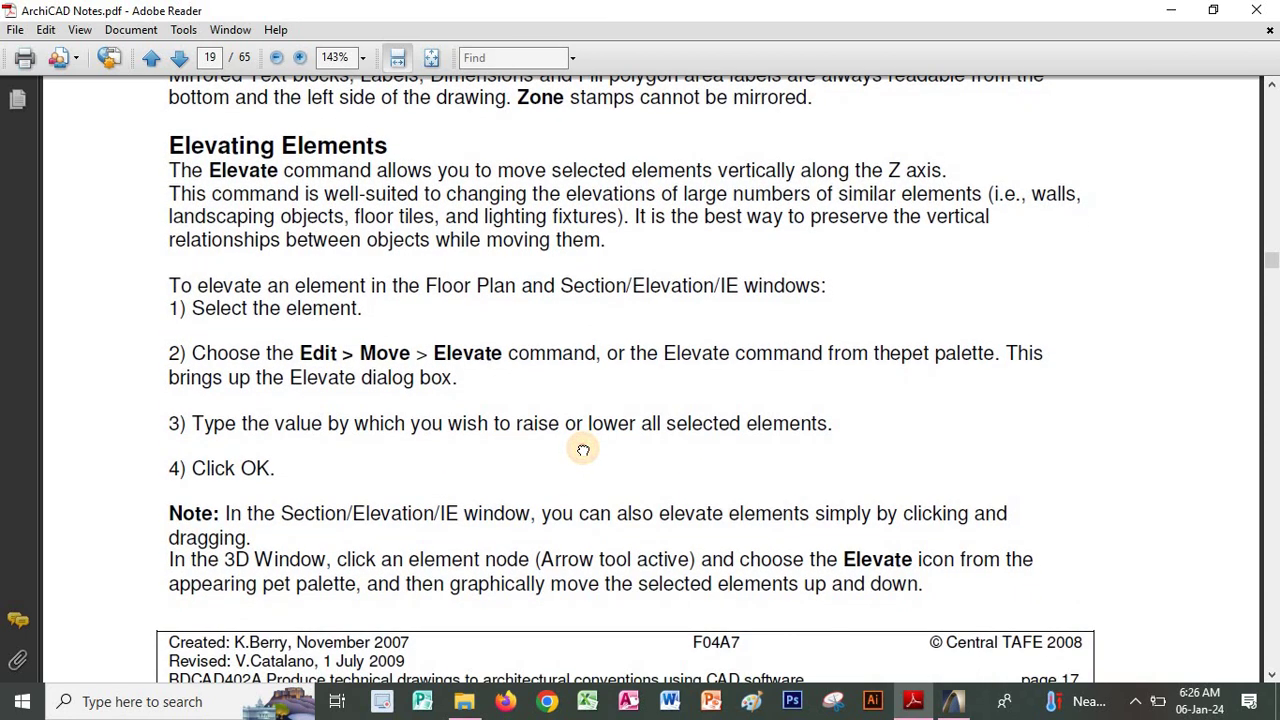
drag(583, 450, 590, 222)
Examine the notes on dragging, rotating and mirroring element copies and on the Multiply command's methods and distribution options
scroll(423, 337, down, 10)
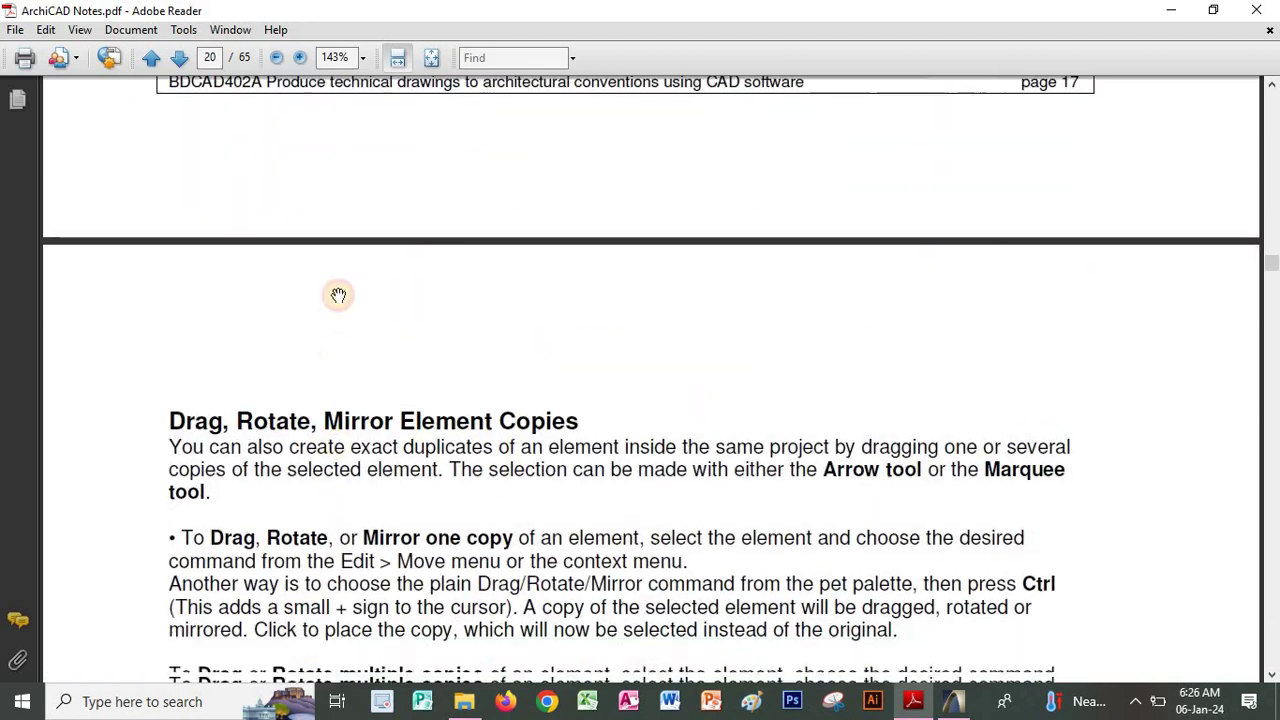
scroll(390, 480, down, 1)
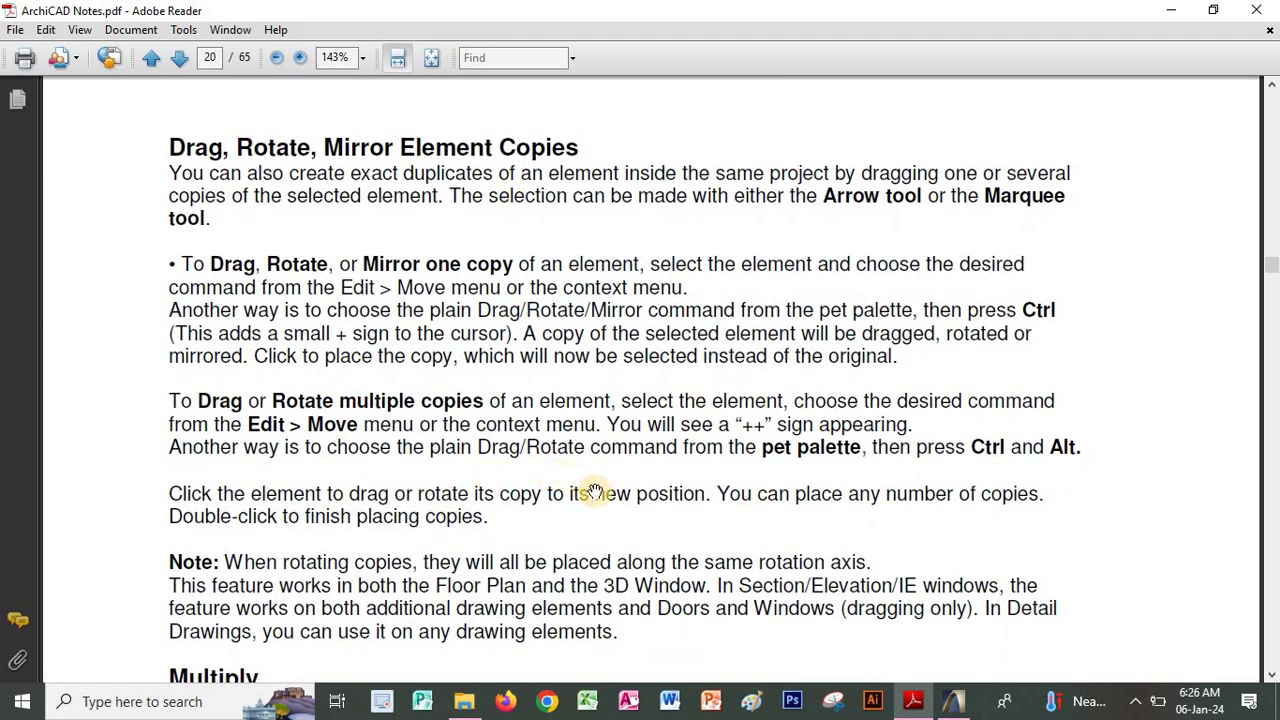
scroll(585, 503, down, 6)
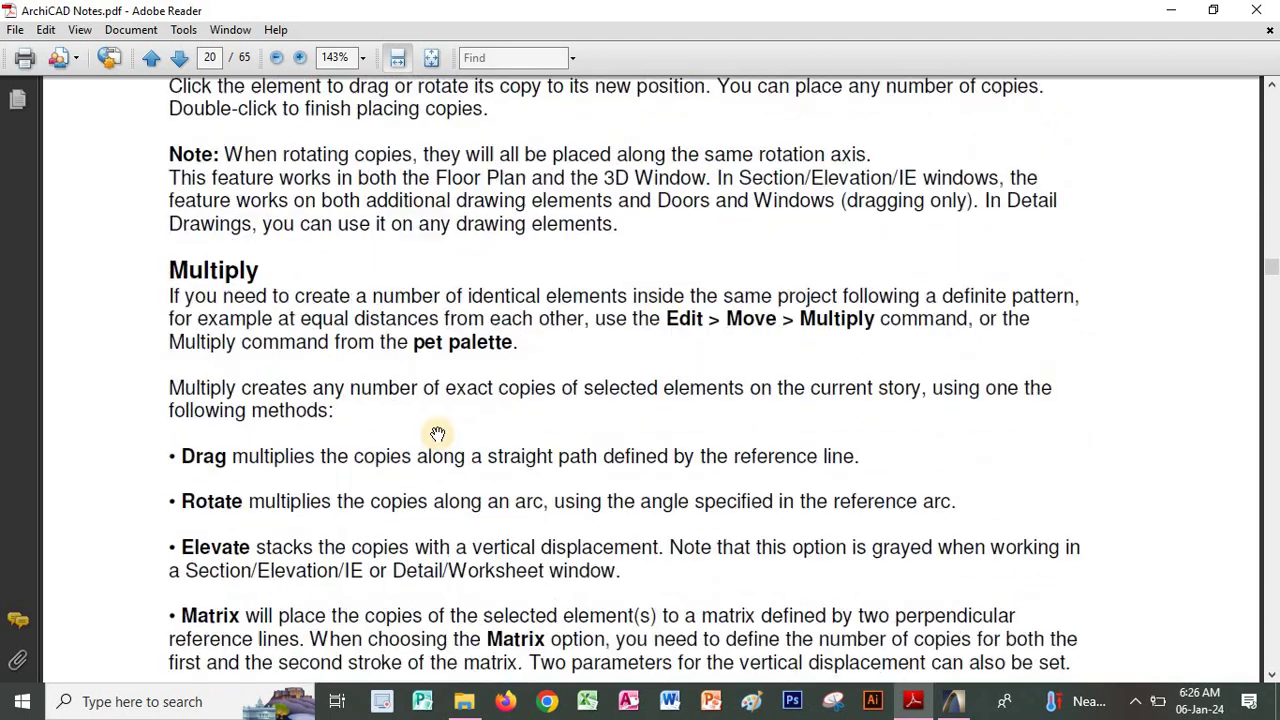
scroll(446, 520, down, 7)
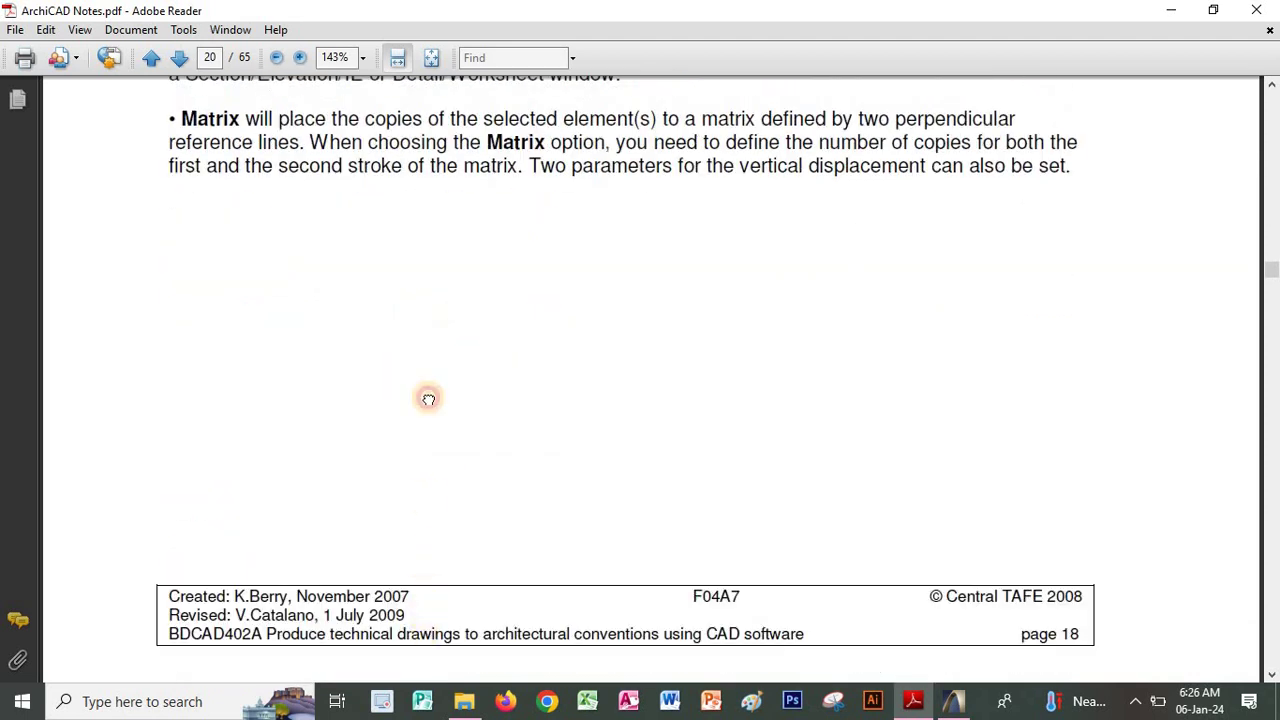
scroll(409, 613, down, 5)
scroll(437, 491, down, 8)
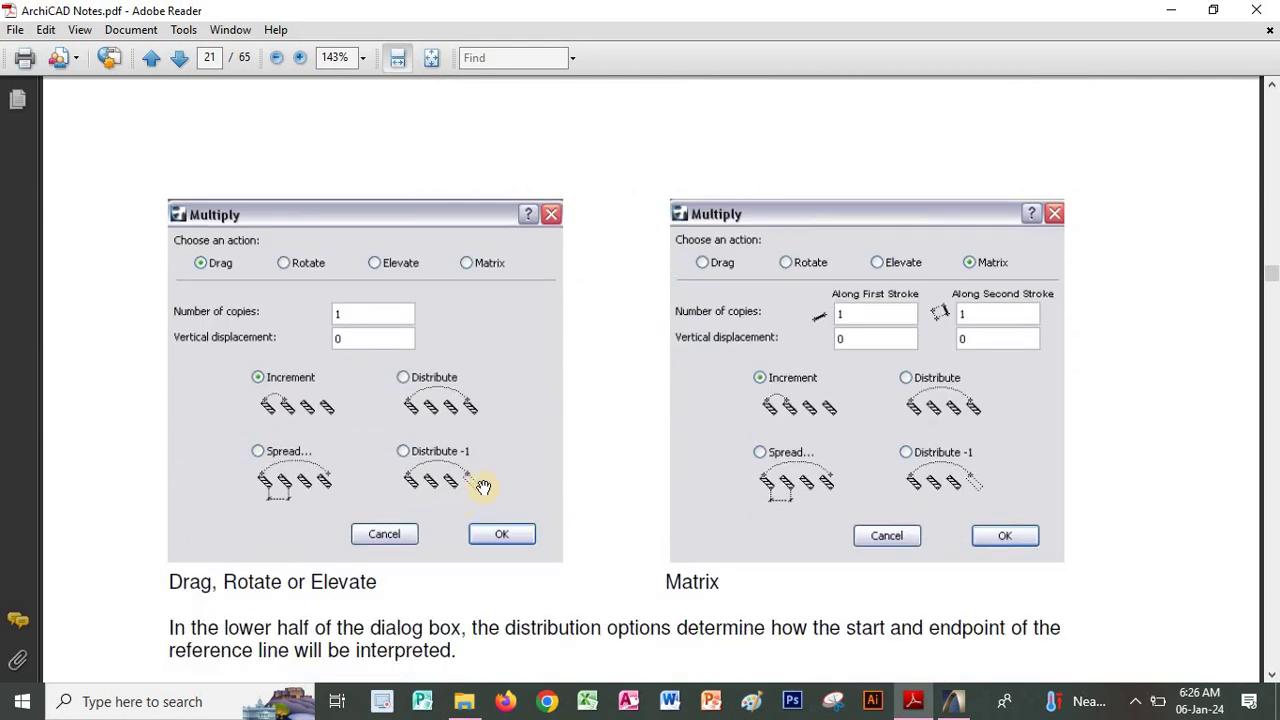
scroll(600, 497, down, 6)
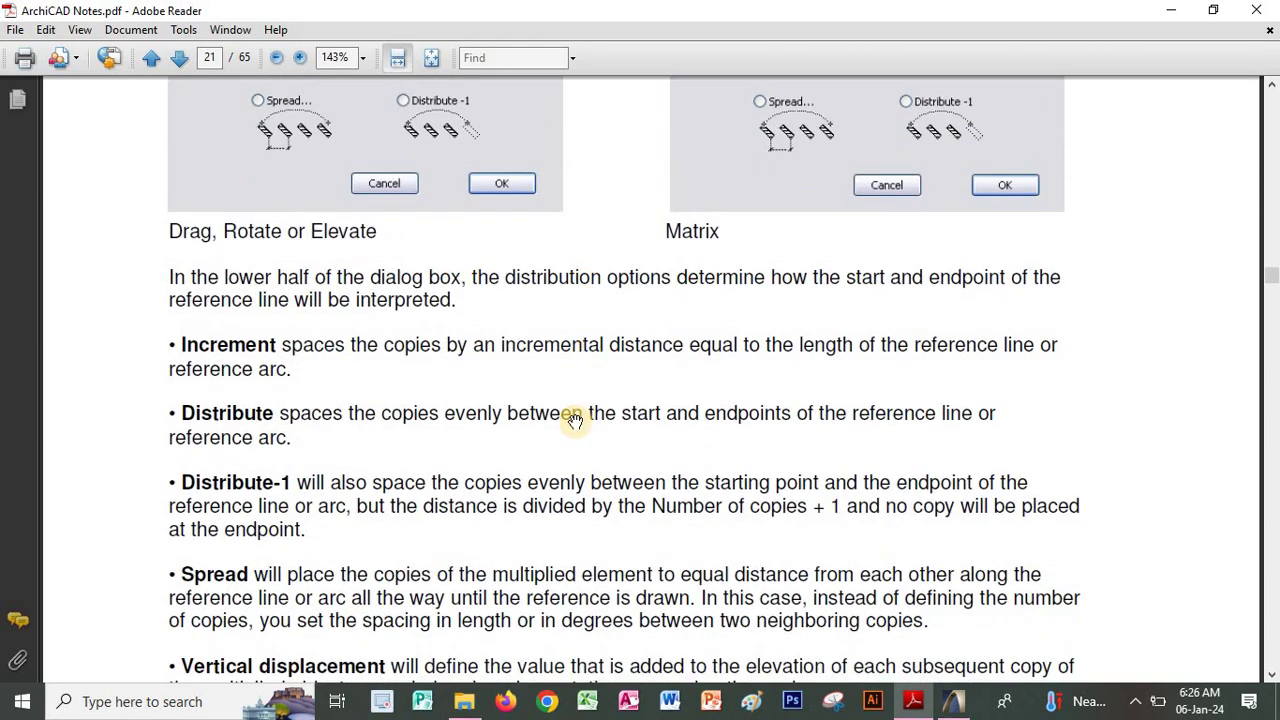
scroll(577, 314, down, 3)
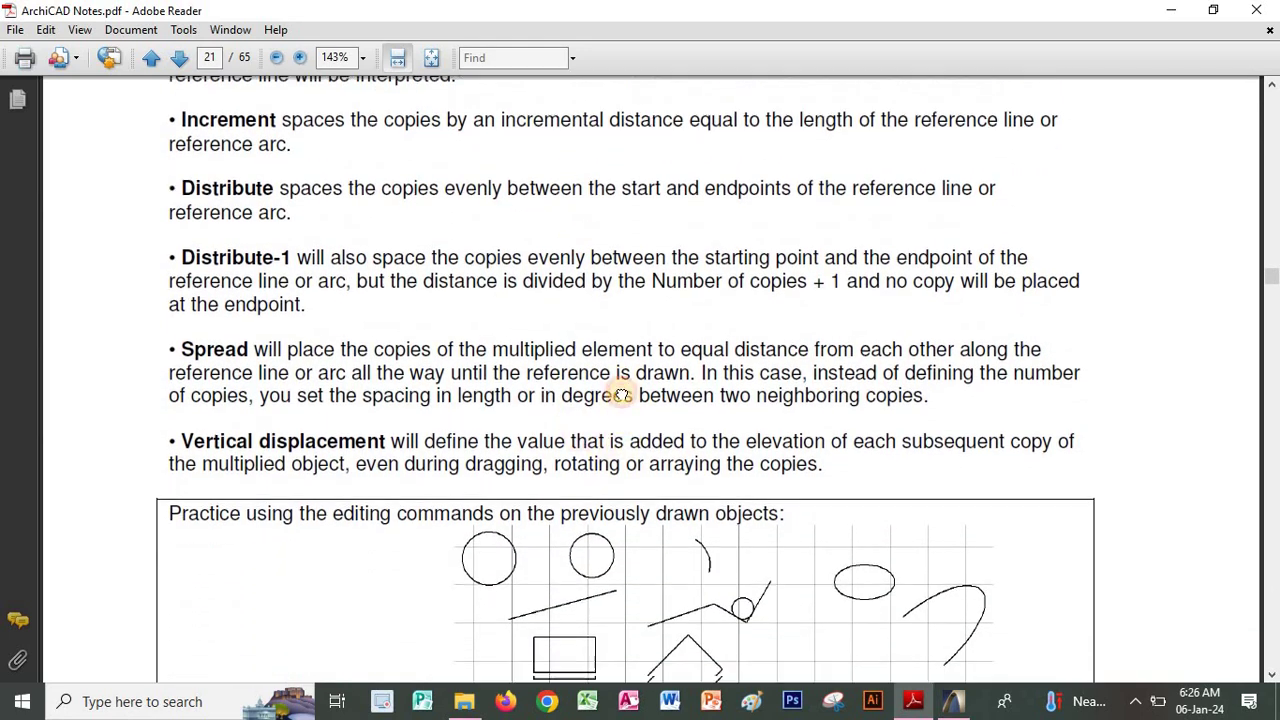
Read the Parameter Transfers notes on Pick Up Parameters, the Eyedropper forms and Inject Parameters
scroll(623, 255, down, 13)
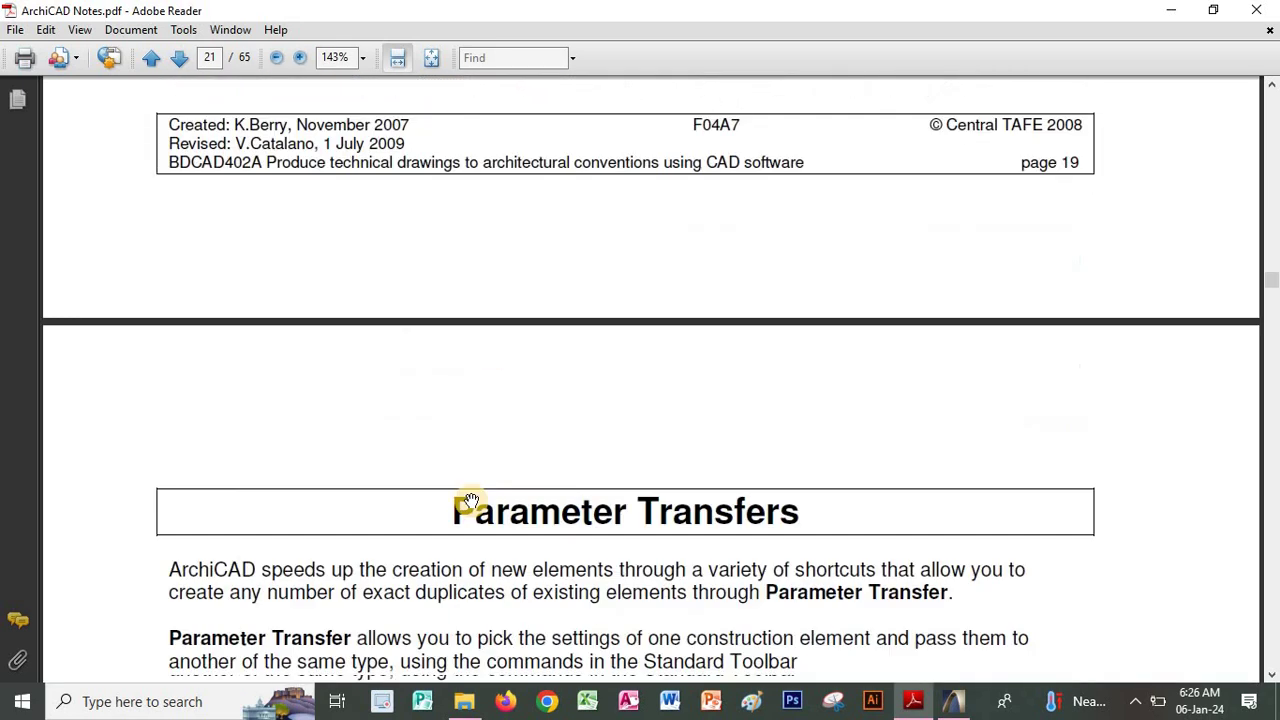
scroll(440, 453, down, 3)
drag(447, 428, 449, 328)
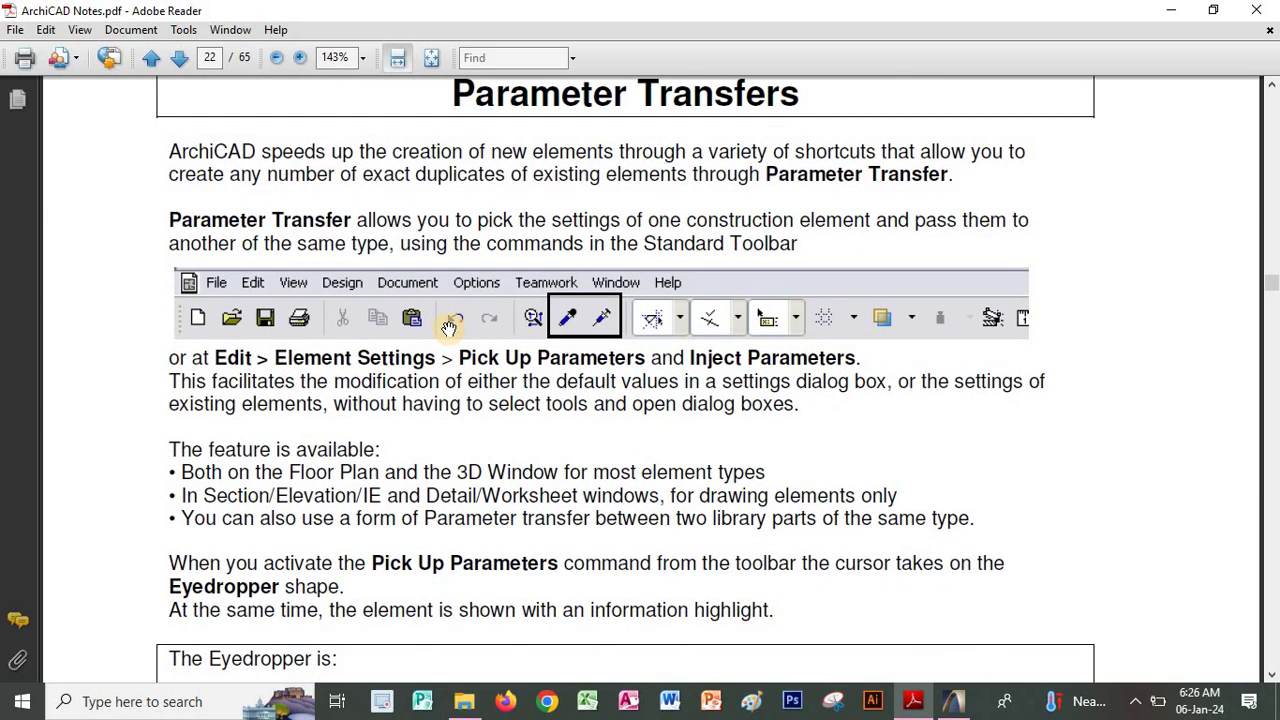
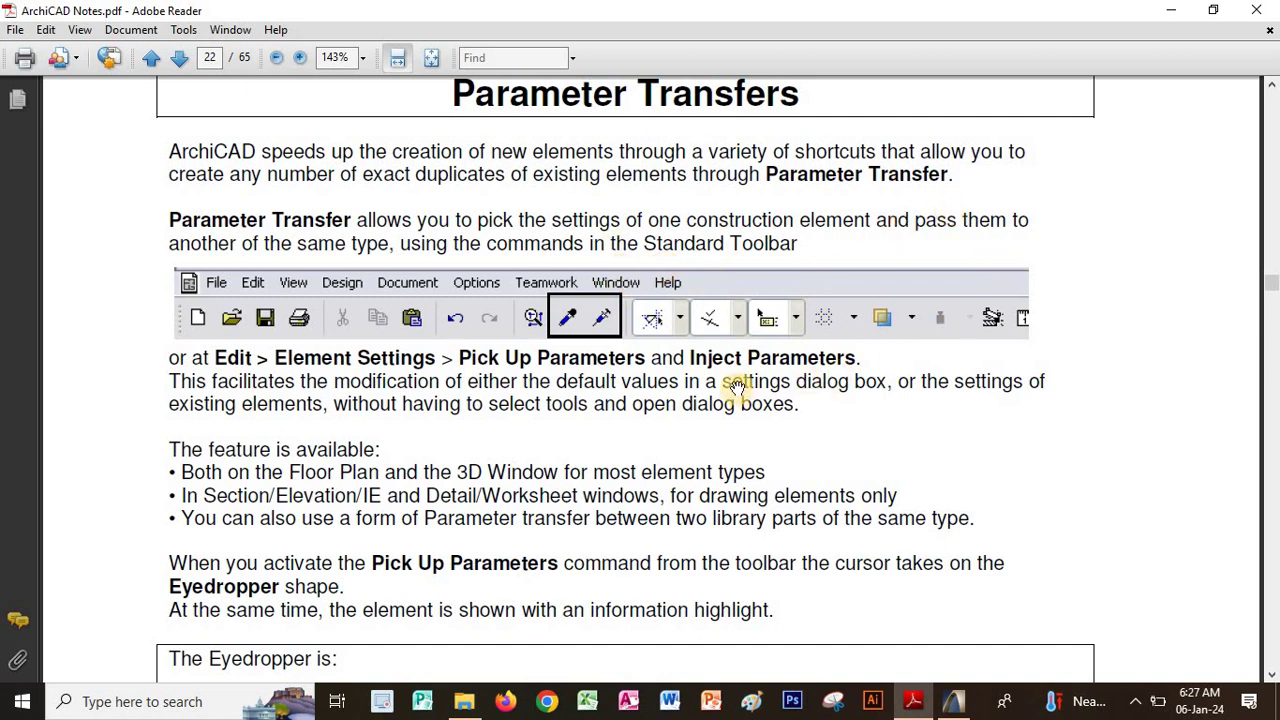
scroll(735, 385, down, 3)
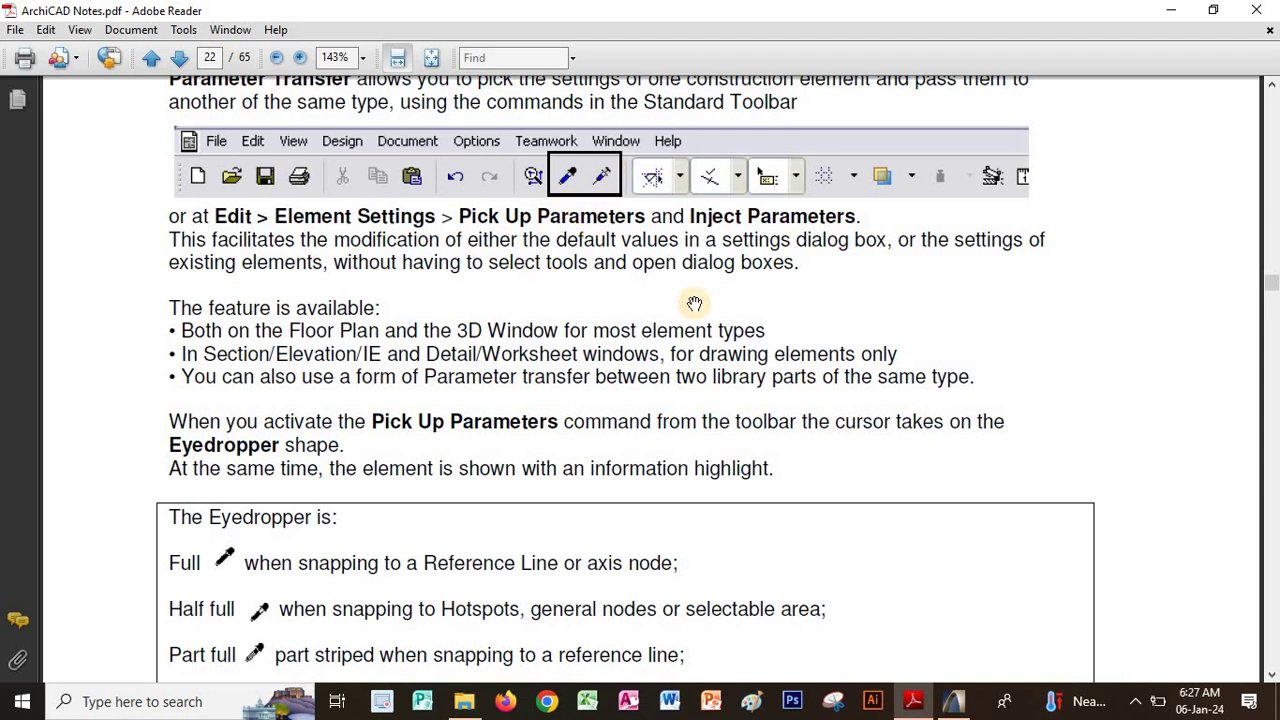
scroll(815, 300, down, 1)
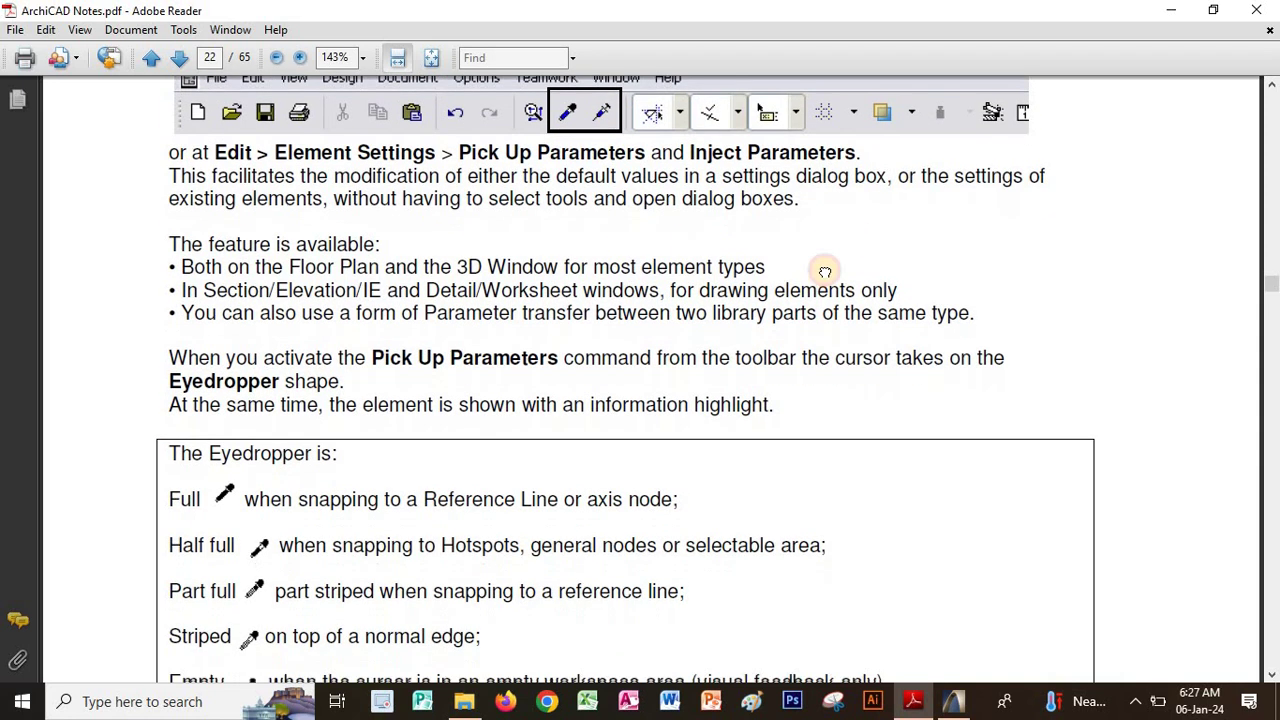
scroll(825, 272, down, 2)
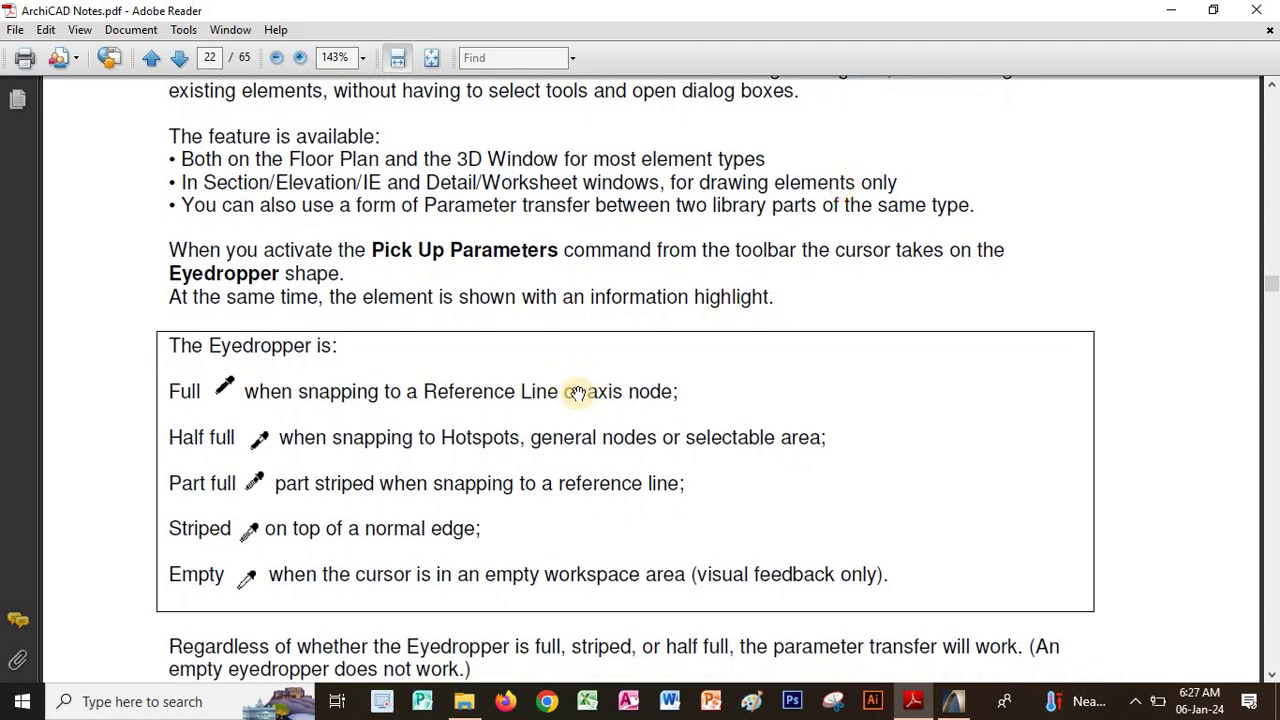
scroll(590, 378, down, 1)
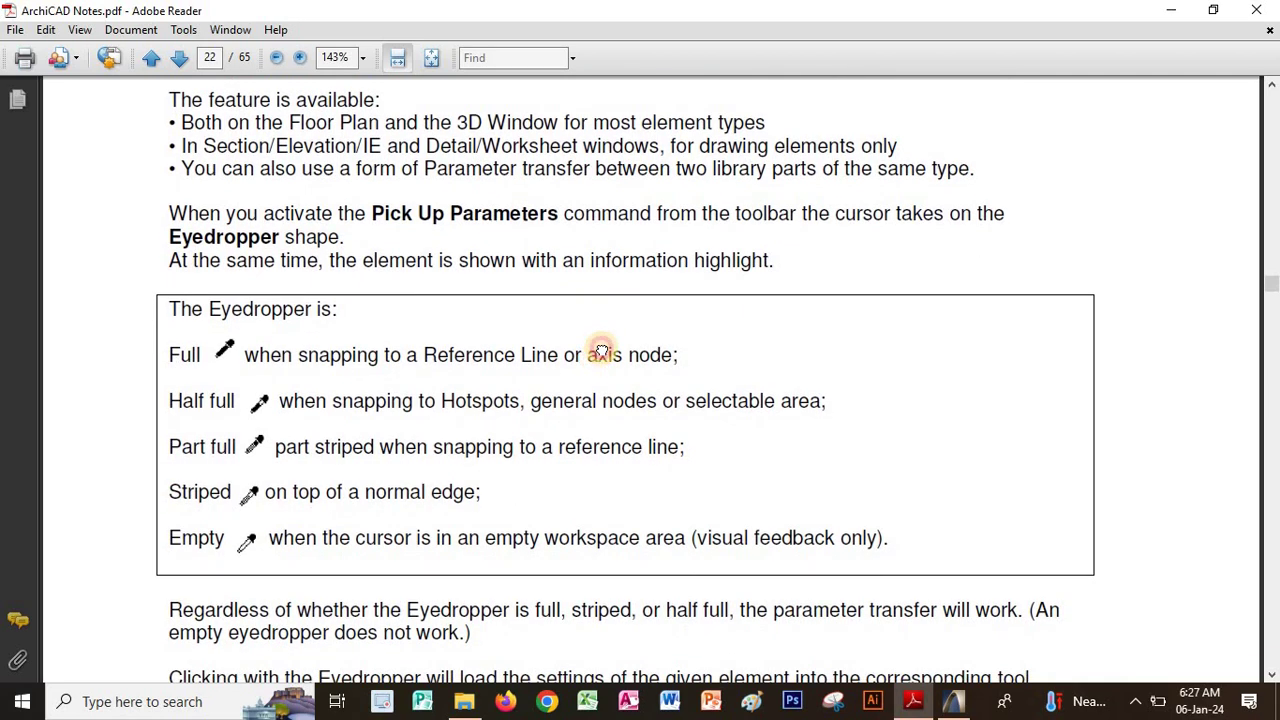
scroll(603, 352, down, 4)
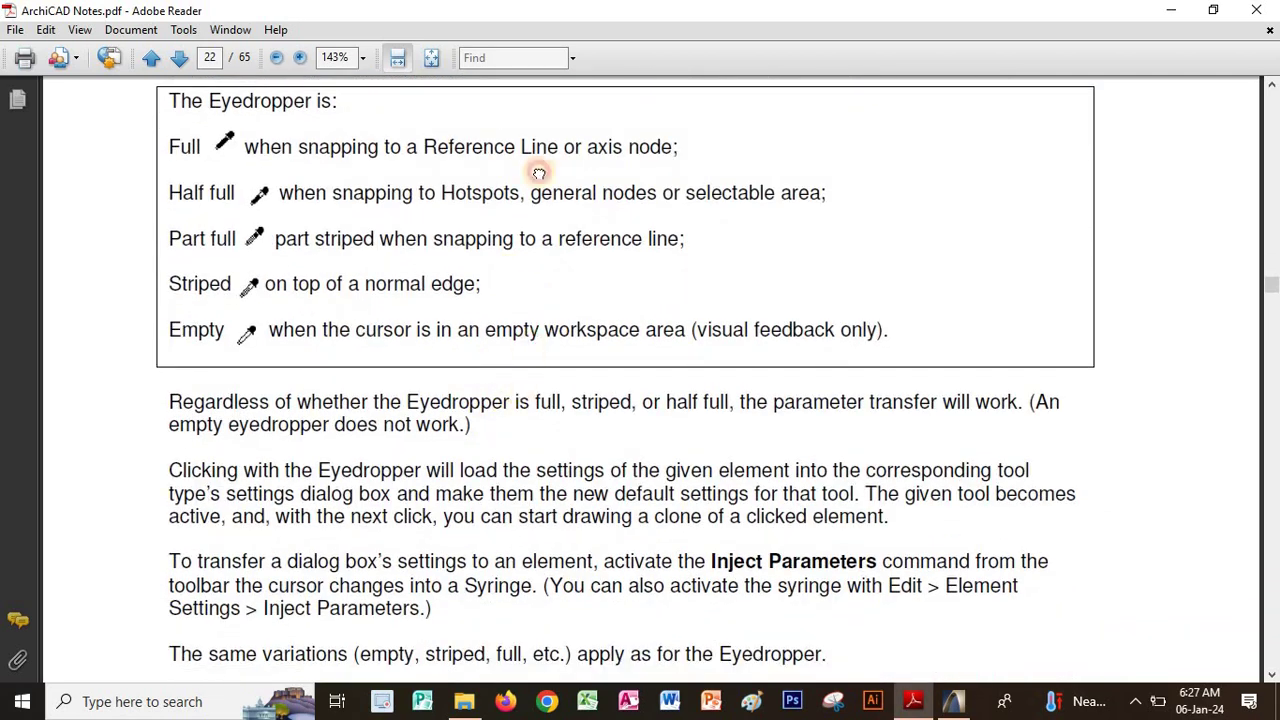
Examine the Project Preferences notes, covering the list of preference categories and the start of the dialog box description
scroll(538, 174, down, 14)
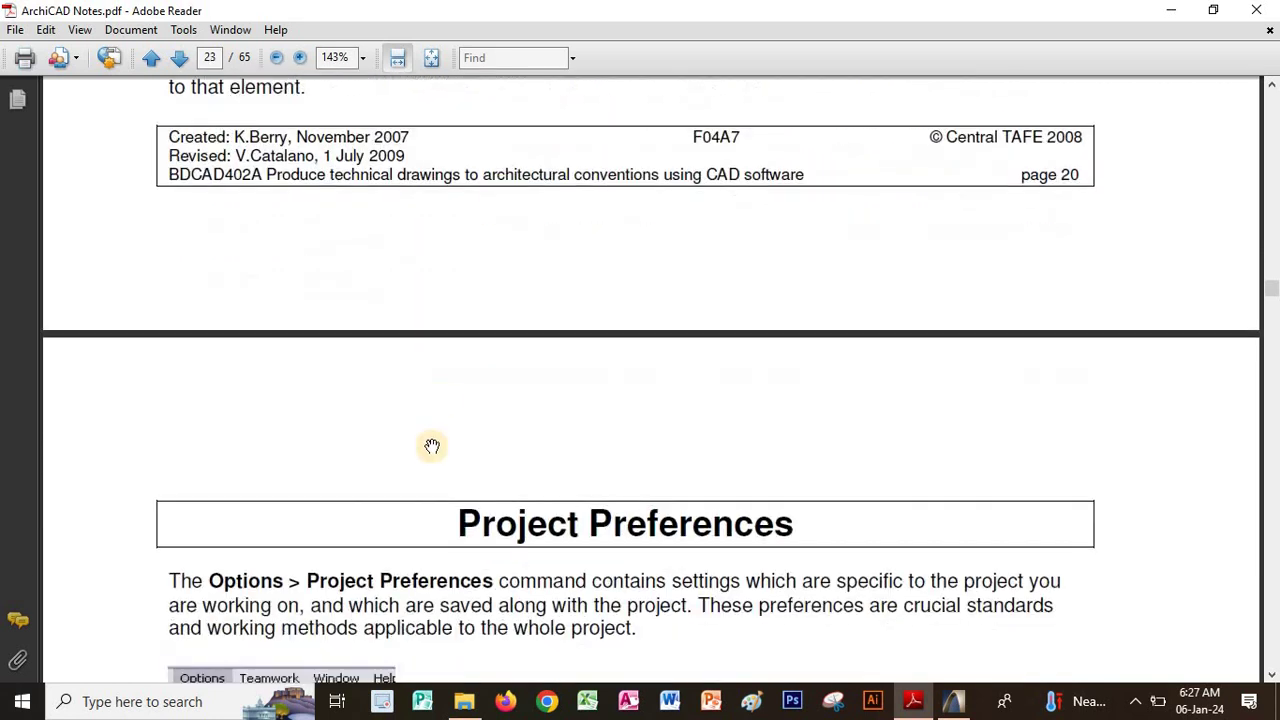
scroll(432, 446, down, 8)
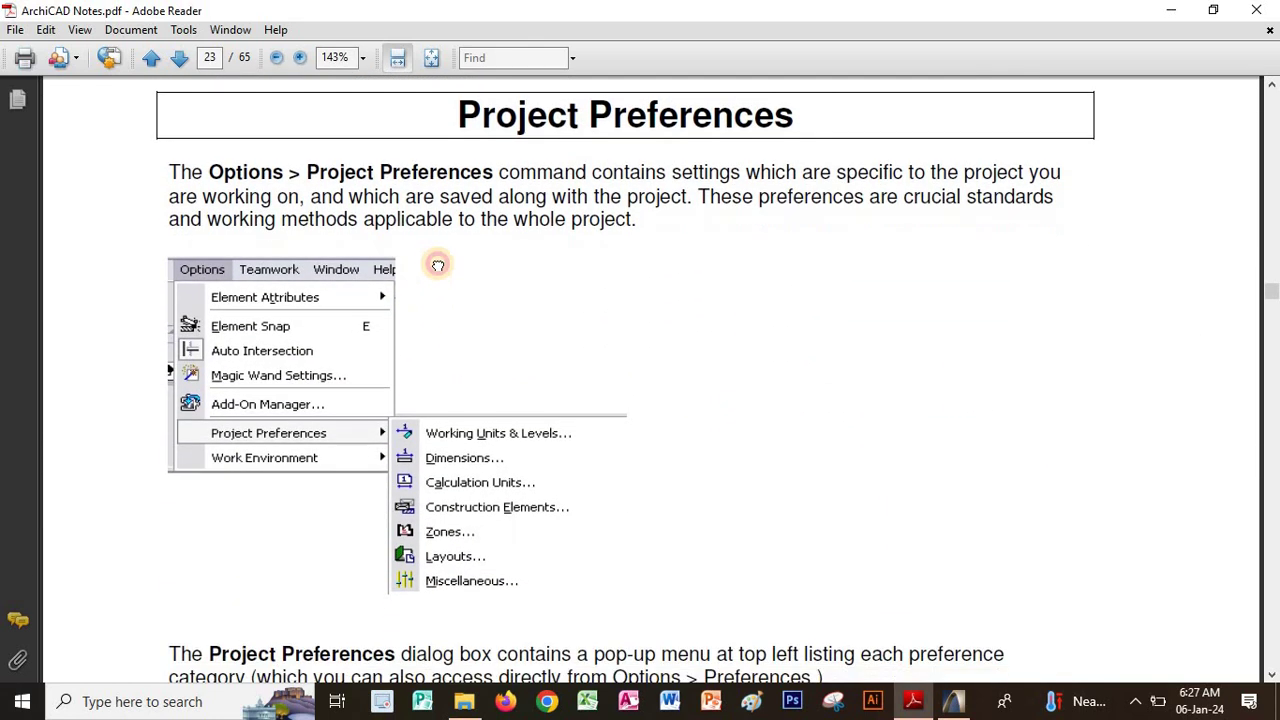
scroll(438, 264, down, 2)
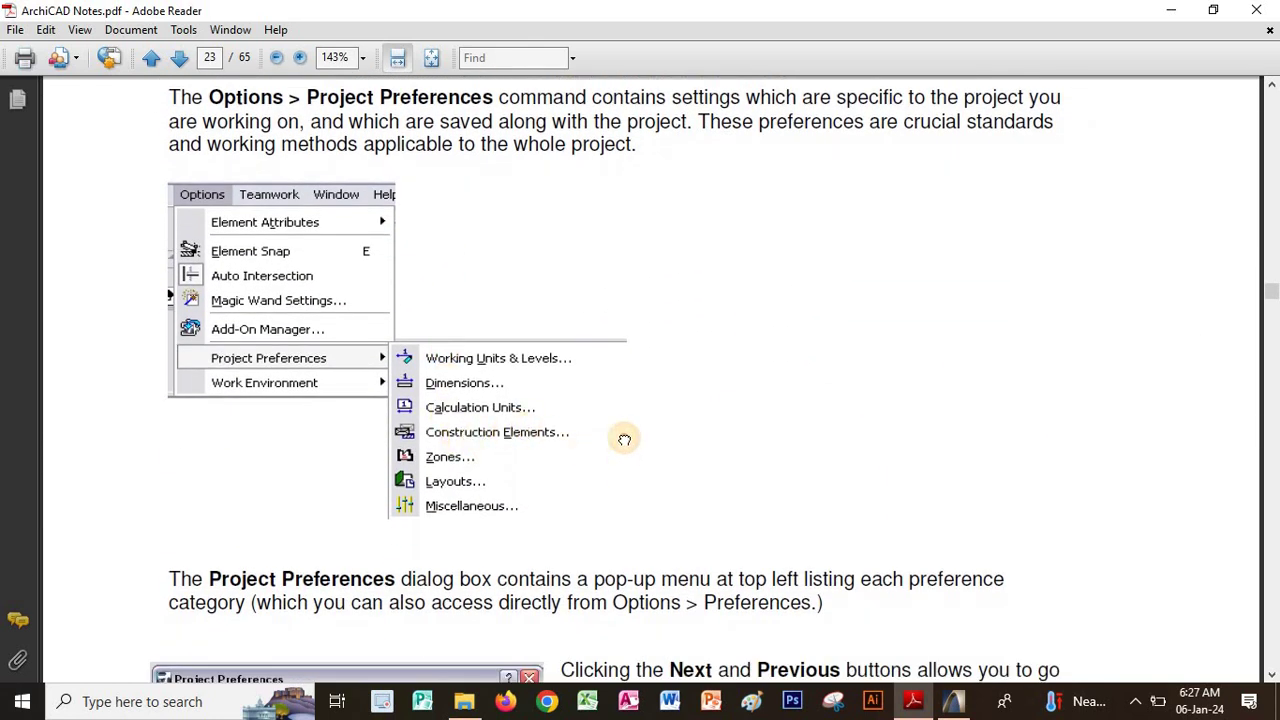
scroll(624, 440, down, 1)
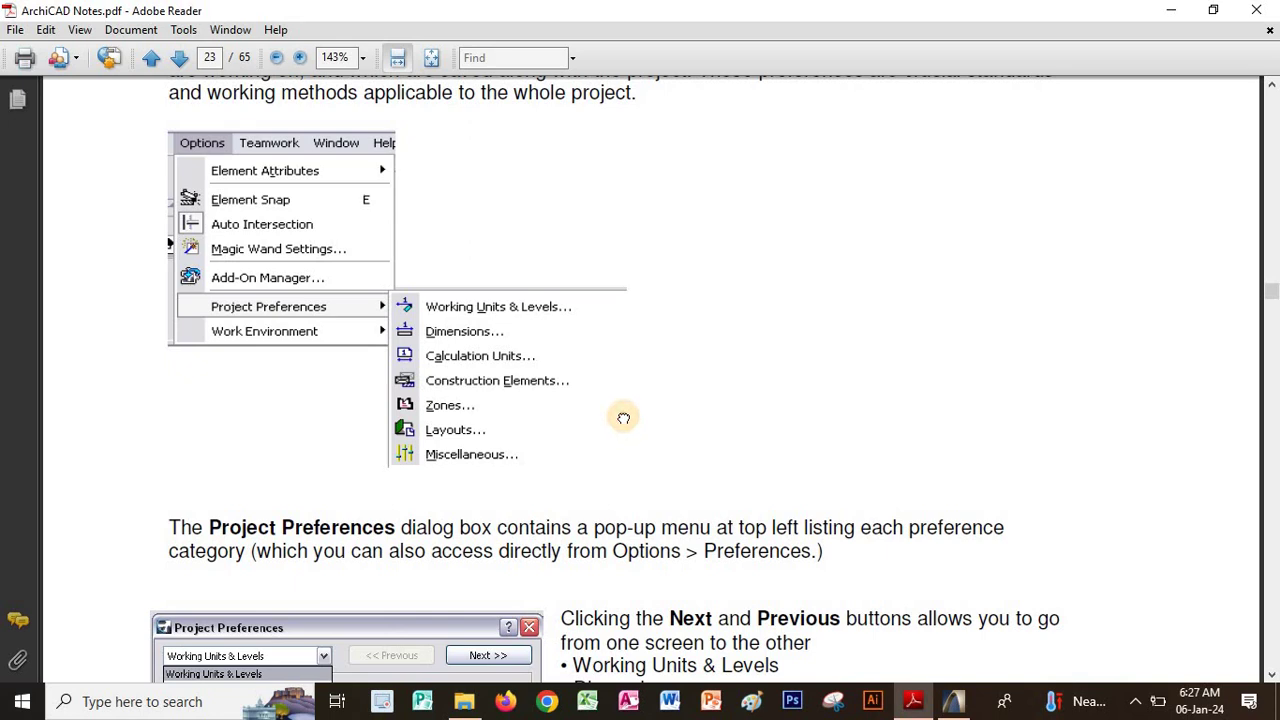
scroll(623, 414, up, 3)
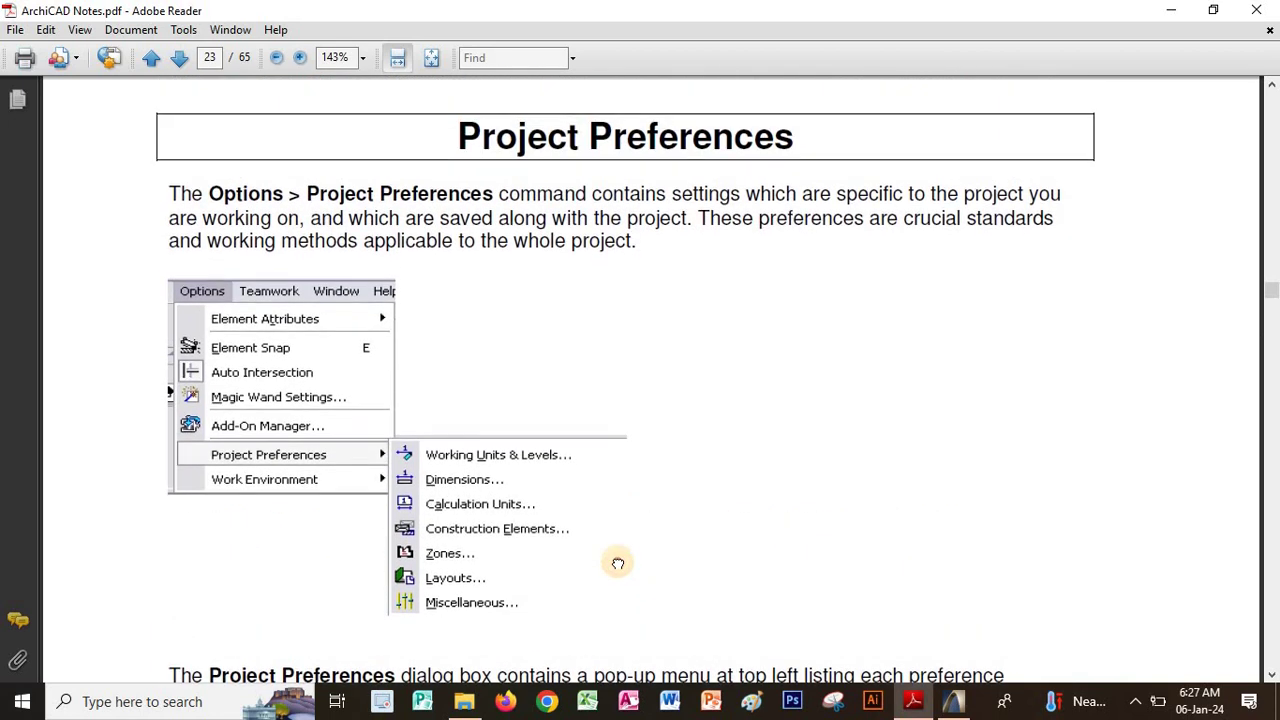
scroll(617, 480, down, 2)
scroll(620, 440, down, 2)
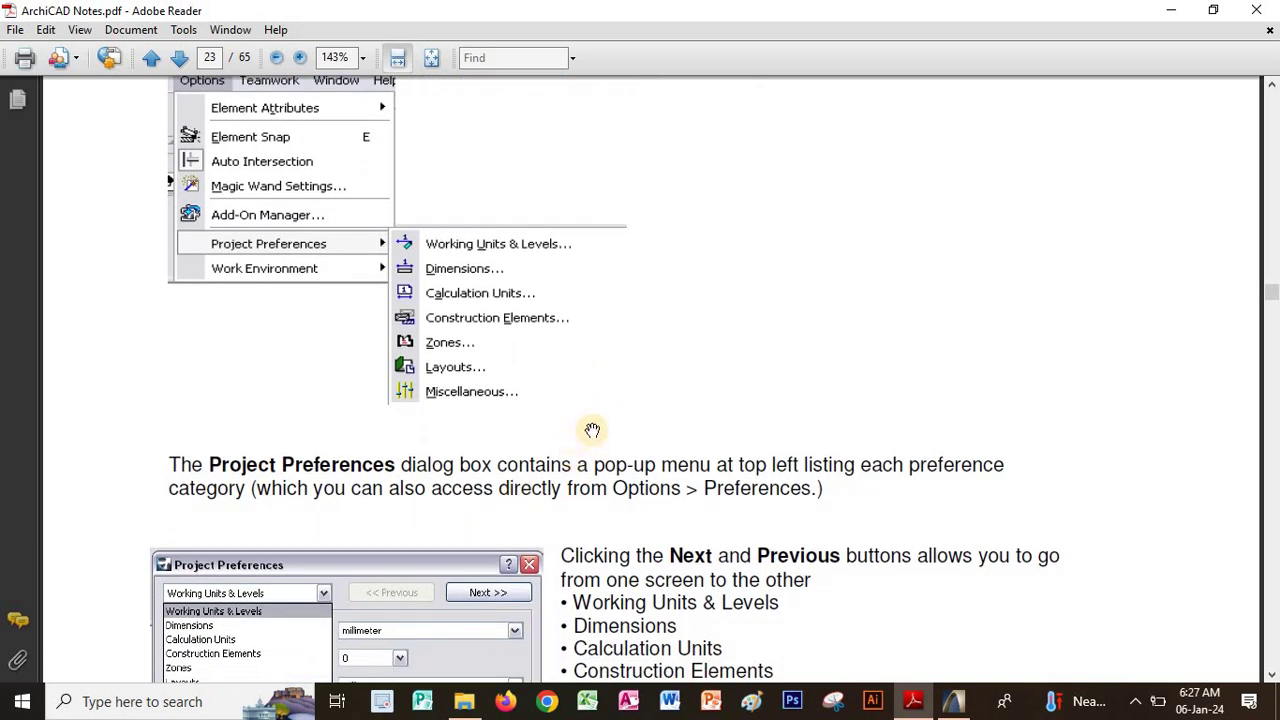
drag(624, 401, 633, 304)
Switch to ArchiCAD and examine the categories available under Project Preferences
click(953, 701)
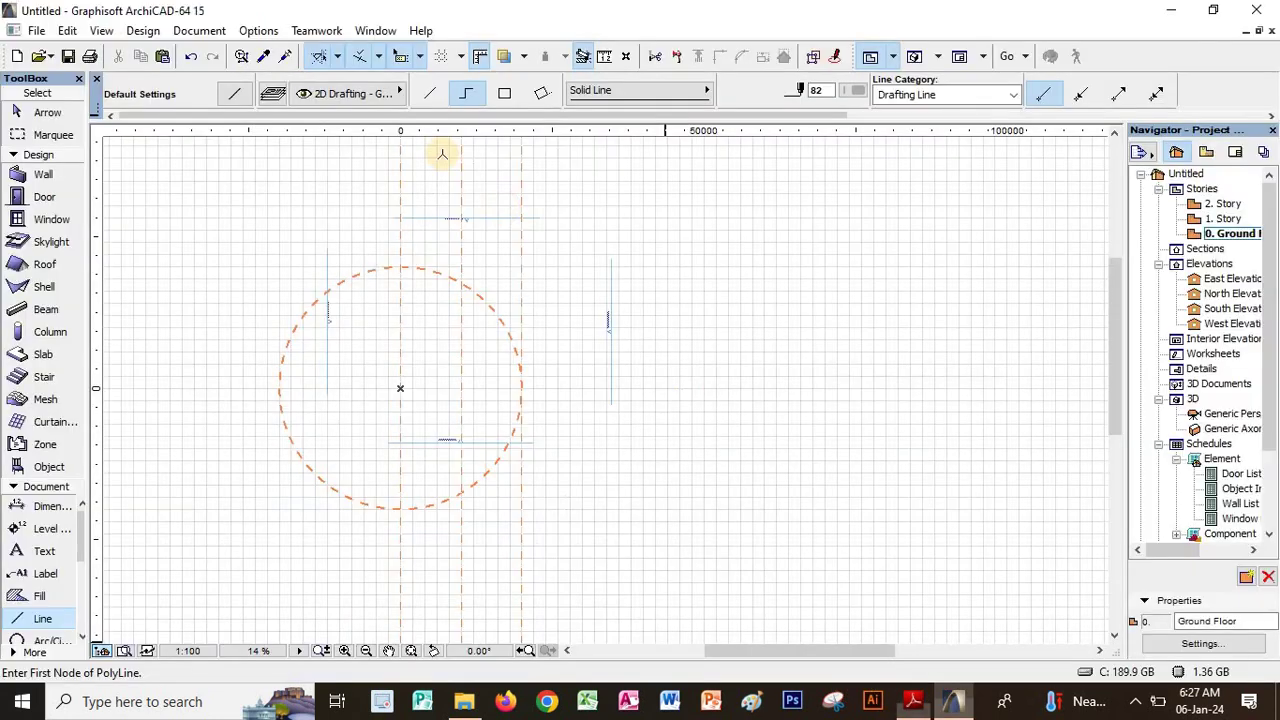
click(195, 31)
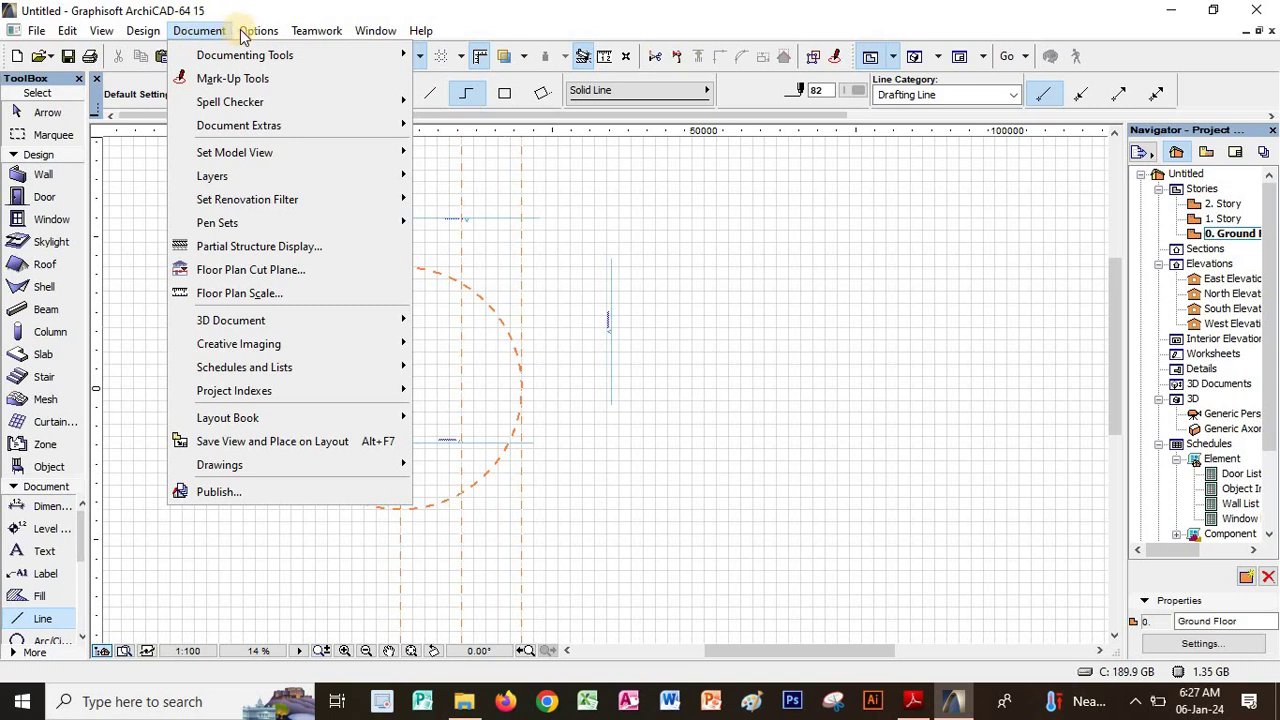
mouse_move(243, 35)
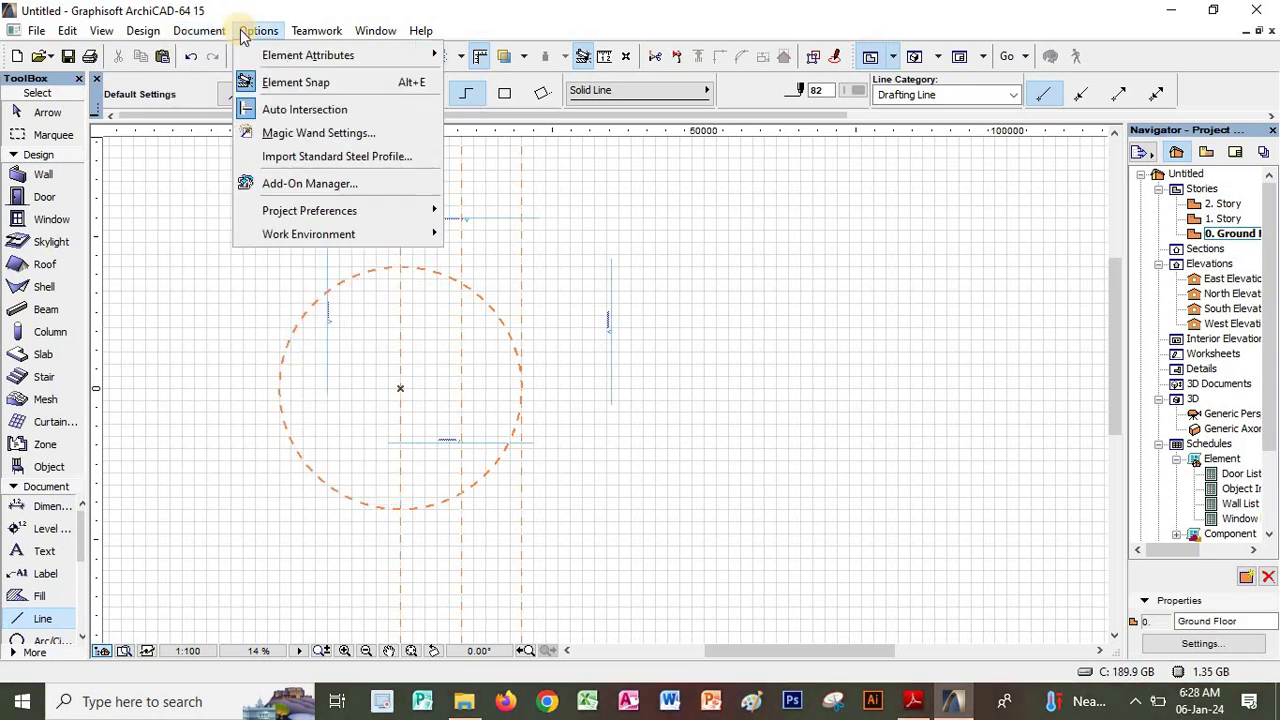
mouse_move(320, 211)
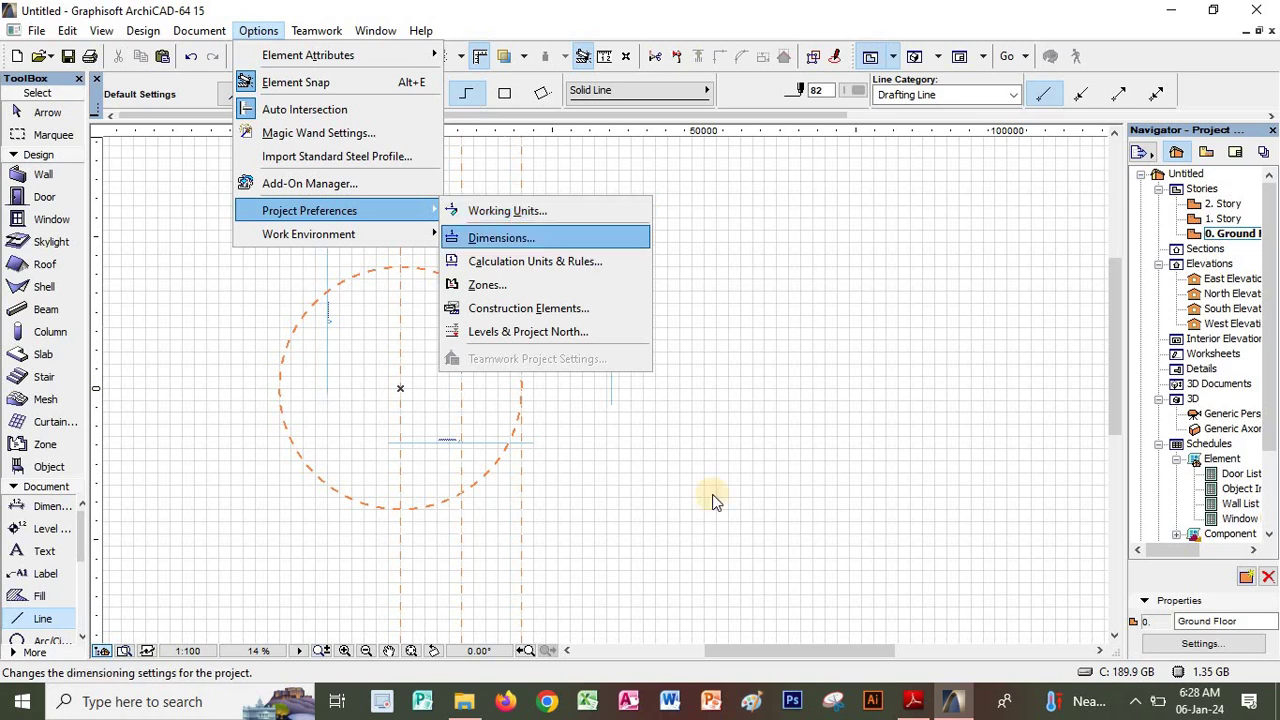
Return to the PDF notes and read the Project Preferences dialog, Working Units & Levels and Dimension Units sections
click(912, 701)
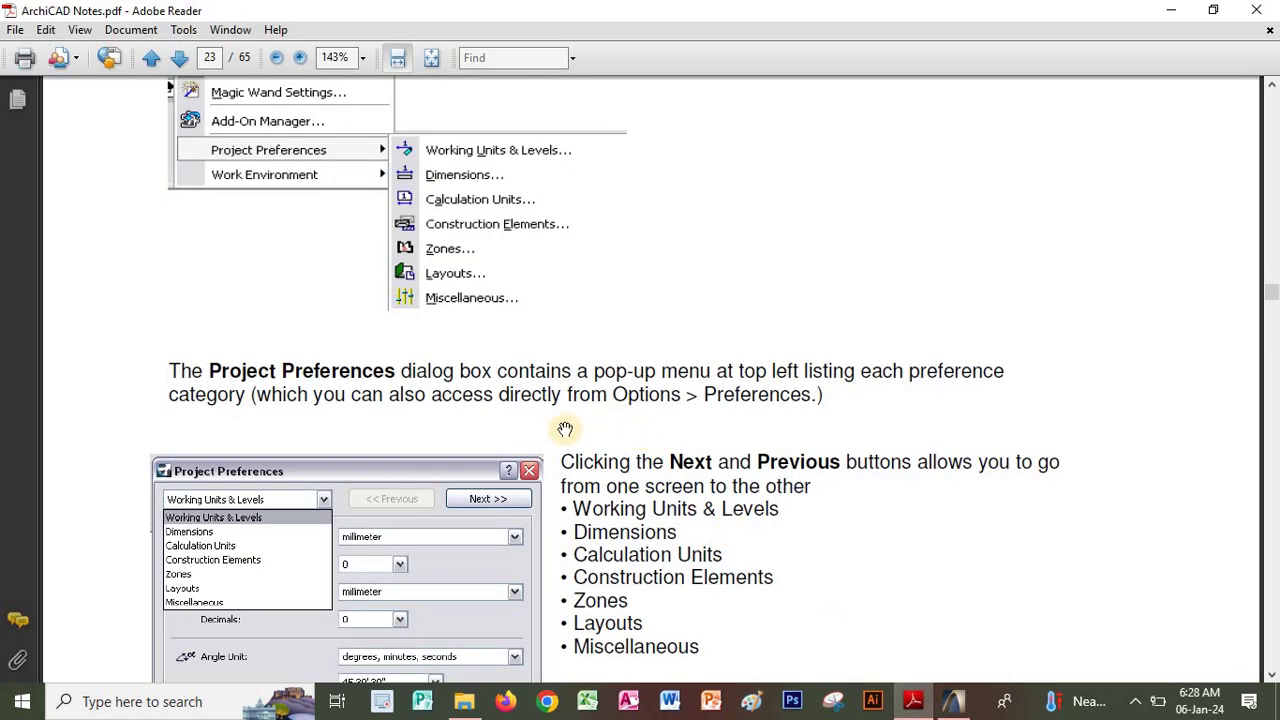
scroll(605, 436, down, 4)
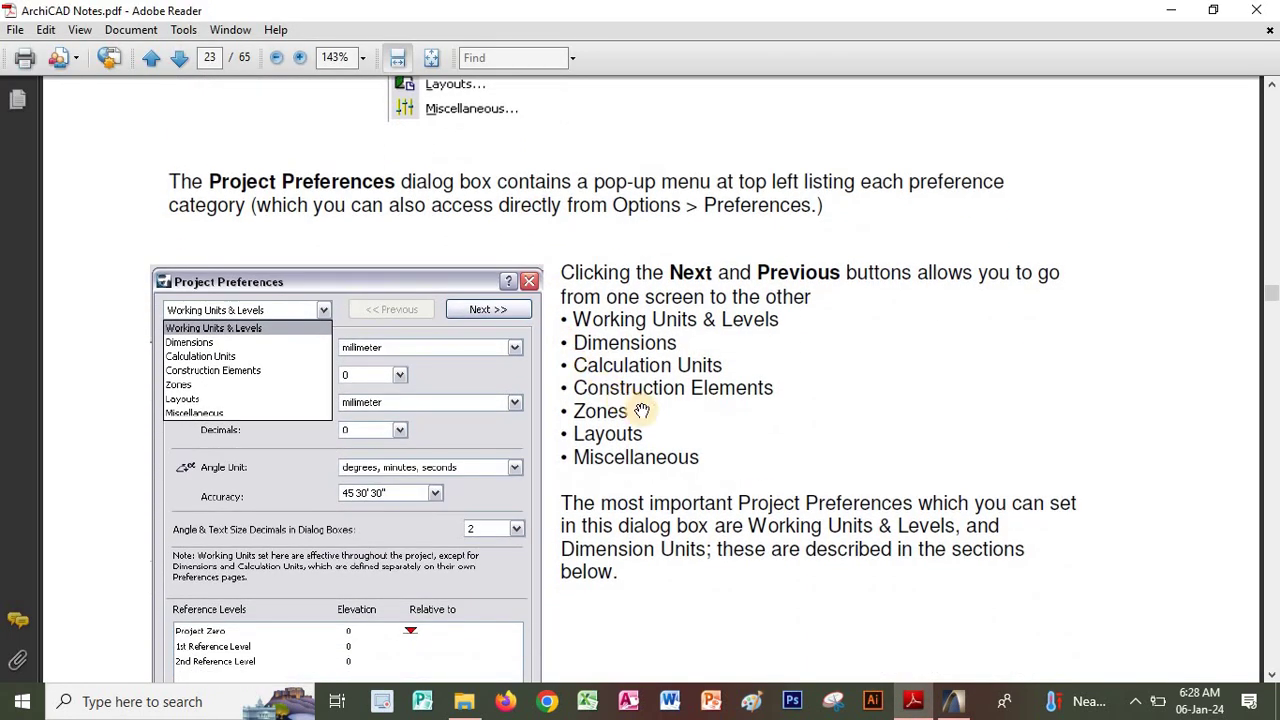
scroll(635, 428, down, 7)
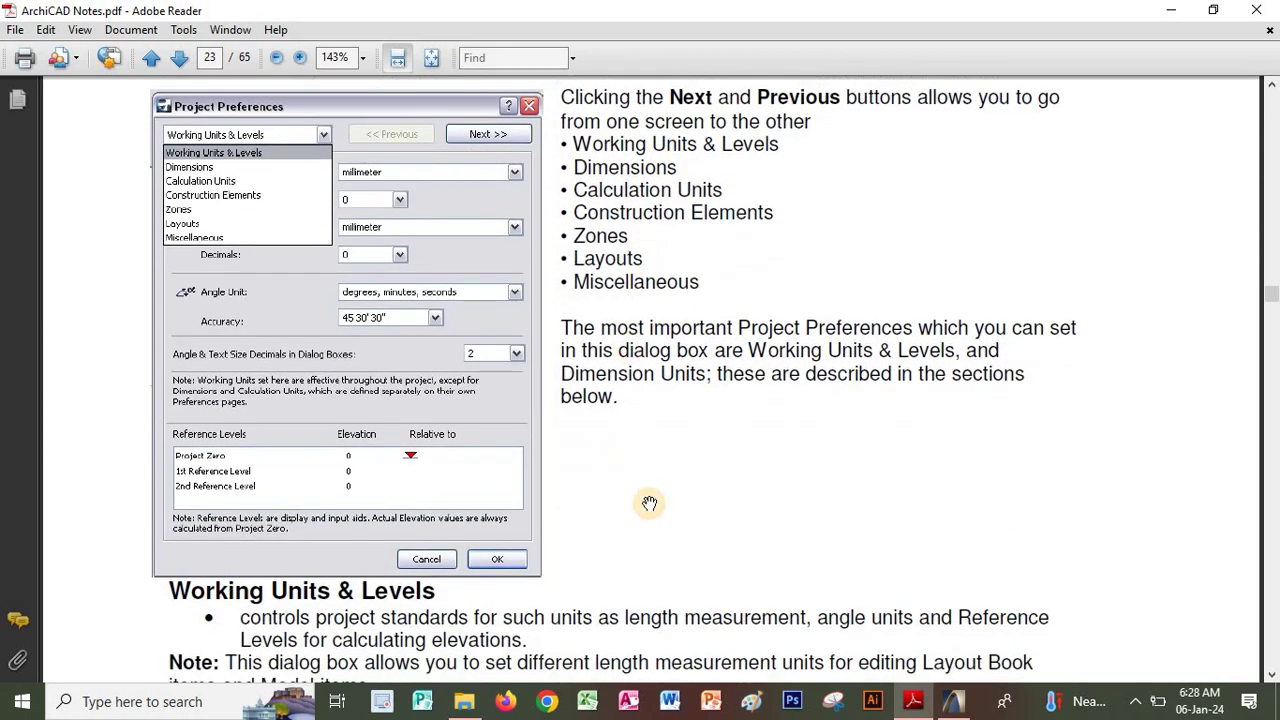
scroll(640, 390, down, 5)
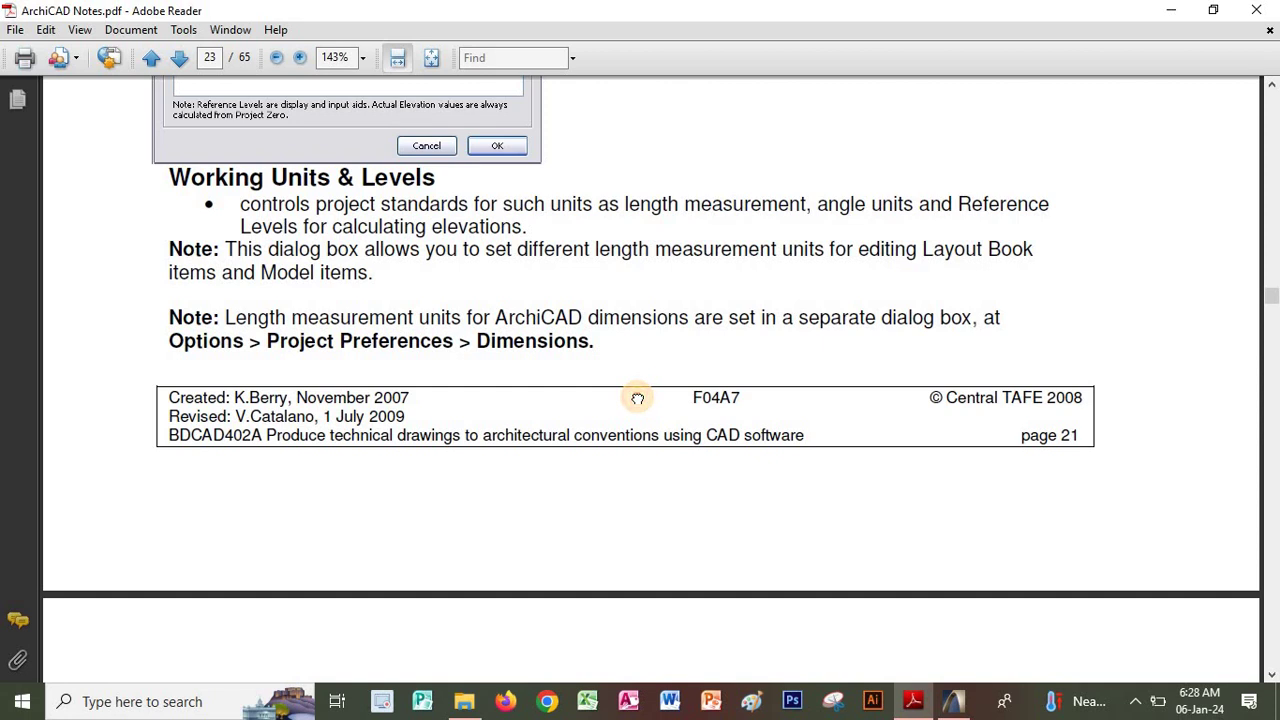
drag(637, 397, 623, 272)
scroll(549, 312, down, 12)
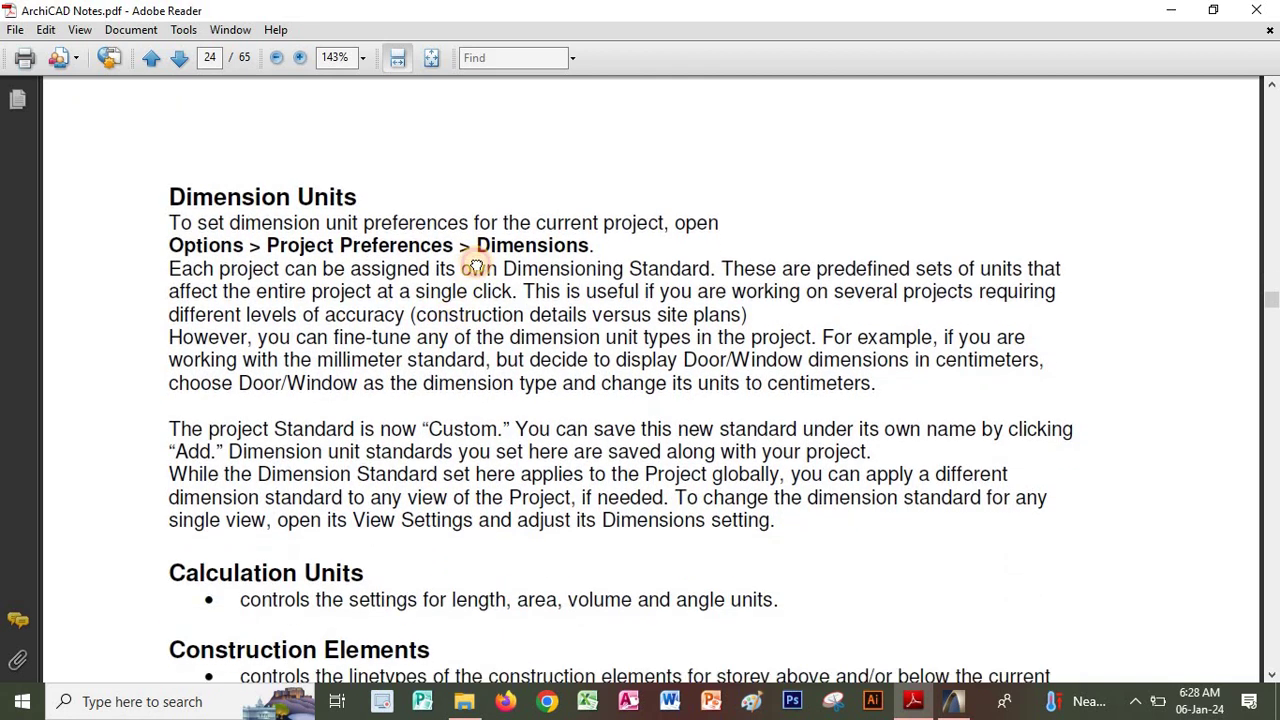
scroll(477, 261, down, 1)
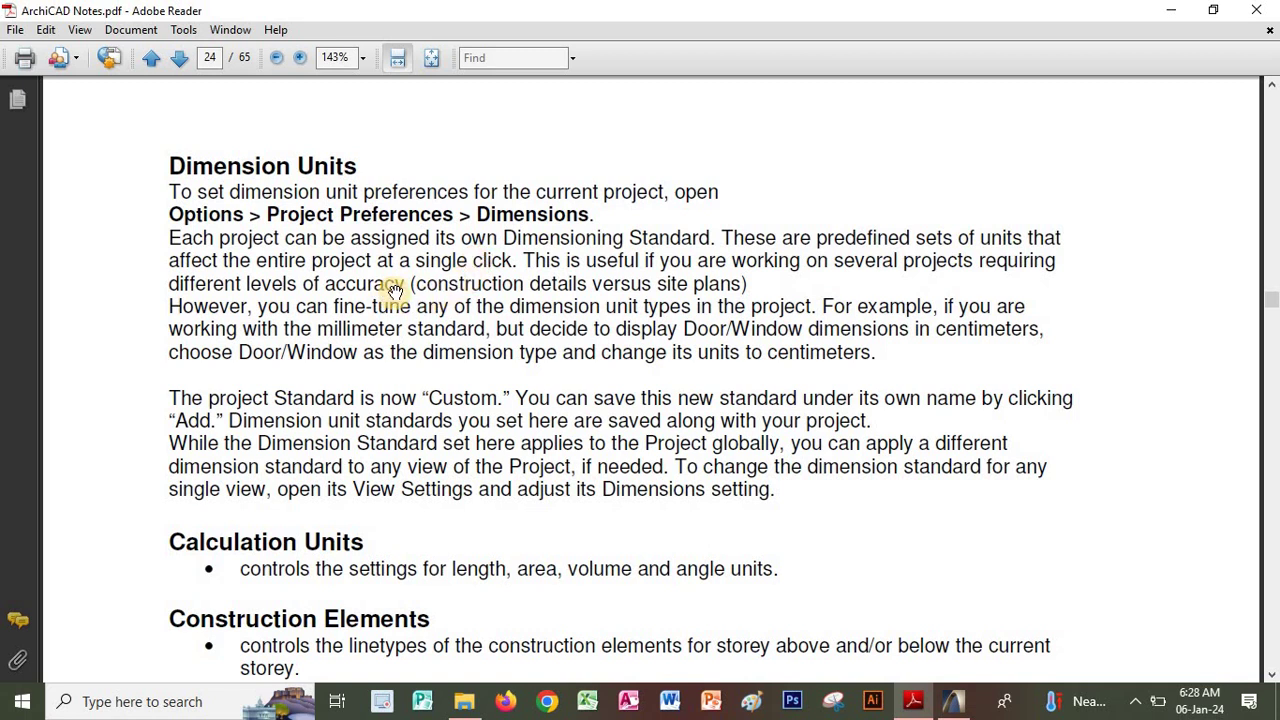
drag(480, 400, 770, 605)
Switch to ArchiCAD and review the project's Working Units preferences, accepting the existing model, layout and angle units
click(952, 701)
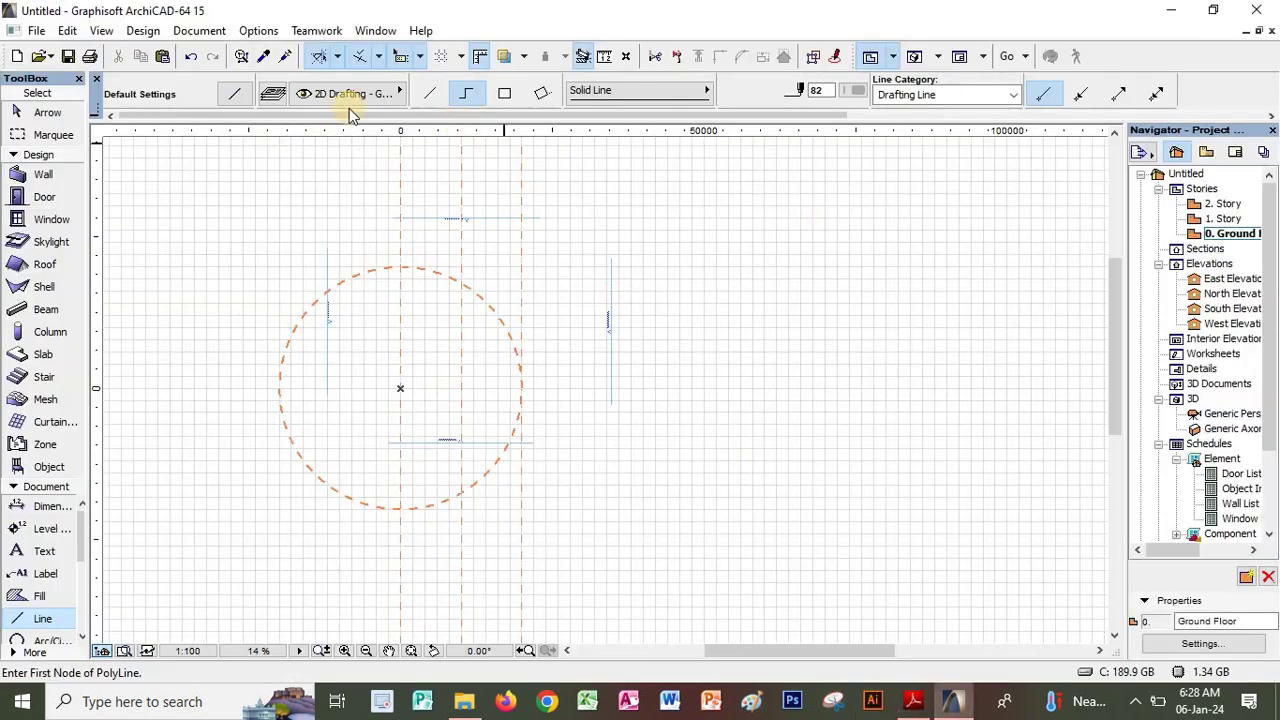
click(258, 31)
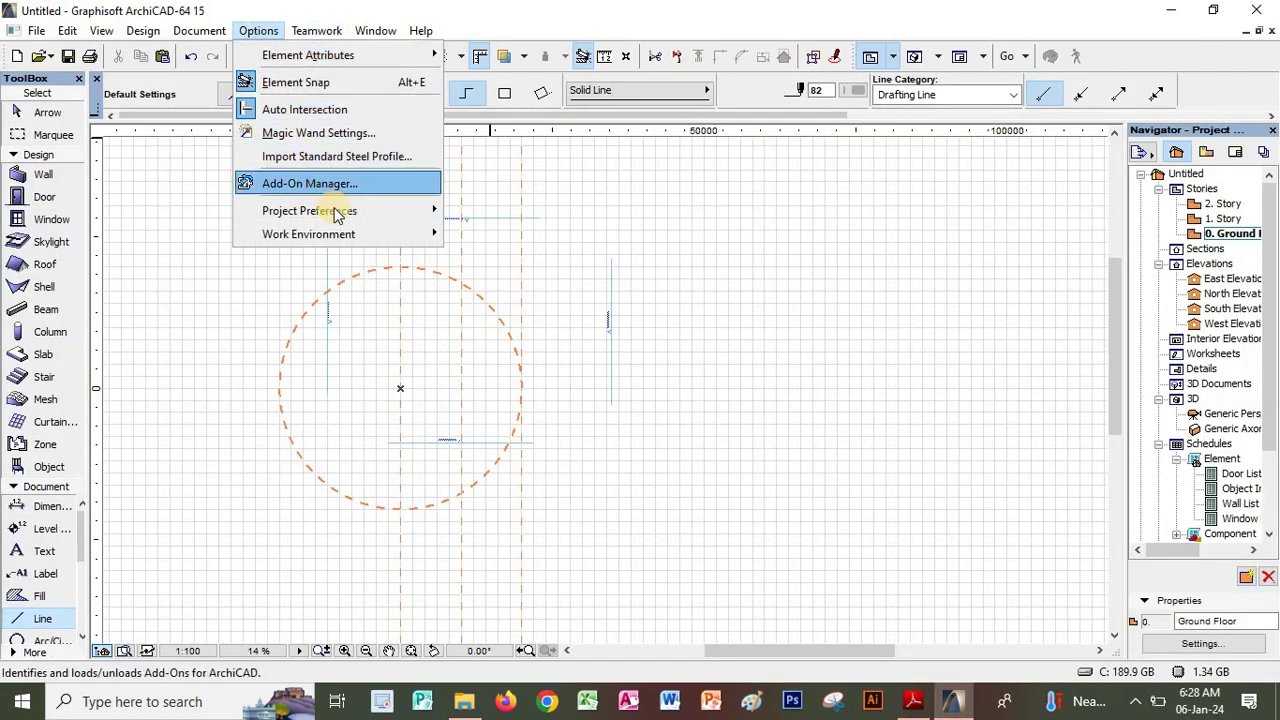
mouse_move(377, 218)
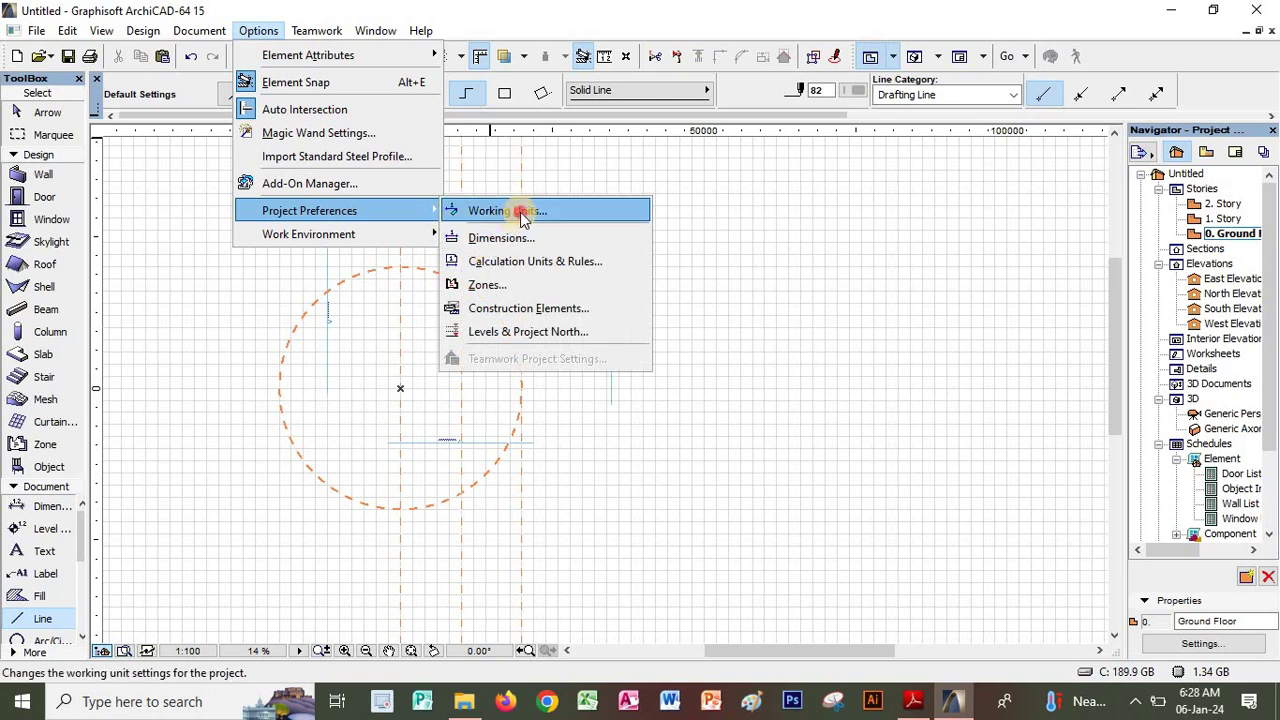
click(515, 211)
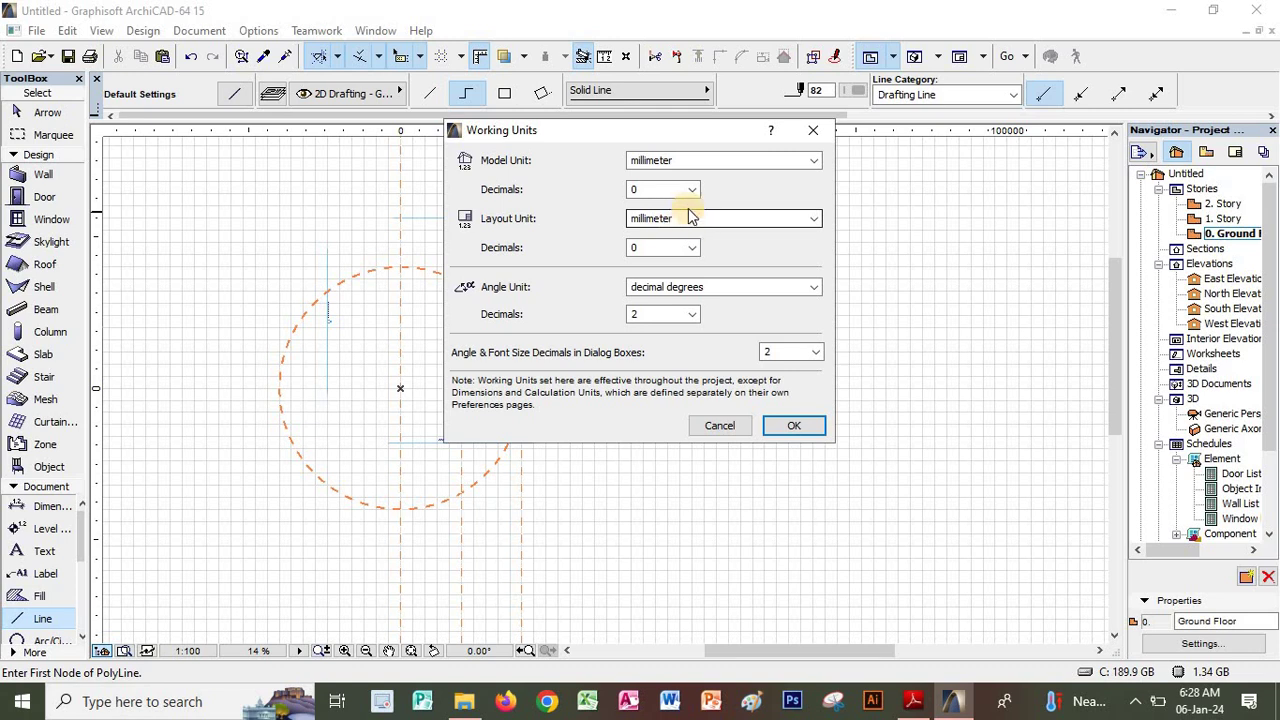
click(795, 427)
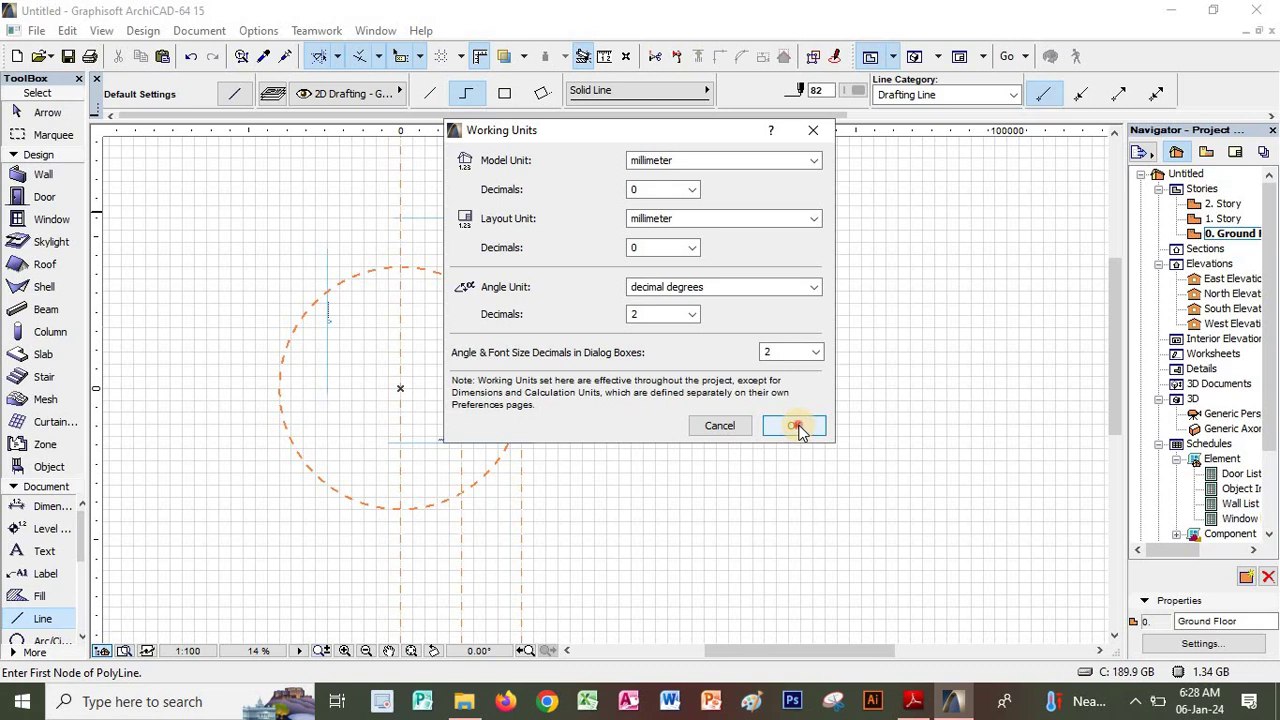
Set the project's dimension standard to Plain Millimeter in the Dimensions preferences
click(258, 31)
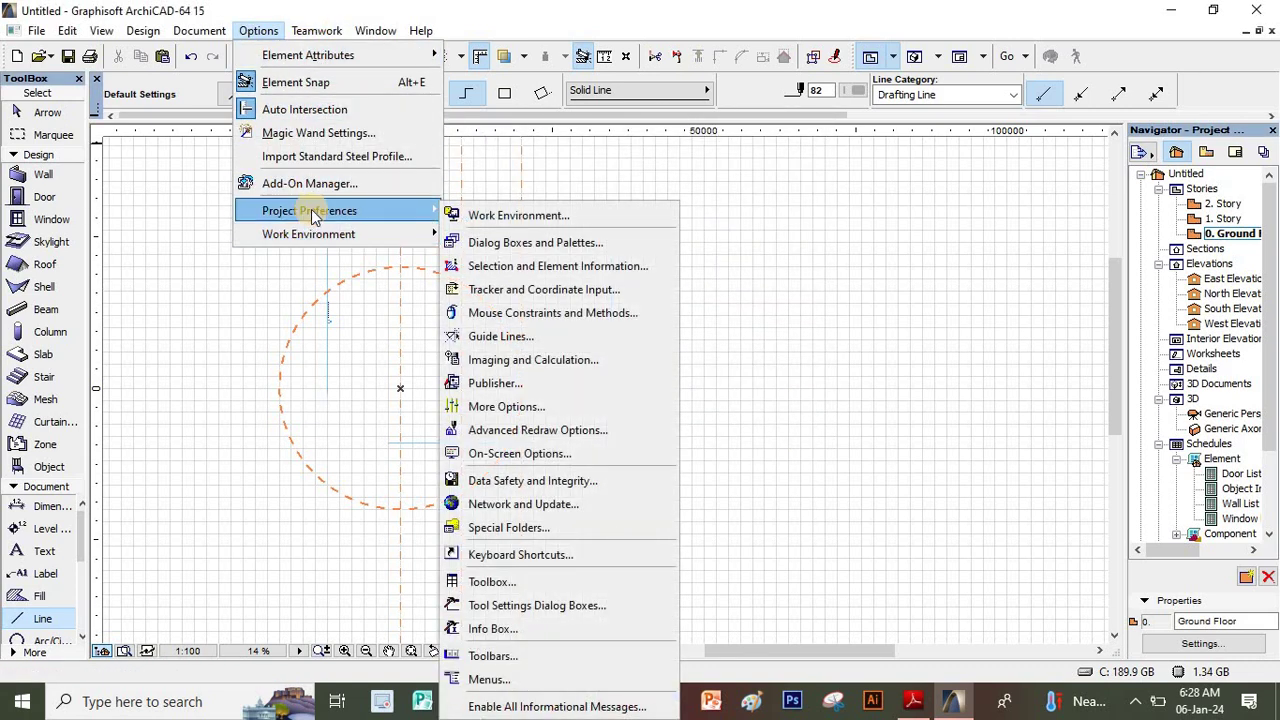
mouse_move(314, 217)
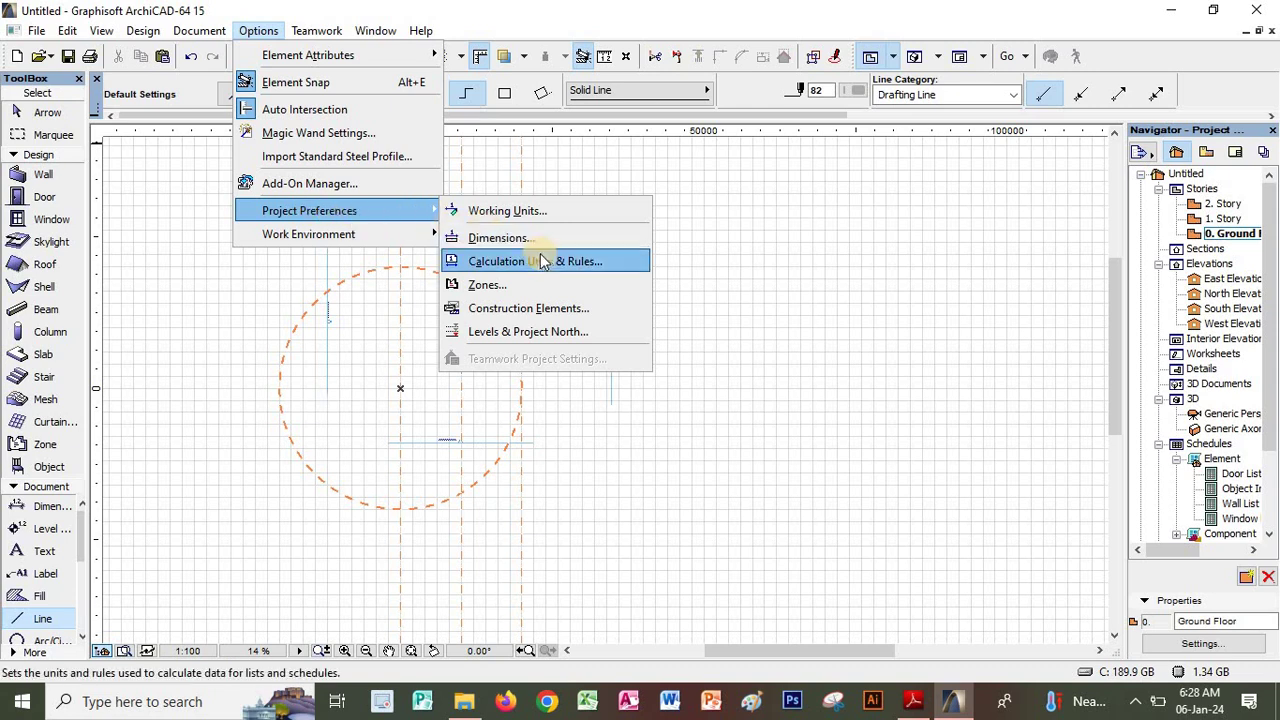
click(505, 241)
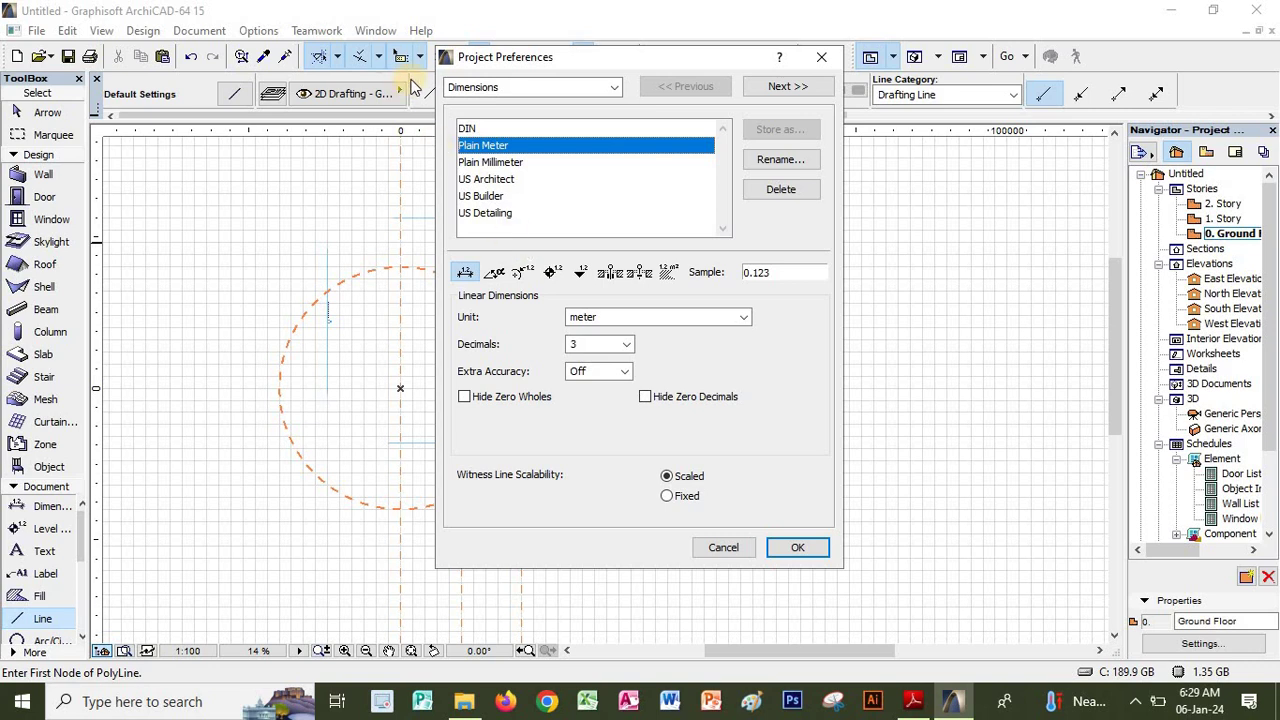
click(490, 162)
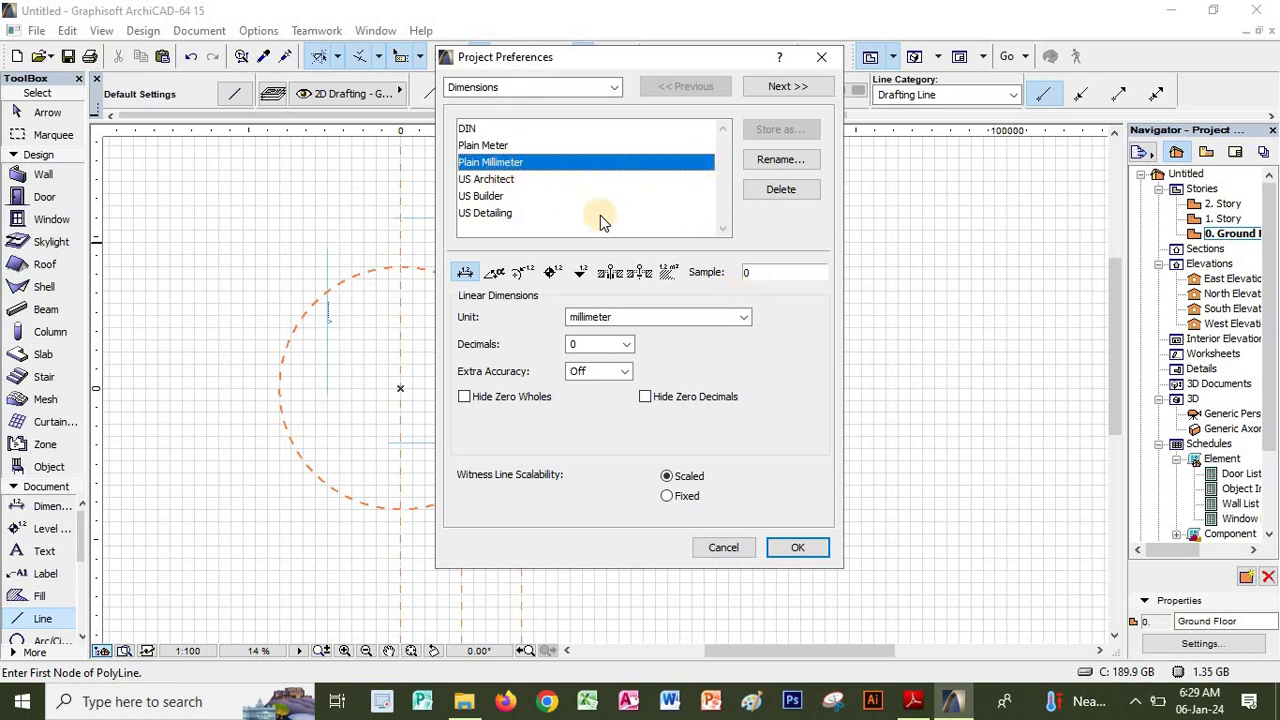
click(790, 548)
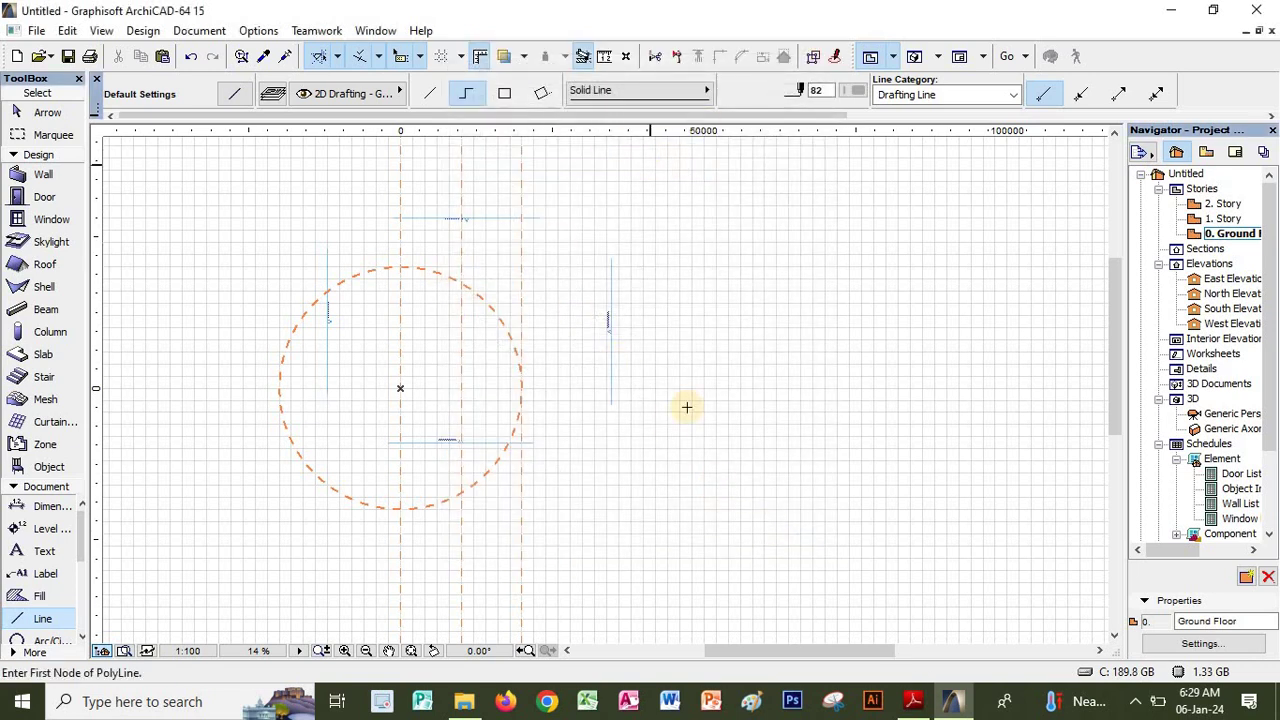
Go back to the PDF notes and read from the Calculation Units section on to the Wall Tool introduction
click(912, 701)
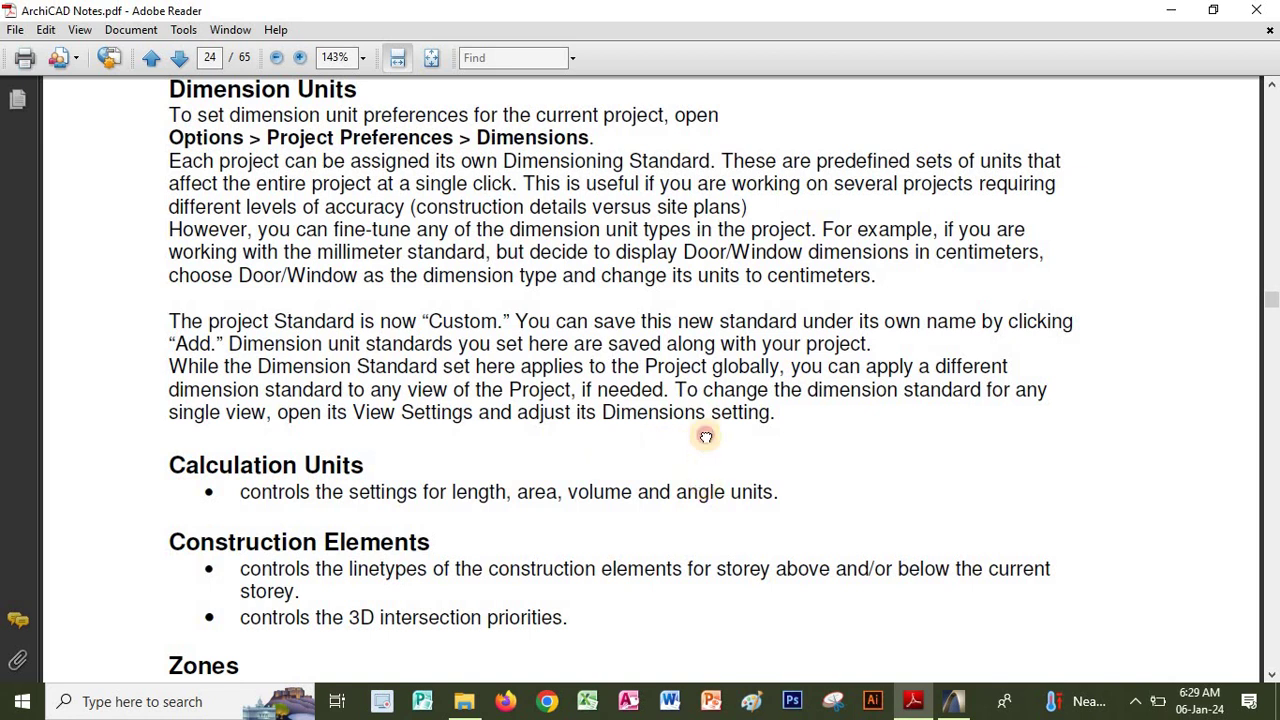
drag(706, 435, 694, 189)
scroll(694, 189, down, 15)
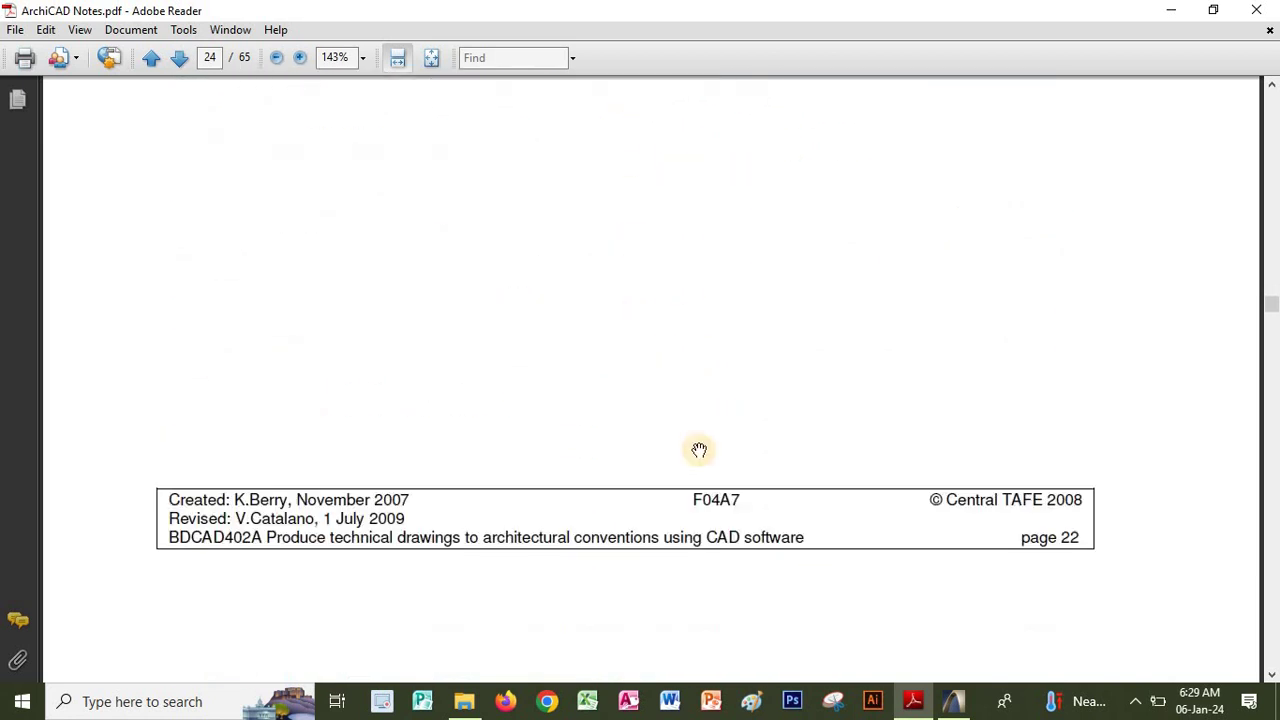
scroll(677, 397, down, 7)
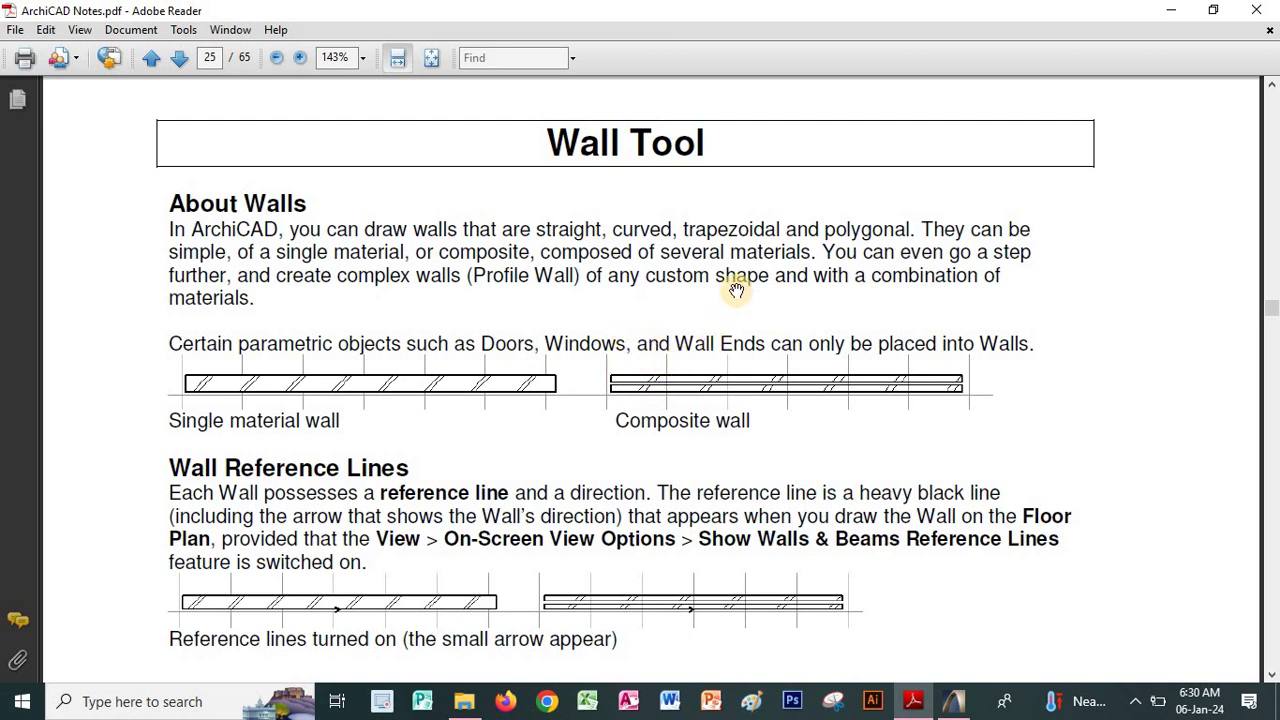
Switch to ArchiCAD, activate the Wall tool and examine its curved geometry methods
click(953, 702)
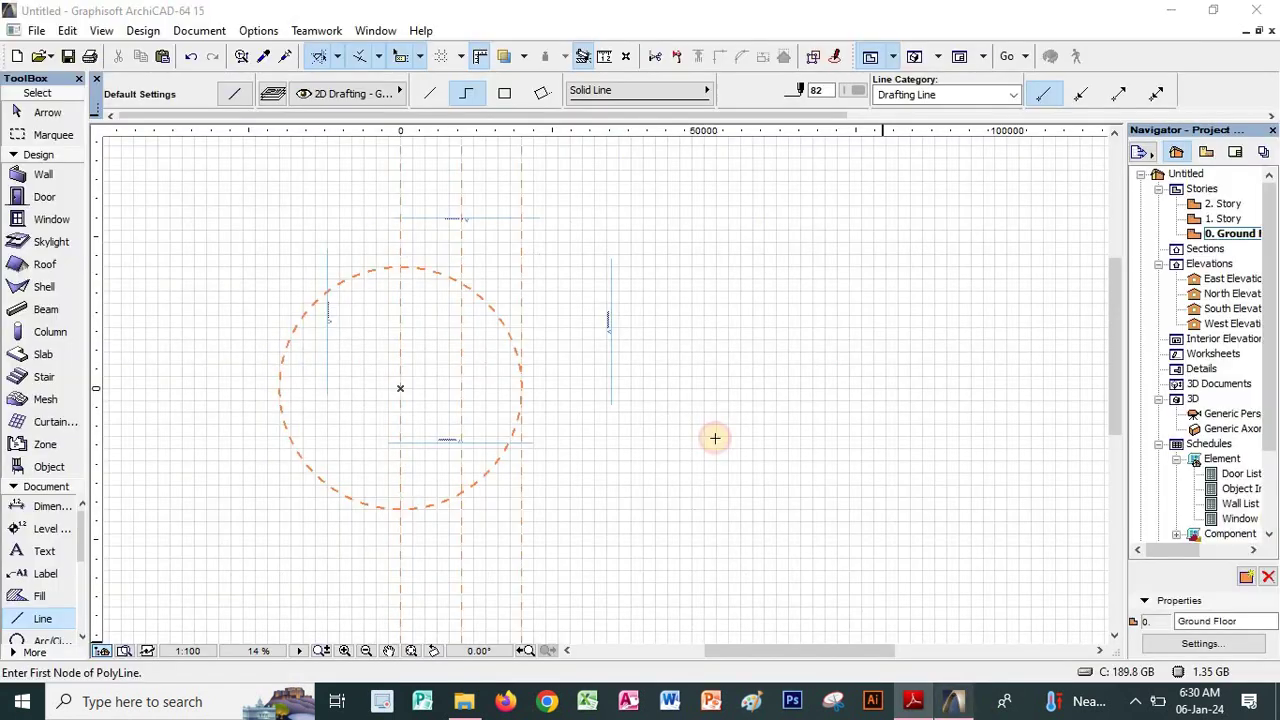
click(30, 182)
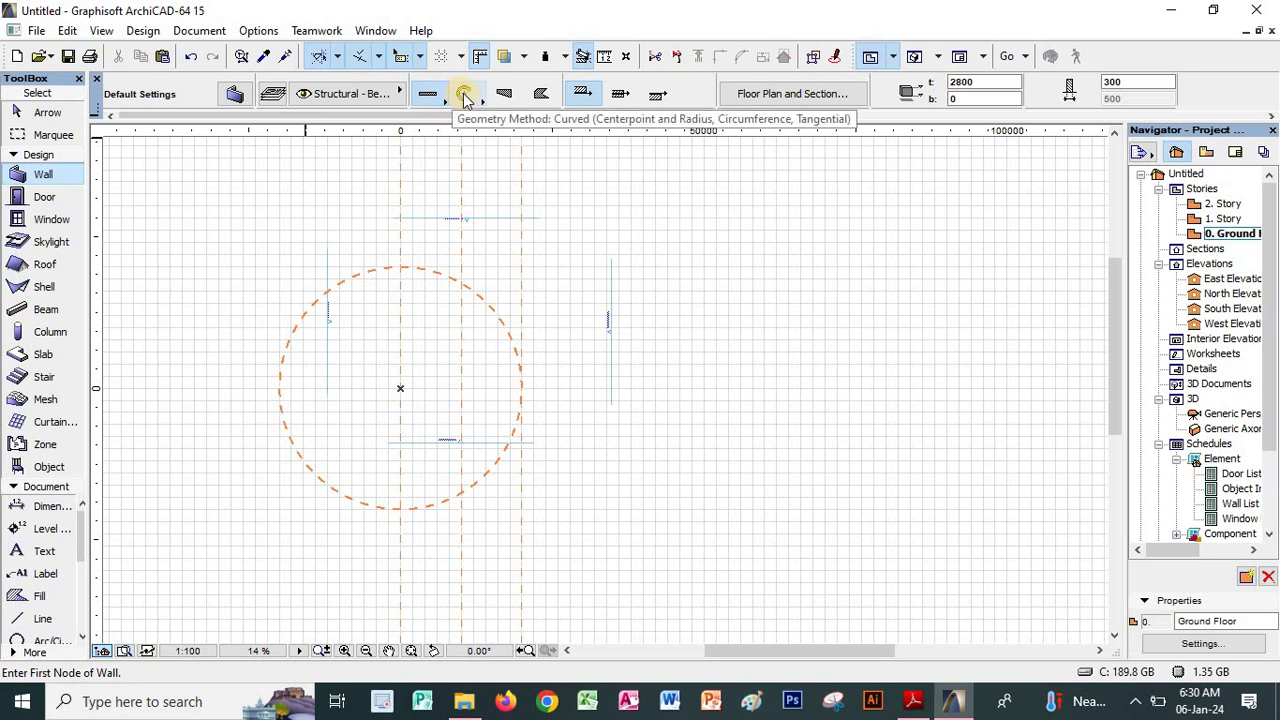
click(484, 104)
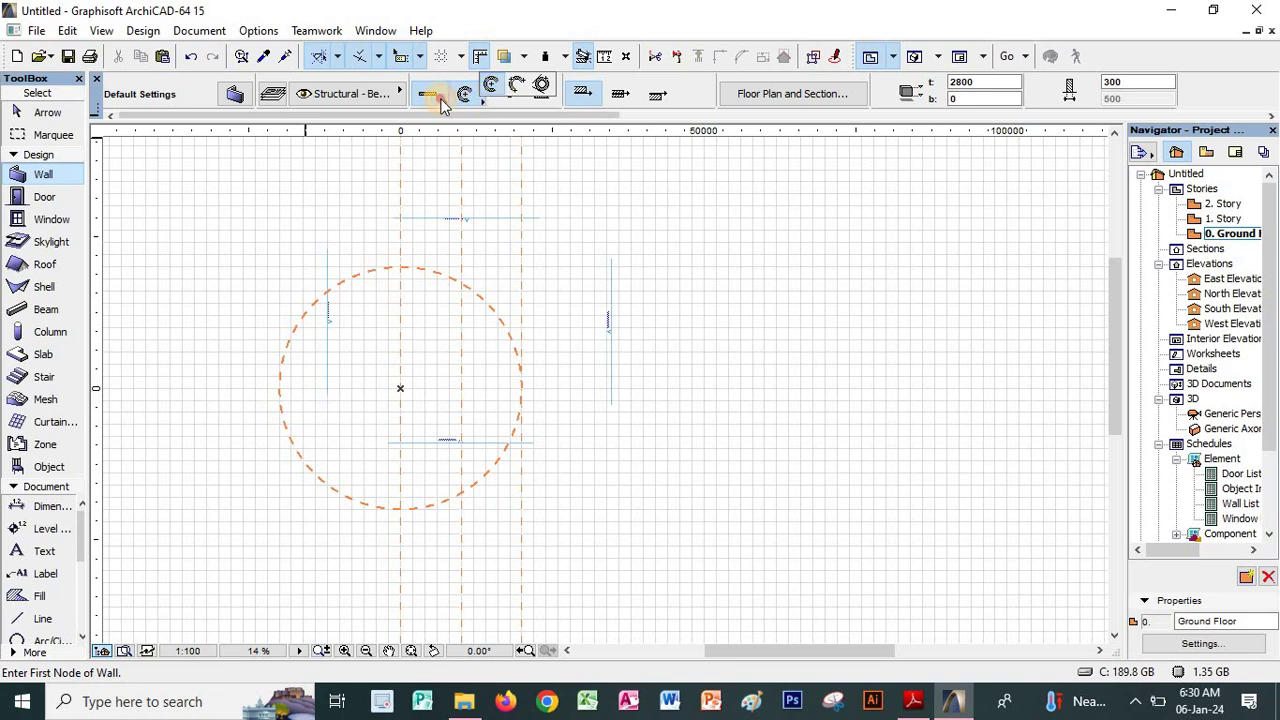
Choose the single straight wall geometry method and draw a nearly horizontal wall in the empty area right of the elevation markers
click(444, 104)
click(444, 104)
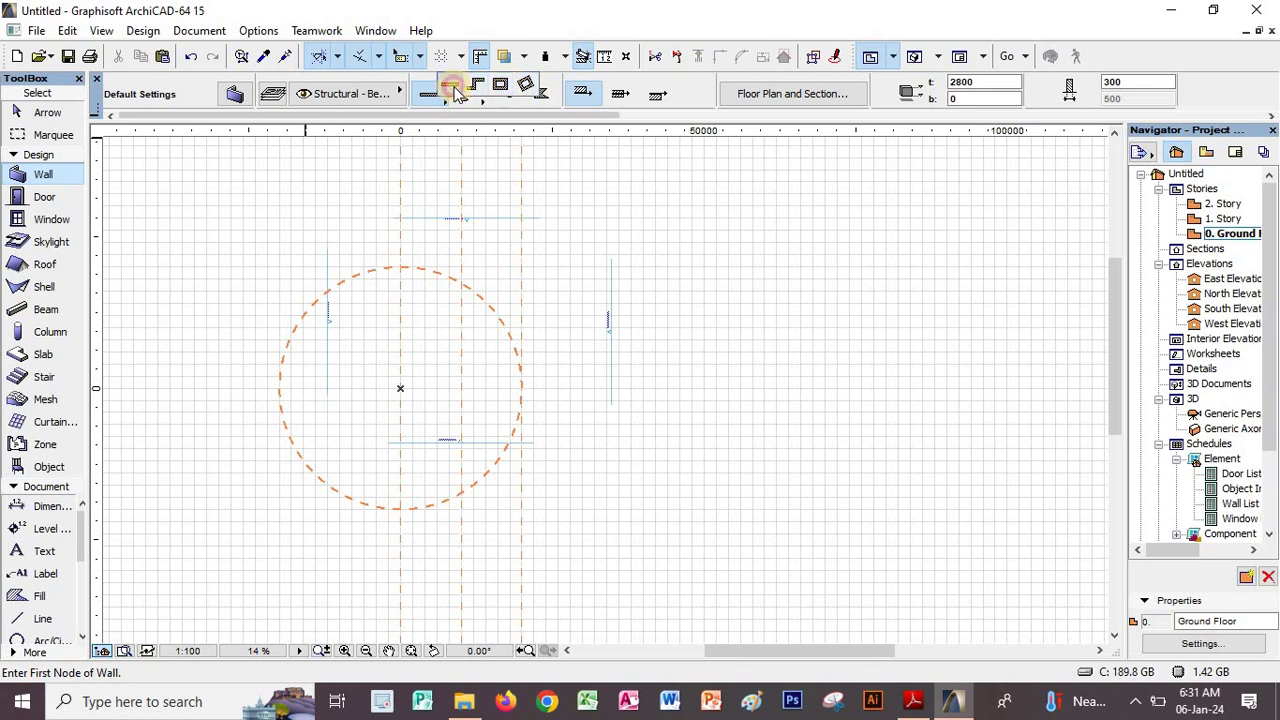
click(452, 89)
click(659, 270)
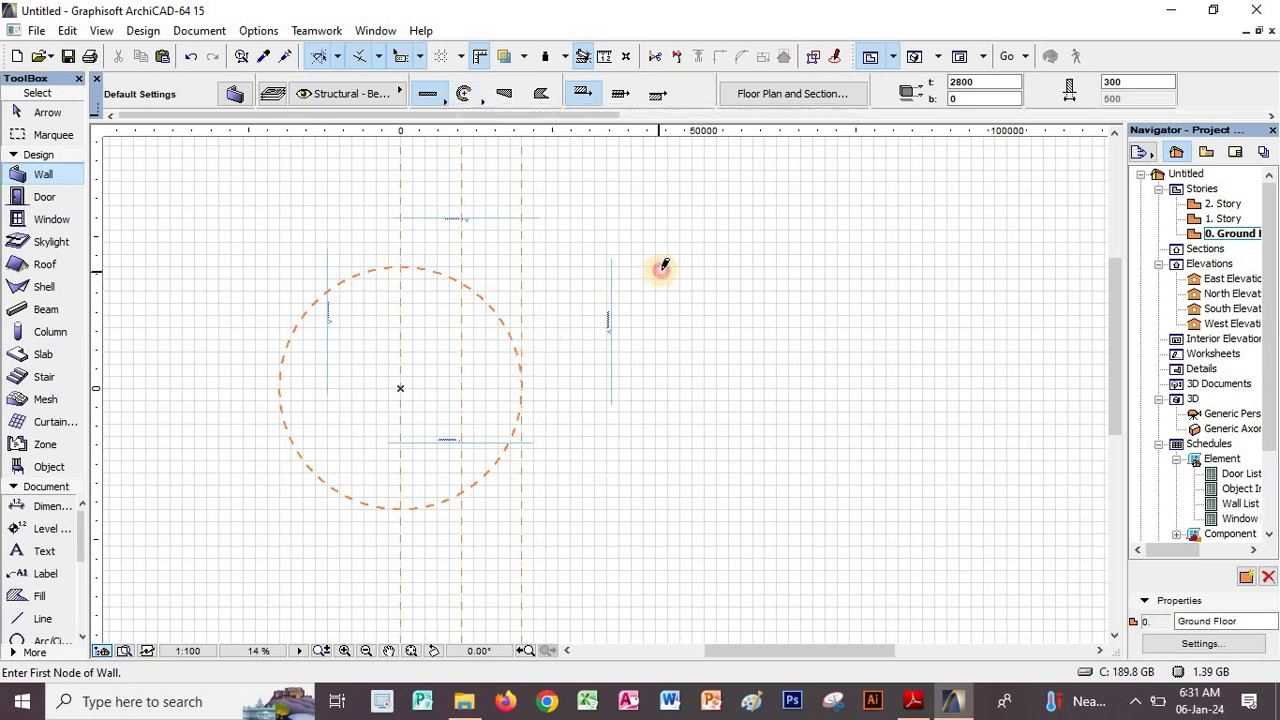
click(844, 264)
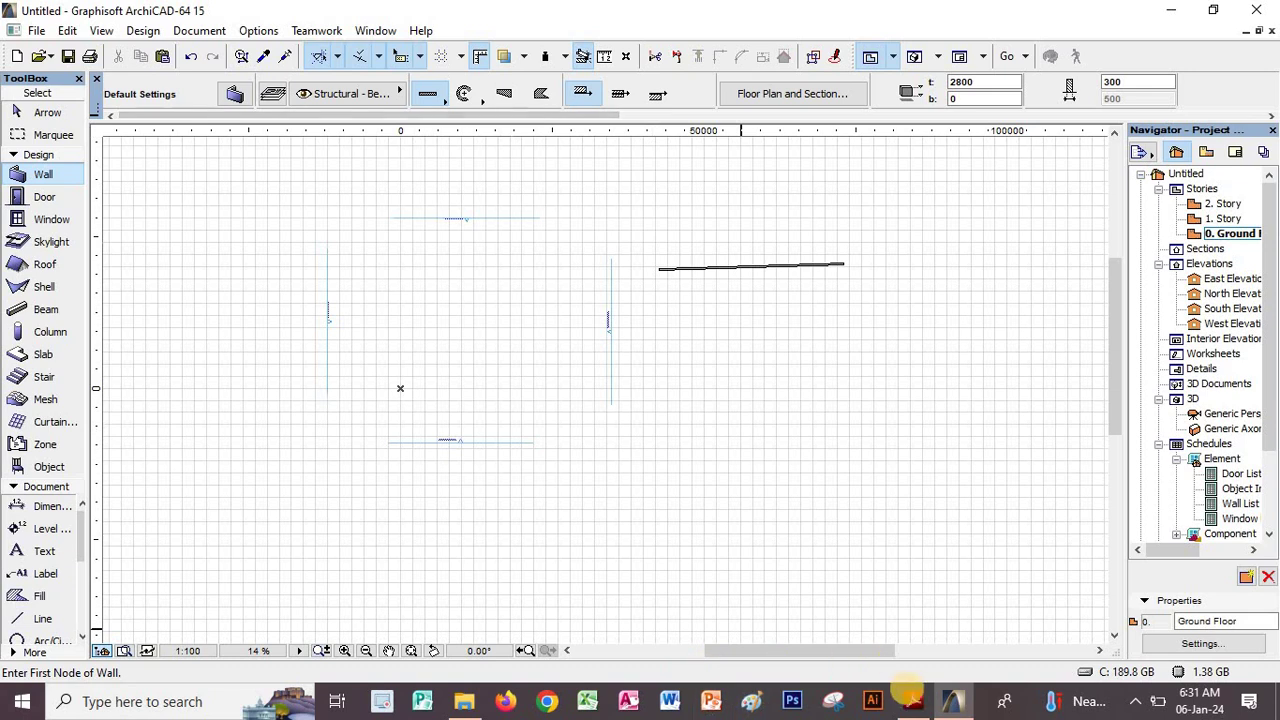
Open the PDF notes again and read the Wall Reference Lines section, including the reference line position options
click(916, 697)
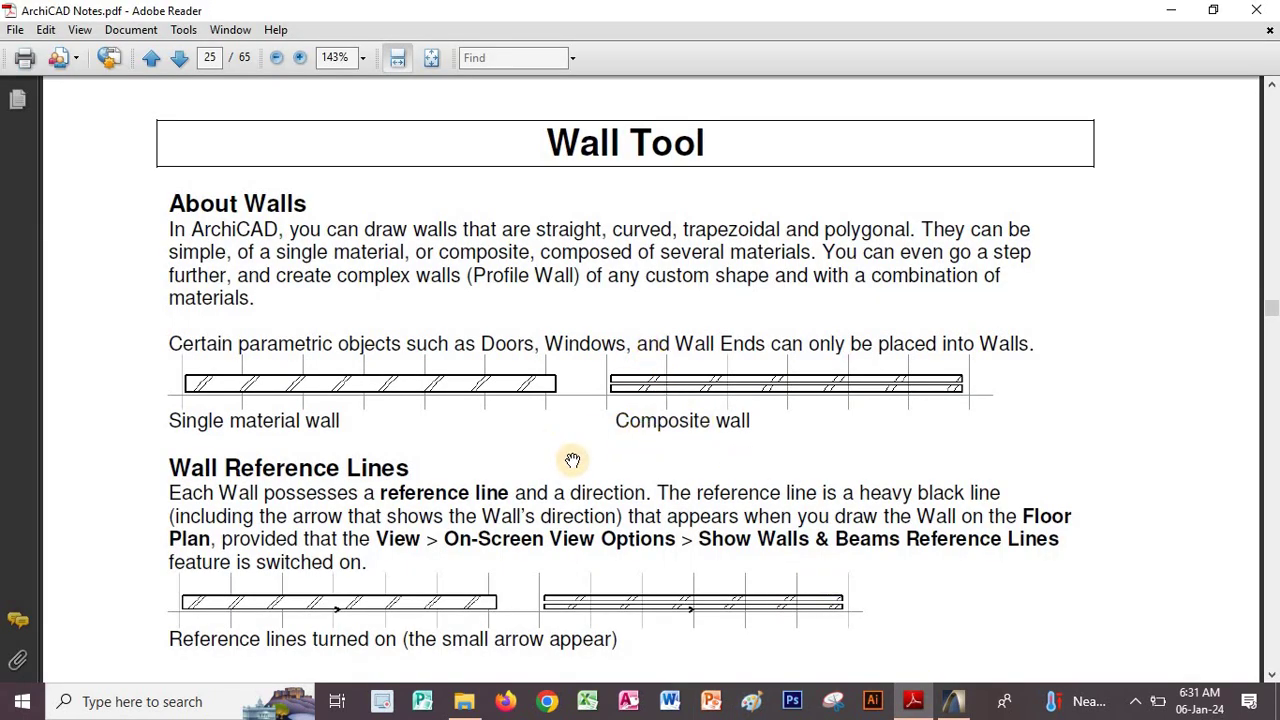
drag(586, 500, 586, 291)
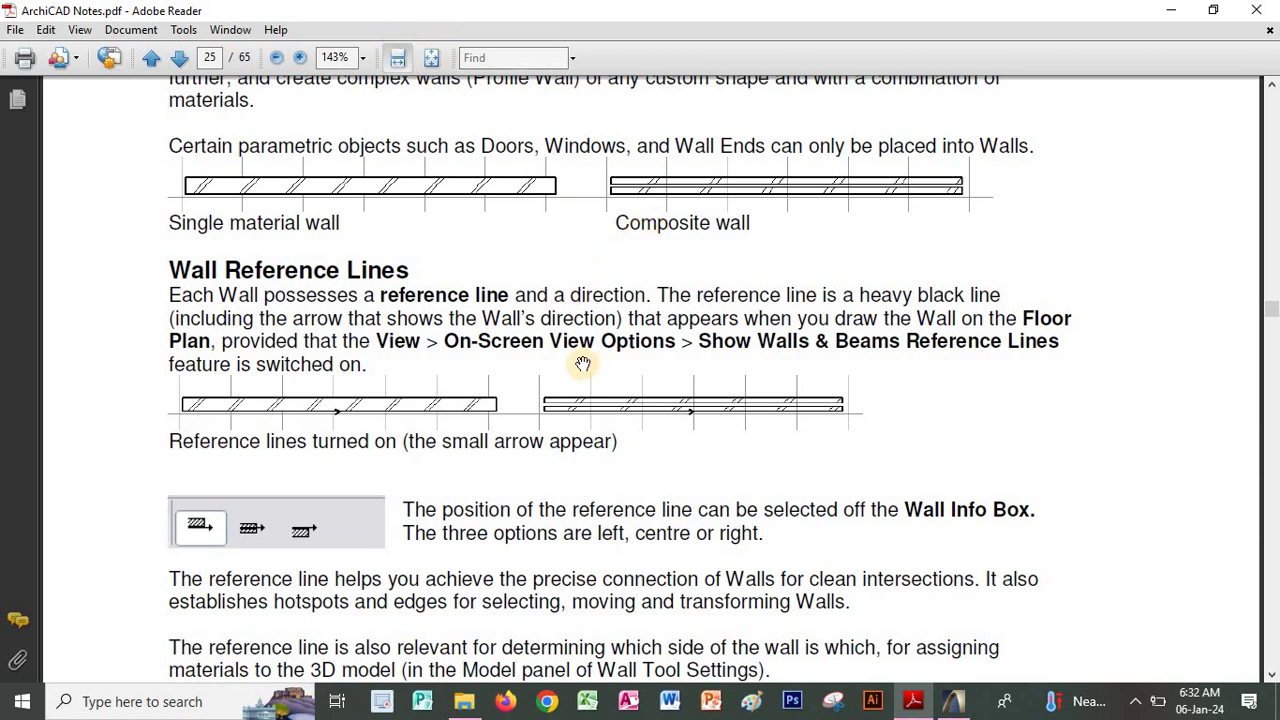
scroll(583, 311, down, 3)
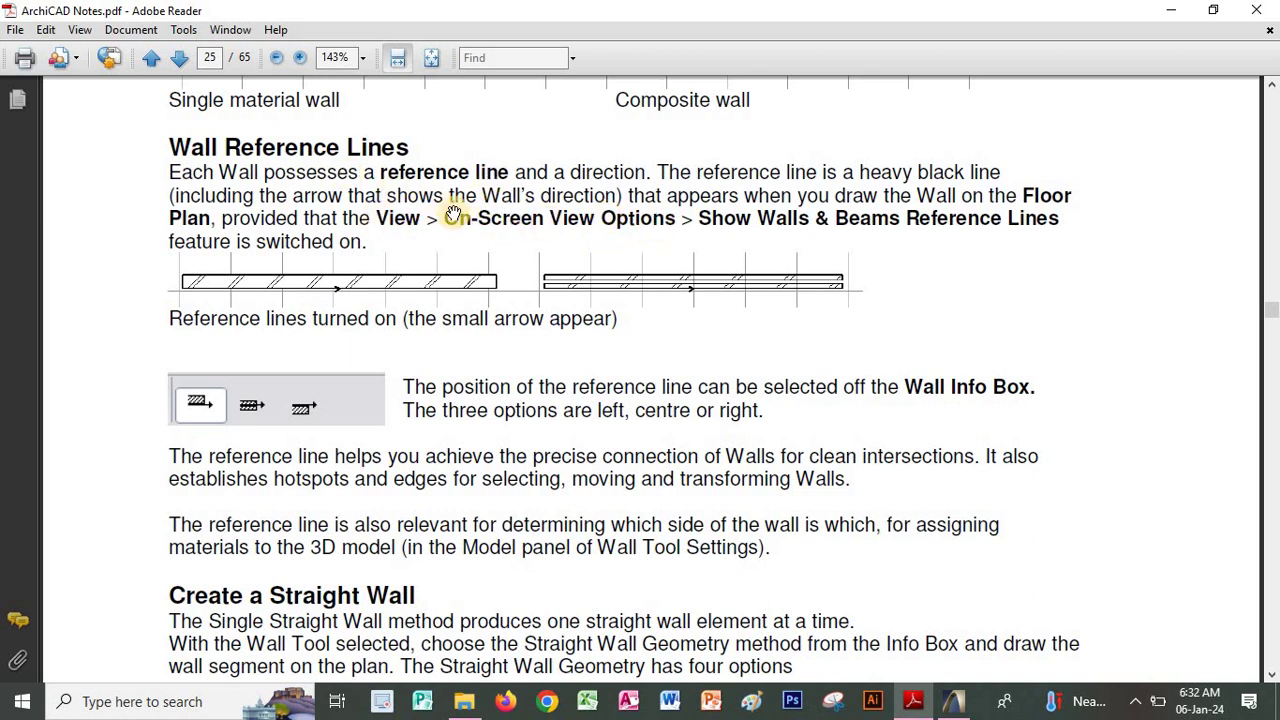
Switch to ArchiCAD and look through the view settings to find Walls & Beams Reference Lines among the On-Screen View Options
click(960, 703)
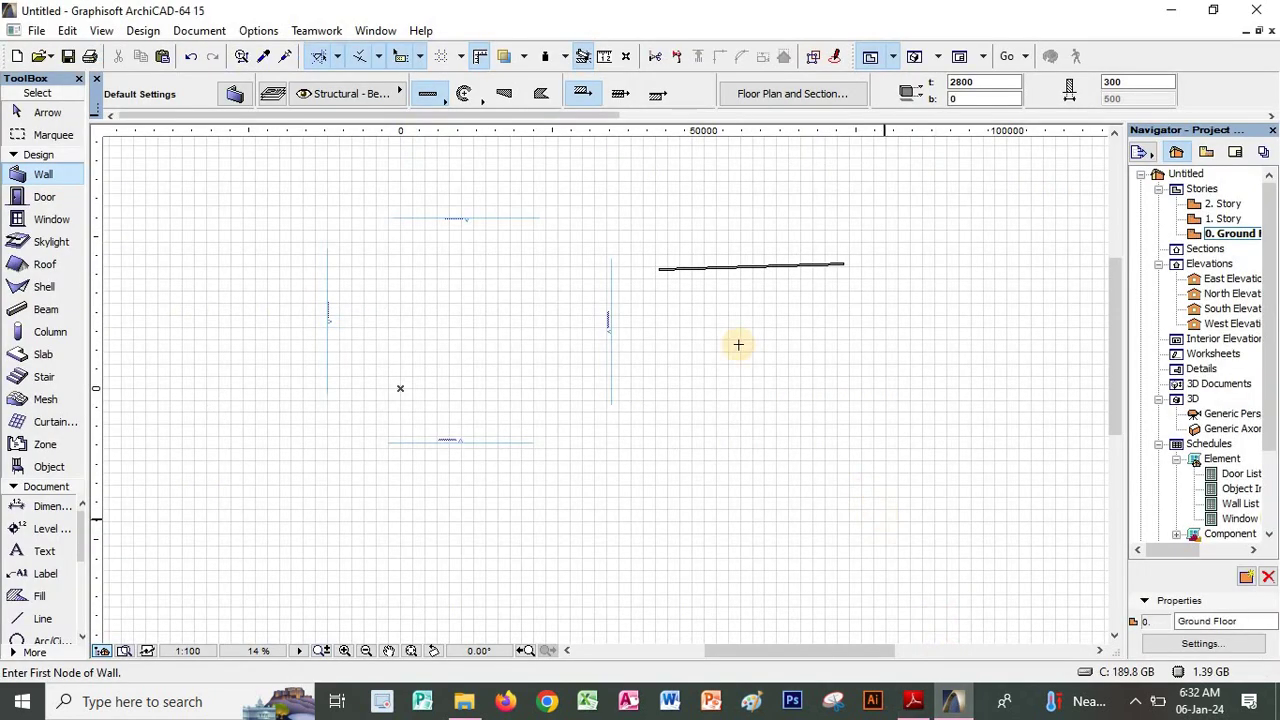
click(937, 701)
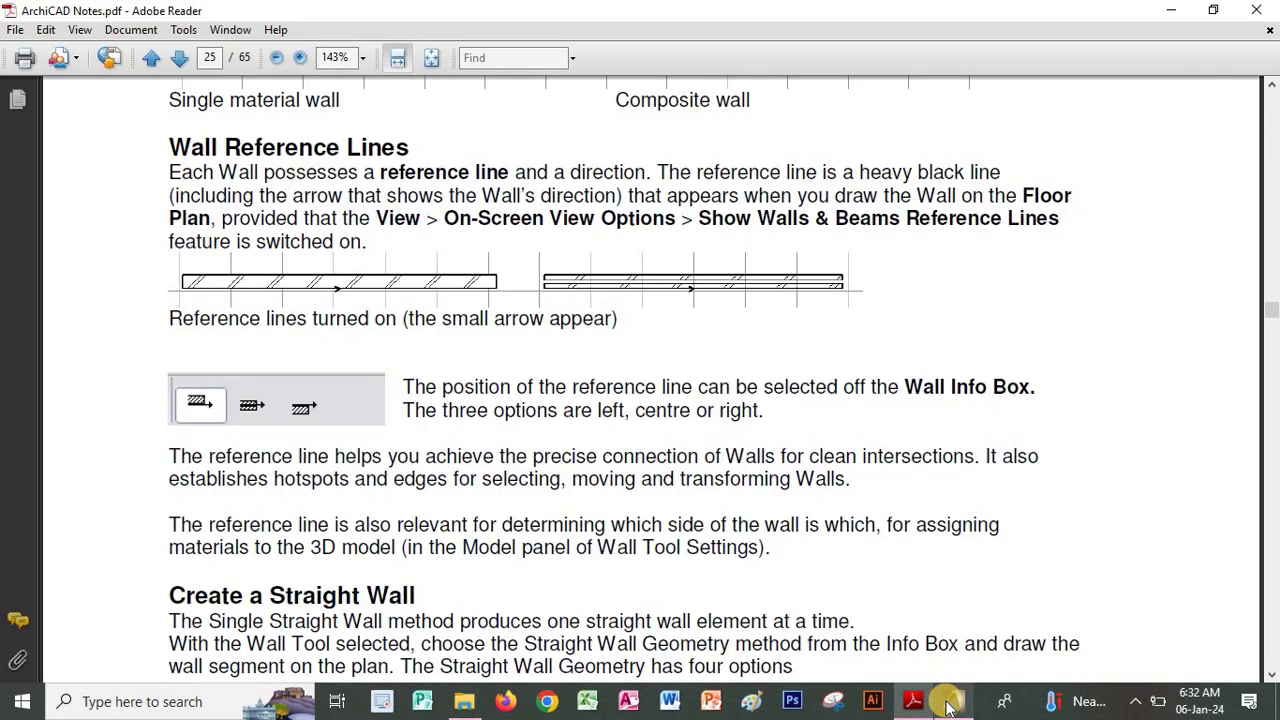
click(948, 704)
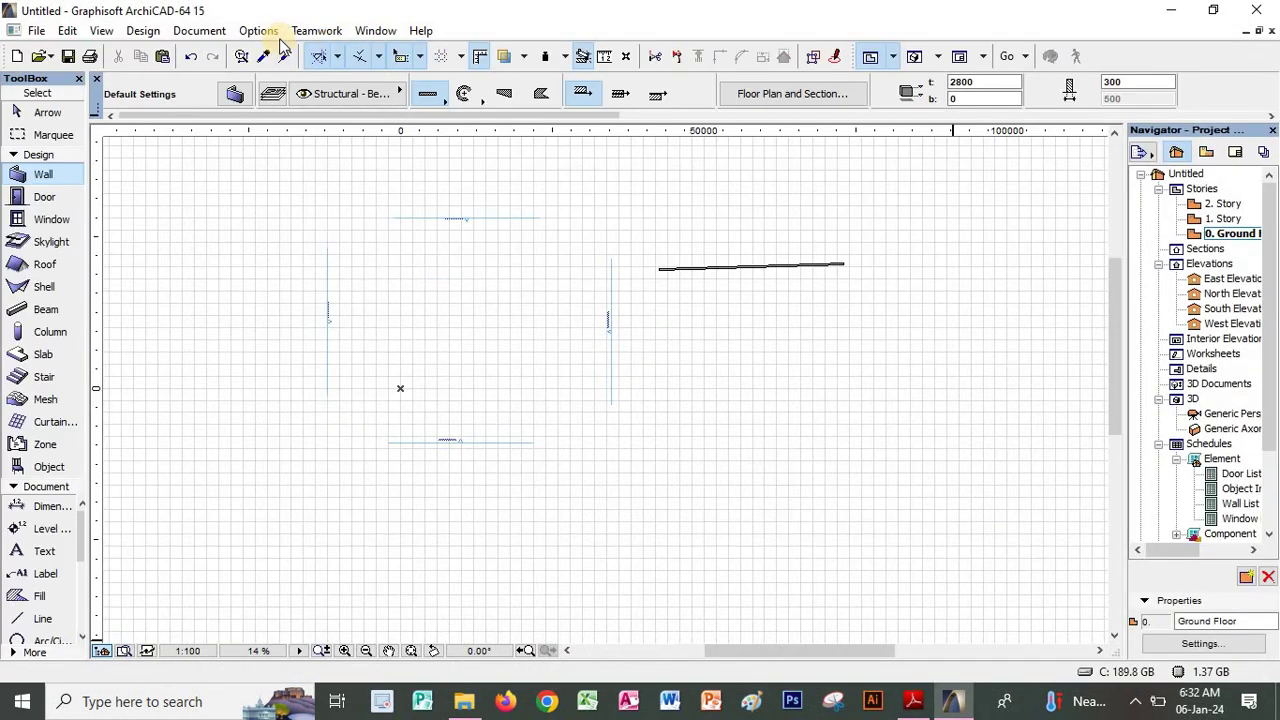
click(108, 31)
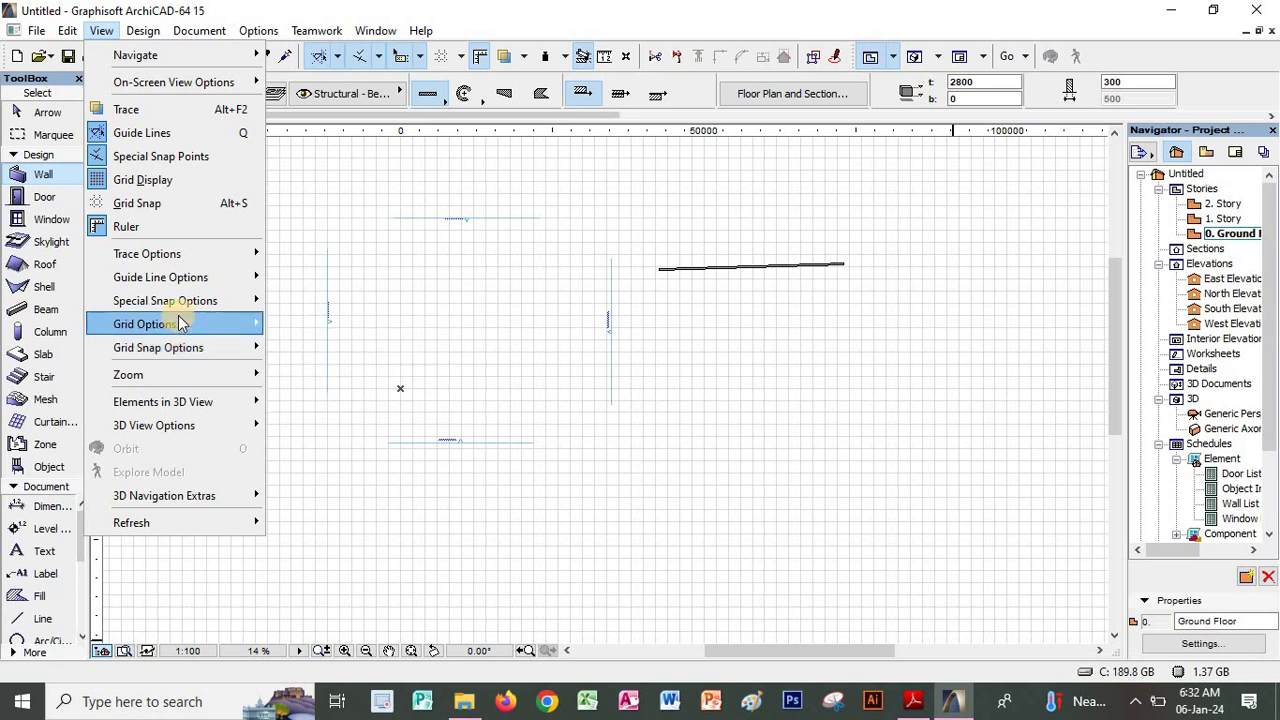
mouse_move(182, 380)
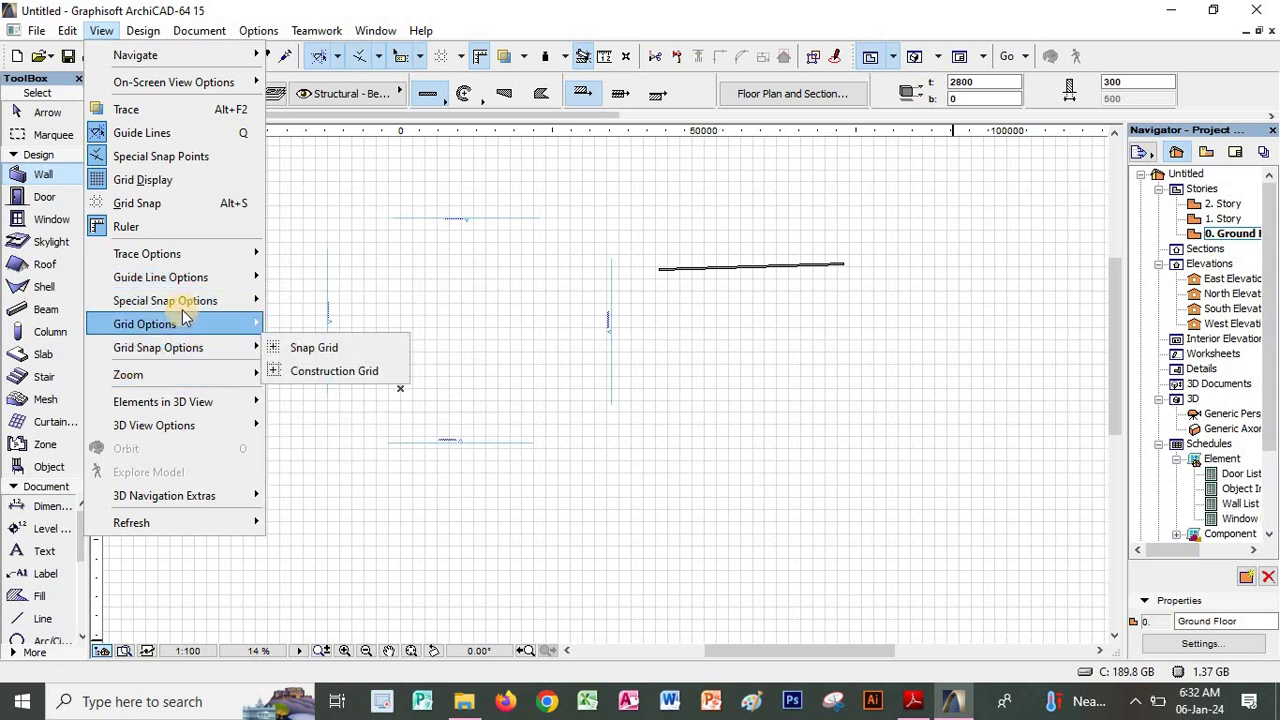
mouse_move(182, 312)
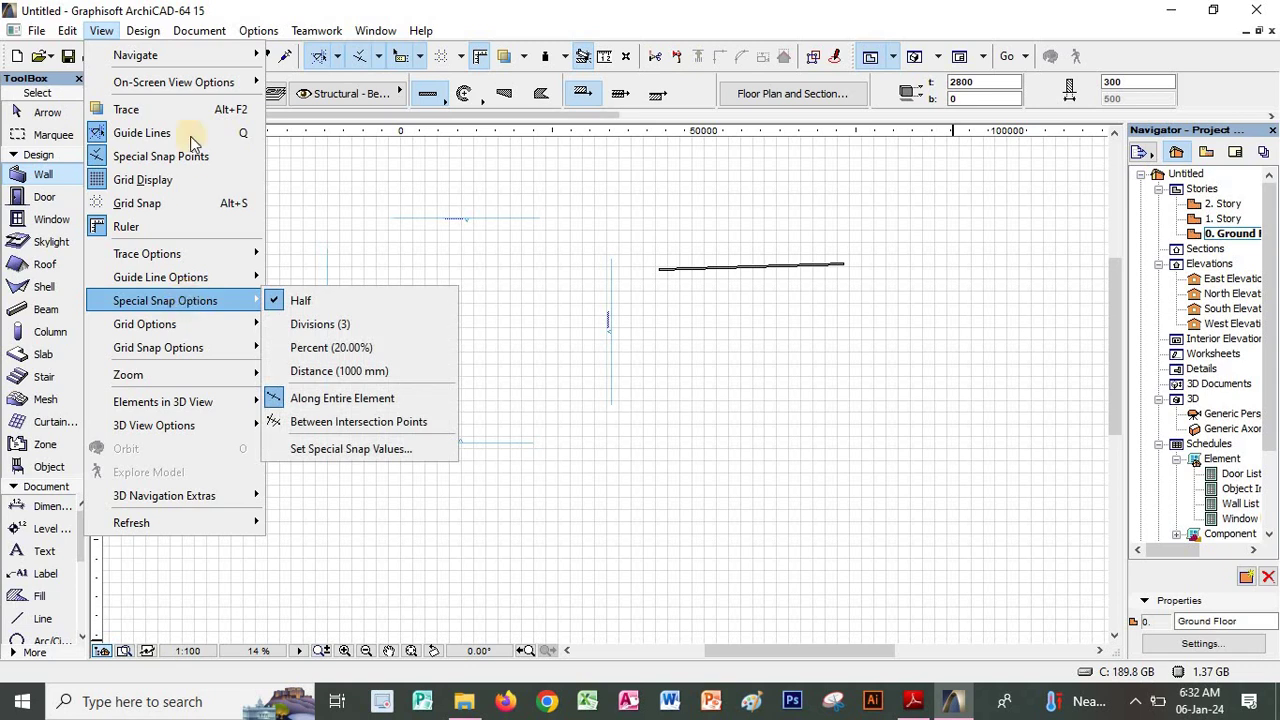
mouse_move(228, 92)
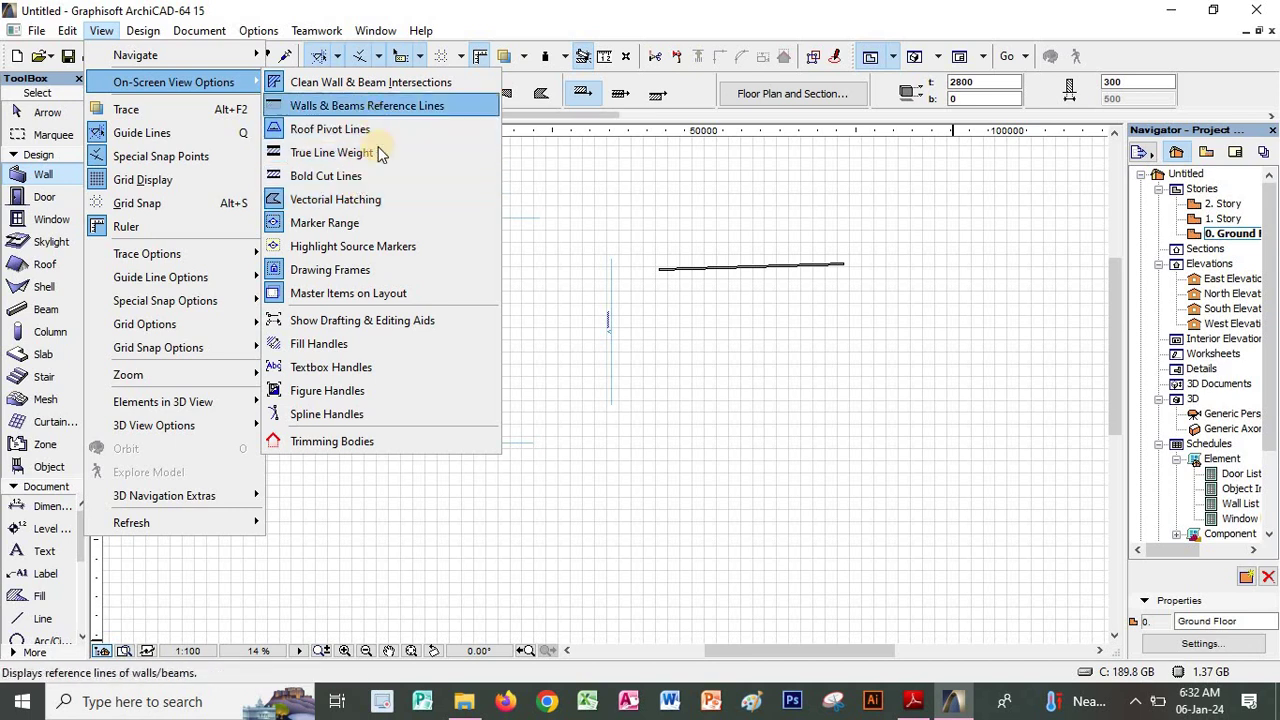
Return to the PDF notes and read from the Wall Reference Lines section on to Create a Straight Wall
click(912, 701)
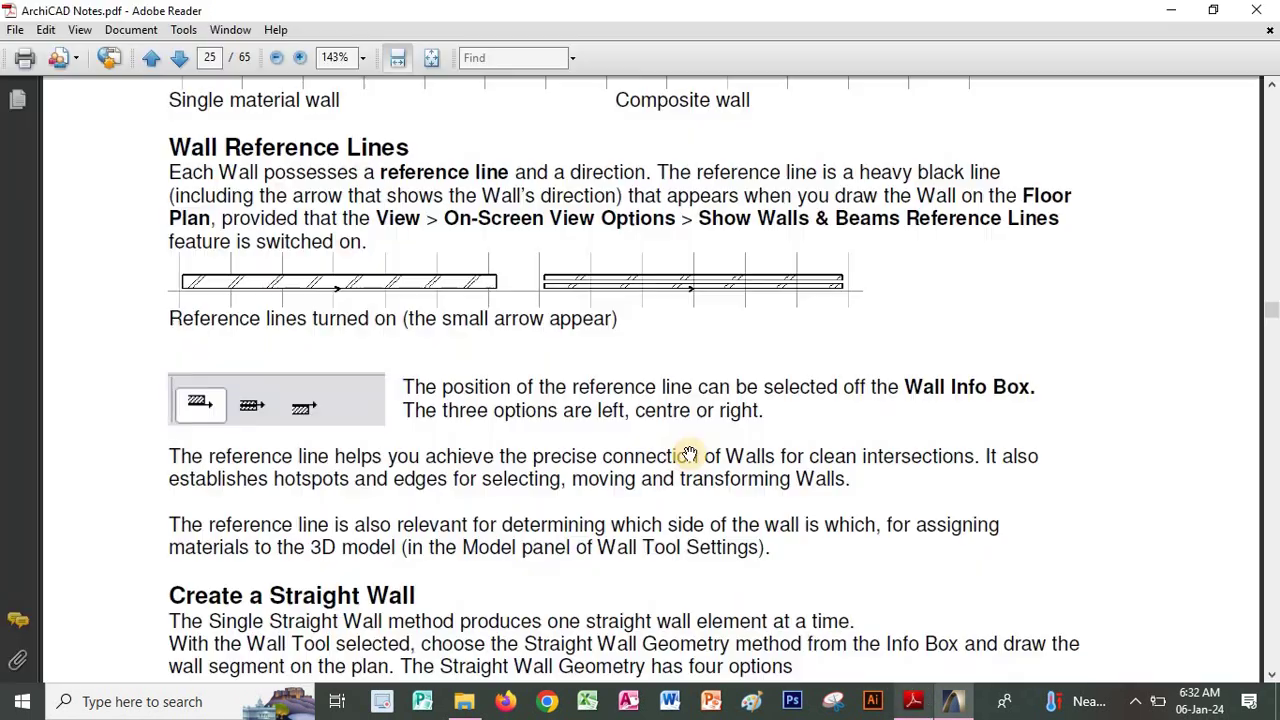
scroll(620, 412, down, 1)
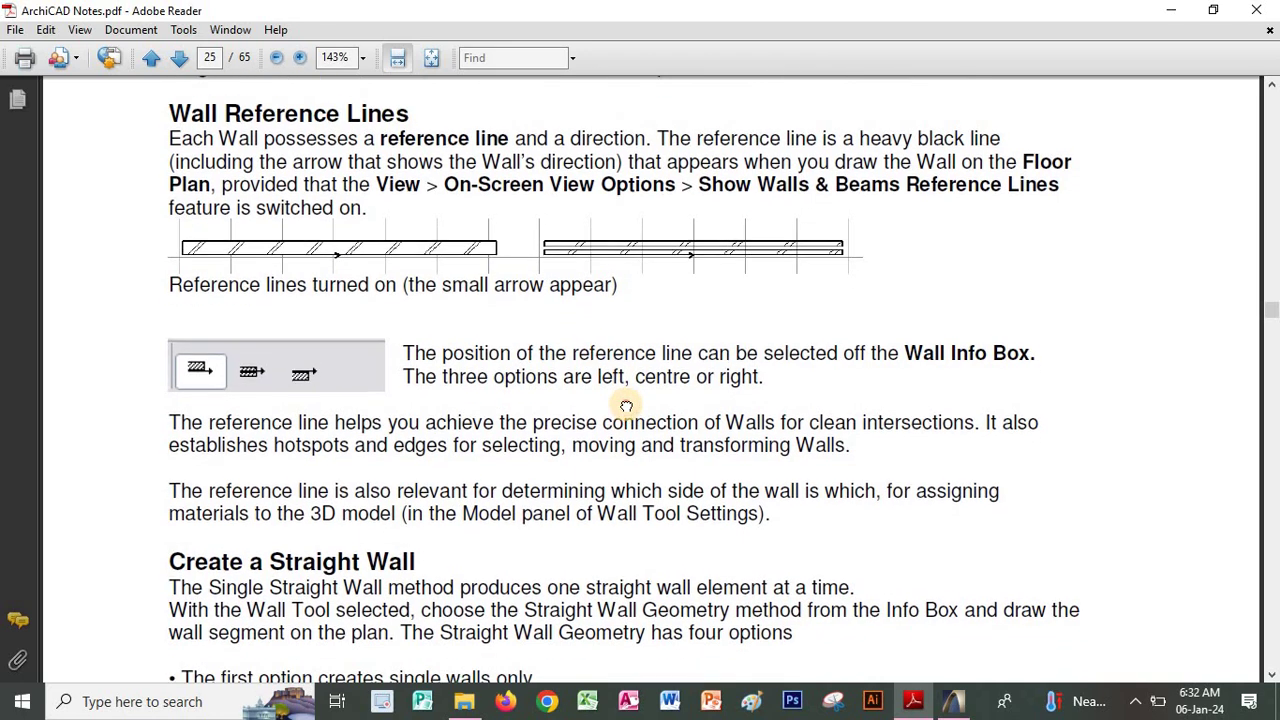
scroll(626, 400, down, 1)
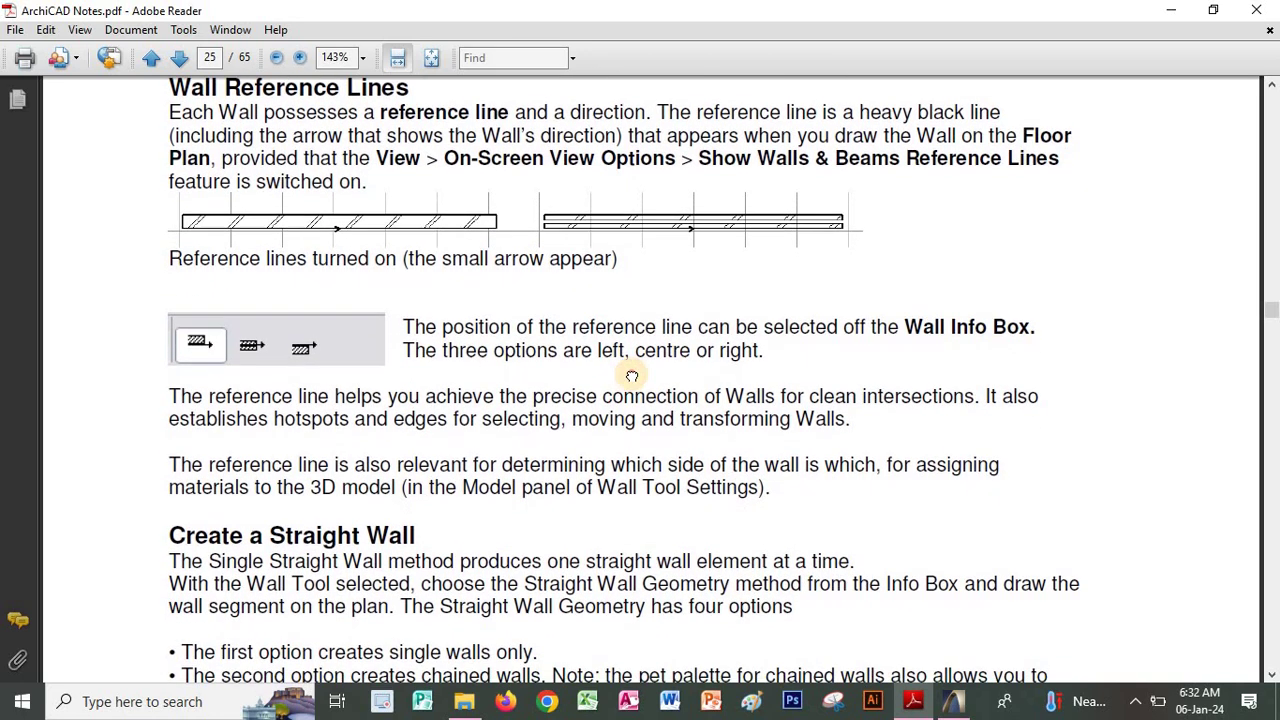
scroll(640, 365, down, 3)
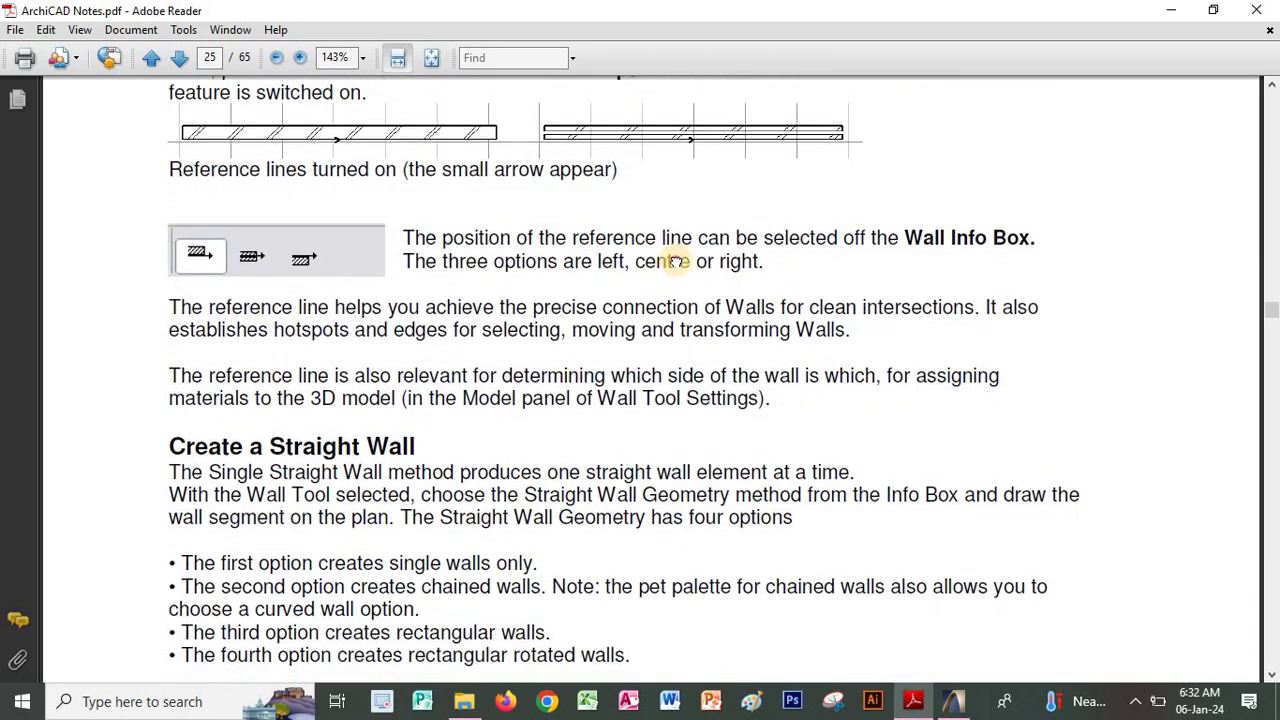
scroll(700, 380, down, 3)
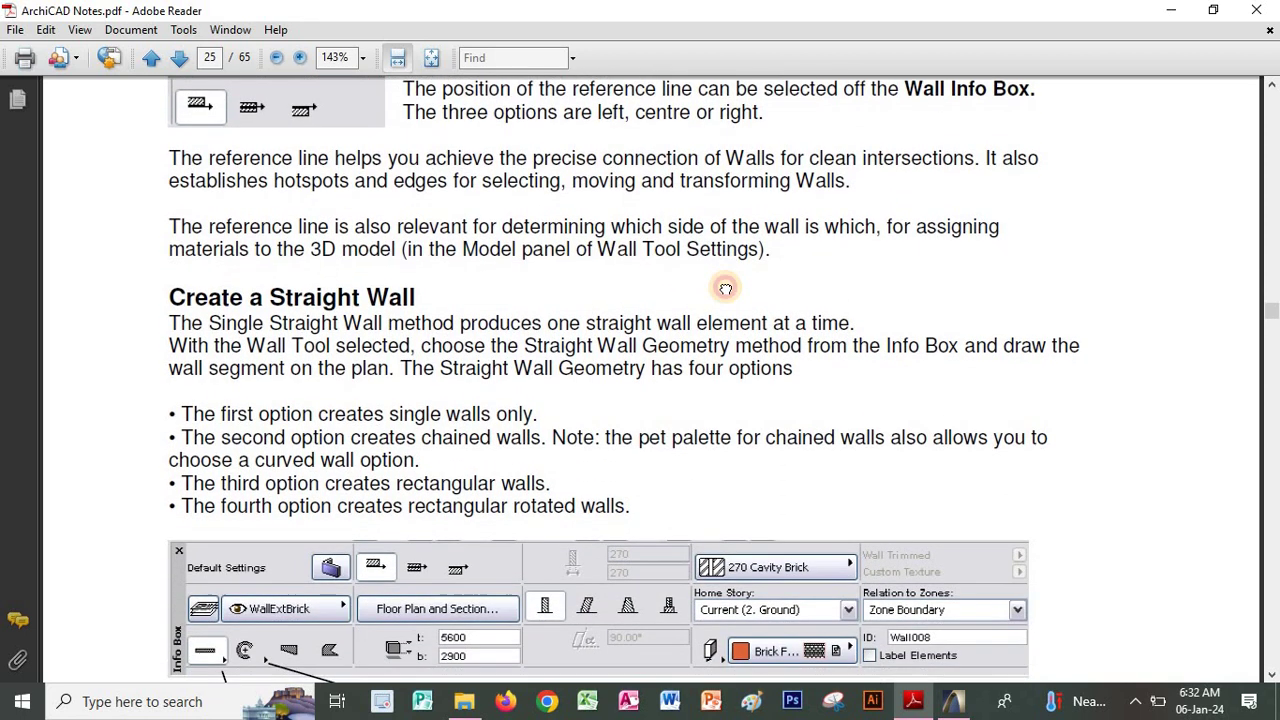
scroll(725, 289, down, 1)
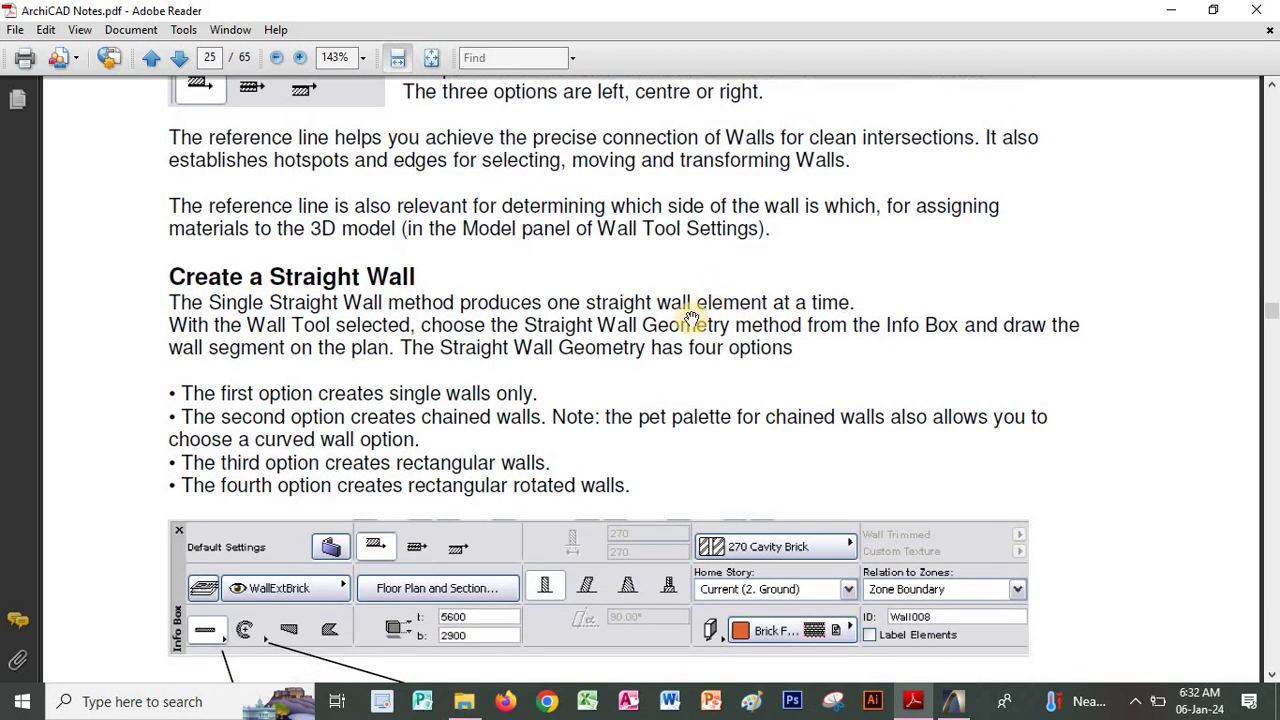
scroll(694, 308, down, 1)
scroll(725, 315, down, 1)
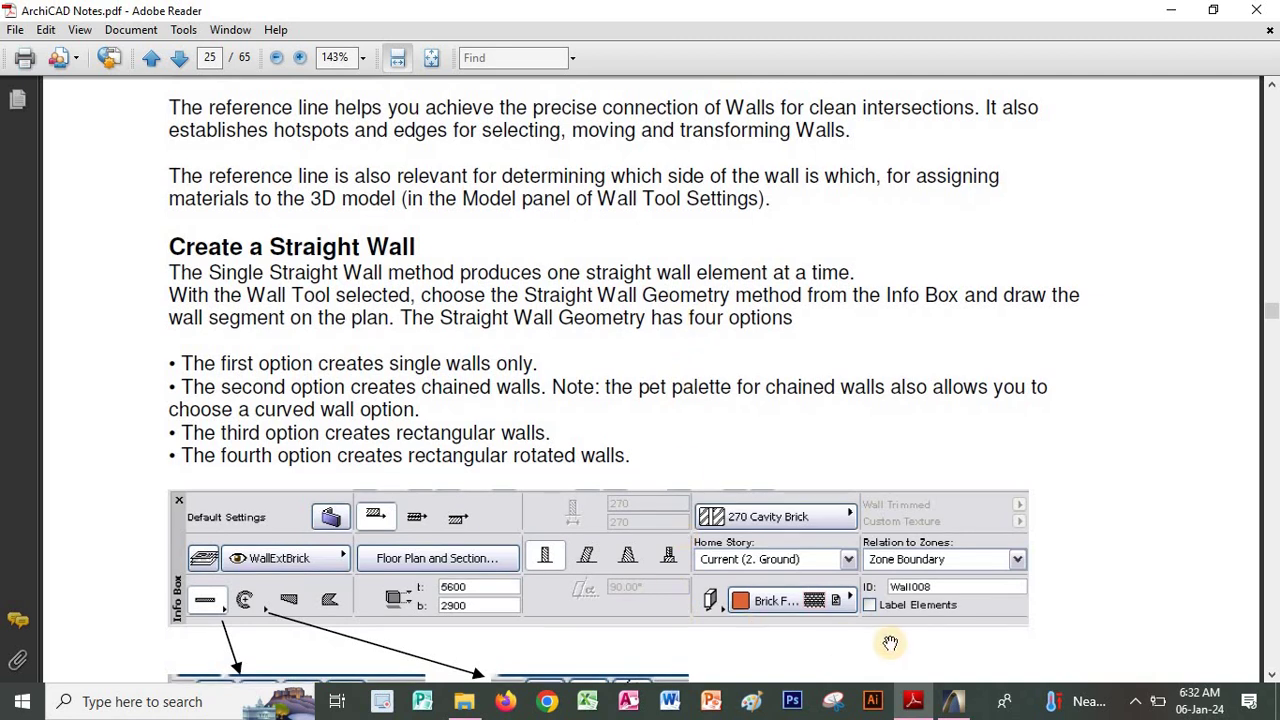
Switch to ArchiCAD and turn on the on-screen display of Walls & Beams Reference Lines
click(955, 703)
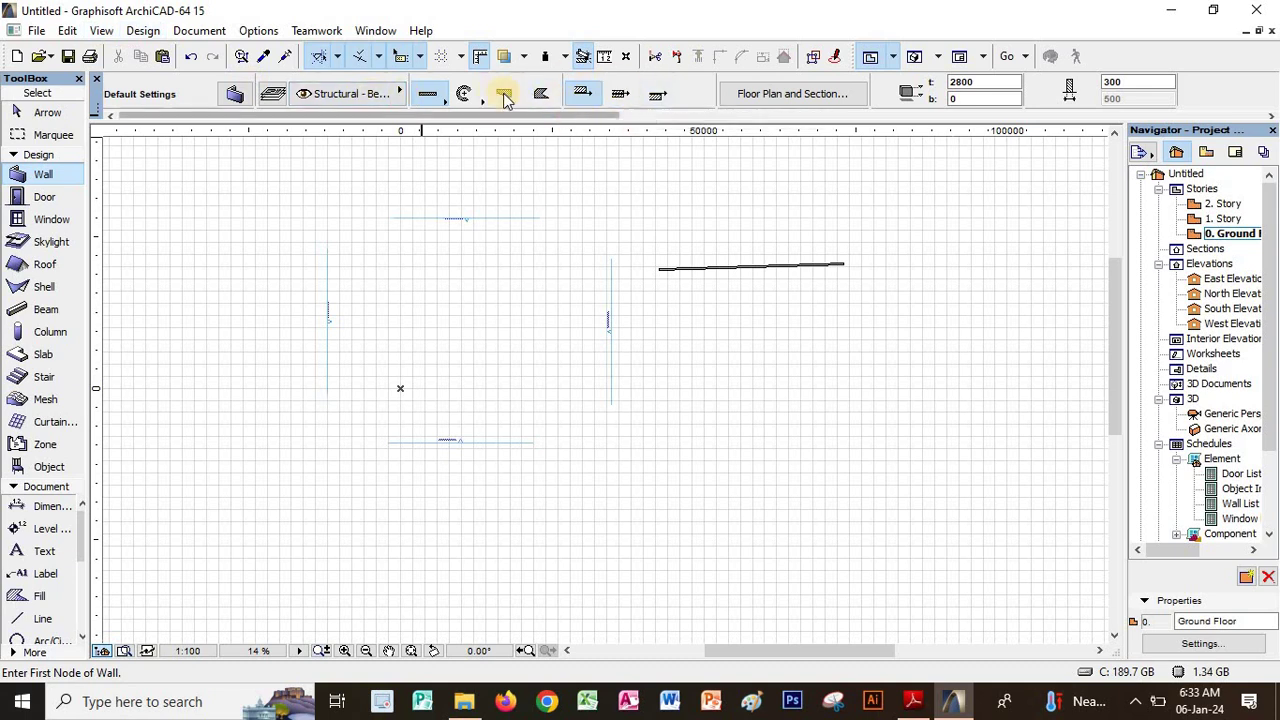
click(101, 31)
mouse_move(230, 90)
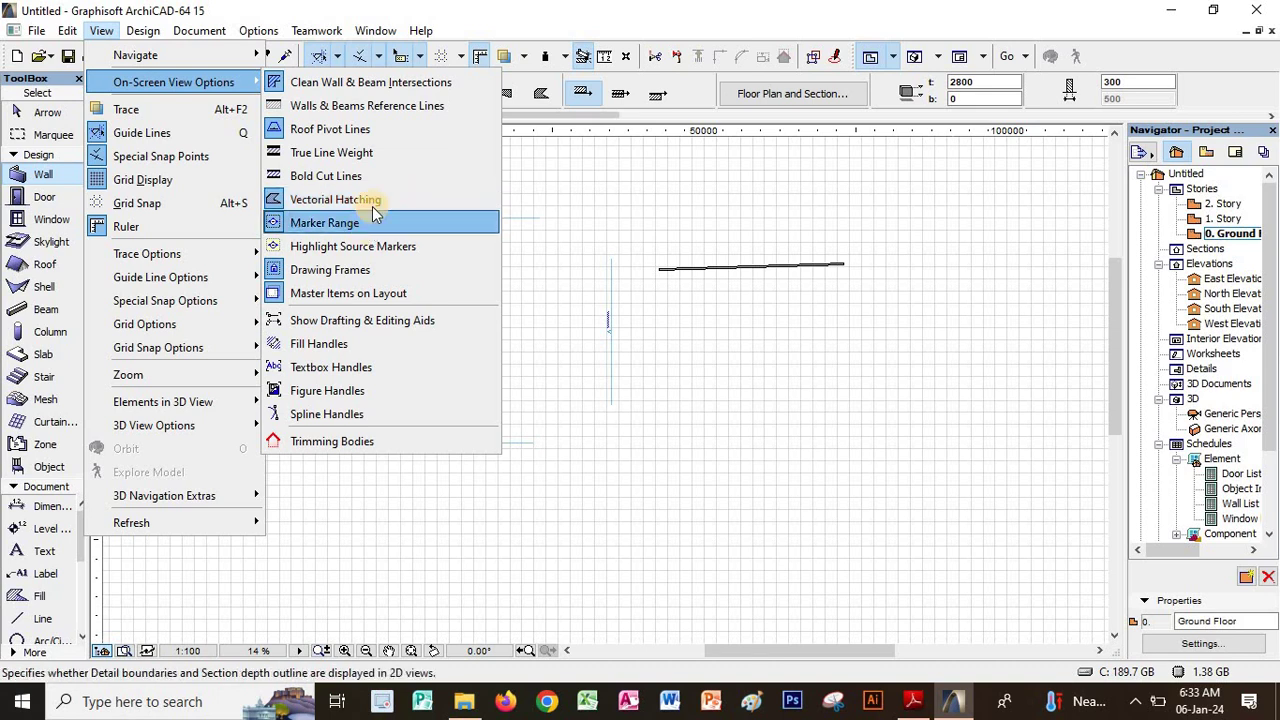
click(385, 115)
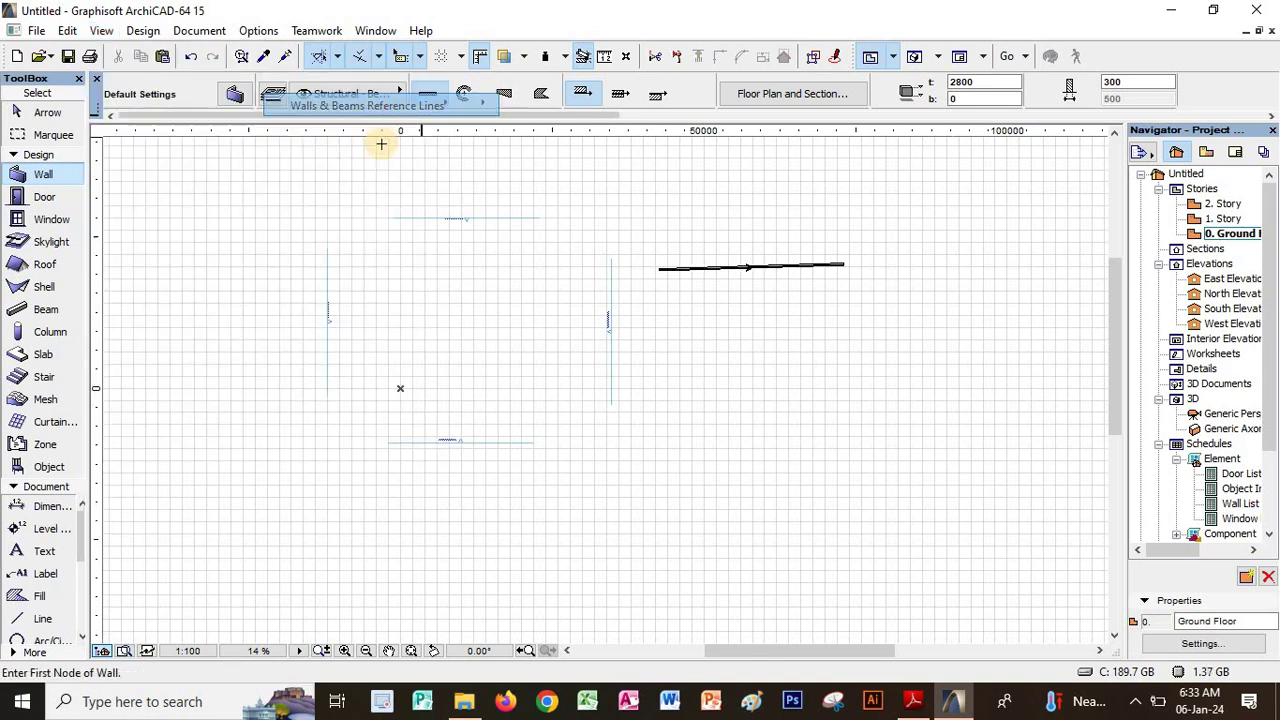
Draw a single horizontal wall about 18 m long between the elevation markers and inspect its reference line arrow up close
click(399, 270)
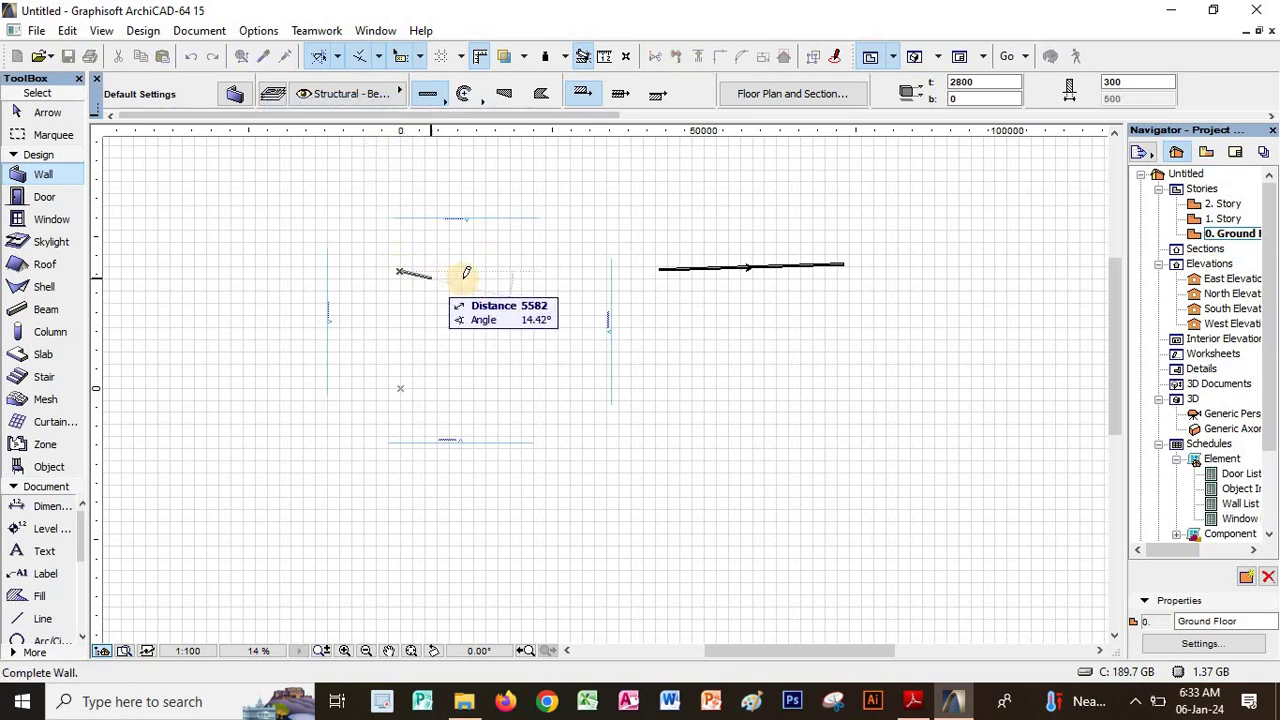
click(510, 270)
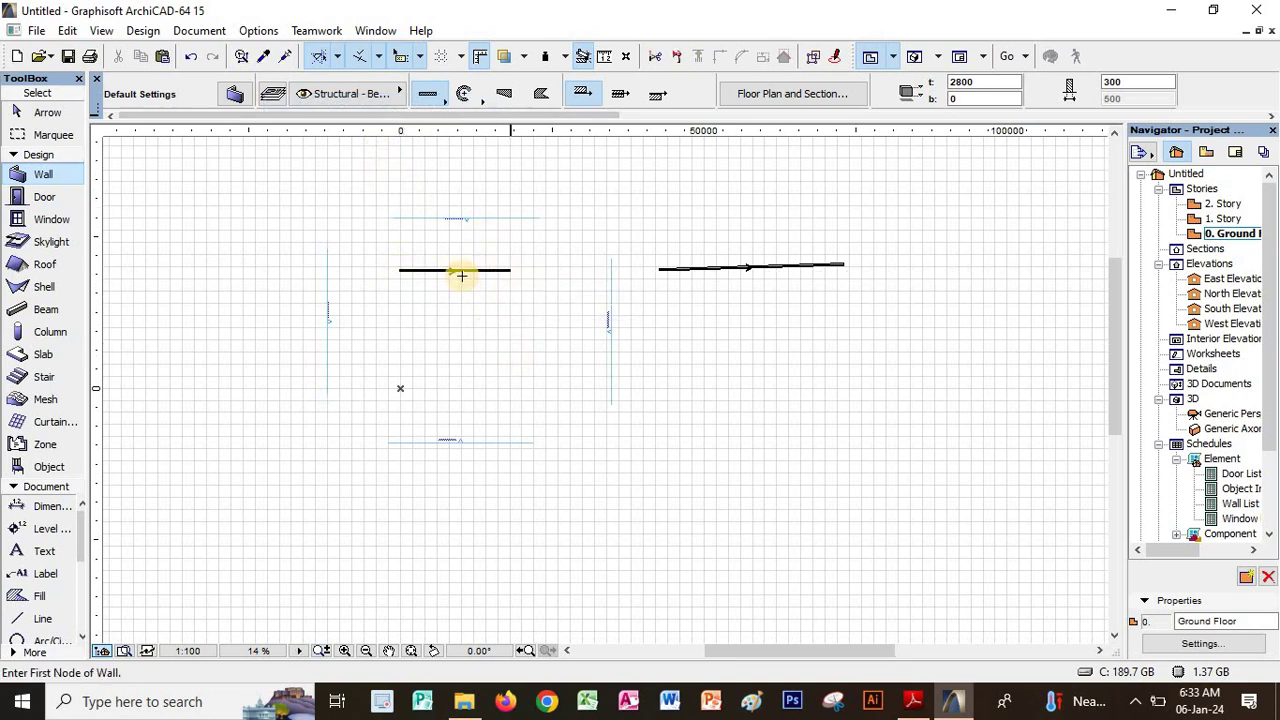
scroll(459, 262, up, 5)
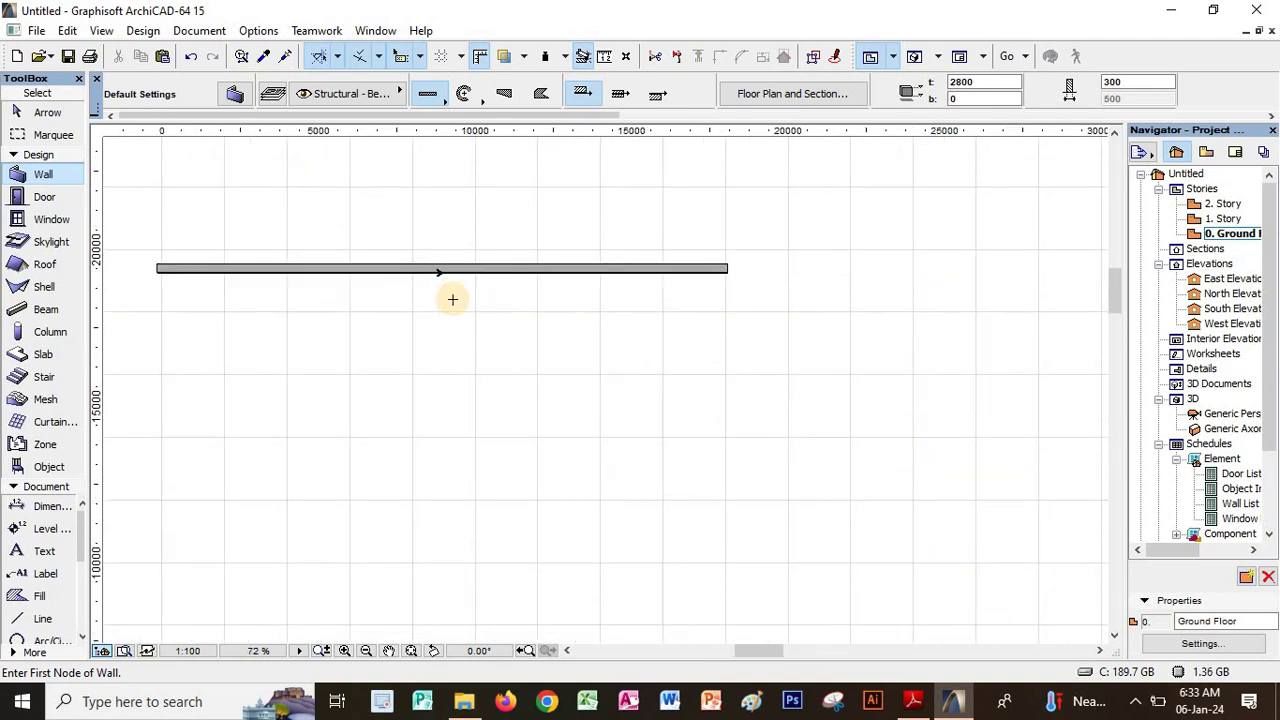
scroll(452, 298, down, 2)
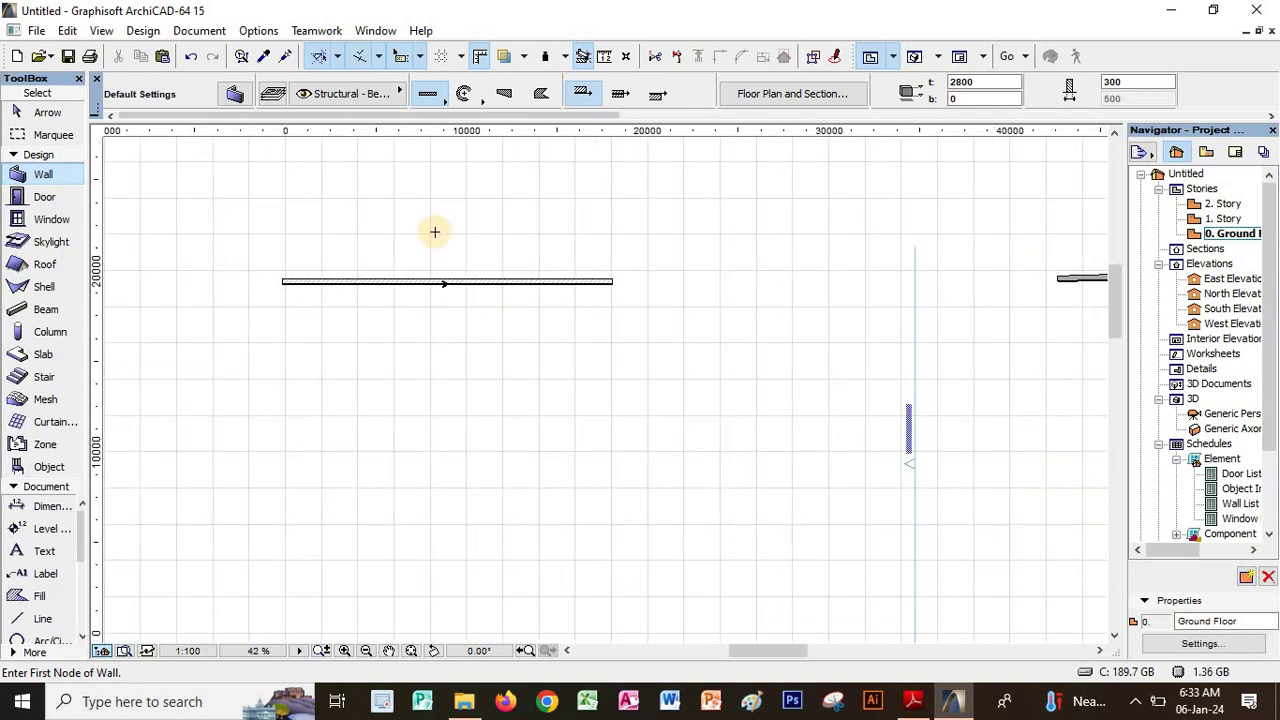
Turn on True Line Weight and draw a shorter horizontal wall about 12 m long just below the 18 m wall
click(106, 32)
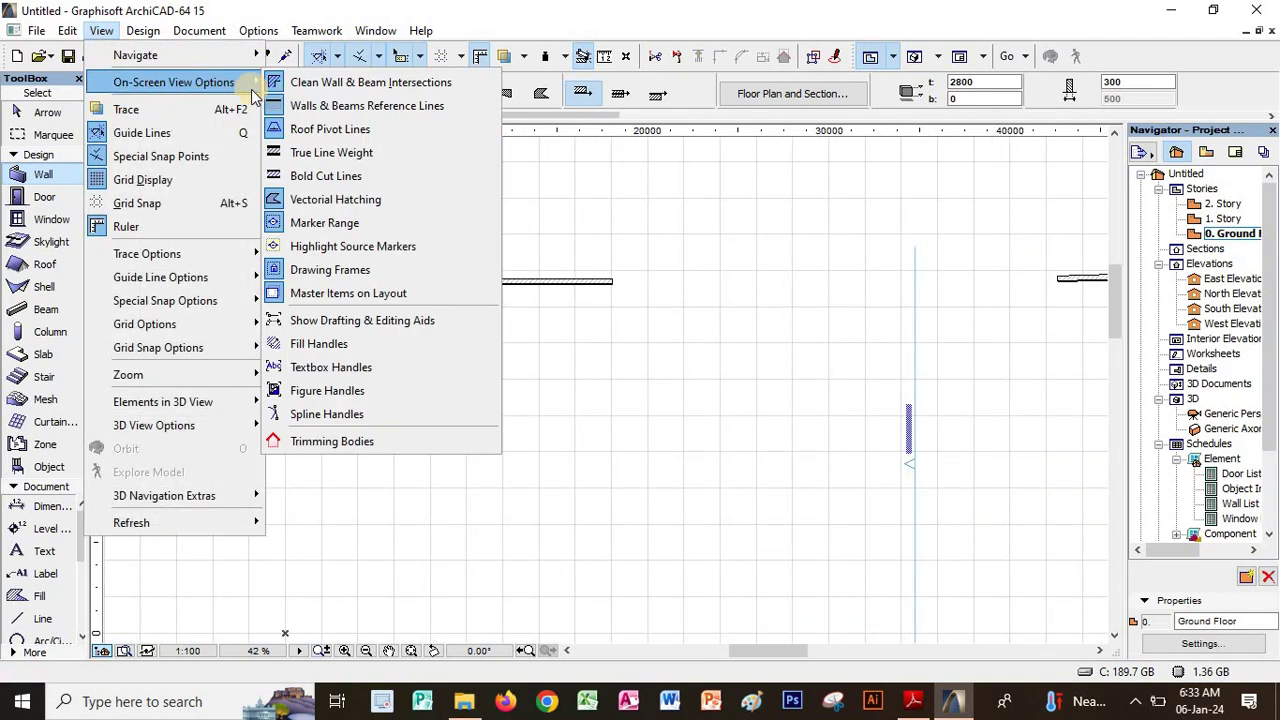
click(320, 152)
click(367, 338)
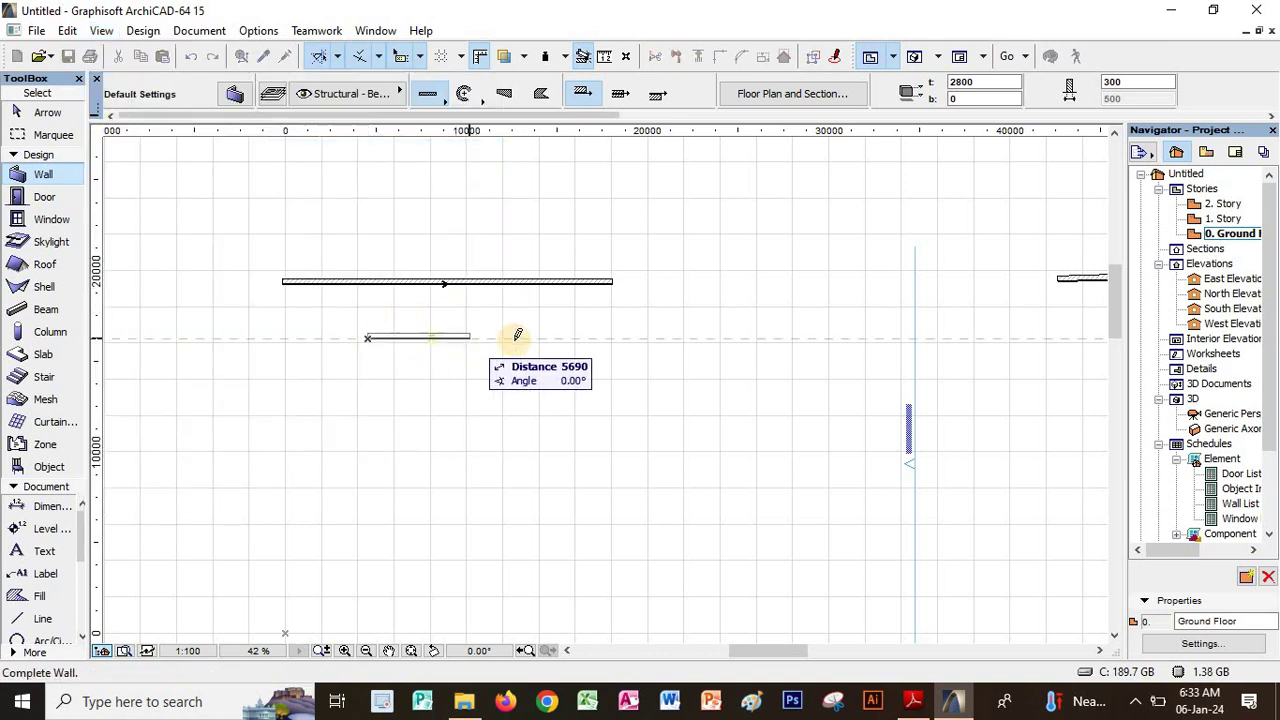
click(581, 337)
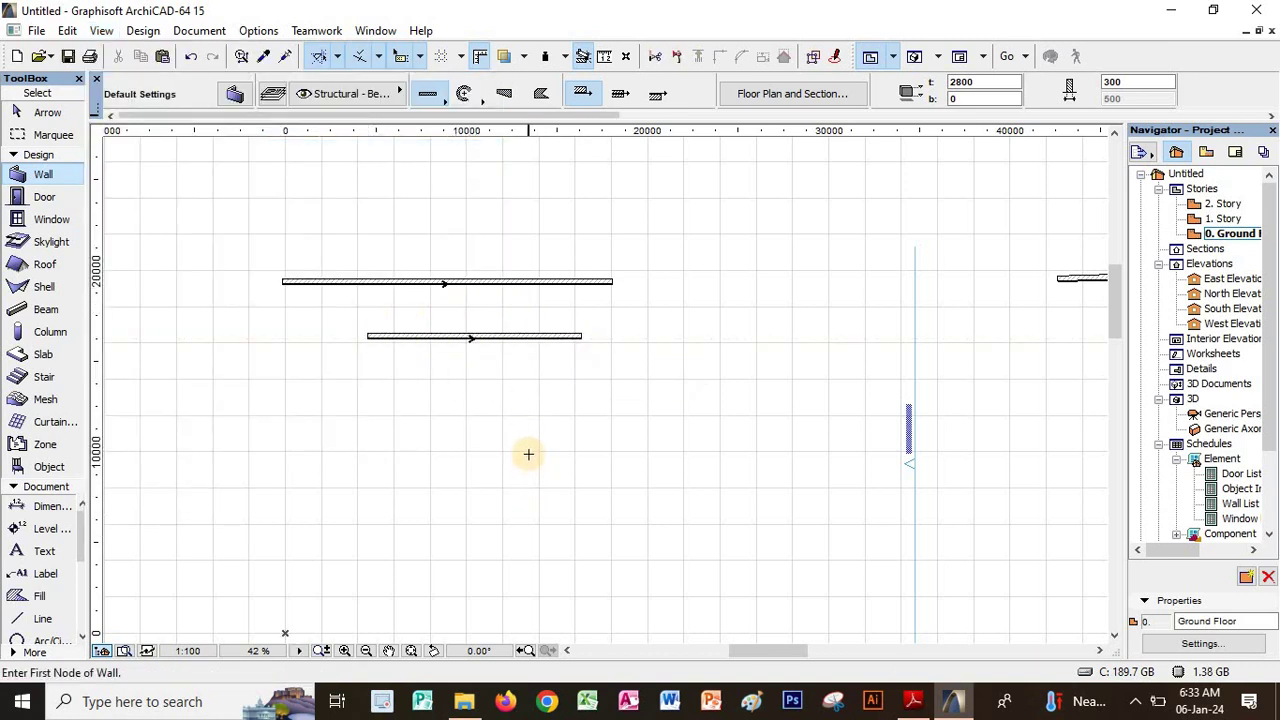
Turn off the on-screen display of Walls & Beams Reference Lines
click(104, 31)
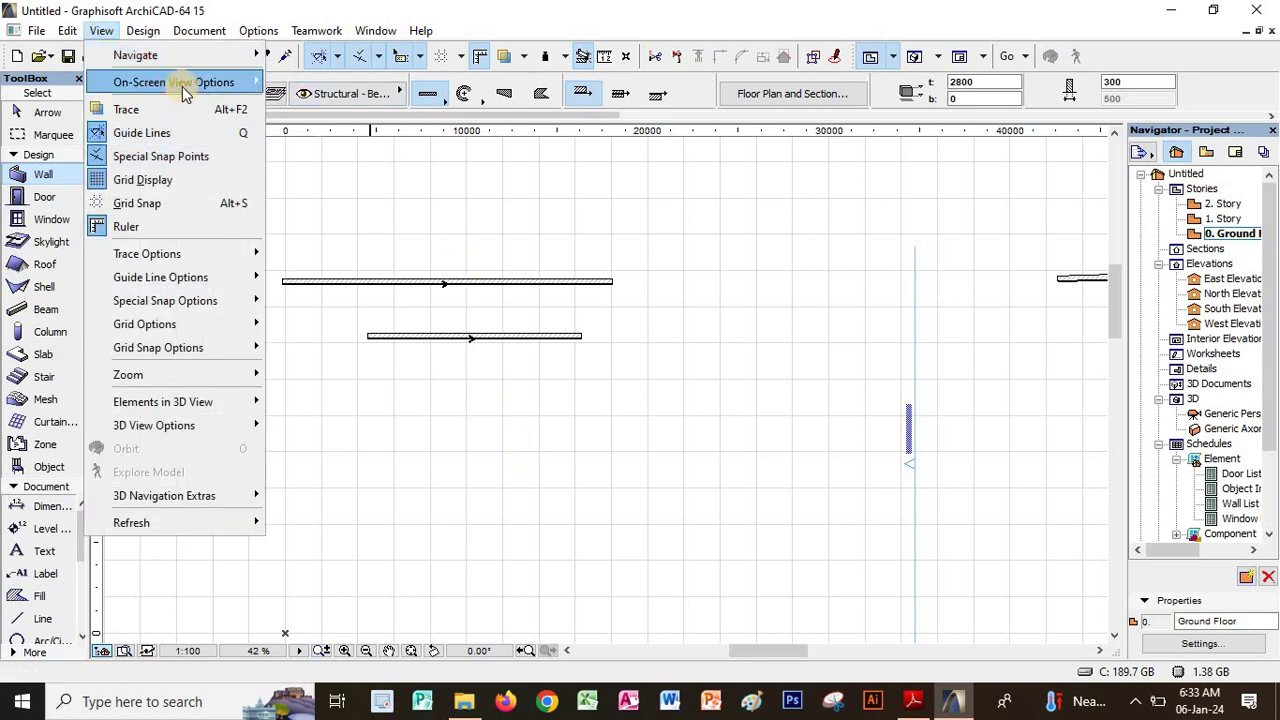
mouse_move(183, 89)
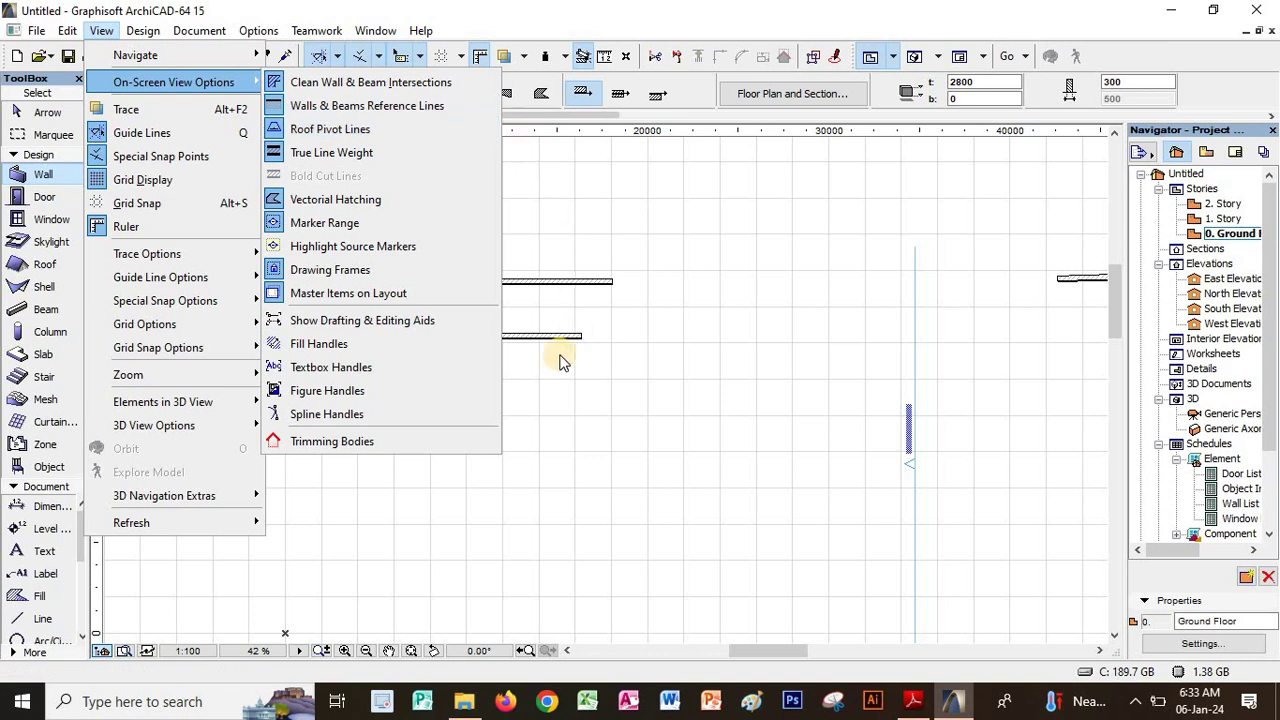
click(281, 107)
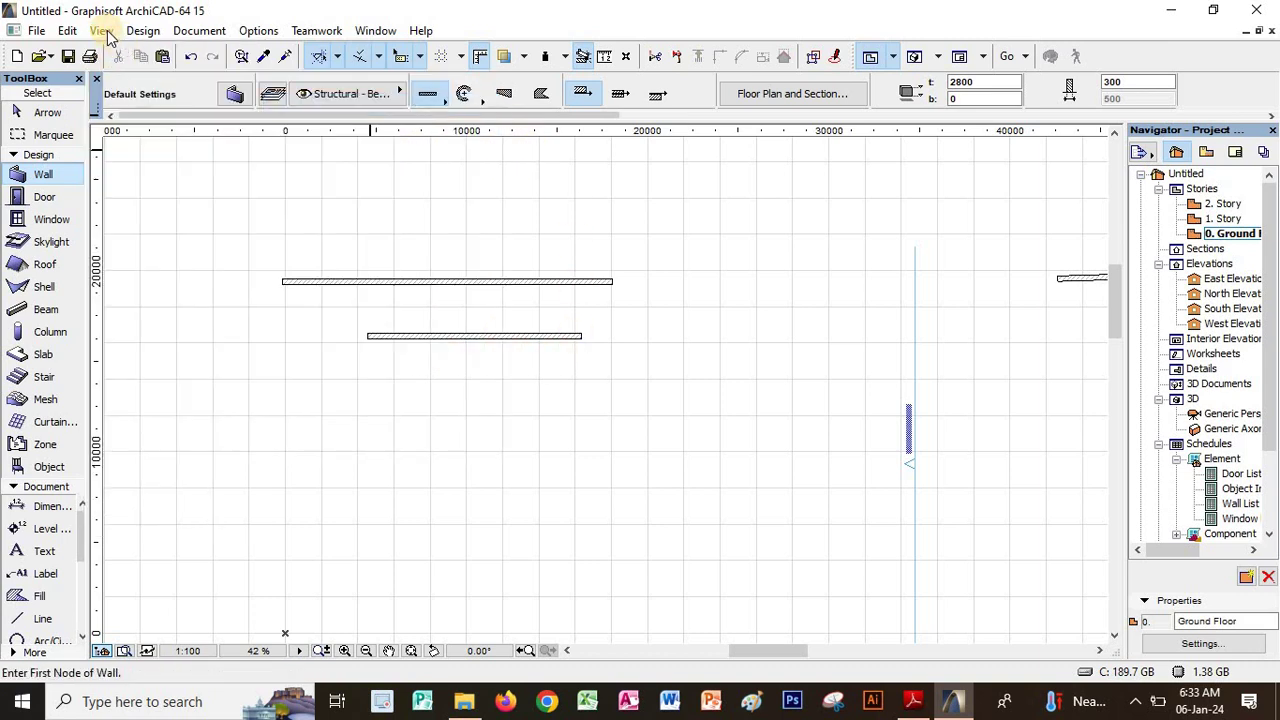
Turn off True Line Weight and draw a horizontal wall about 9.5 m long above the two parallel walls
click(102, 31)
mouse_move(140, 82)
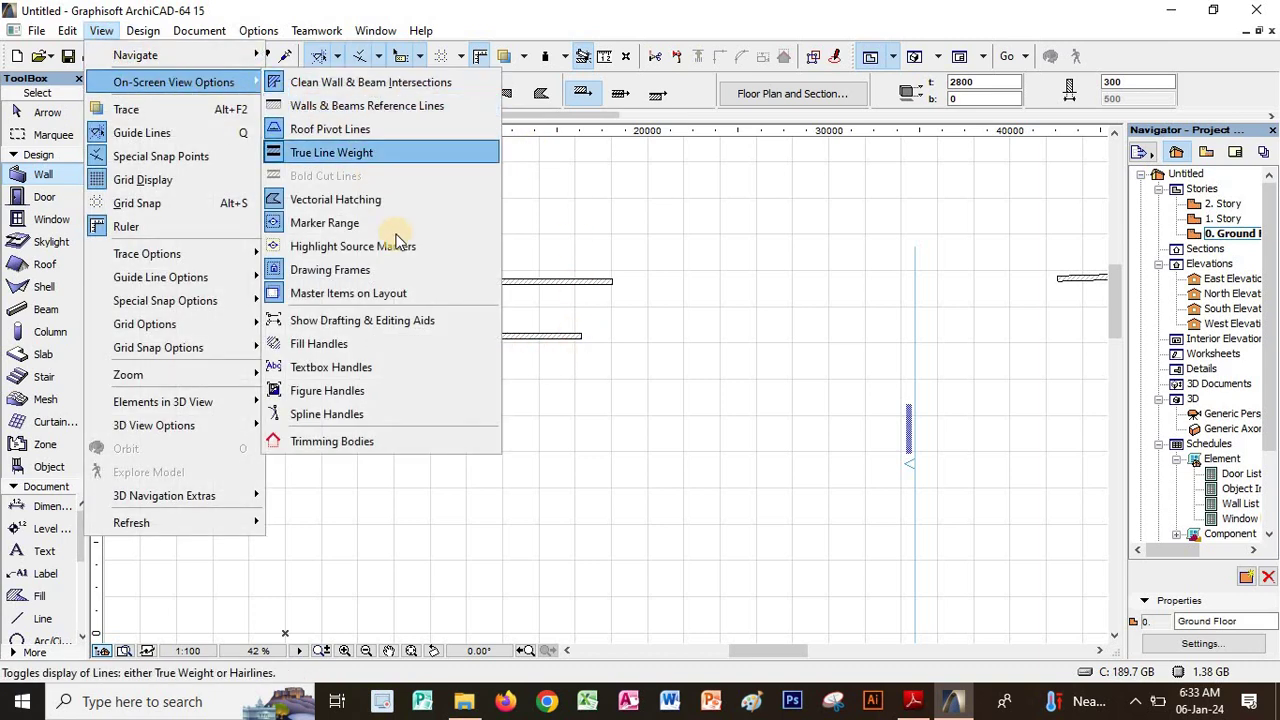
click(305, 152)
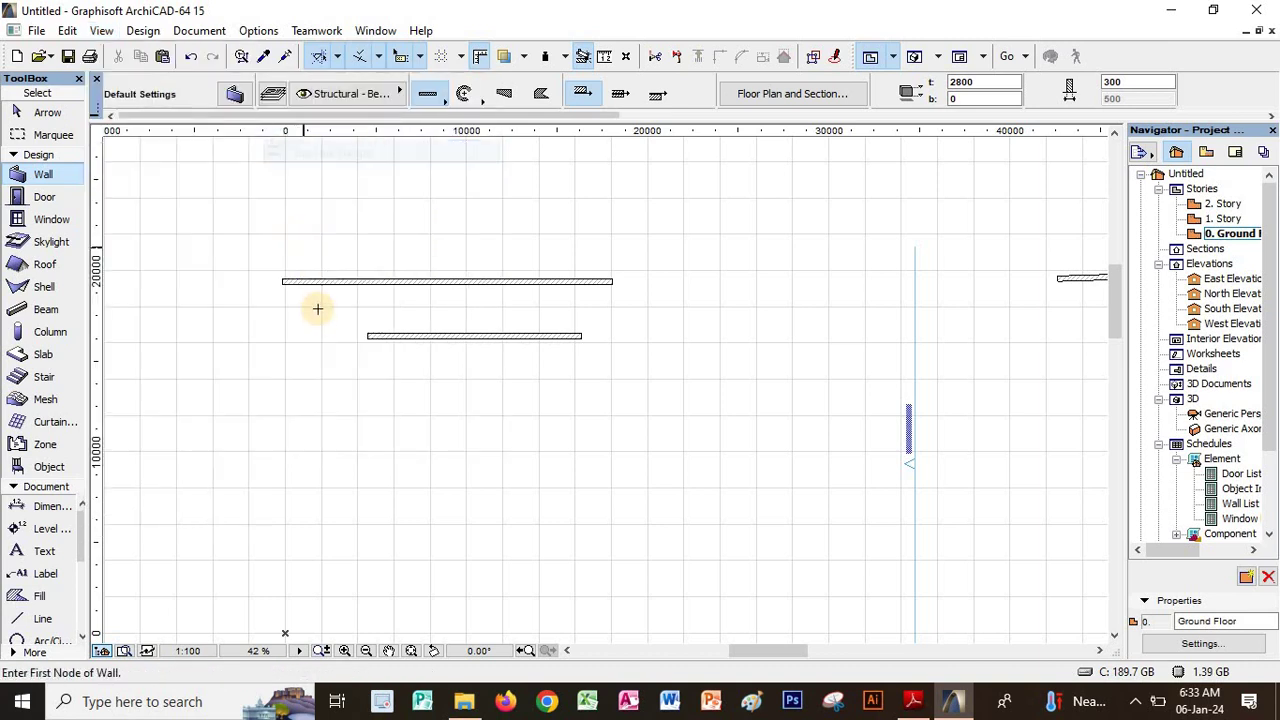
click(343, 198)
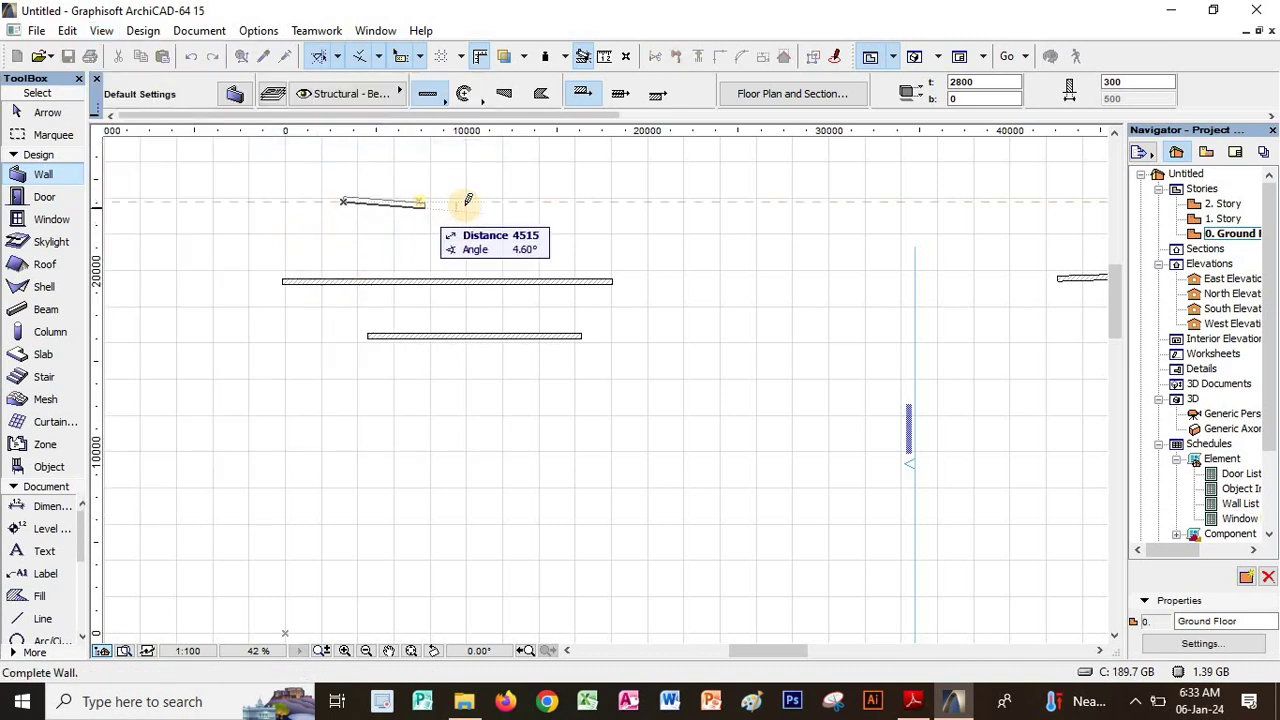
click(516, 198)
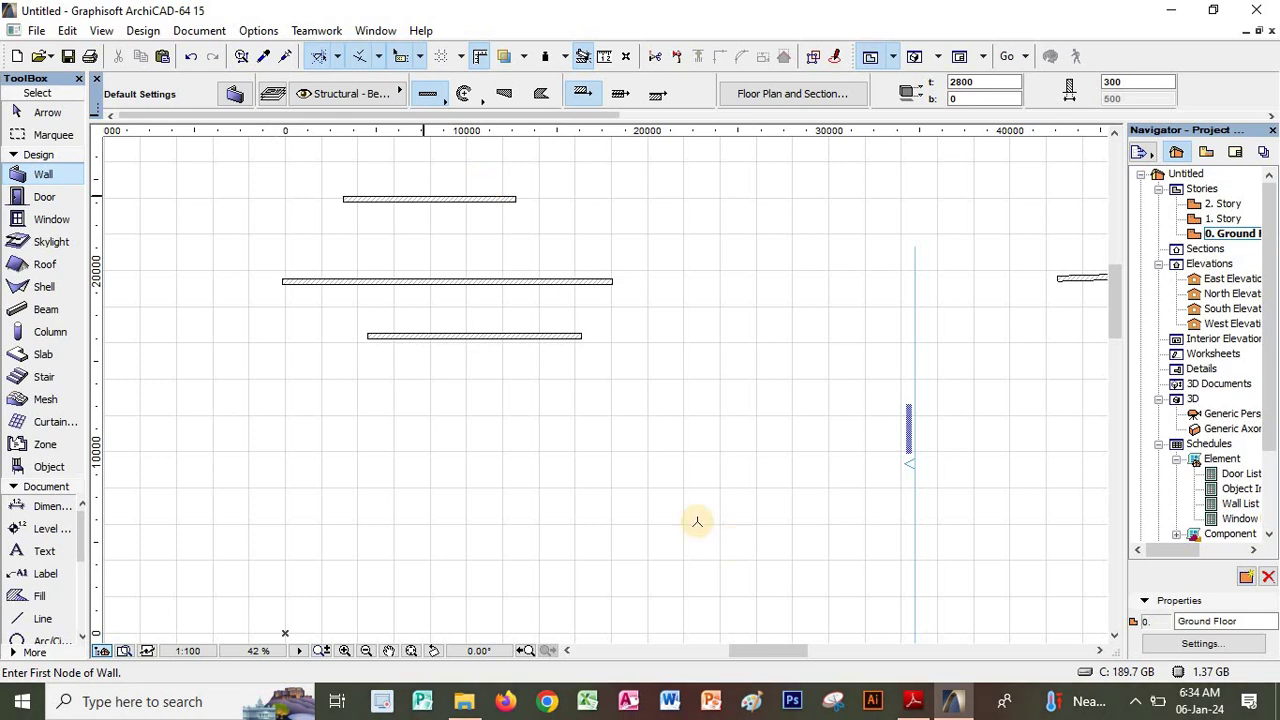
Open the PDF notes again and read the four straight wall geometry options and the Info Box illustrations to the page end
click(912, 701)
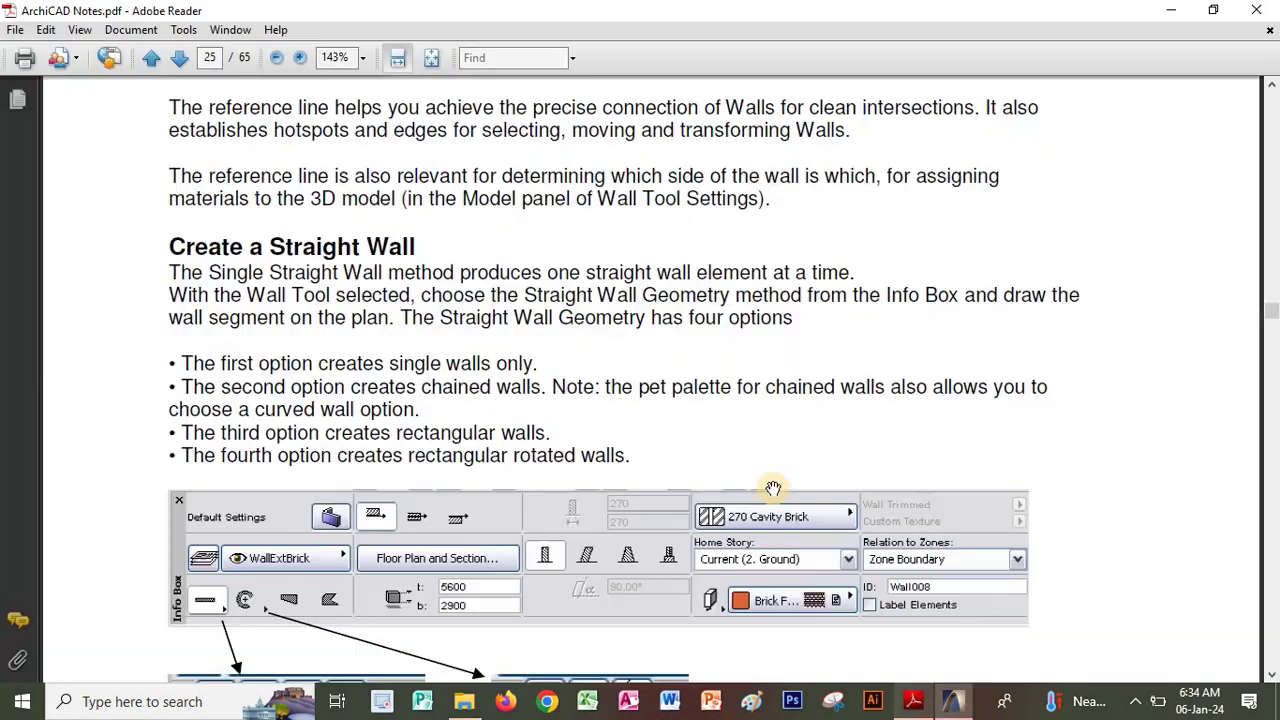
scroll(597, 463, down, 3)
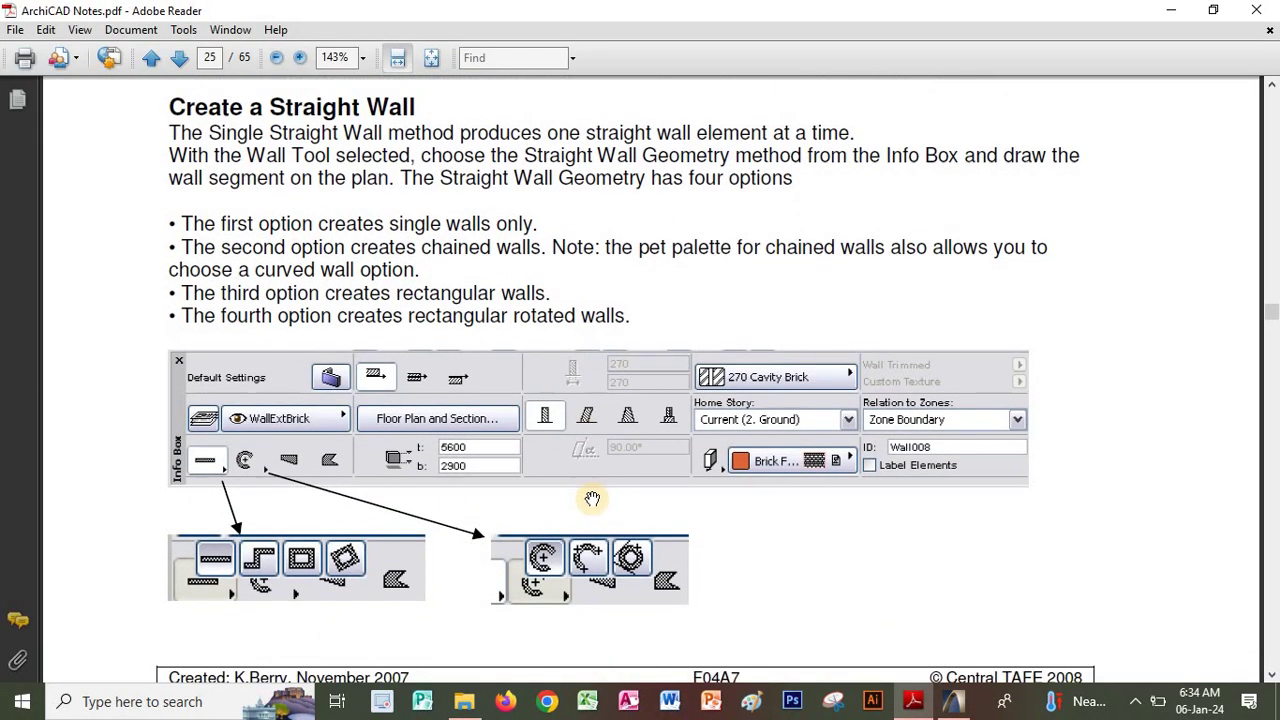
scroll(615, 505, down, 5)
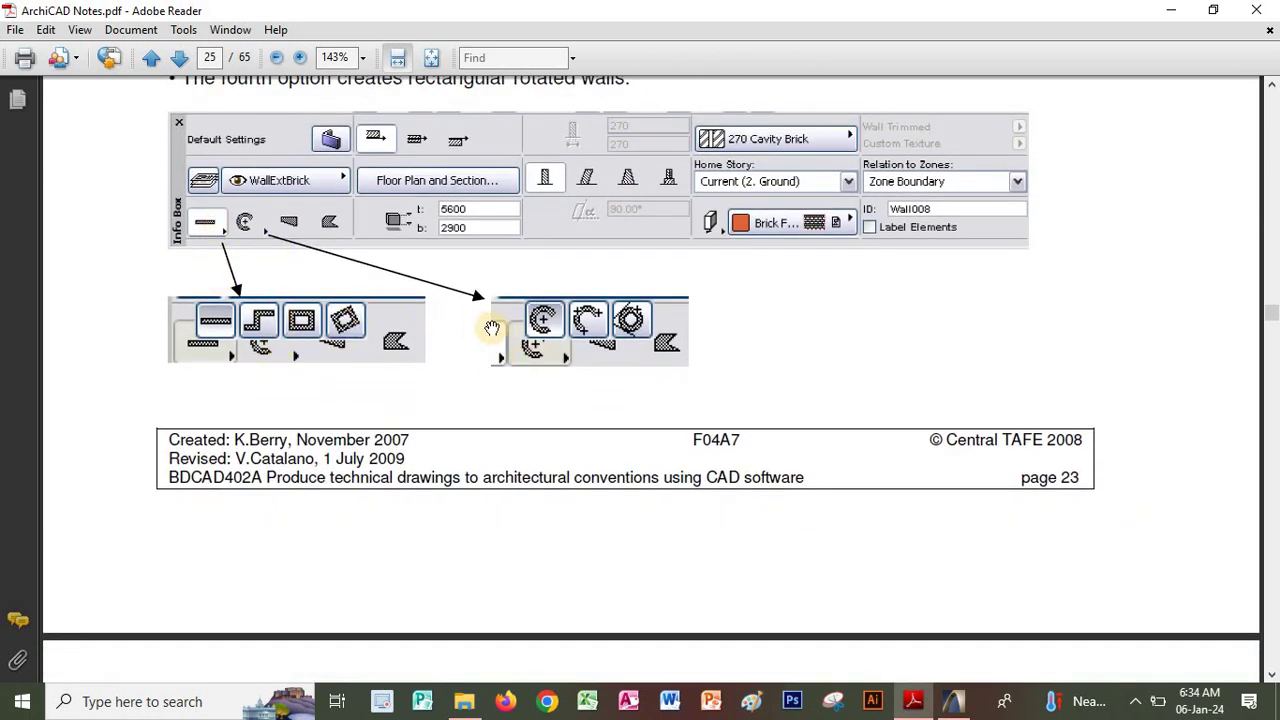
scroll(780, 250, down, 2)
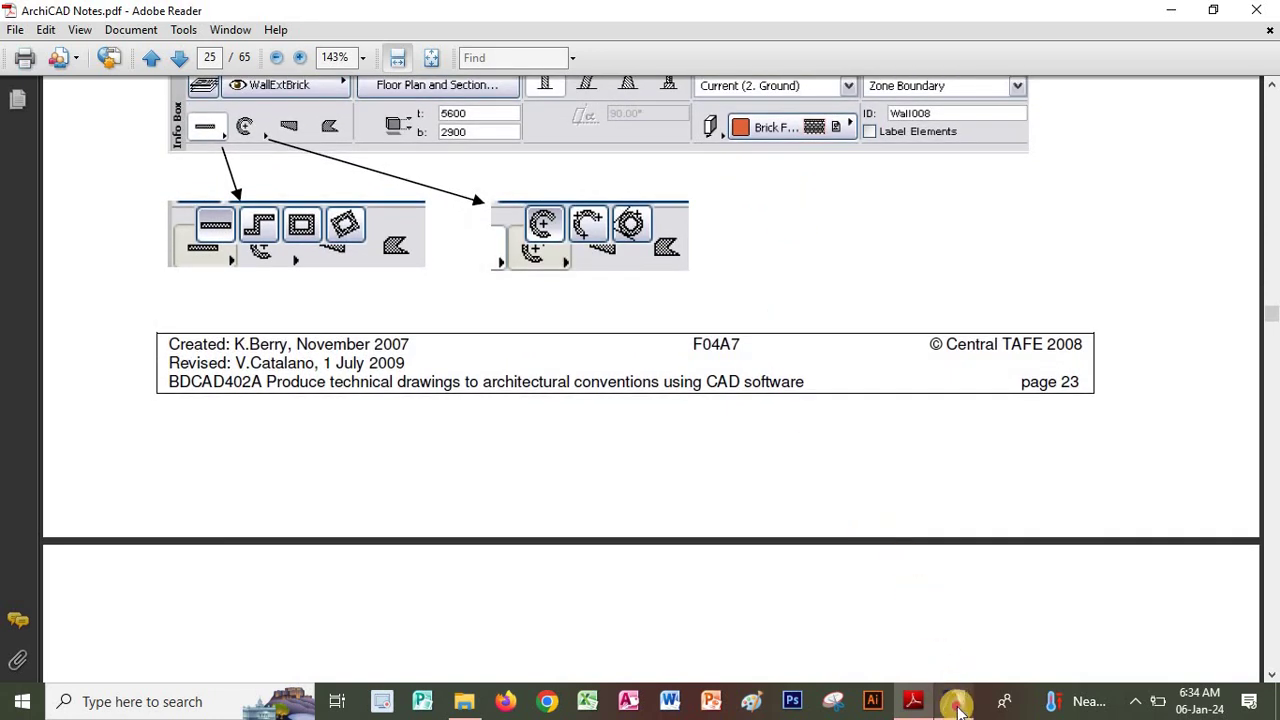
Switch to ArchiCAD, select the topmost horizontal wall on the floor plan and set its thickness to 20 mm
click(955, 703)
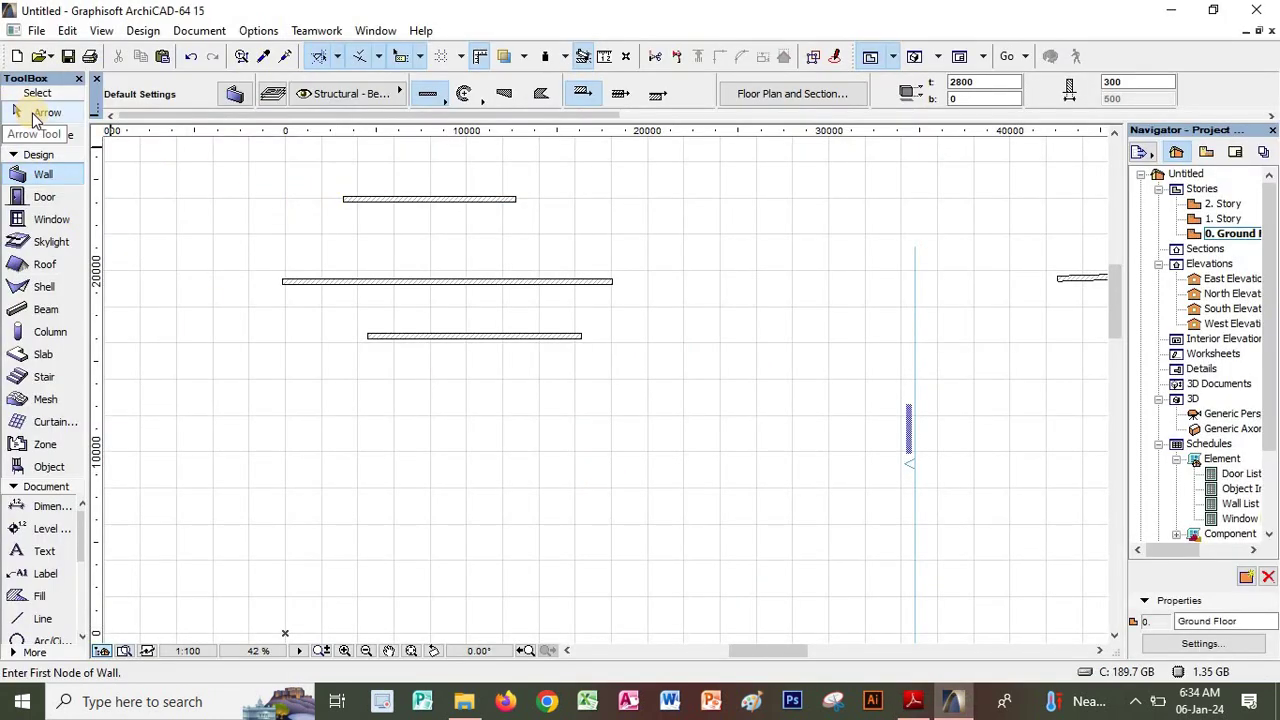
click(36, 115)
click(437, 201)
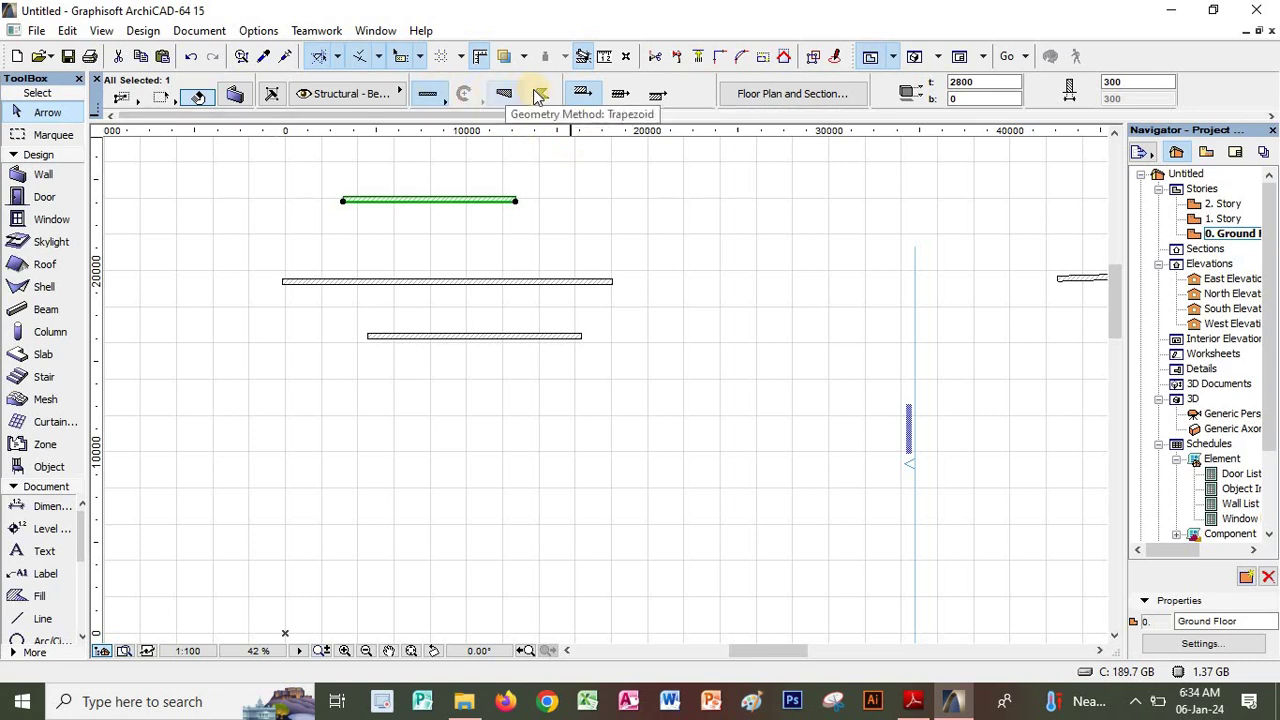
click(986, 84)
click(946, 101)
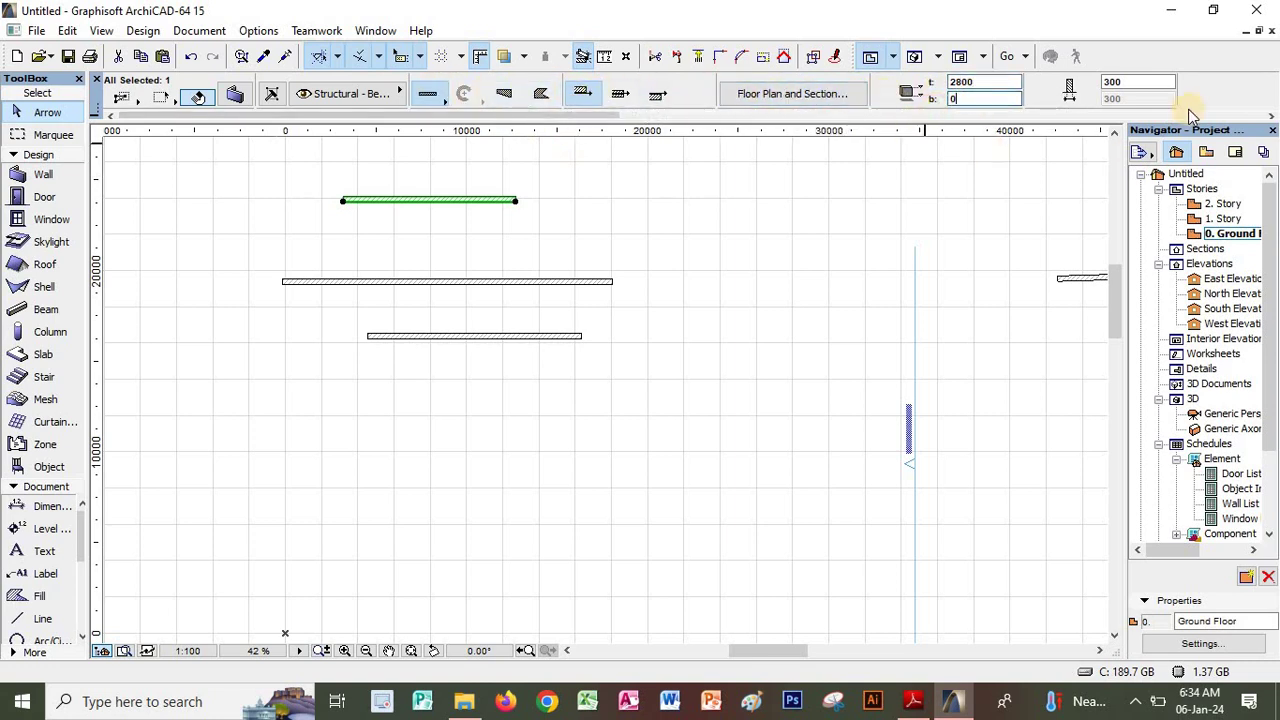
click(1130, 81)
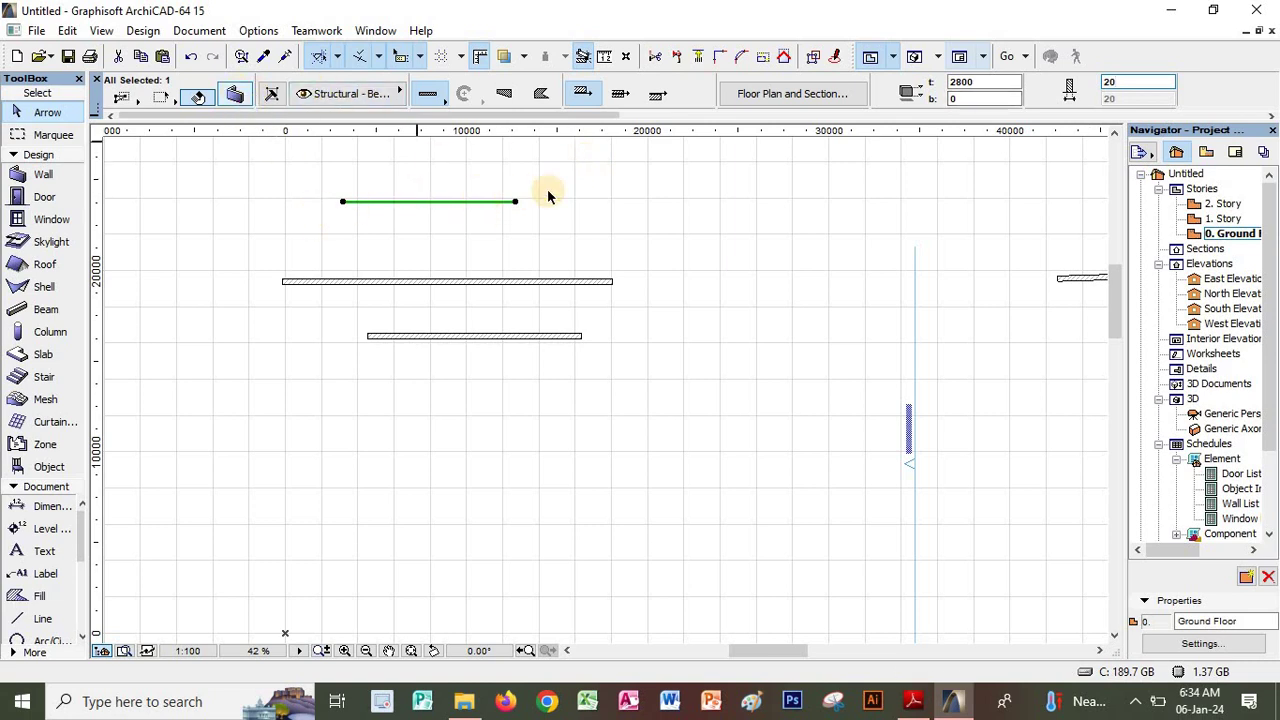
In the selected wall's settings, set the thickness to 200 mm and apply unlinked materials, Brick-Red outside and Paint-06 inside
key(ctrl+t)
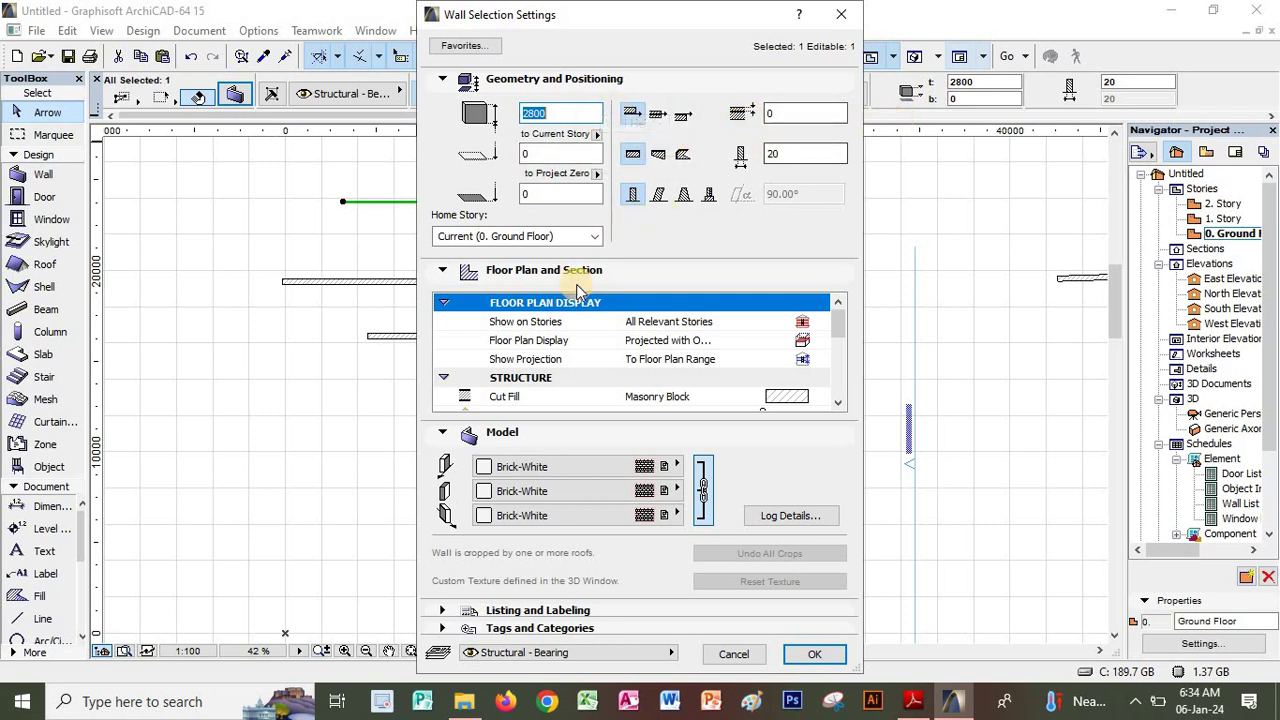
click(789, 153)
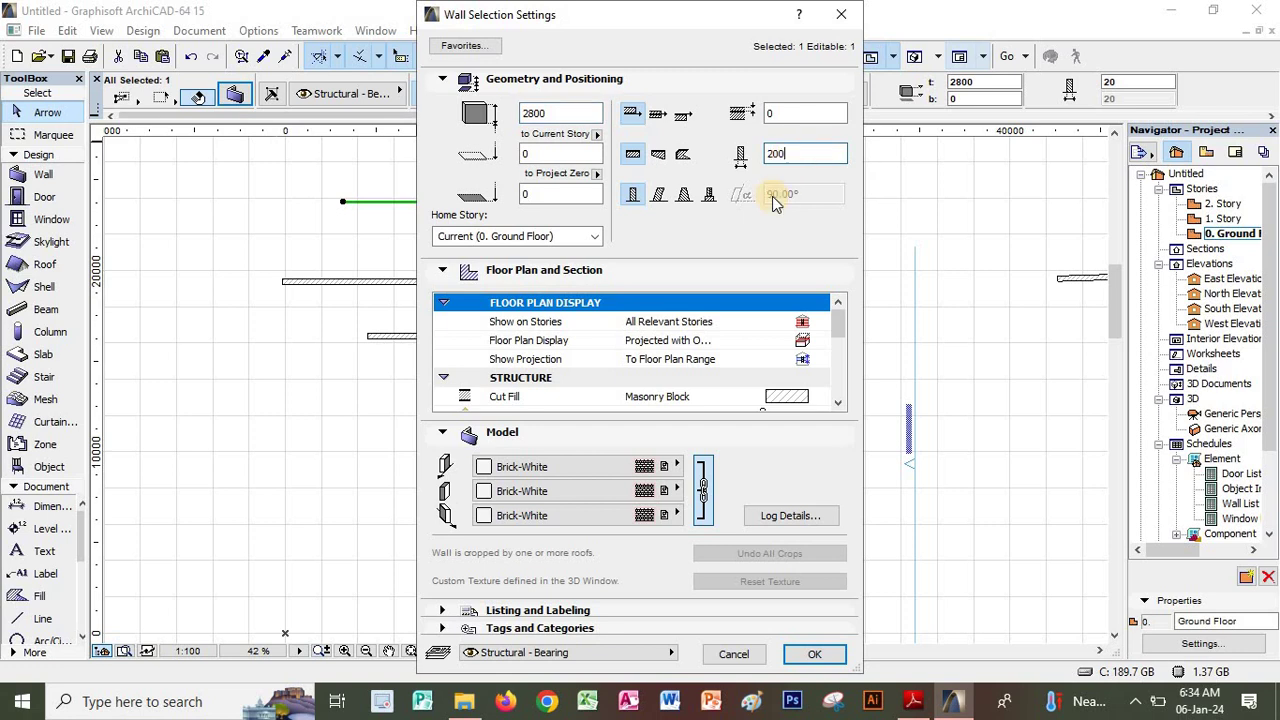
click(704, 487)
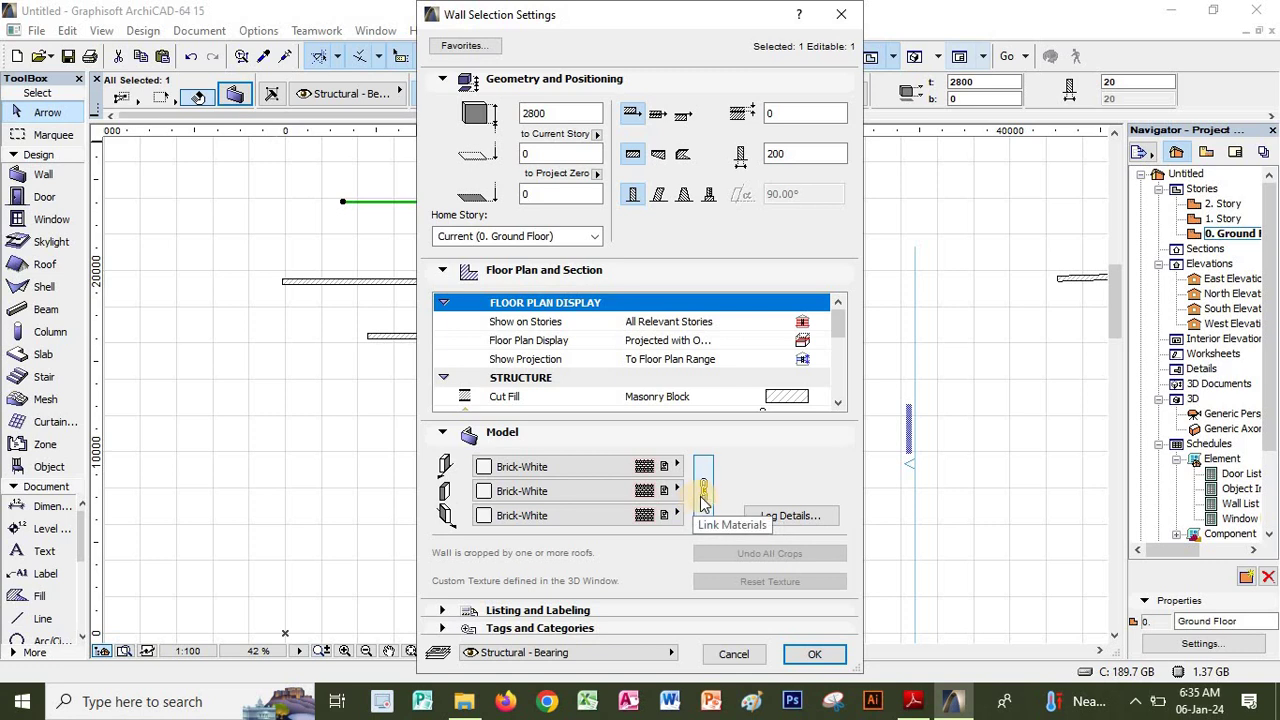
click(571, 466)
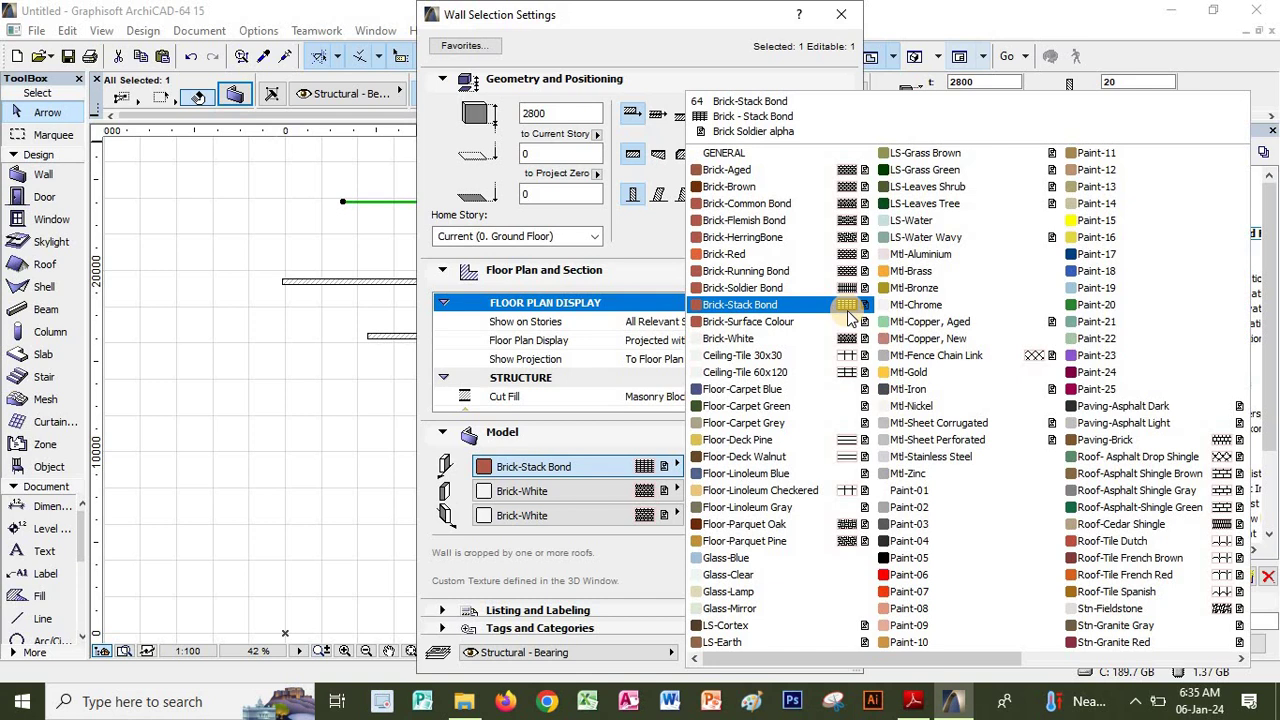
click(700, 254)
click(558, 515)
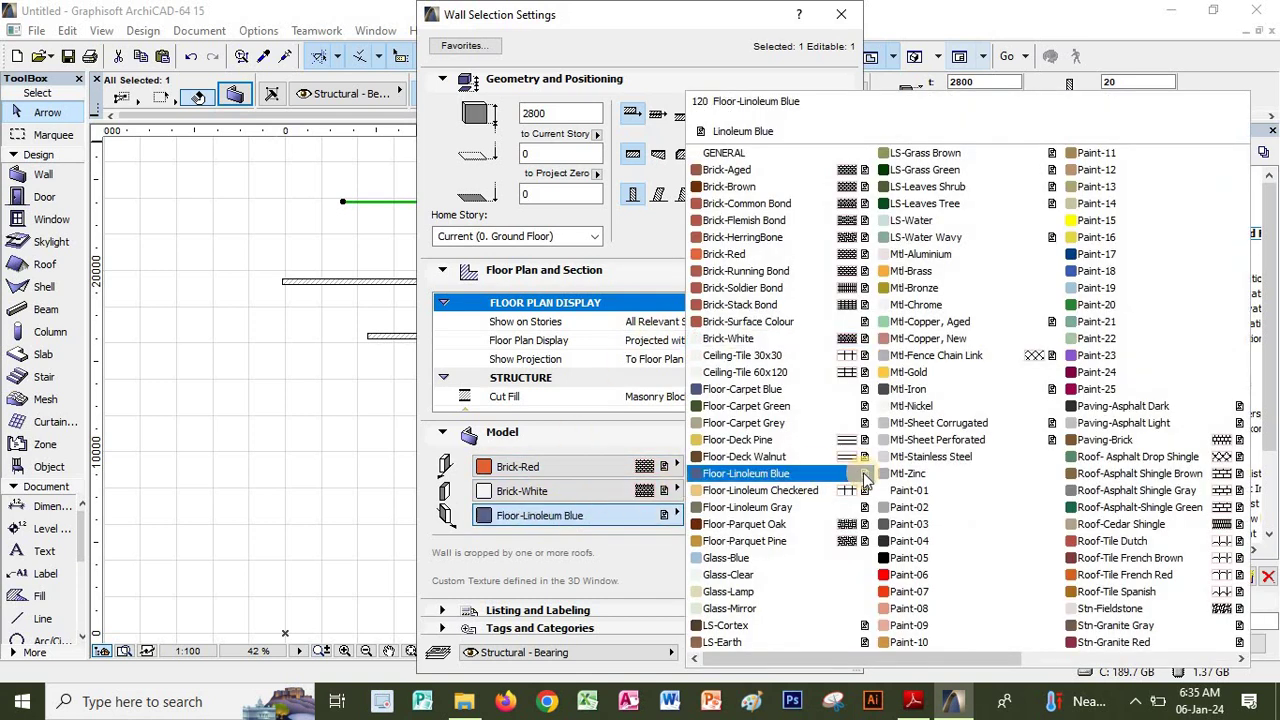
click(886, 575)
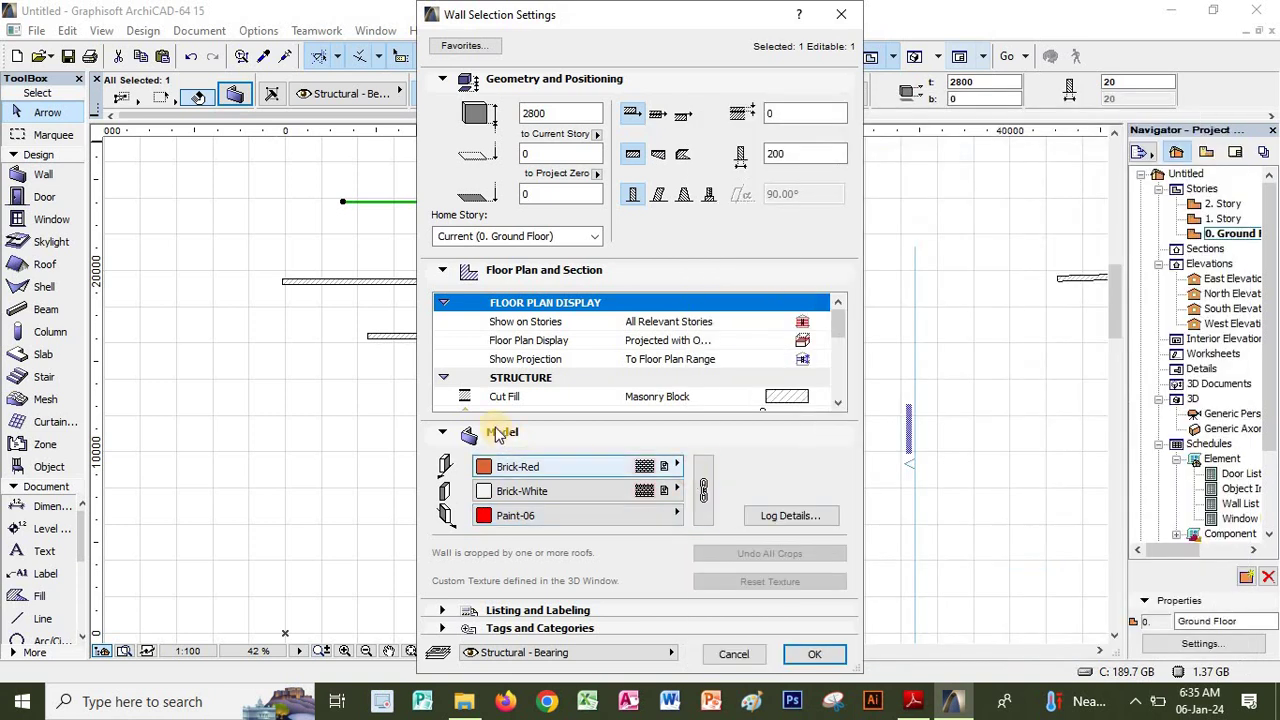
click(820, 654)
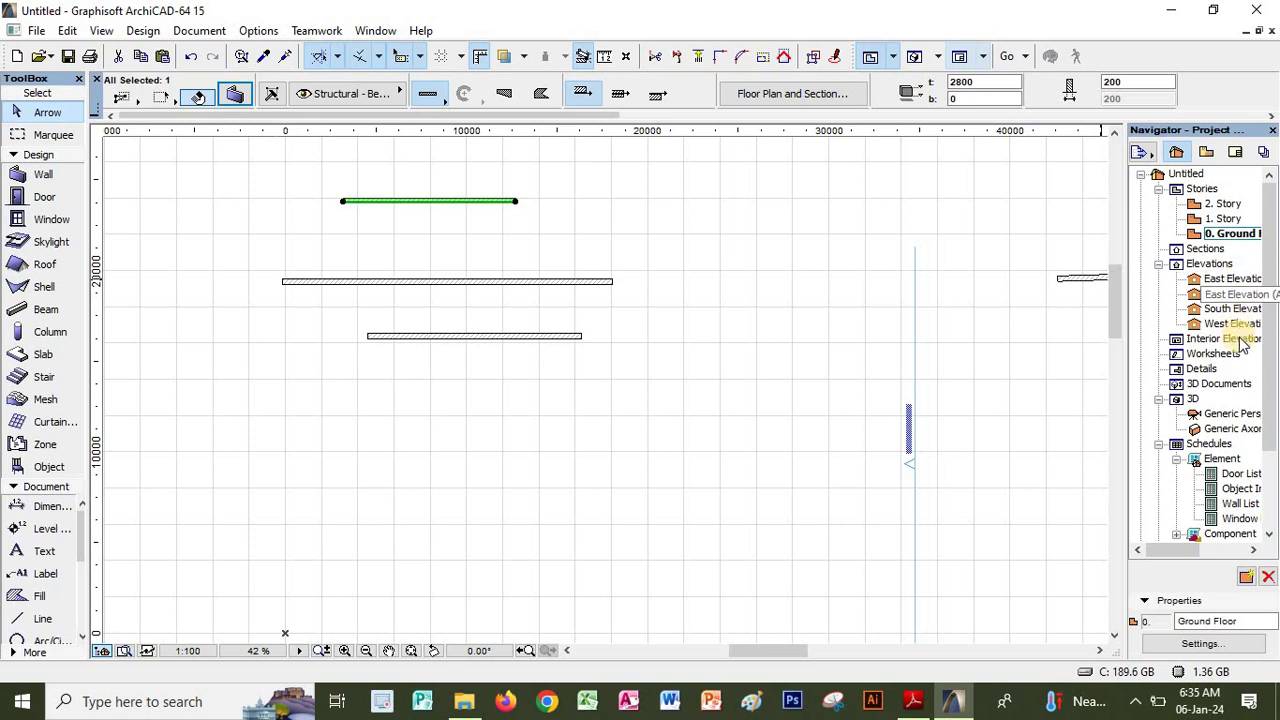
Inspect the walls in the Generic Perspective 3D view from another angle and return to the Ground Floor plan
double_click(1225, 418)
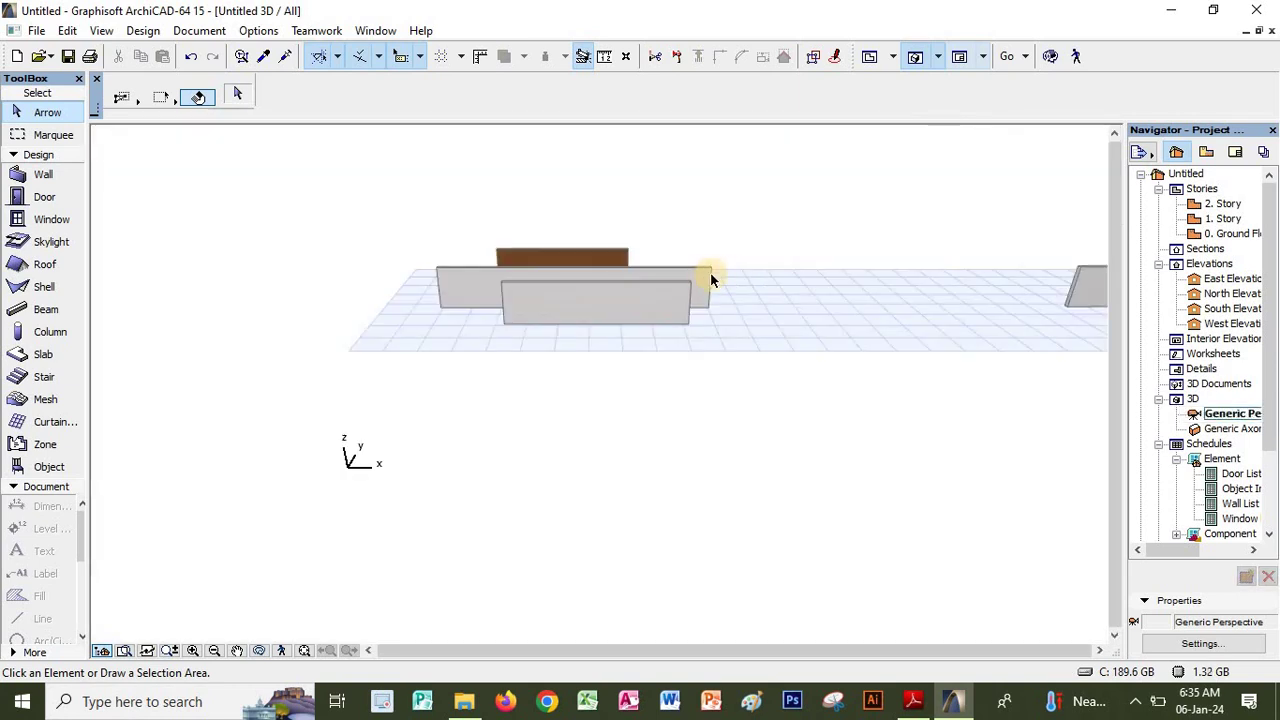
click(1050, 57)
drag(851, 223, 1028, 212)
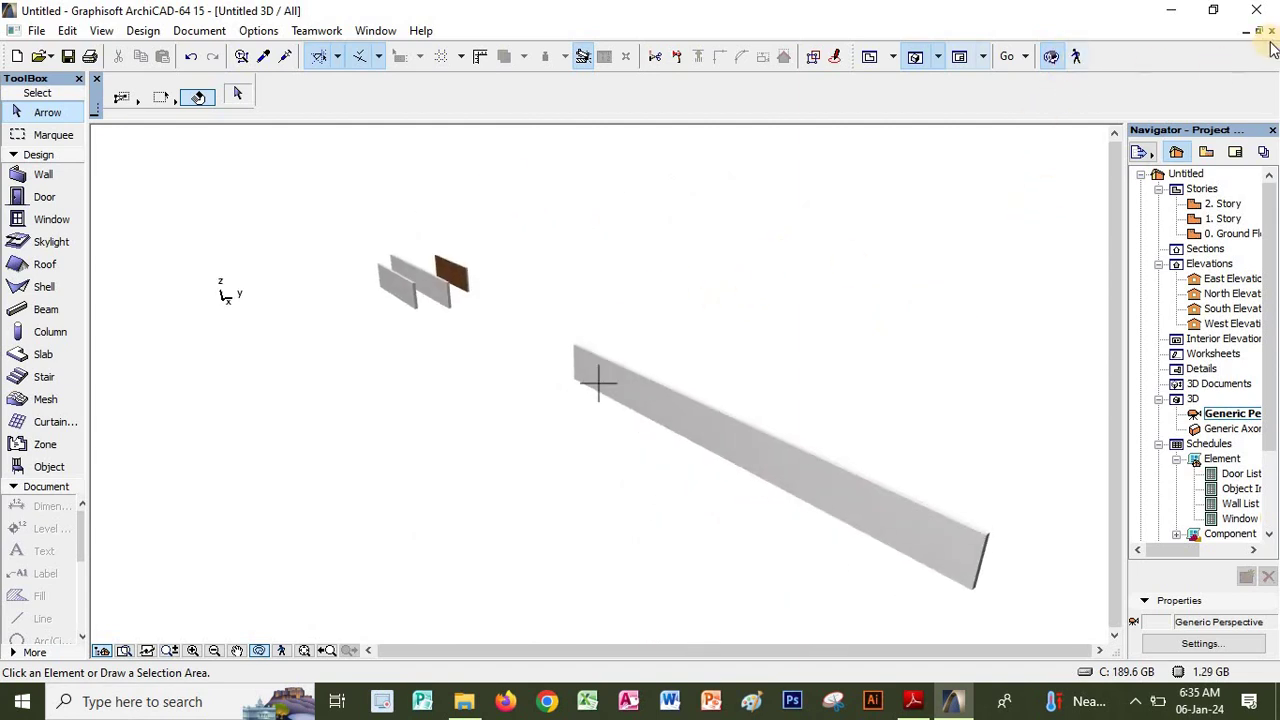
click(1210, 236)
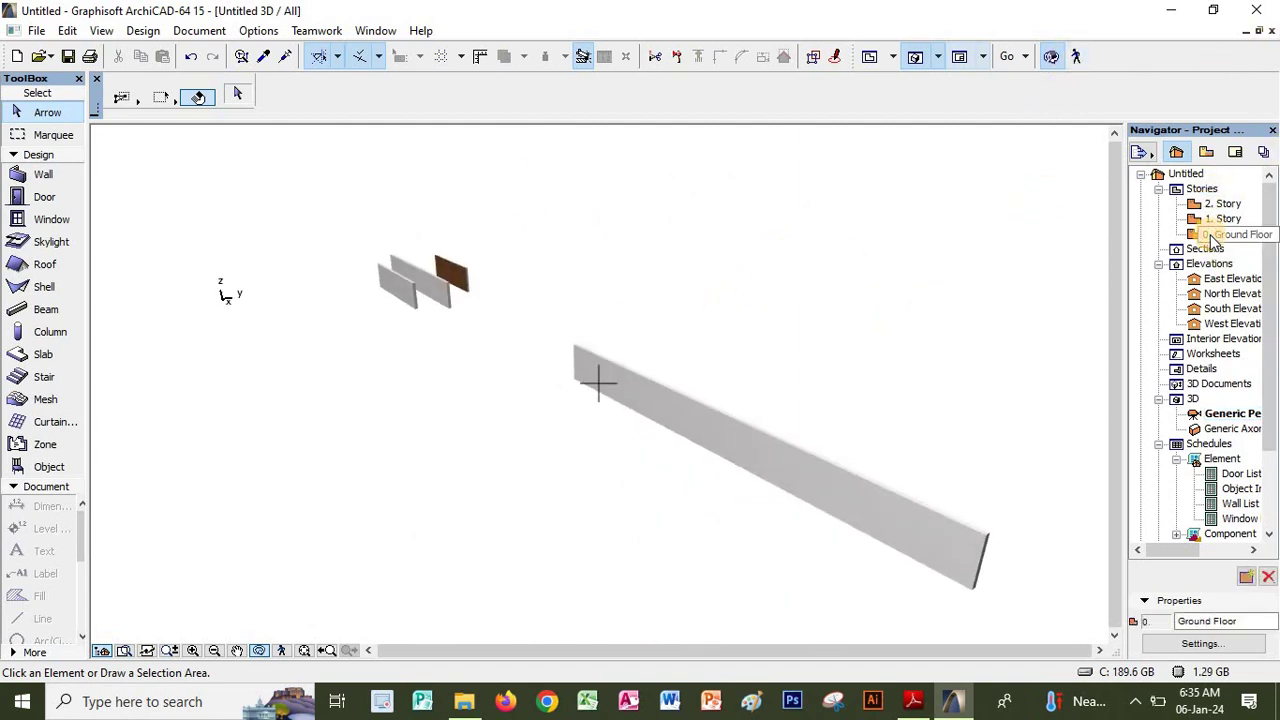
double_click(1215, 236)
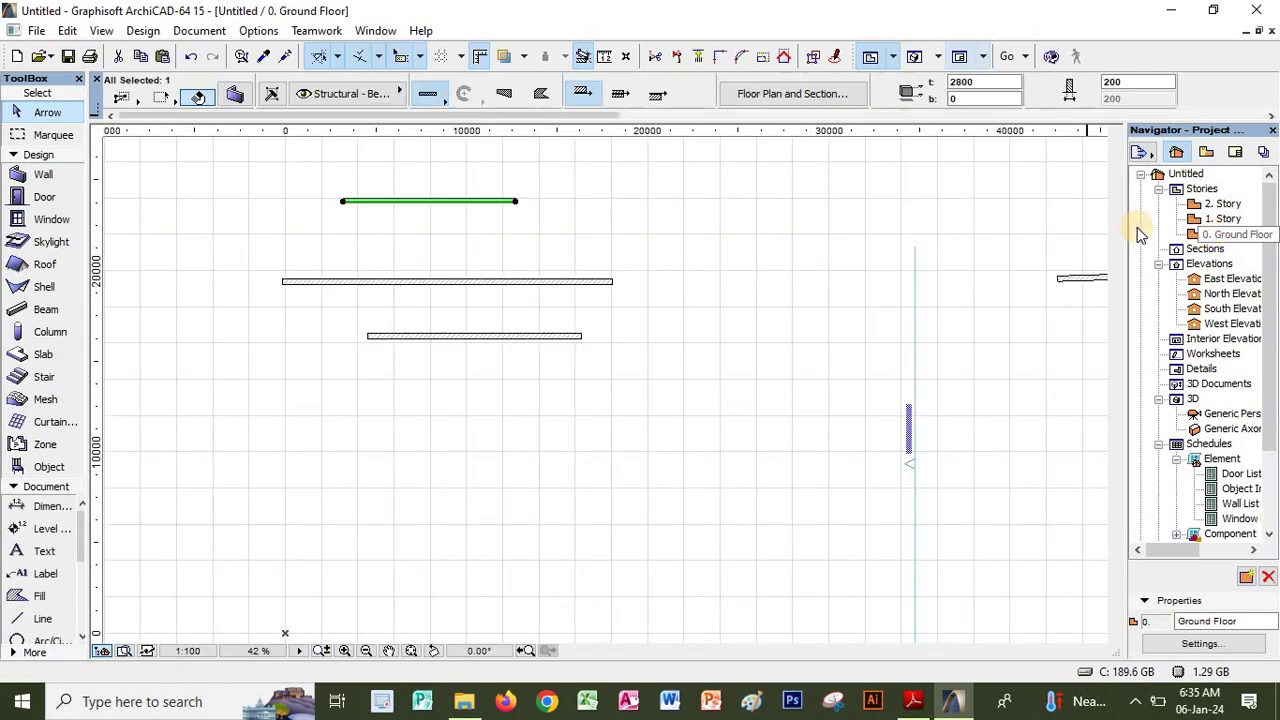
Inspect the walls in the east elevation, north elevation and generic perspective views, and return to the ground floor plan
double_click(1221, 281)
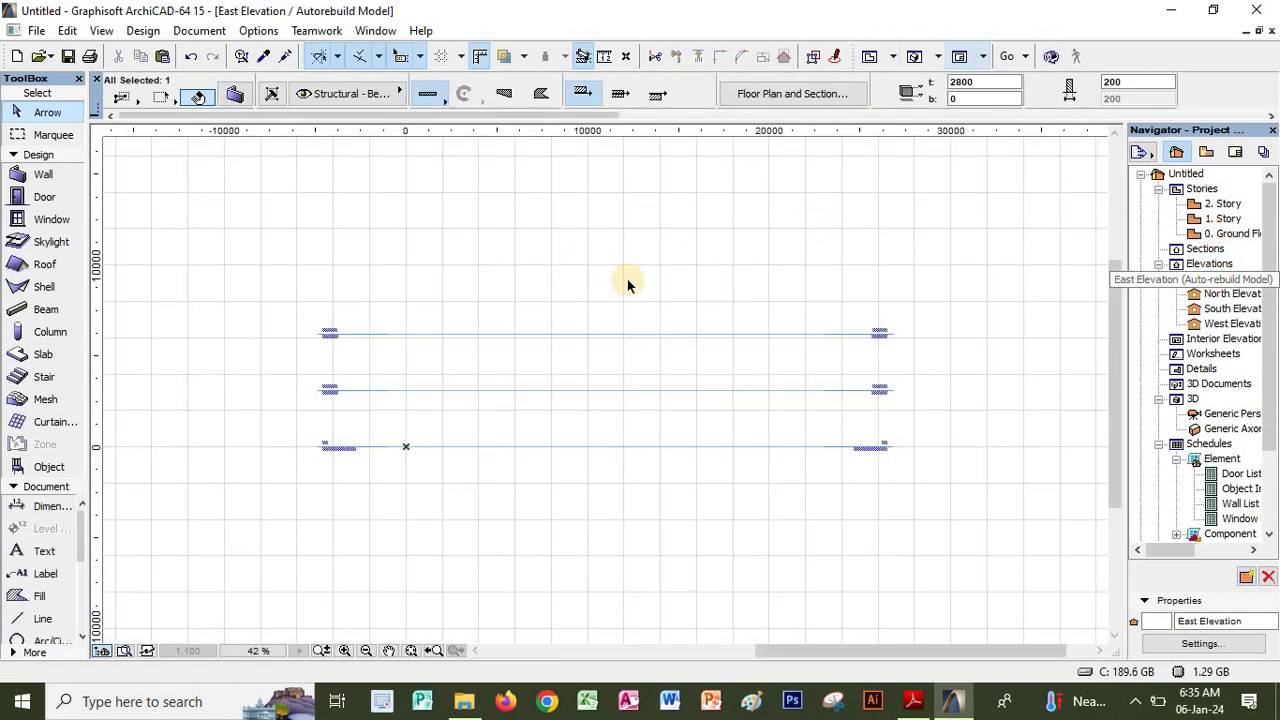
double_click(1225, 293)
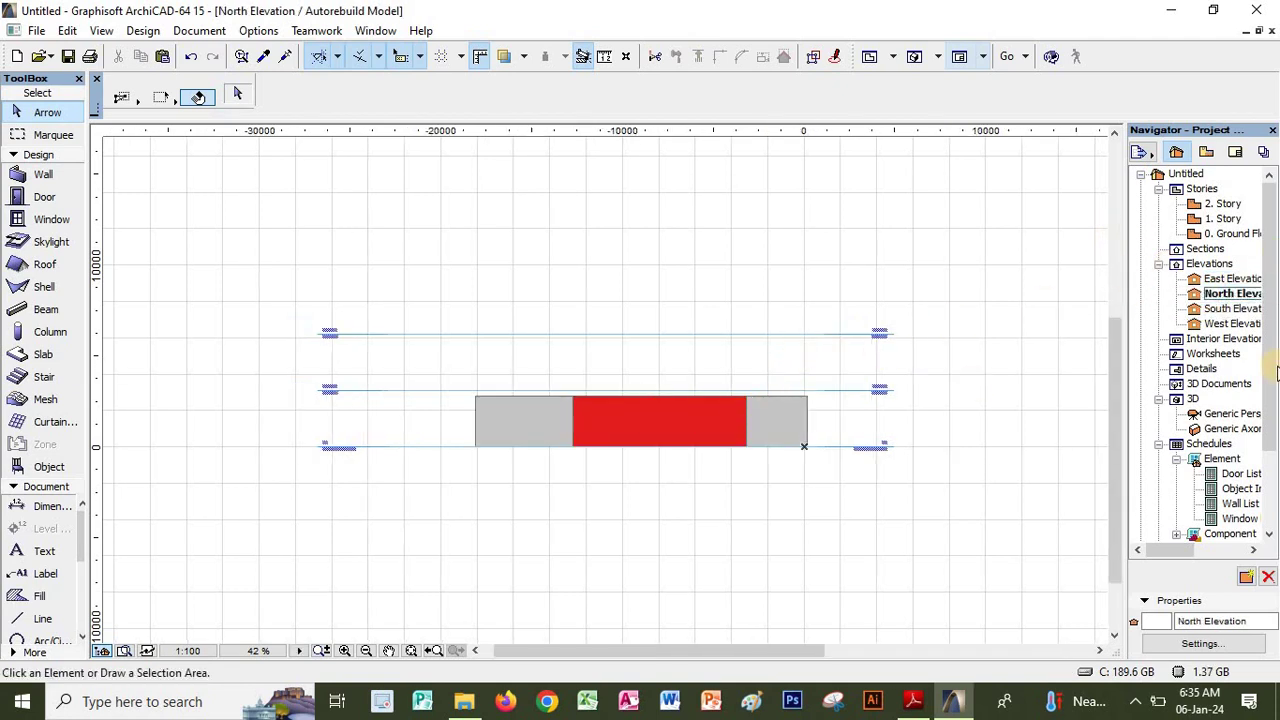
double_click(1222, 414)
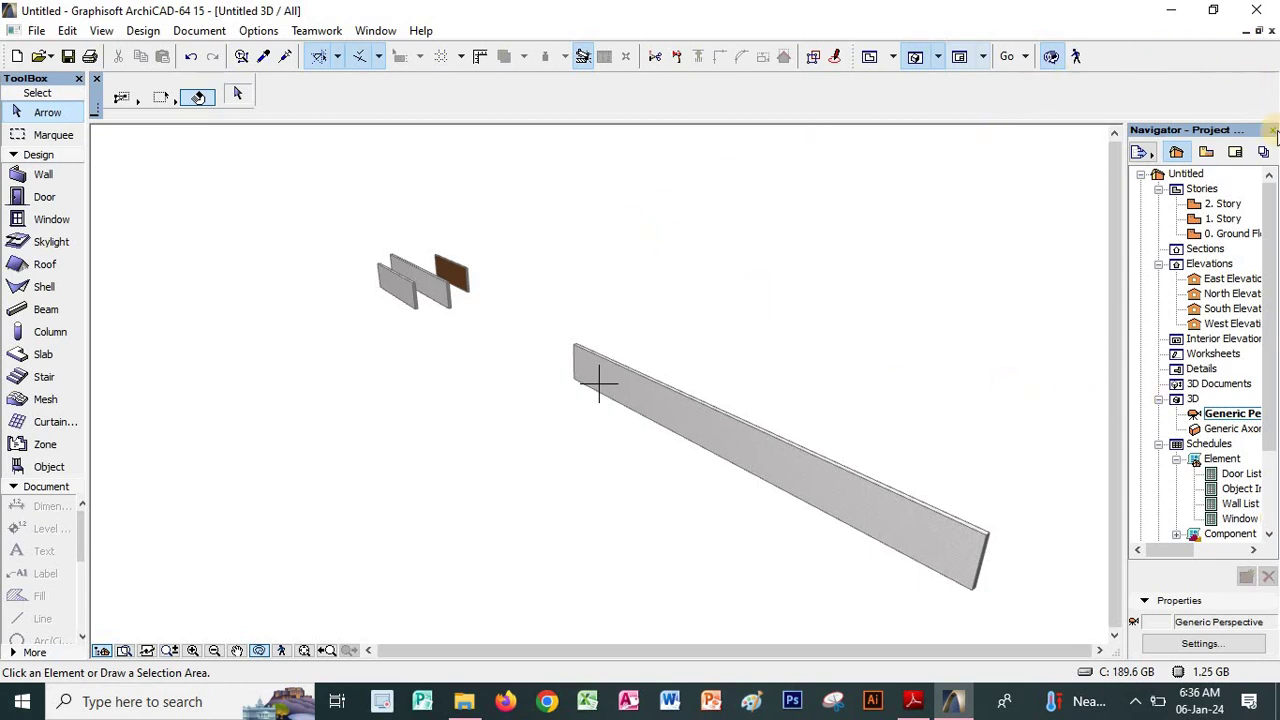
click(1271, 31)
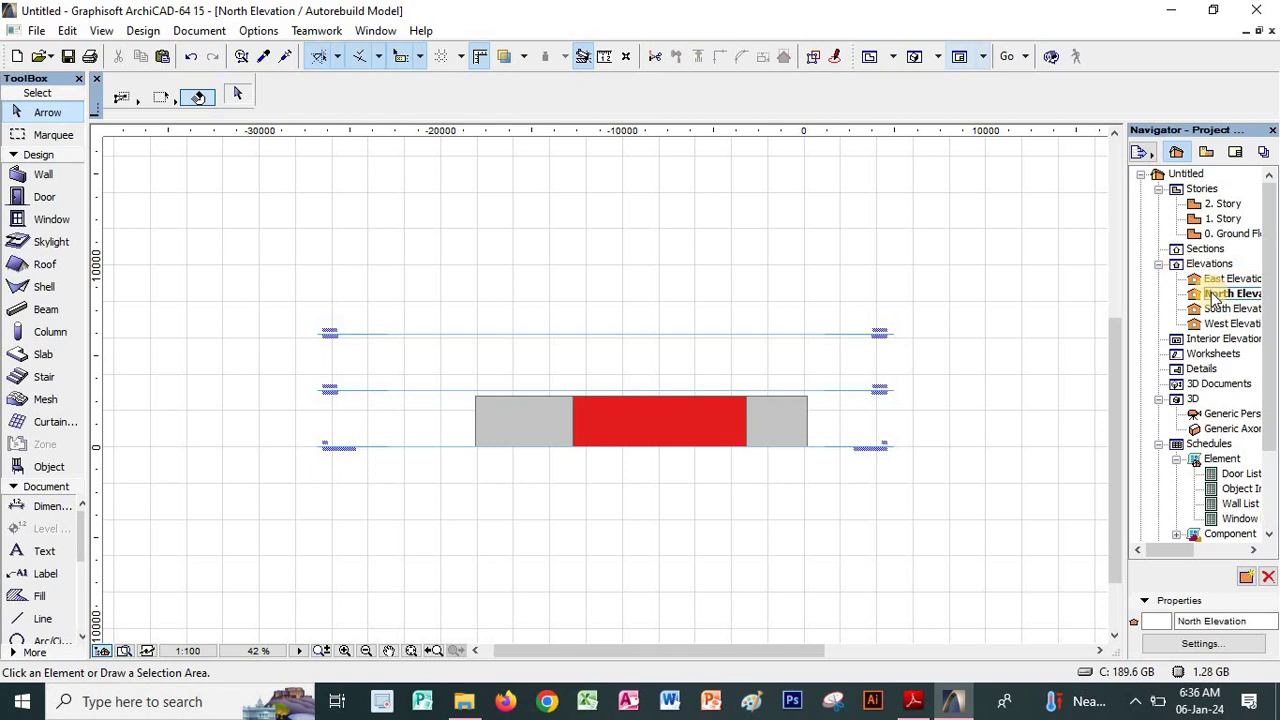
click(1258, 34)
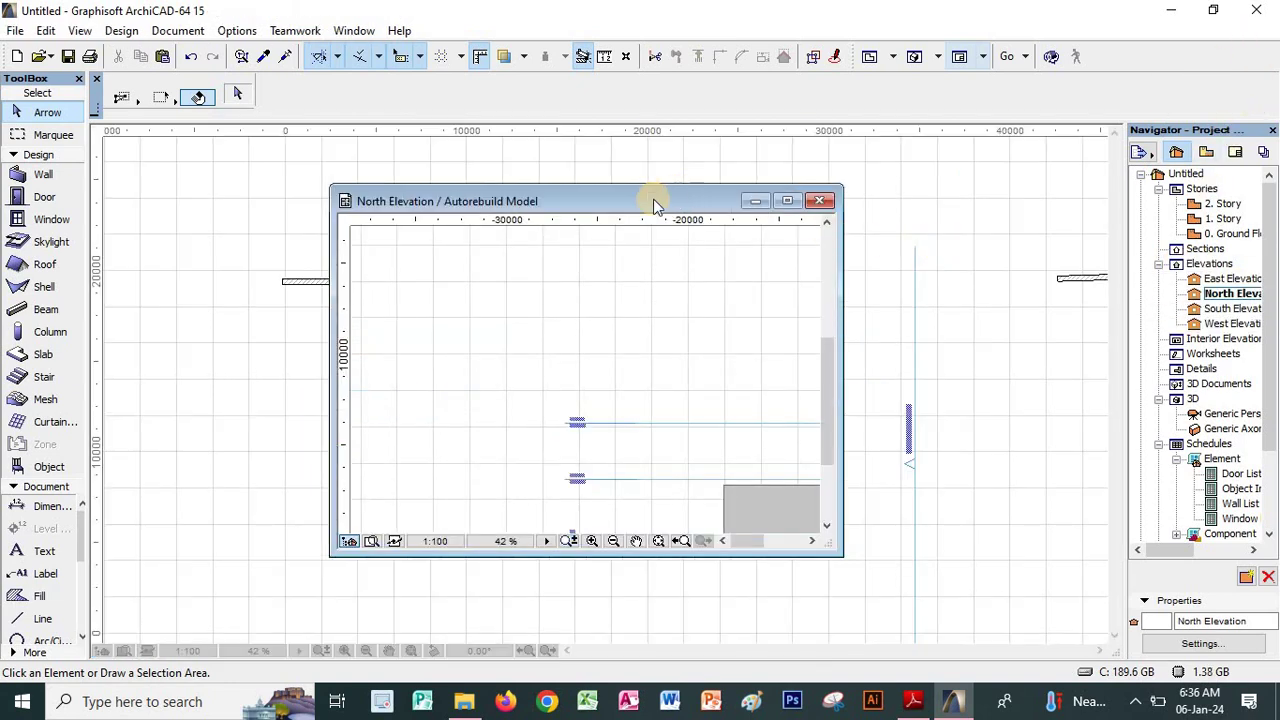
drag(655, 205, 902, 185)
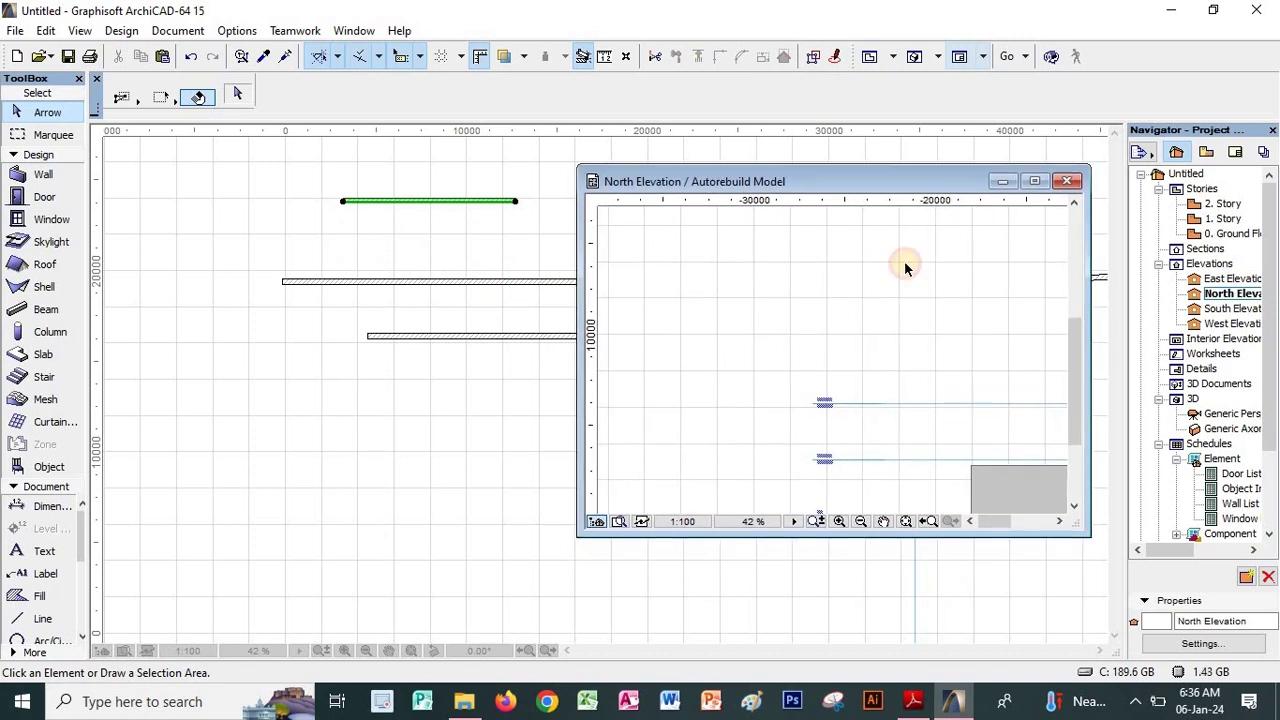
click(1066, 181)
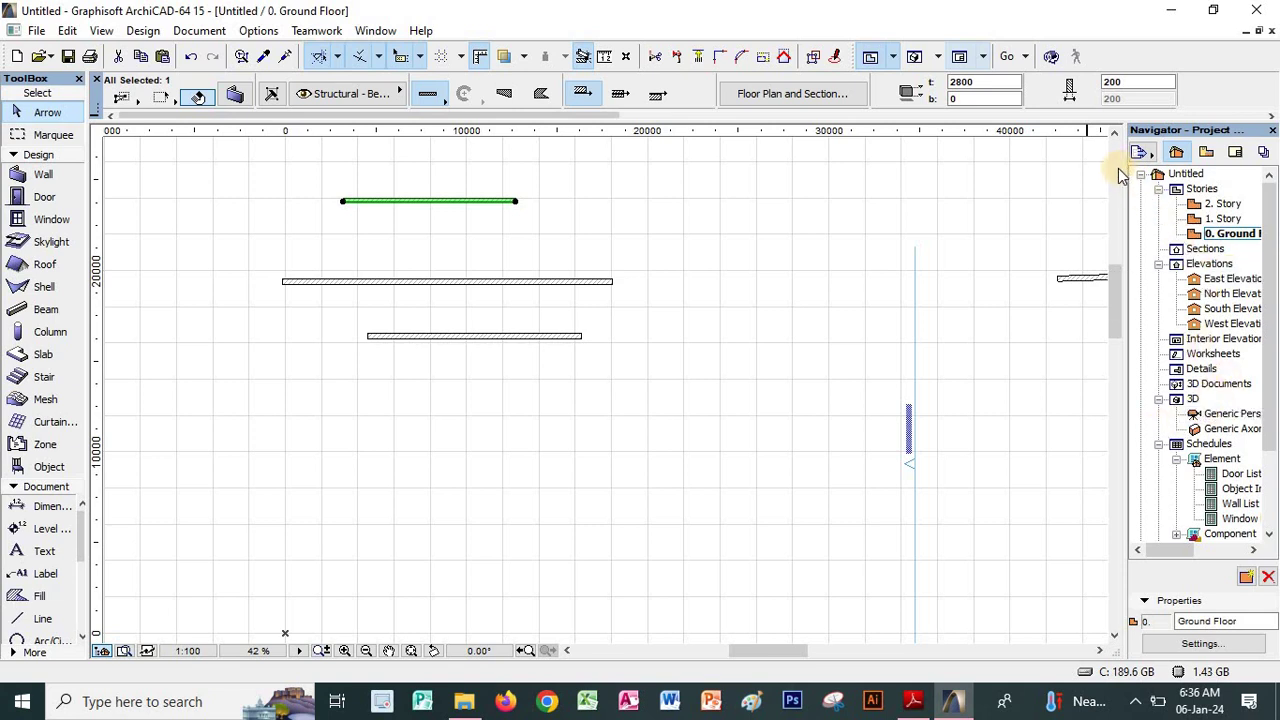
Switch to the ArchiCAD Notes PDF in Adobe Reader and review the illustrated straight and curved wall geometry methods
click(913, 701)
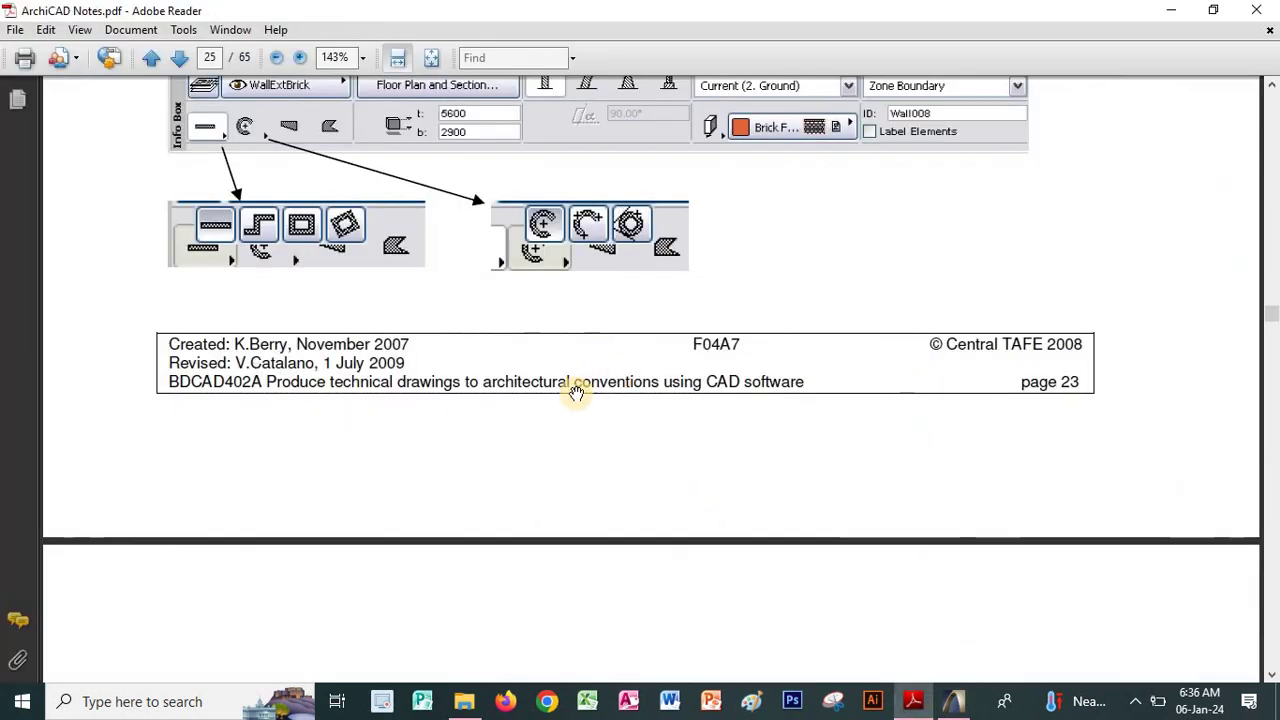
scroll(619, 565, up, 2)
scroll(615, 462, down, 5)
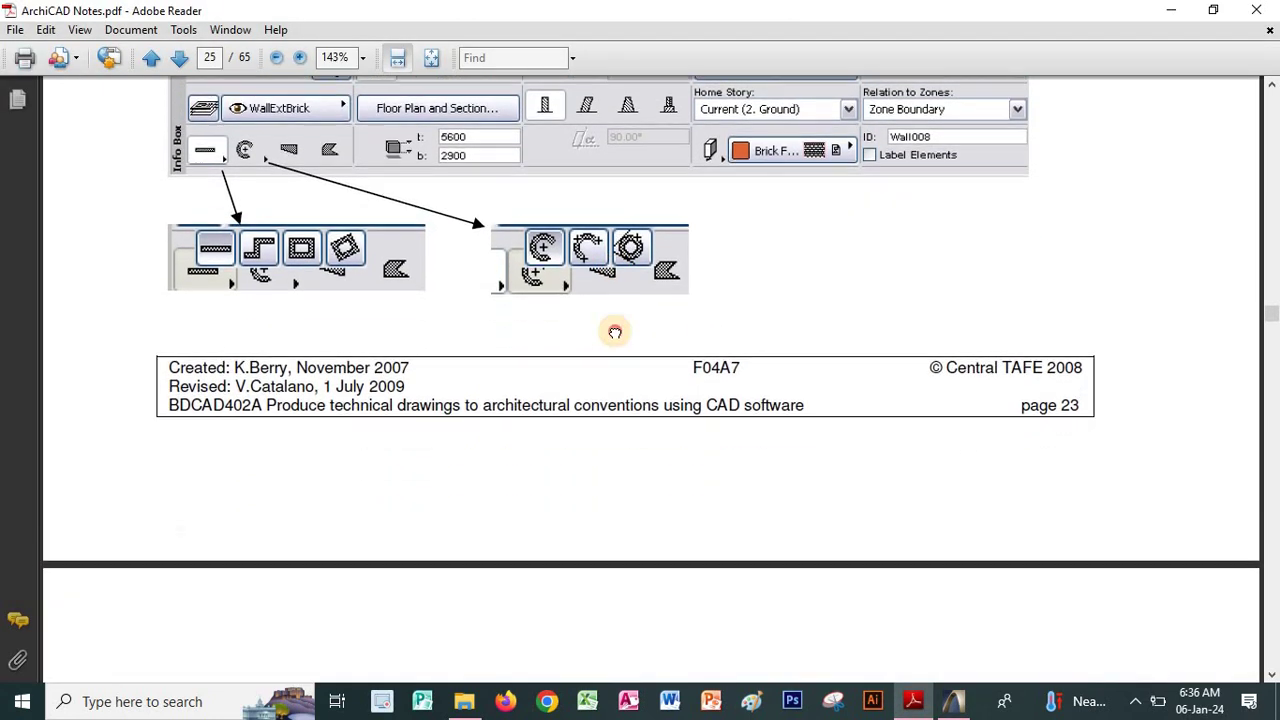
Back in ArchiCAD, draw a quarter-circle curved wall centred on the uppermost wall's right end, with a radius of about 2463 mm
click(958, 705)
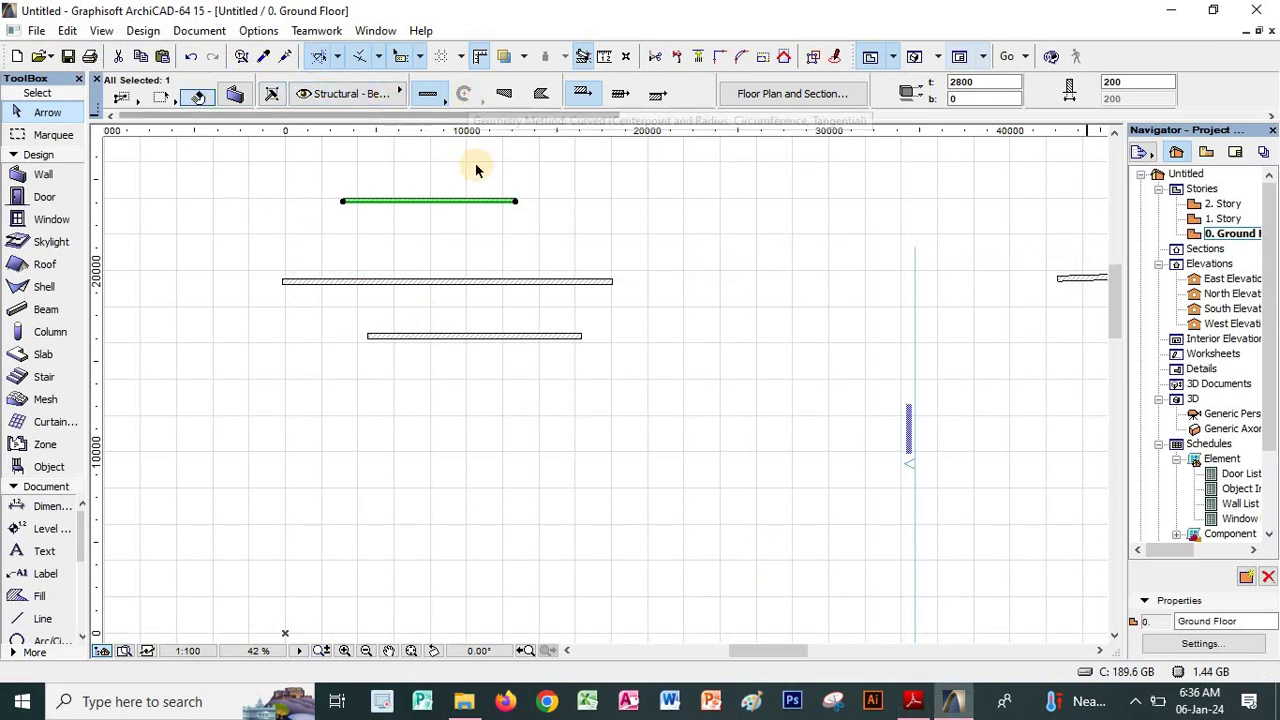
click(460, 136)
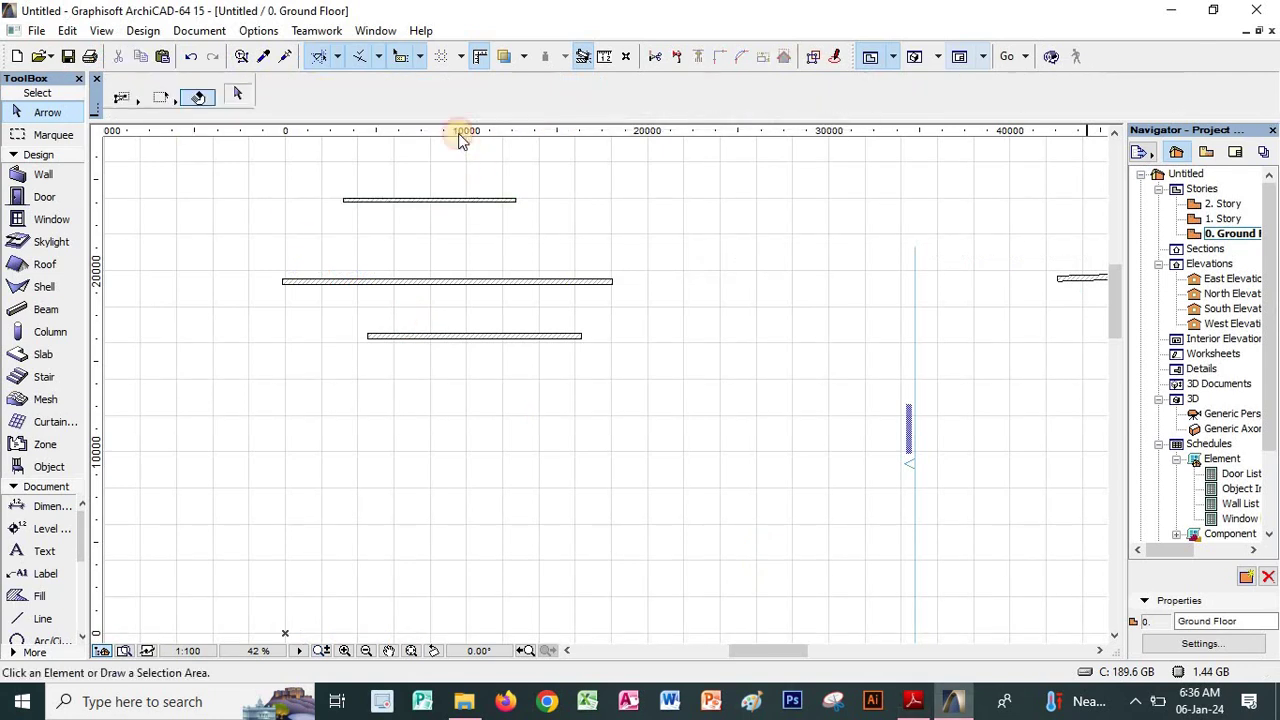
click(40, 177)
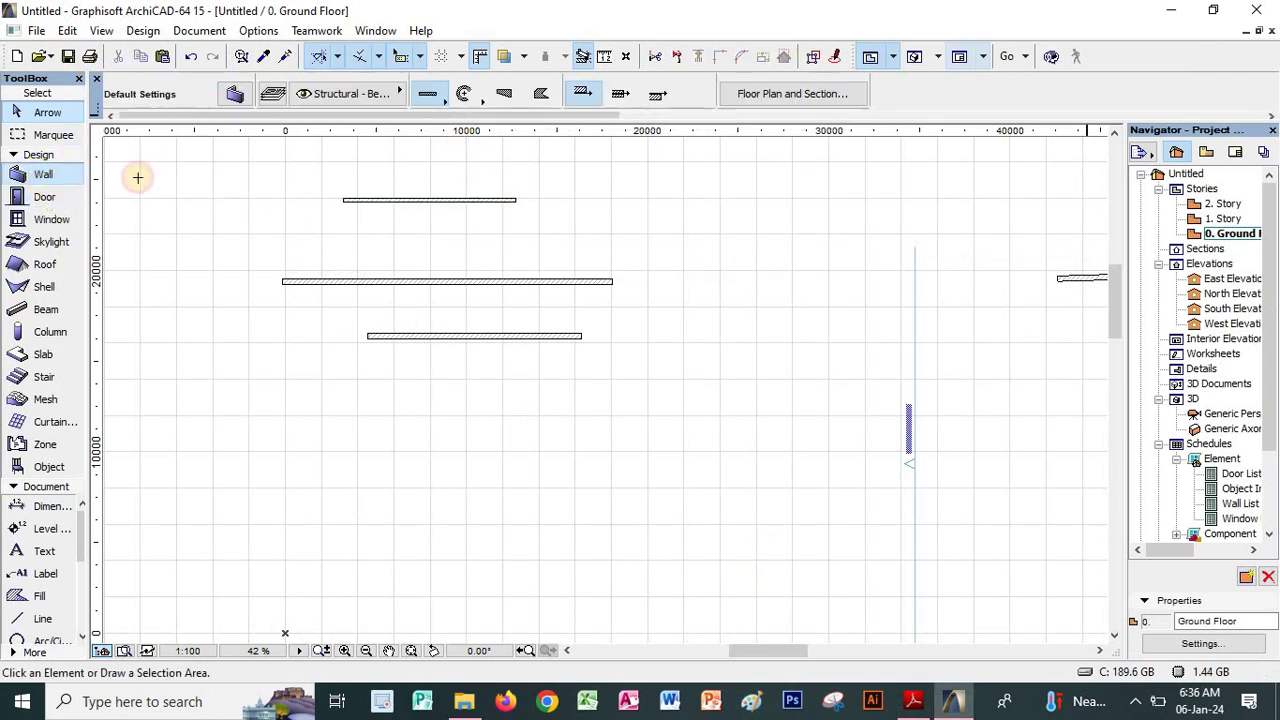
click(465, 94)
click(484, 88)
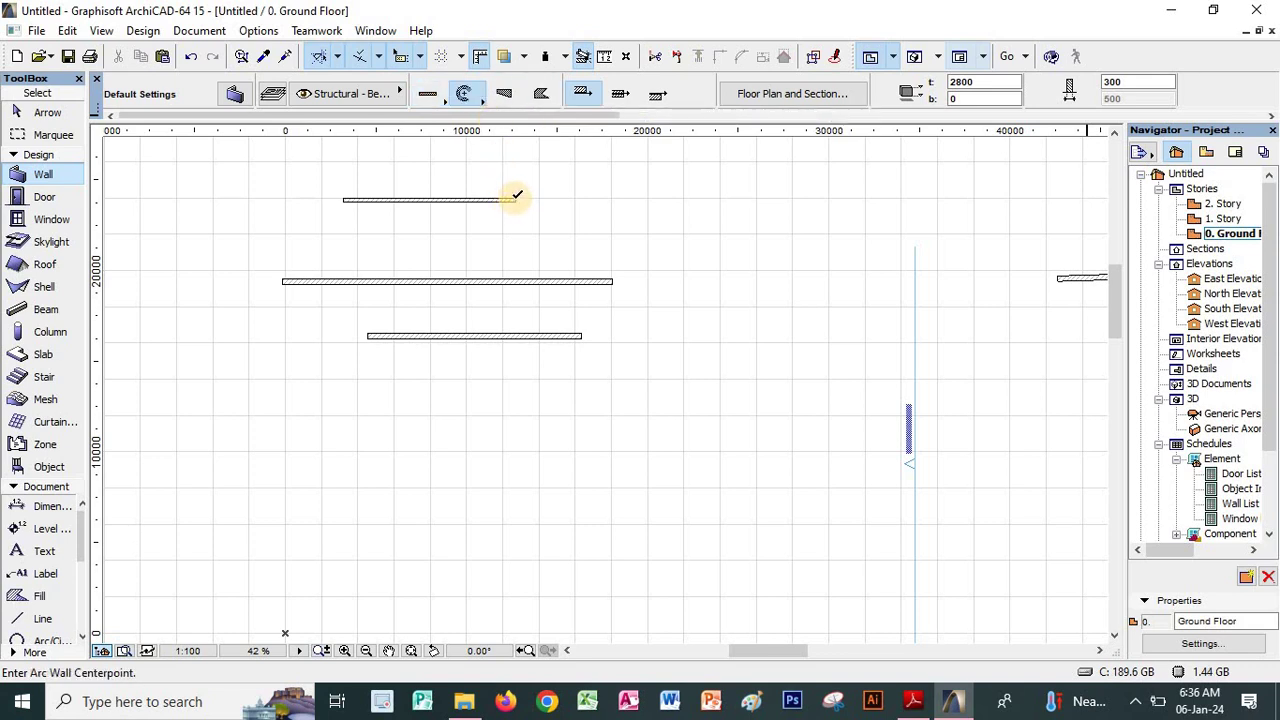
scroll(517, 196, up, 3)
click(515, 198)
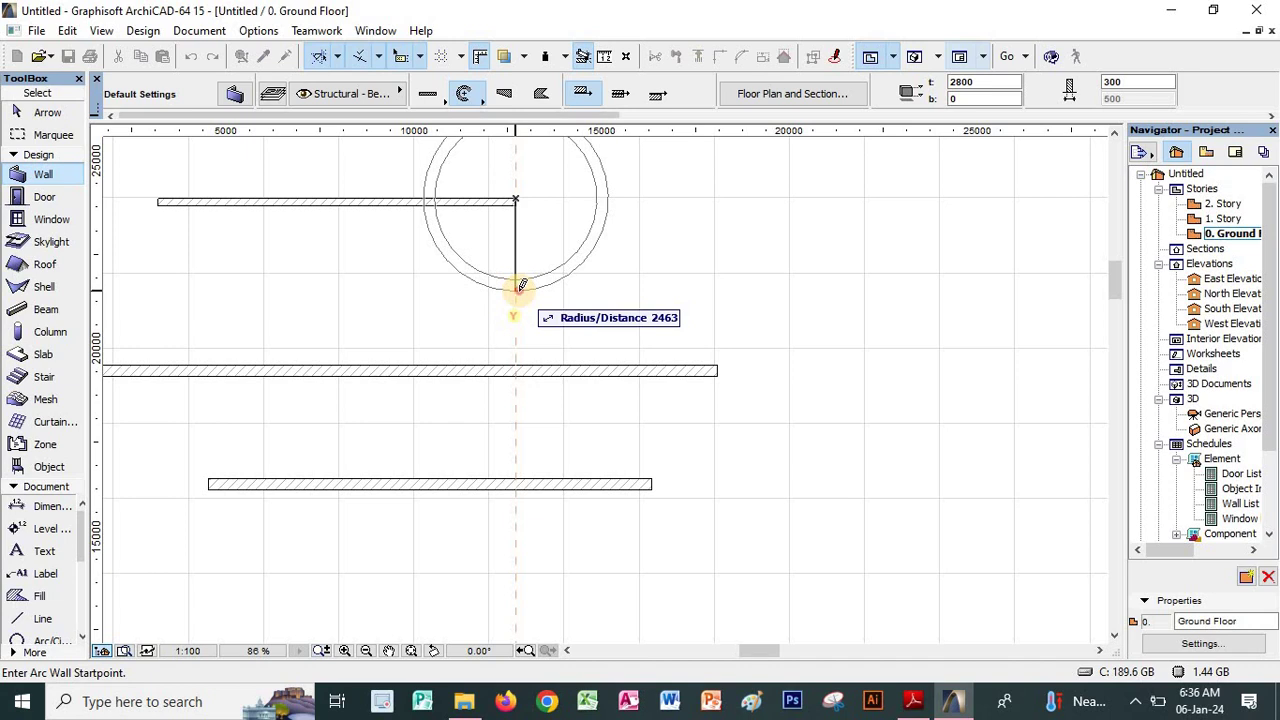
click(516, 289)
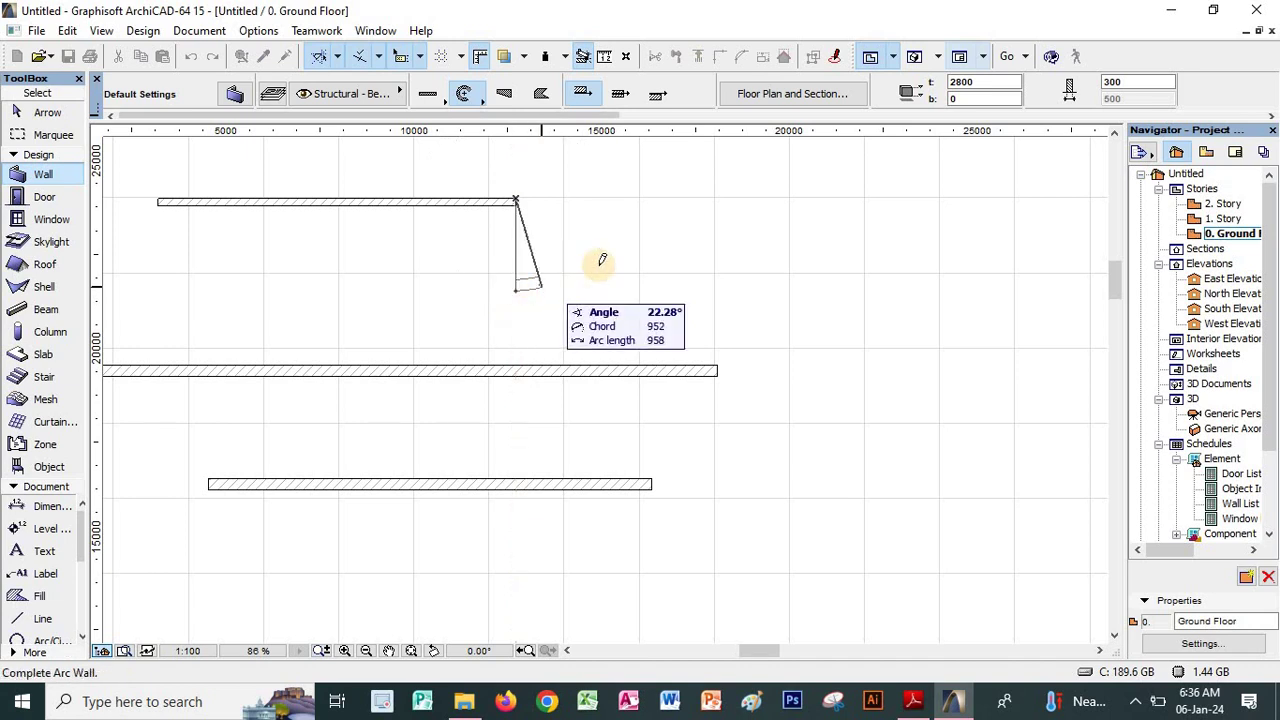
click(604, 198)
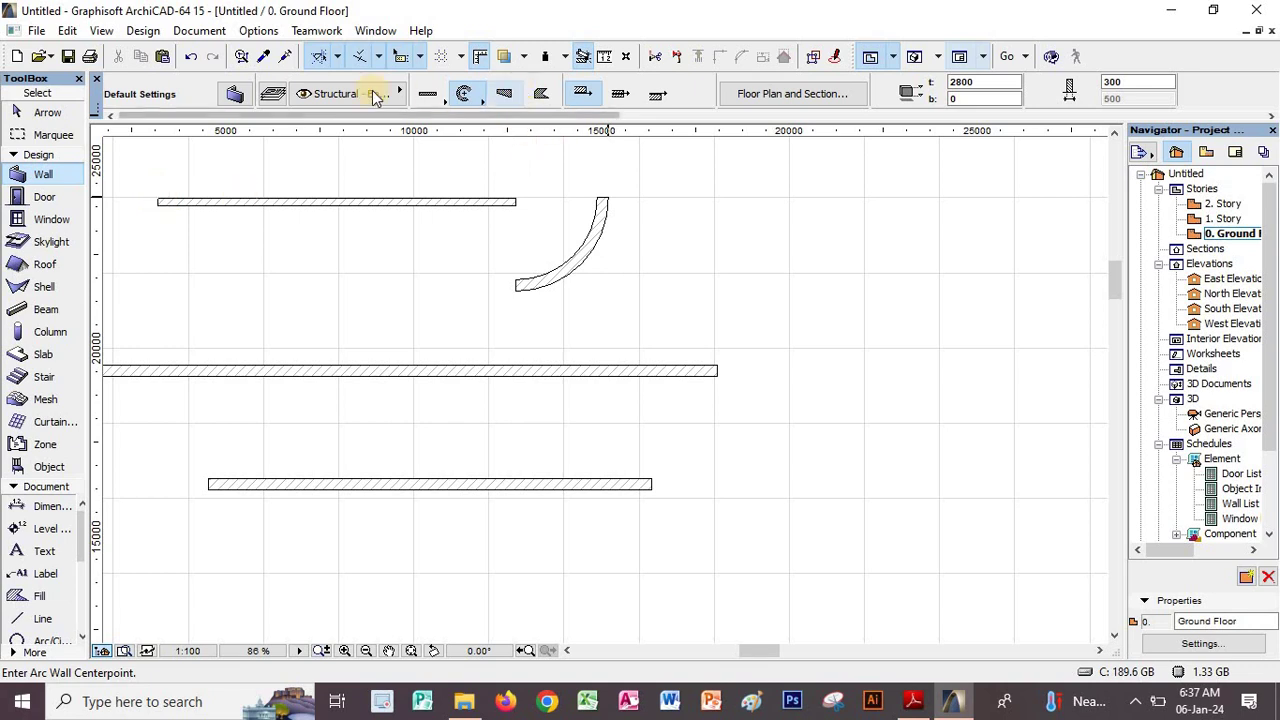
Draw a straight wall vertically down from the uppermost wall's left end, using the center construction method
click(158, 197)
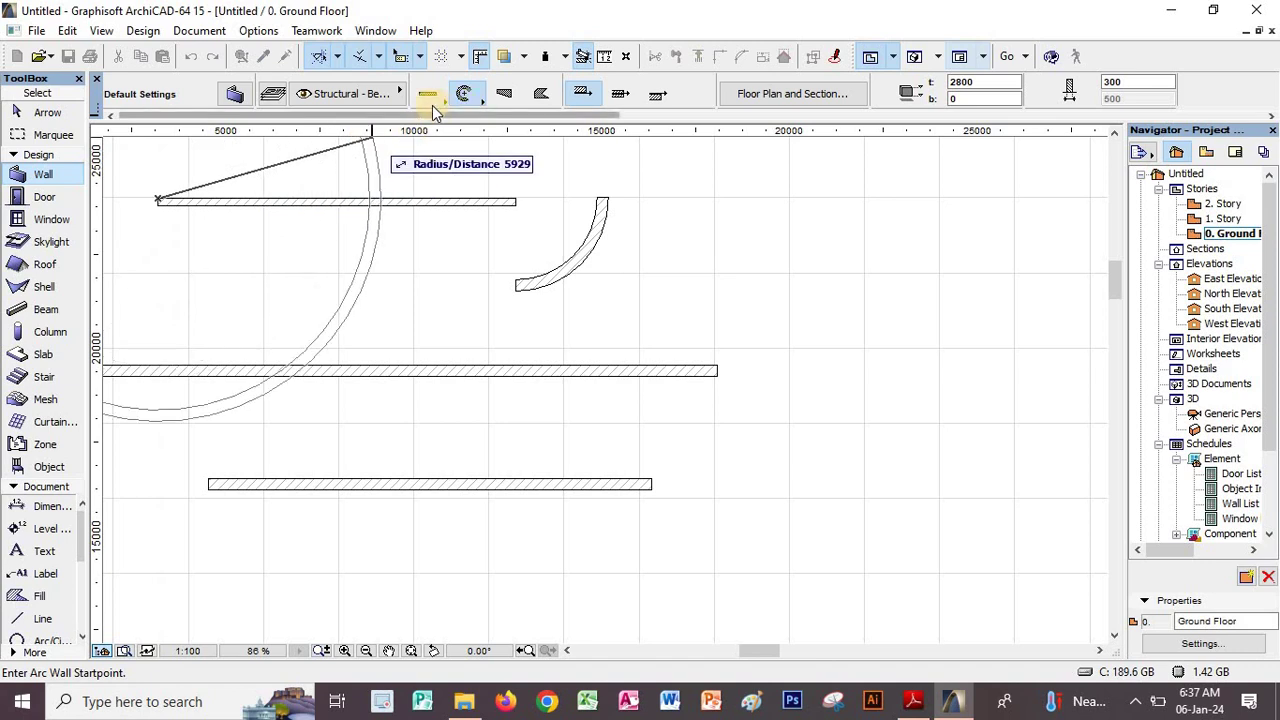
click(429, 96)
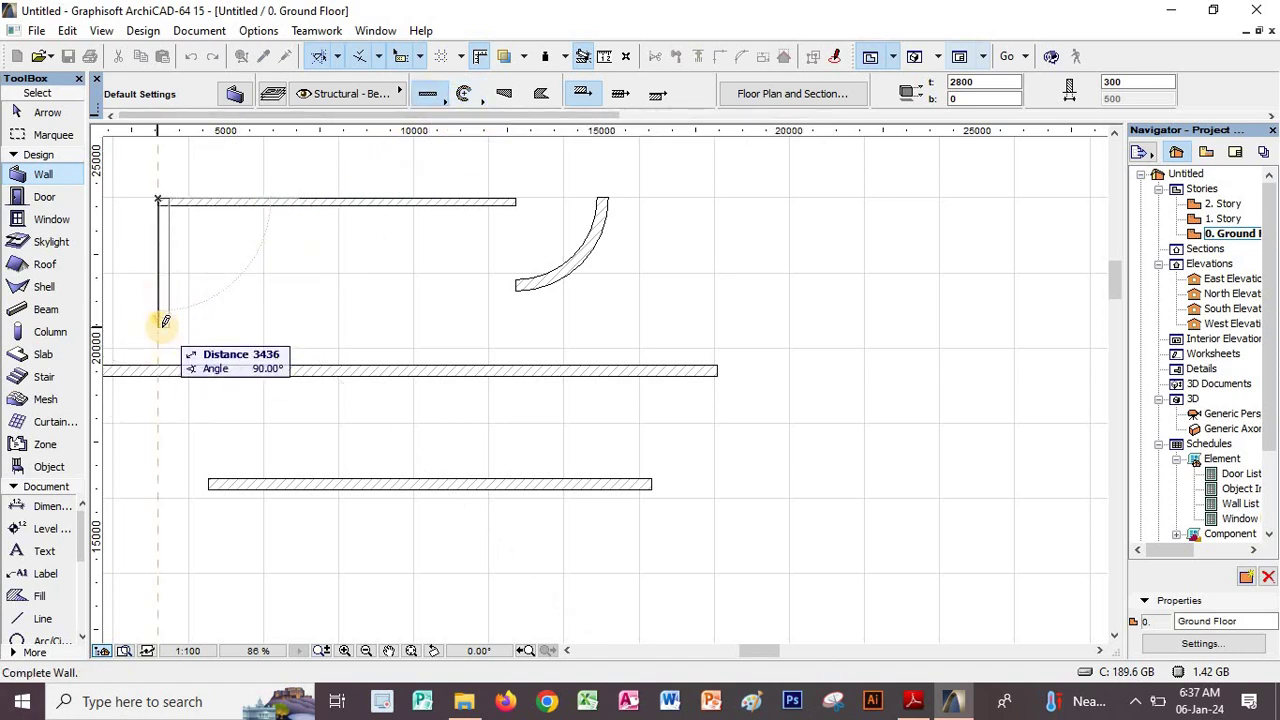
click(657, 94)
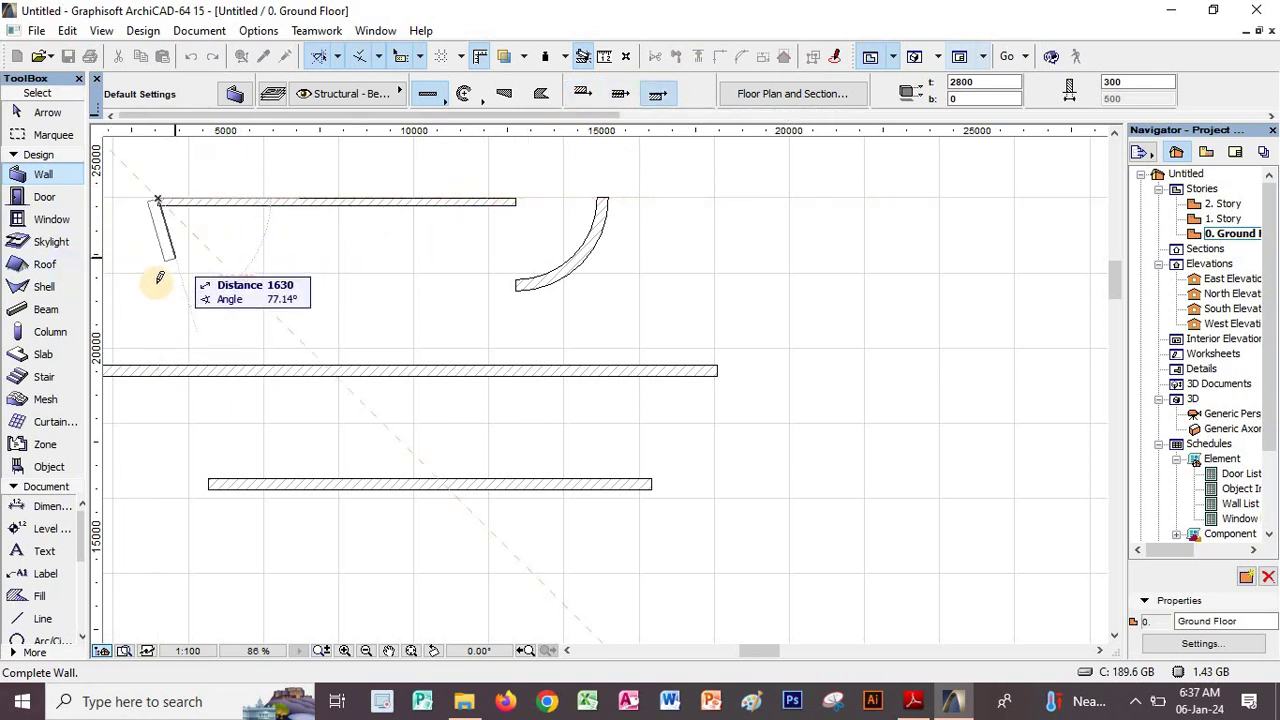
click(579, 95)
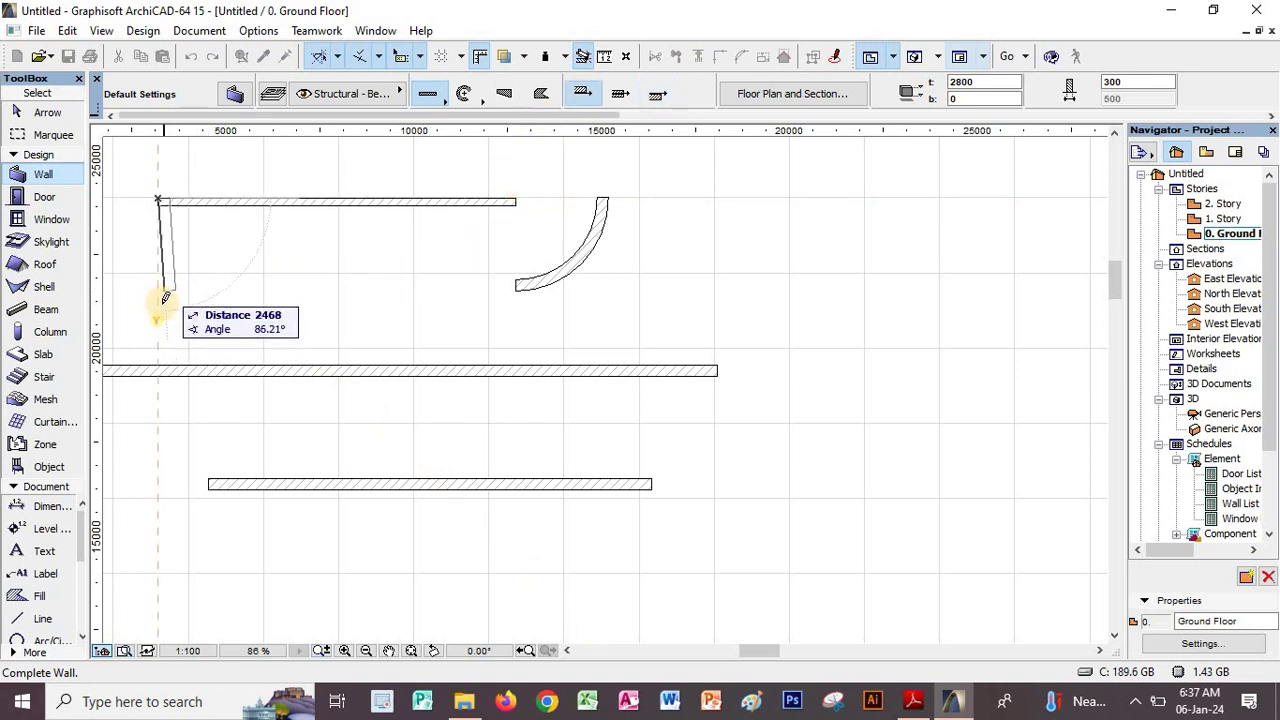
click(620, 94)
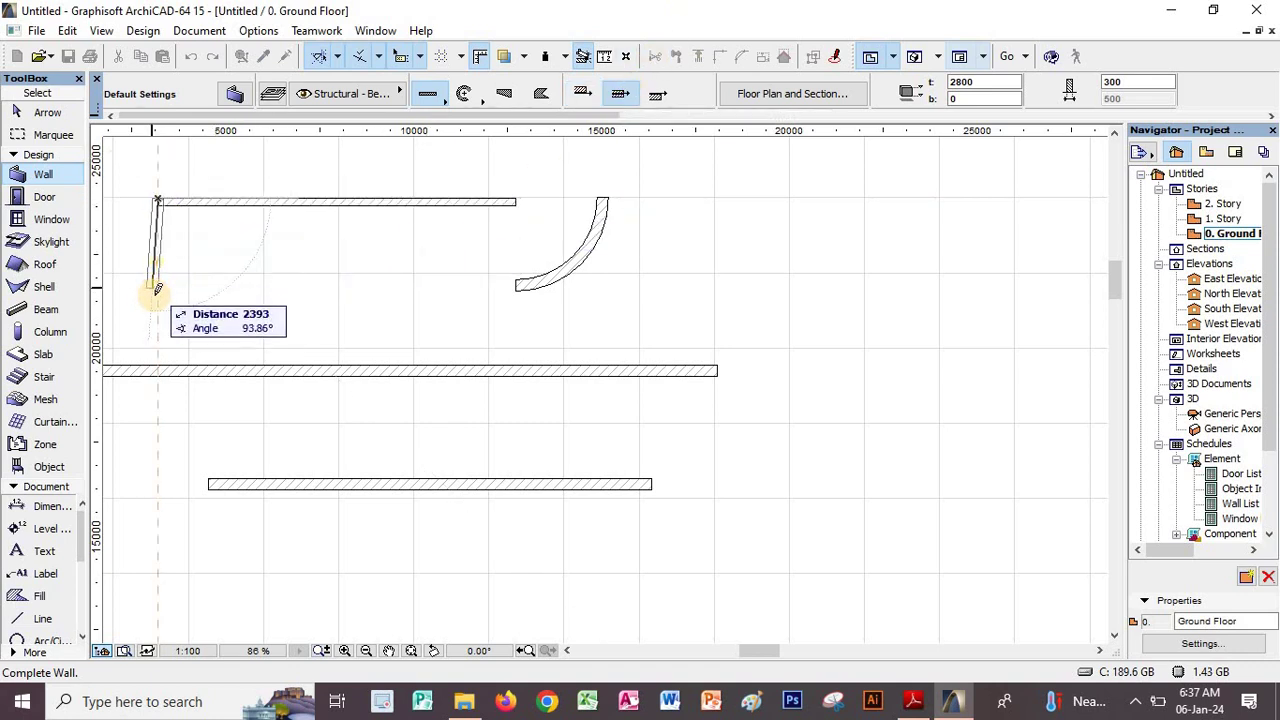
click(156, 300)
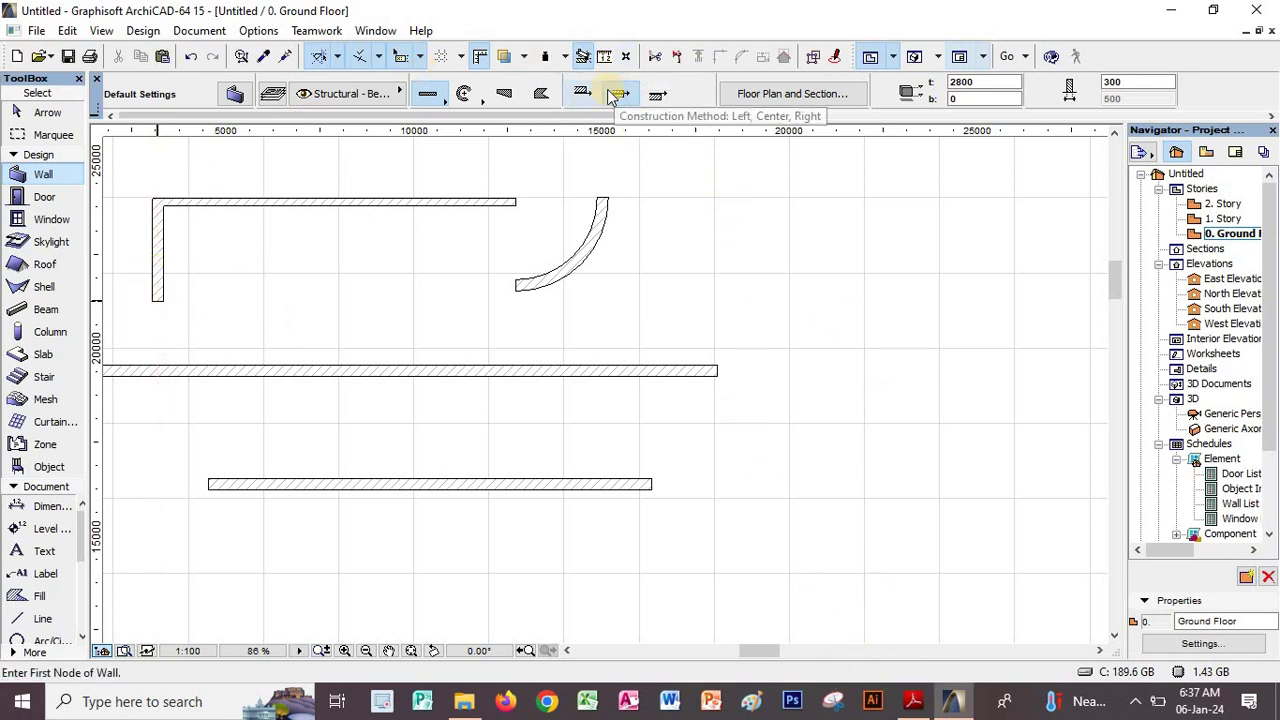
Switch to the ArchiCAD Notes PDF and read the curved wall instructions, Wall Default Settings explanation and wall practice exercises
click(913, 704)
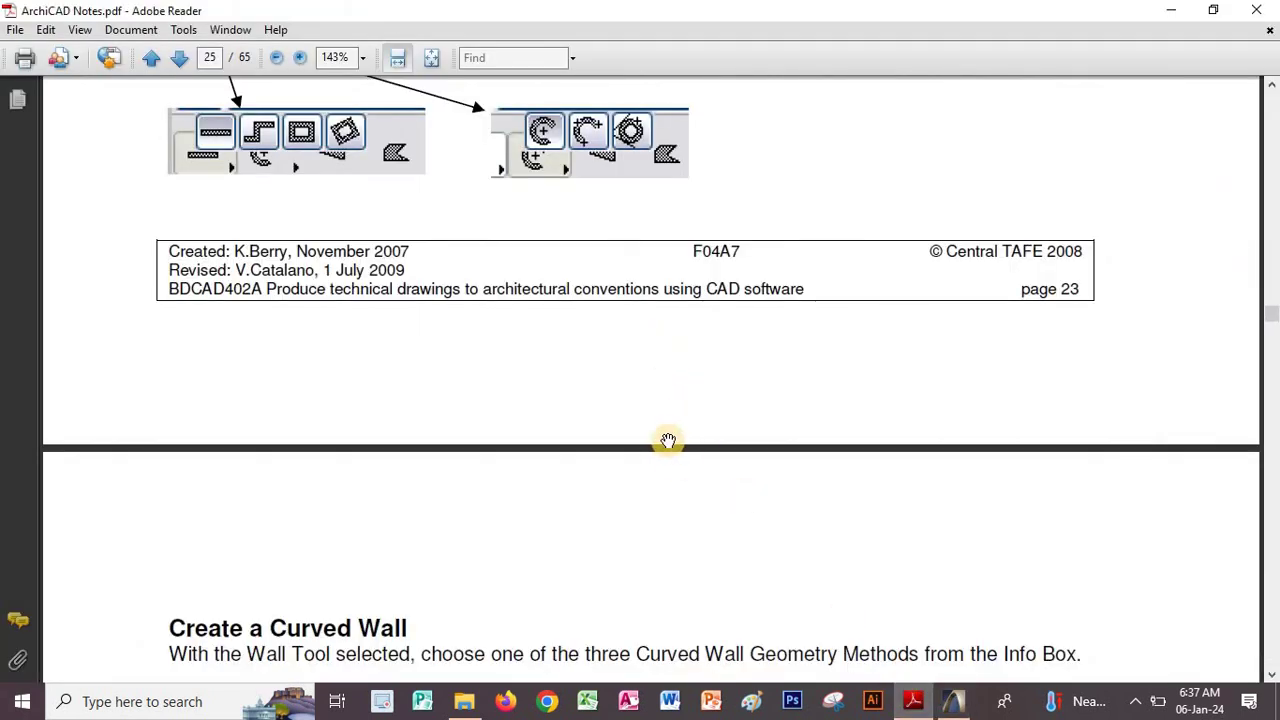
scroll(669, 435, down, 10)
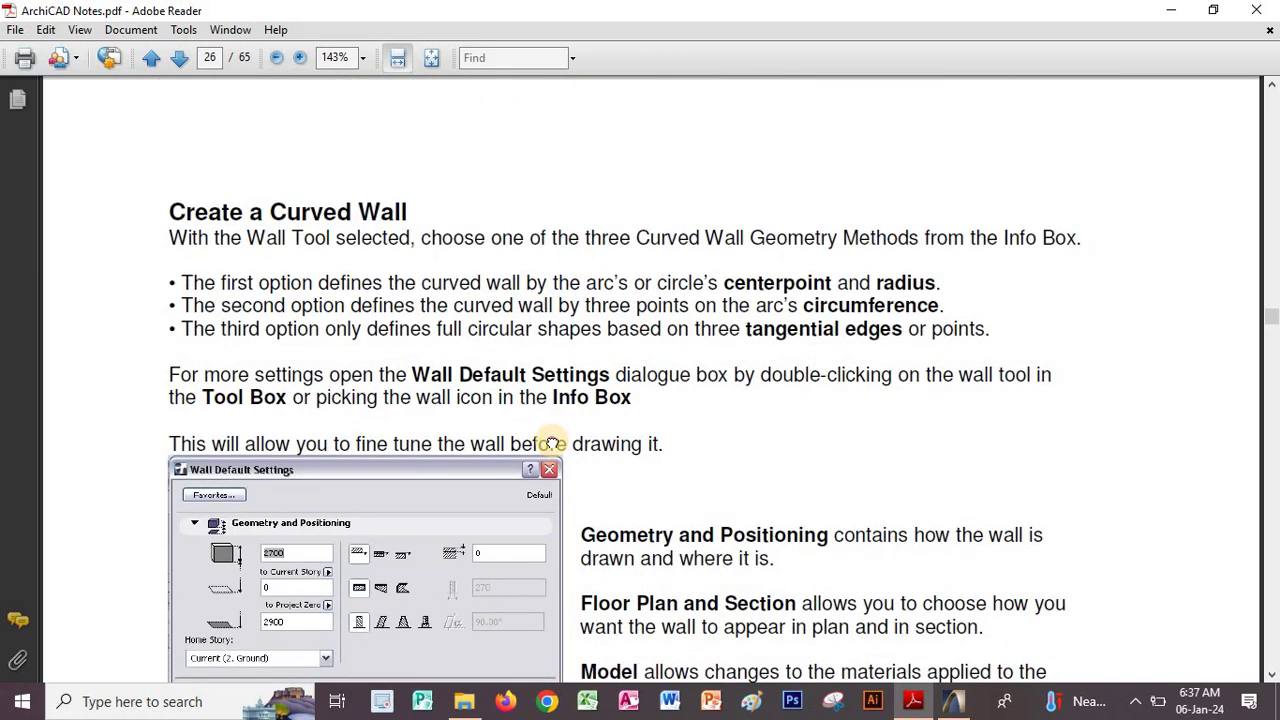
scroll(666, 591, up, 5)
scroll(720, 463, down, 5)
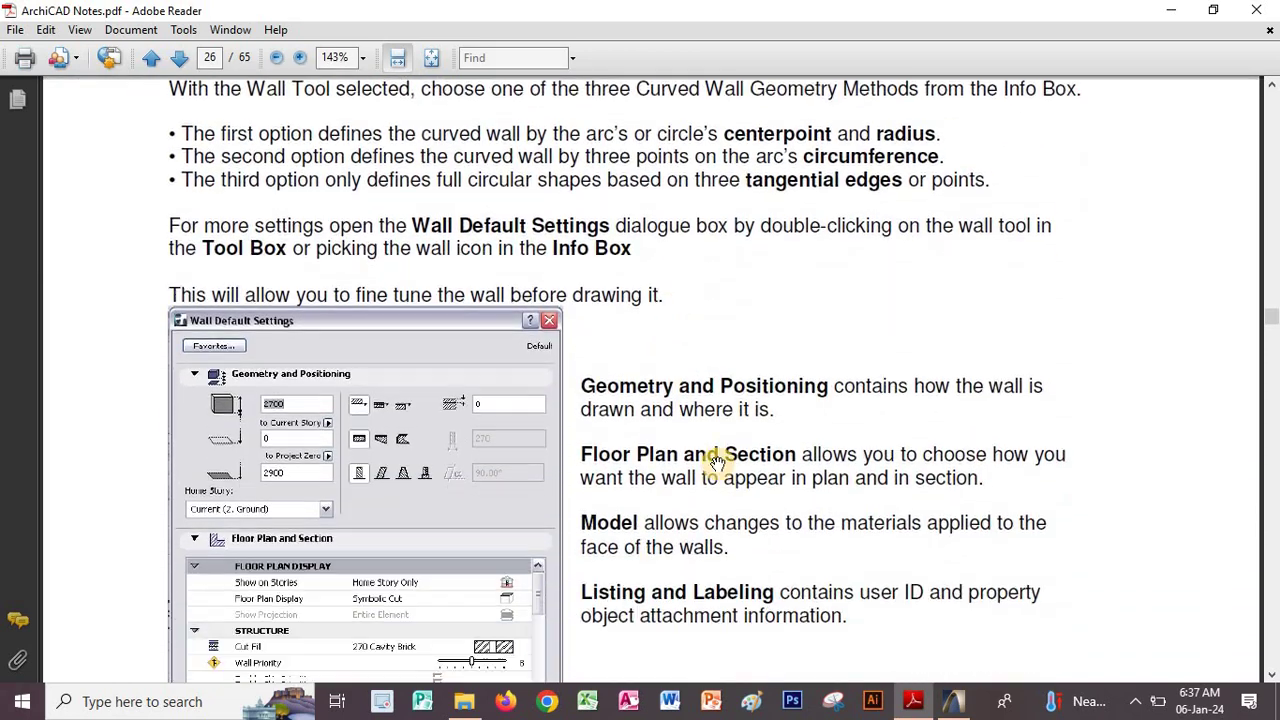
scroll(726, 494, down, 10)
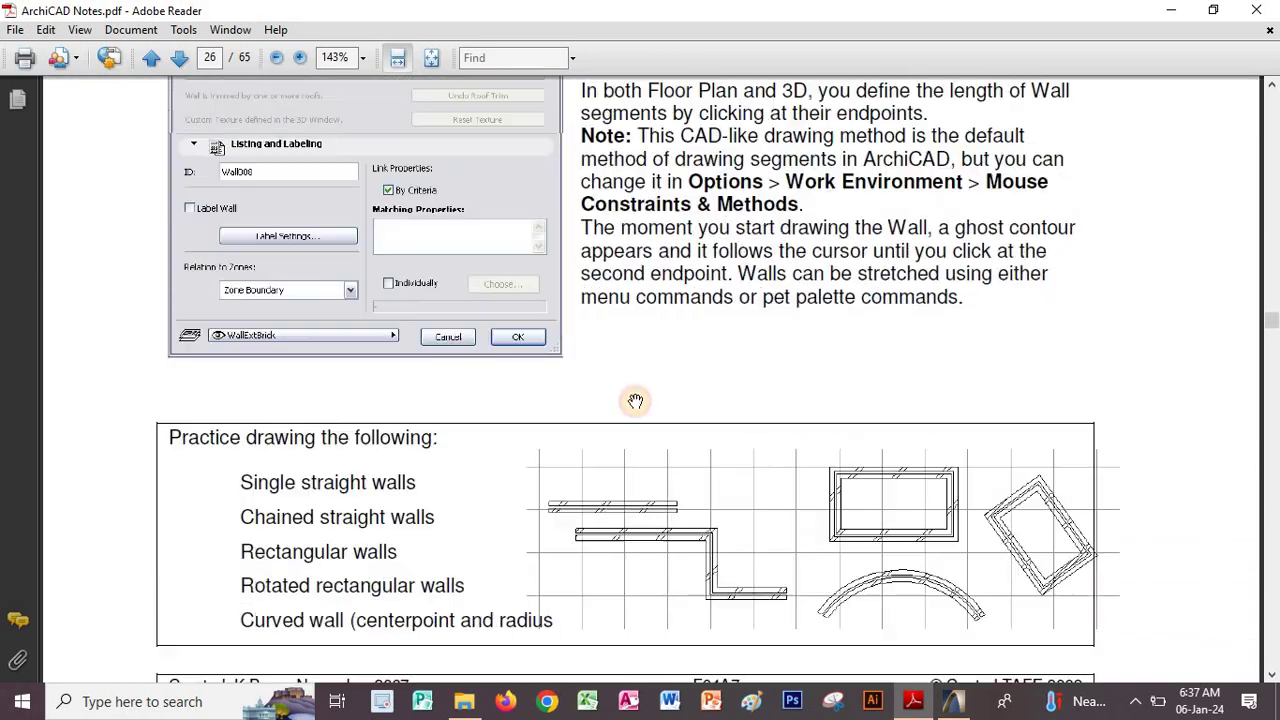
Read the Parametric Objects section on page 27, covering object placement, the object library and door and window settings
scroll(591, 255, down, 10)
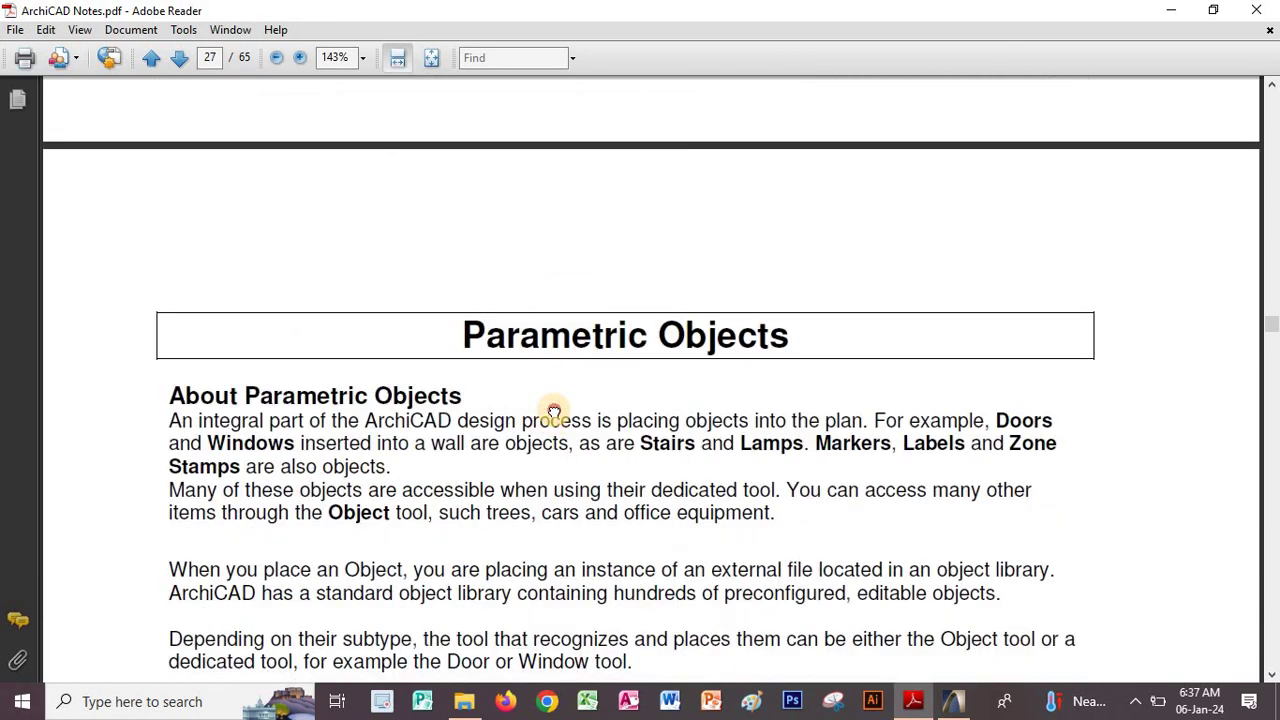
scroll(563, 289, down, 2)
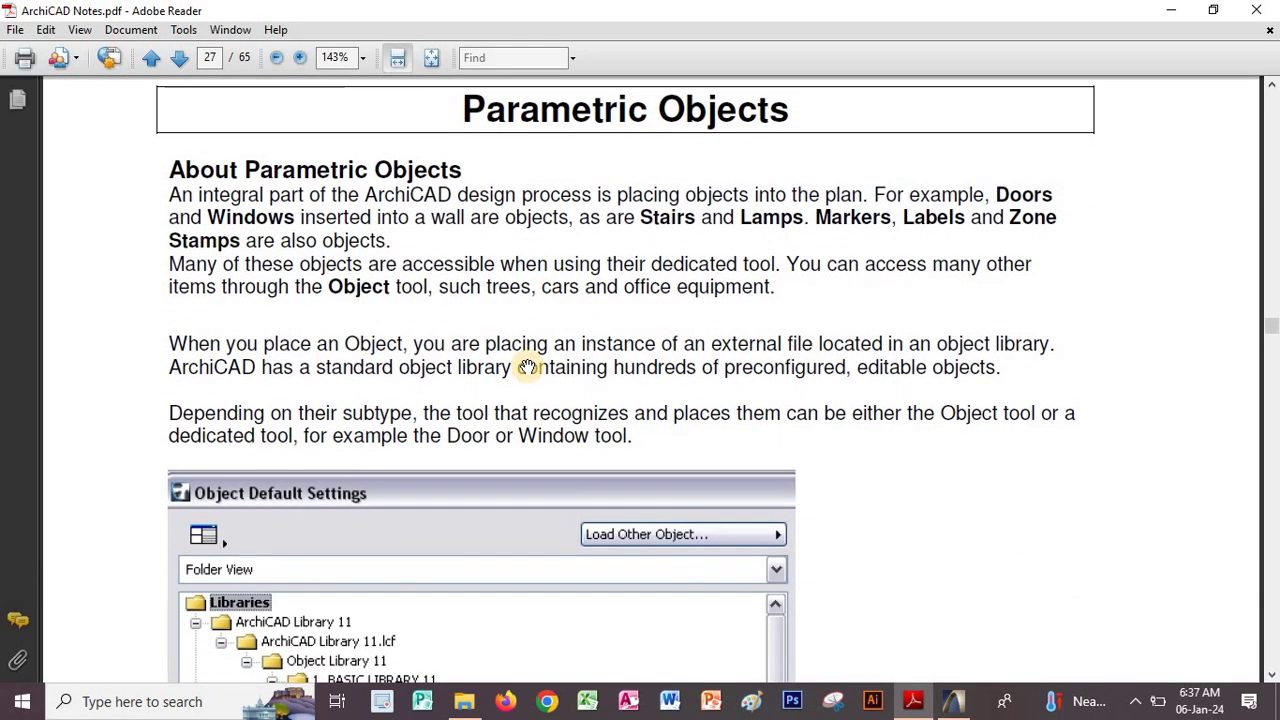
scroll(540, 298, down, 1)
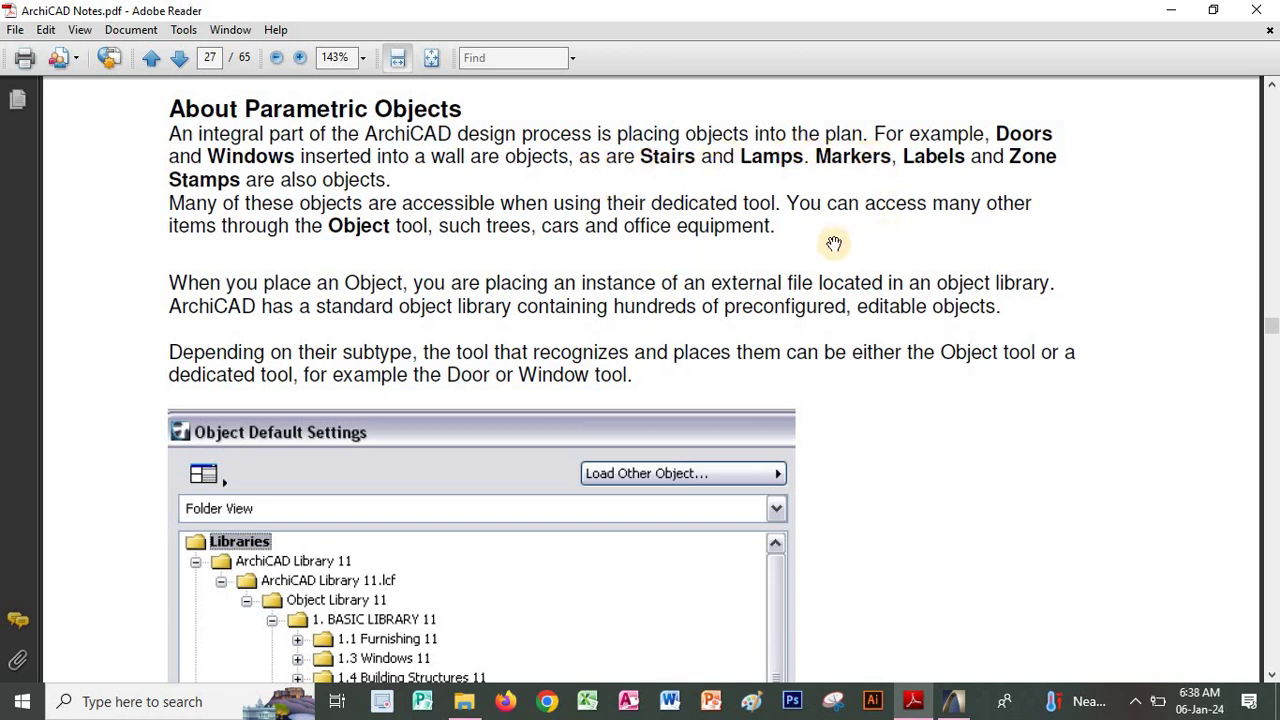
scroll(690, 200, down, 3)
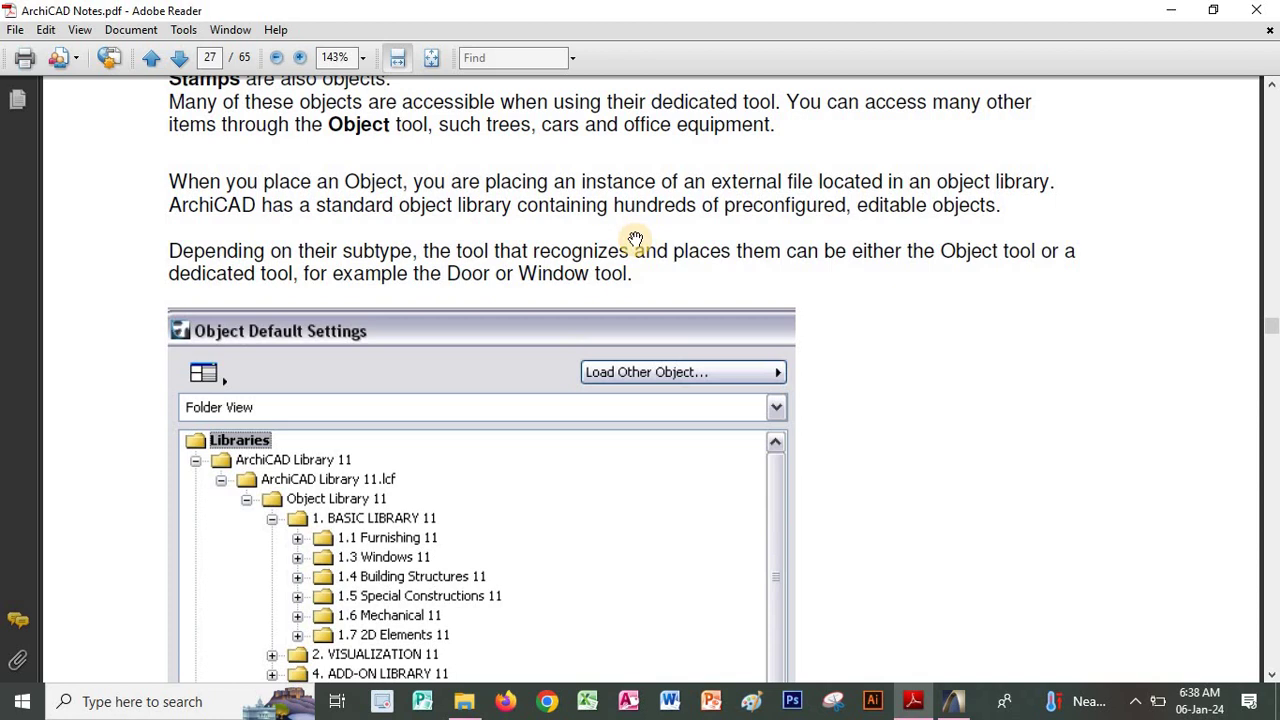
scroll(576, 336, up, 1)
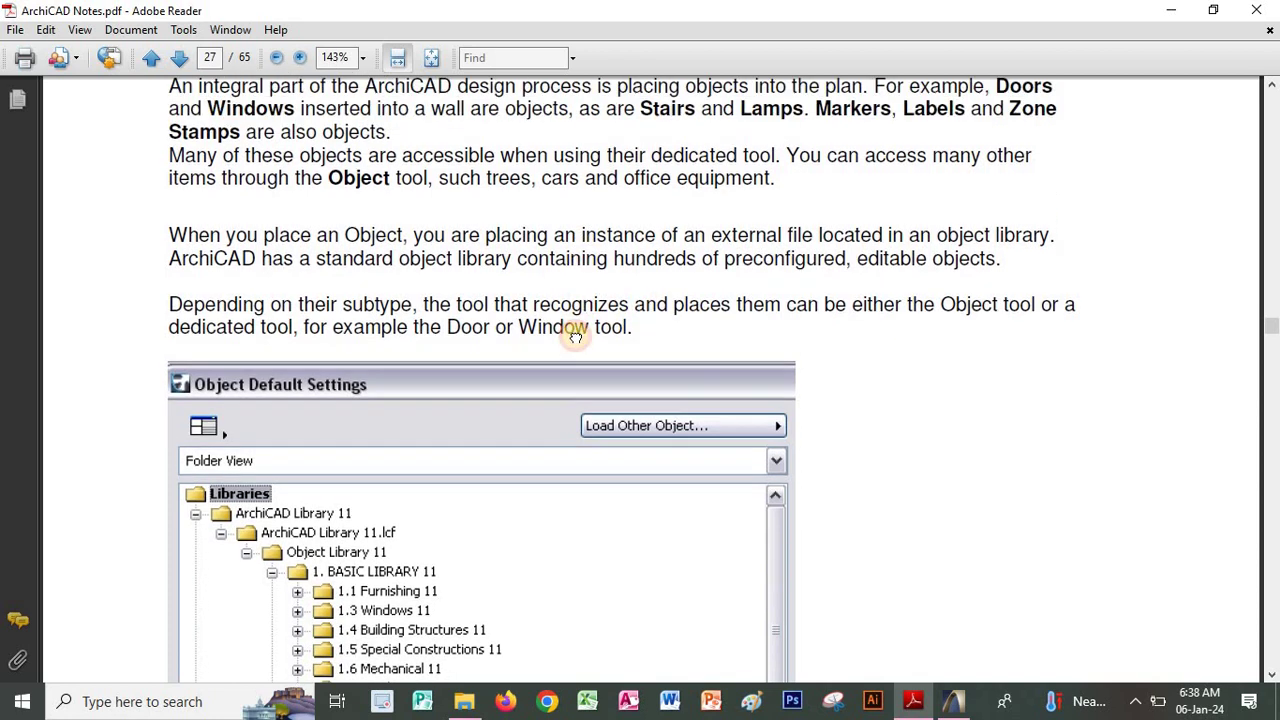
scroll(576, 336, up, 2)
scroll(571, 334, down, 3)
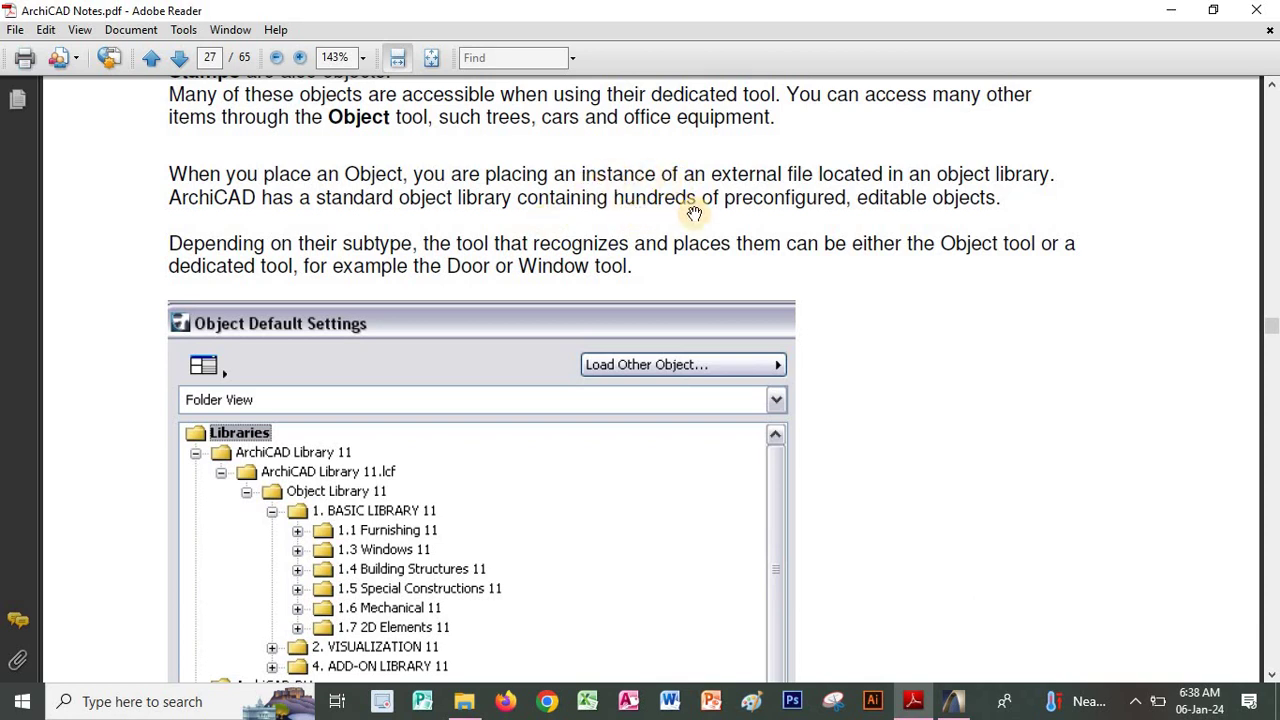
scroll(930, 400, down, 8)
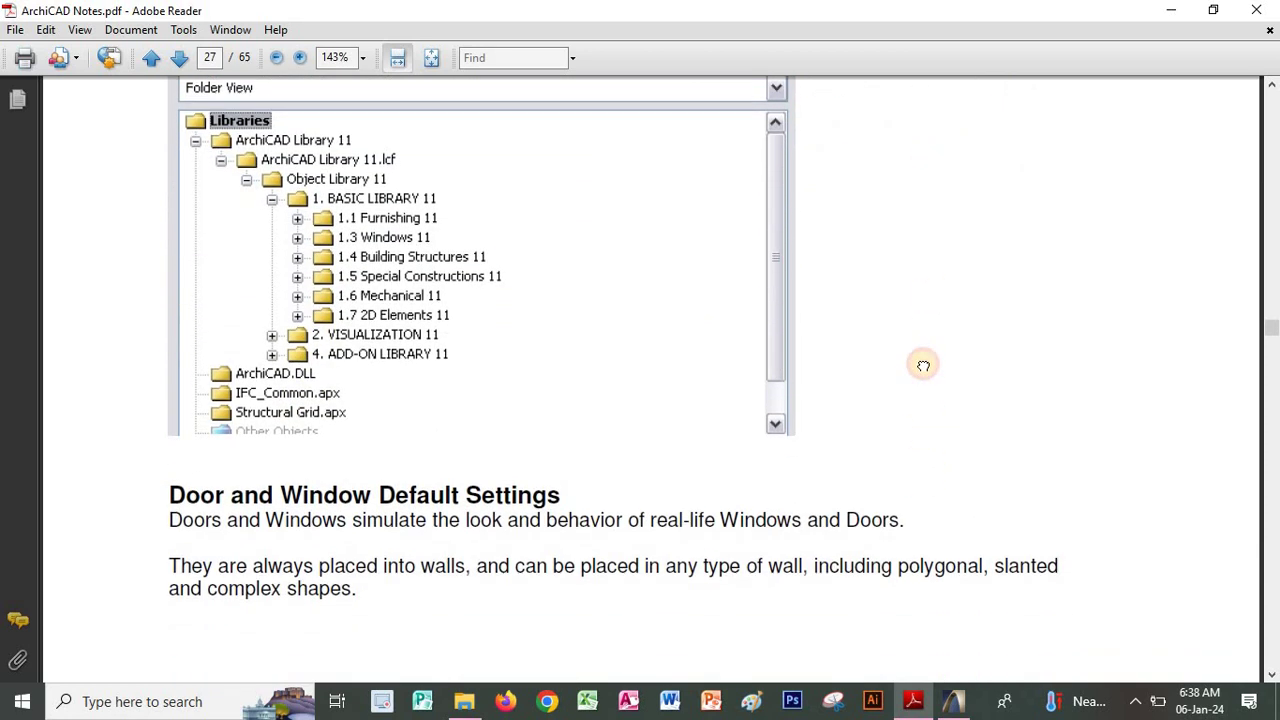
scroll(923, 306, up, 2)
scroll(908, 291, up, 9)
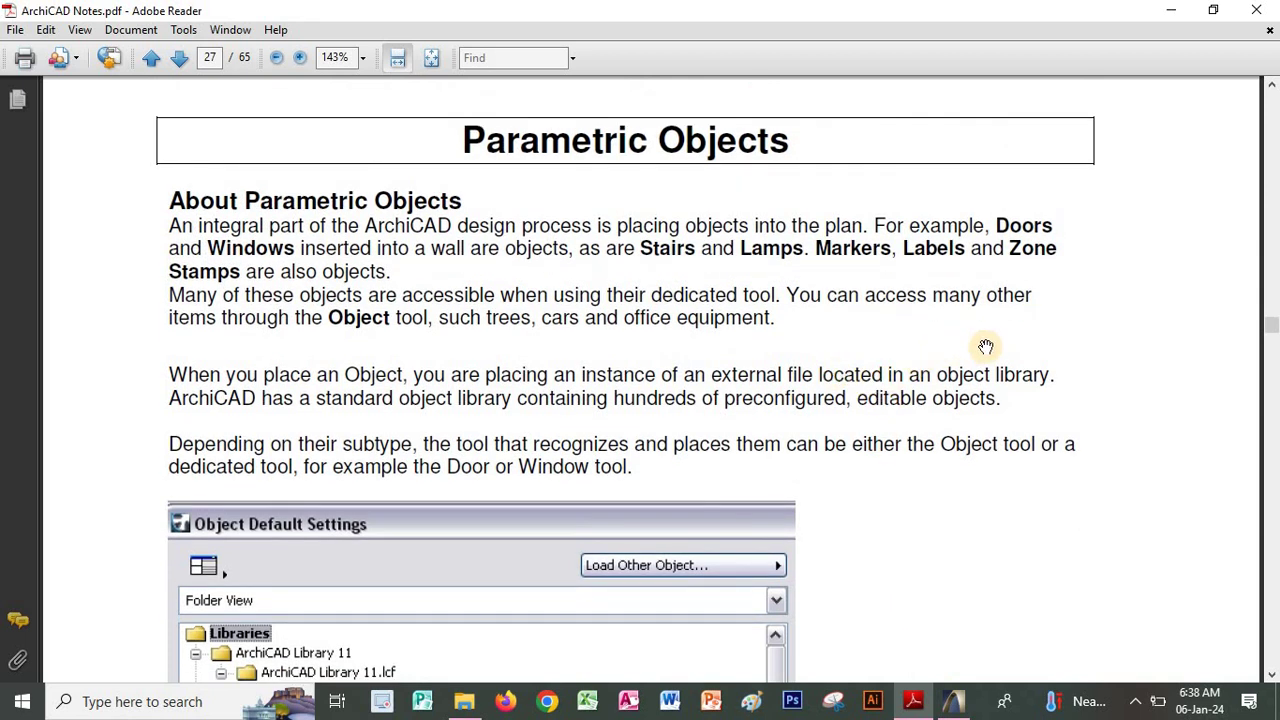
scroll(965, 370, down, 2)
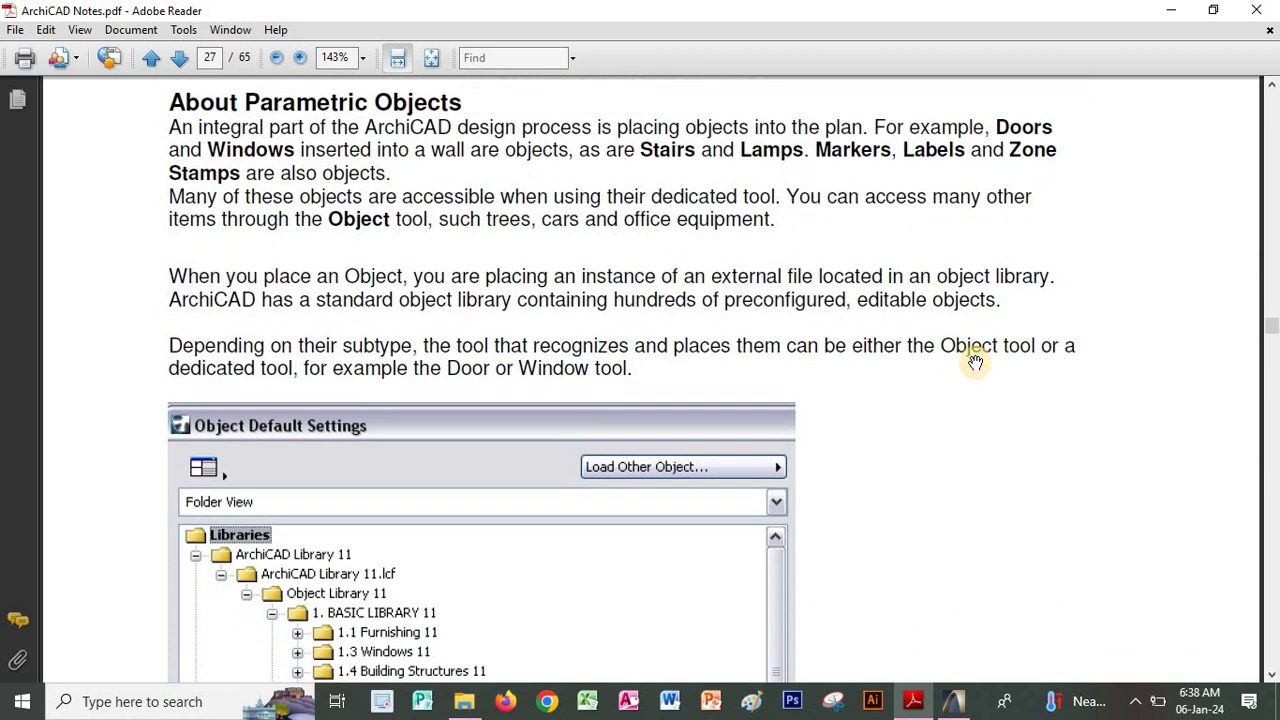
Read the Door and Window Default Settings section and the Window Default Settings illustration on page 28 of the notes
scroll(876, 277, down, 9)
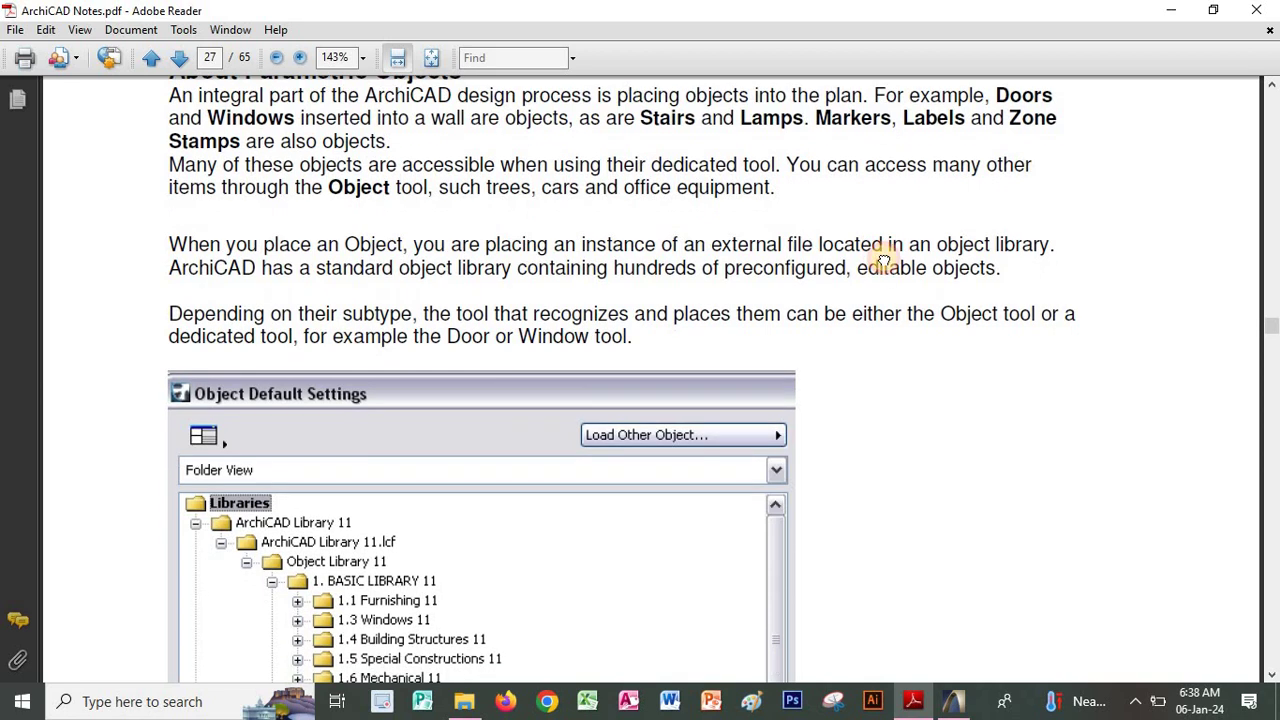
scroll(918, 410, down, 5)
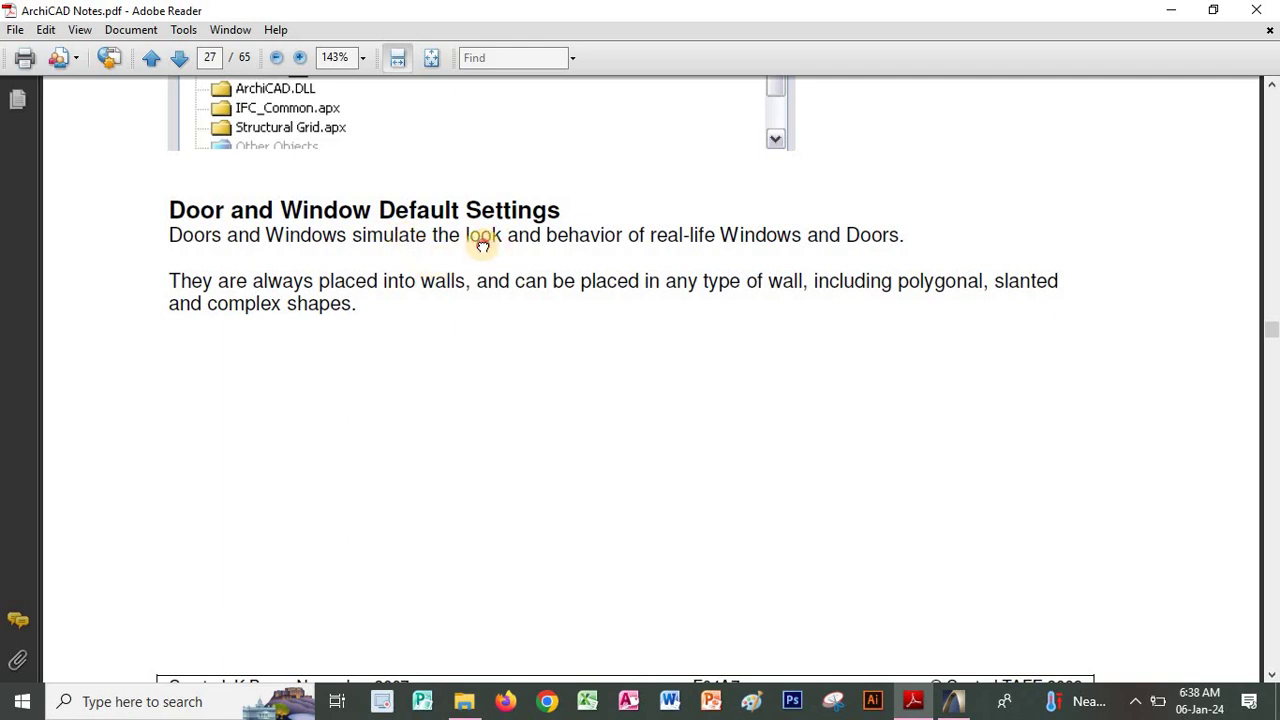
scroll(489, 200, down, 5)
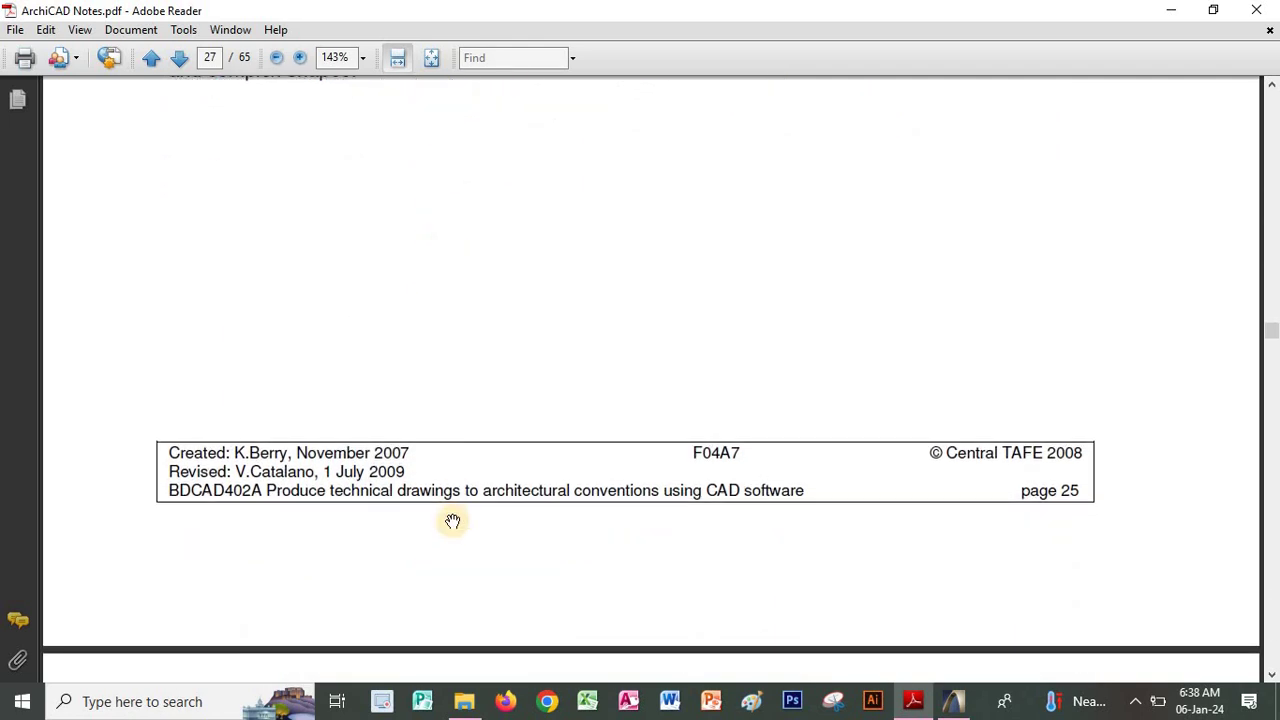
scroll(430, 420, down, 15)
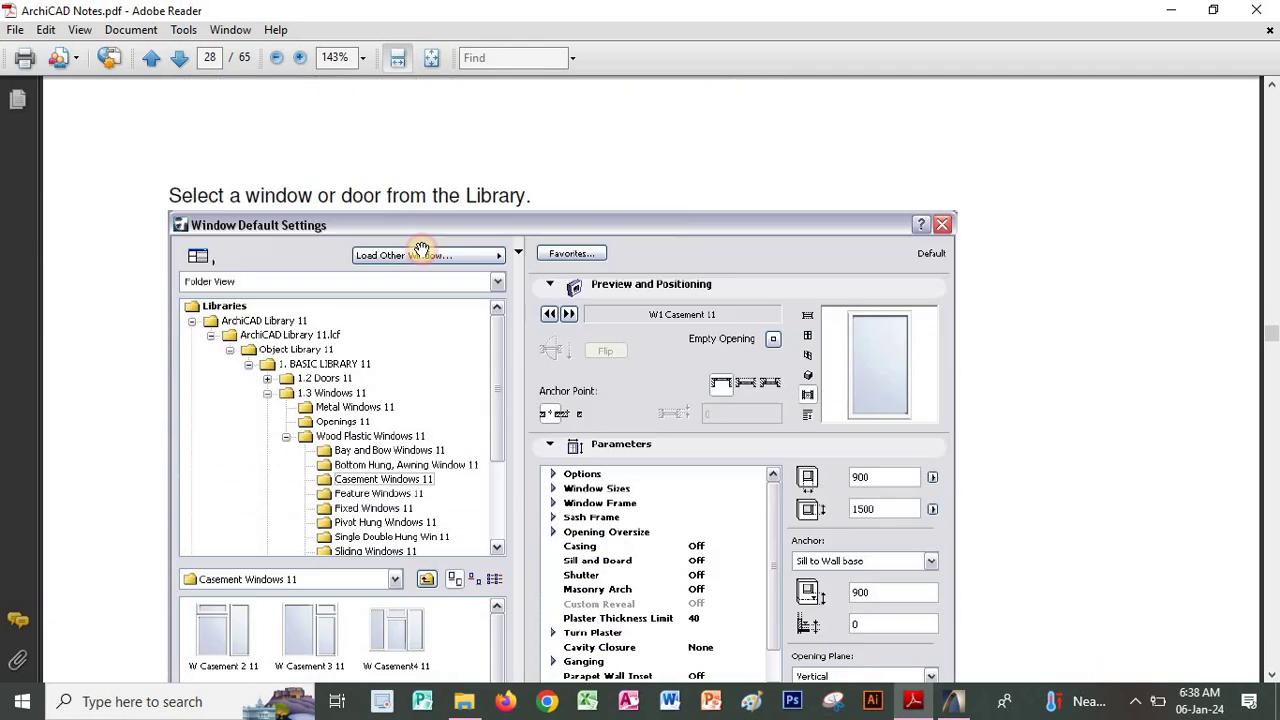
scroll(421, 250, down, 3)
scroll(380, 560, up, 7)
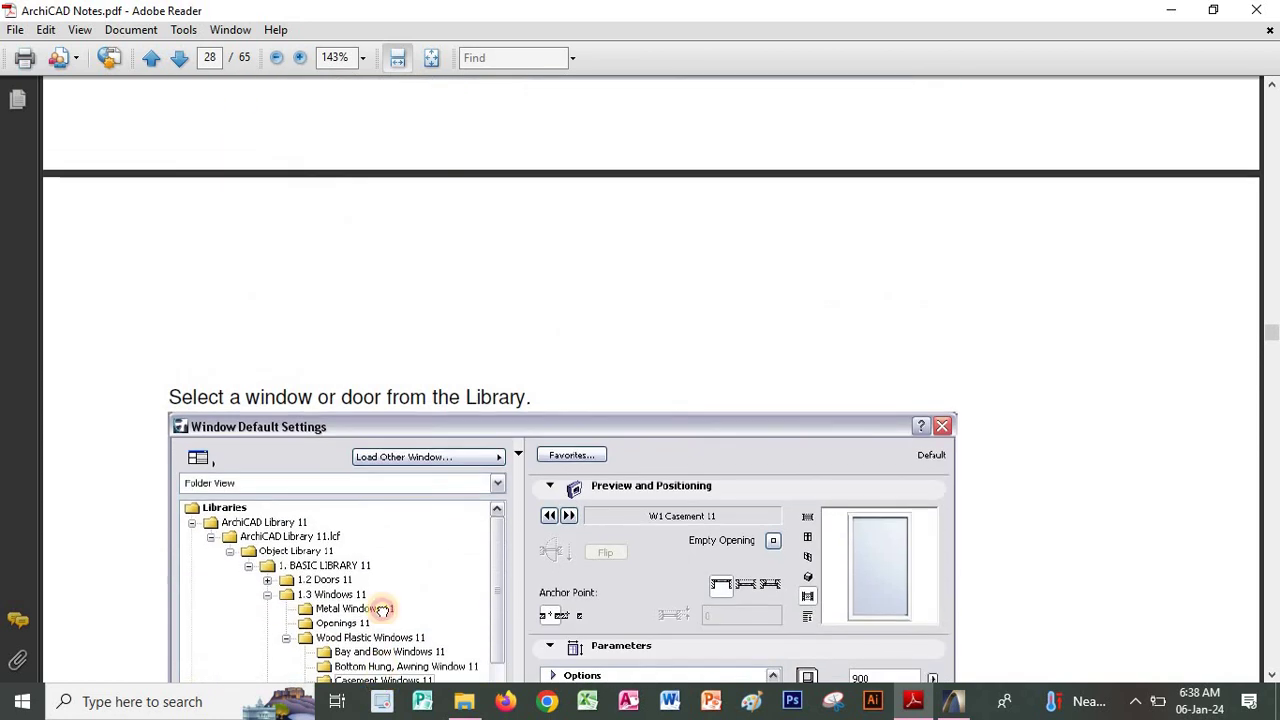
scroll(390, 450, down, 6)
scroll(396, 368, down, 1)
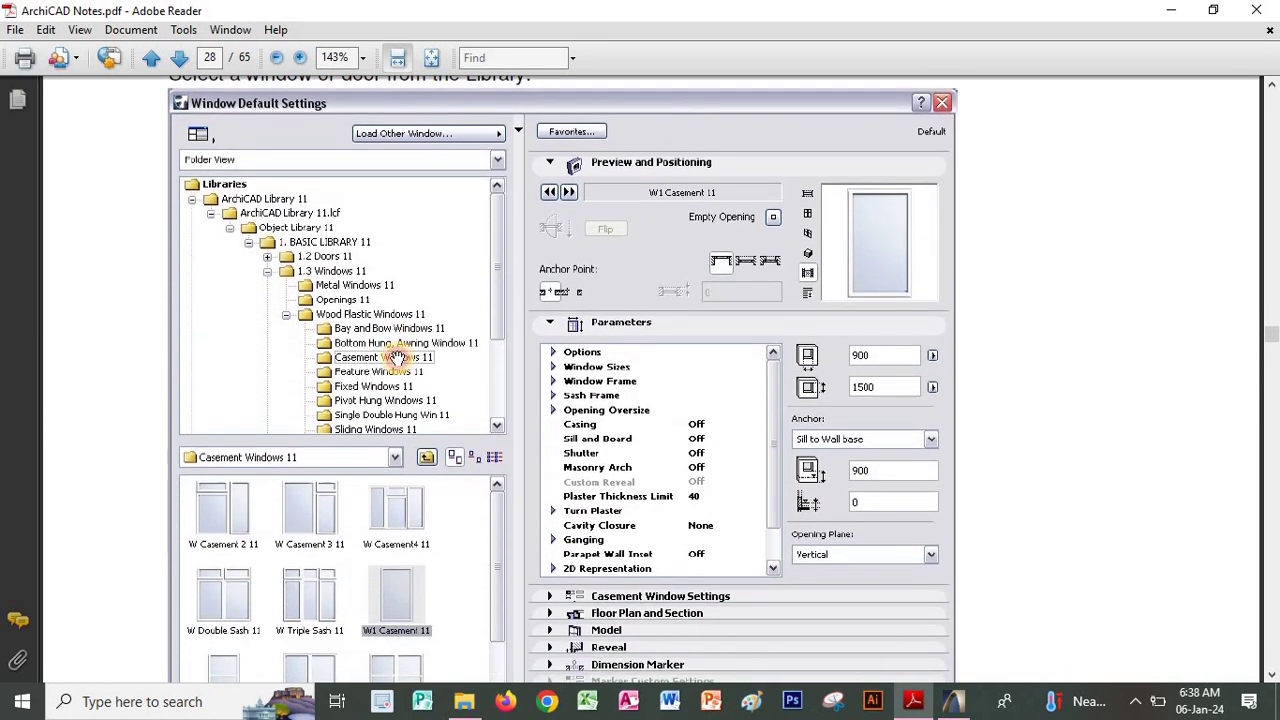
scroll(354, 213, down, 1)
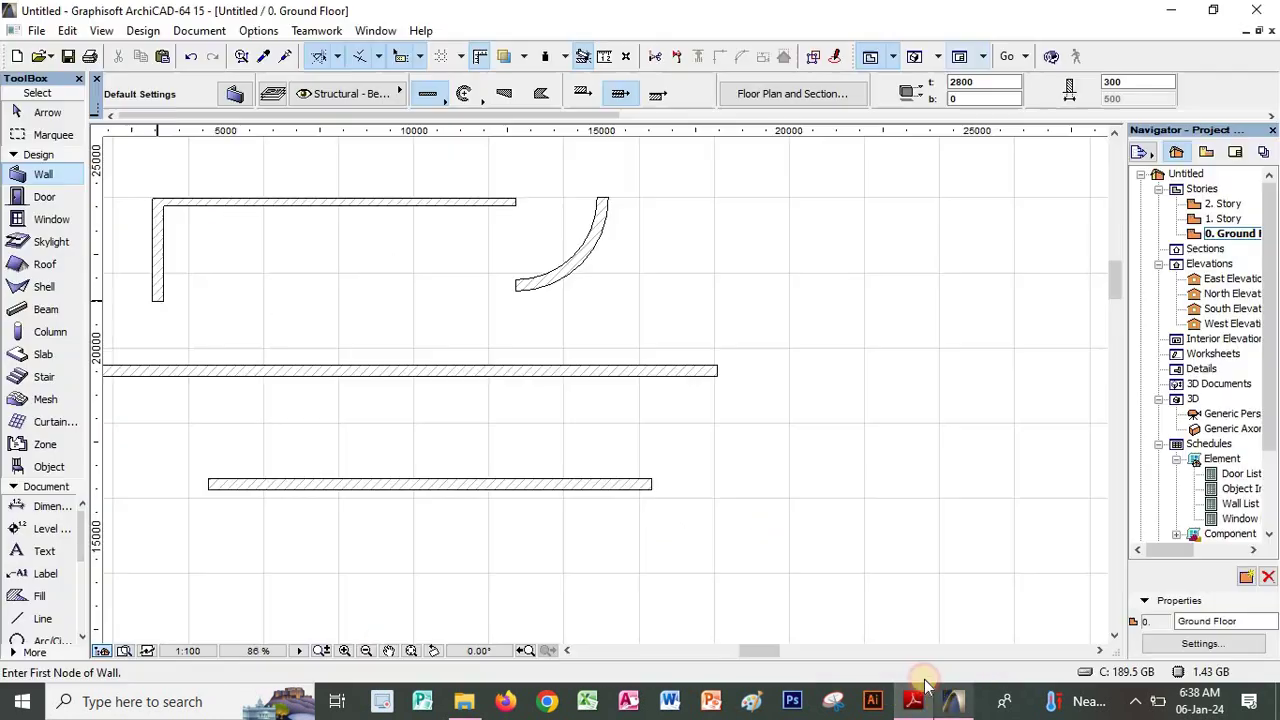
Back in ArchiCAD, place a D1 Entrance side1 15 door from Wood Entrance Doors 15 in the middle of the uppermost wall, opening downward
click(952, 701)
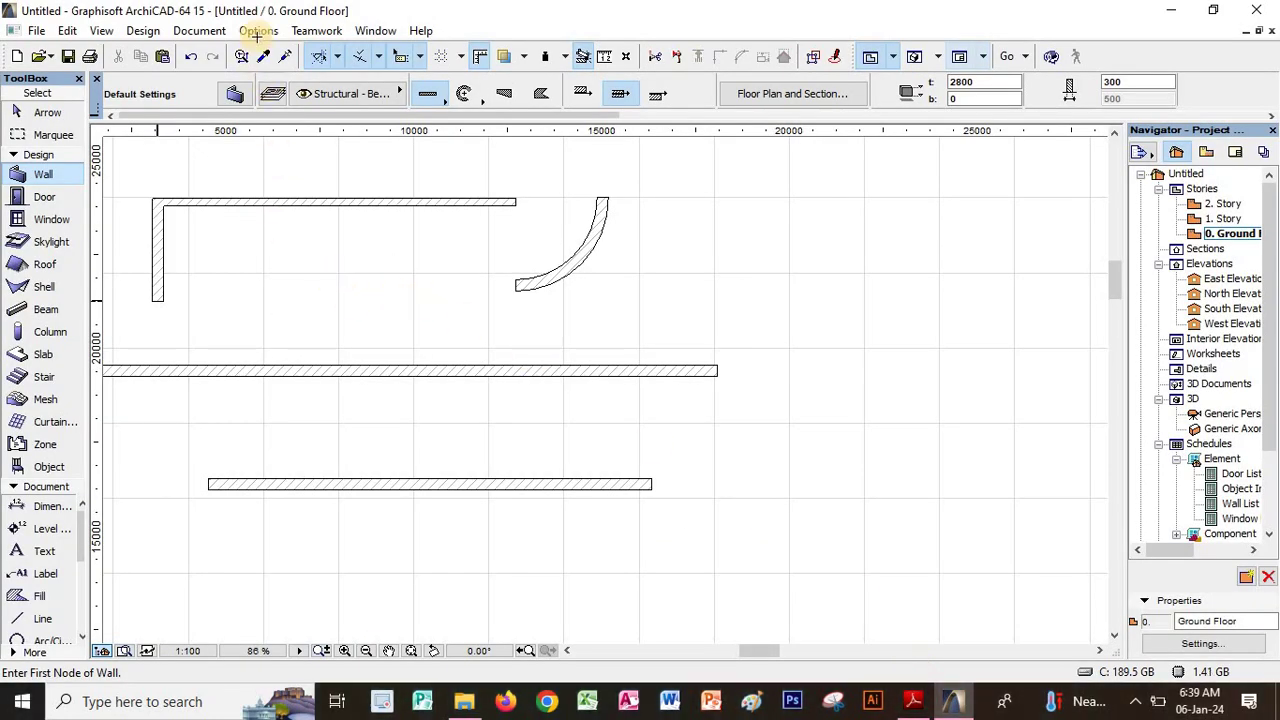
click(21, 202)
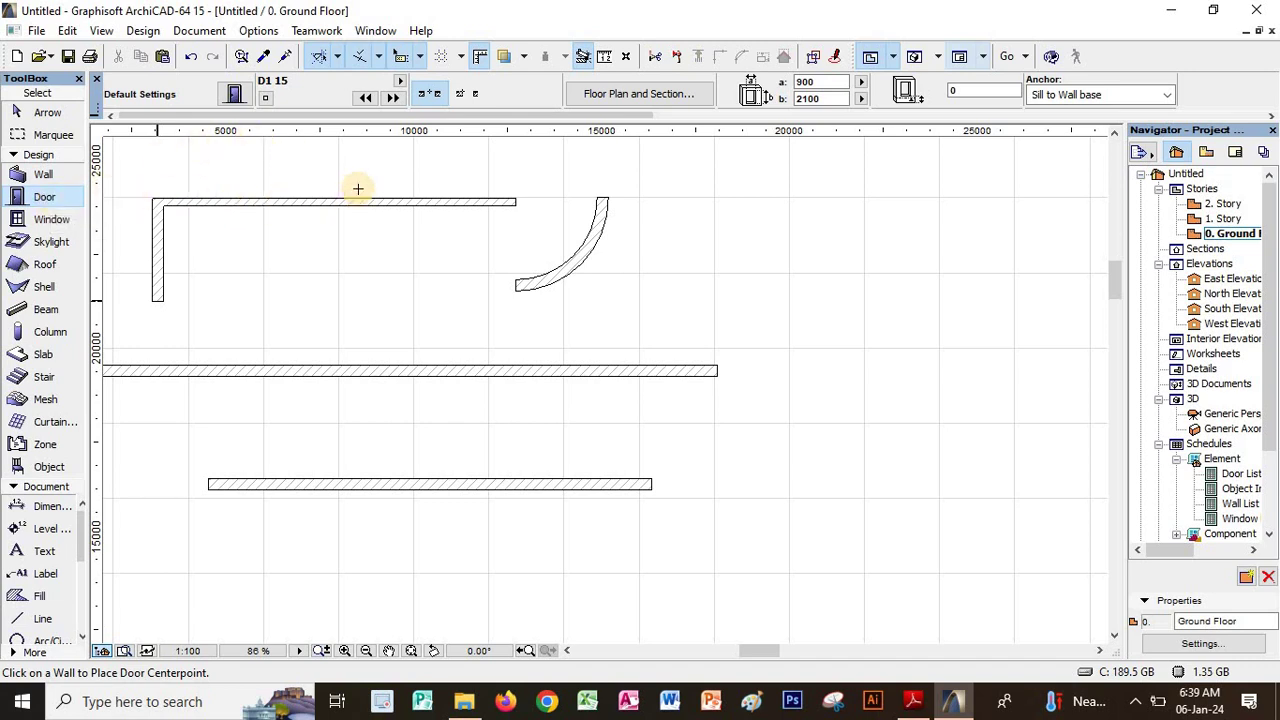
click(233, 92)
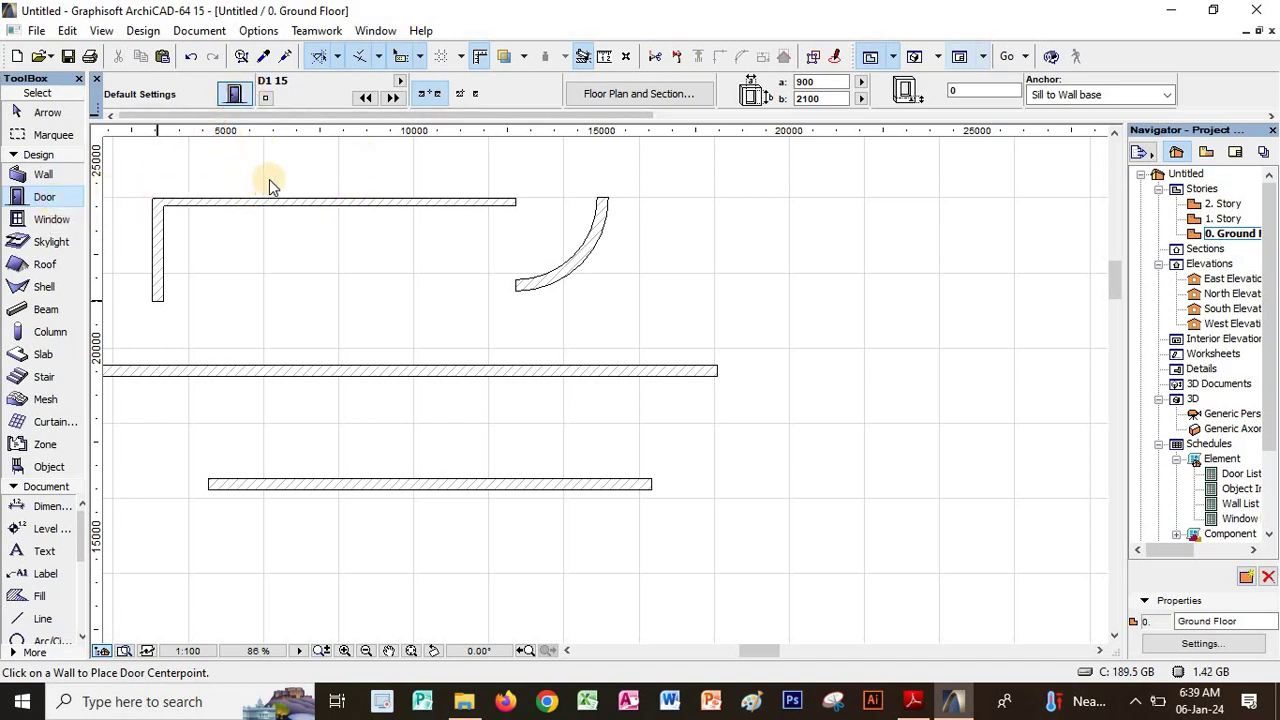
click(234, 93)
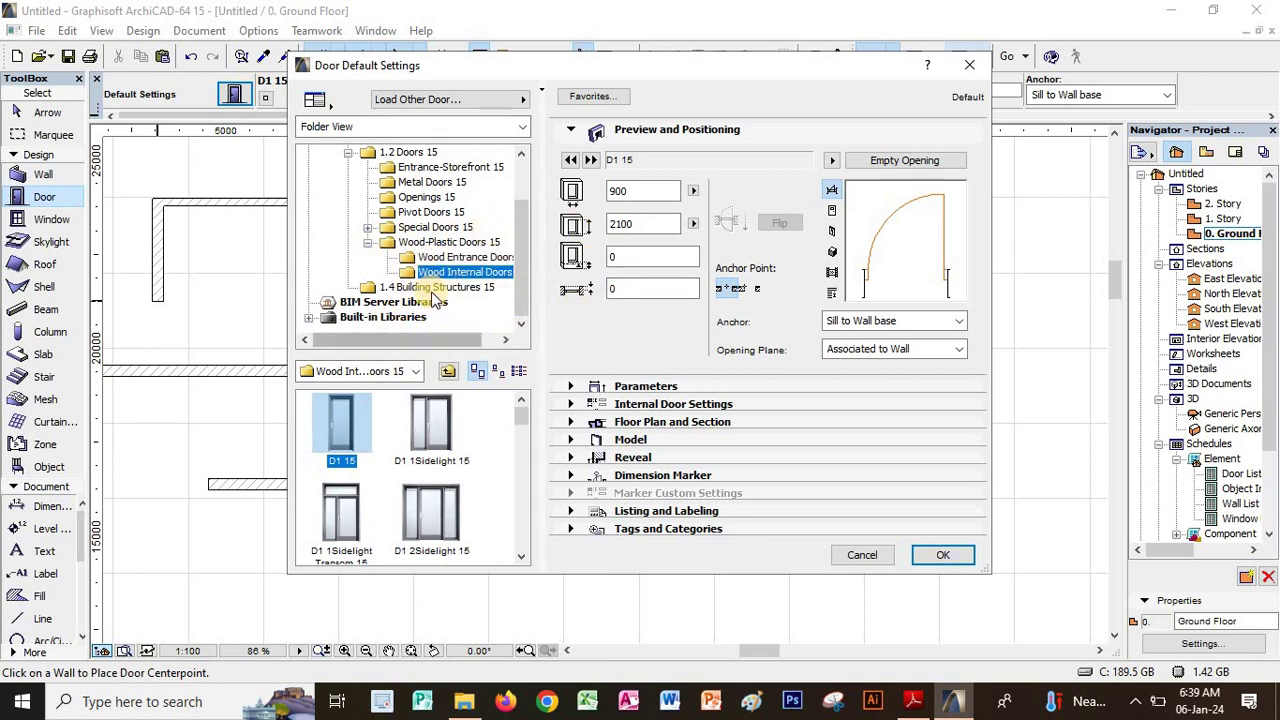
click(430, 167)
click(428, 182)
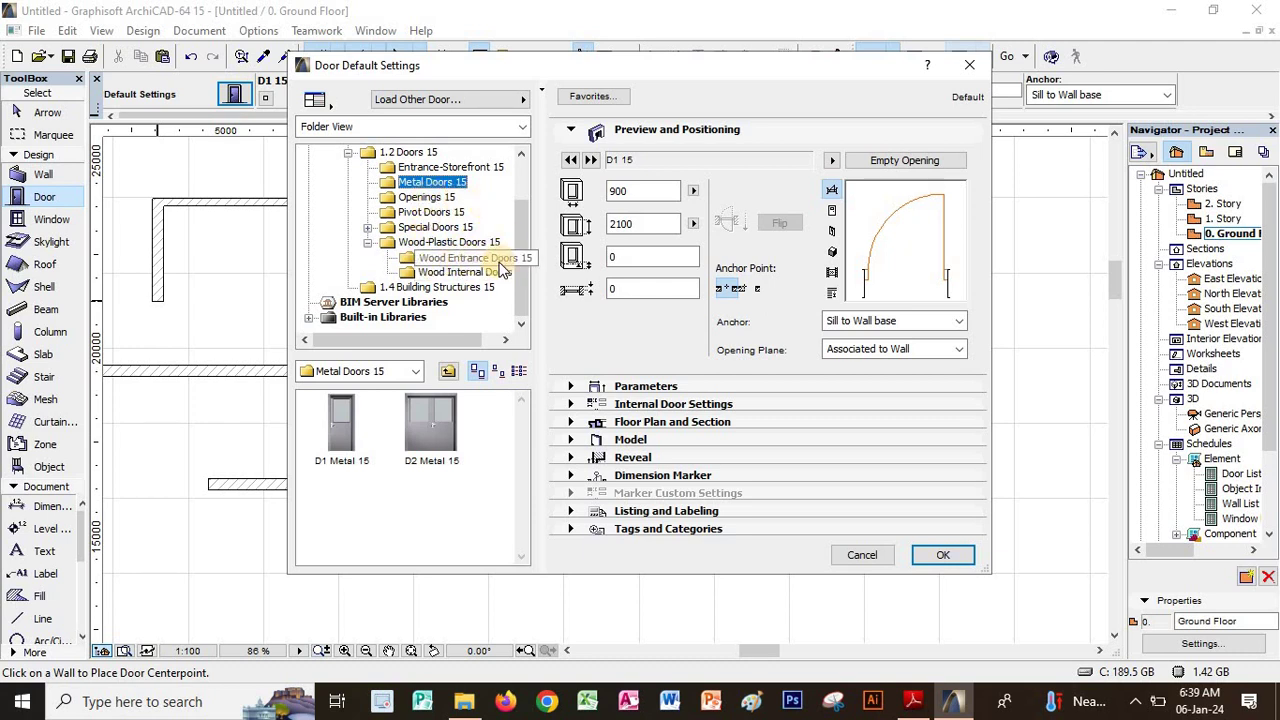
click(451, 258)
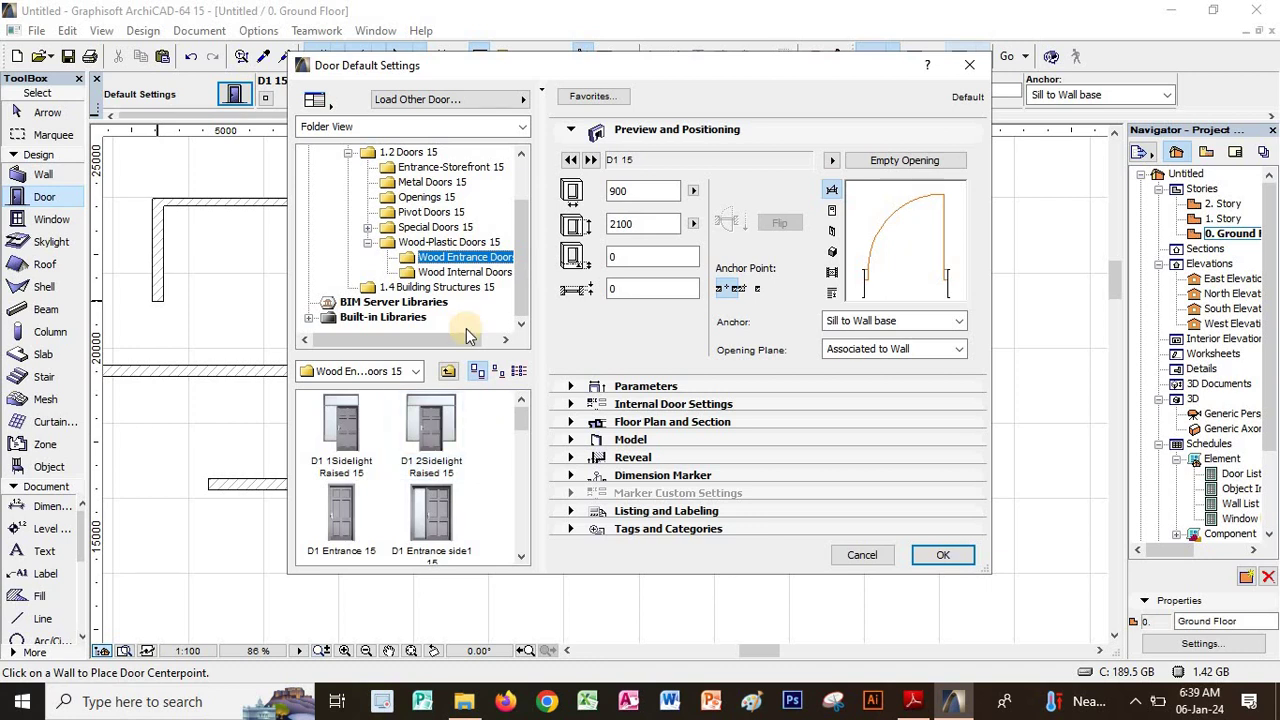
click(446, 504)
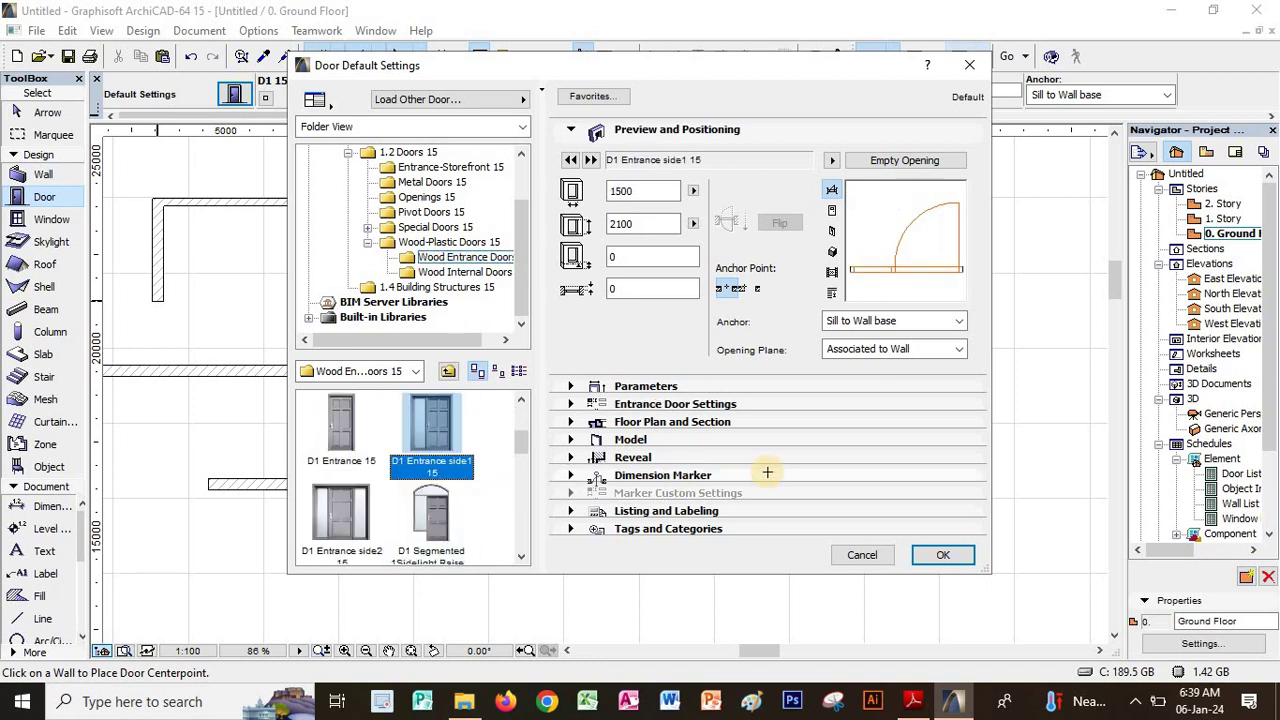
click(940, 556)
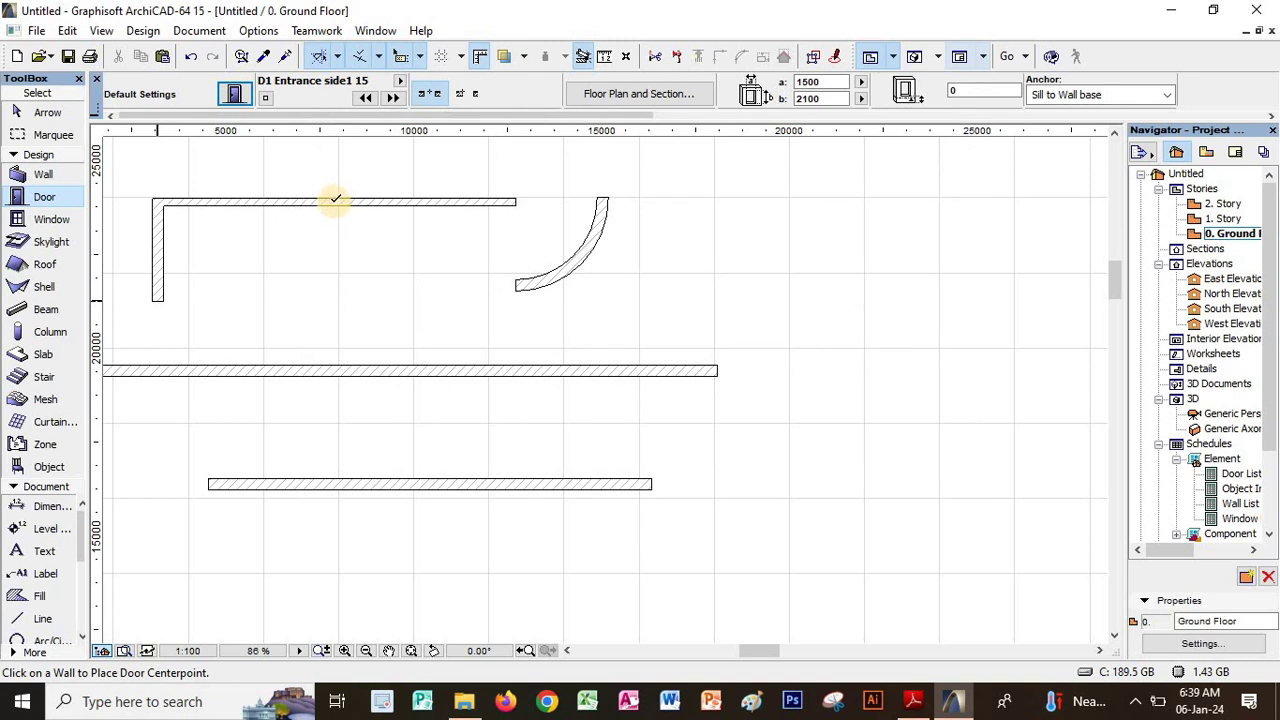
click(332, 202)
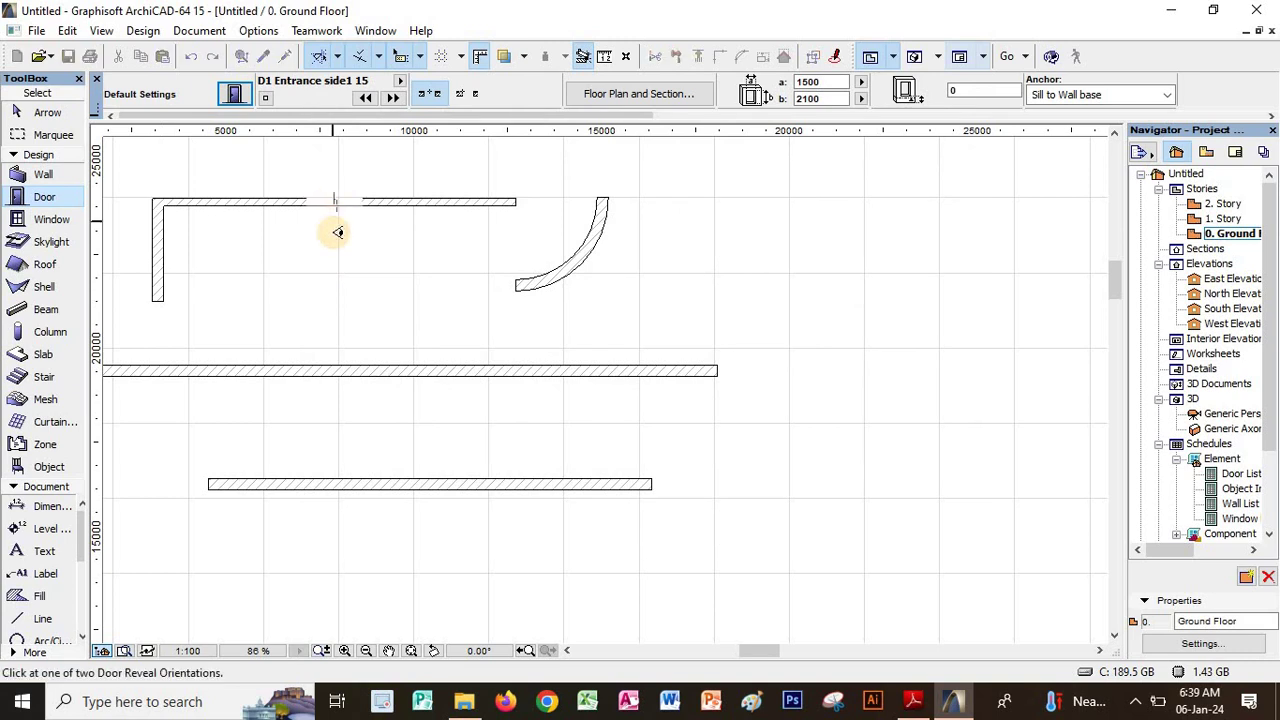
click(325, 285)
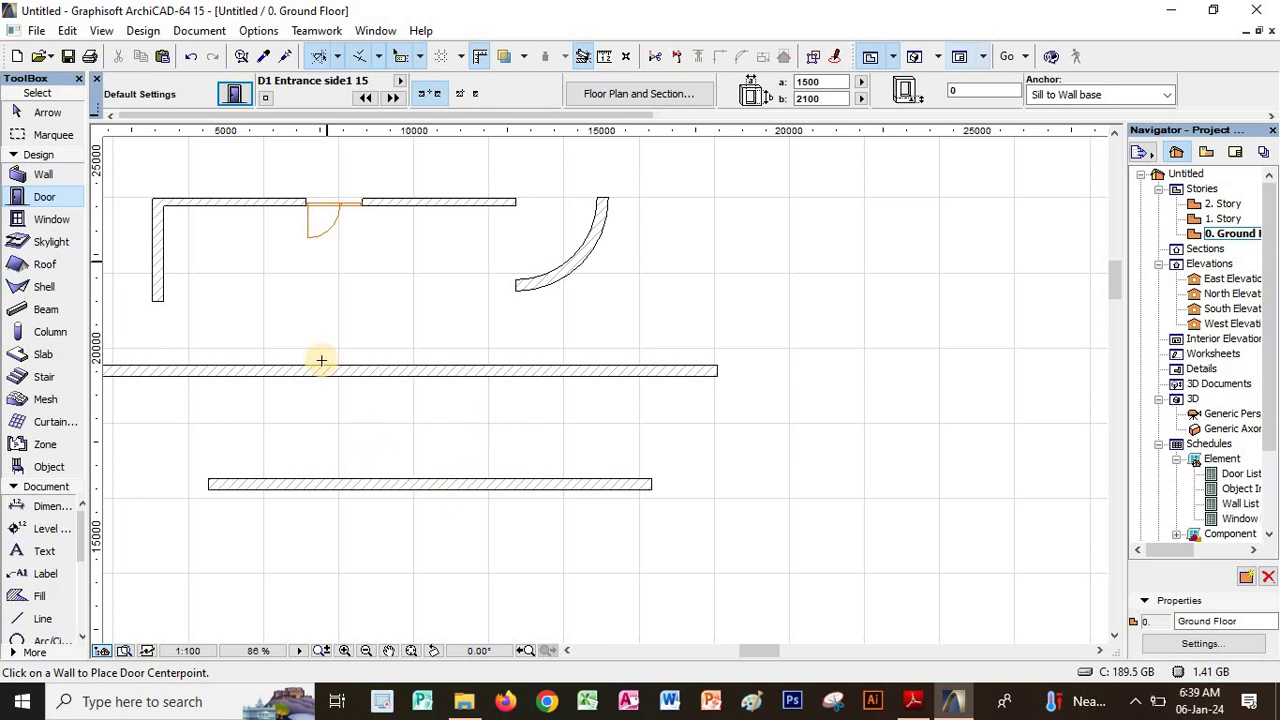
Place a Historic Window Segmented 15 window in the middle of the curved wall, with its reveal side facing outward
click(47, 219)
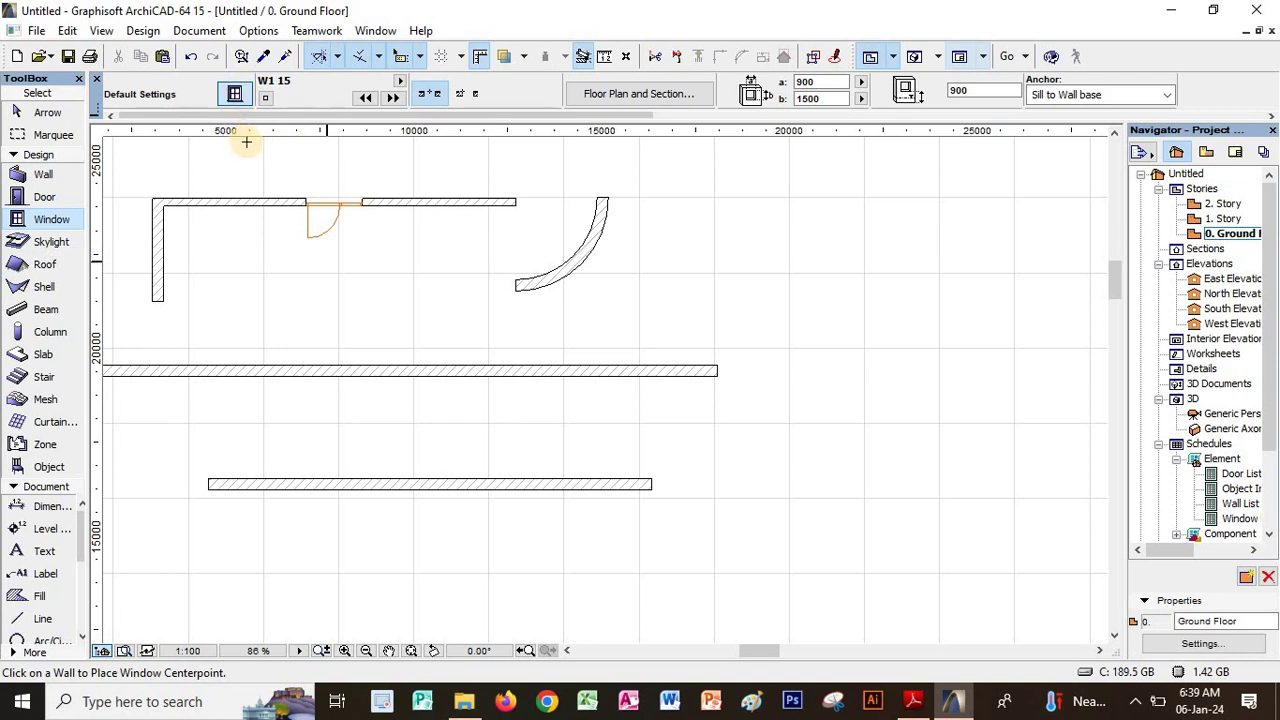
key(ctrl+t)
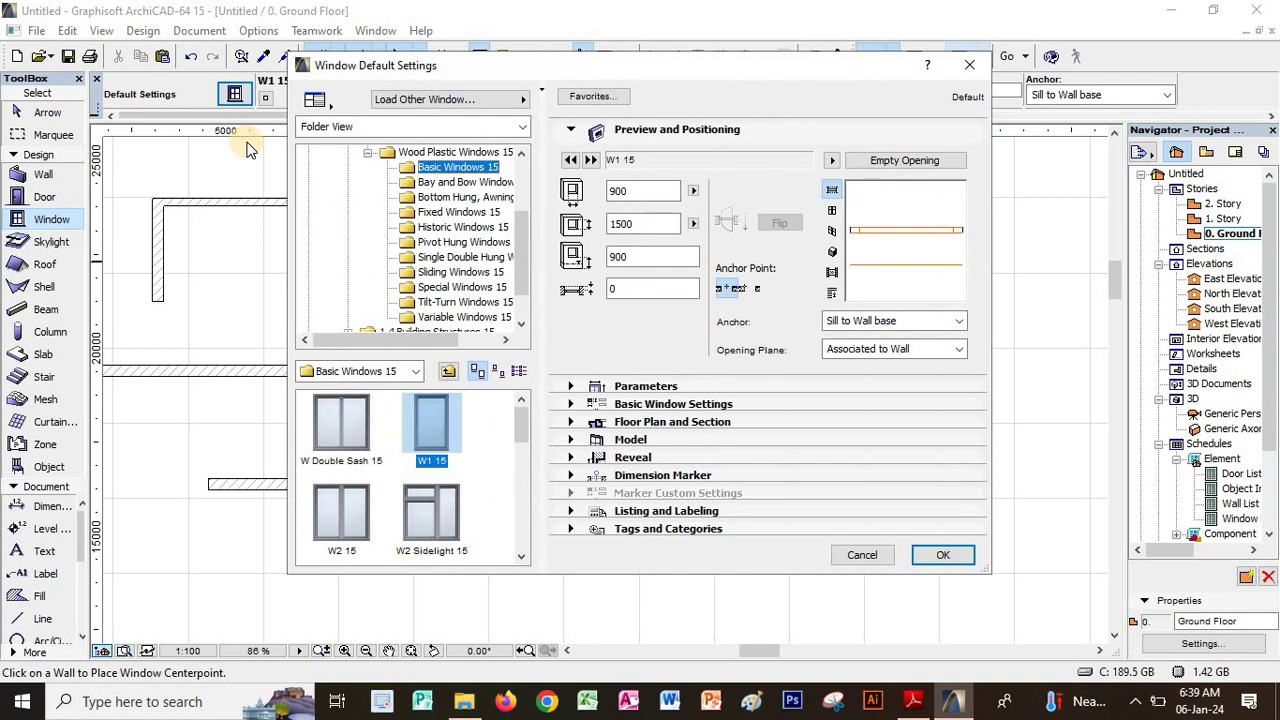
click(444, 228)
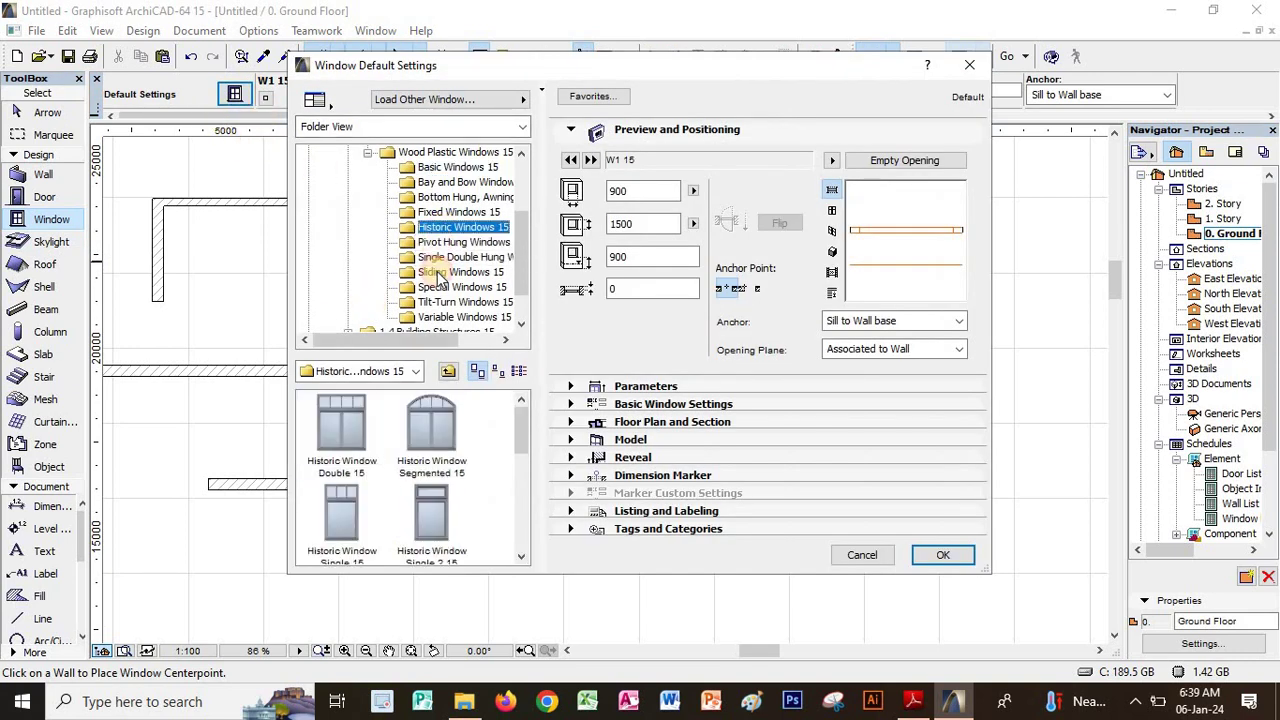
click(446, 274)
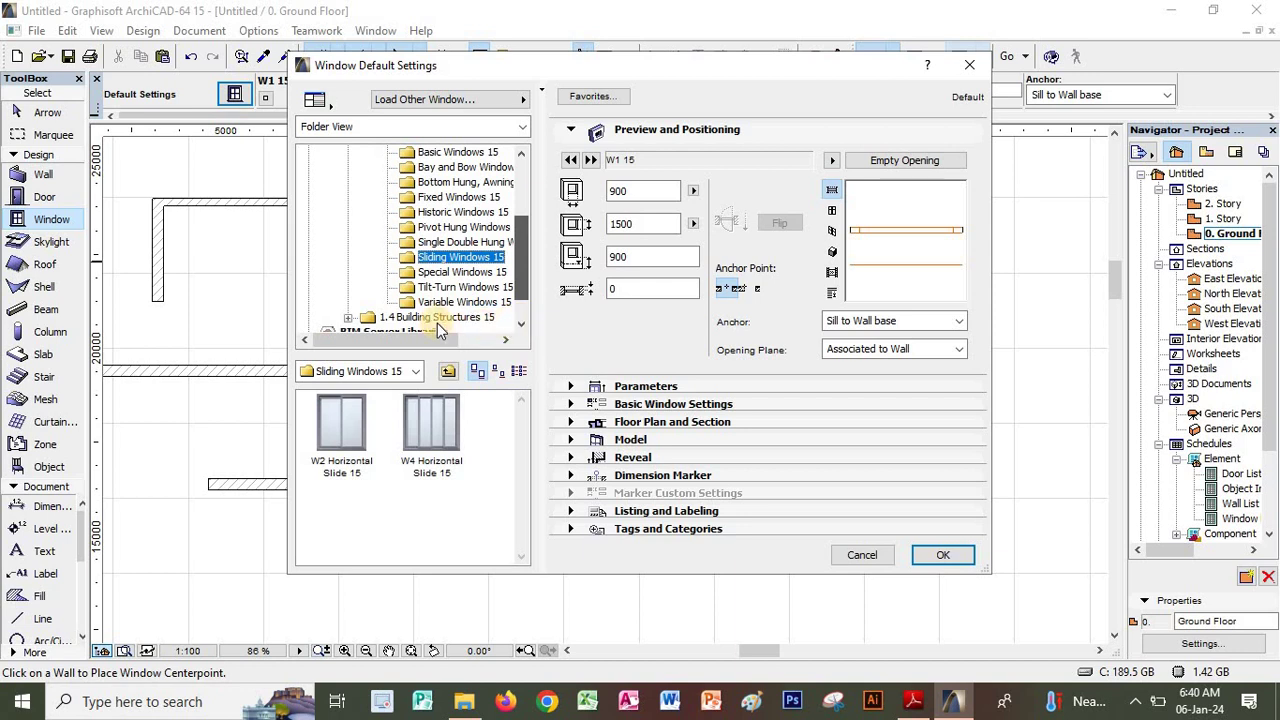
scroll(387, 320, down, 1)
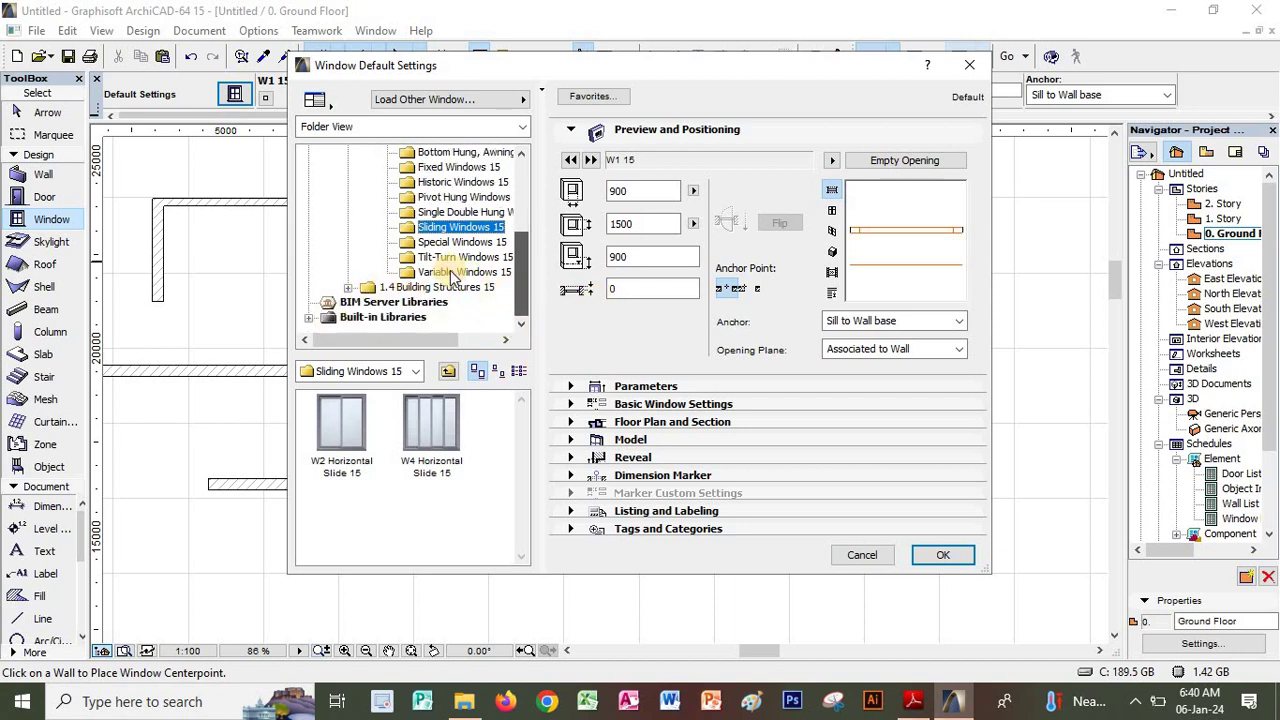
click(460, 182)
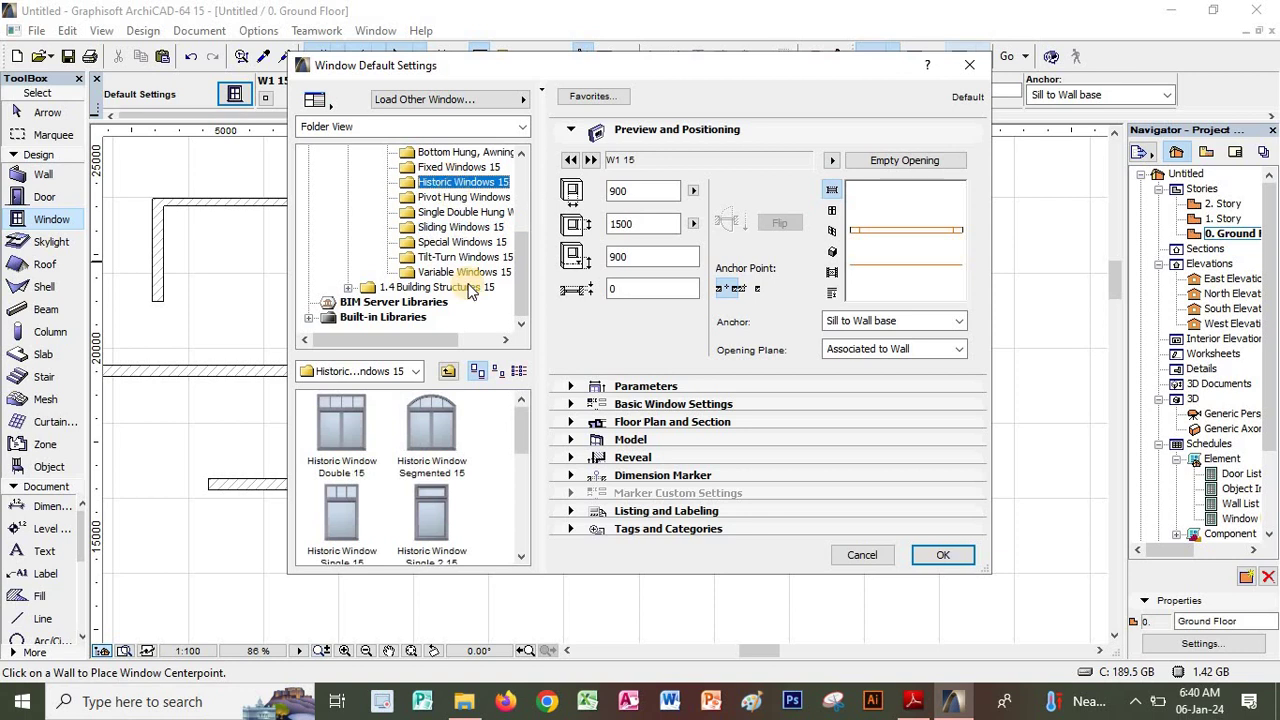
click(430, 416)
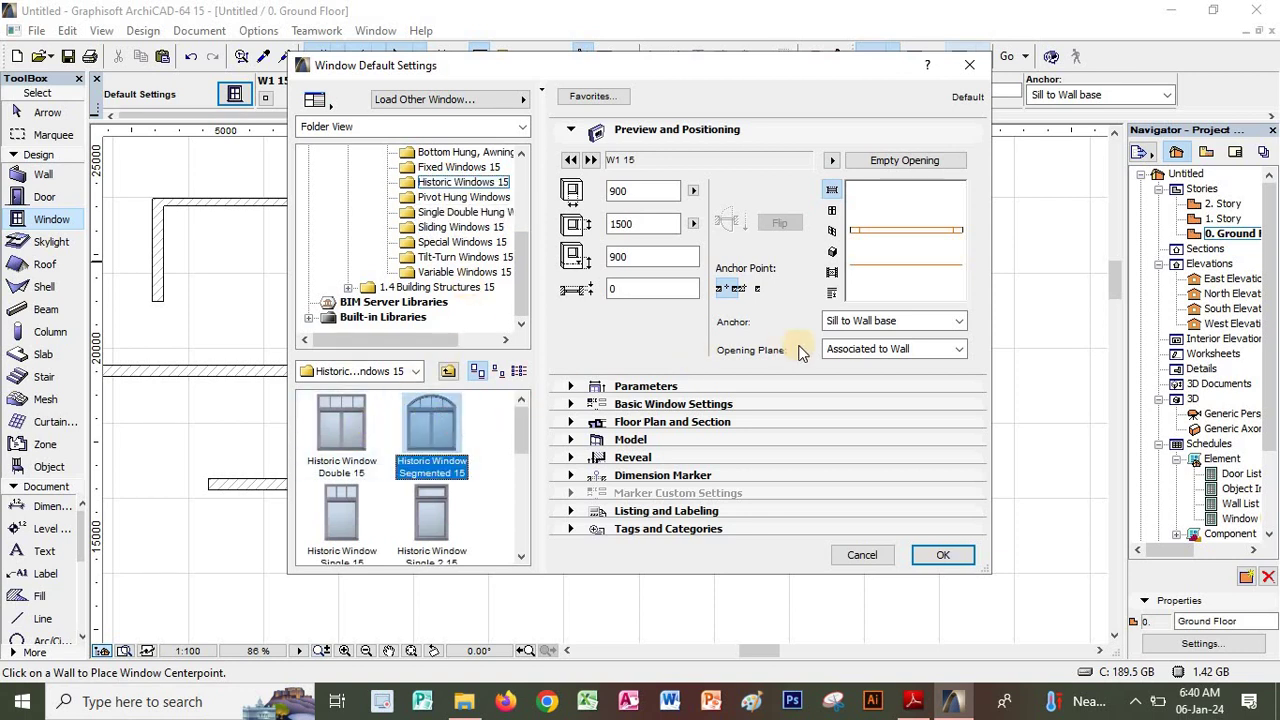
click(940, 556)
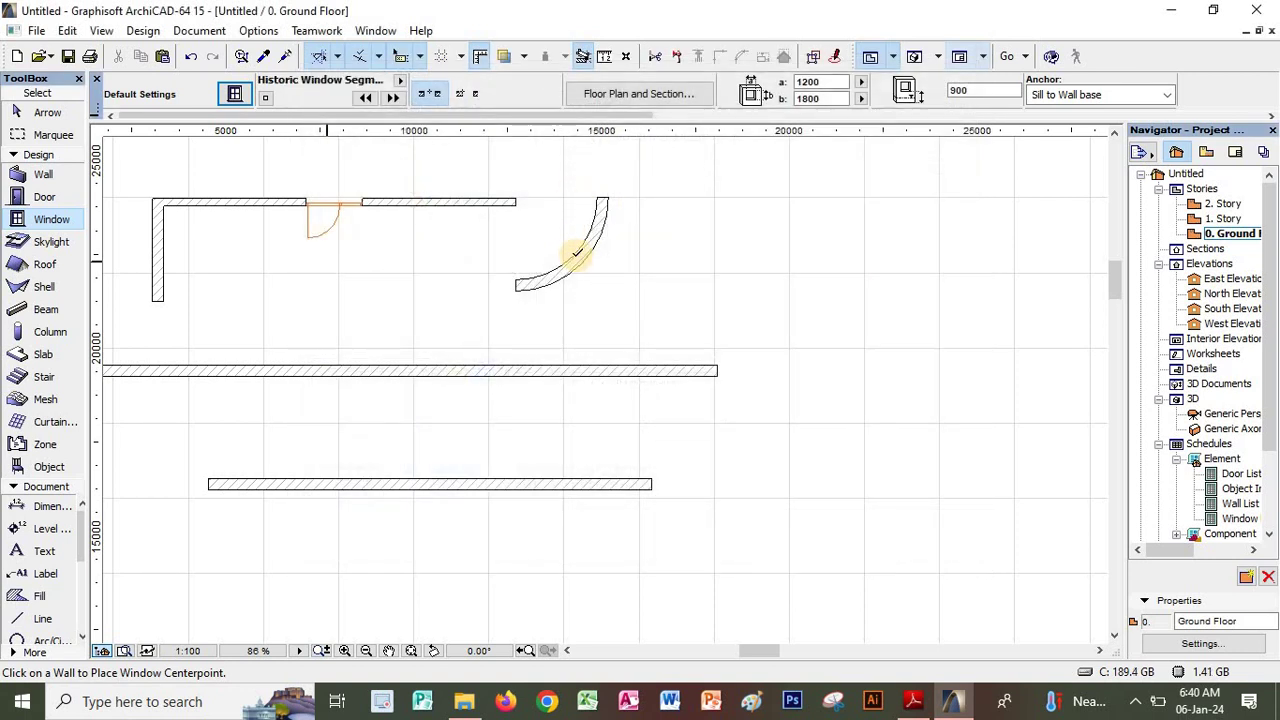
click(576, 253)
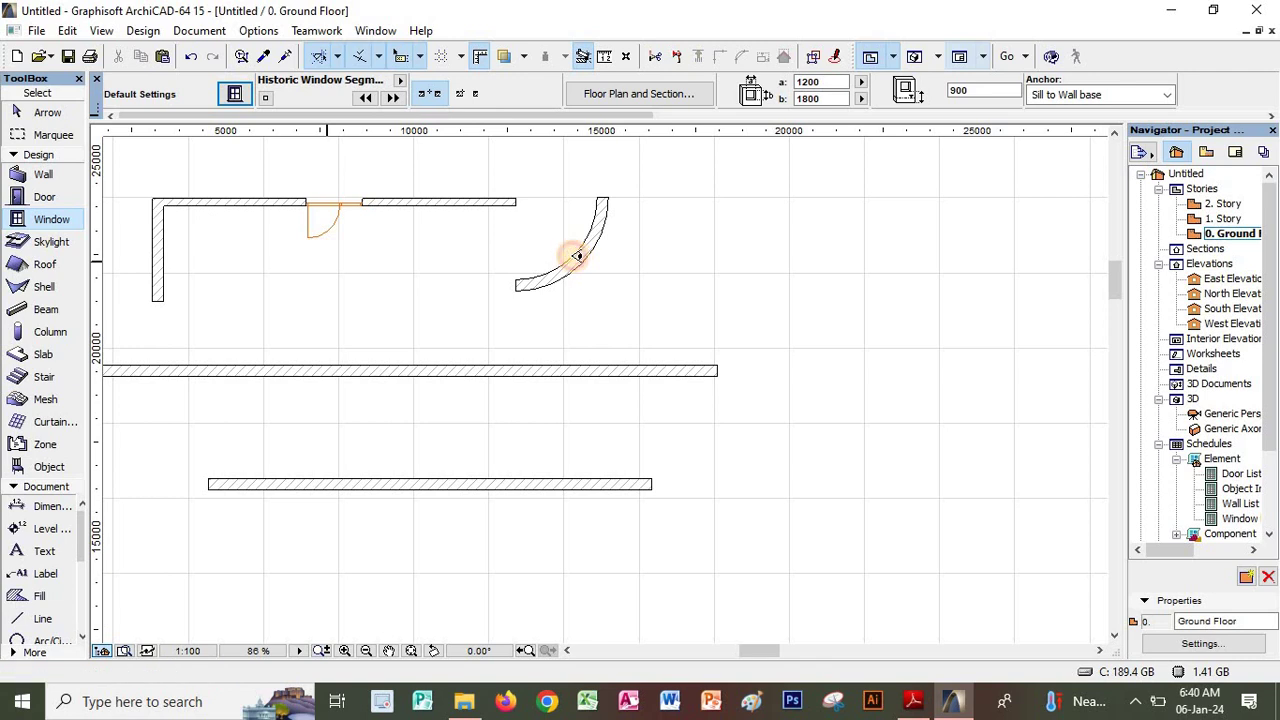
click(641, 294)
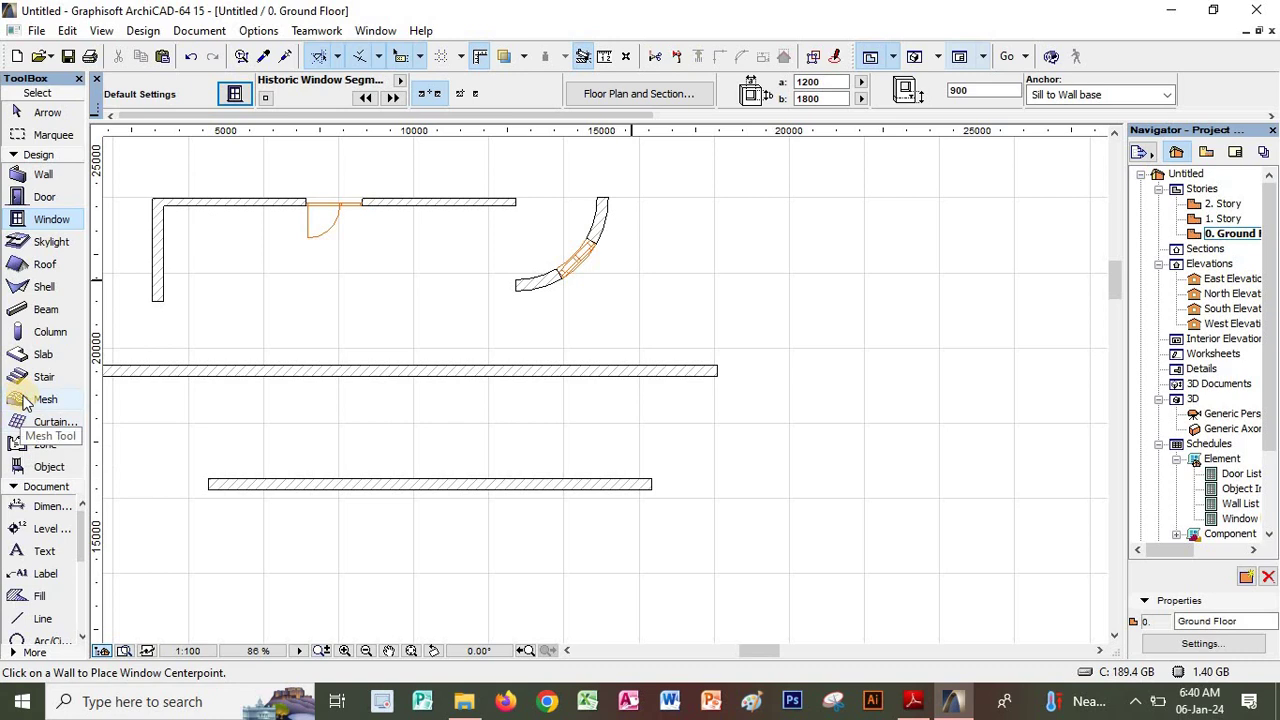
Place a Cabinet Base 2D 15 object from the Kitchen Cabinets 15 library just below the door in the uppermost wall
click(47, 467)
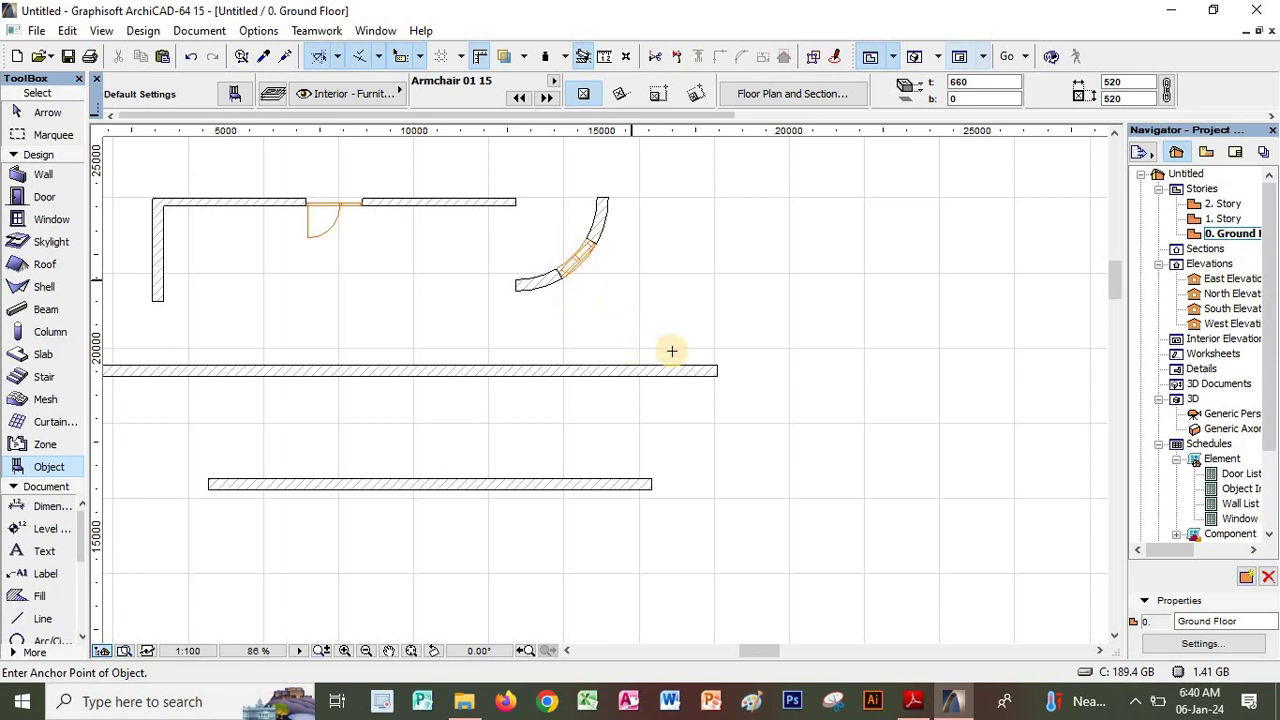
click(233, 95)
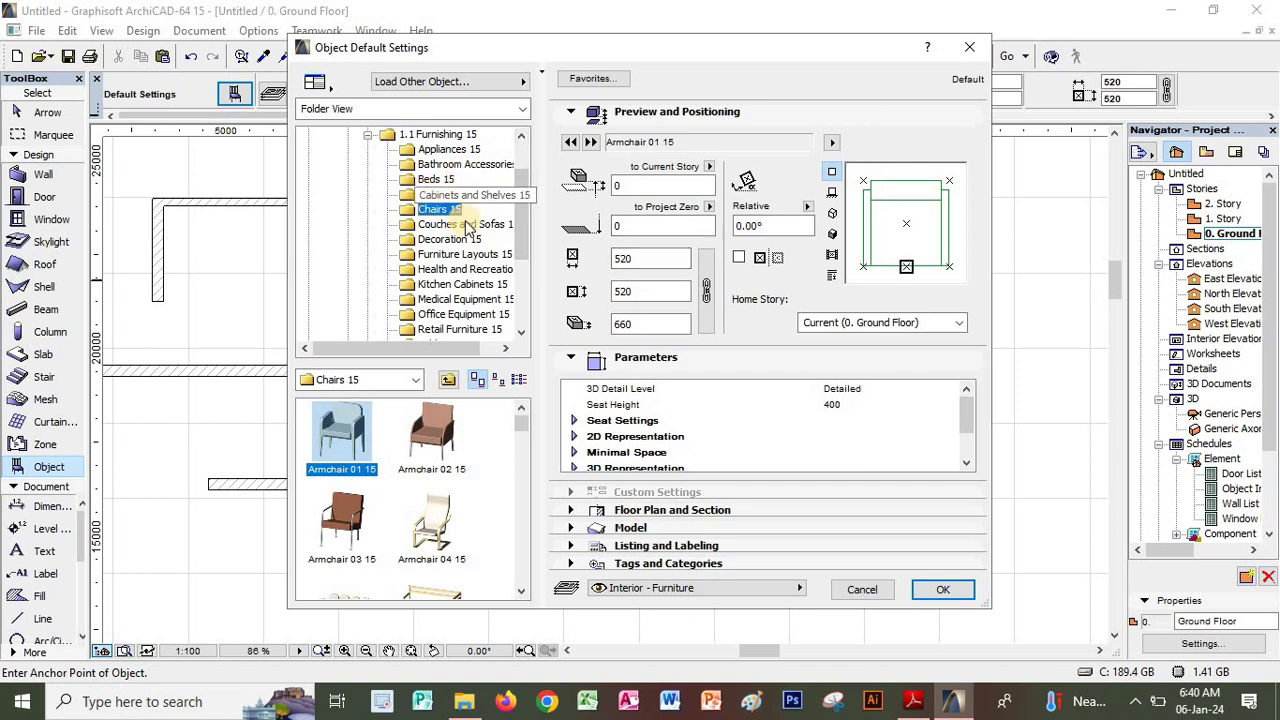
click(458, 285)
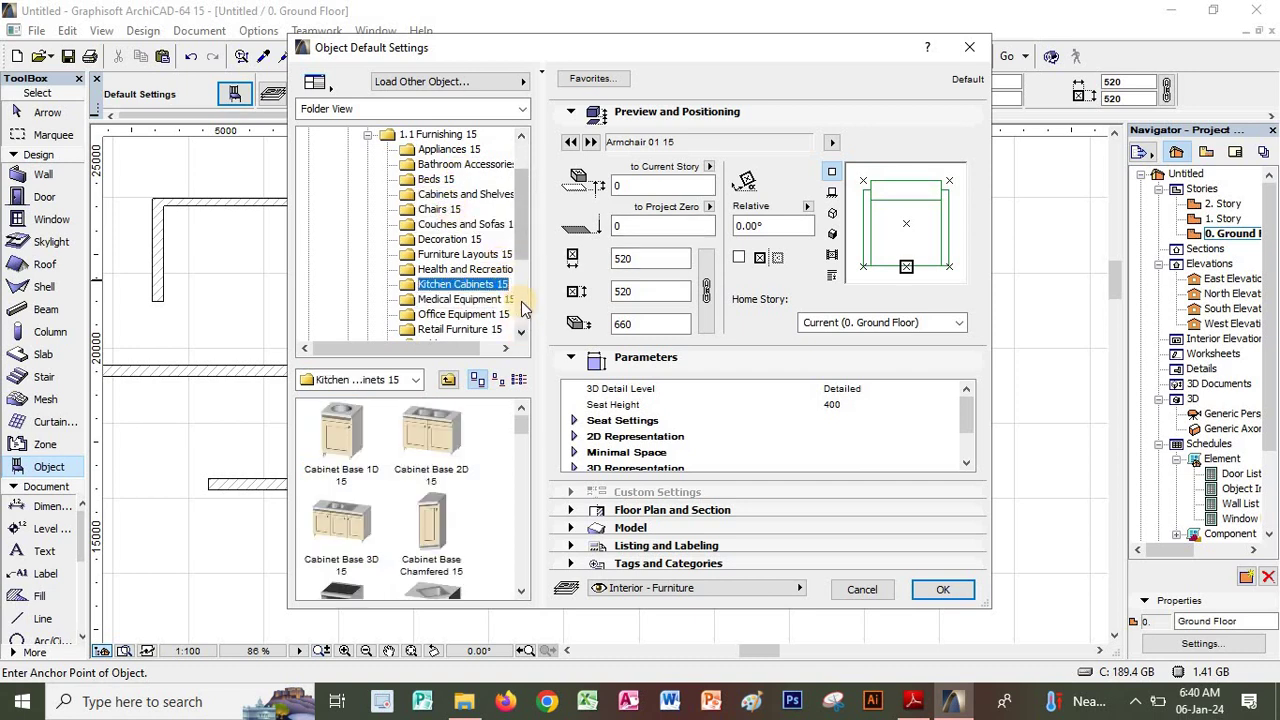
drag(522, 228, 523, 270)
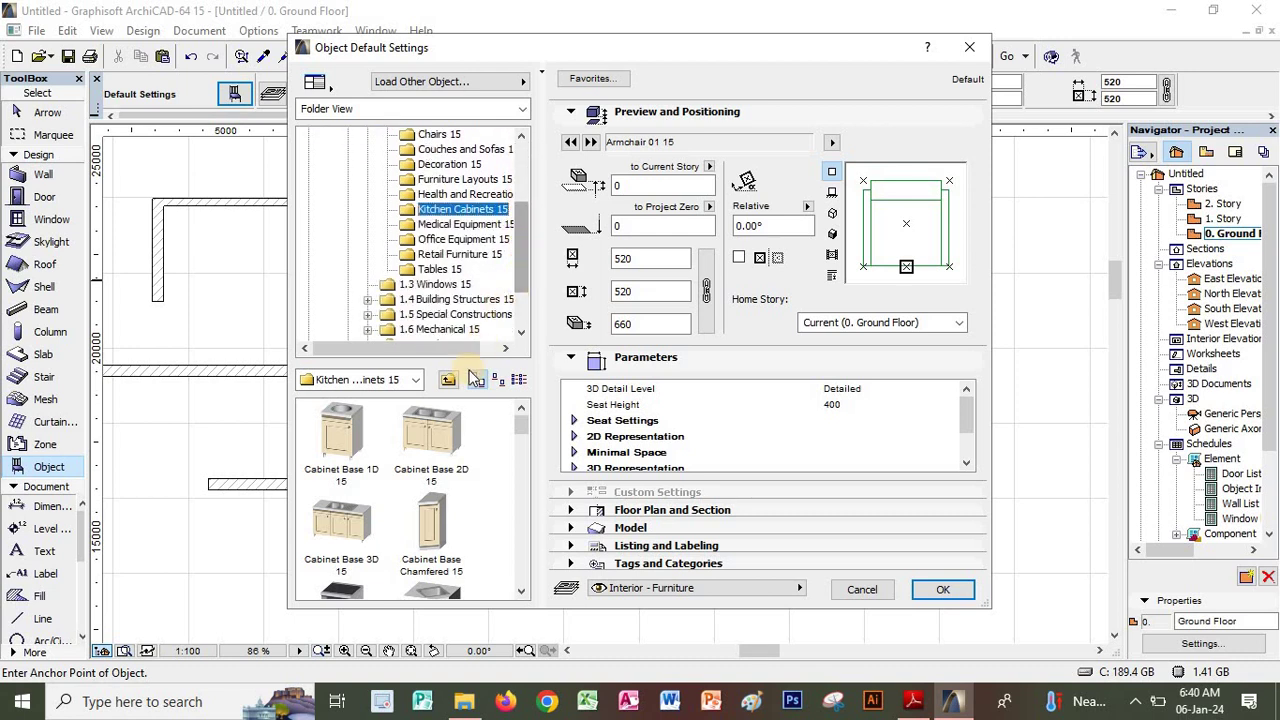
click(431, 432)
click(679, 492)
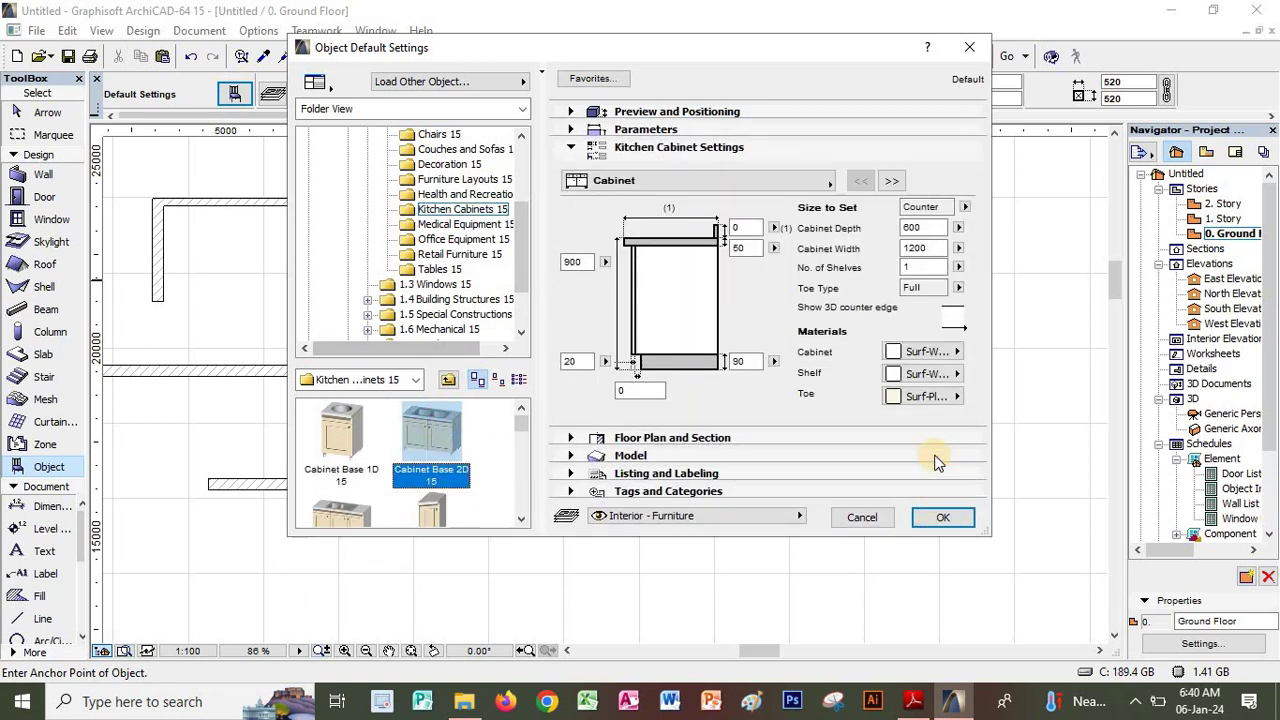
click(942, 513)
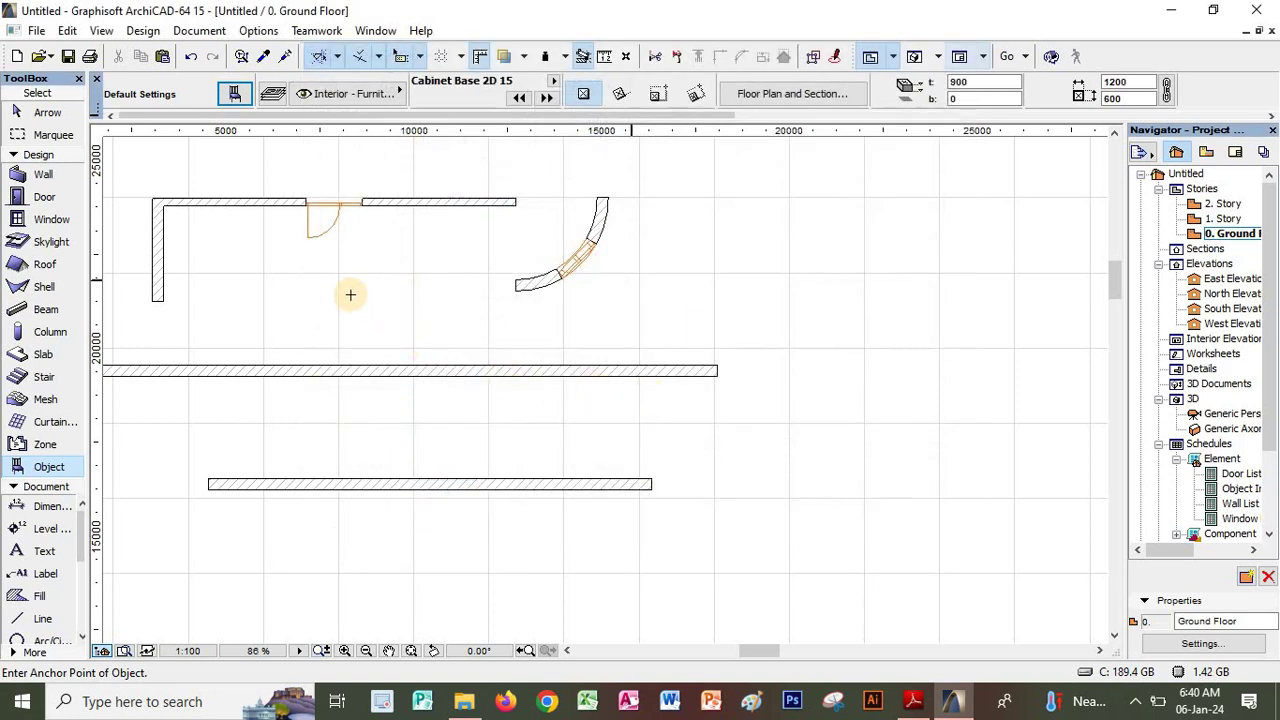
click(300, 271)
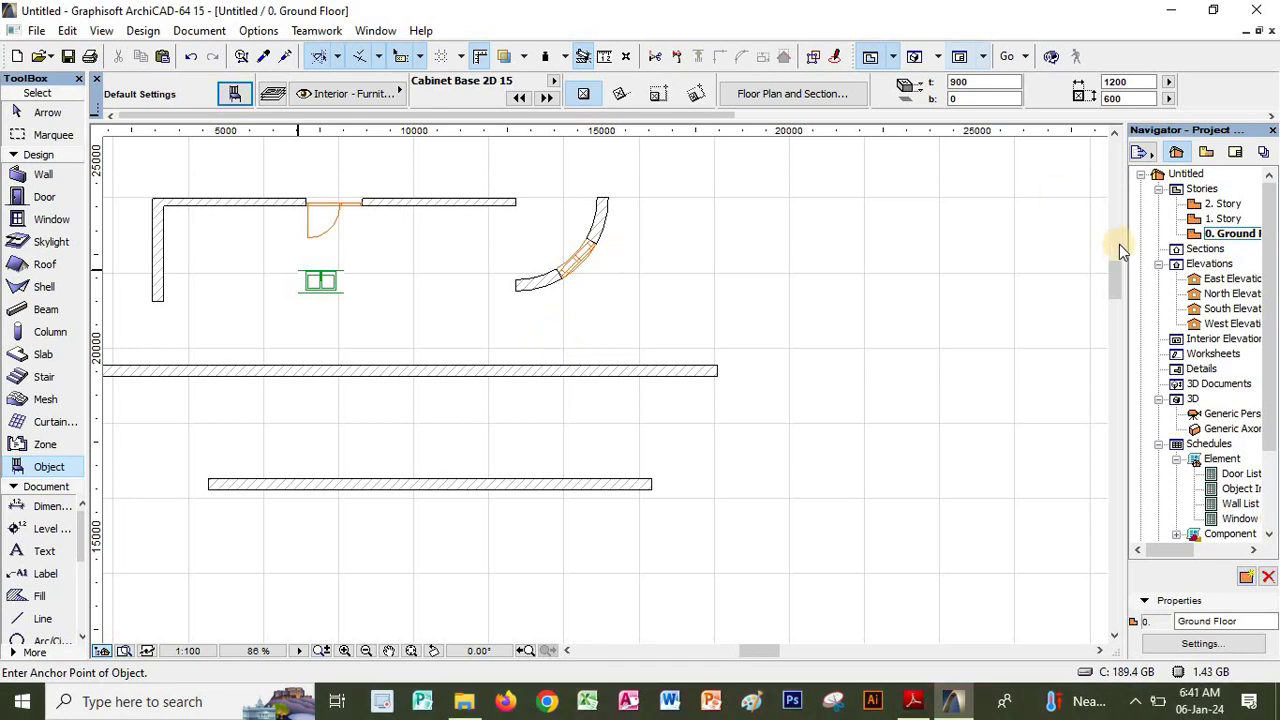
Open the Generic Perspective 3D view to examine the walls, door, window and cabinet
click(1227, 415)
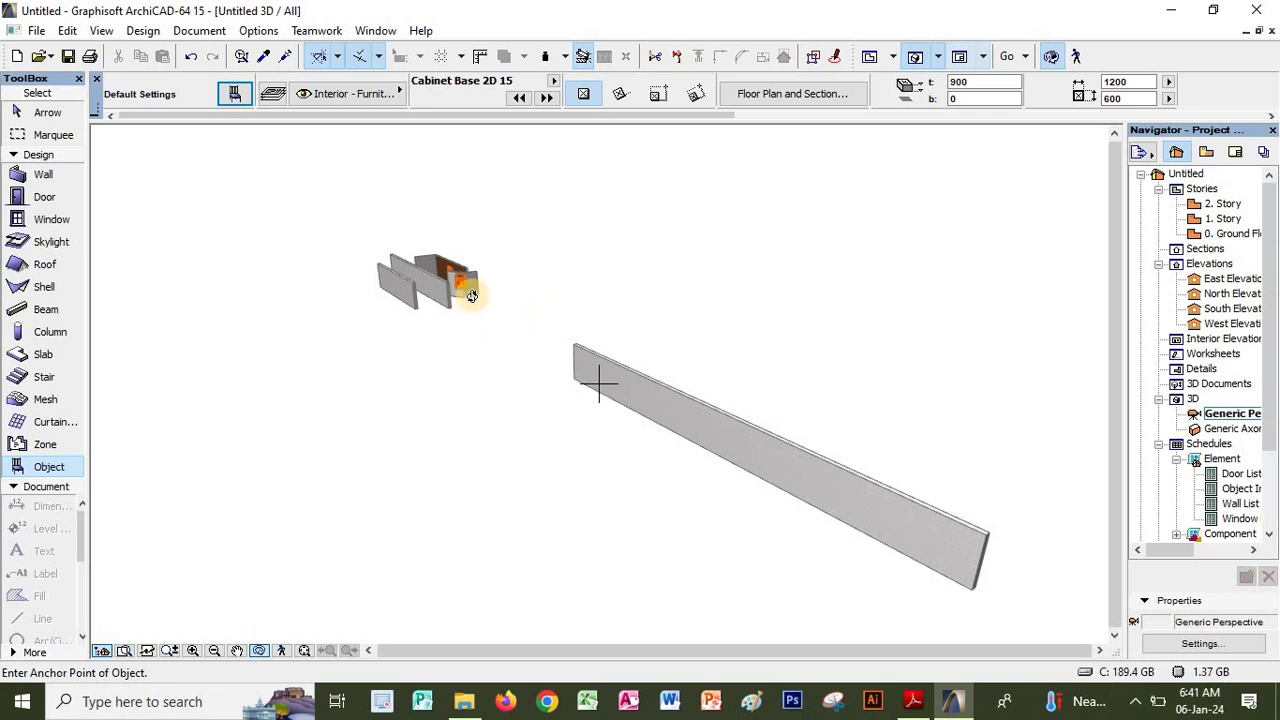
Orbit the 3D perspective to examine the walls, door, window and cabinet, and return to the ground floor plan
shift+middle_drag(471, 295, 497, 135)
shift+middle_drag(403, 299, 554, 388)
drag(554, 388, 598, 383)
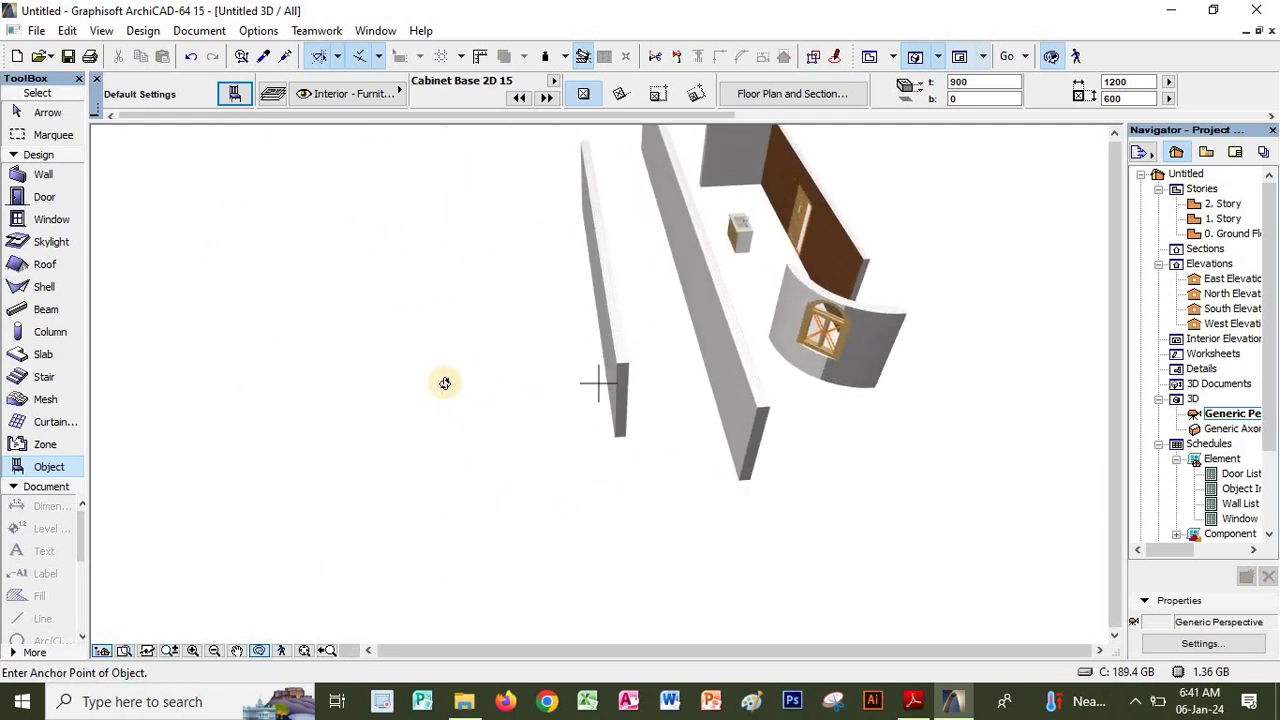
drag(543, 265, 635, 421)
scroll(838, 396, up, 5)
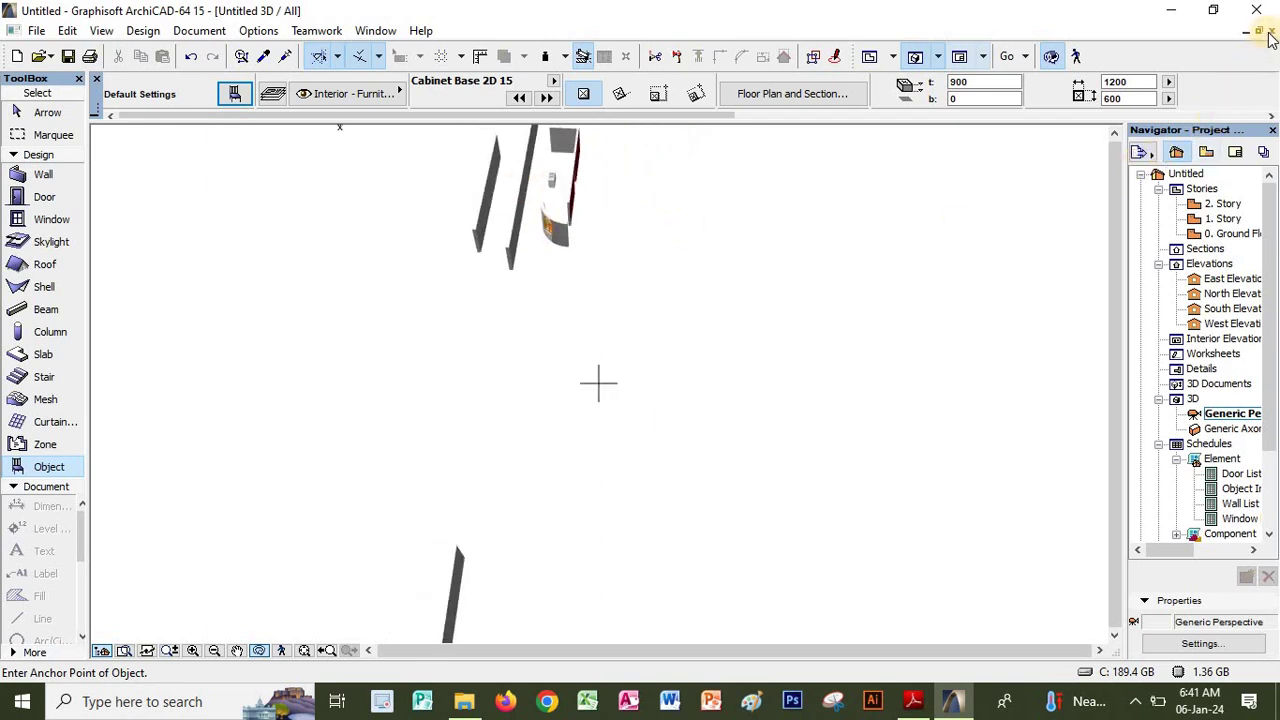
key(F2)
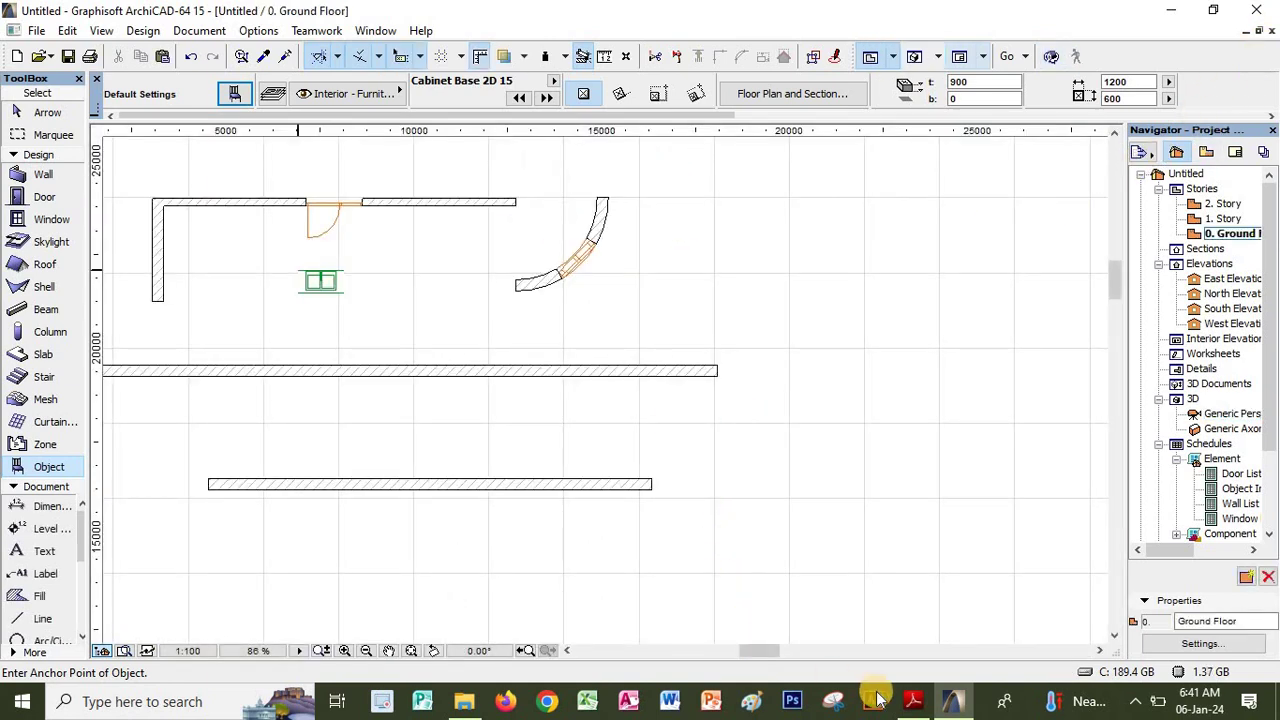
Switch to the ArchiCAD Notes PDF and read the Window Default Settings section on page 28
click(910, 700)
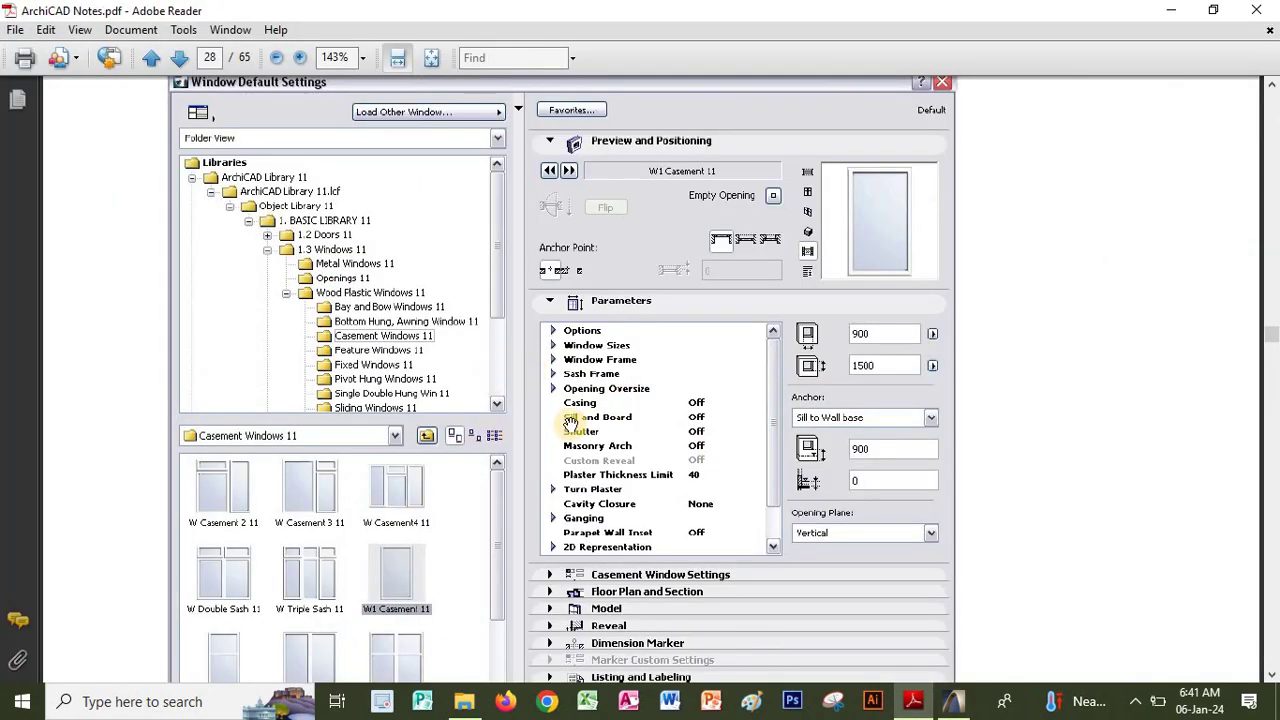
scroll(590, 420, down, 3)
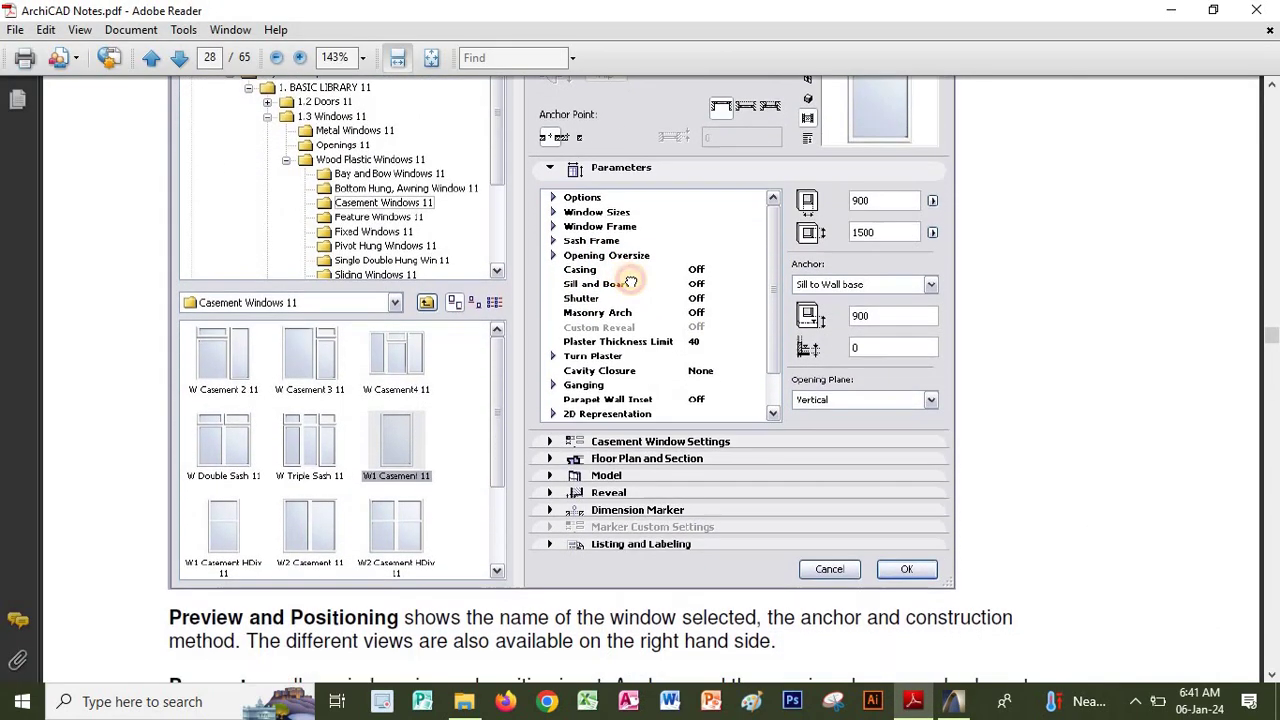
scroll(654, 245, down, 2)
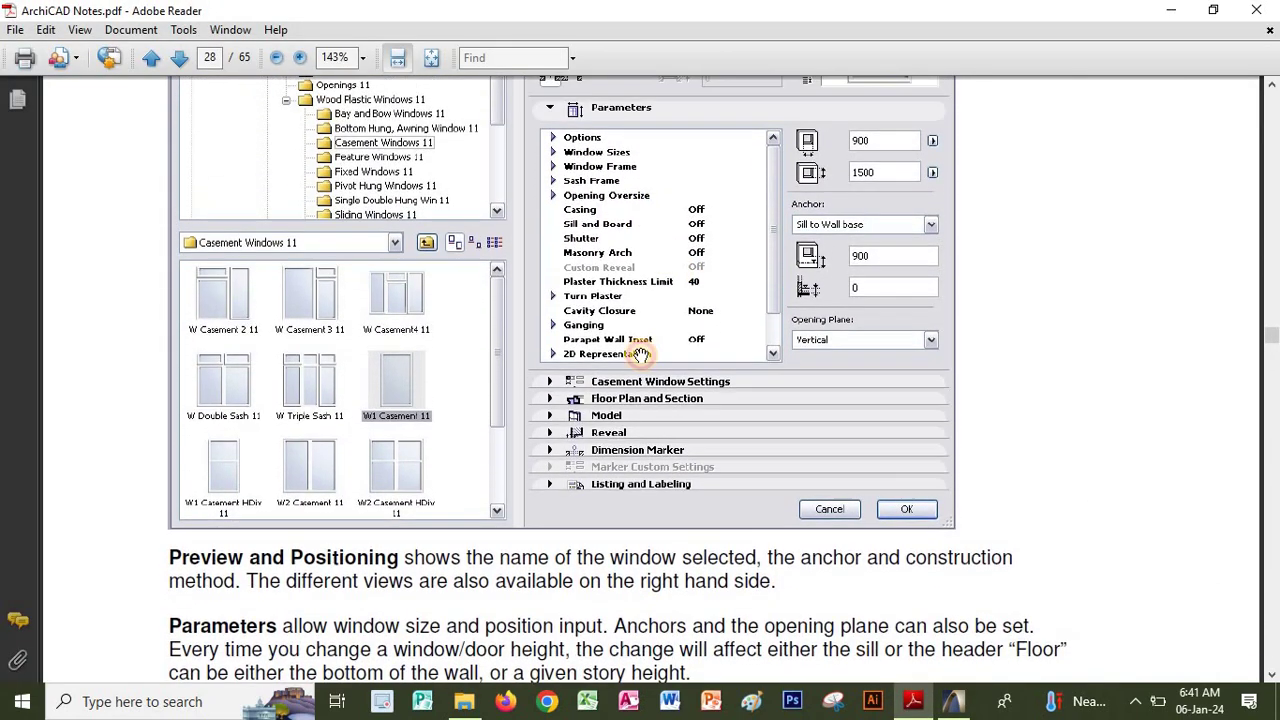
Back in ArchiCAD, place a Stair L-Shape 15 and move it below the uppermost wall, between the cabinet and the curved wall
click(950, 700)
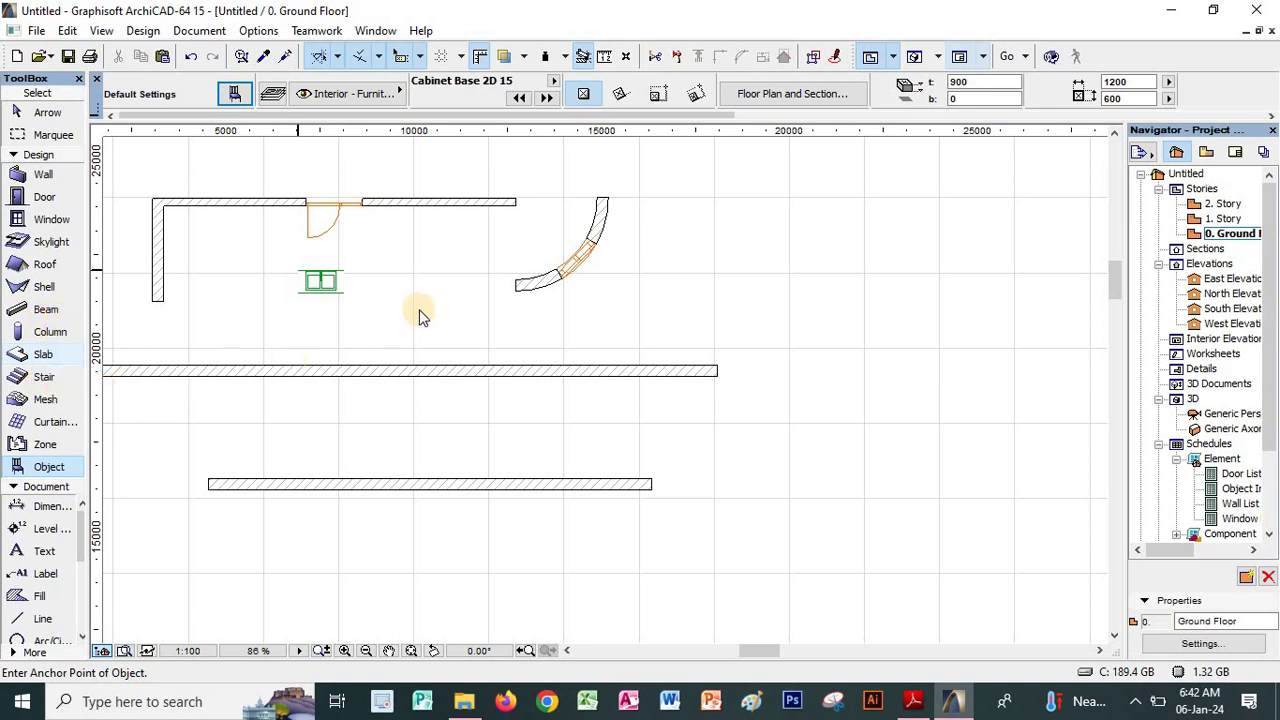
click(464, 241)
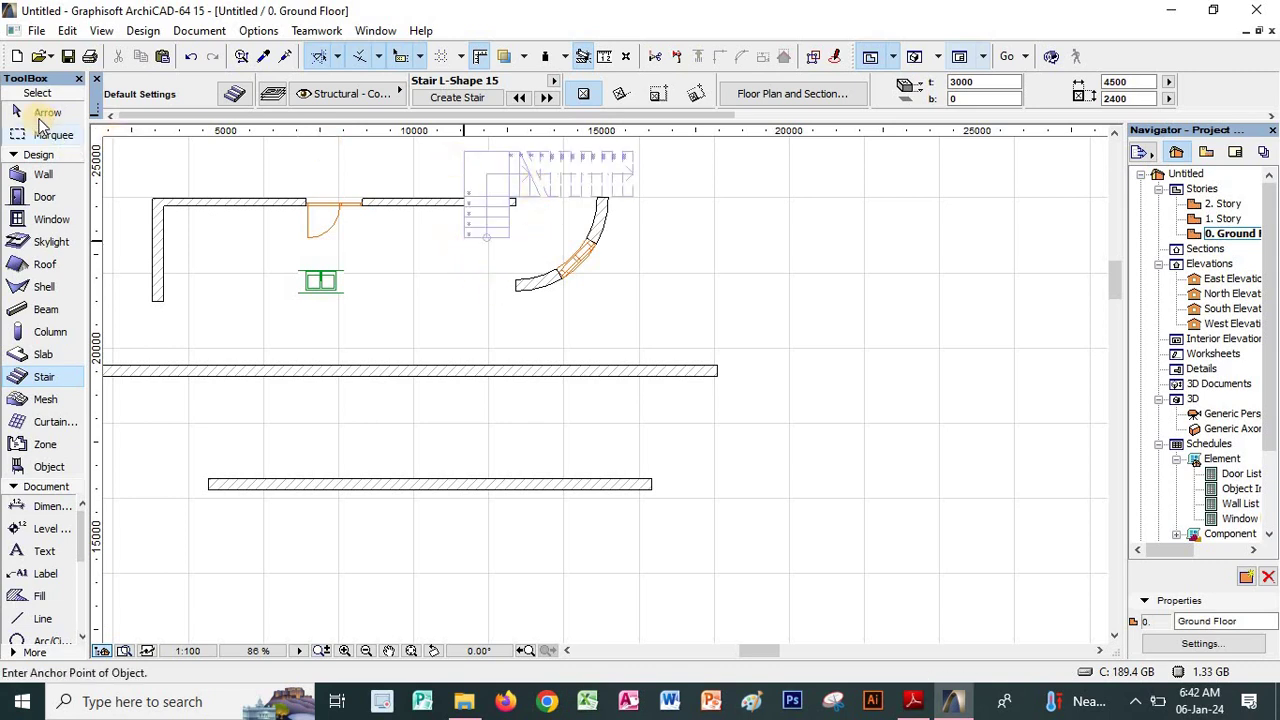
click(40, 117)
drag(530, 196, 447, 296)
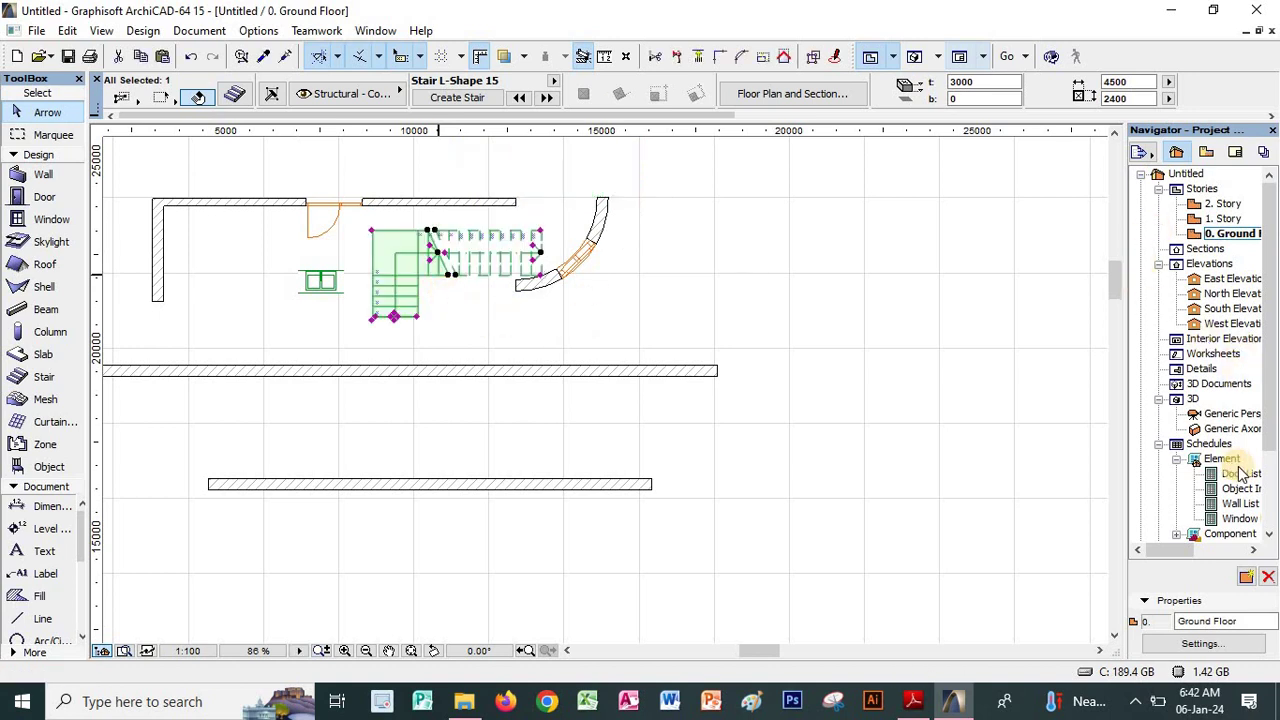
Open the Generic Perspective view to examine the L-shaped stair among the walls, and return to the ground floor plan
double_click(1218, 414)
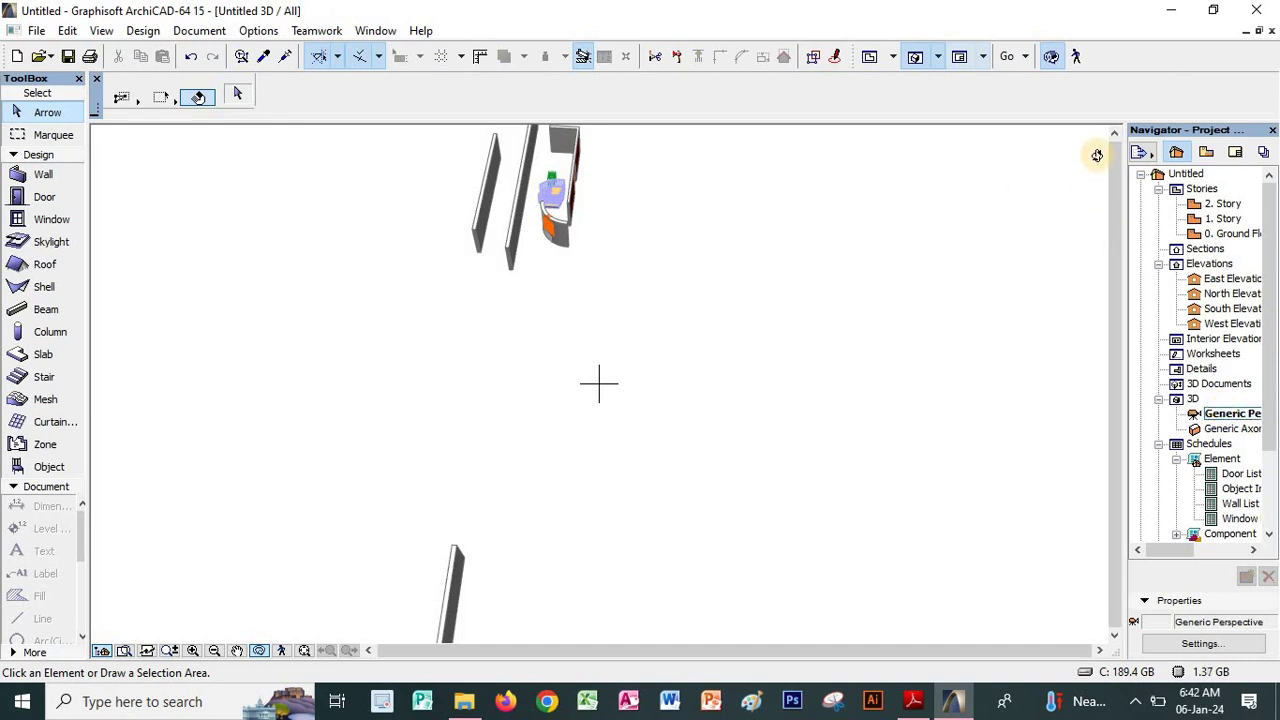
drag(583, 206, 274, 362)
drag(227, 258, 318, 440)
scroll(318, 440, up, 5)
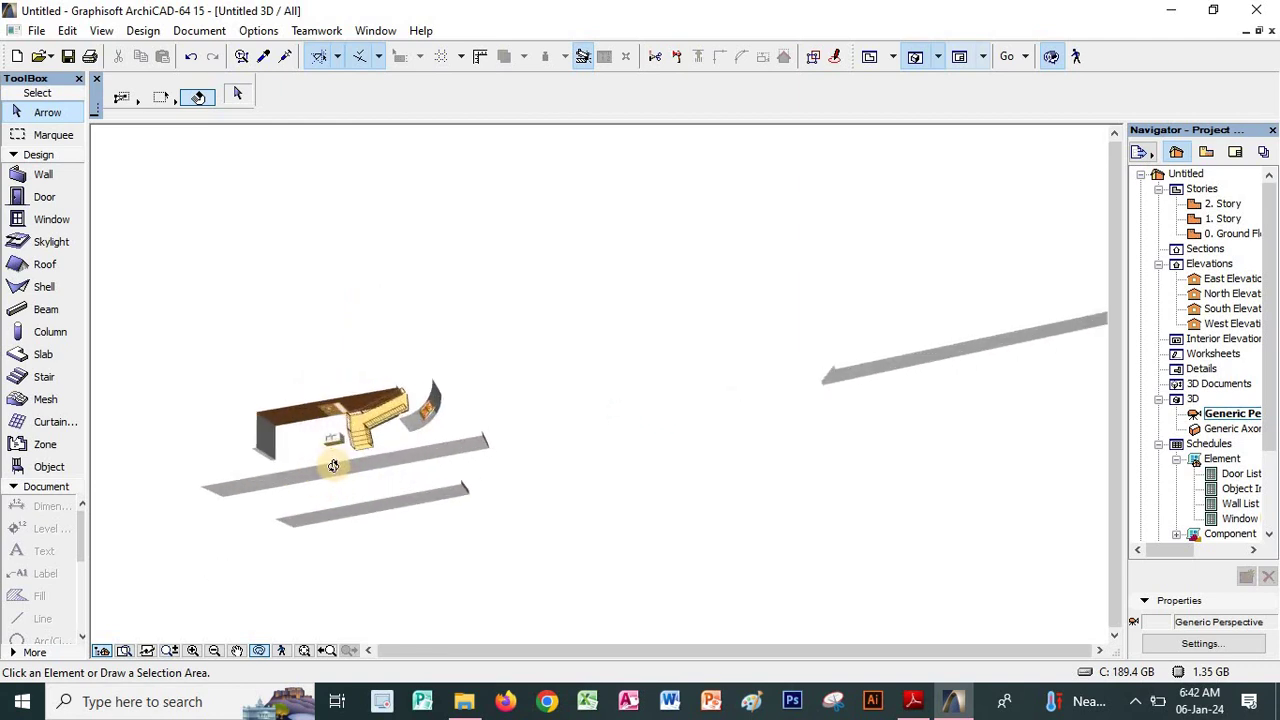
drag(343, 456, 416, 402)
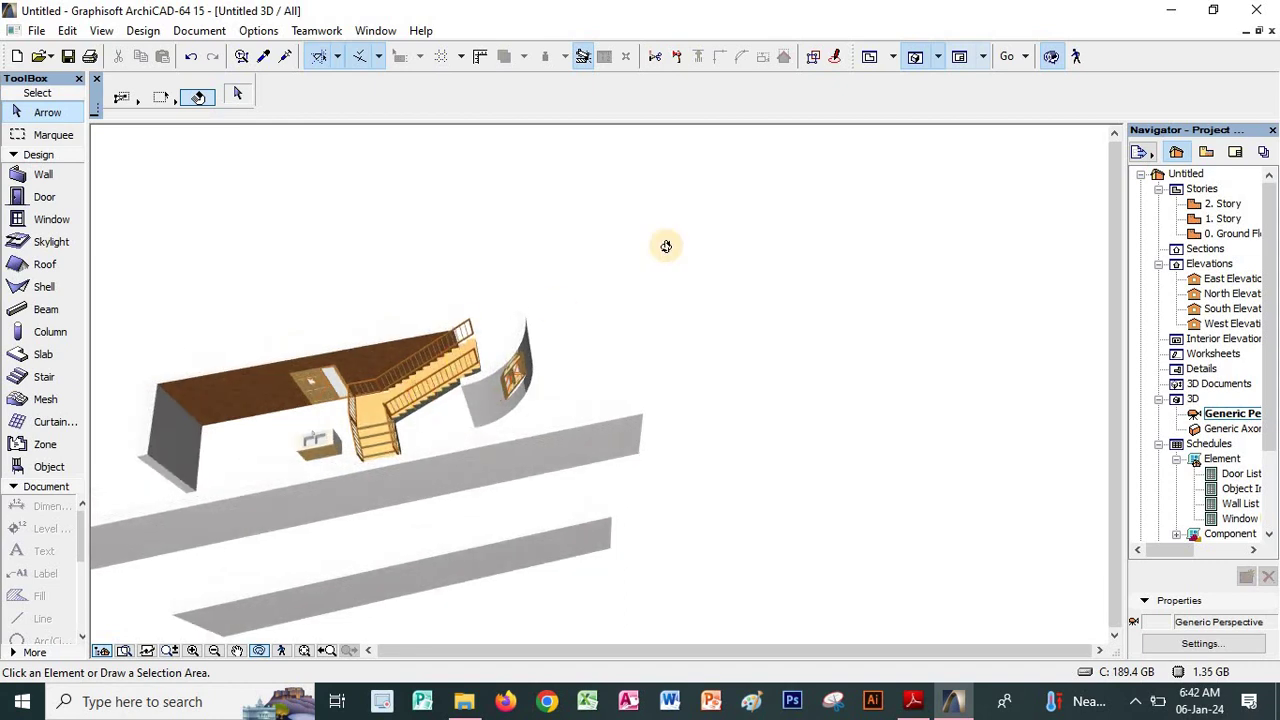
click(1271, 33)
click(755, 613)
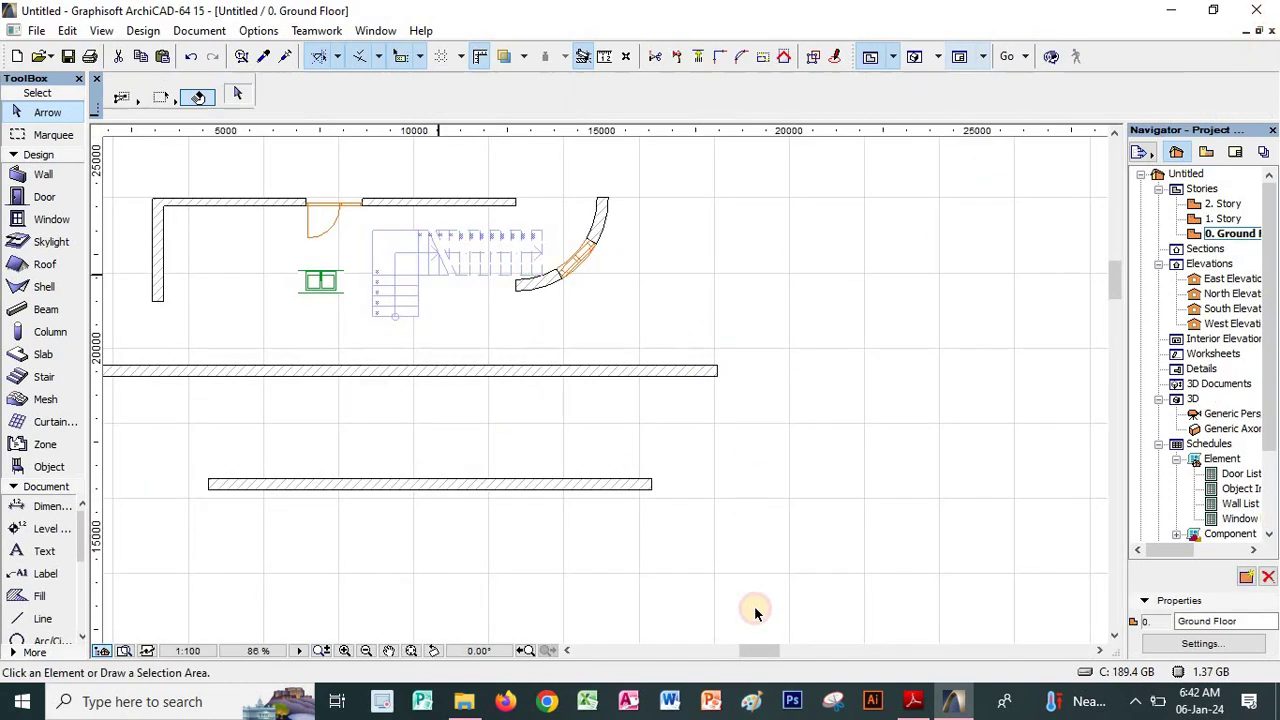
Switch to the ArchiCAD Notes PDF and read the Preview and Positioning and Parameters explanations for windows
click(922, 699)
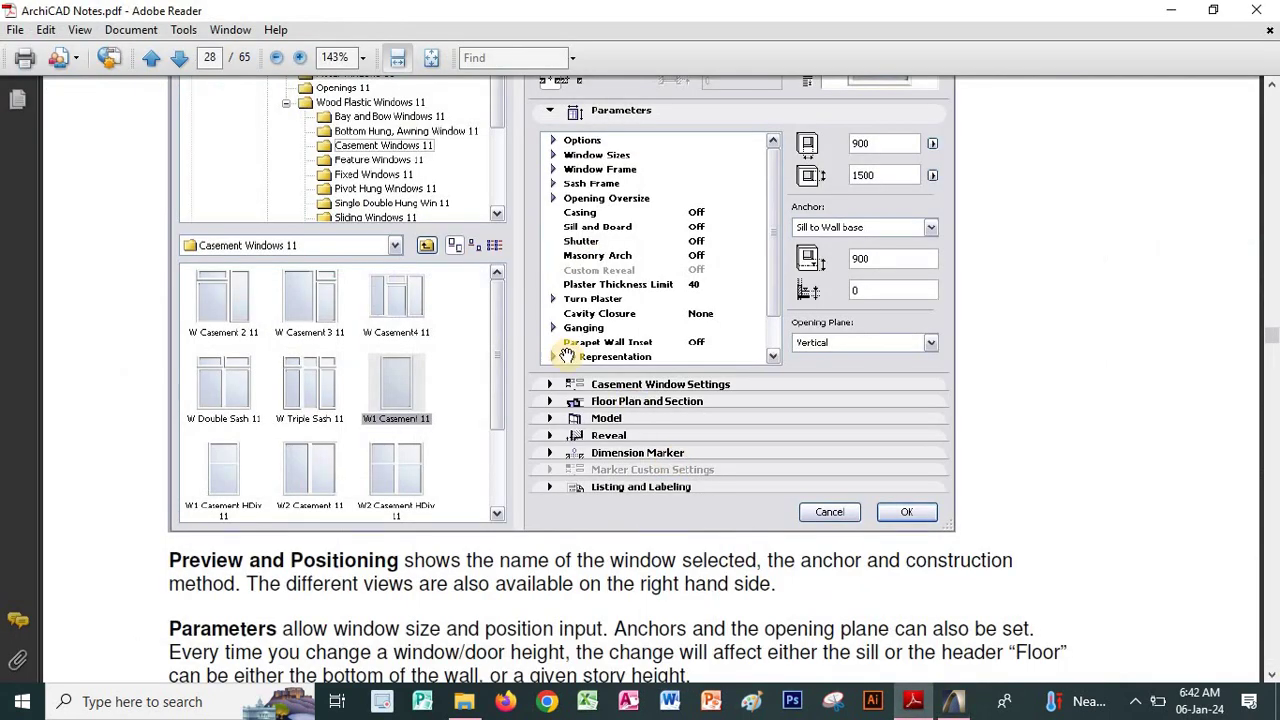
scroll(581, 527, down, 5)
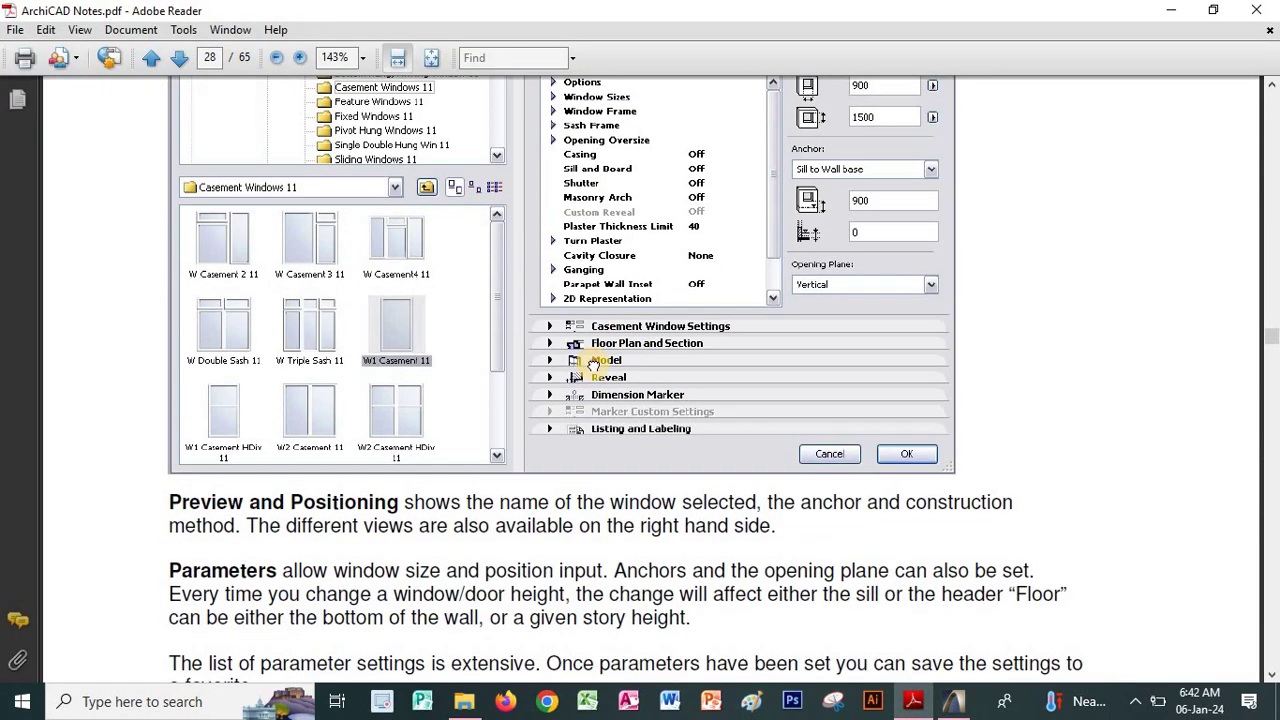
scroll(666, 345, down, 3)
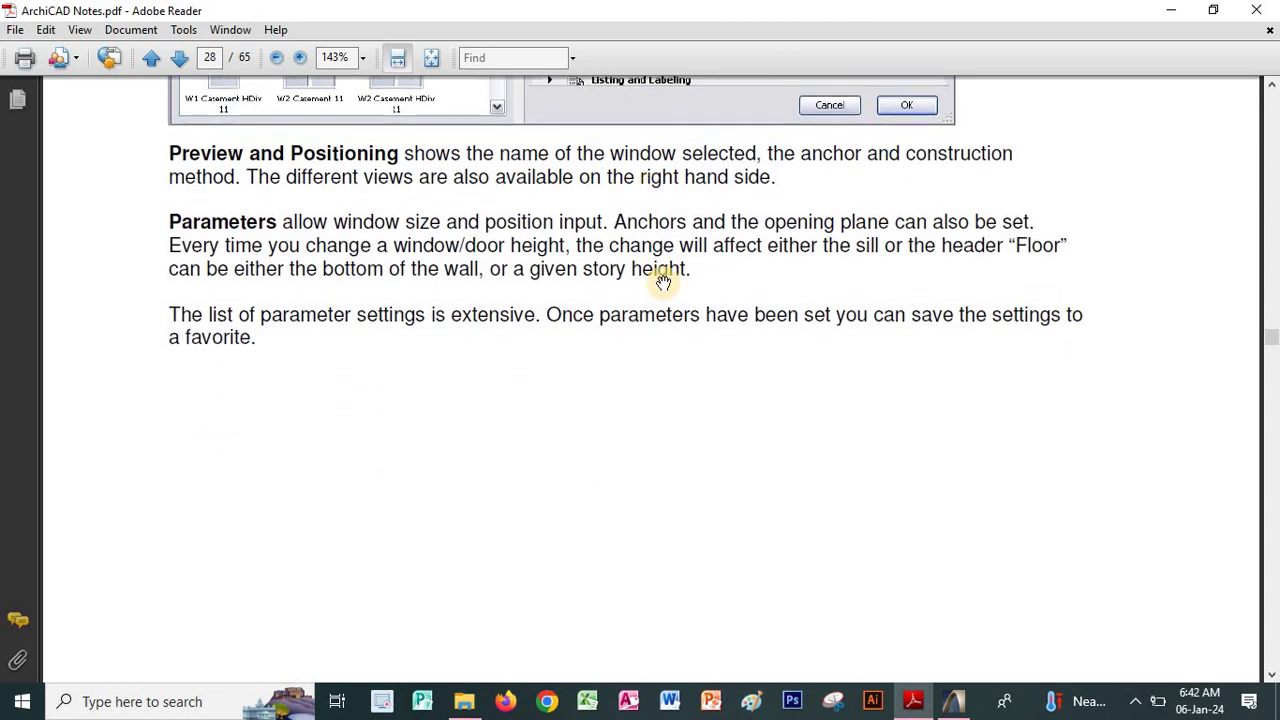
drag(739, 327, 727, 213)
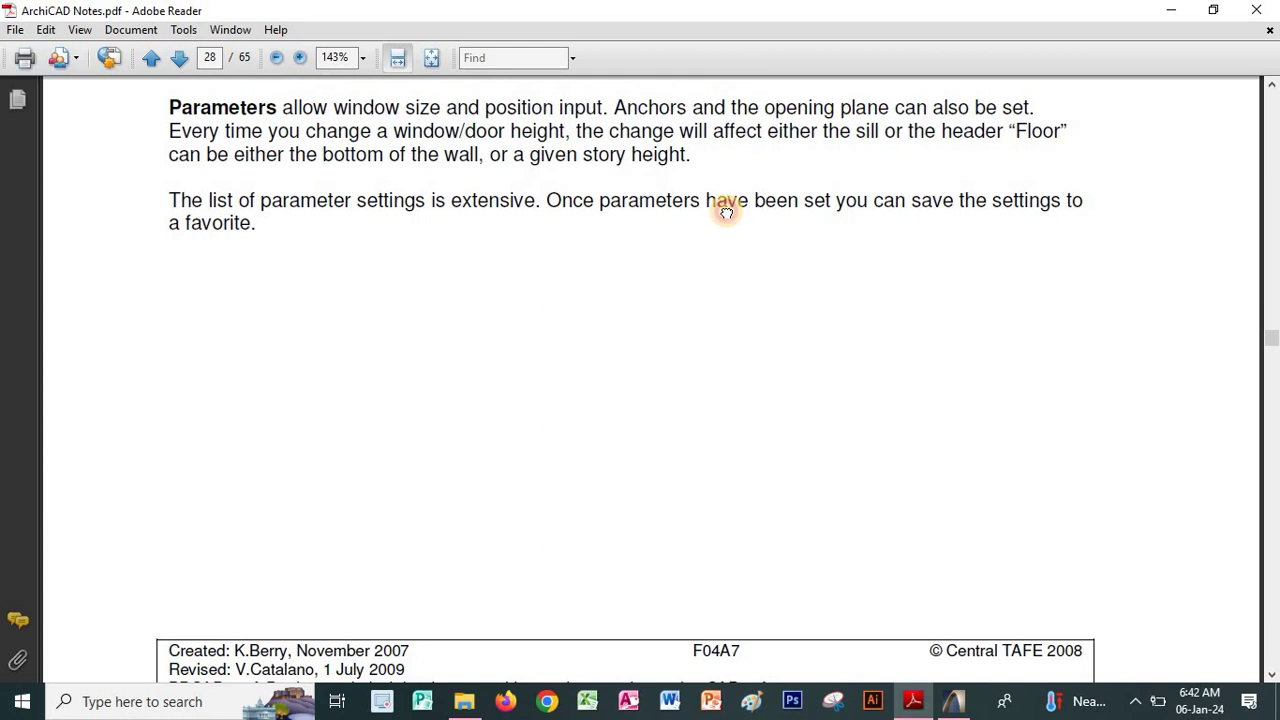
drag(727, 213, 724, 260)
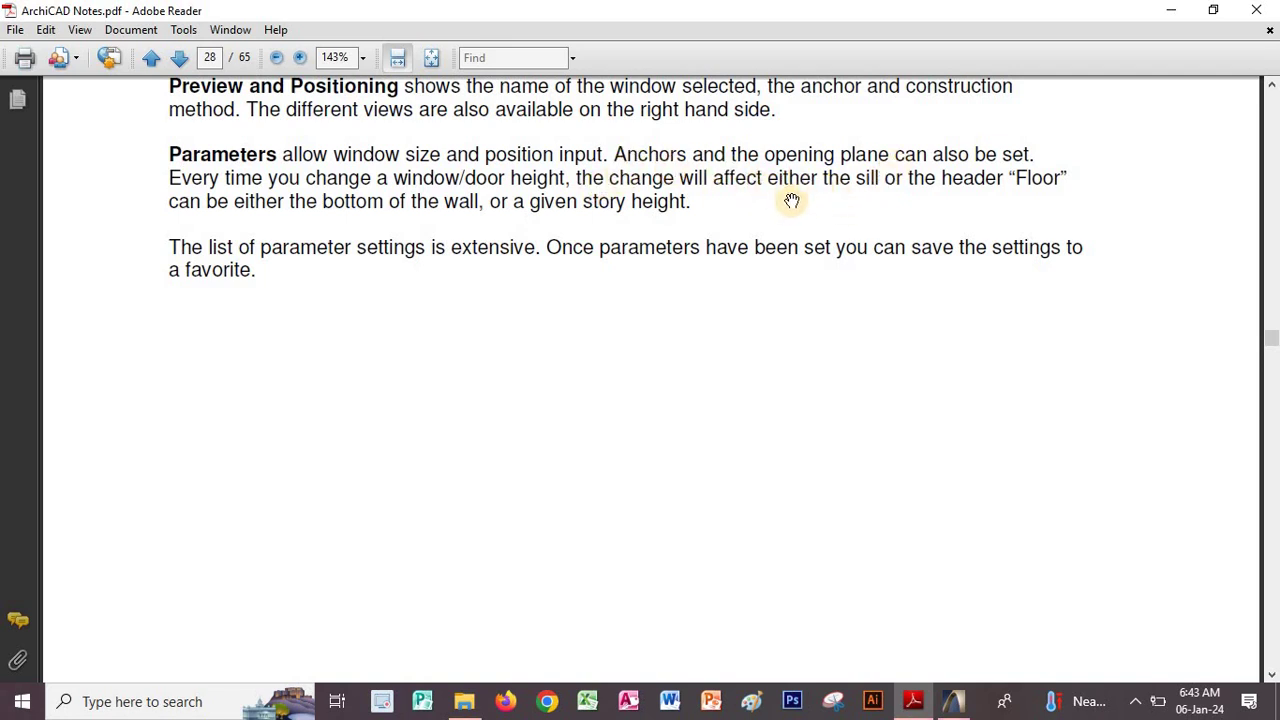
scroll(857, 212, down, 8)
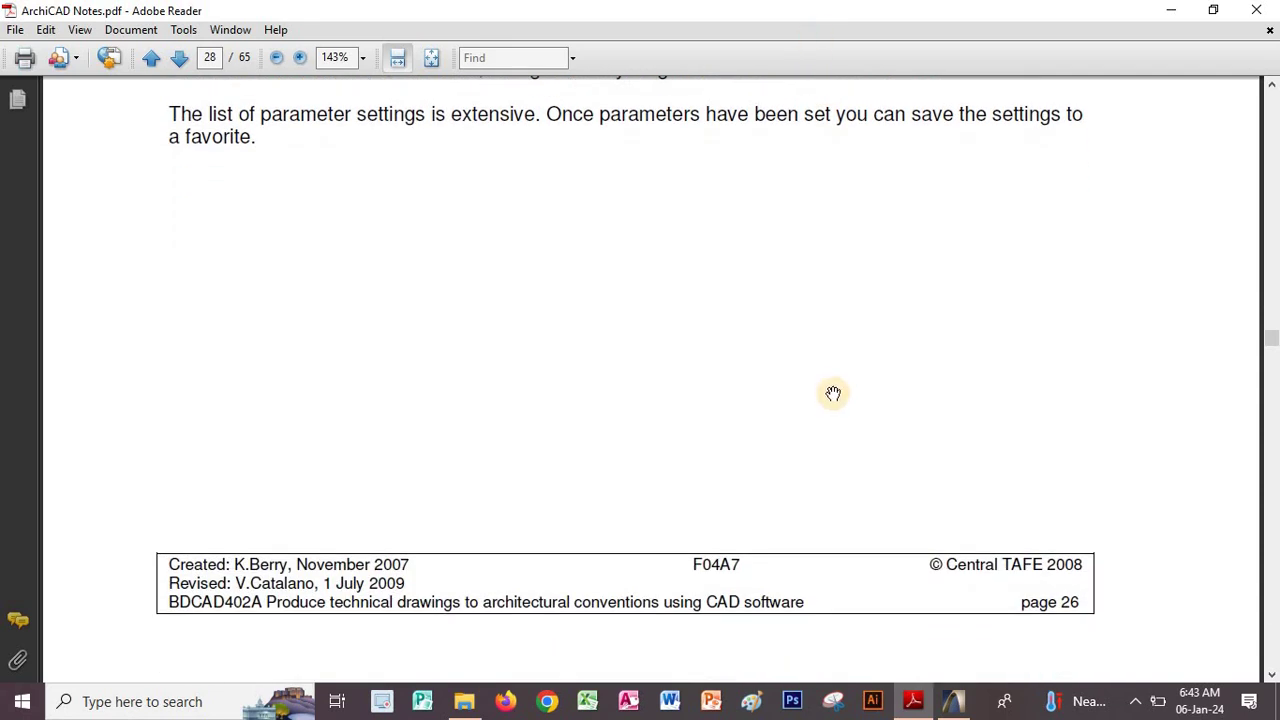
Read the notes on Placing Doors or Windows, including precise positioning and the practice drawing on page 29
scroll(789, 413, down, 10)
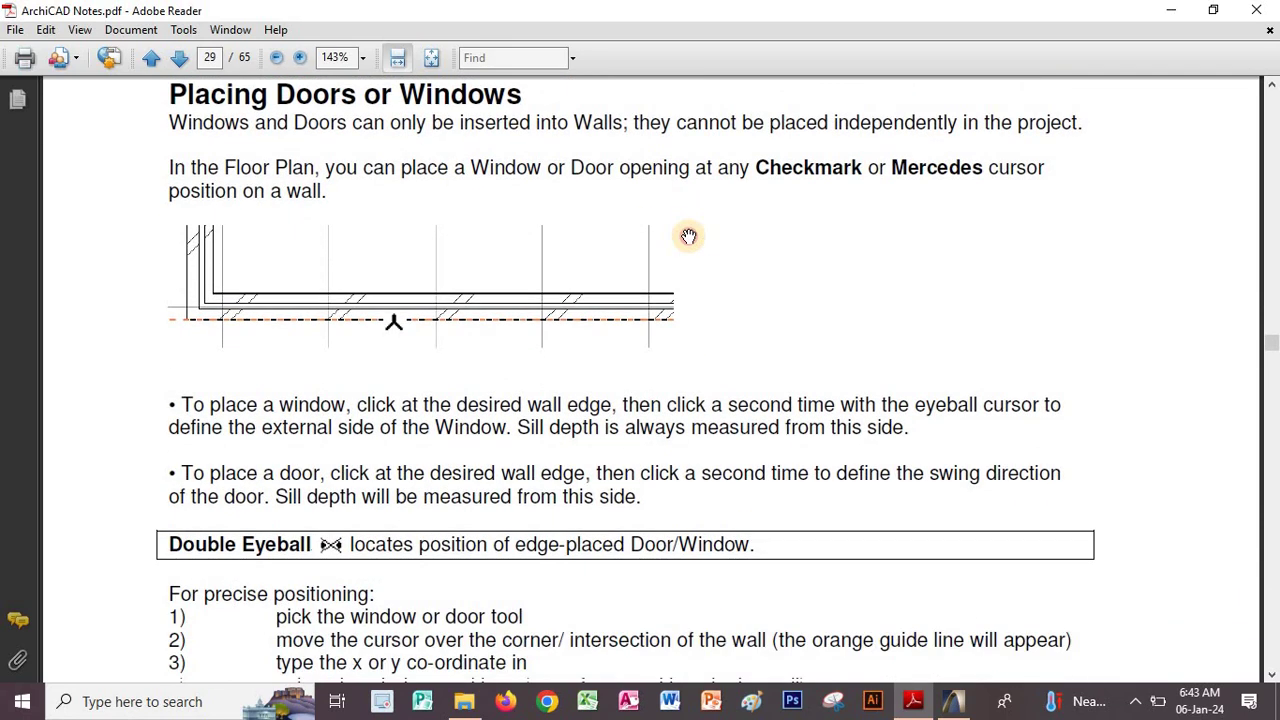
scroll(678, 389, up, 2)
scroll(680, 309, down, 4)
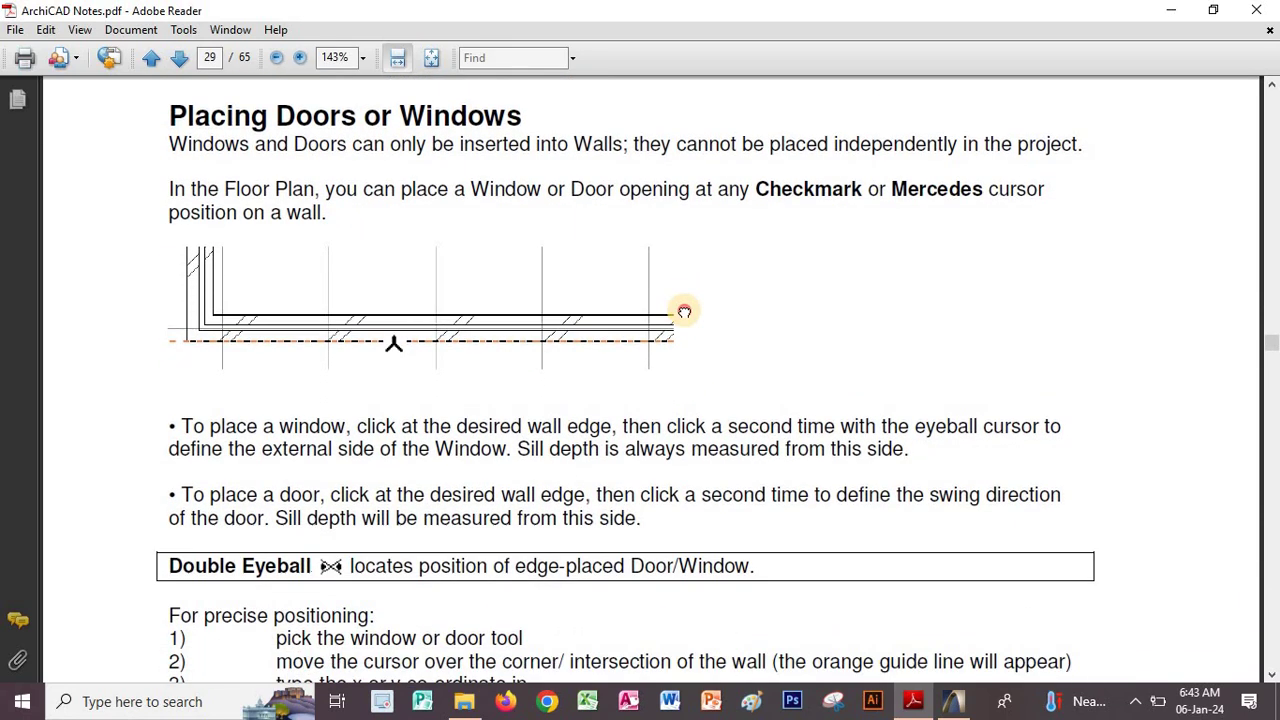
scroll(686, 263, down, 12)
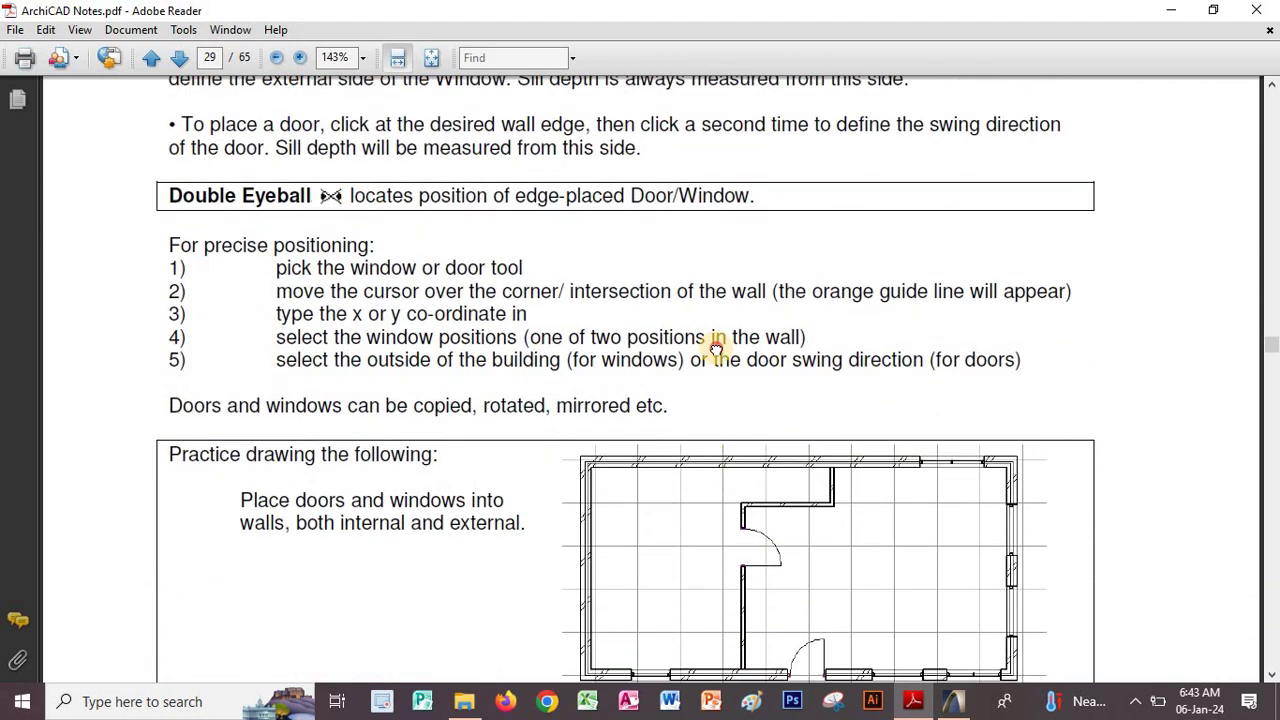
scroll(744, 322, down, 13)
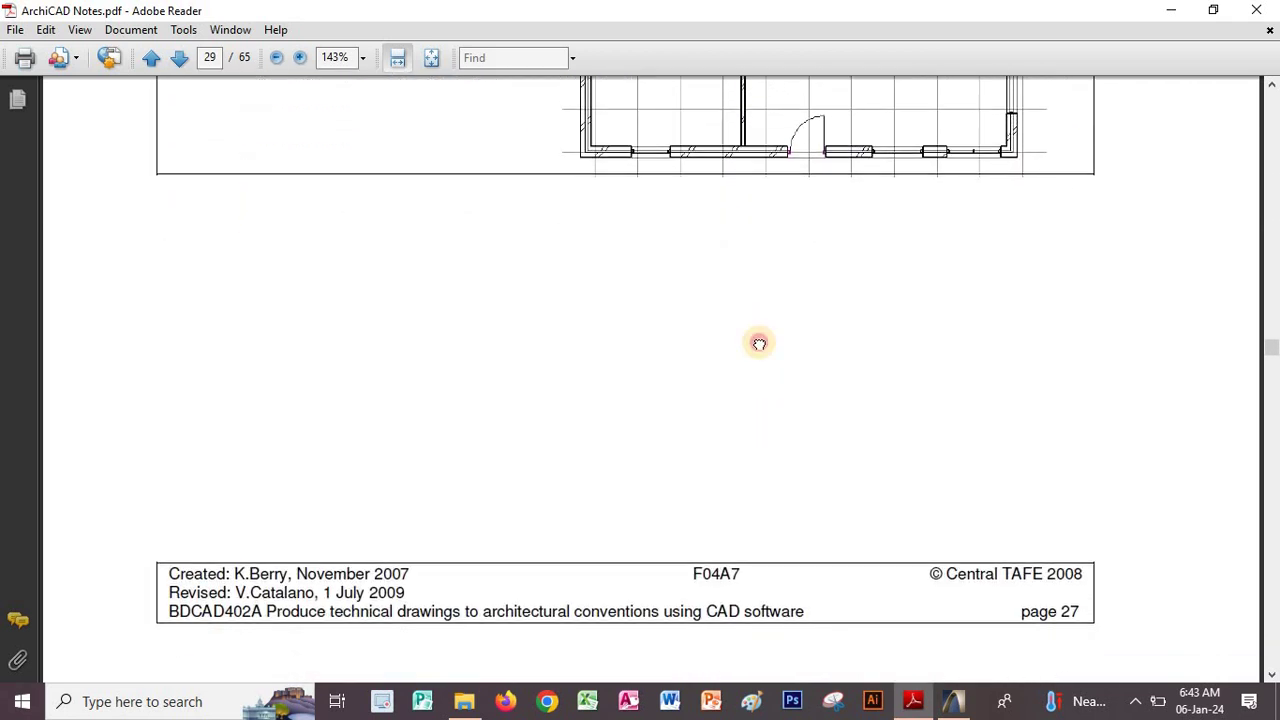
Review the notes' example settings for casement windows, sliding windows, and external and internal doors
scroll(666, 172, down, 12)
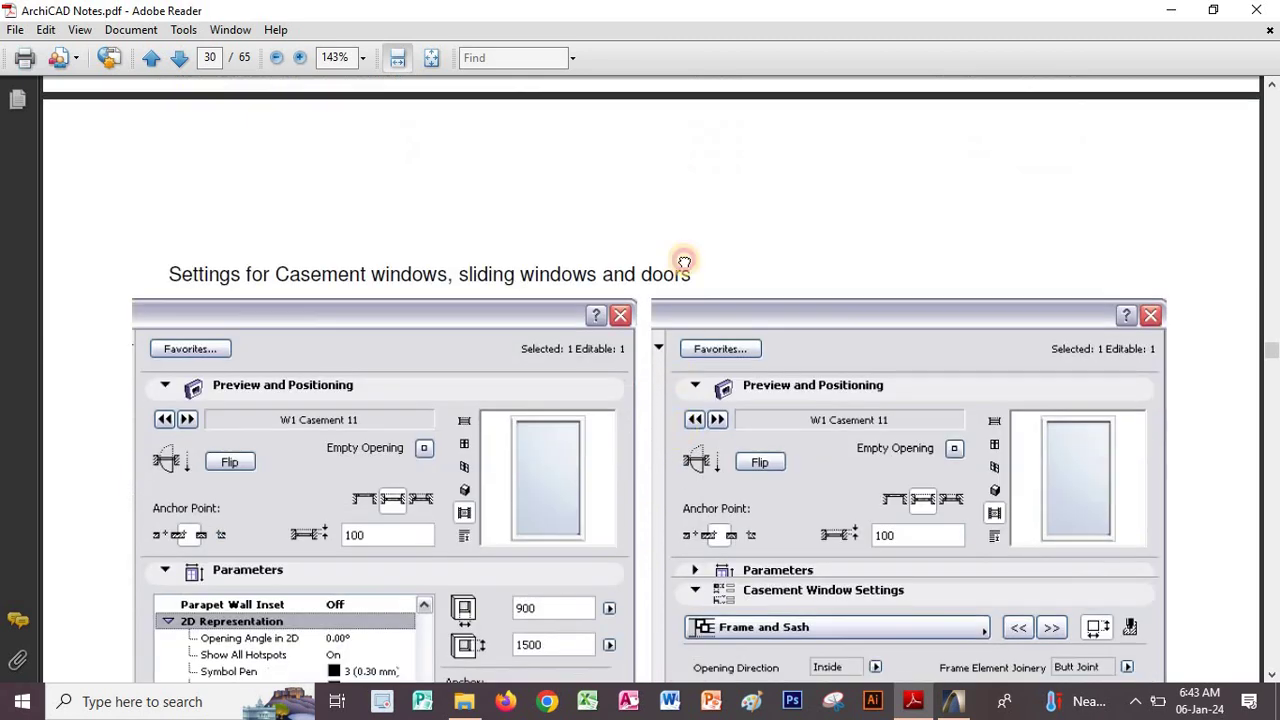
scroll(667, 279, down, 9)
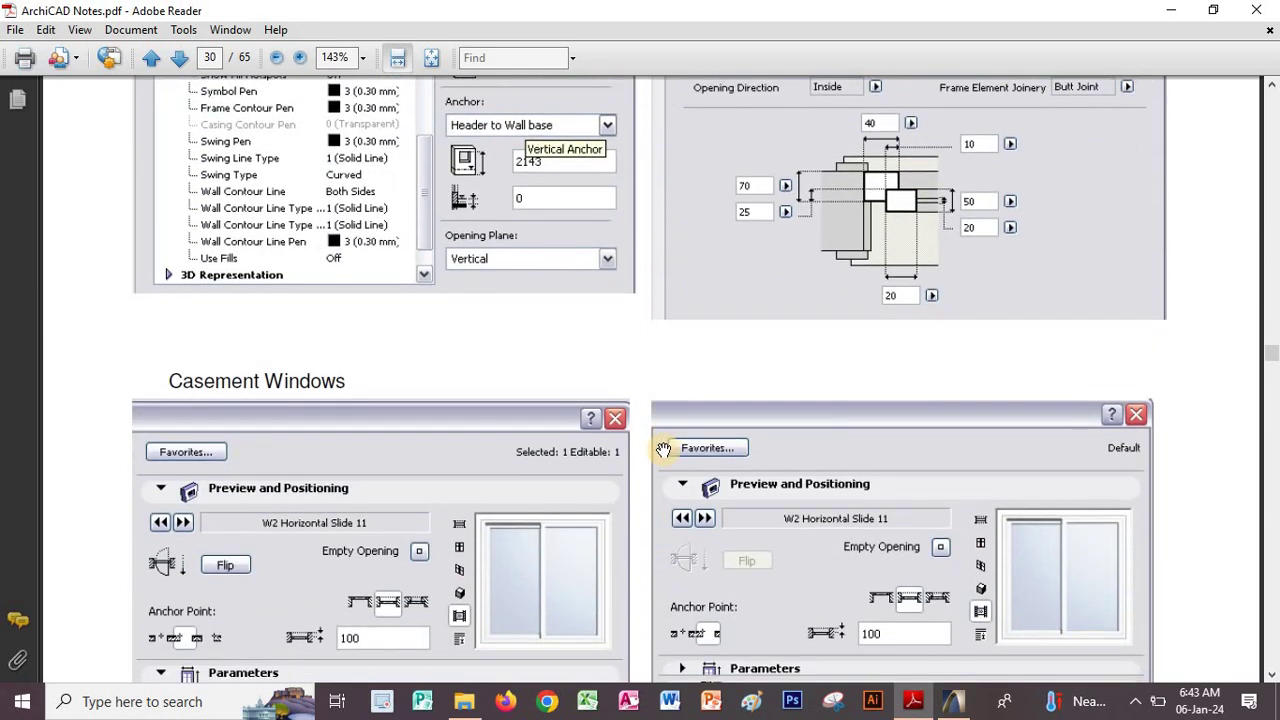
scroll(663, 326, down, 7)
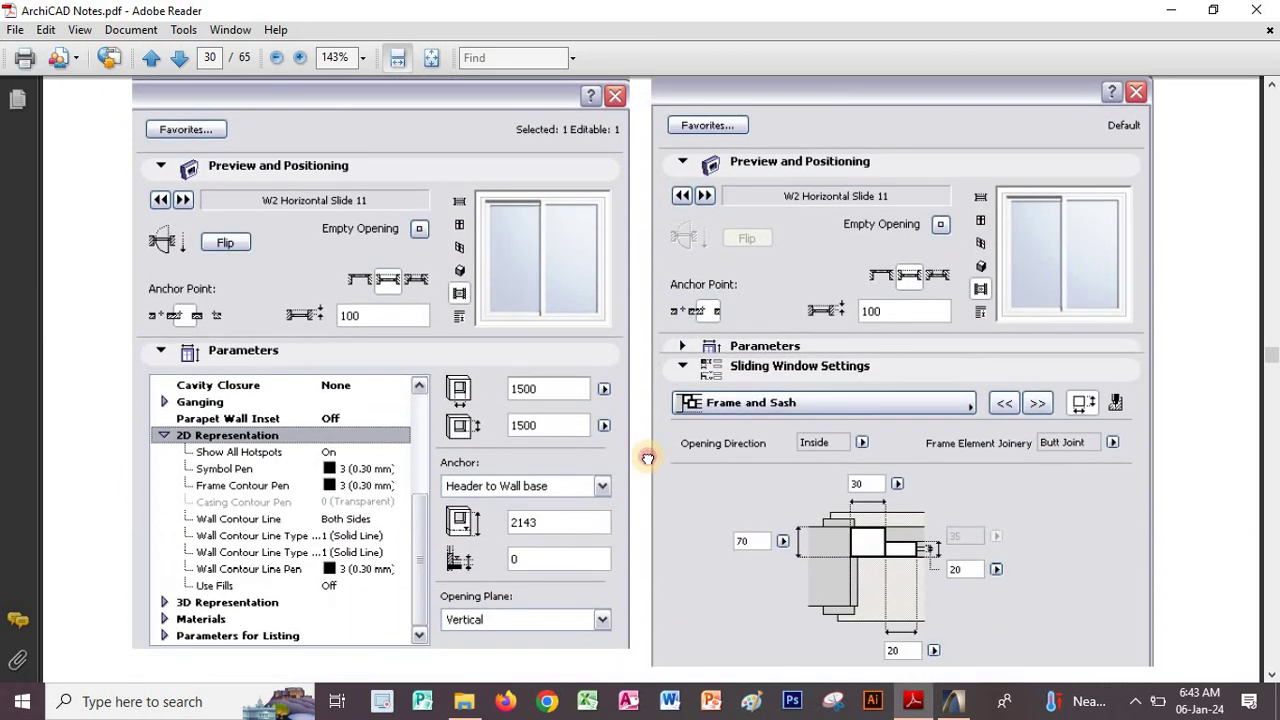
scroll(604, 354, down, 15)
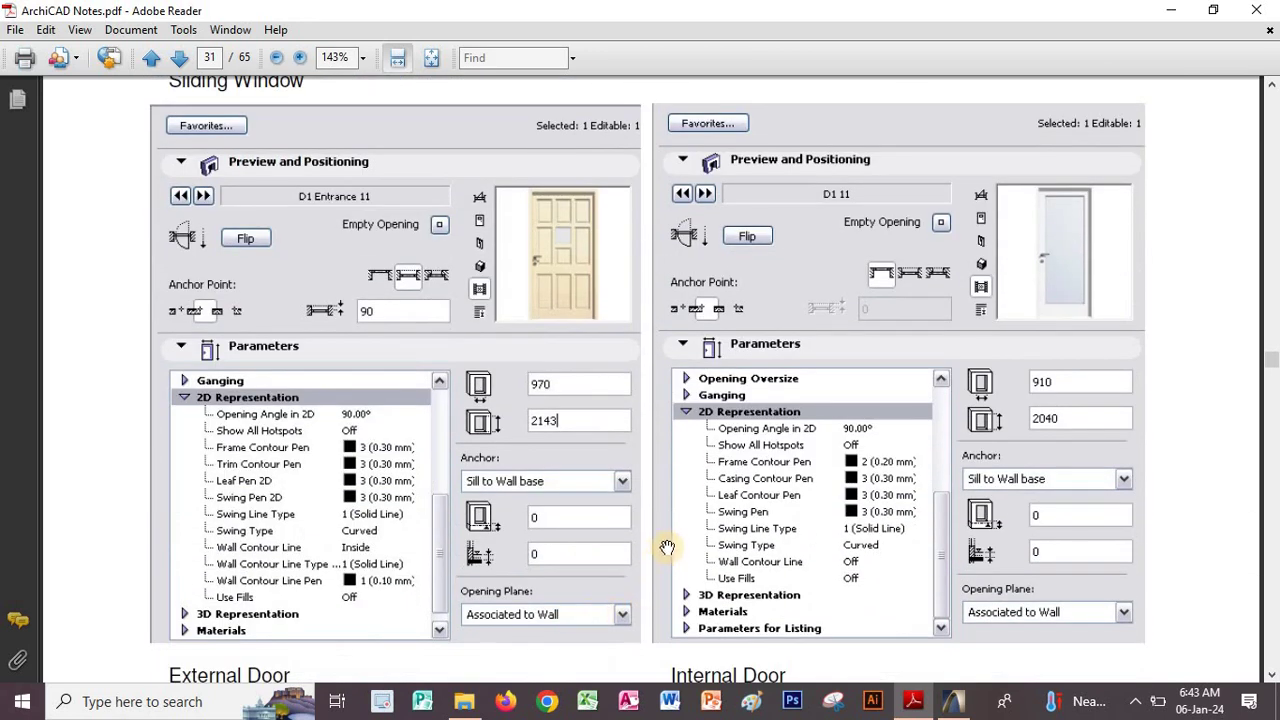
scroll(667, 548, down, 3)
scroll(648, 325, down, 7)
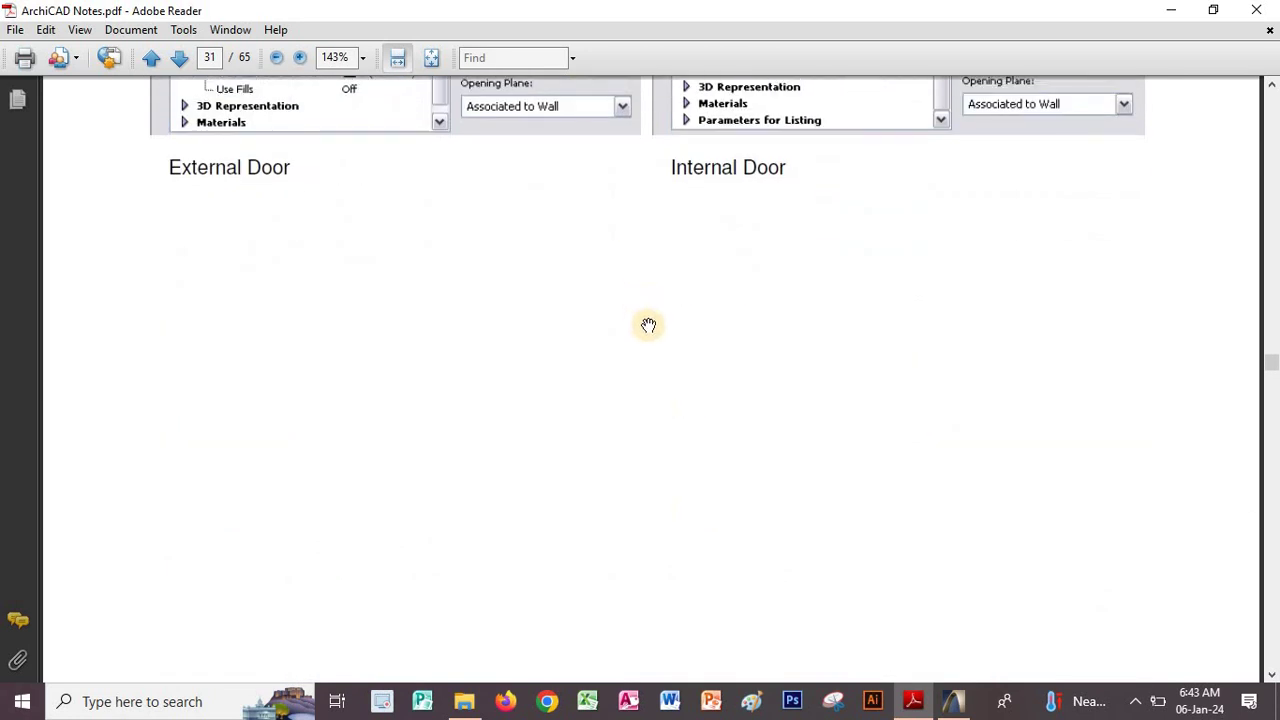
scroll(694, 349, down, 1)
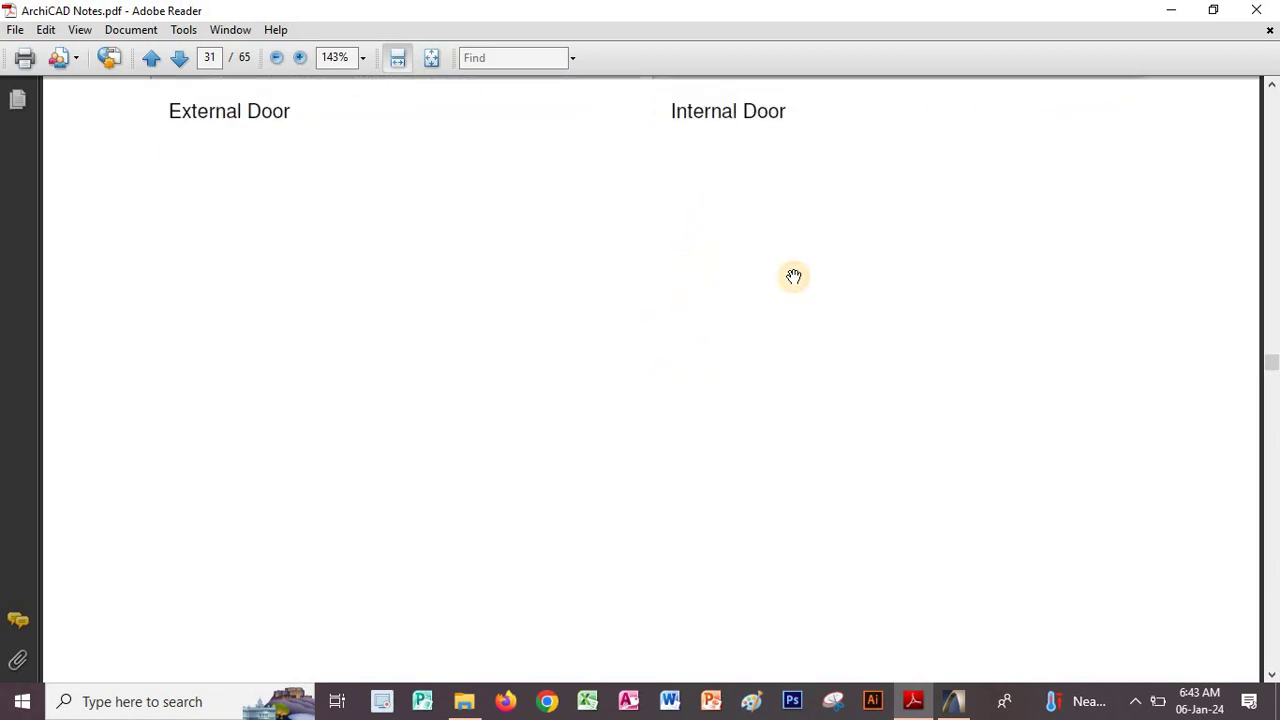
Go to the Slab Tool section on page 32 and read about slab positioning, thickness, attributes and surface materials
scroll(832, 446, down, 5)
scroll(832, 446, down, 15)
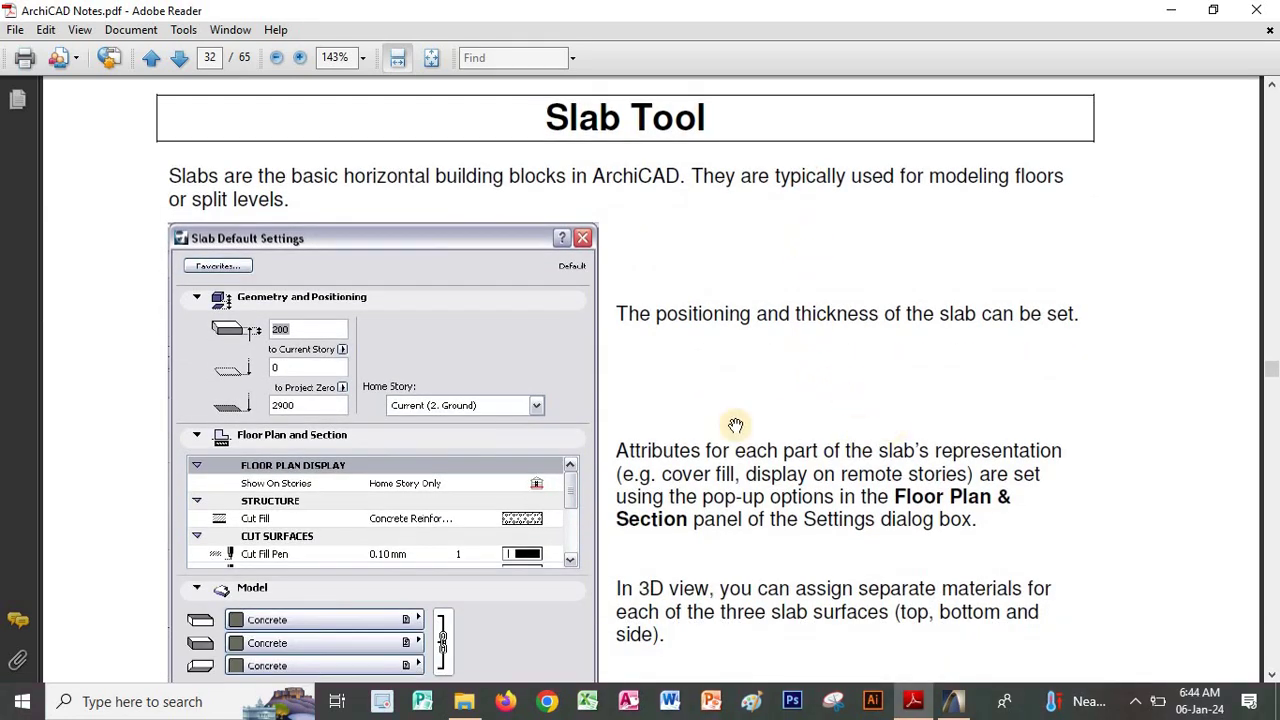
scroll(860, 380, down, 2)
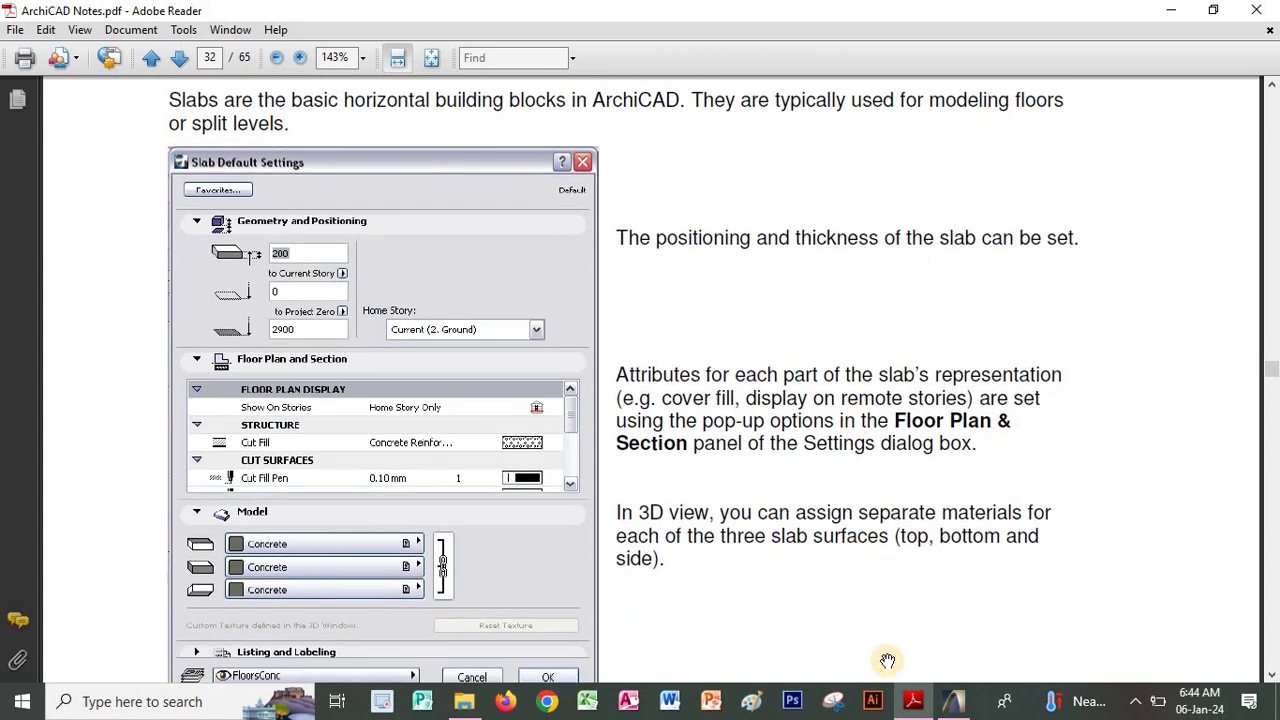
Switch to ArchiCAD and draw a triangular polygonal slab spanning the area under the stair on the ground floor
click(955, 702)
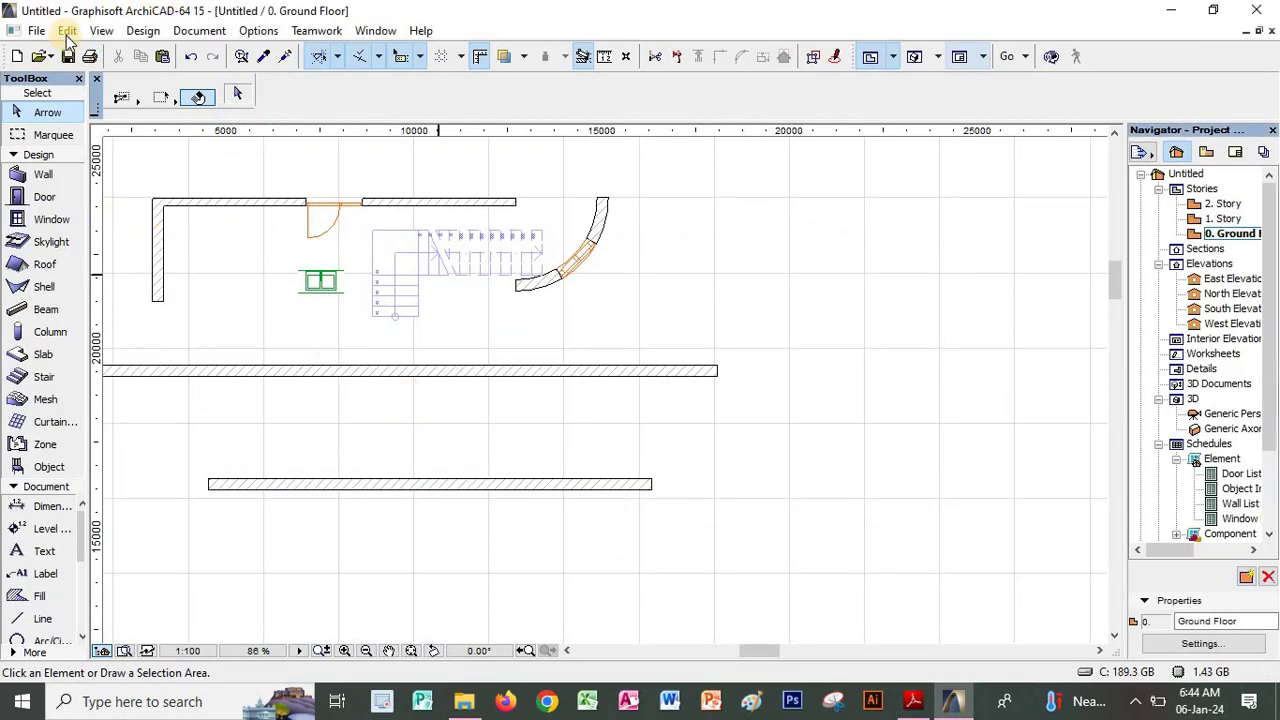
click(30, 354)
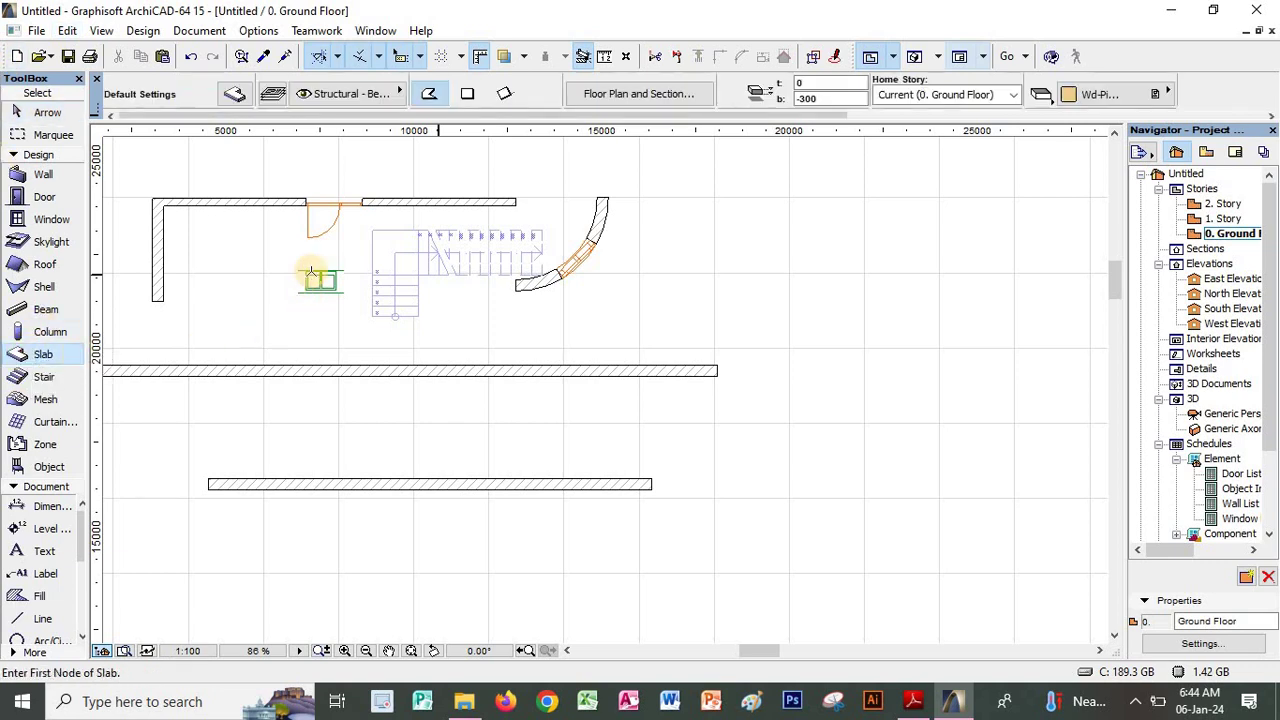
click(260, 221)
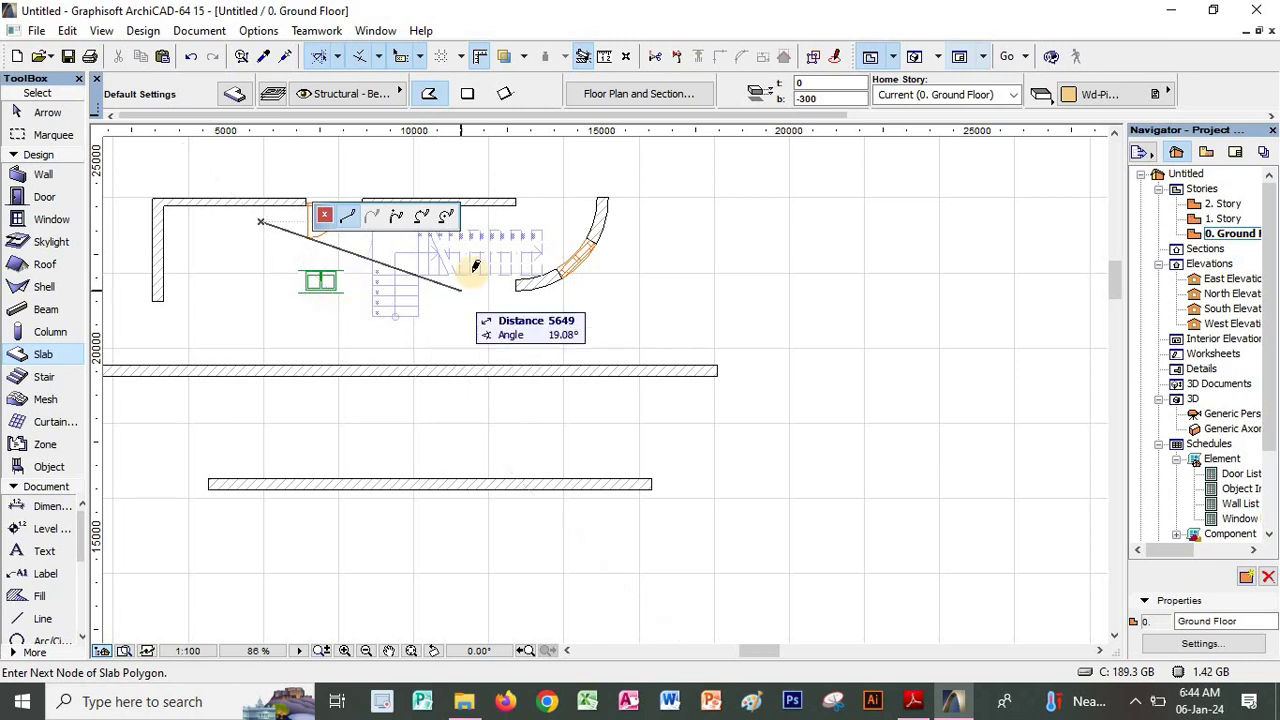
click(556, 221)
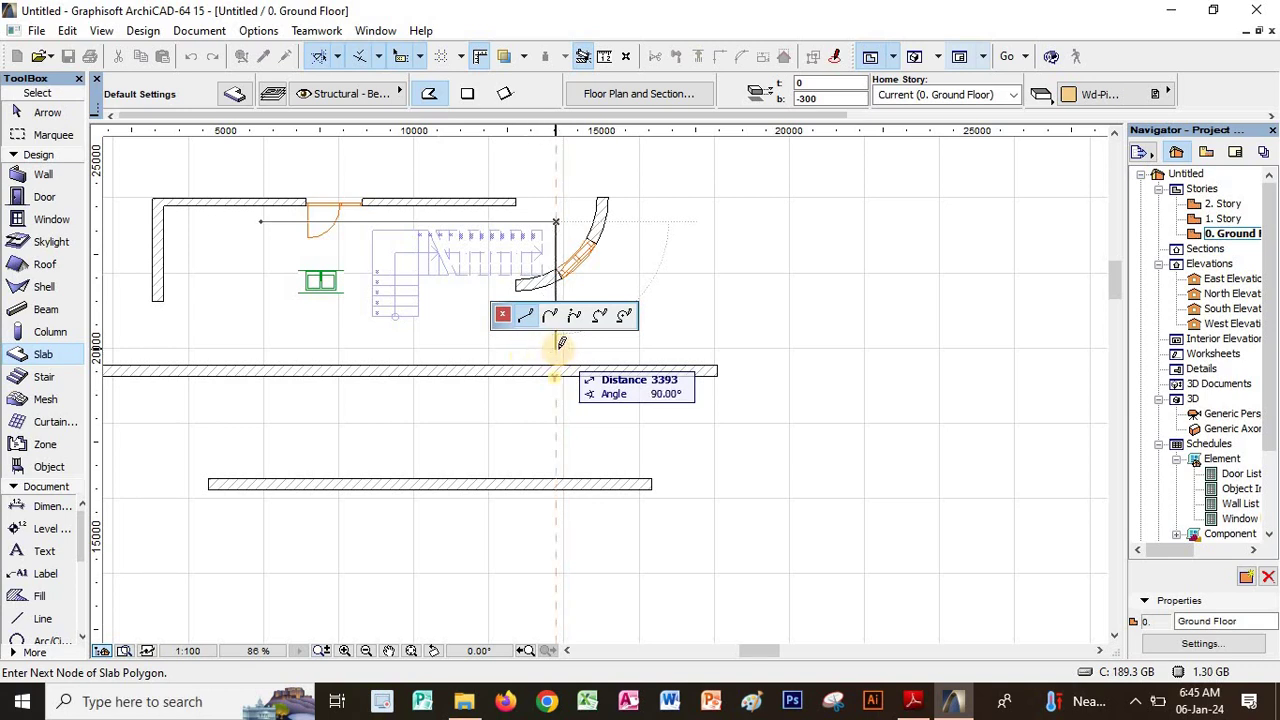
double_click(556, 351)
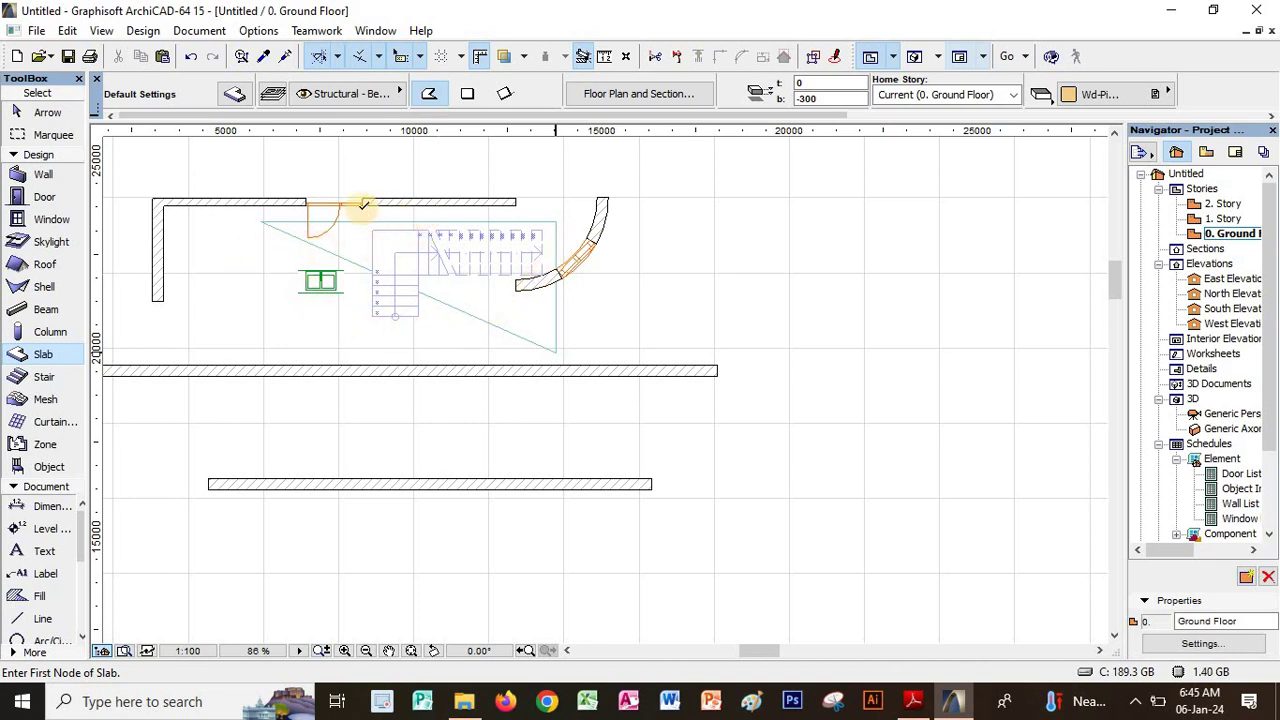
Draw a slab with the rectangular geometry method in the empty area east of the curved wall
click(467, 94)
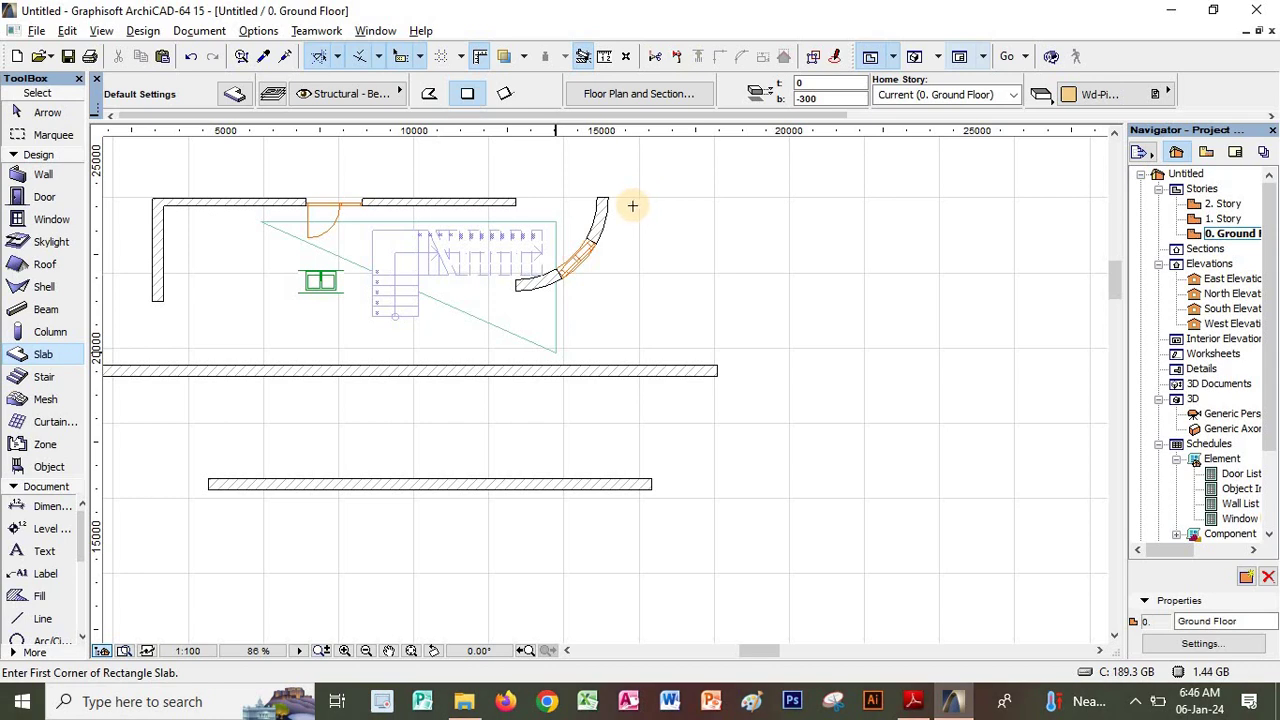
click(634, 203)
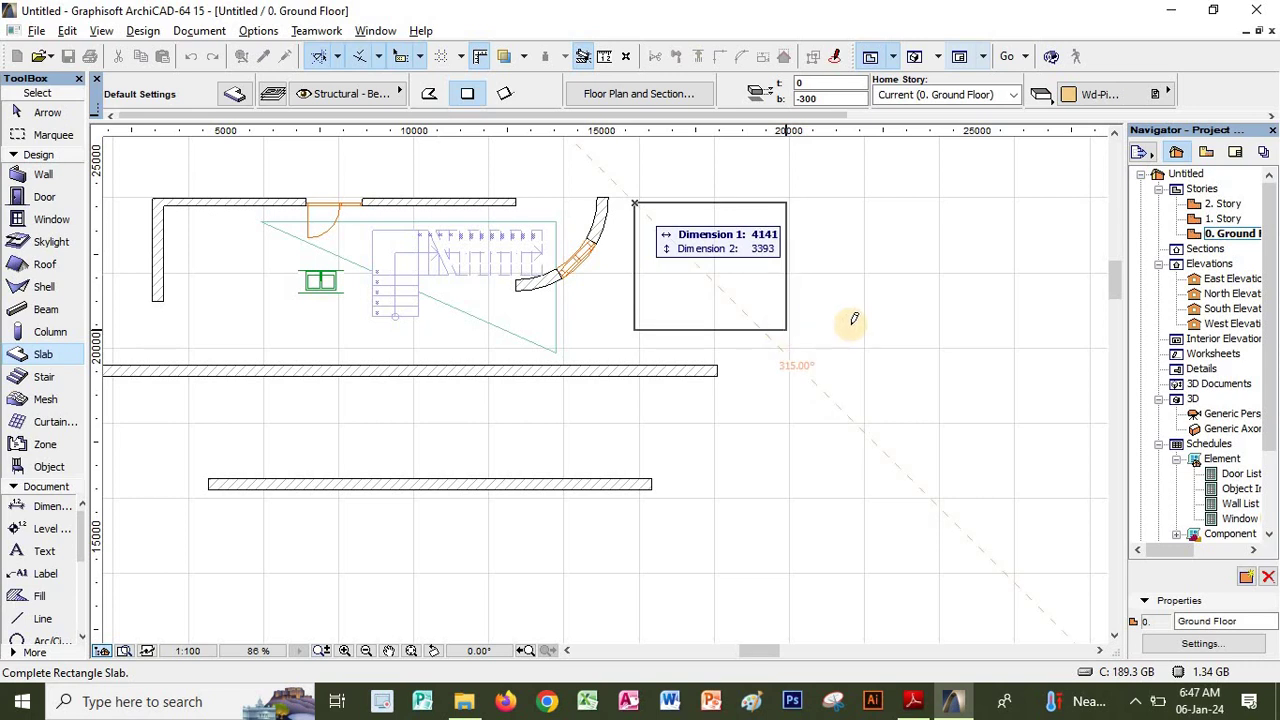
click(796, 332)
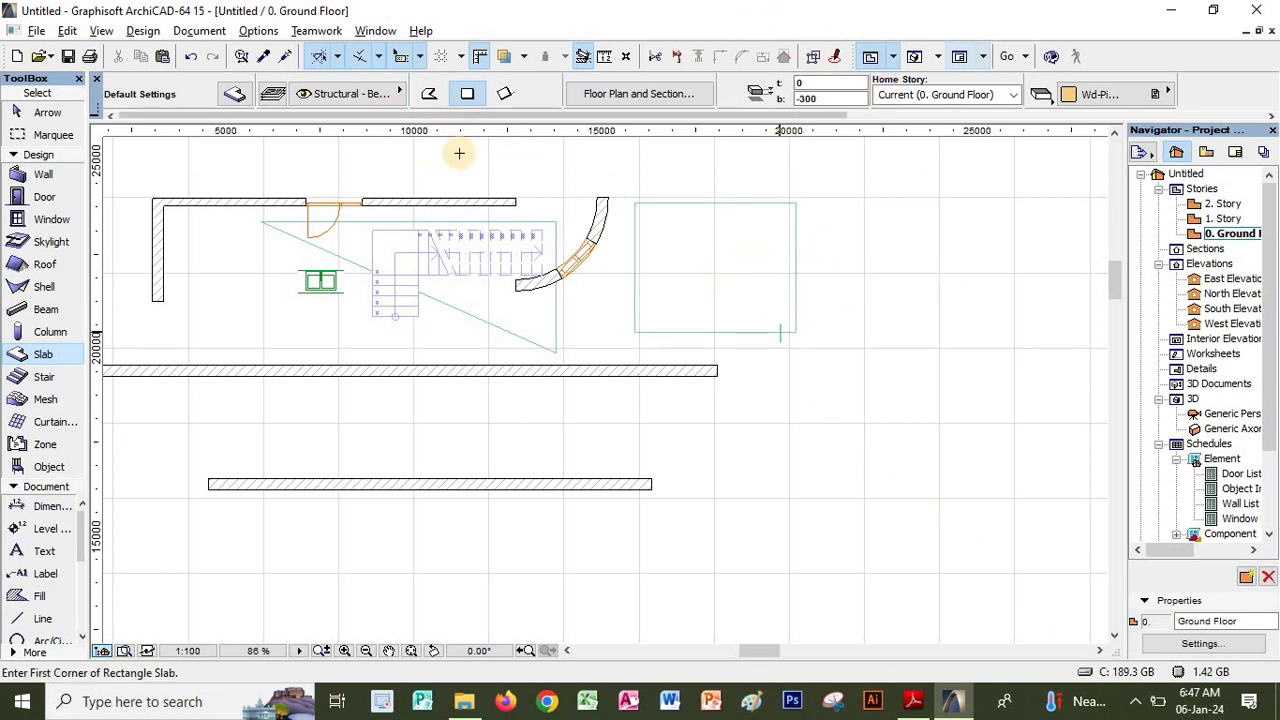
Consult the notes on placing holes in slabs, and cut a rectangular hole about 1322 by 1023 mm in the rectangular slab
key(alt+Tab)
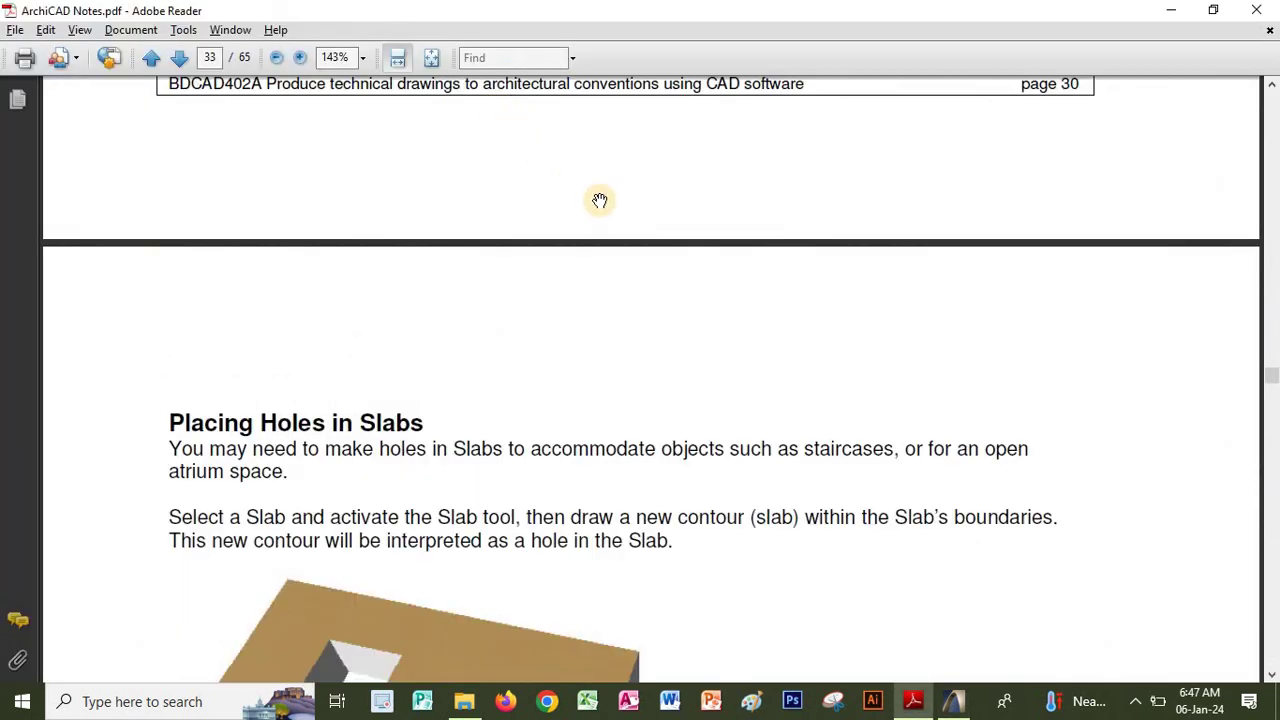
drag(549, 420, 551, 204)
key(alt+Tab)
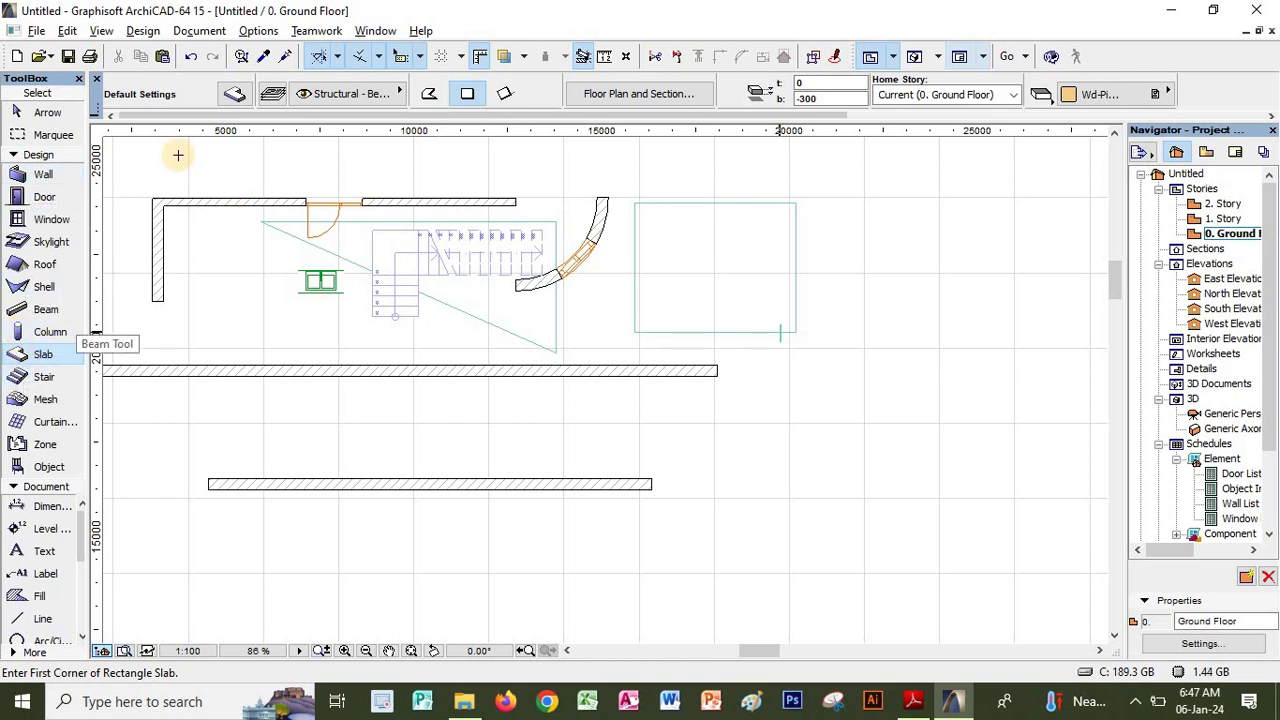
click(35, 115)
click(634, 306)
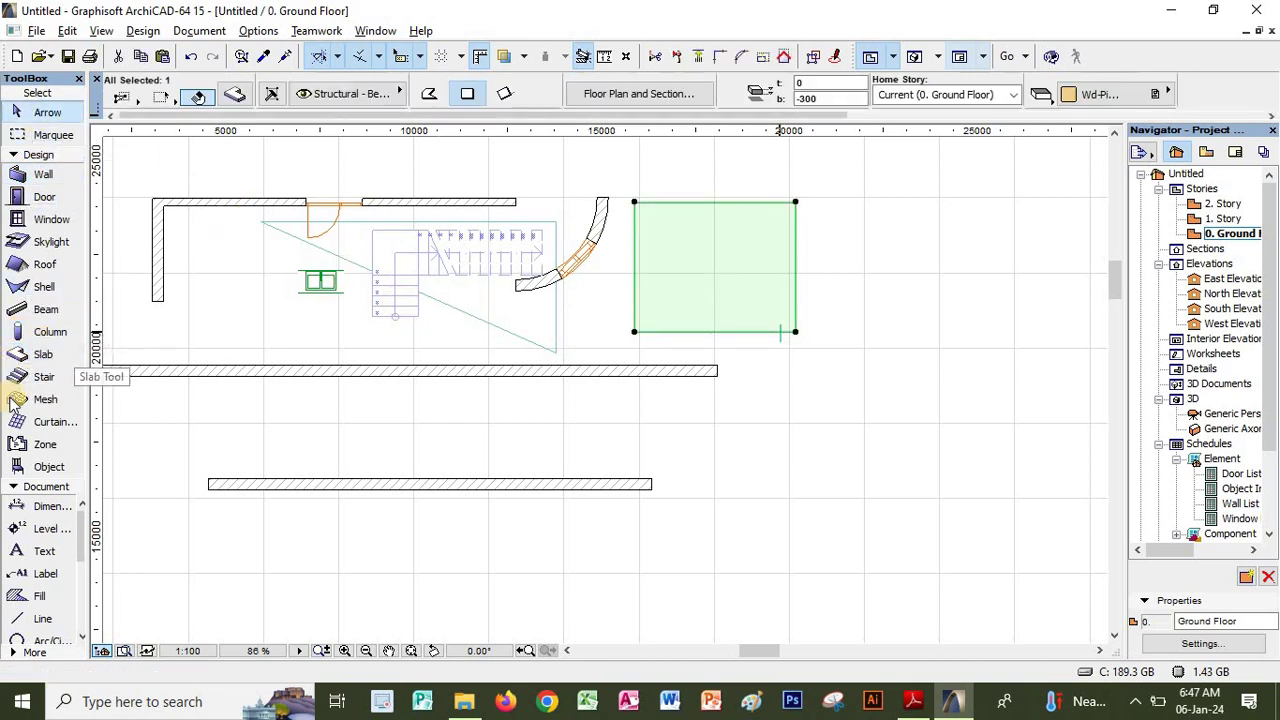
click(32, 354)
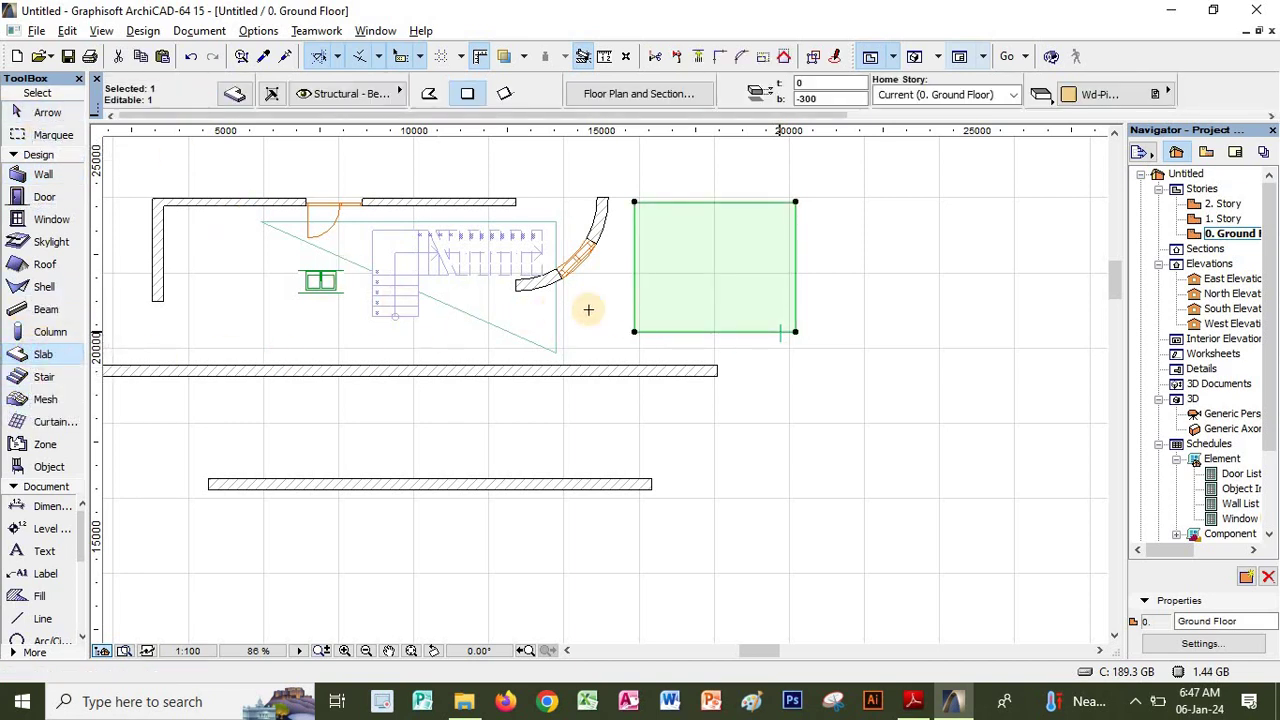
click(683, 240)
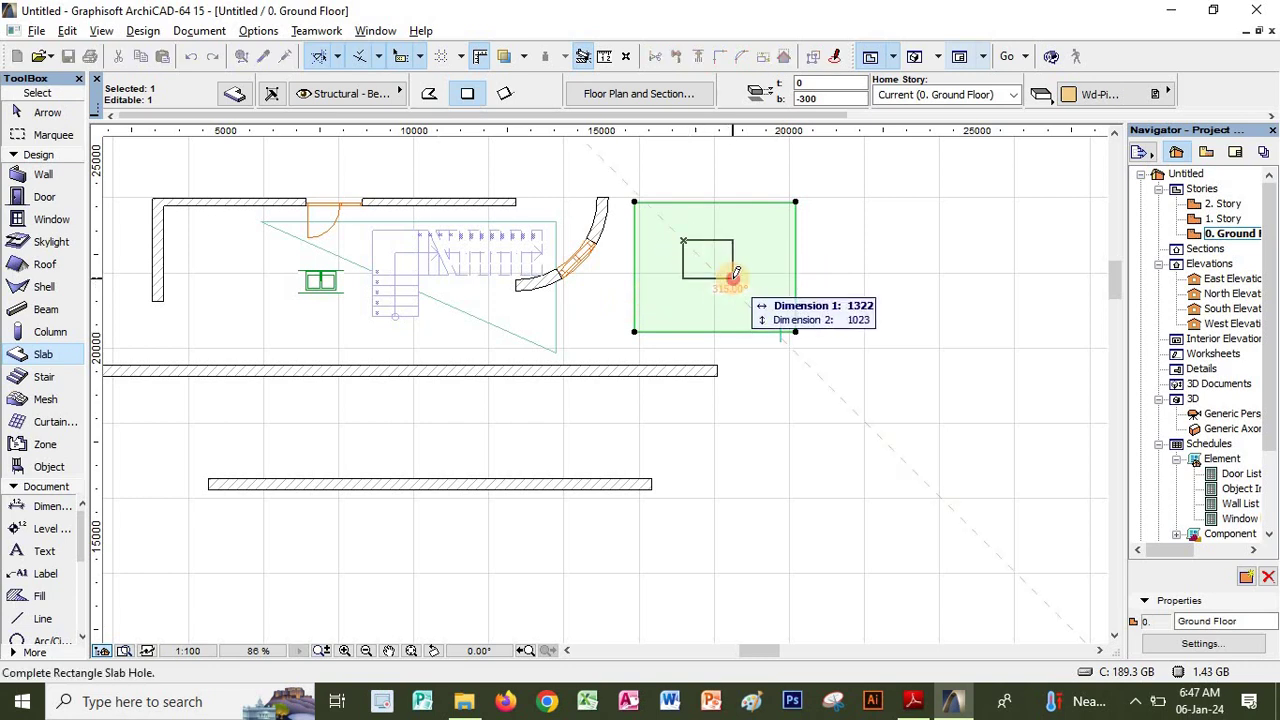
click(733, 278)
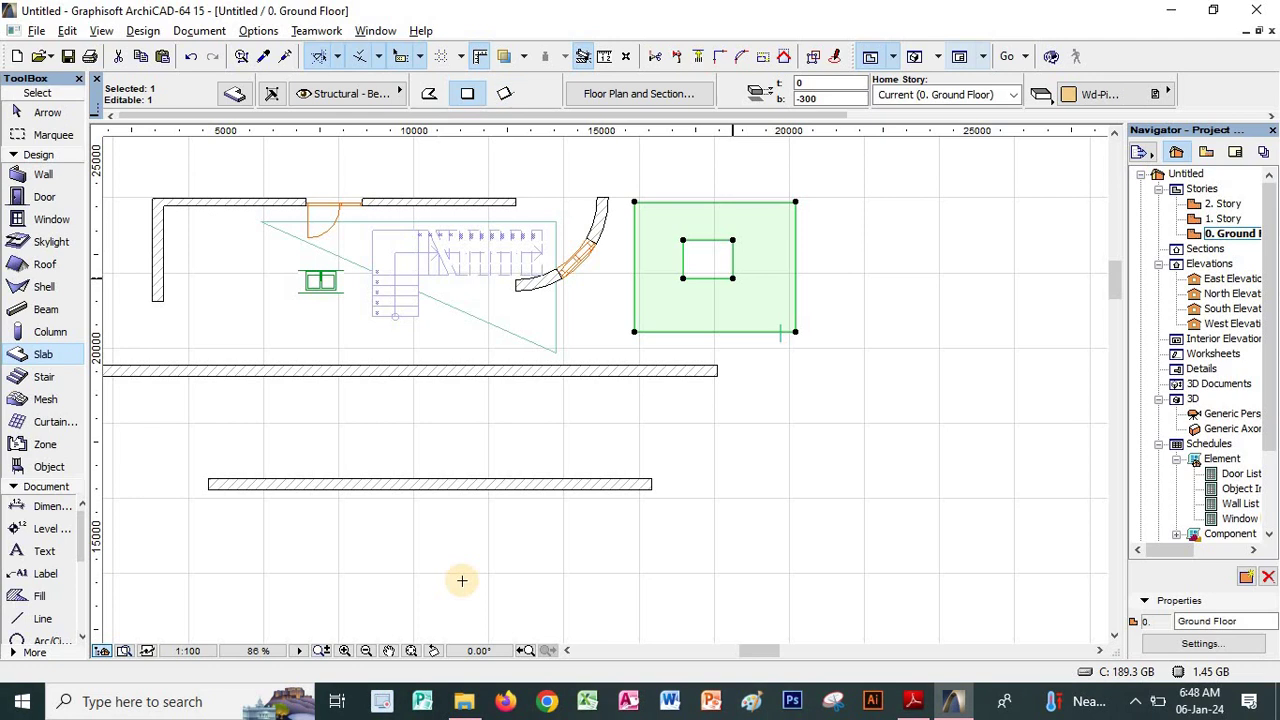
Switch to the PDF notes and read the remaining slab hole notes, the slab practice drawings and the Viewing your drawing section
key(alt+Tab)
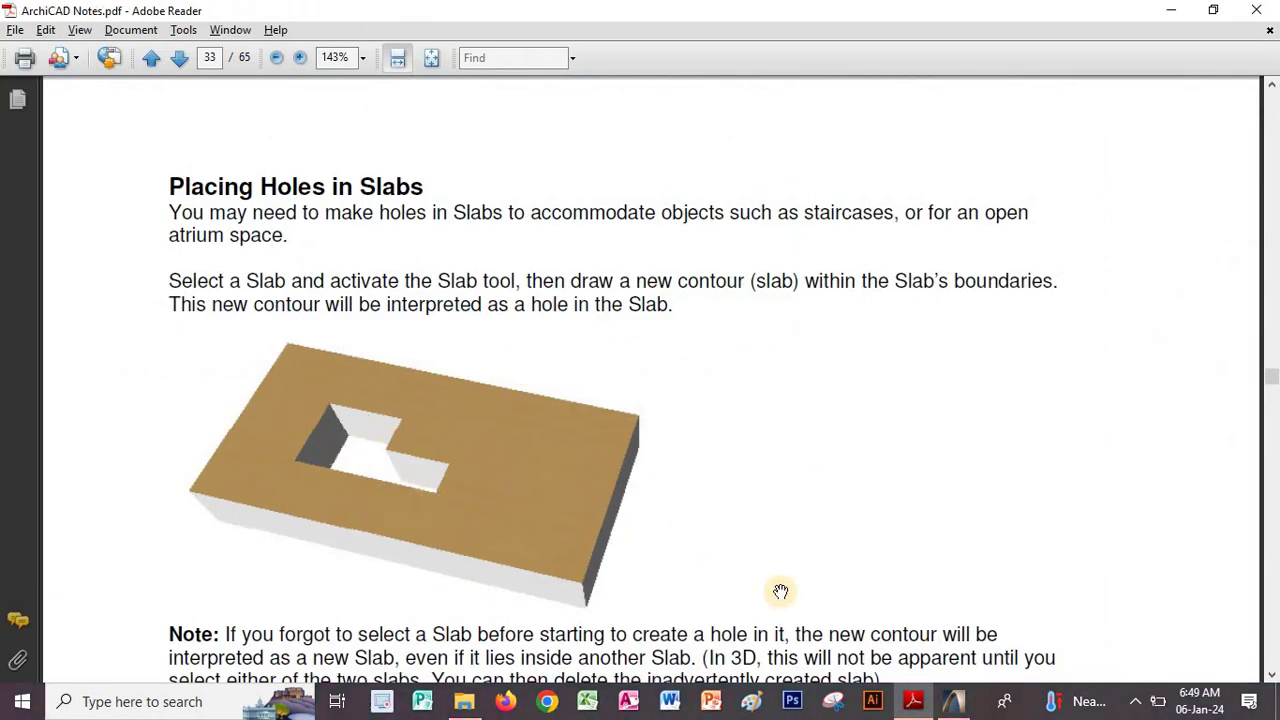
scroll(771, 486, down, 5)
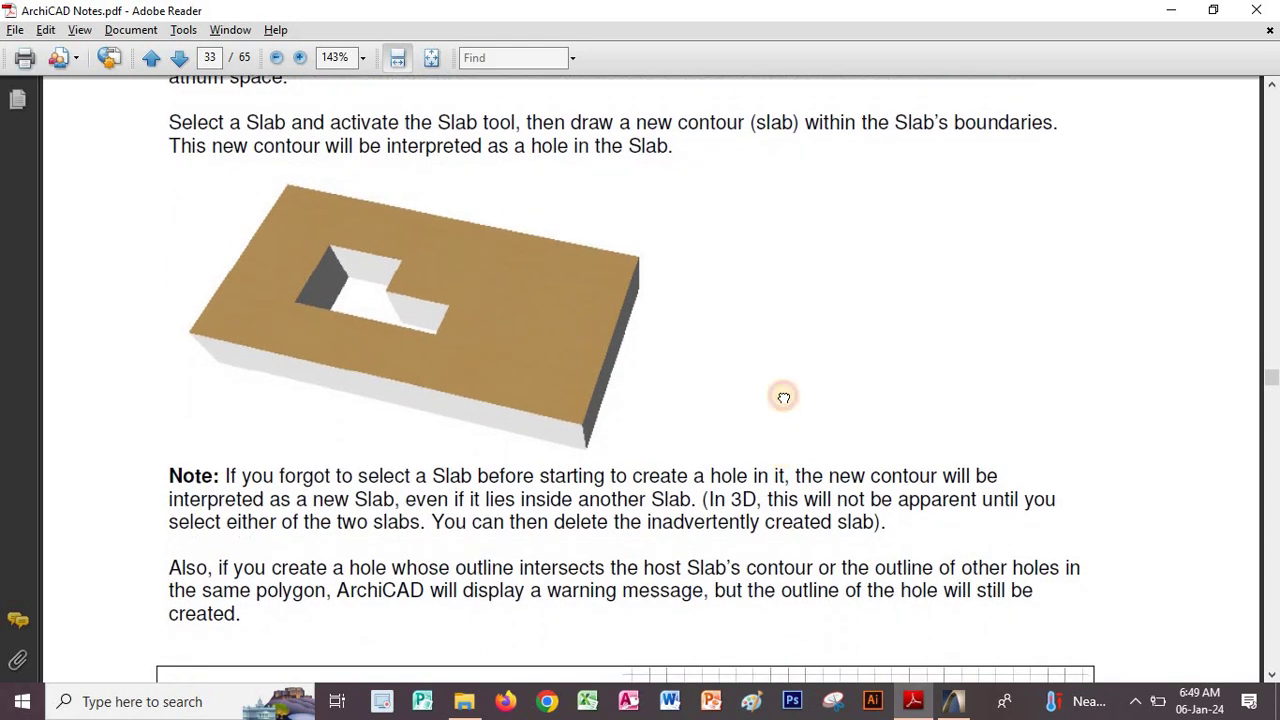
scroll(702, 372, down, 9)
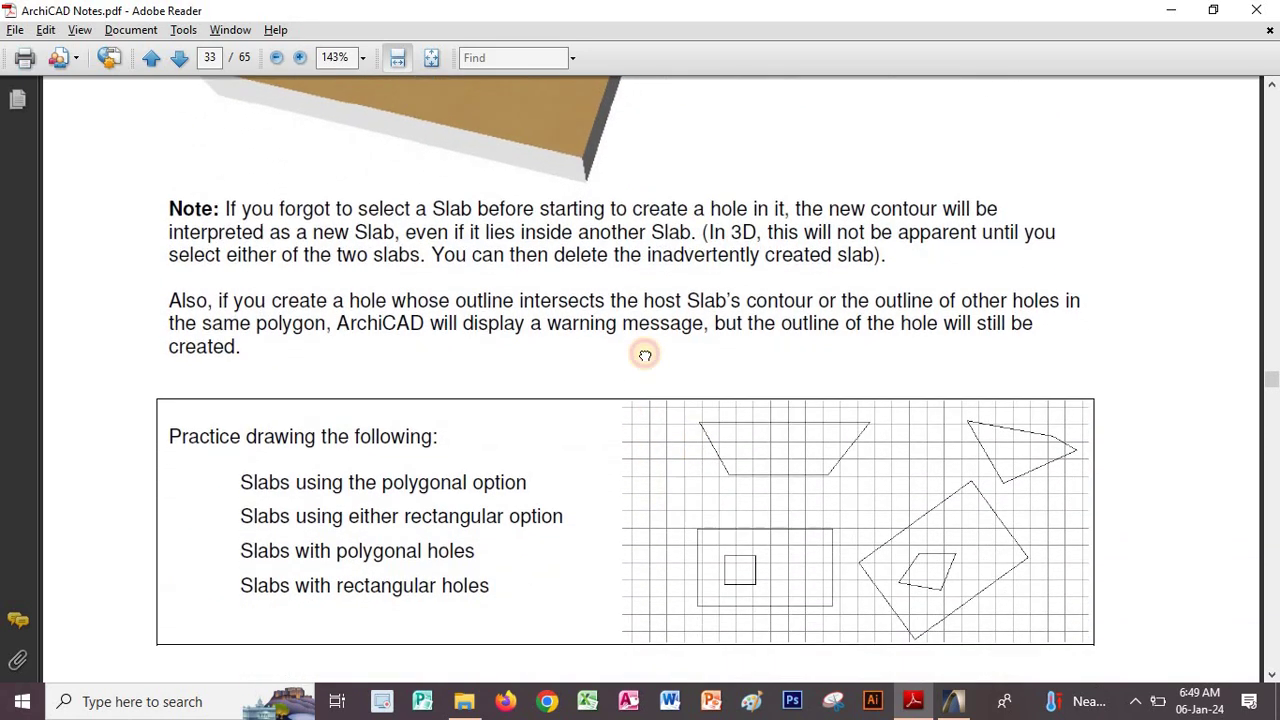
scroll(643, 400, down, 17)
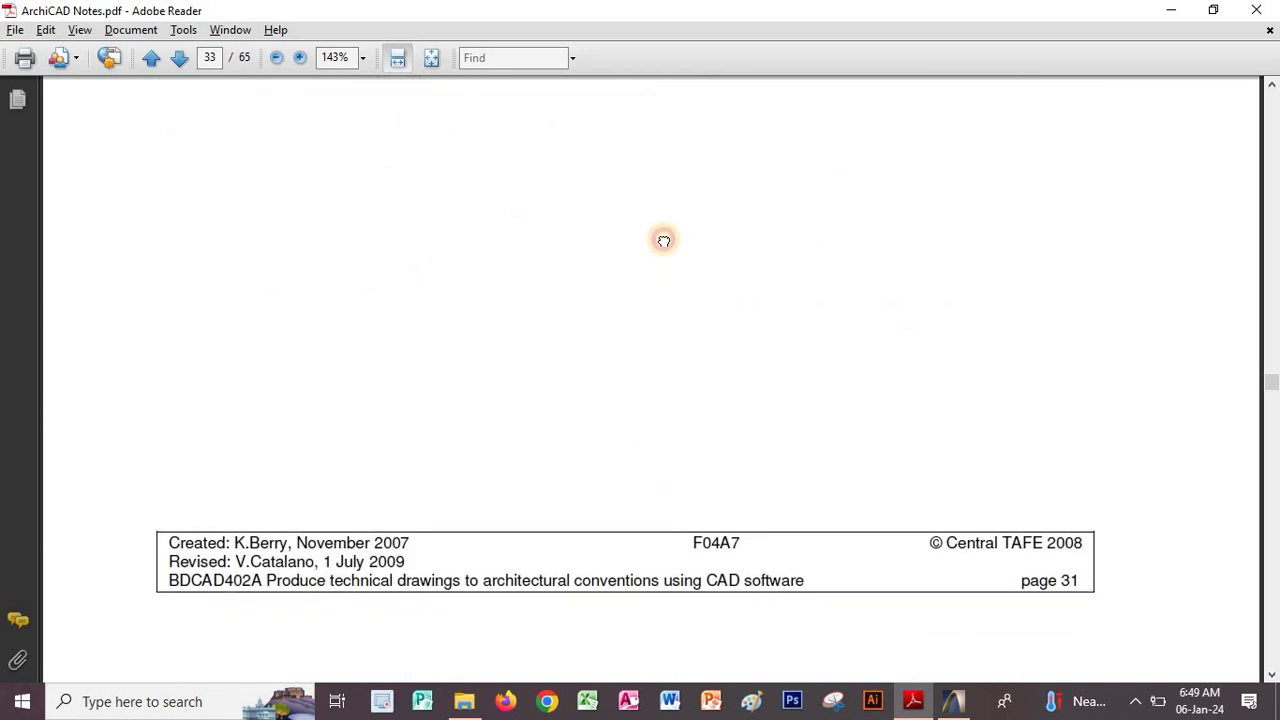
scroll(560, 161, down, 6)
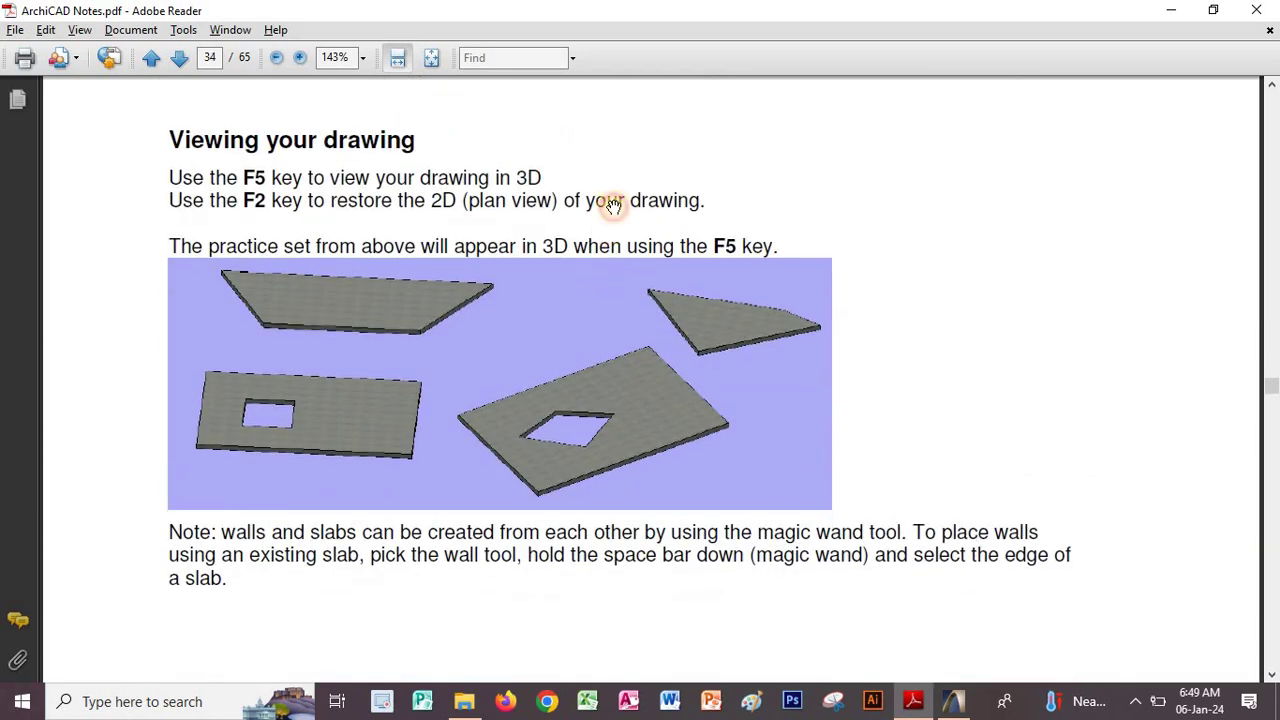
scroll(640, 320, down, 3)
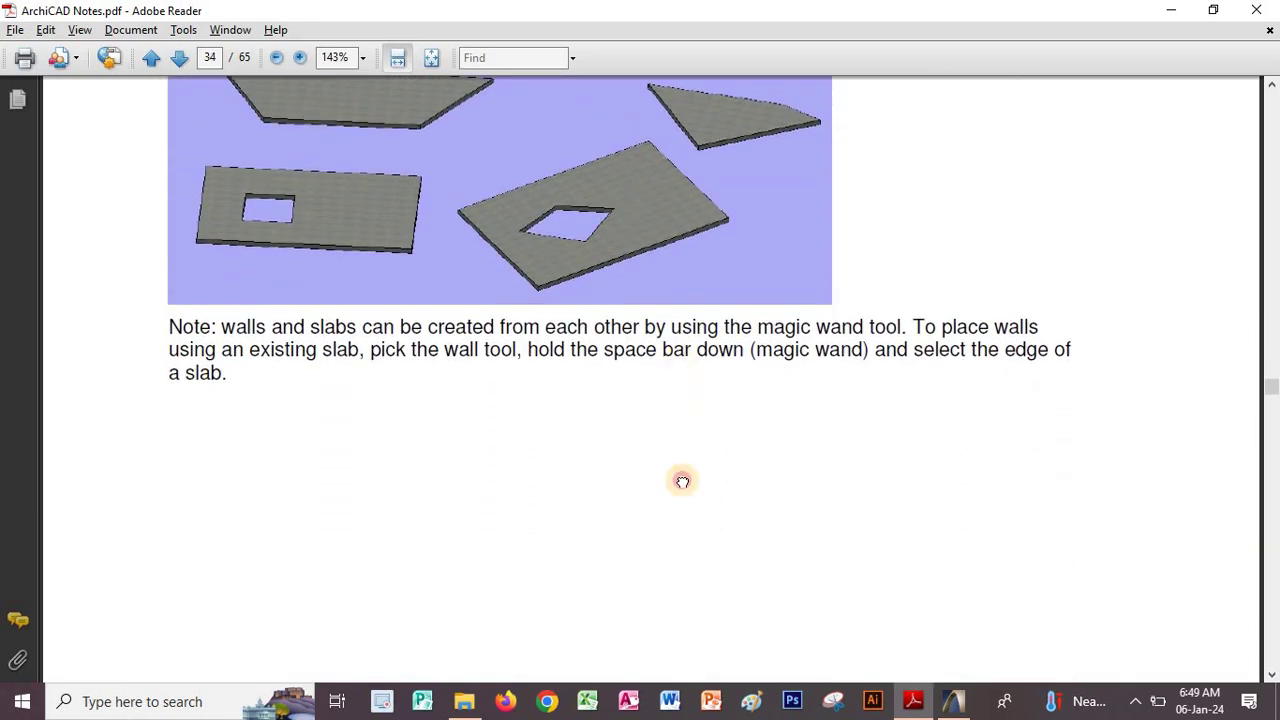
scroll(681, 460, up, 3)
scroll(668, 420, down, 9)
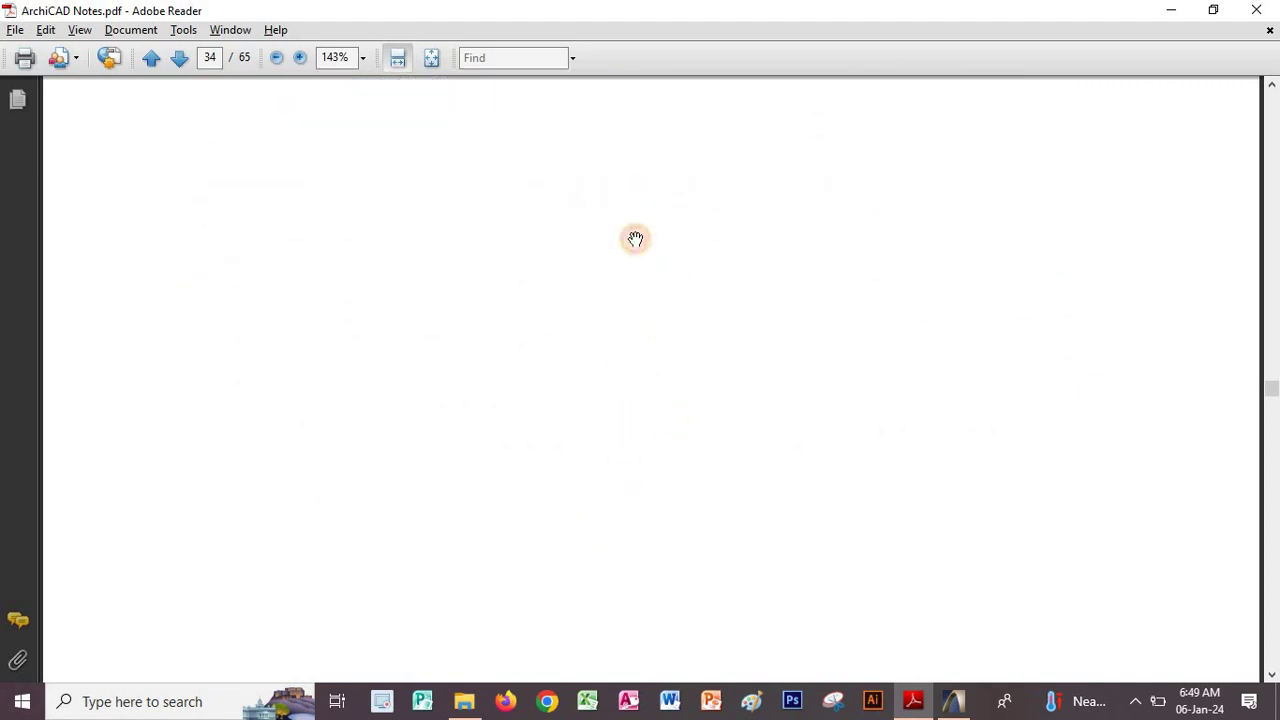
Go to the Roof Tool section on page 35 and read about the roof's pivot line and slope angle
scroll(600, 210, down, 15)
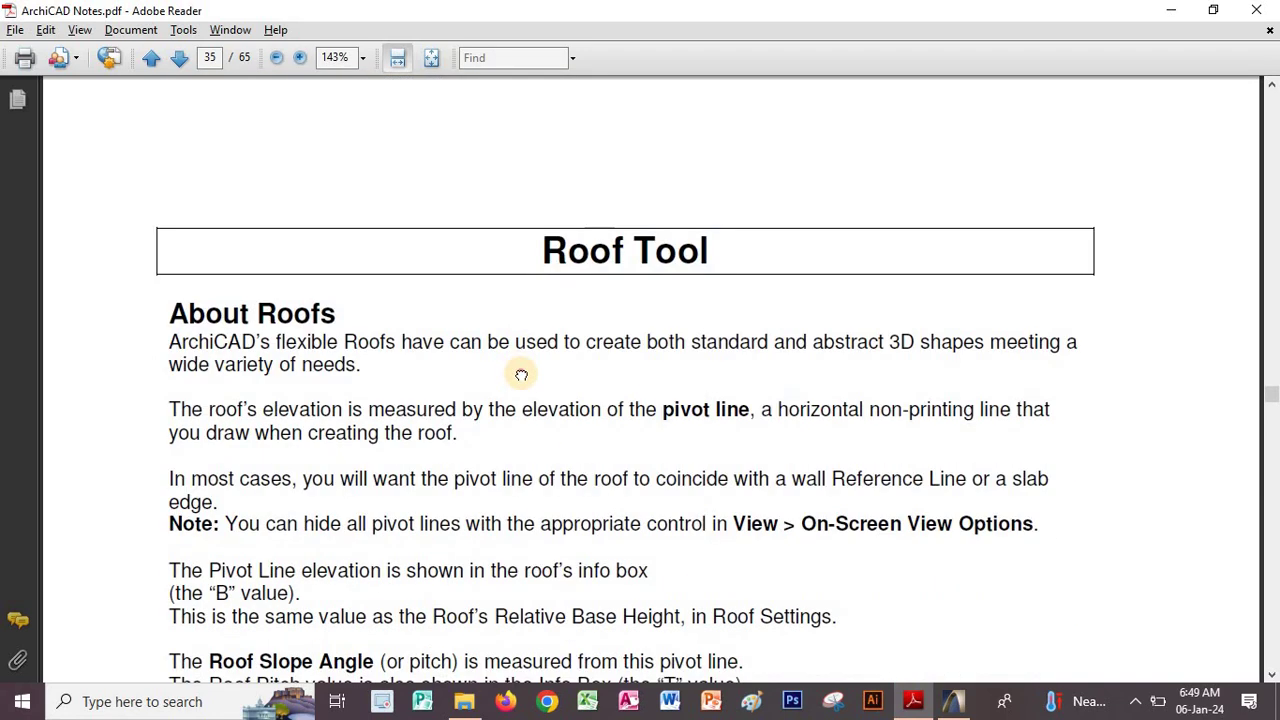
scroll(540, 355, down, 3)
scroll(570, 385, down, 1)
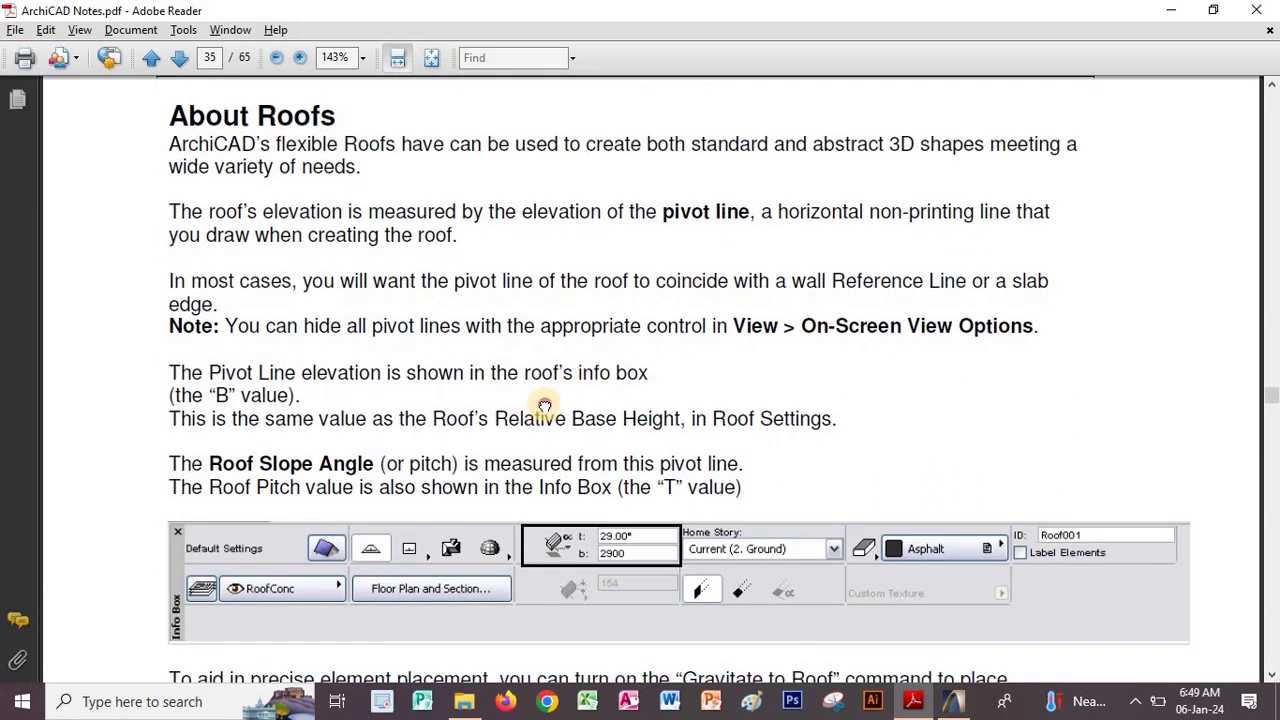
scroll(544, 408, up, 2)
In ArchiCAD, draw a multi-plane roof with a polygonal pivot outline along the L-shaped walls, and open the Generic Perspective 3D view
key(alt+Tab)
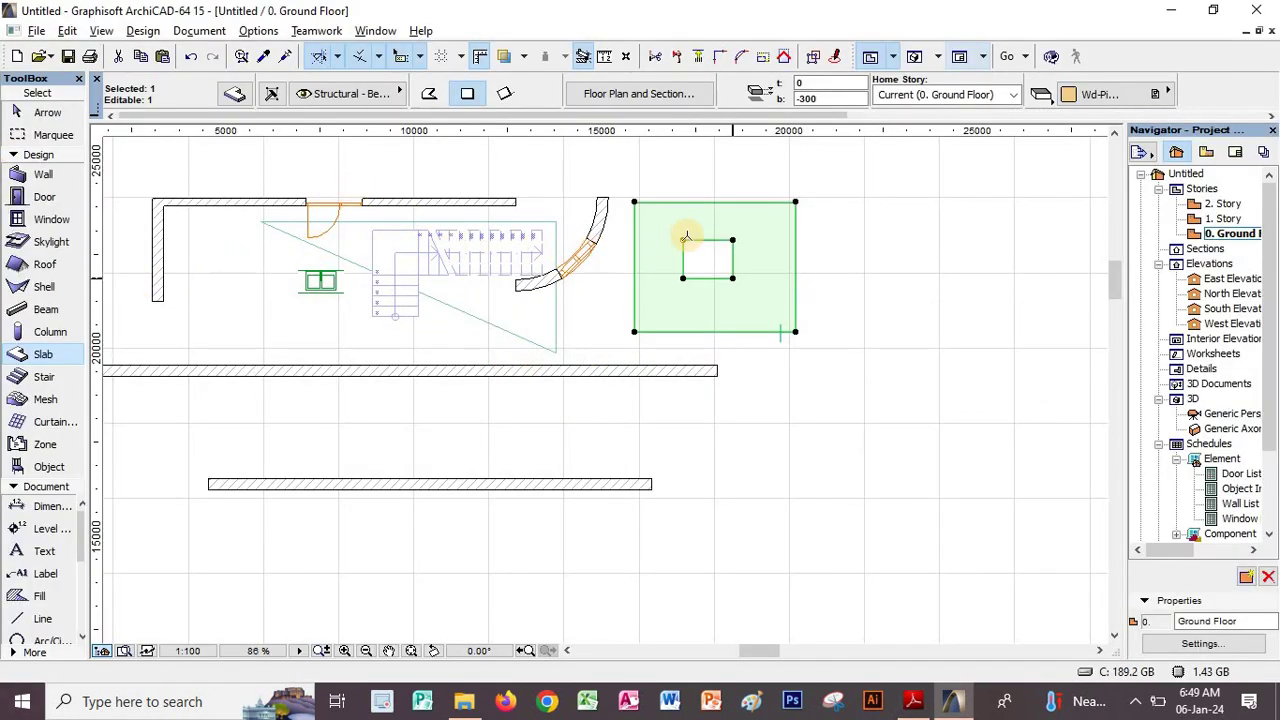
click(20, 263)
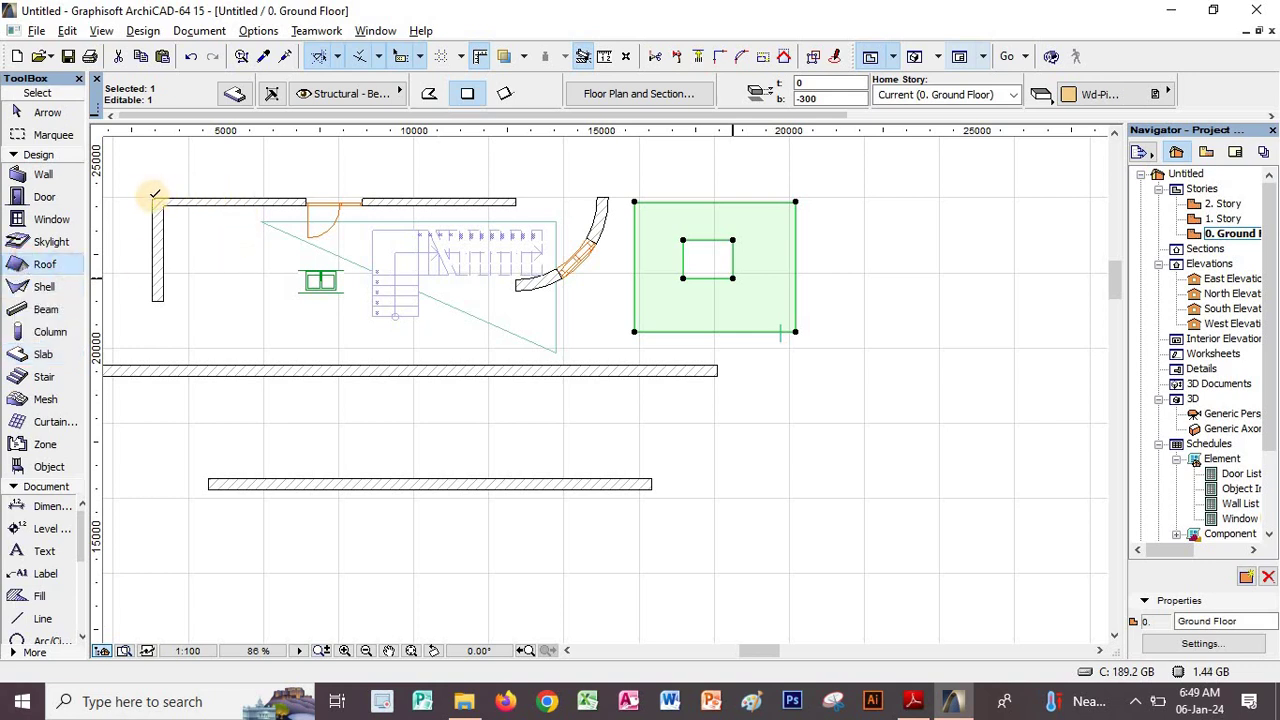
key(Escape)
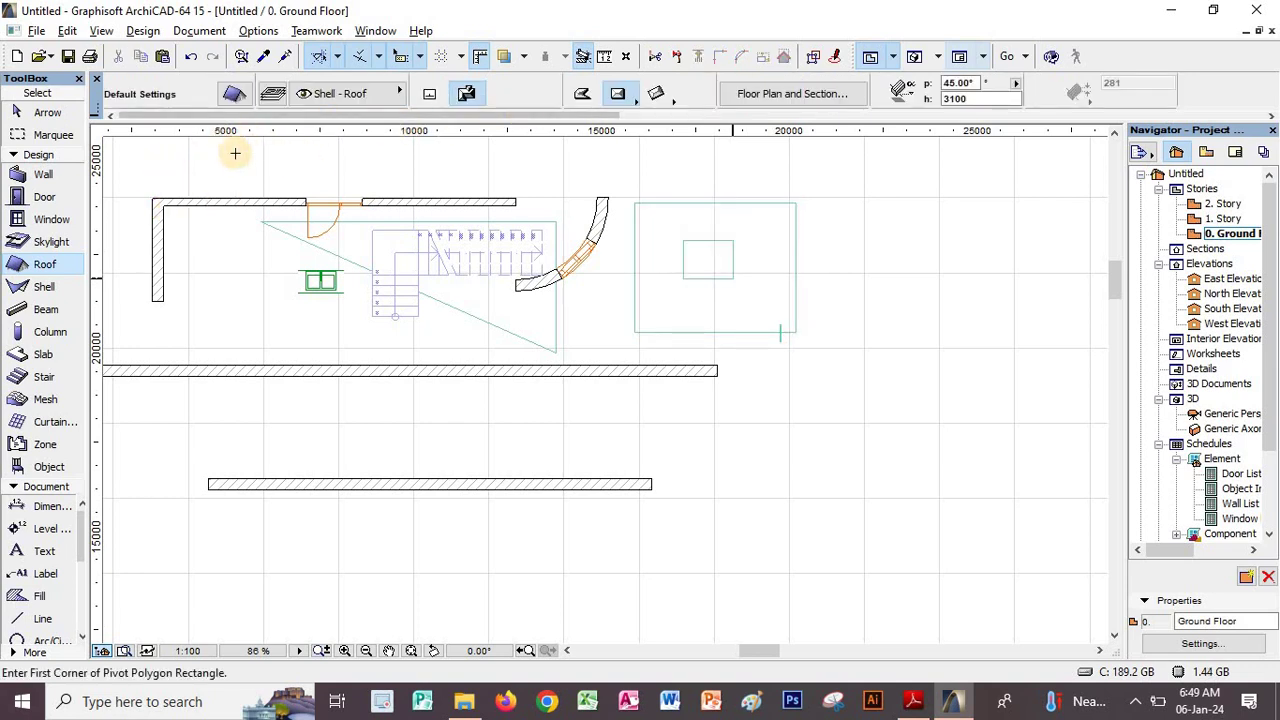
click(153, 197)
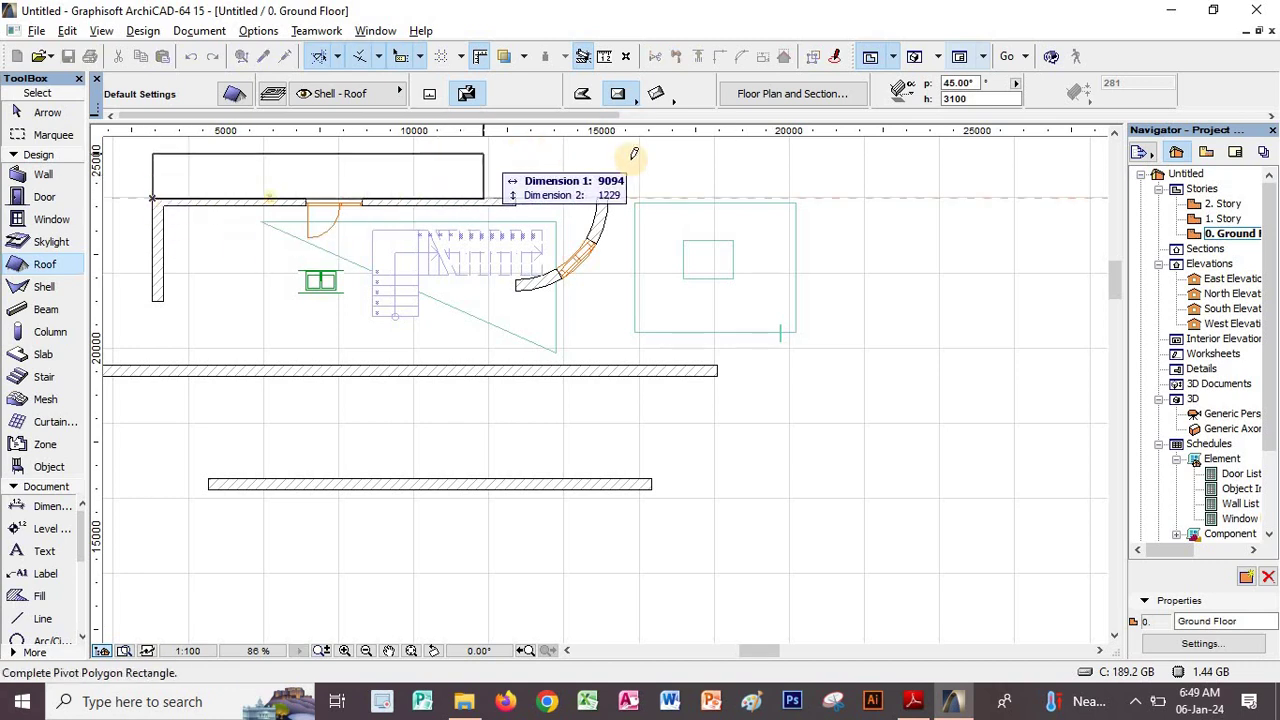
click(583, 94)
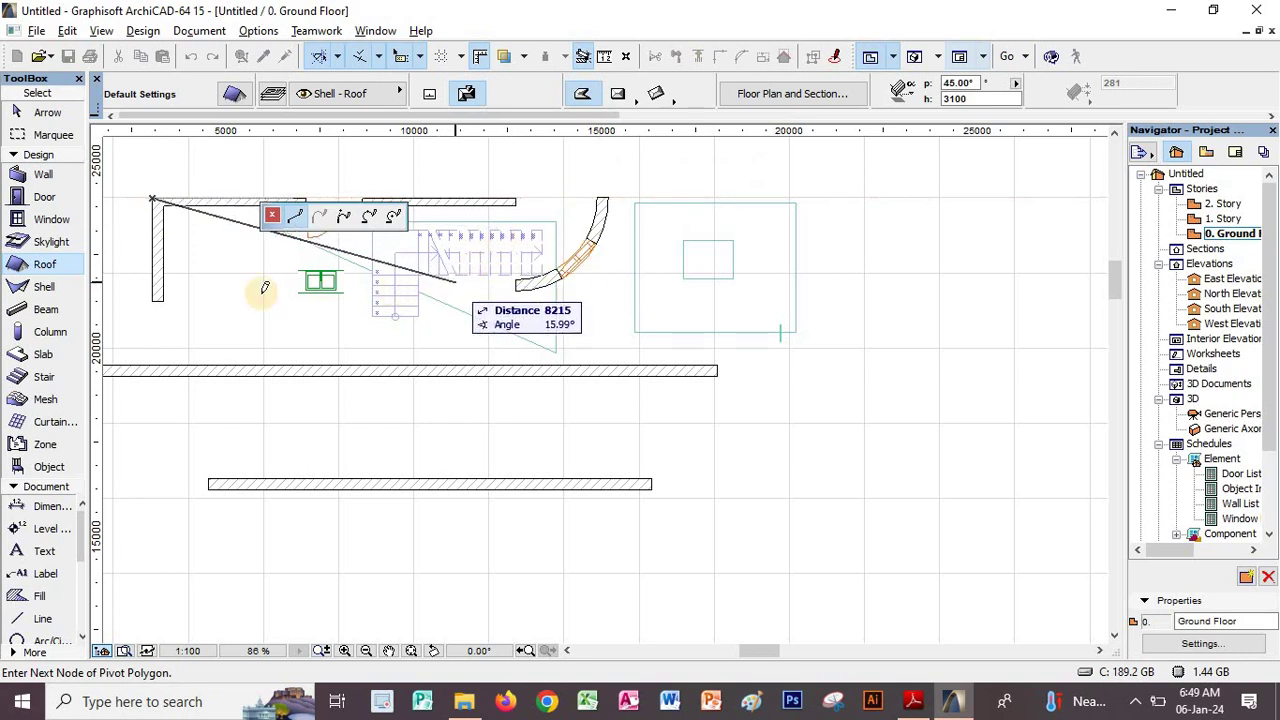
click(153, 300)
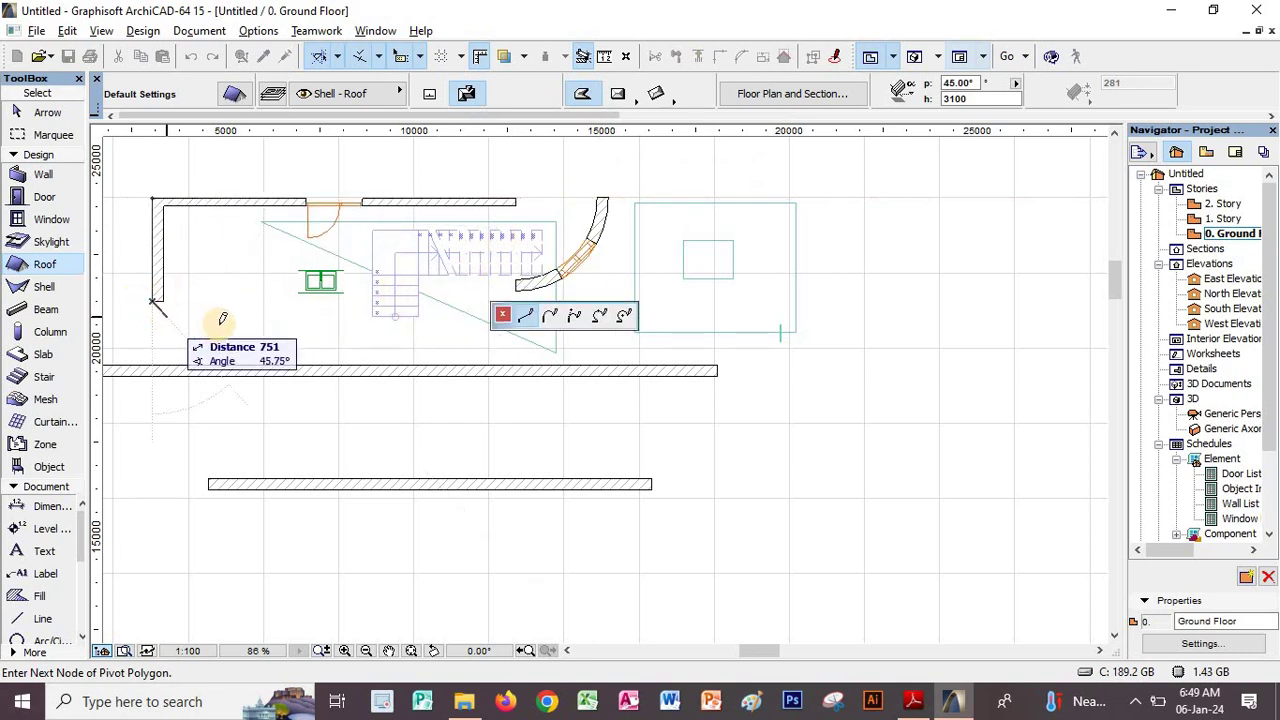
click(339, 349)
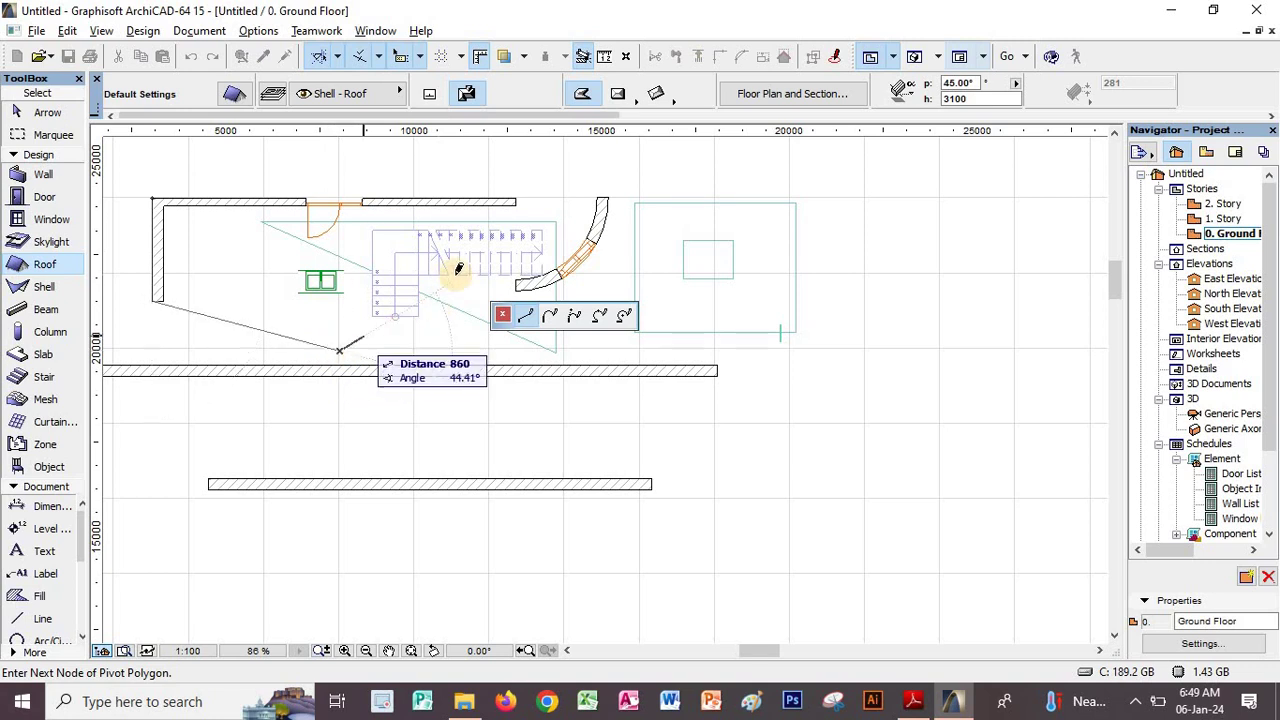
click(517, 203)
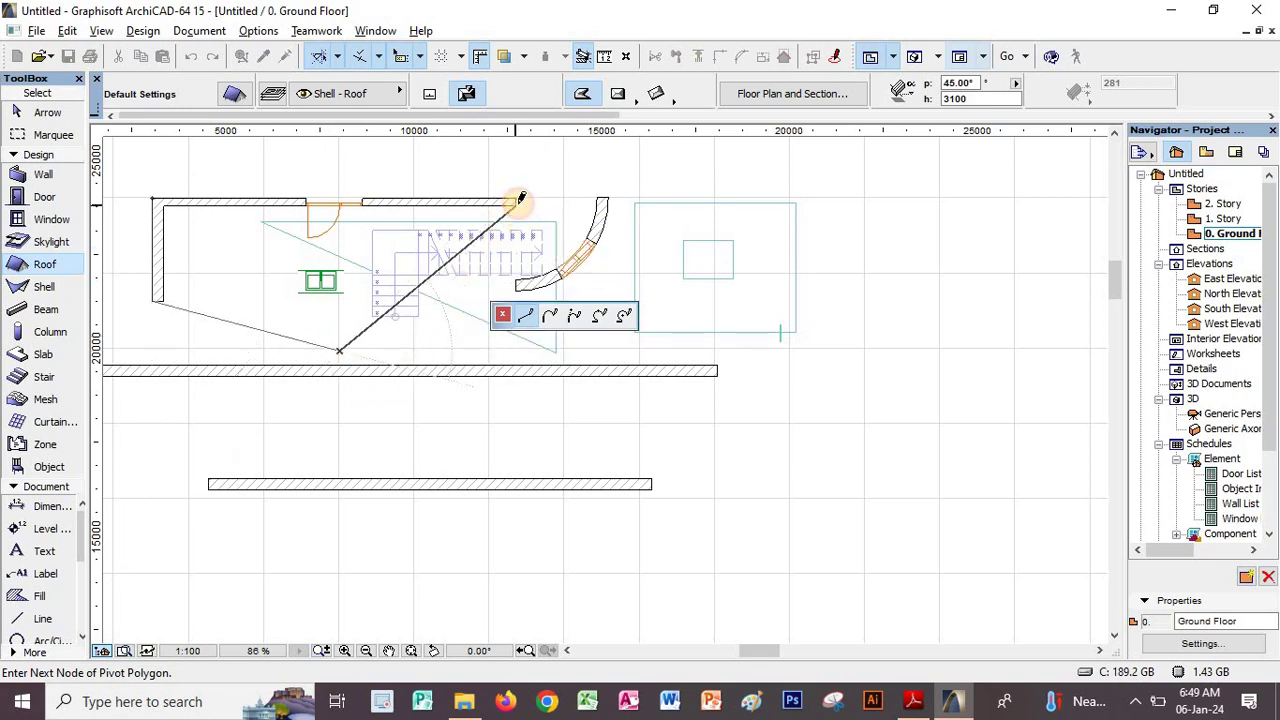
scroll(517, 196, up, 3)
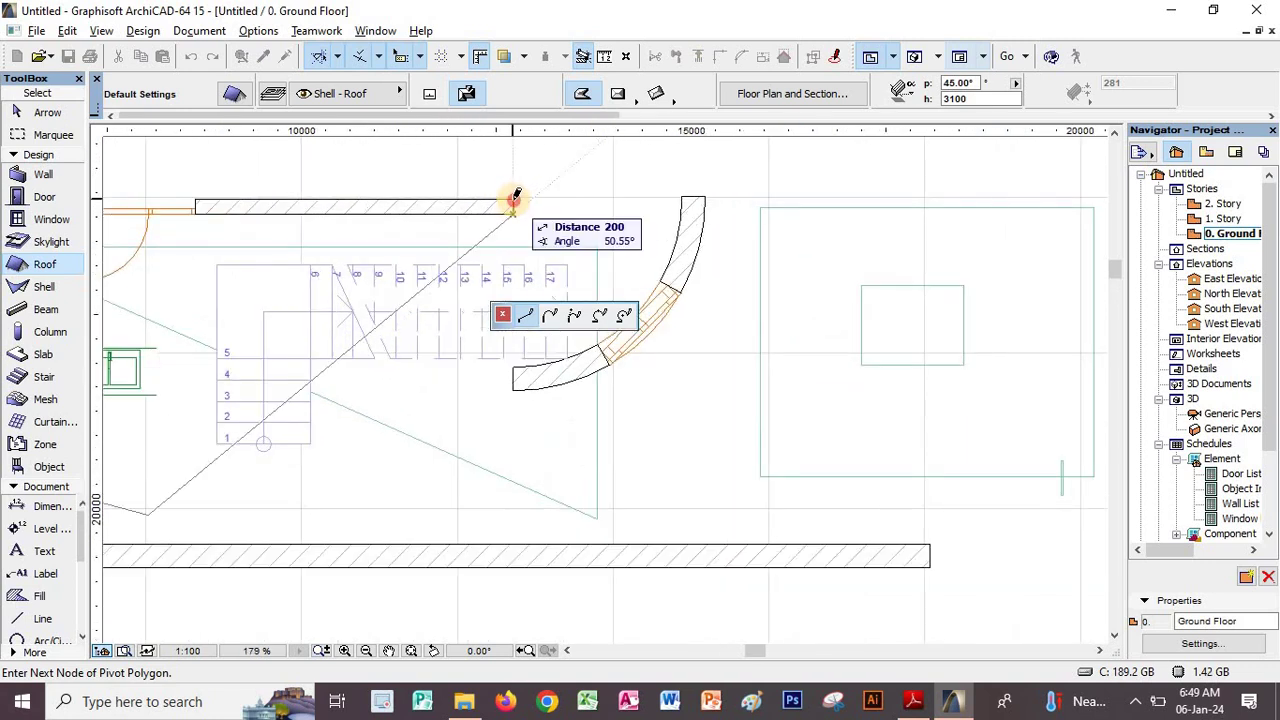
scroll(543, 198, down, 3)
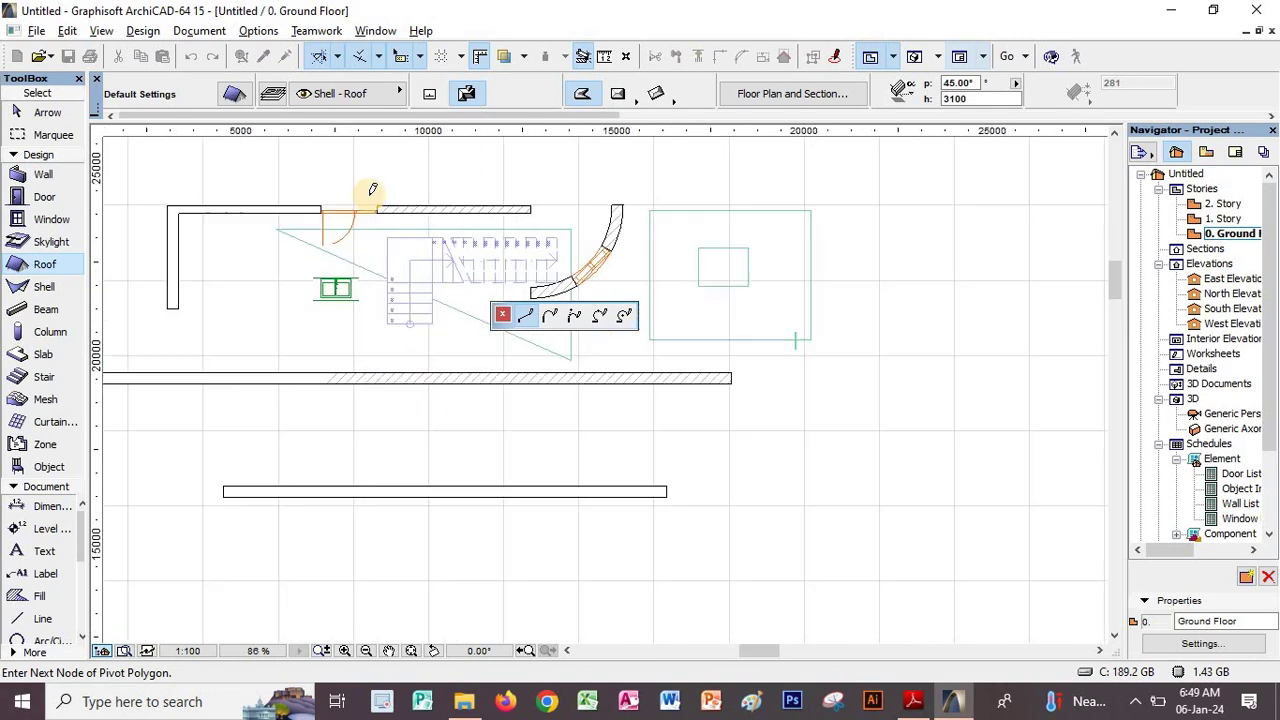
click(171, 201)
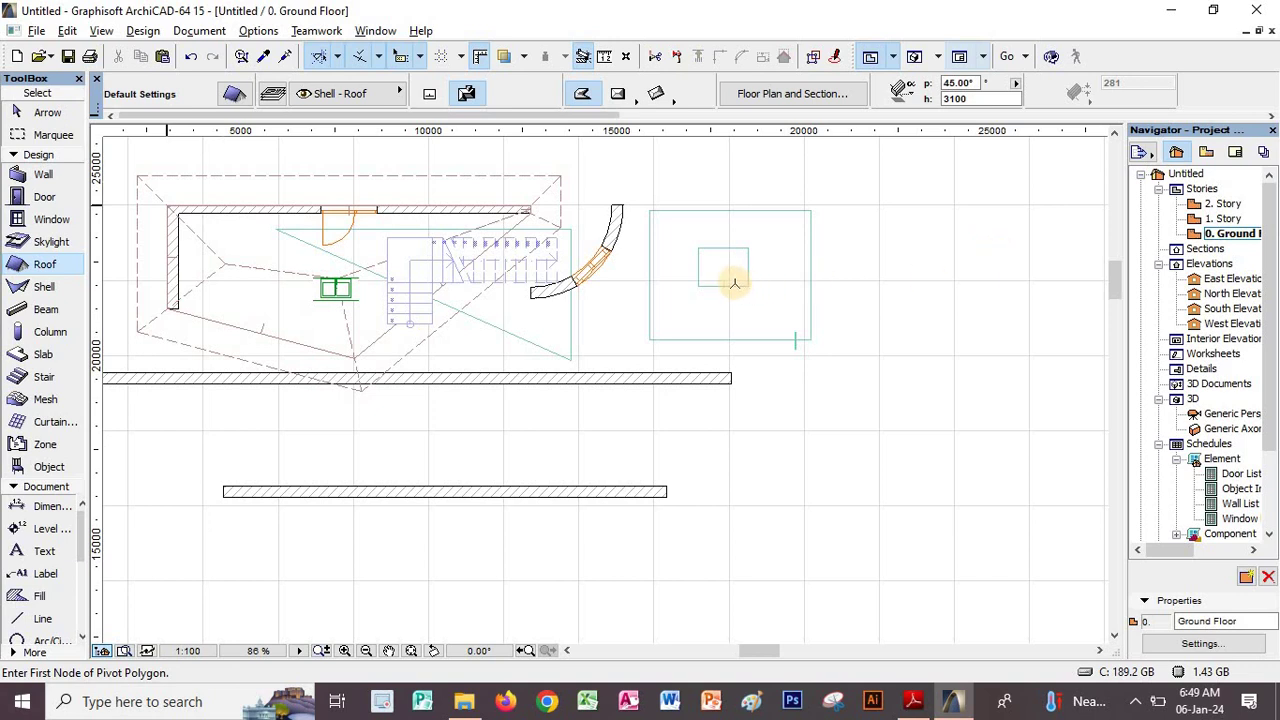
double_click(1225, 413)
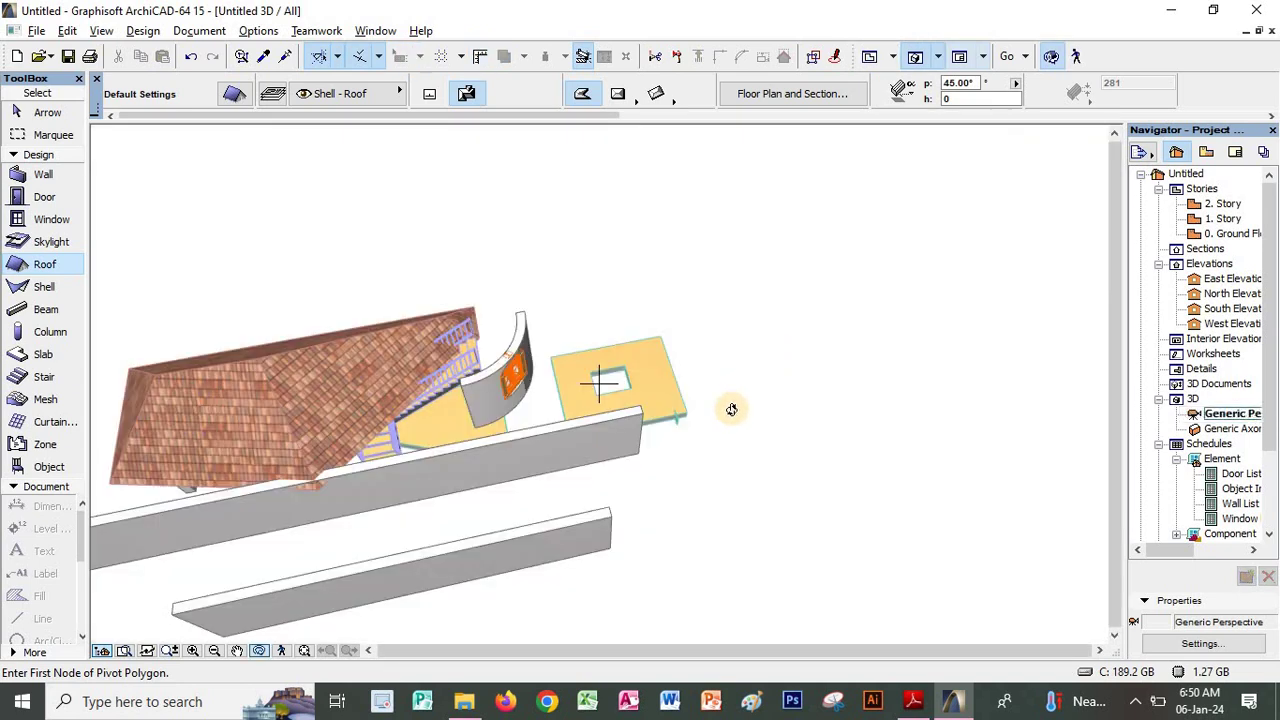
Return to the ground floor plan and delete the two long horizontal walls below the roofed L-shaped walls
drag(748, 411, 700, 340)
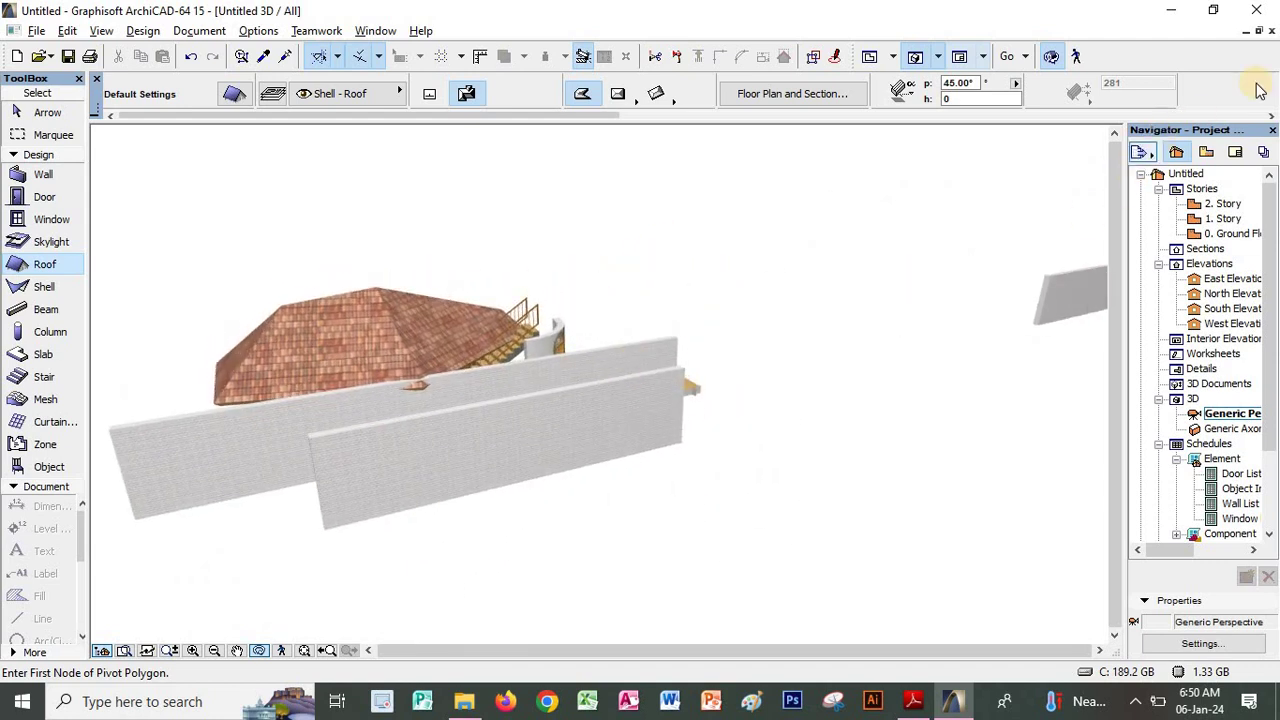
click(1270, 34)
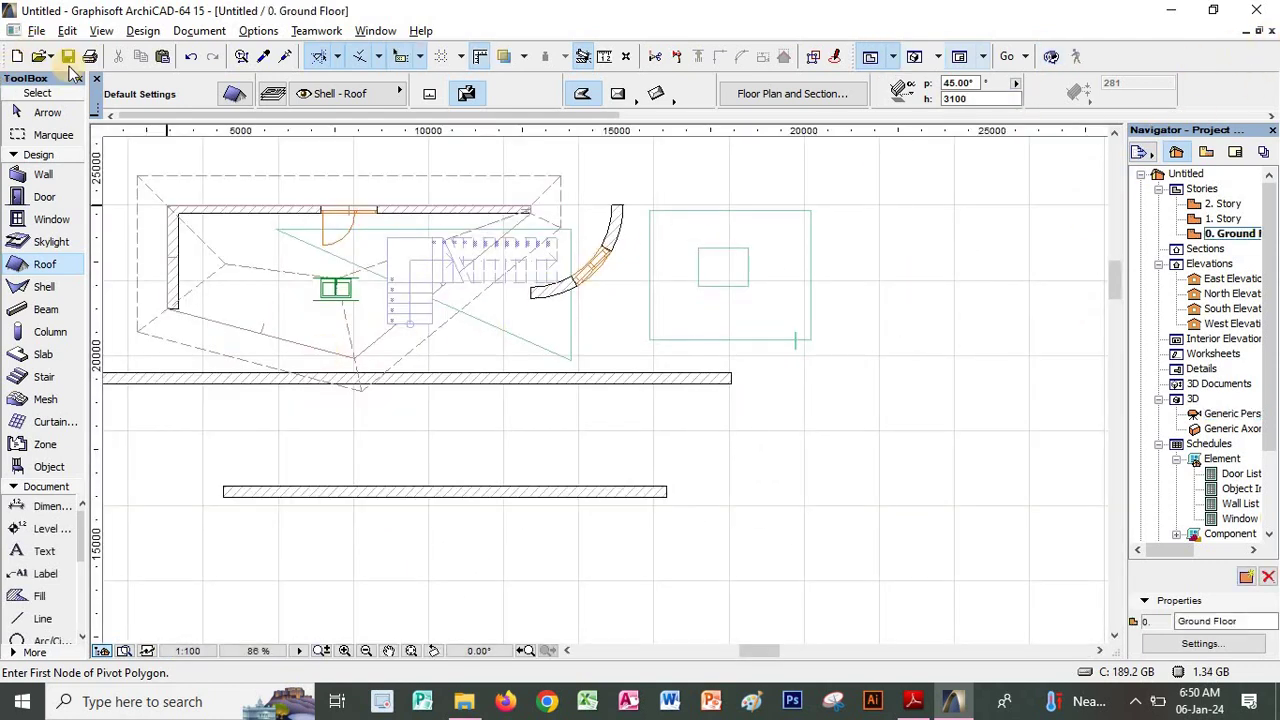
click(47, 112)
click(500, 379)
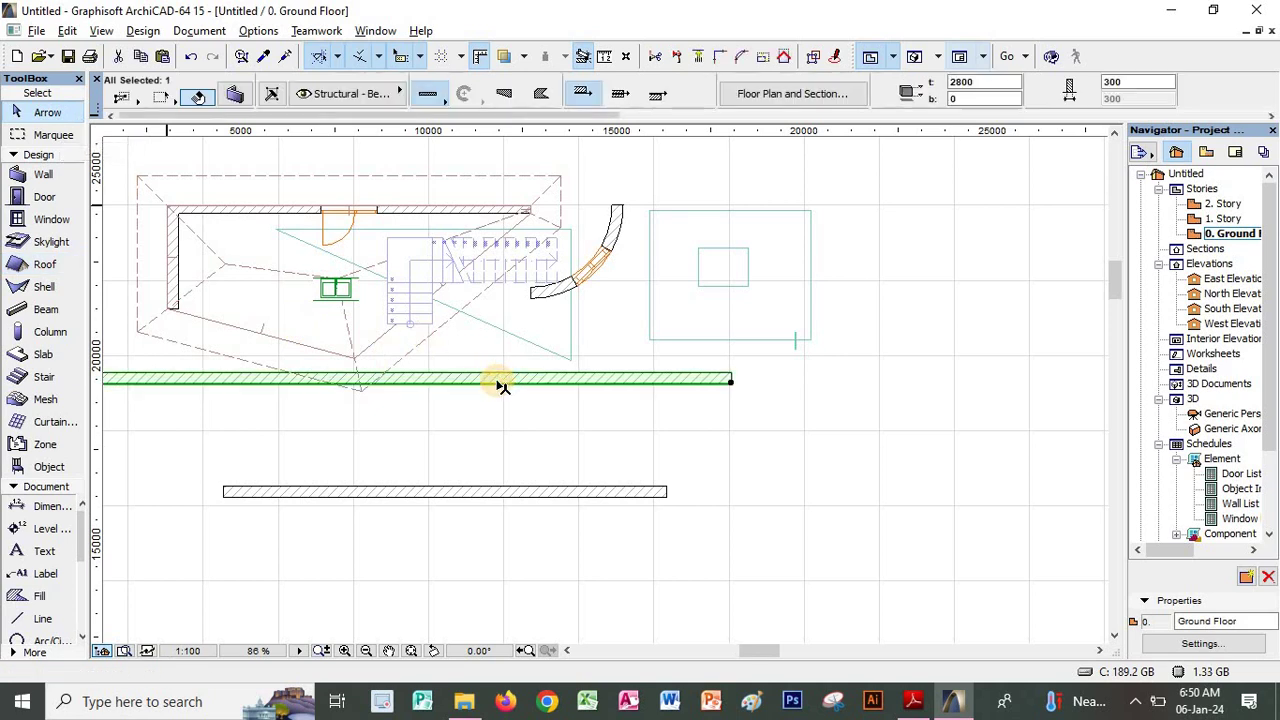
key(Delete)
click(486, 491)
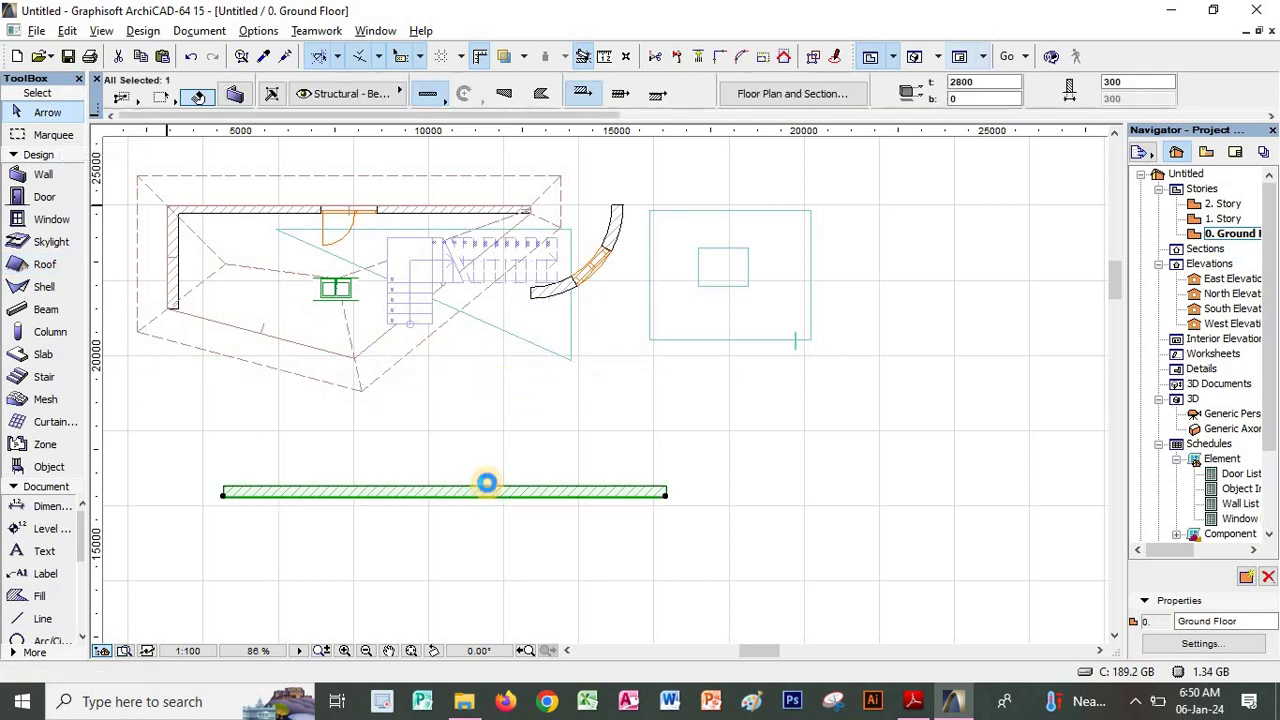
key(Delete)
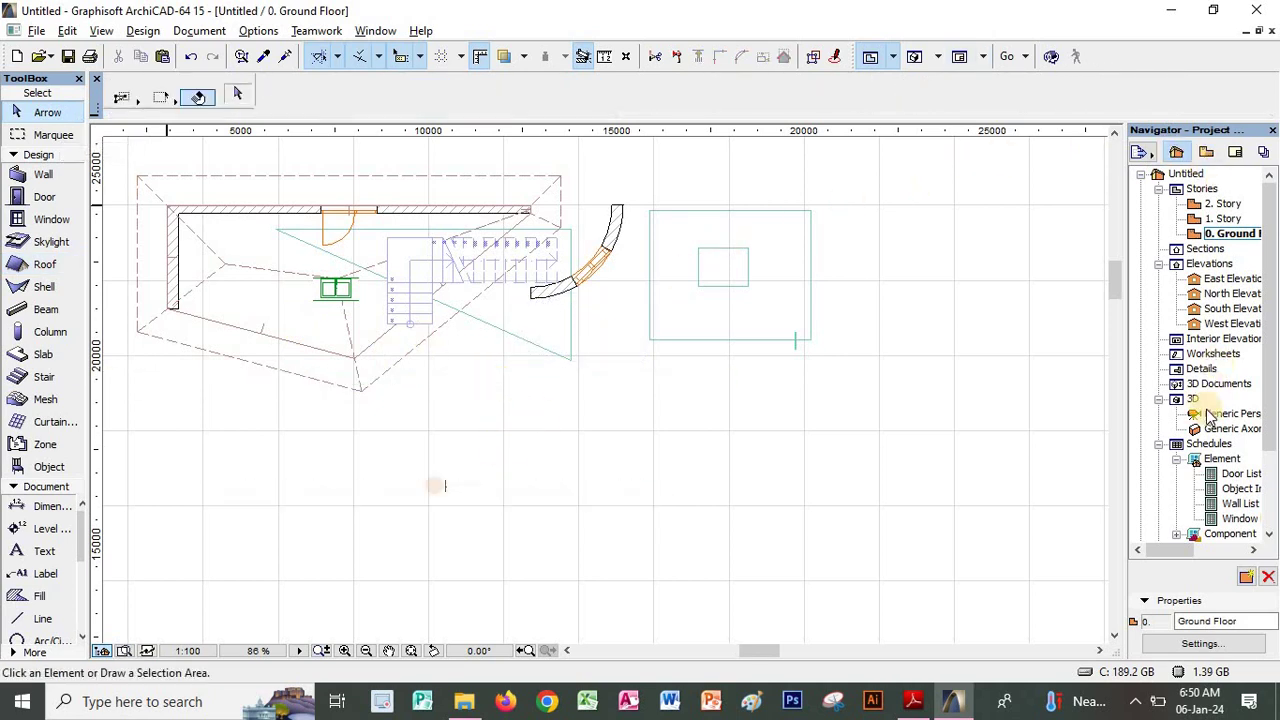
Inspect the polygonal roof from above in the Generic Perspective 3D view and return to the ground floor plan
double_click(1209, 414)
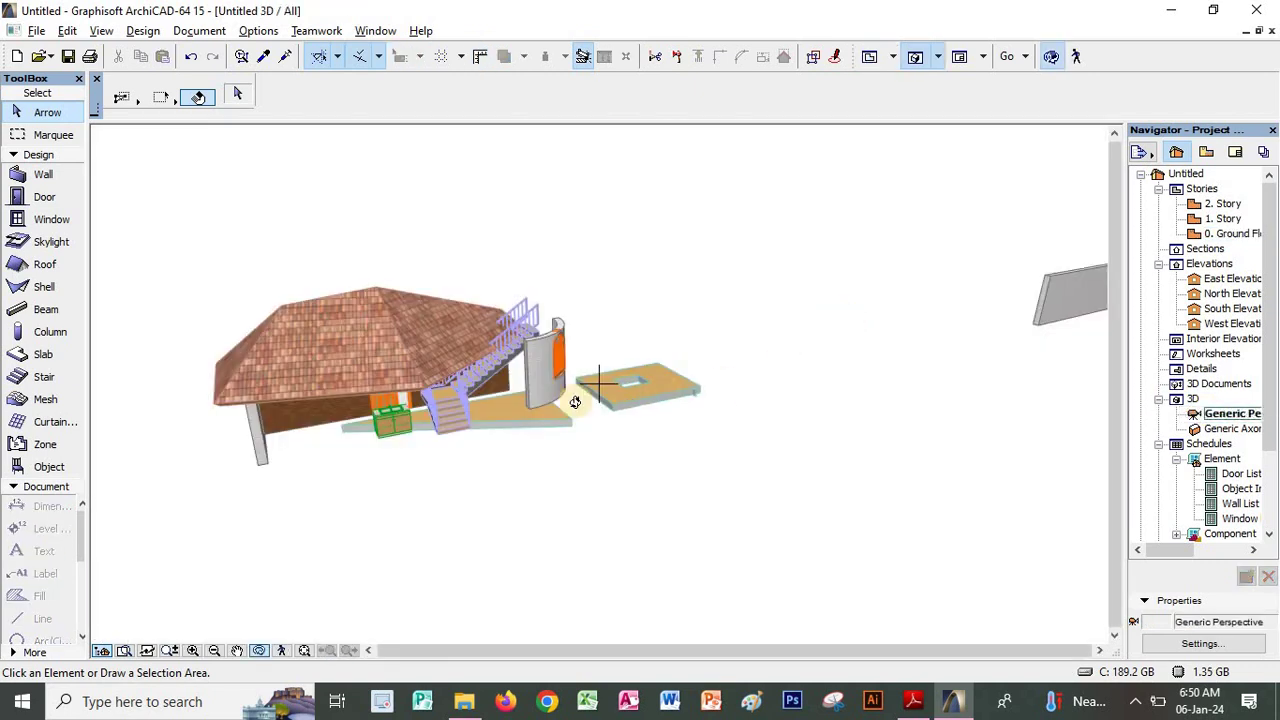
drag(549, 346, 953, 166)
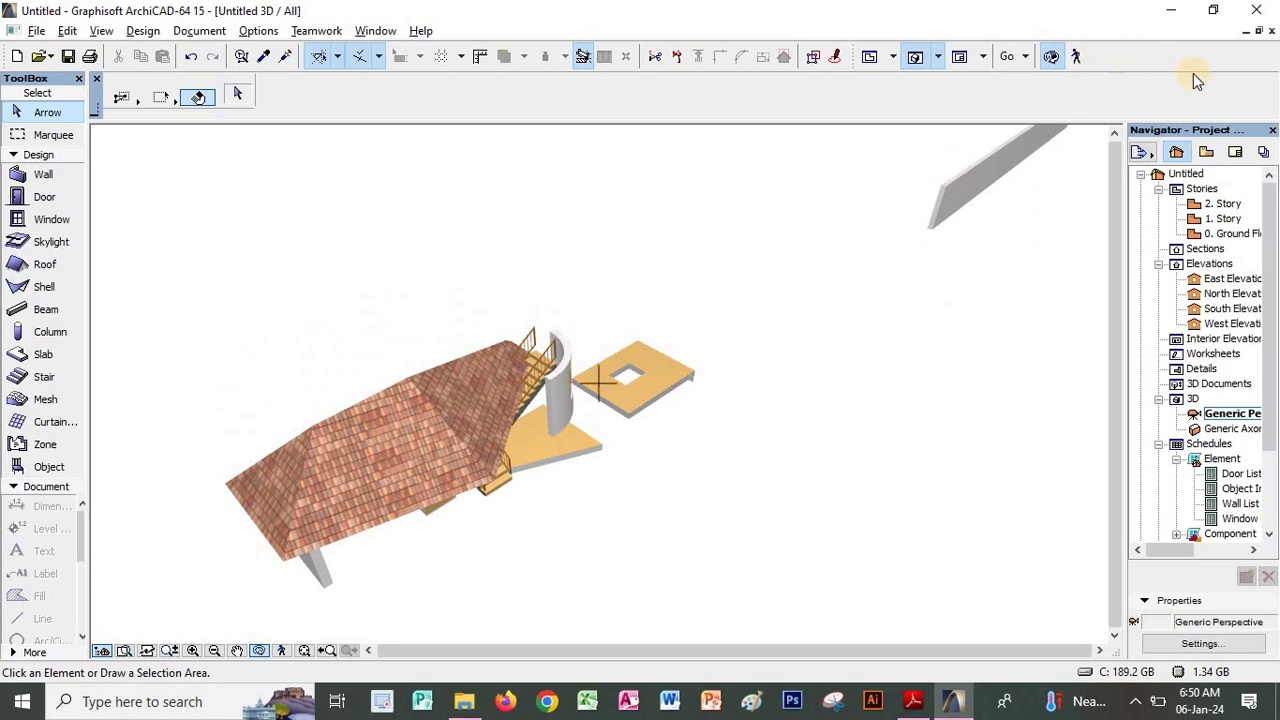
click(1270, 32)
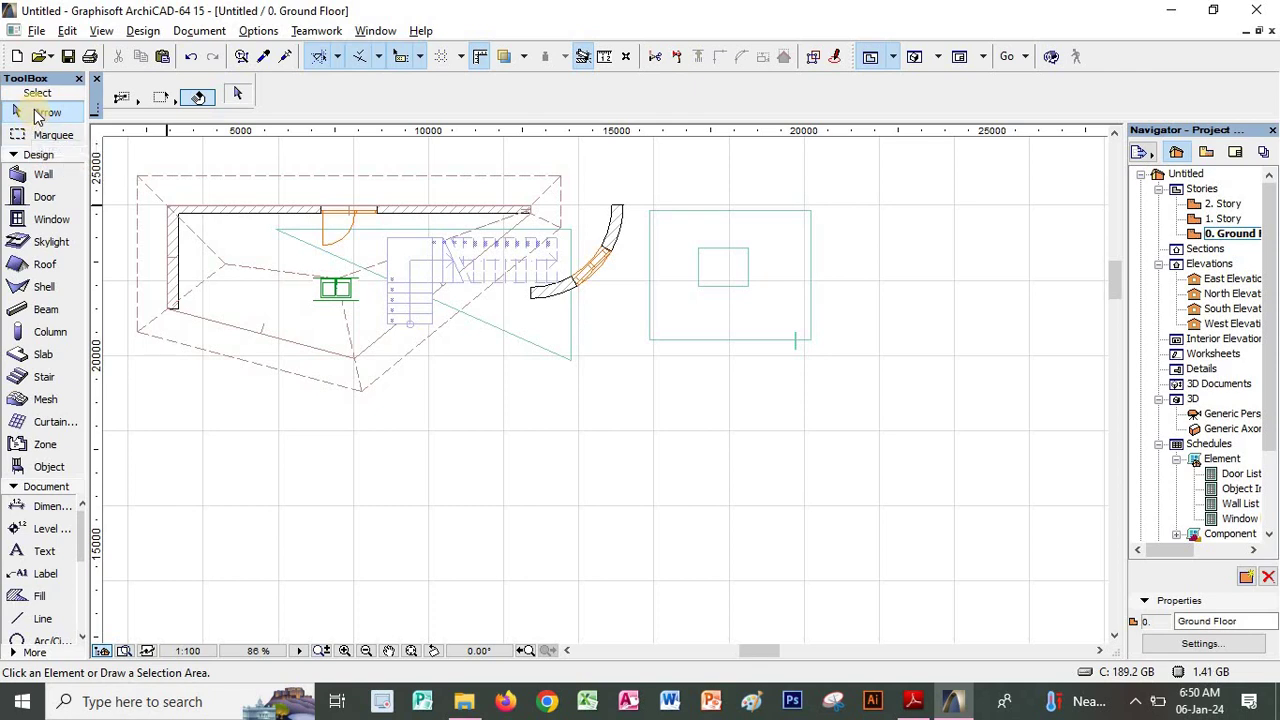
click(228, 277)
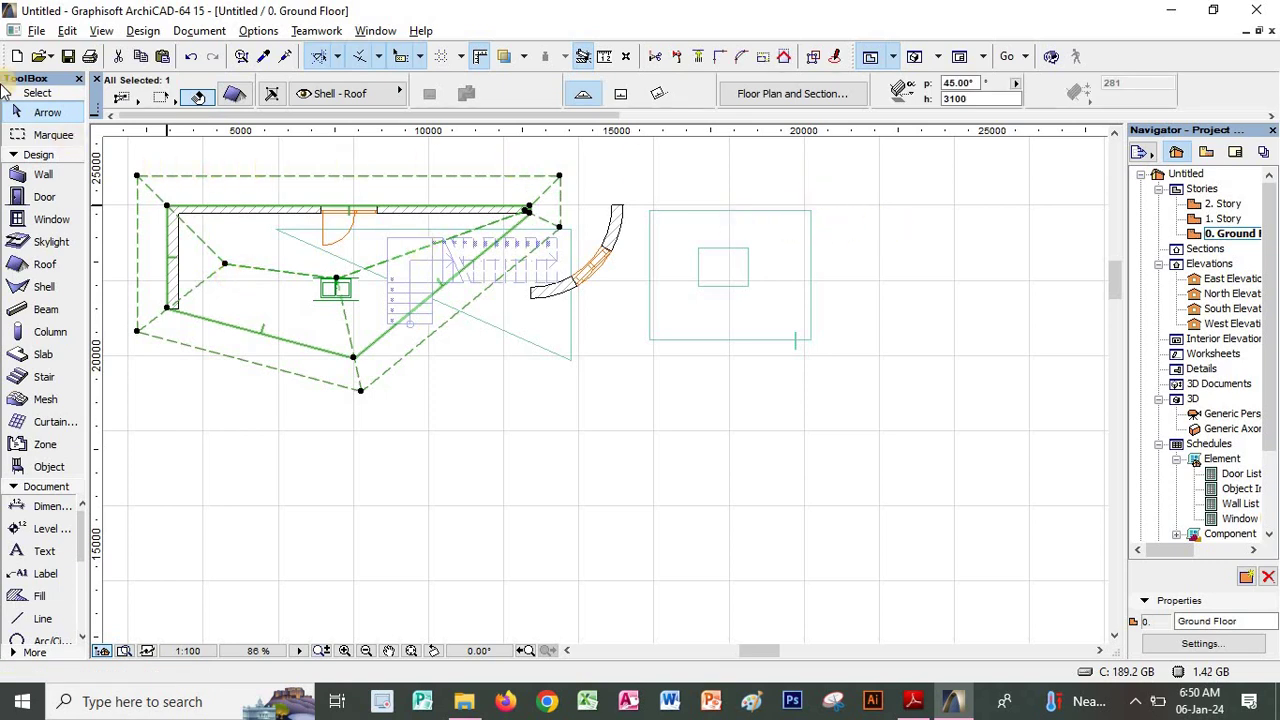
click(226, 266)
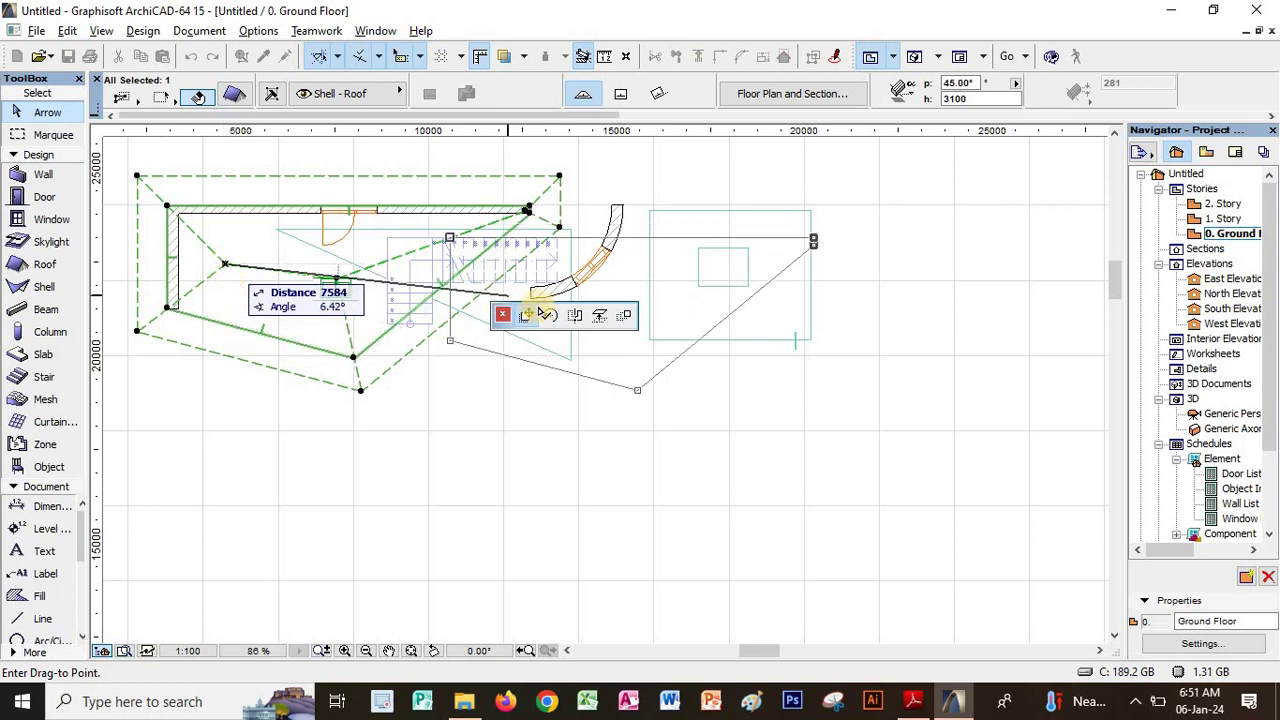
click(228, 264)
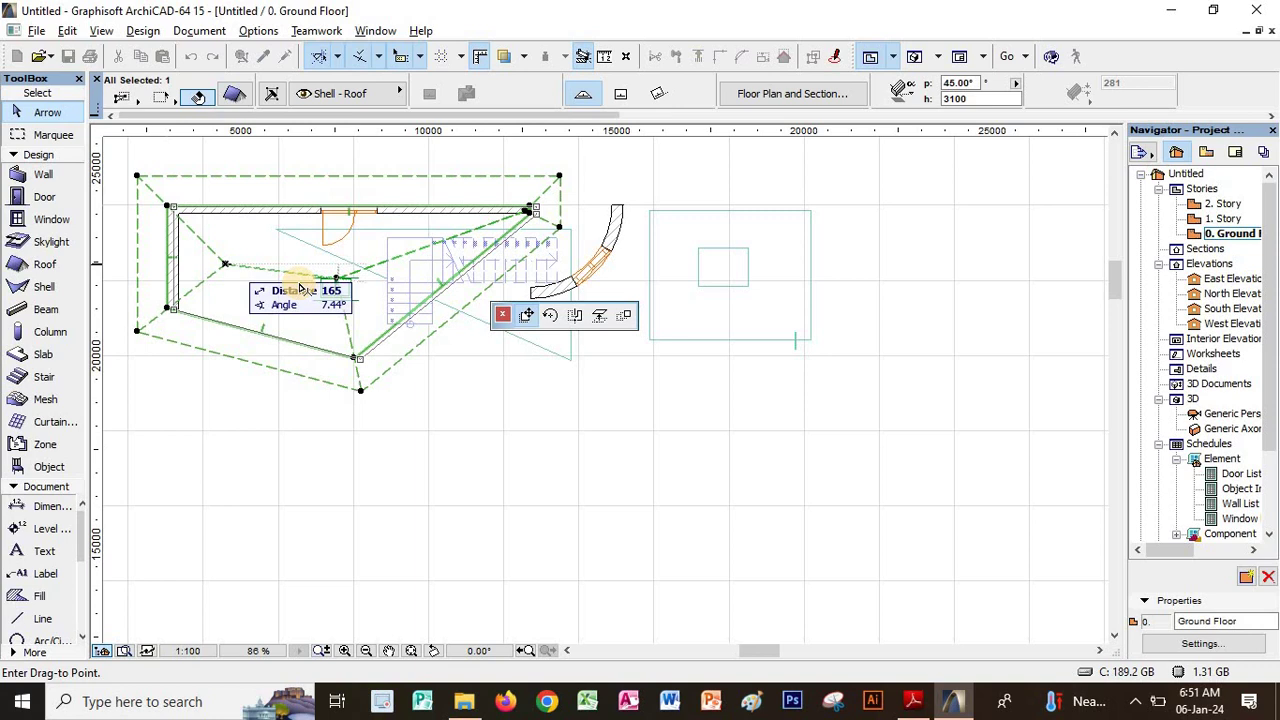
click(225, 264)
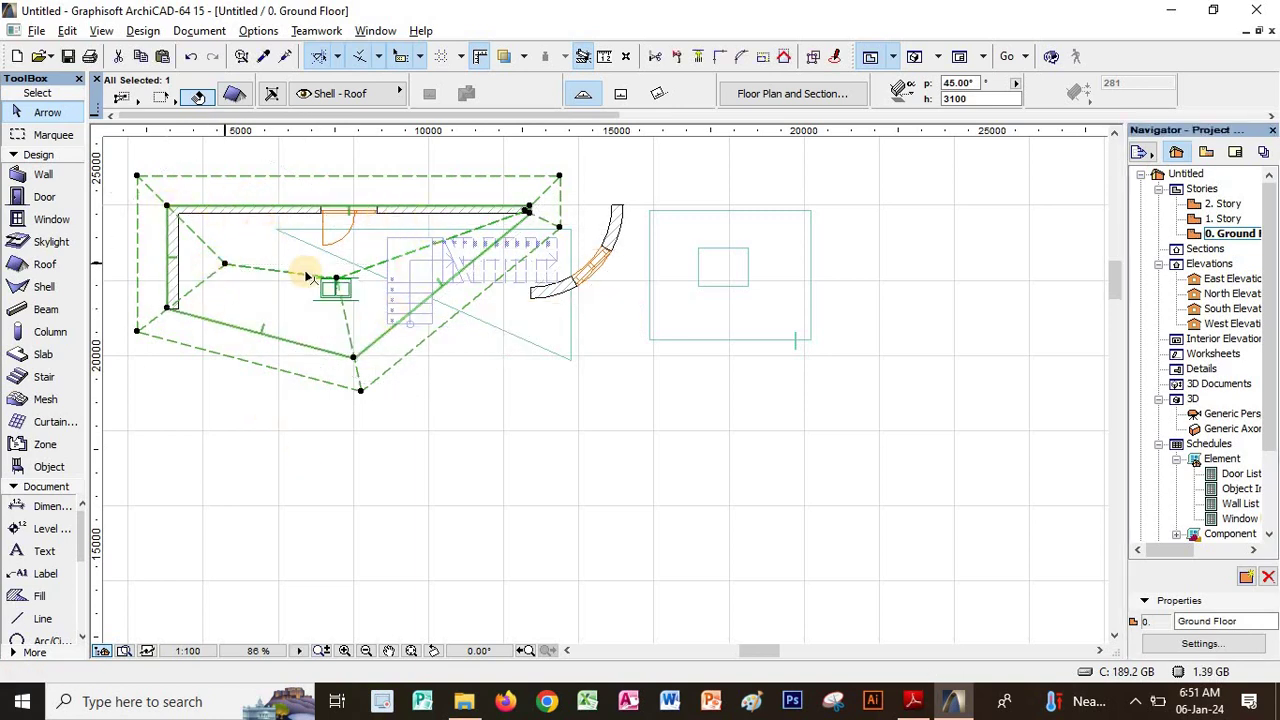
click(338, 283)
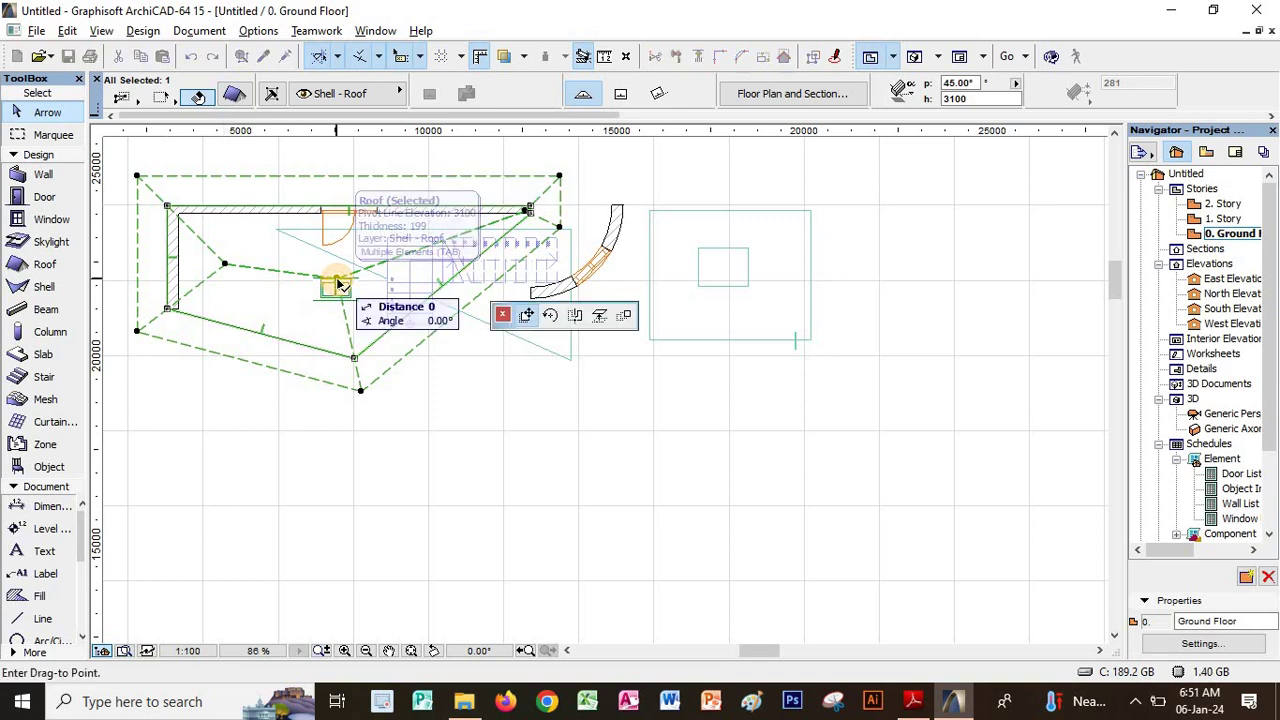
key(Escape)
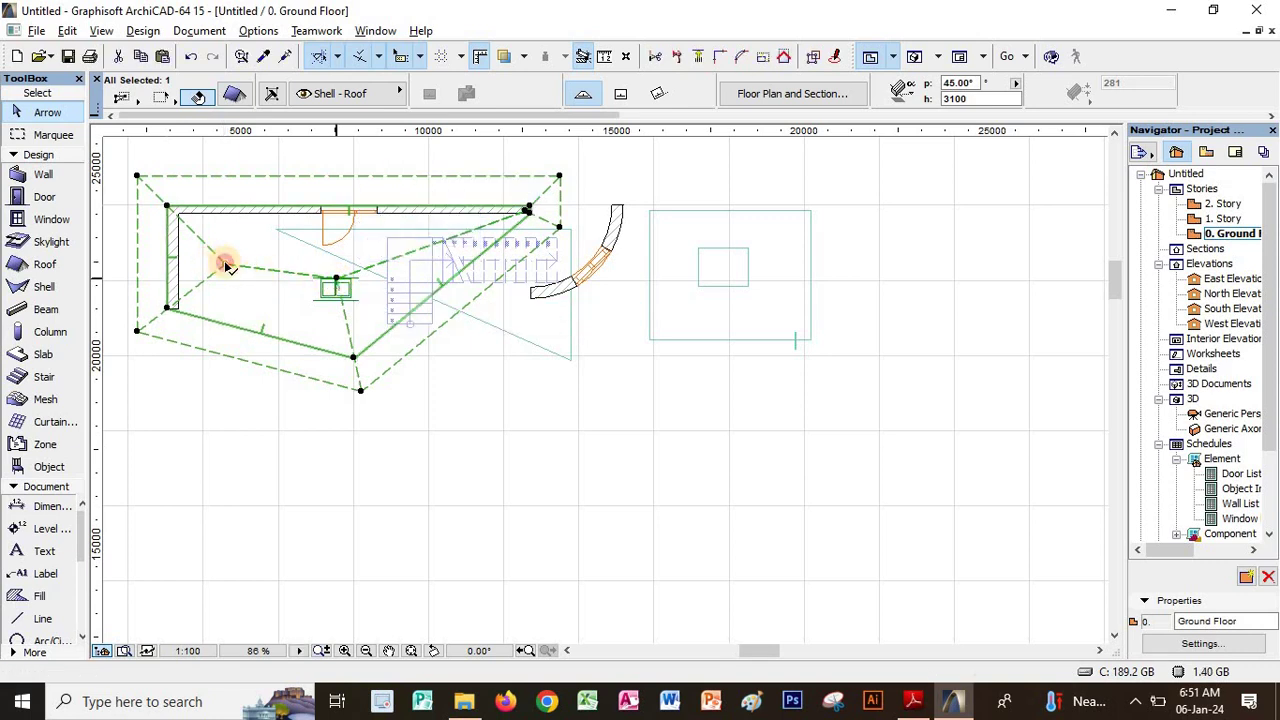
click(226, 265)
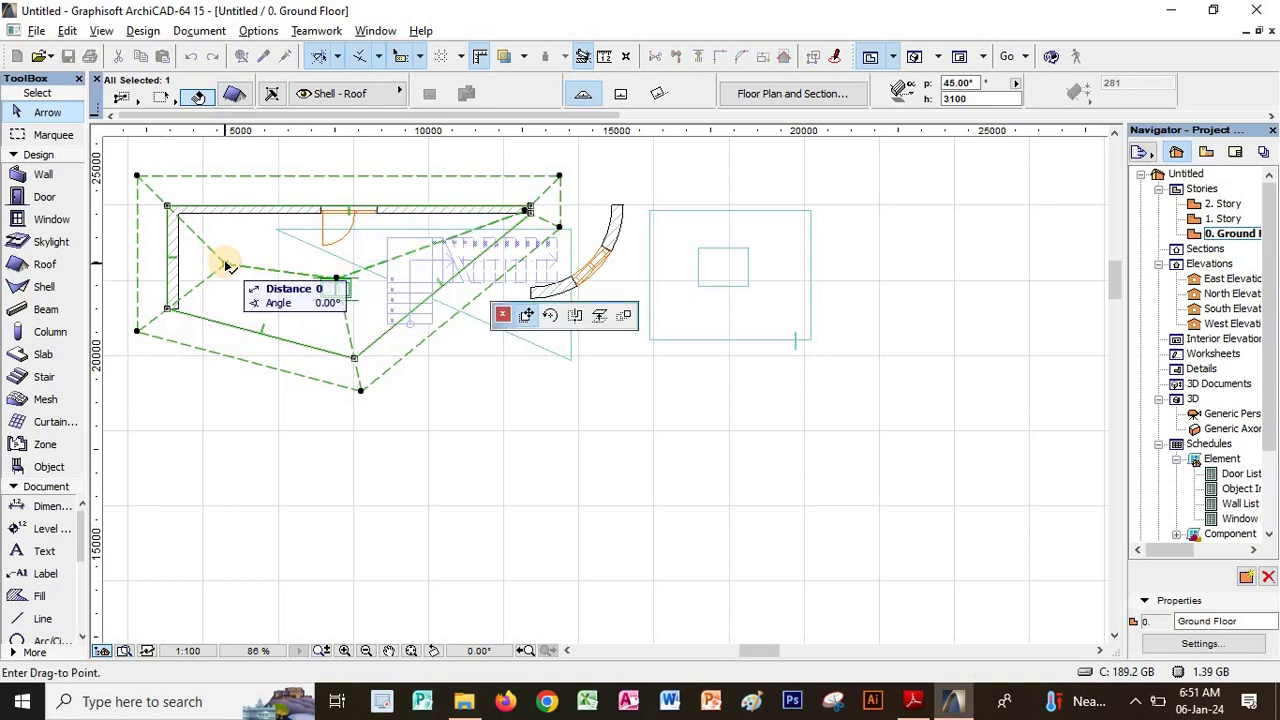
click(226, 265)
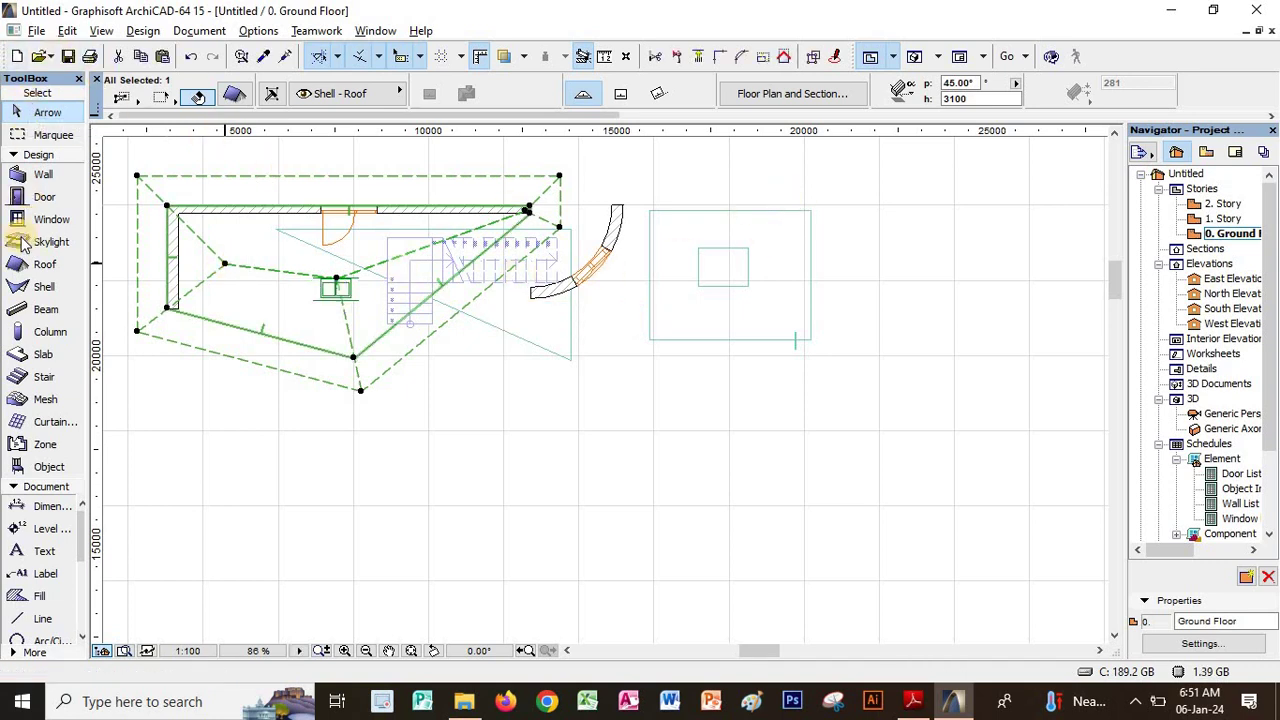
Replace the polygonal roof with a rectangular multi-plane roof drawn from the L-shaped walls' outer corner to beyond the stair
key(Escape)
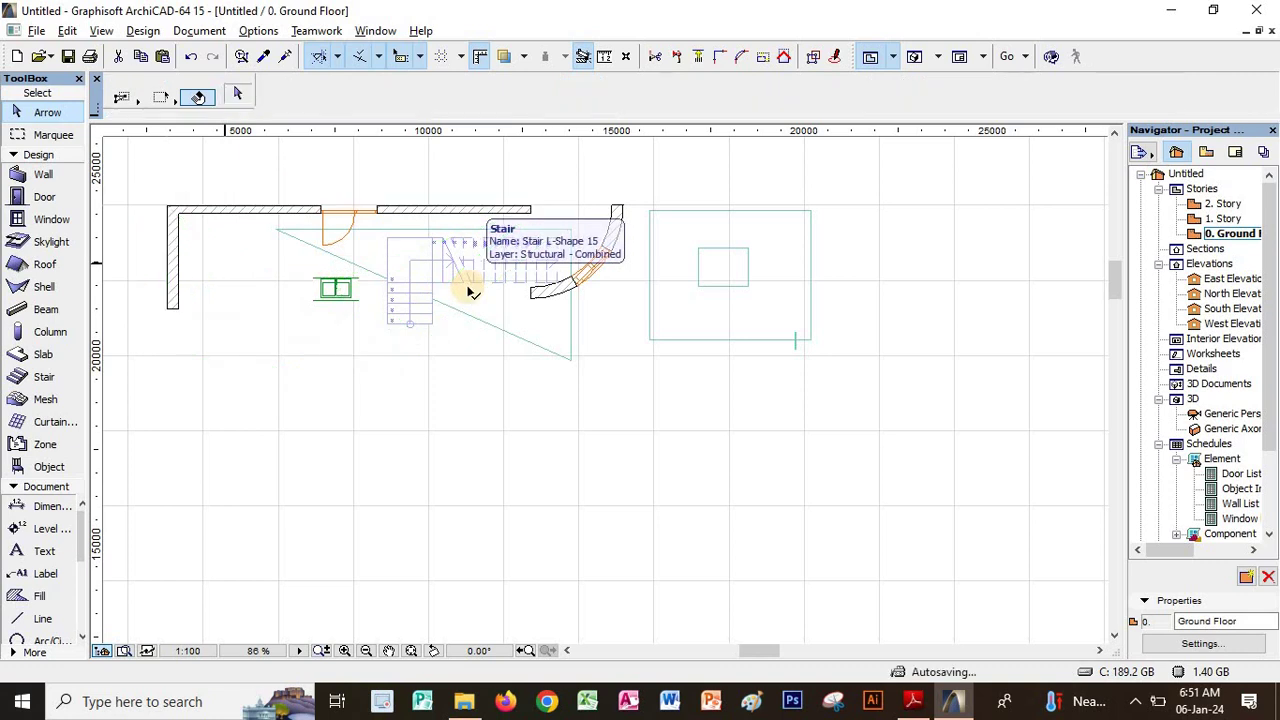
click(40, 174)
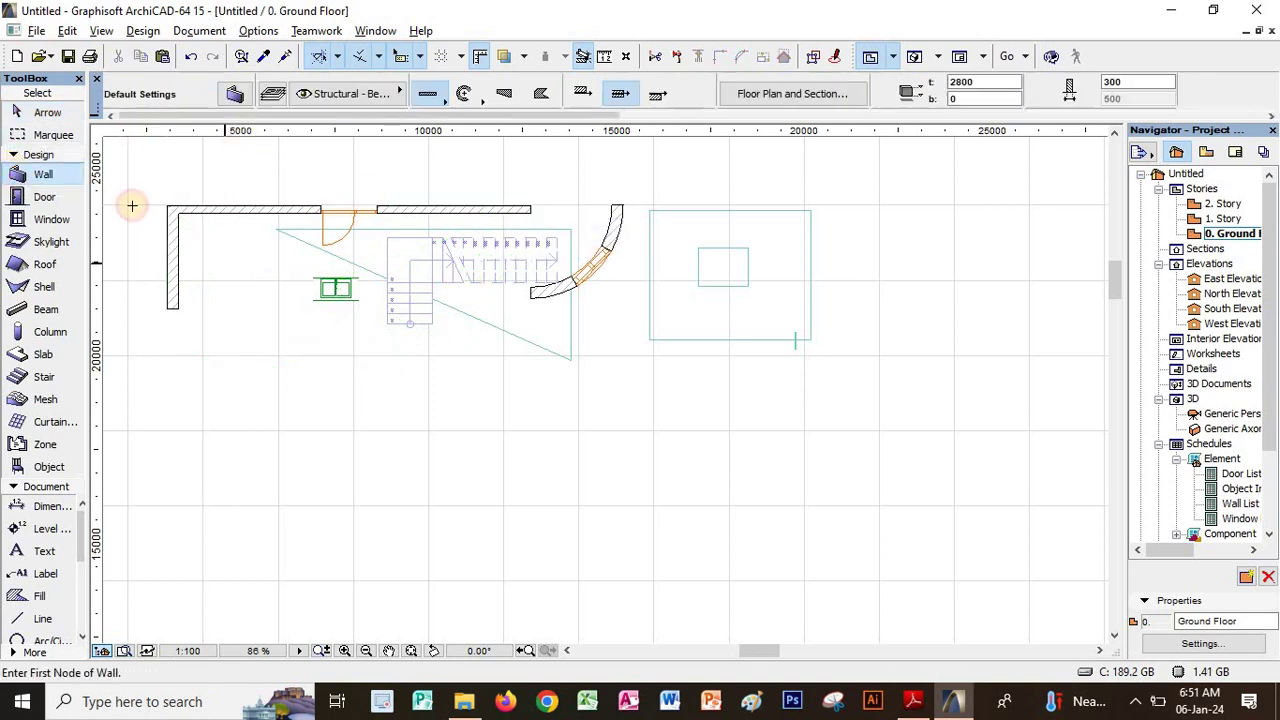
click(167, 203)
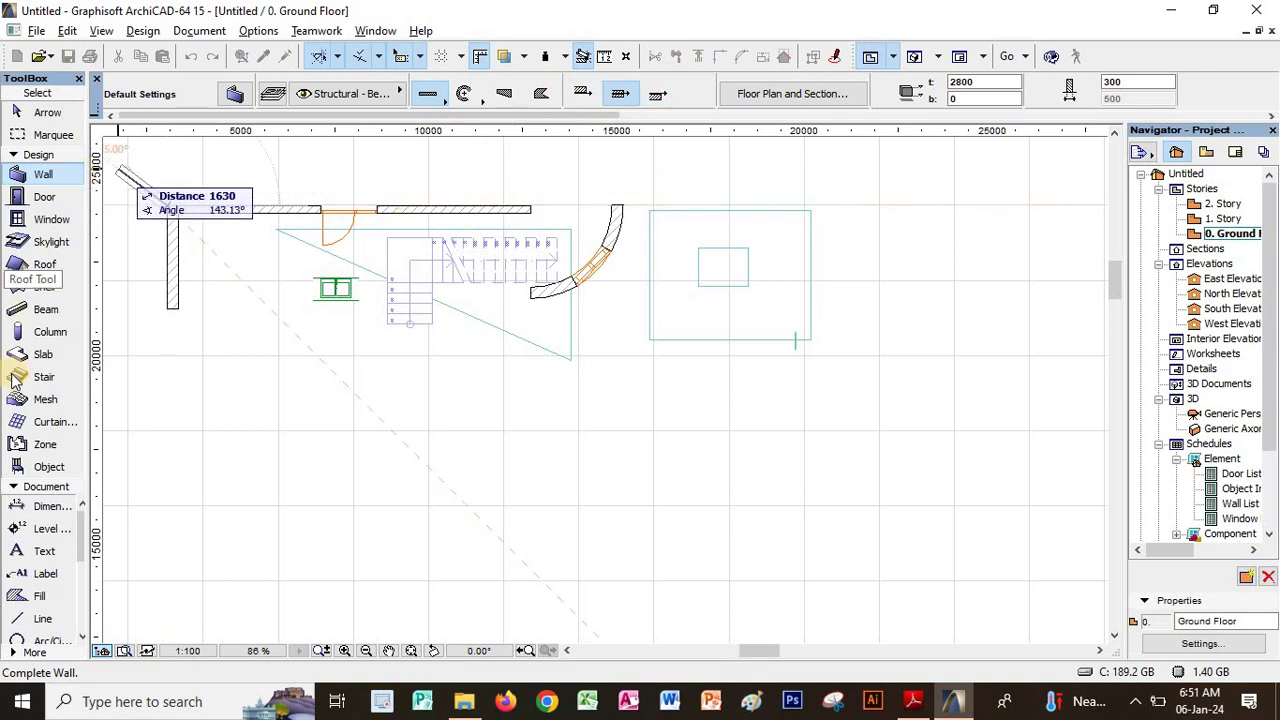
click(24, 268)
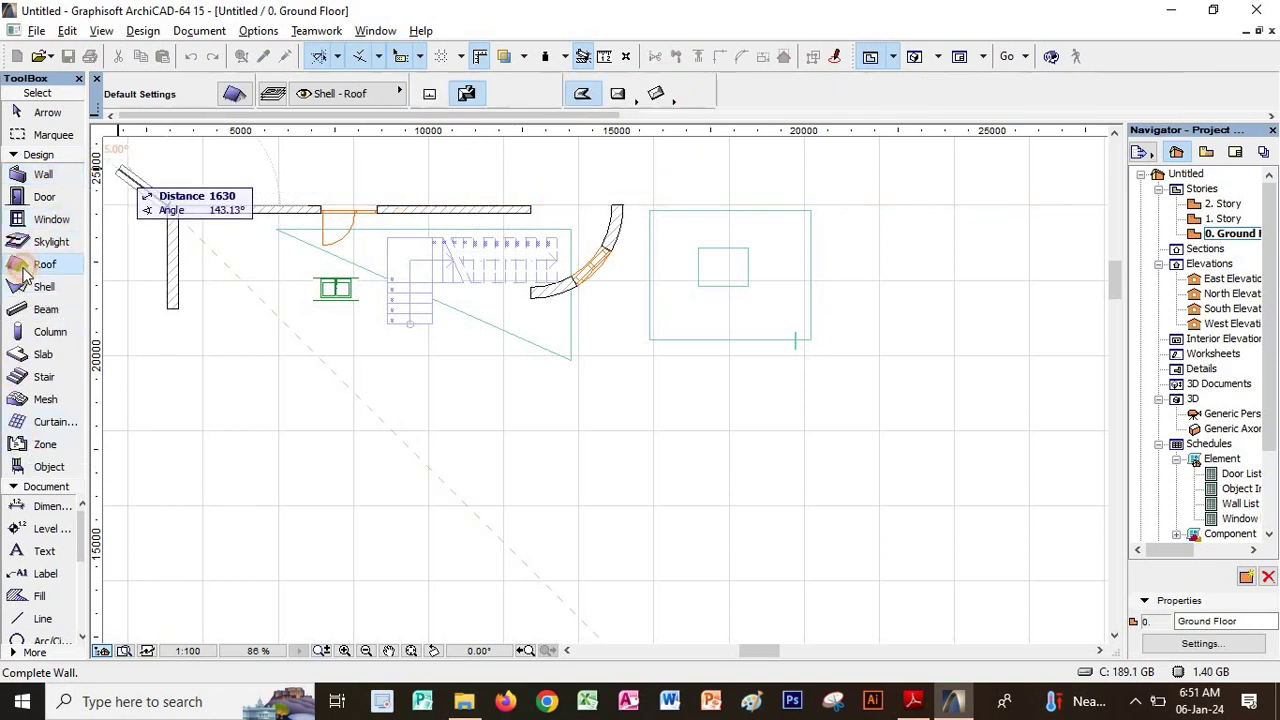
click(168, 205)
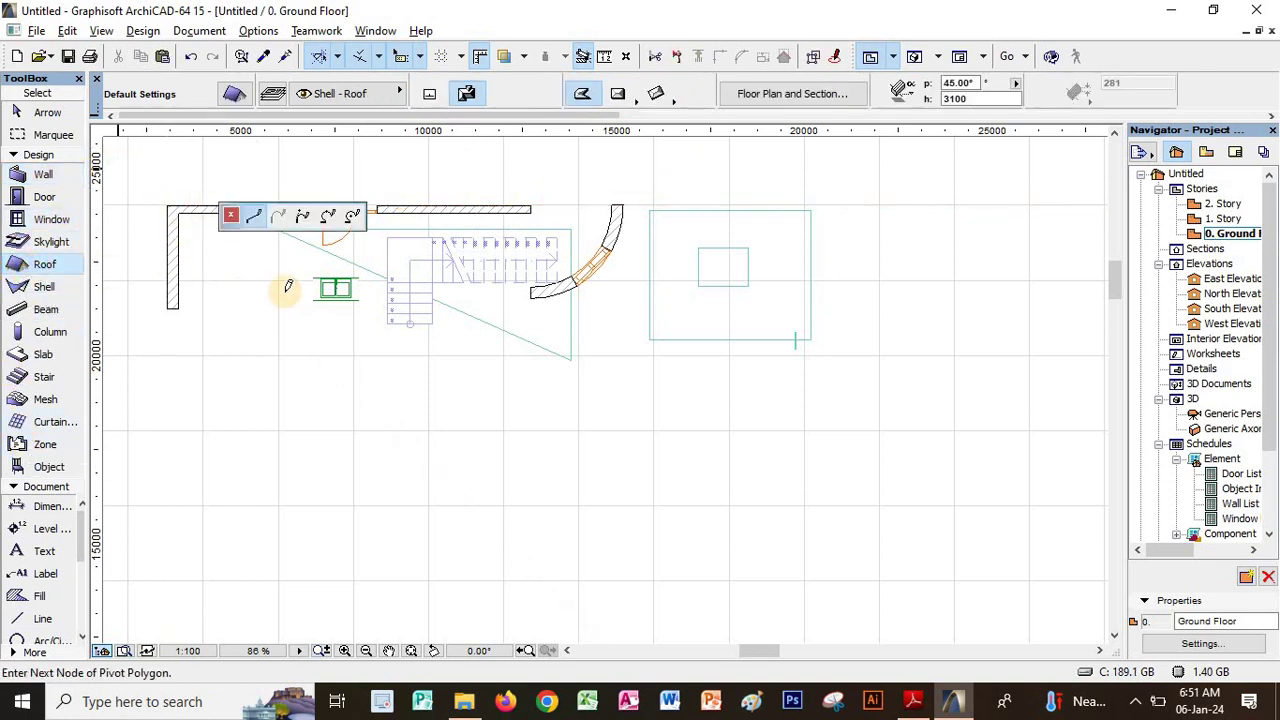
click(620, 97)
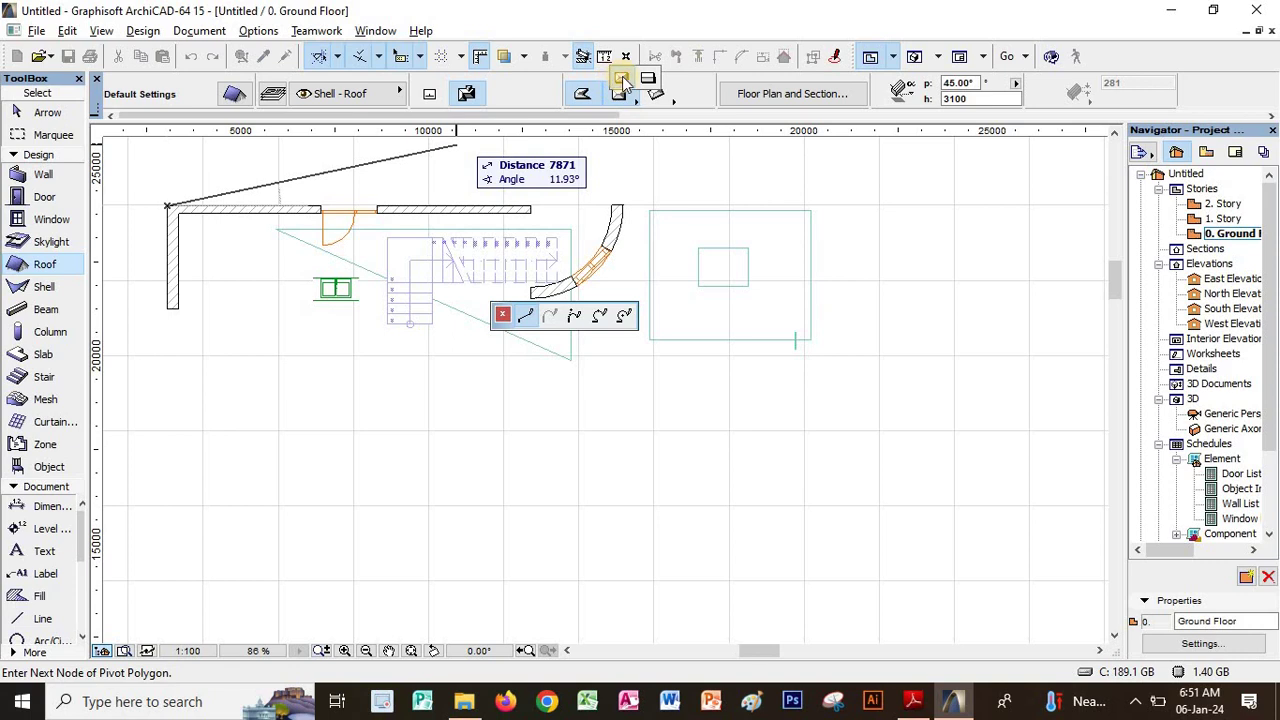
click(648, 78)
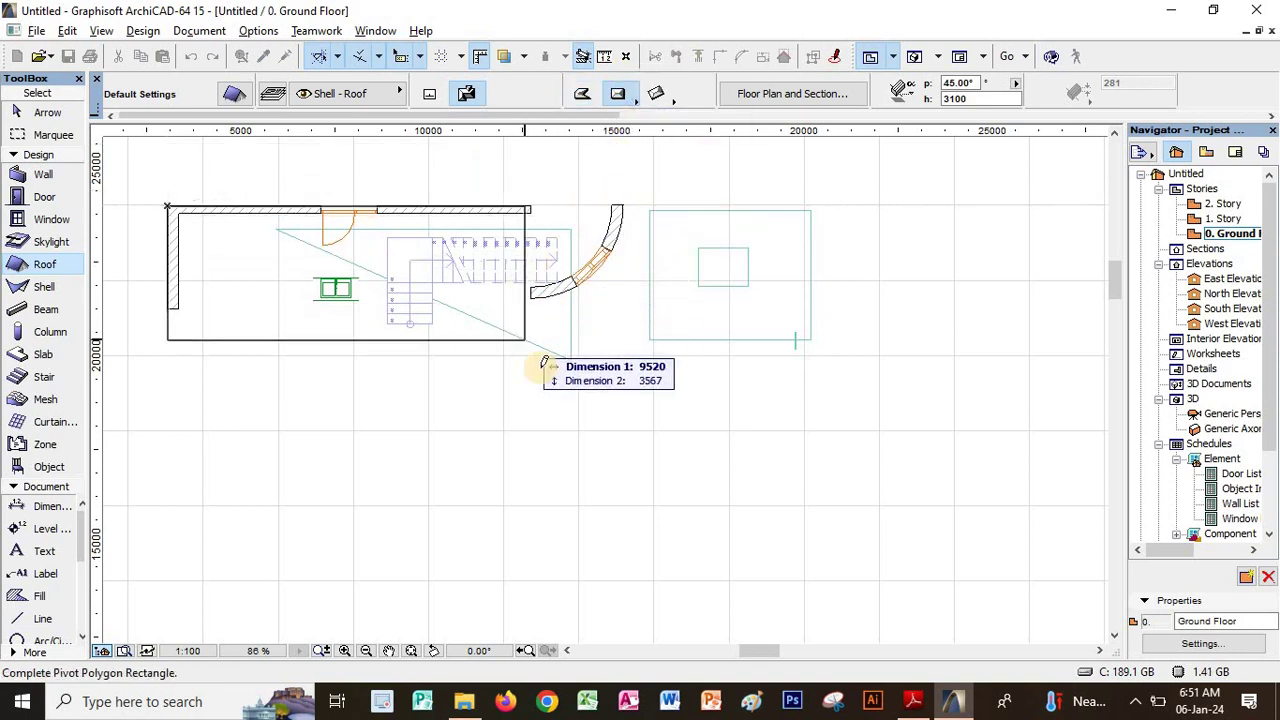
click(581, 383)
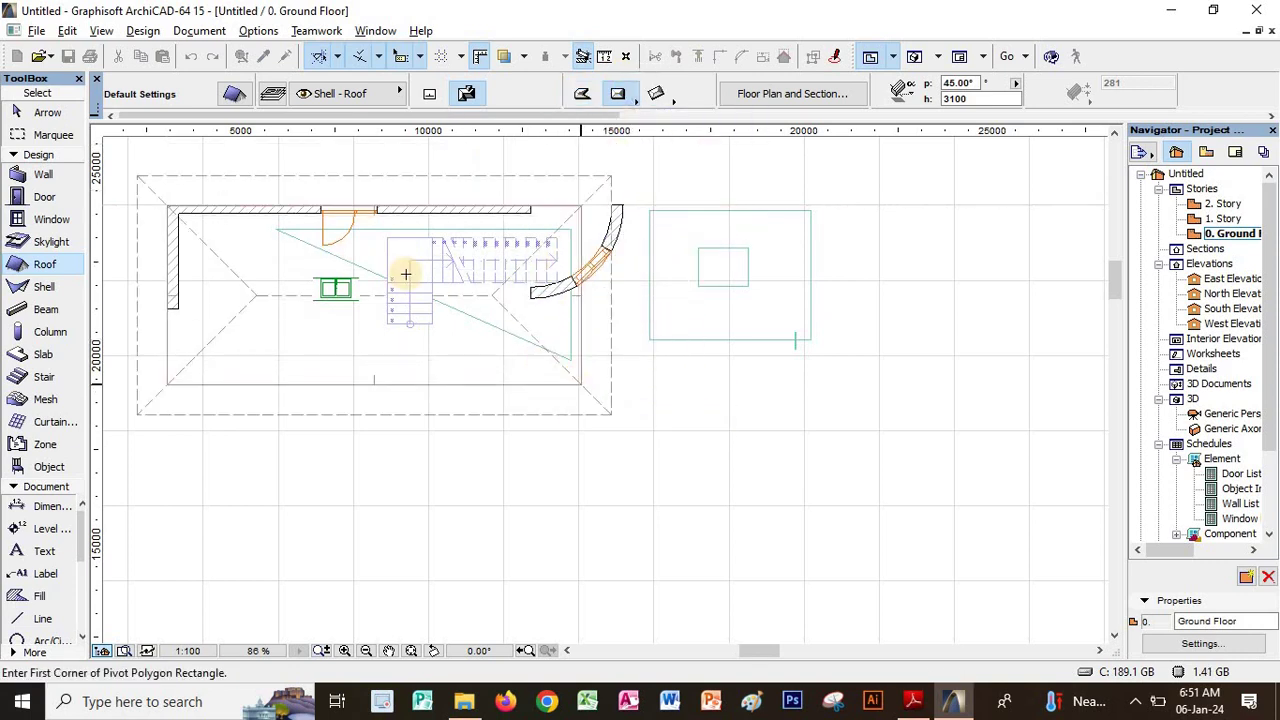
Stretch the rectangular roof's left ridge node to form a 90° gable end, and its right ridge node to the curved wall's lower end
click(20, 112)
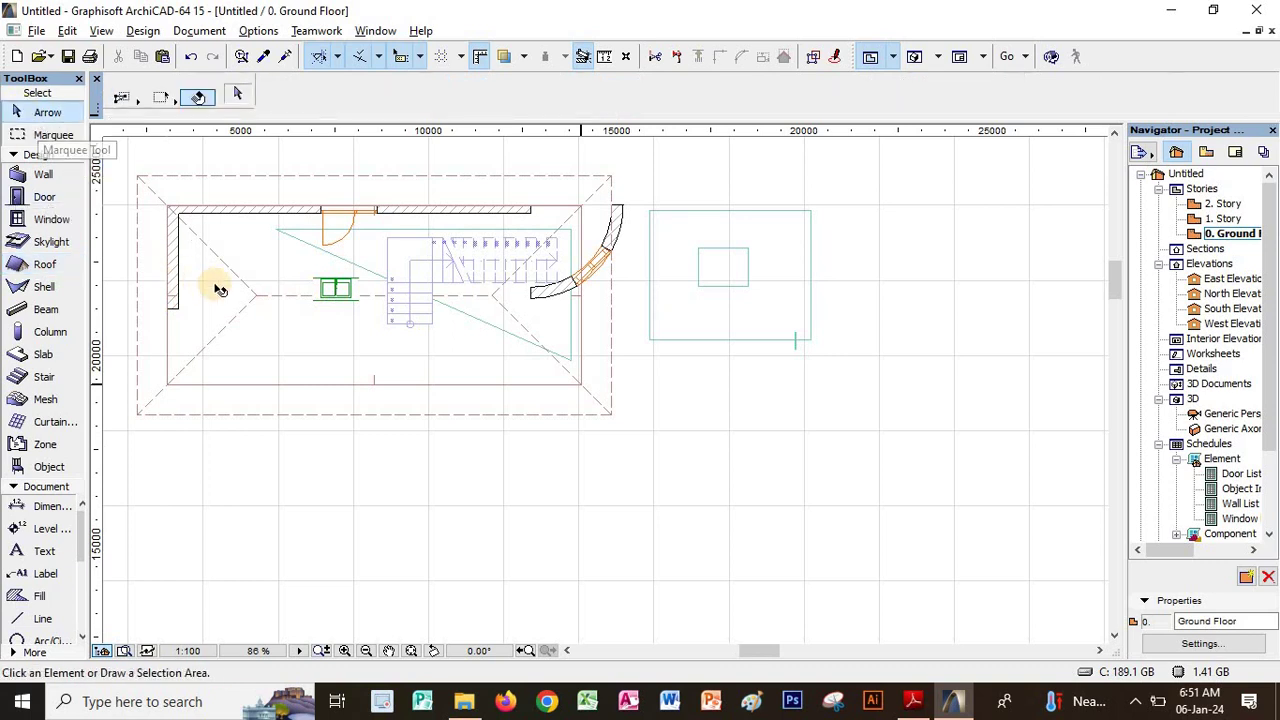
click(335, 176)
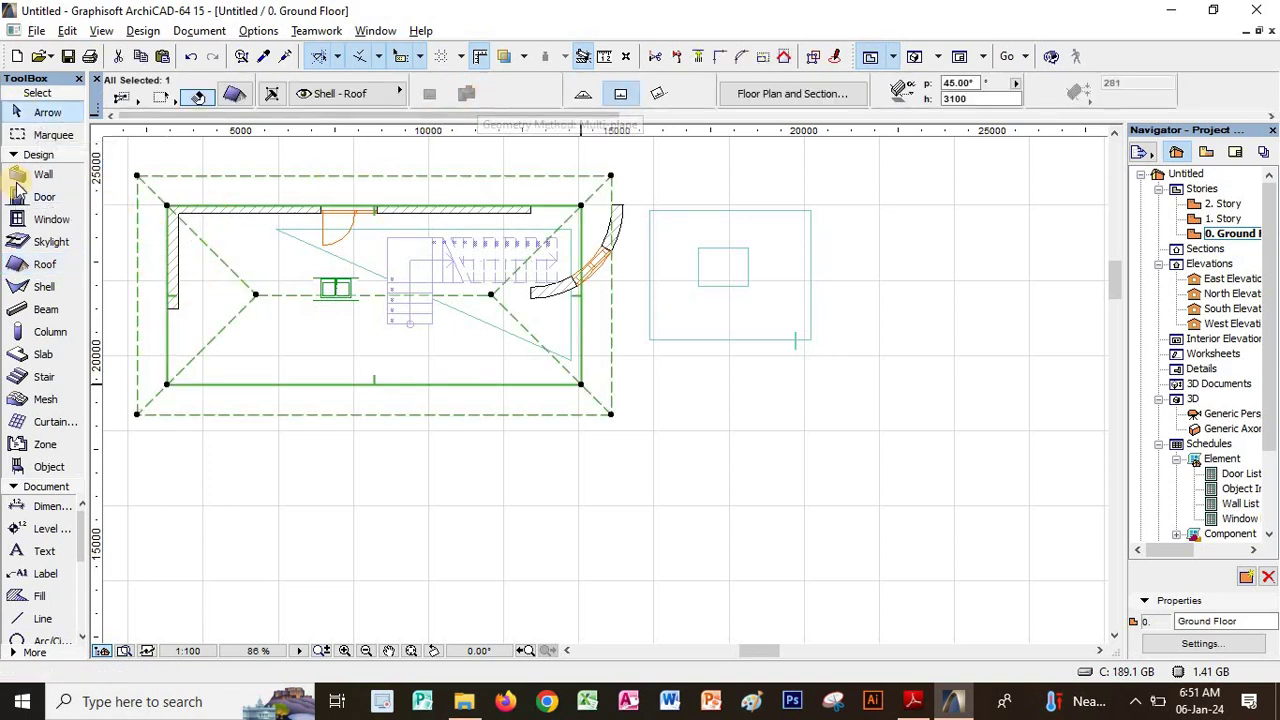
click(256, 298)
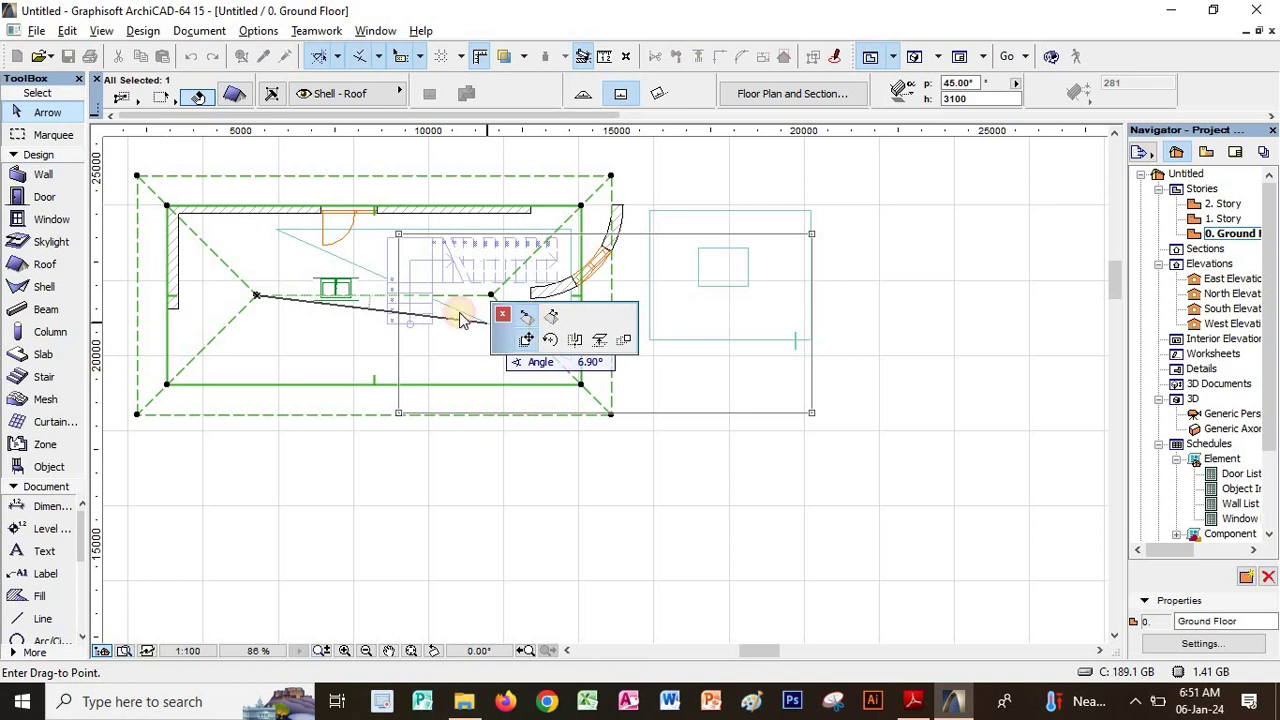
click(527, 317)
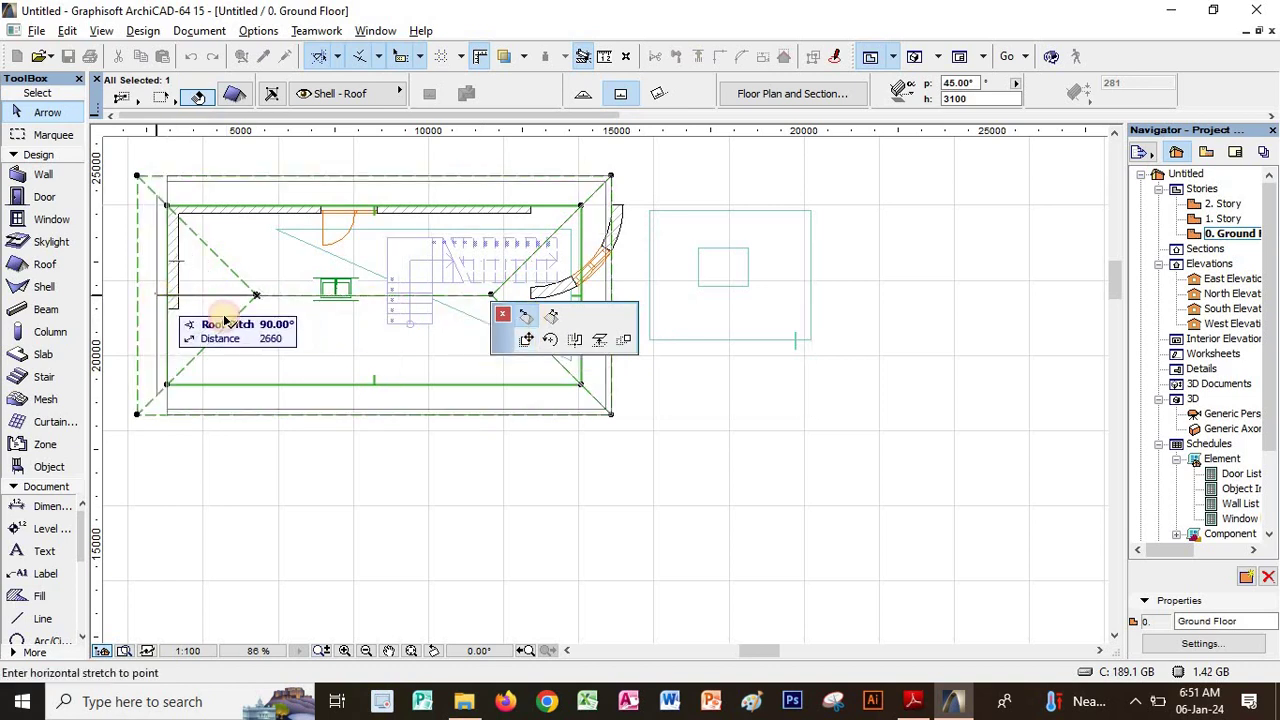
click(162, 299)
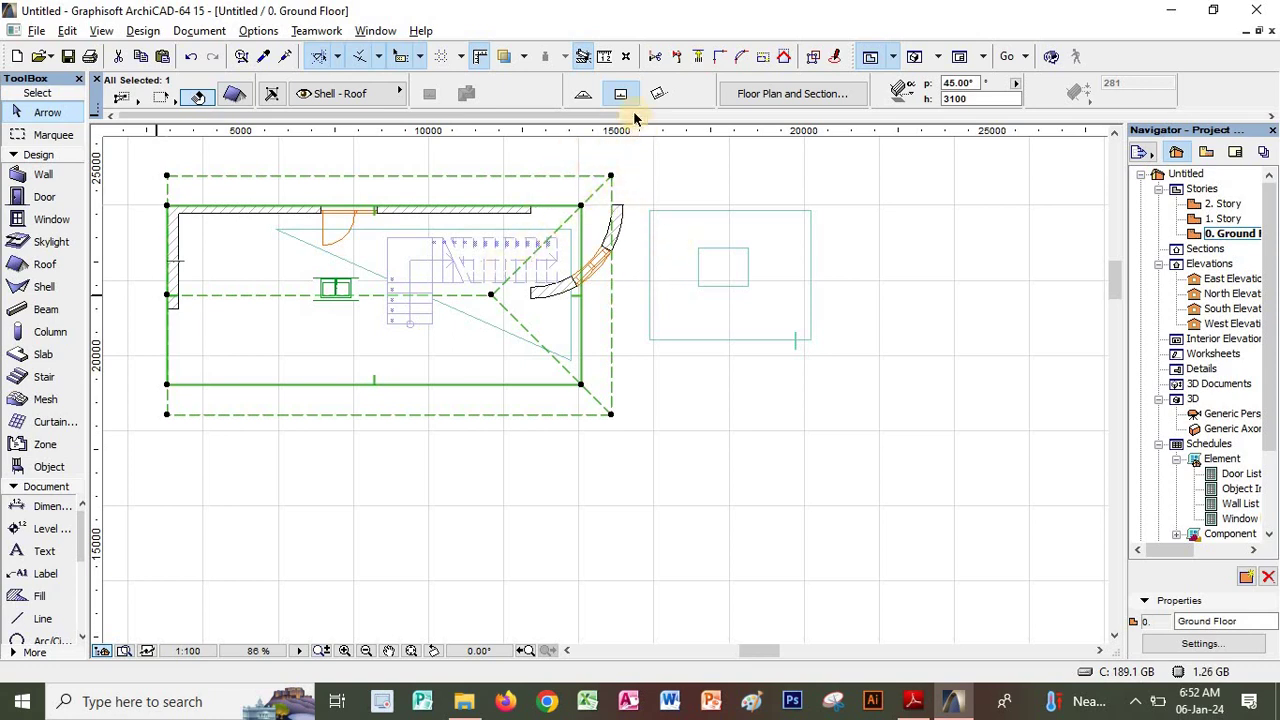
click(492, 297)
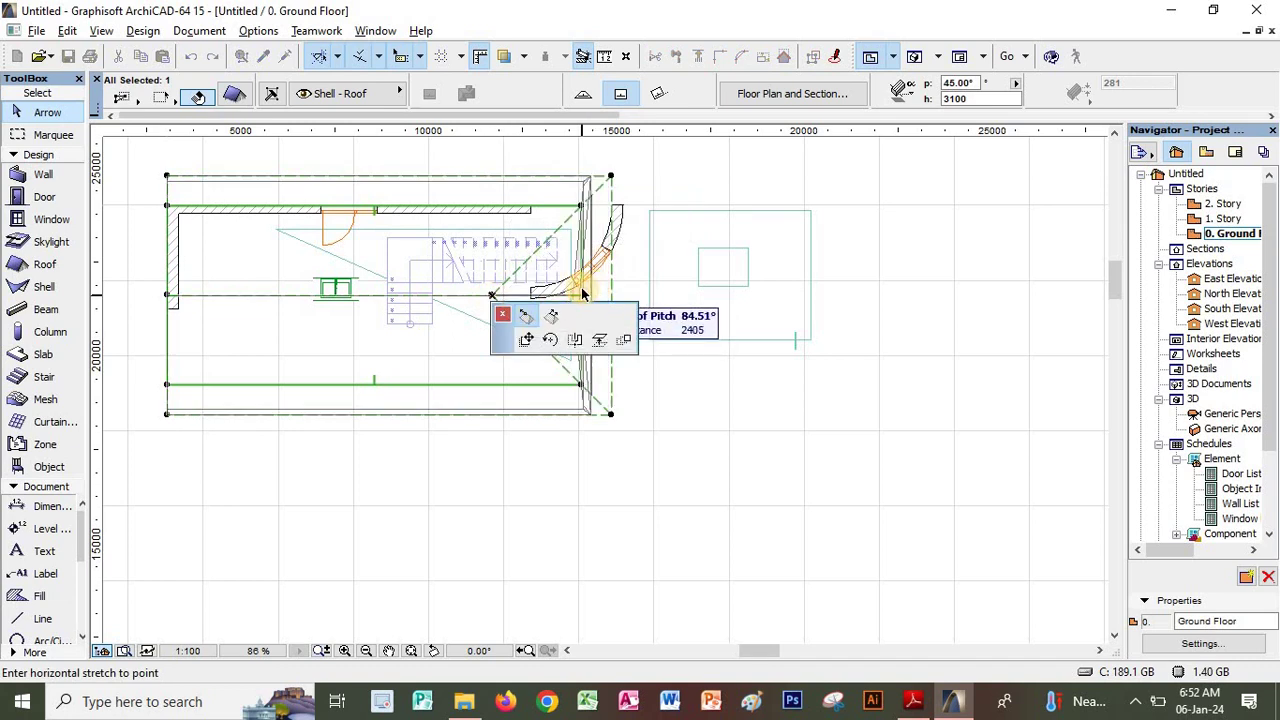
click(528, 293)
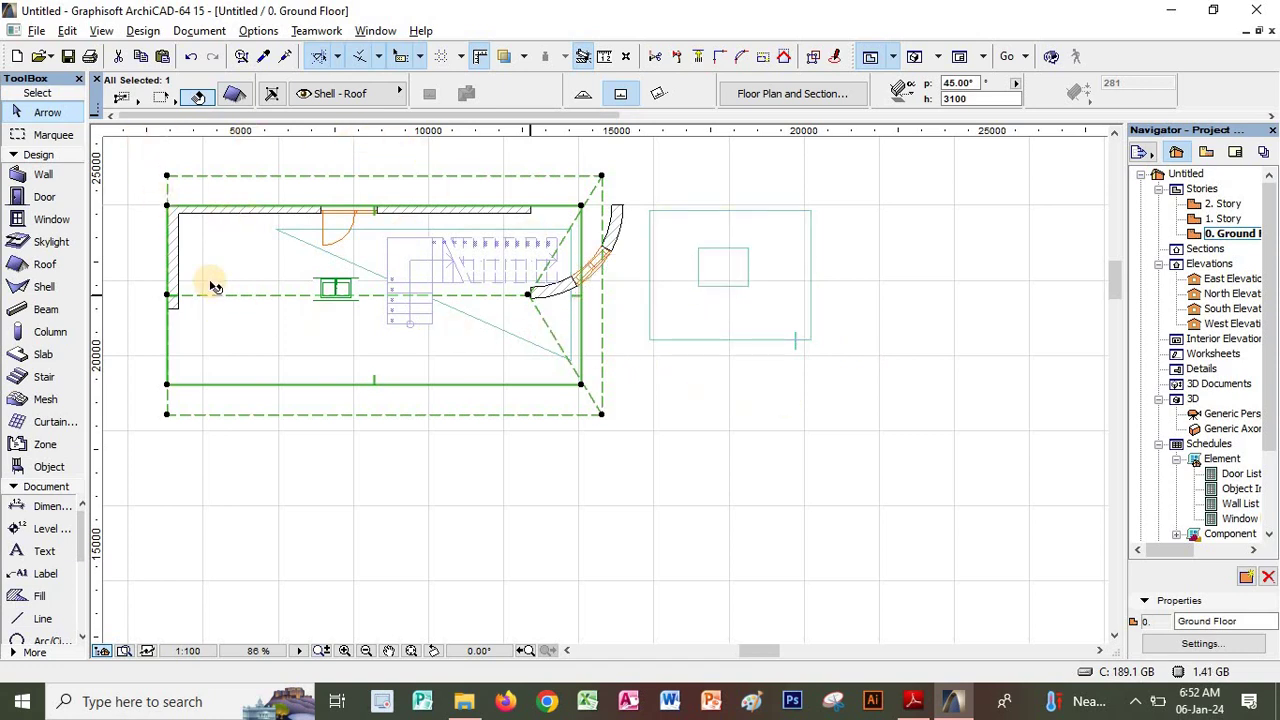
In the Generic Perspective 3D view, stretch the height of the wall at the gable end above the ridge to about 7084 mm
double_click(1200, 414)
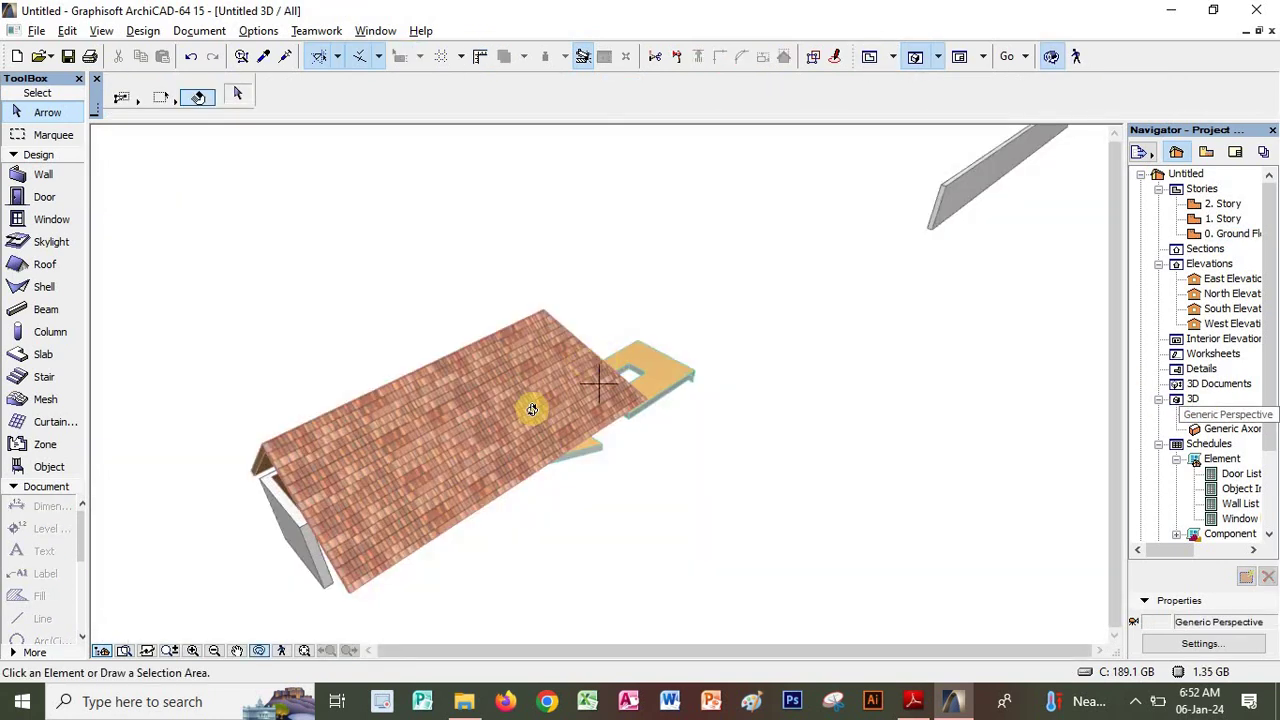
drag(532, 410, 363, 480)
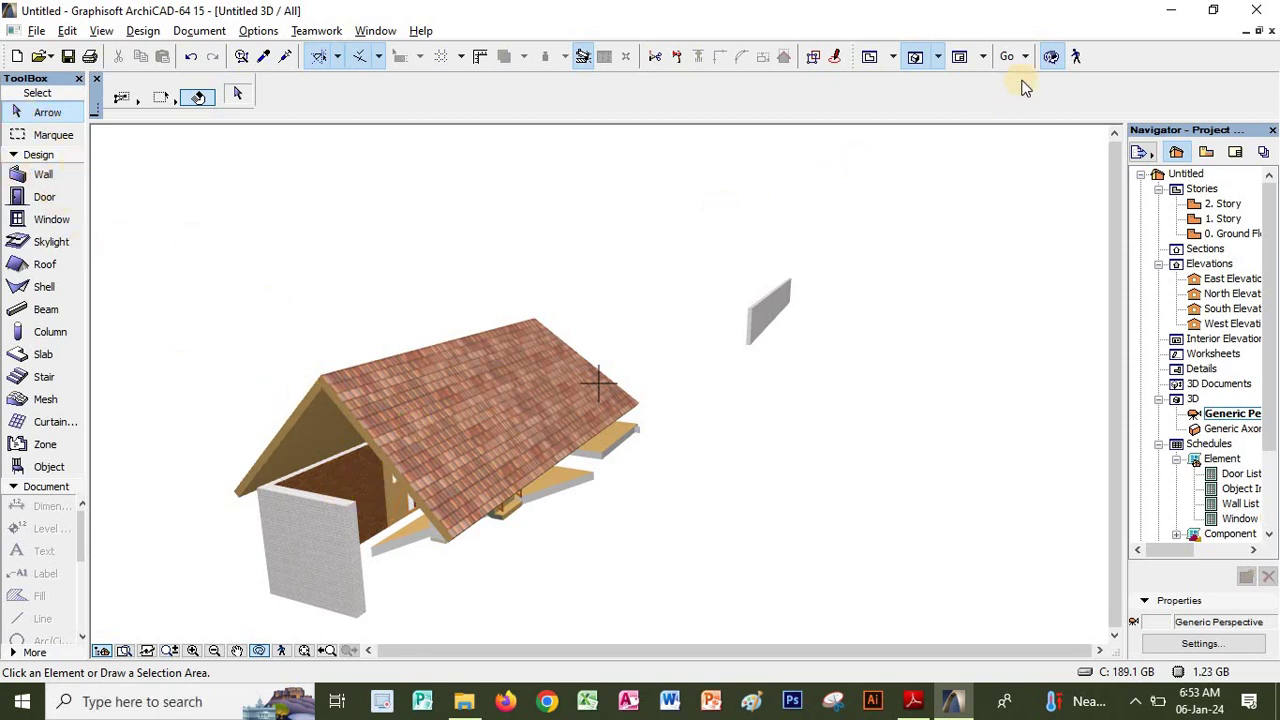
click(1049, 57)
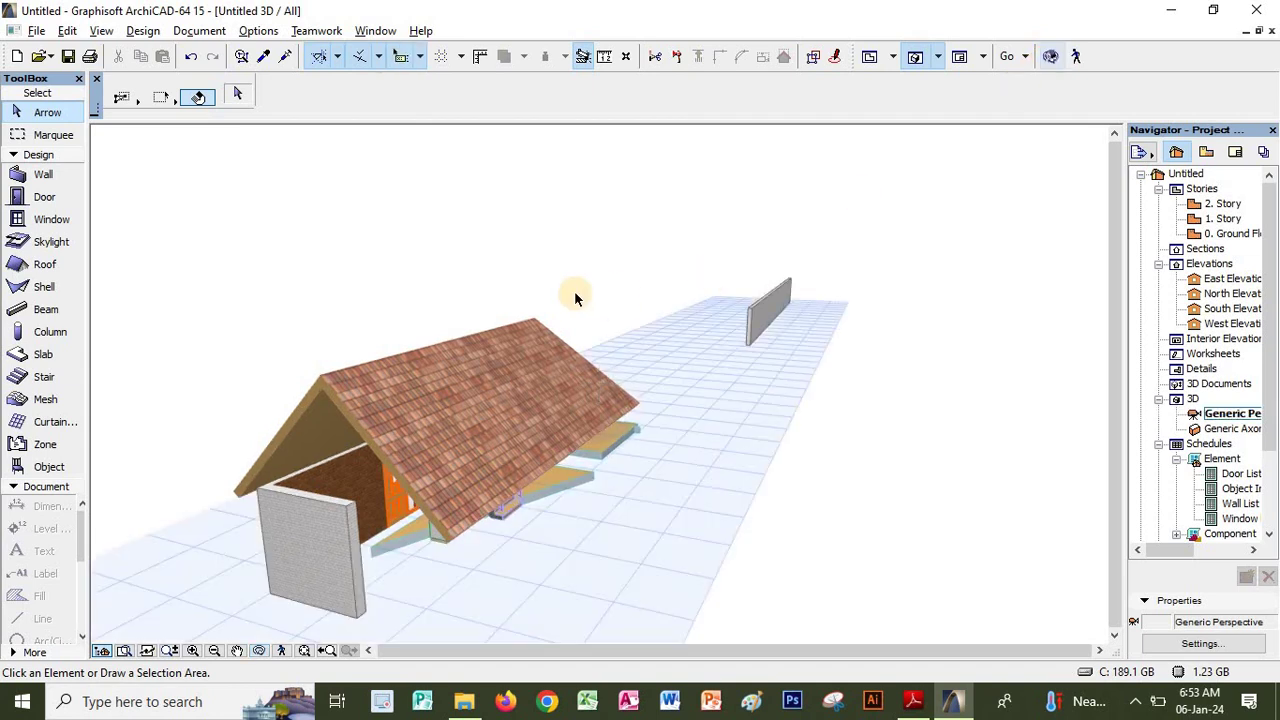
click(322, 530)
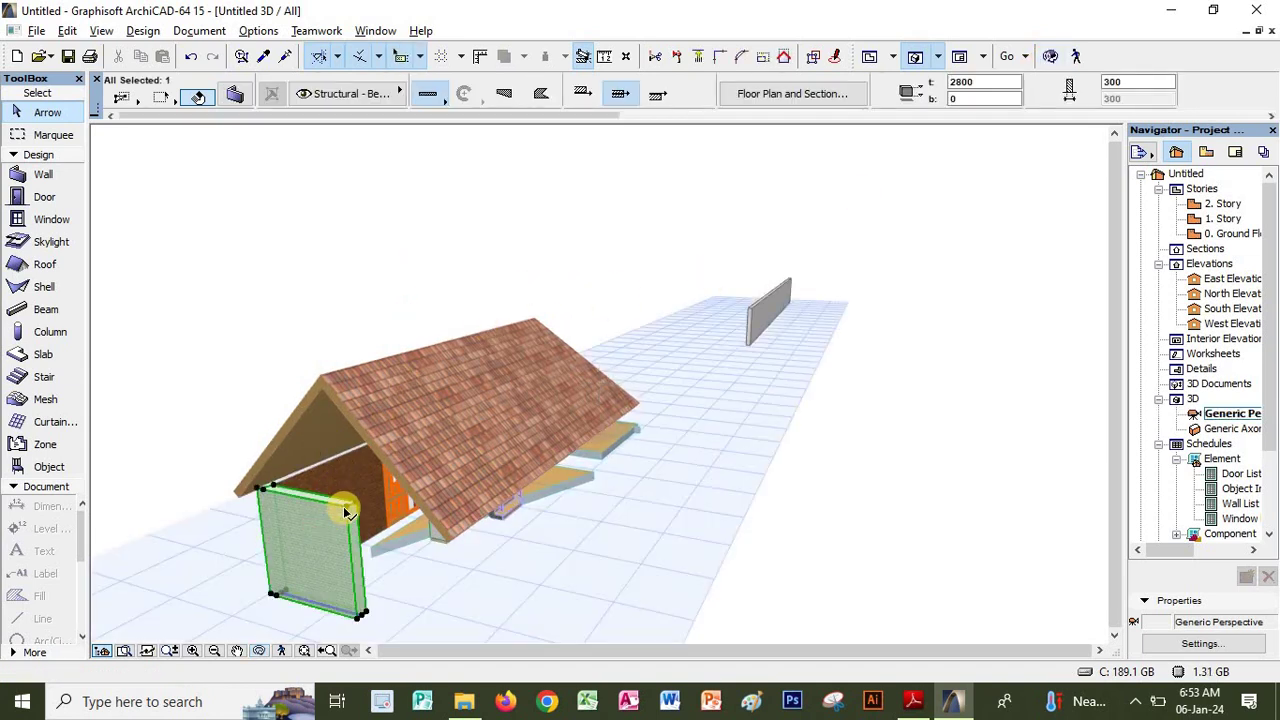
click(348, 511)
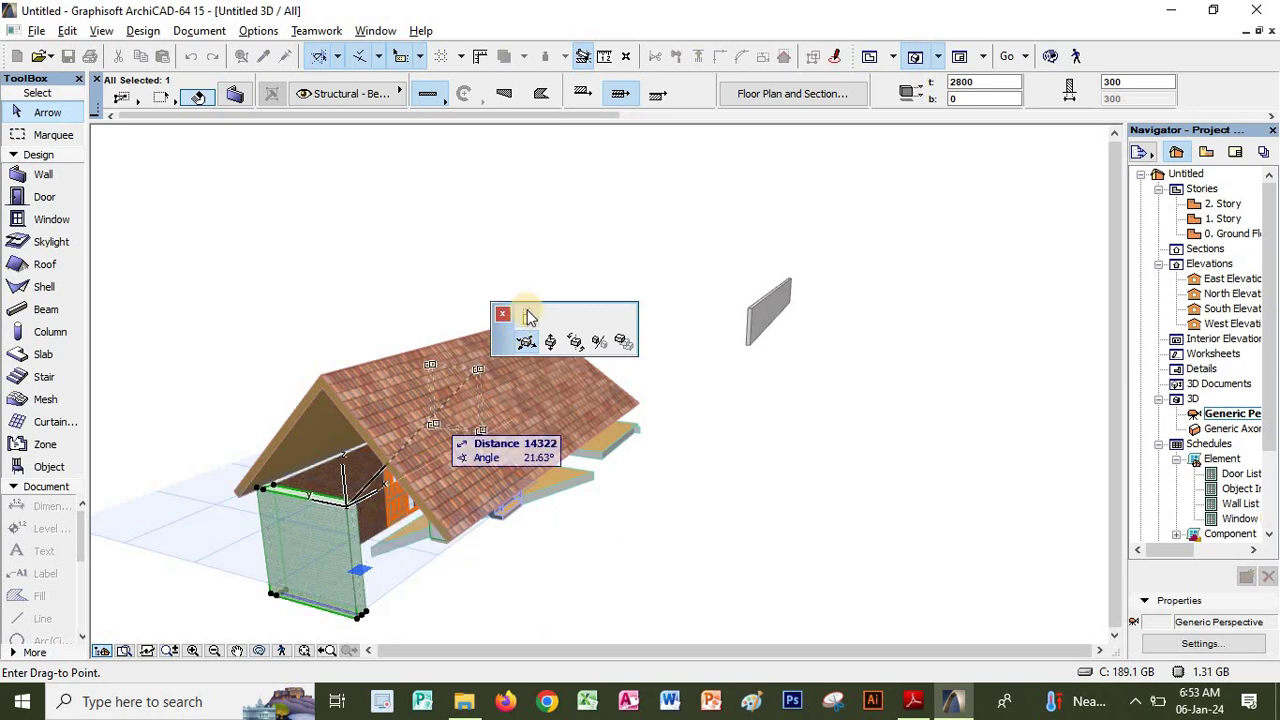
click(528, 318)
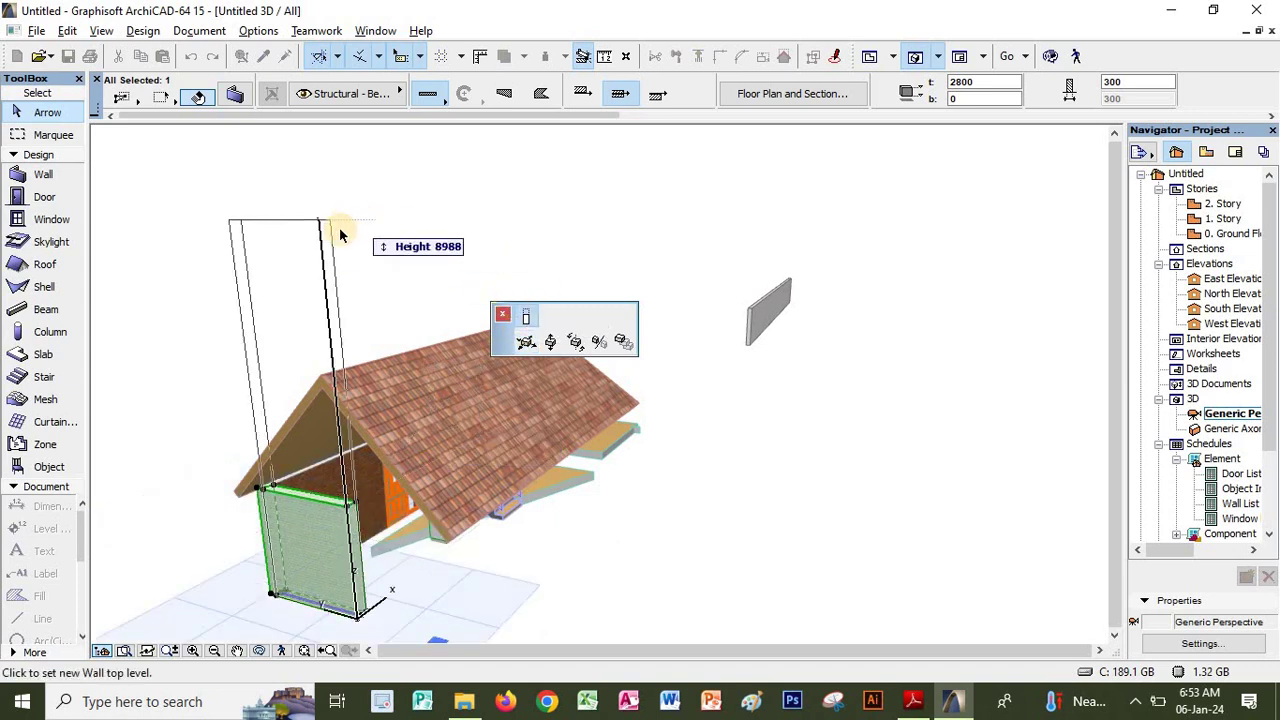
click(334, 318)
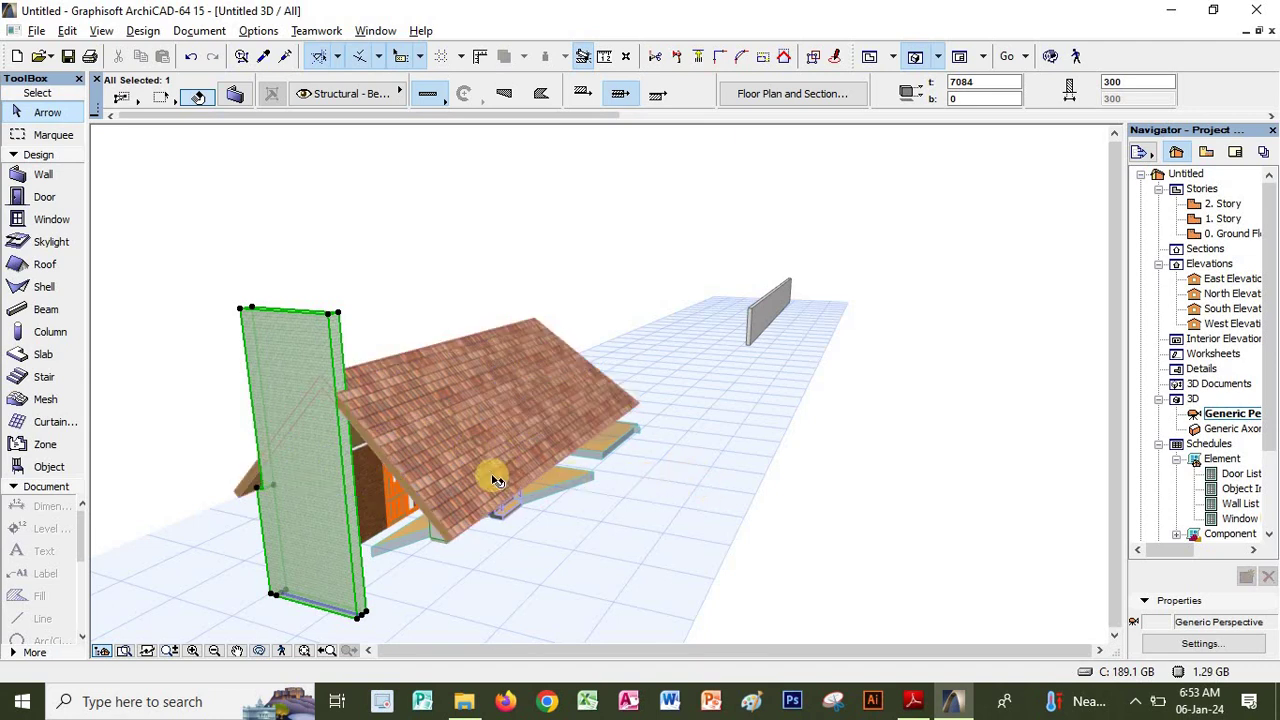
Trim the raised gable-end wall to the roof, using the roof from the current selection, and clear the selection
shift+click(381, 440)
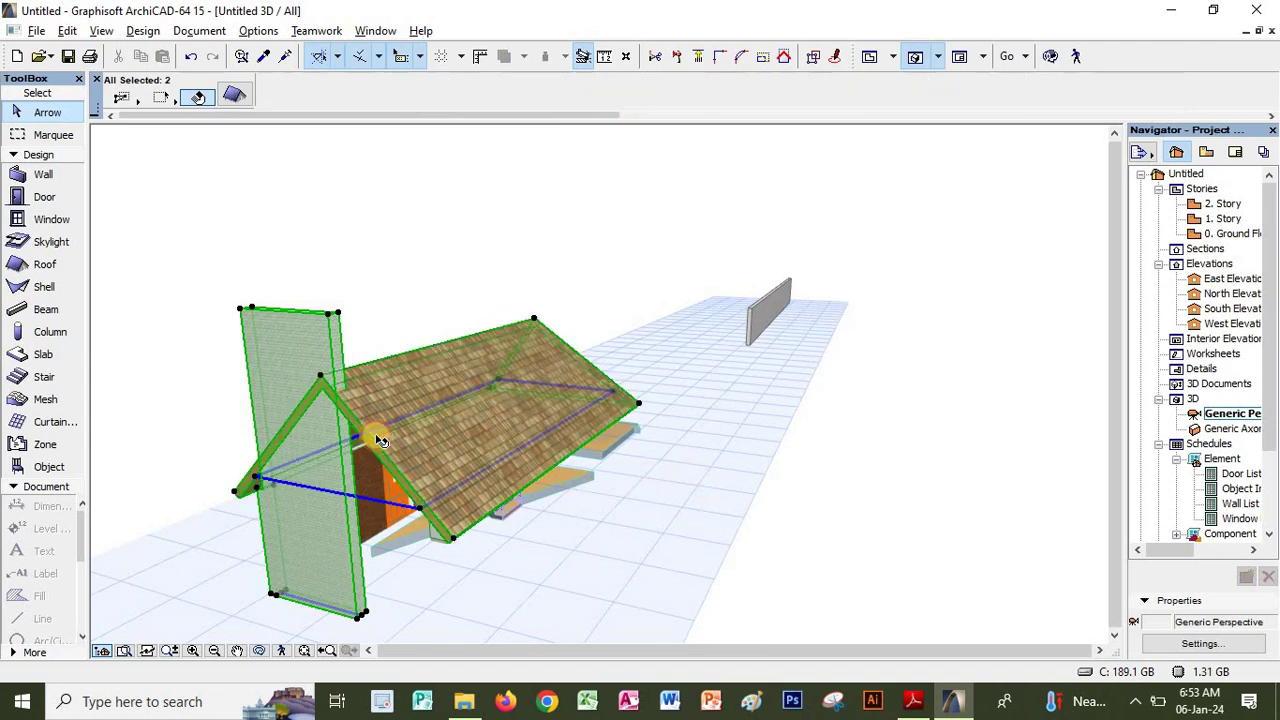
right_click(378, 437)
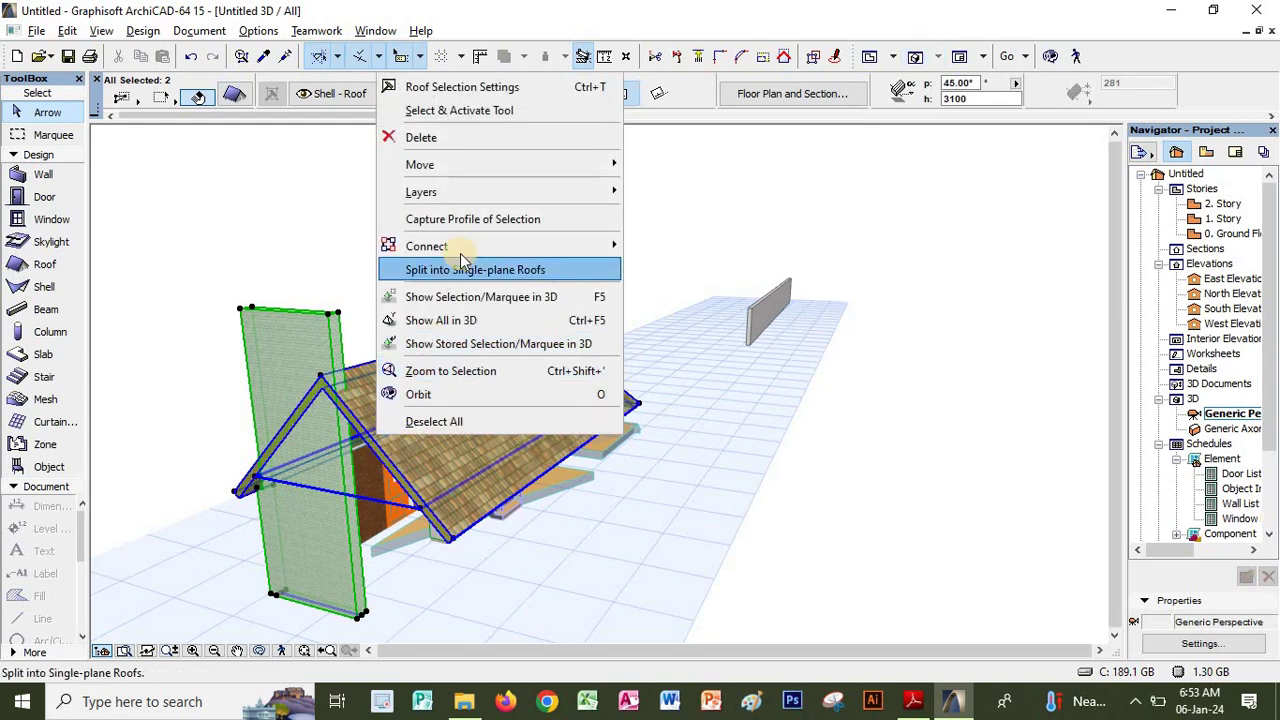
mouse_move(474, 246)
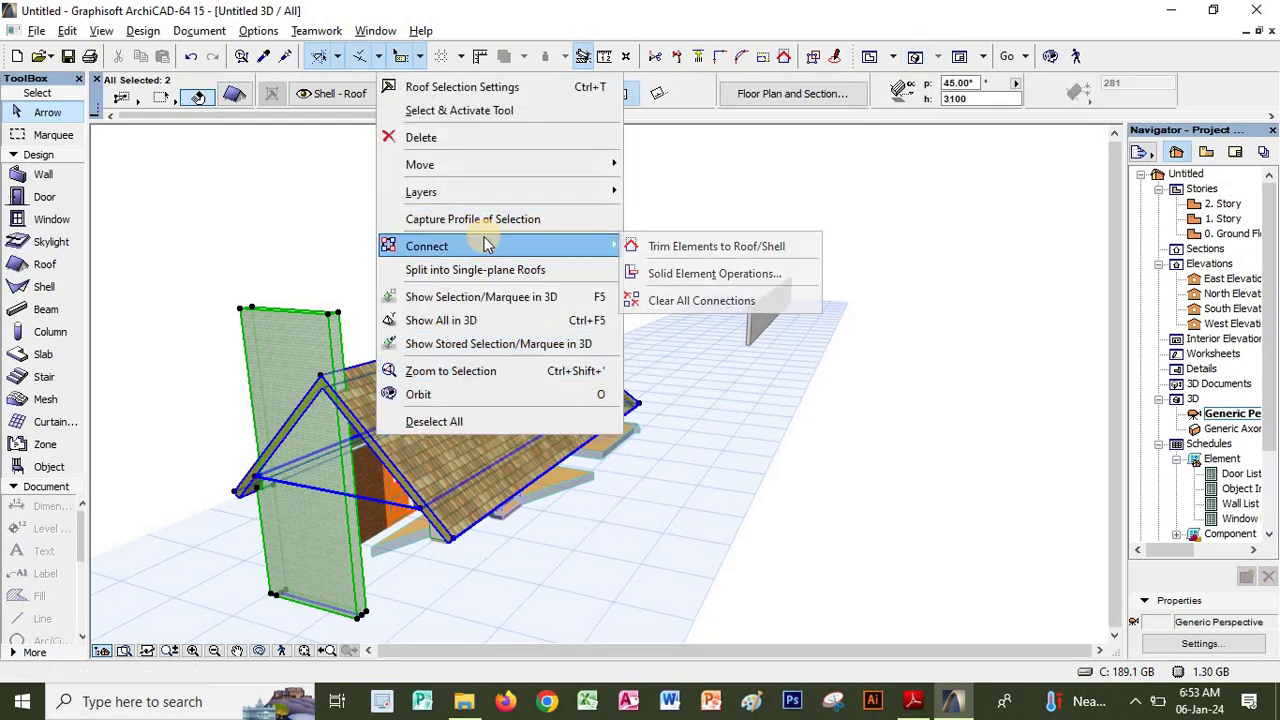
click(706, 248)
click(780, 310)
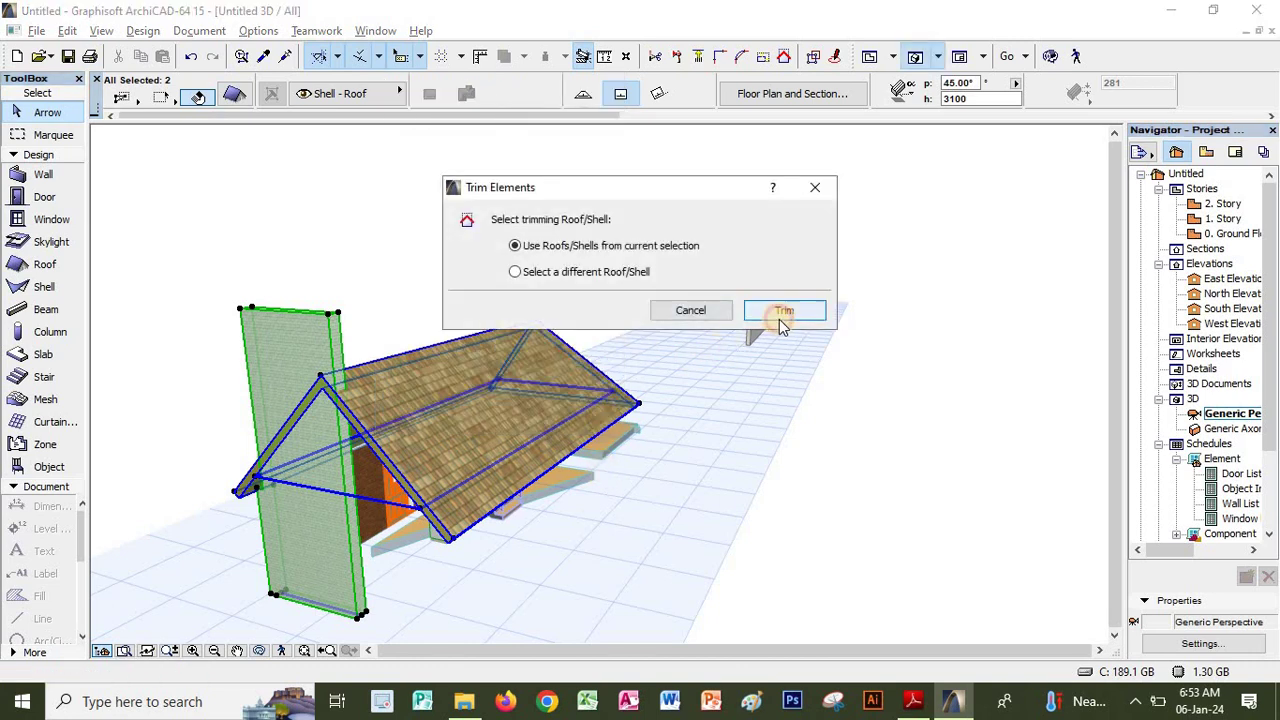
click(336, 265)
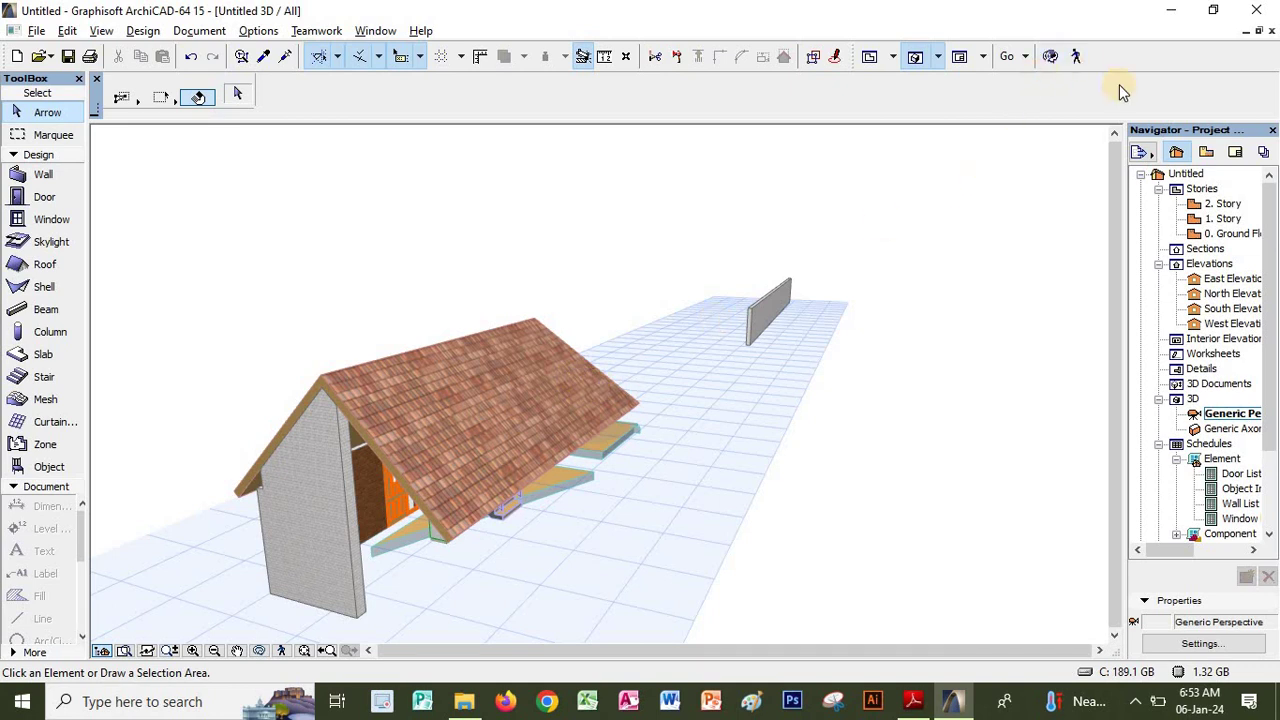
Inspect the trimmed gable wall and the interior under the roof in 3D and return to the ground floor plan
click(1050, 56)
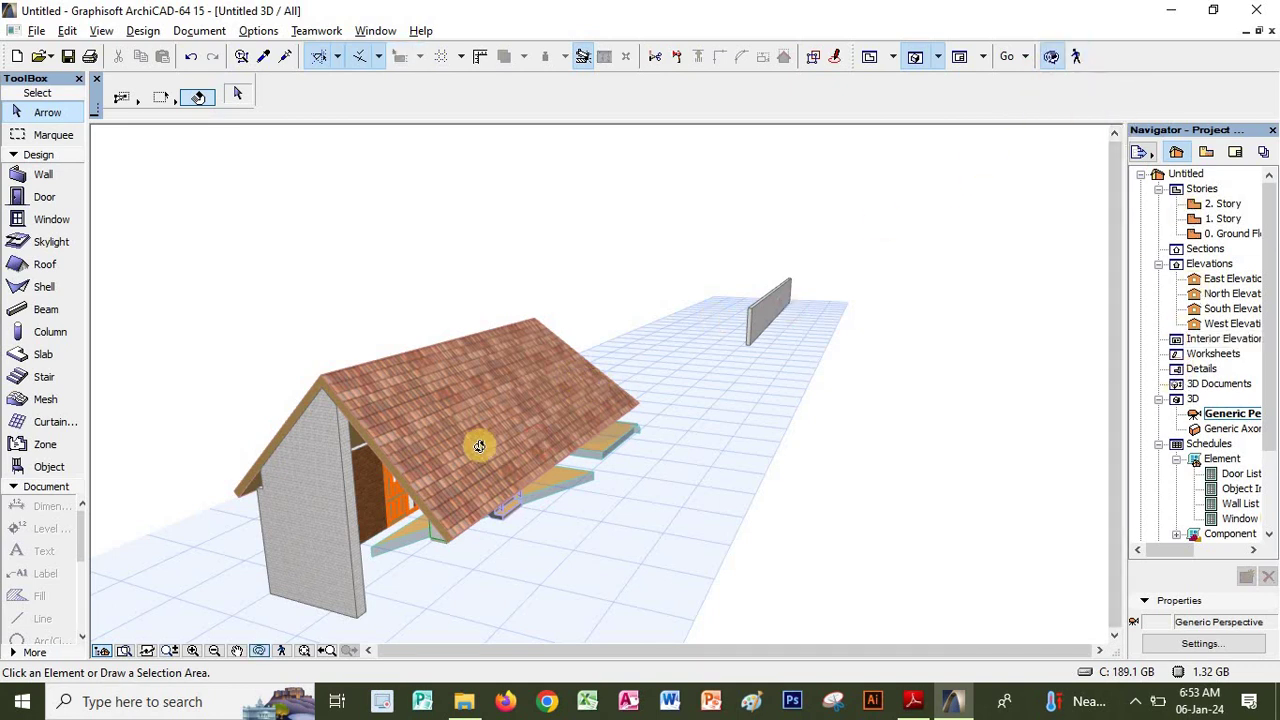
drag(487, 440, 580, 300)
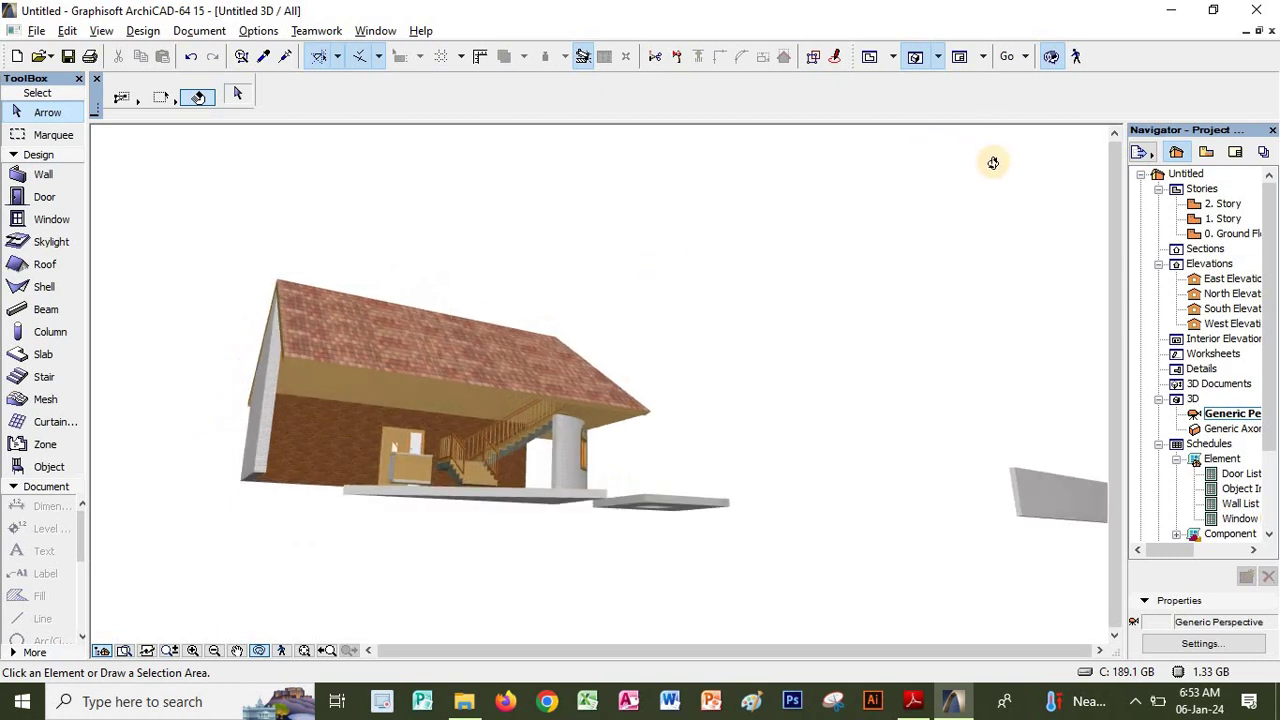
click(1272, 33)
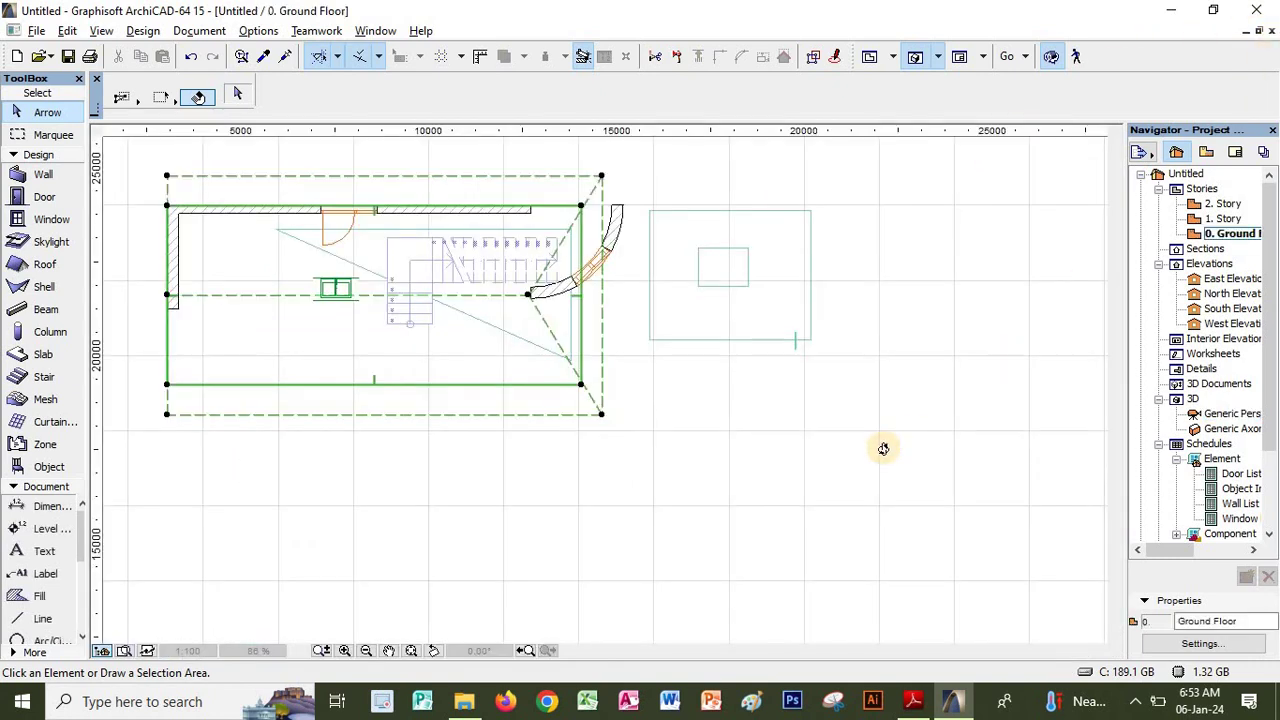
Switch to the ArchiCAD Notes PDF in Adobe Reader and read from About Roofs through PolyRoof to Trim Element to Roof
click(914, 702)
scroll(619, 363, down, 10)
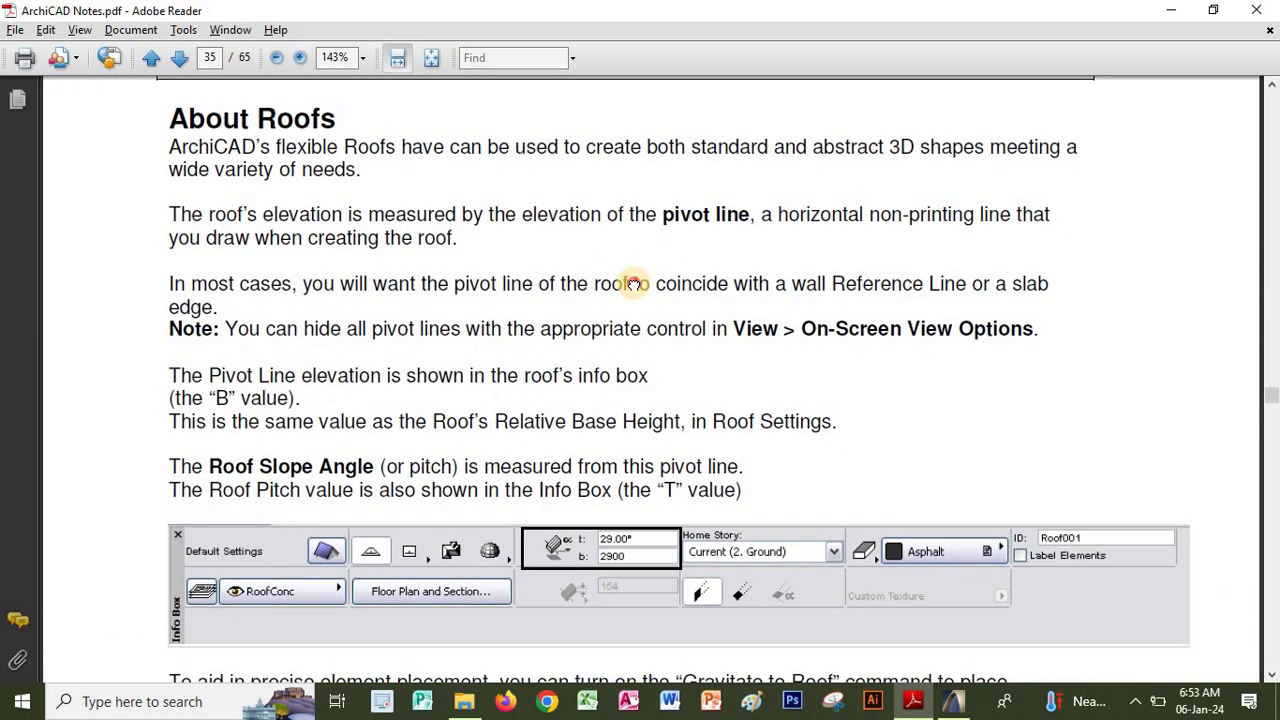
scroll(598, 386, down, 6)
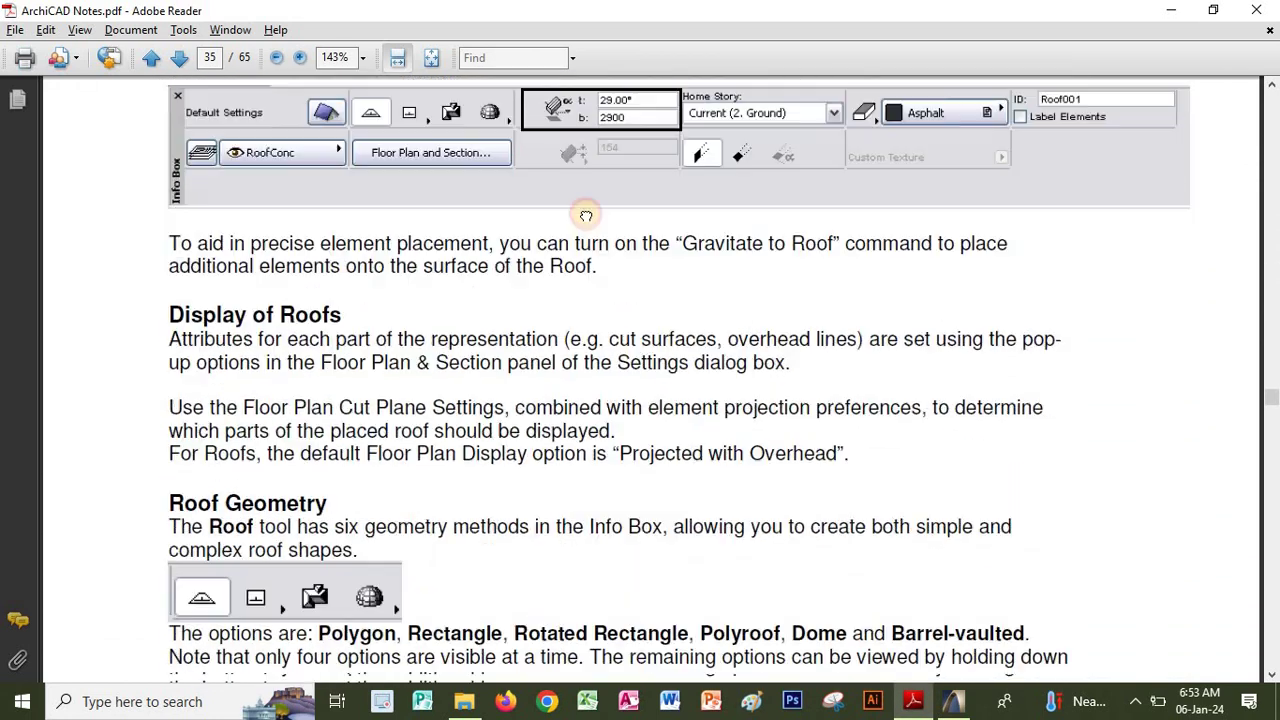
scroll(575, 380, down, 2)
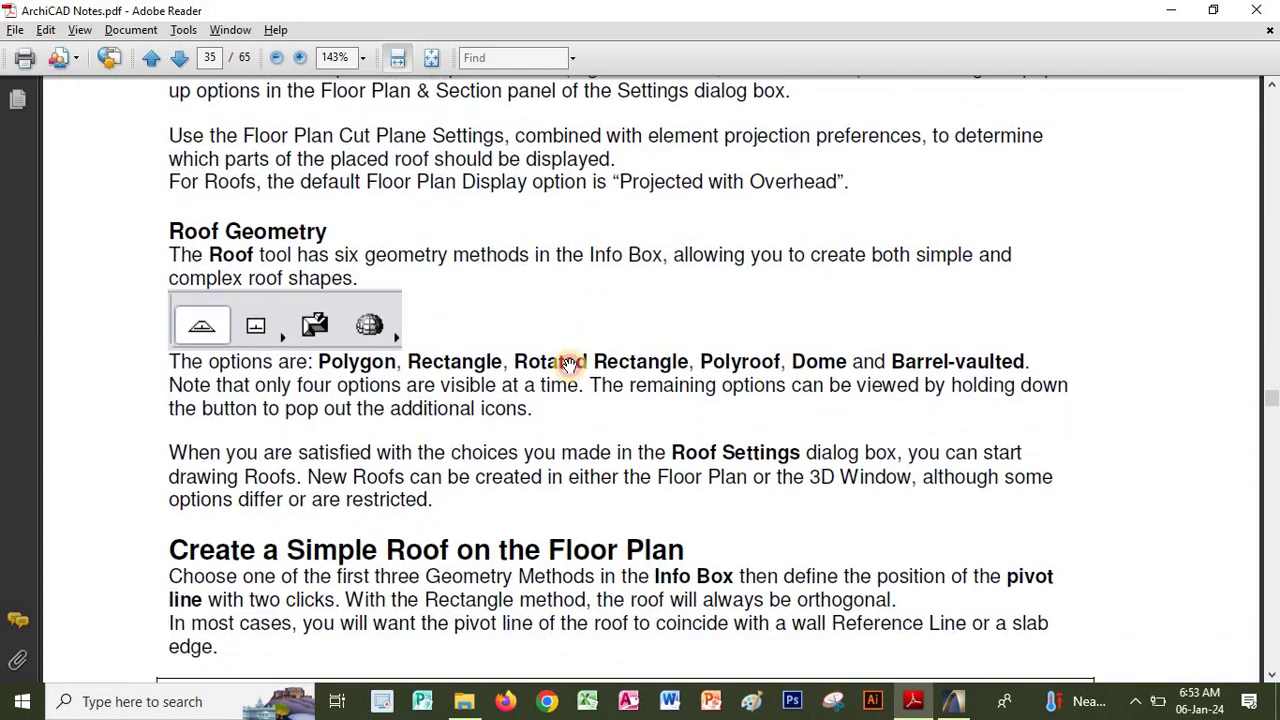
scroll(575, 352, down, 1)
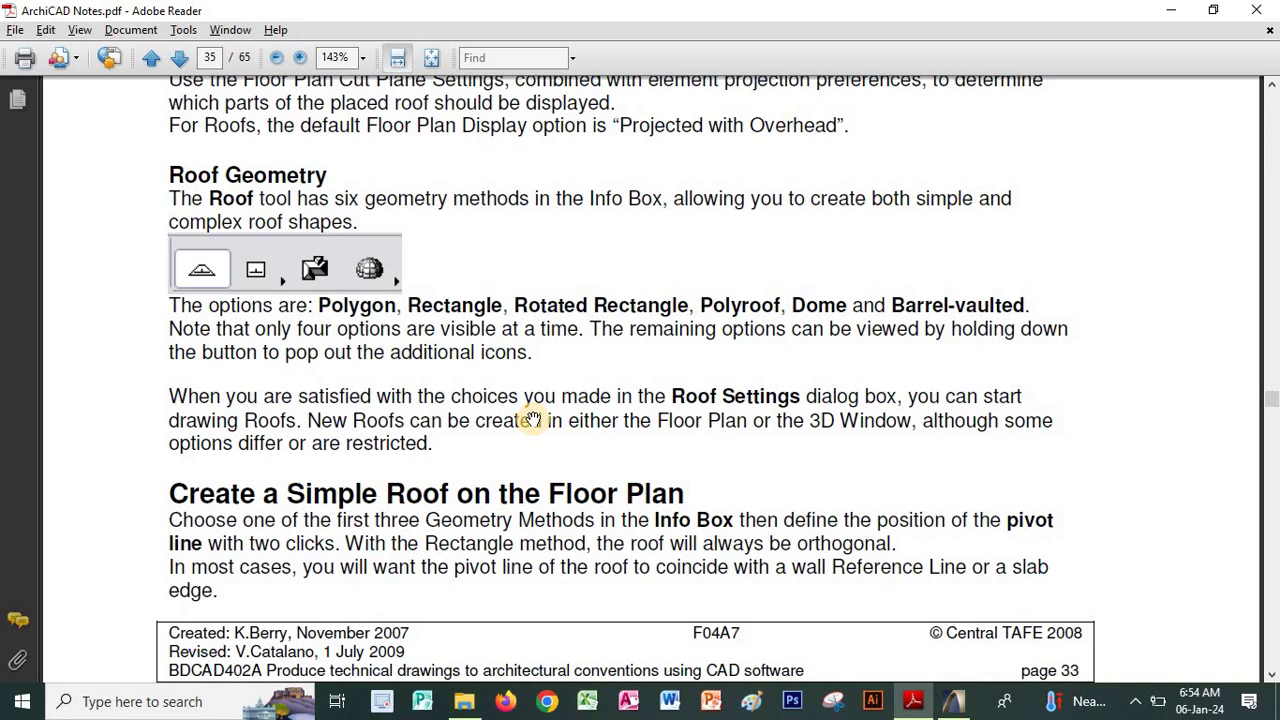
scroll(600, 440, down, 7)
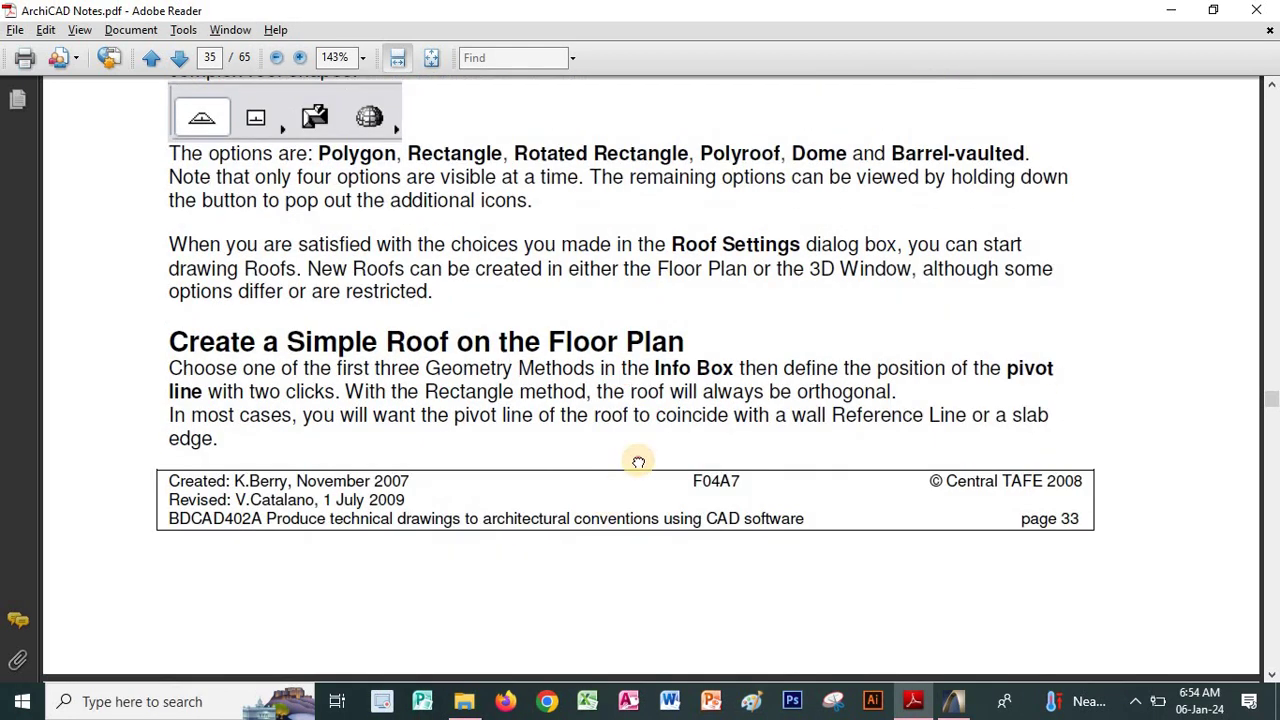
scroll(686, 475, down, 10)
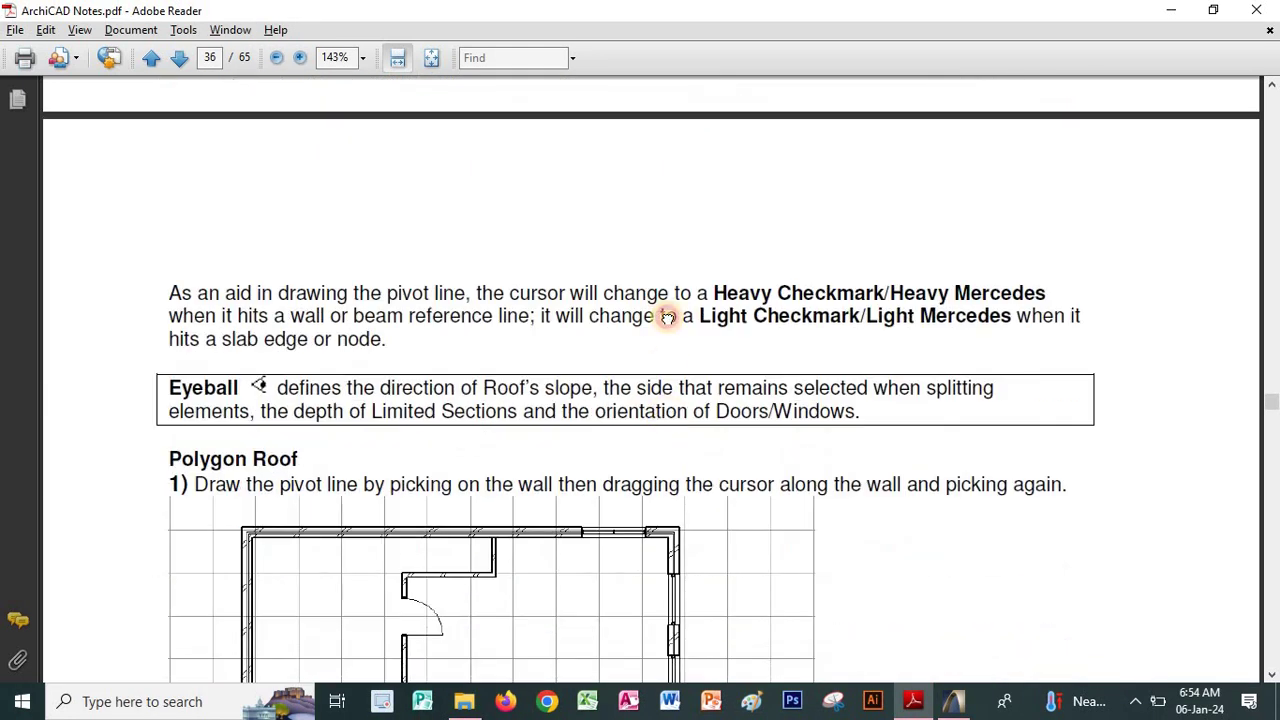
scroll(534, 342, down, 2)
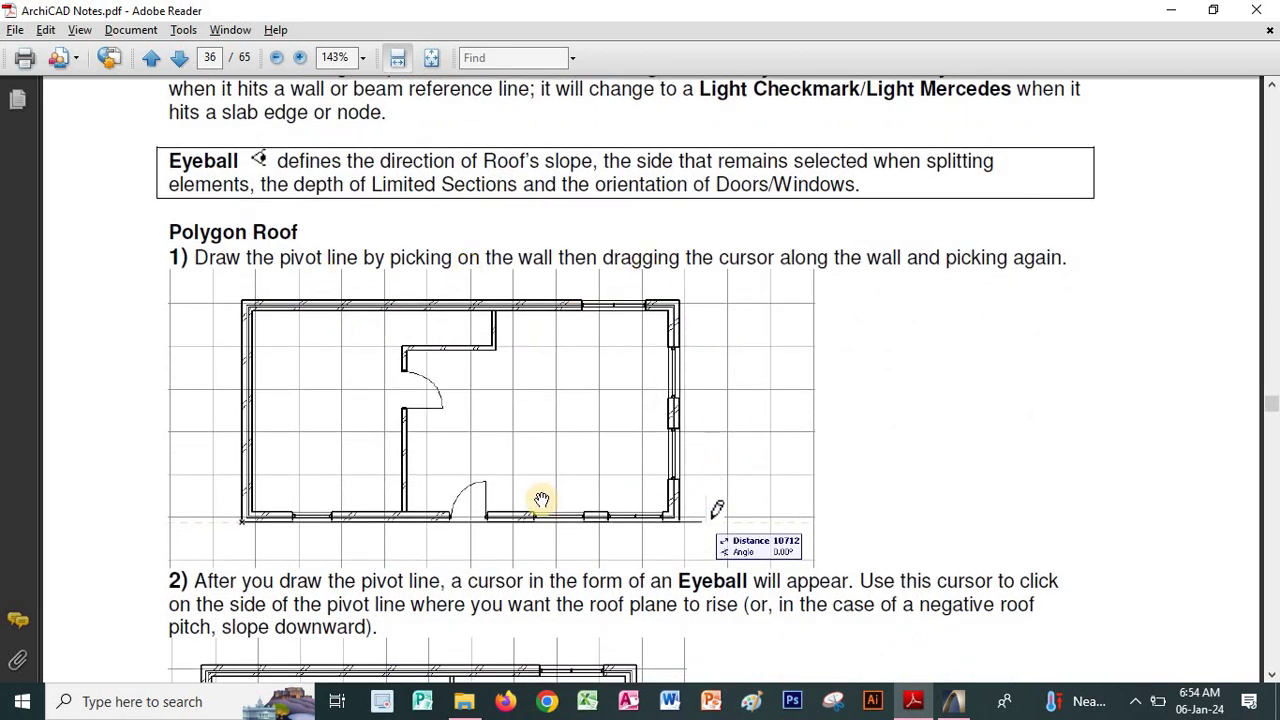
scroll(524, 384, down, 8)
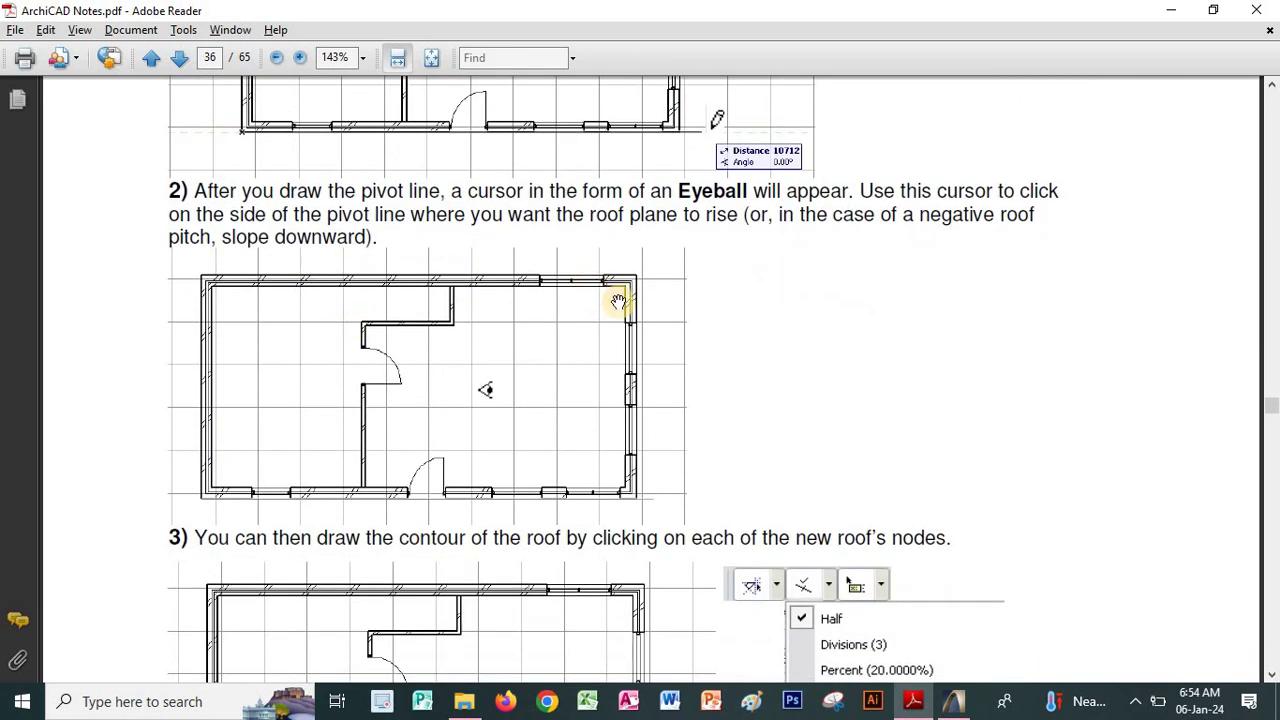
scroll(571, 225, down, 5)
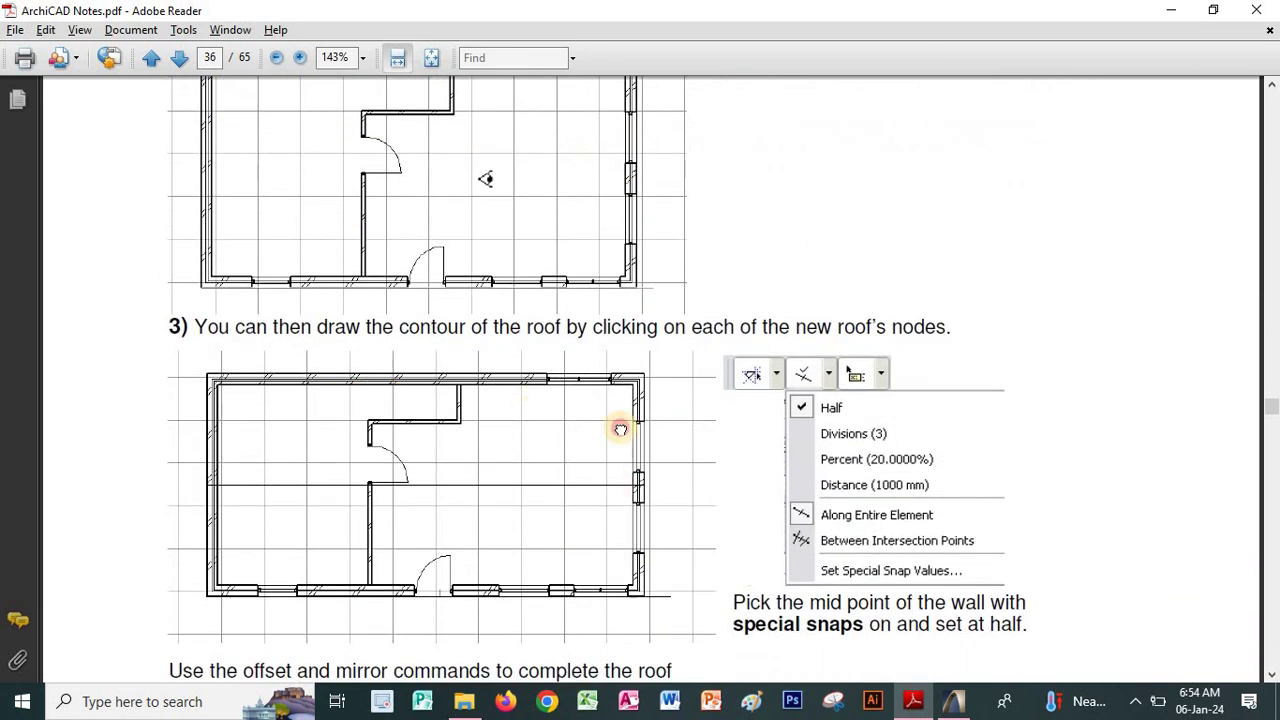
scroll(618, 440, down, 5)
scroll(620, 470, down, 5)
scroll(626, 329, down, 4)
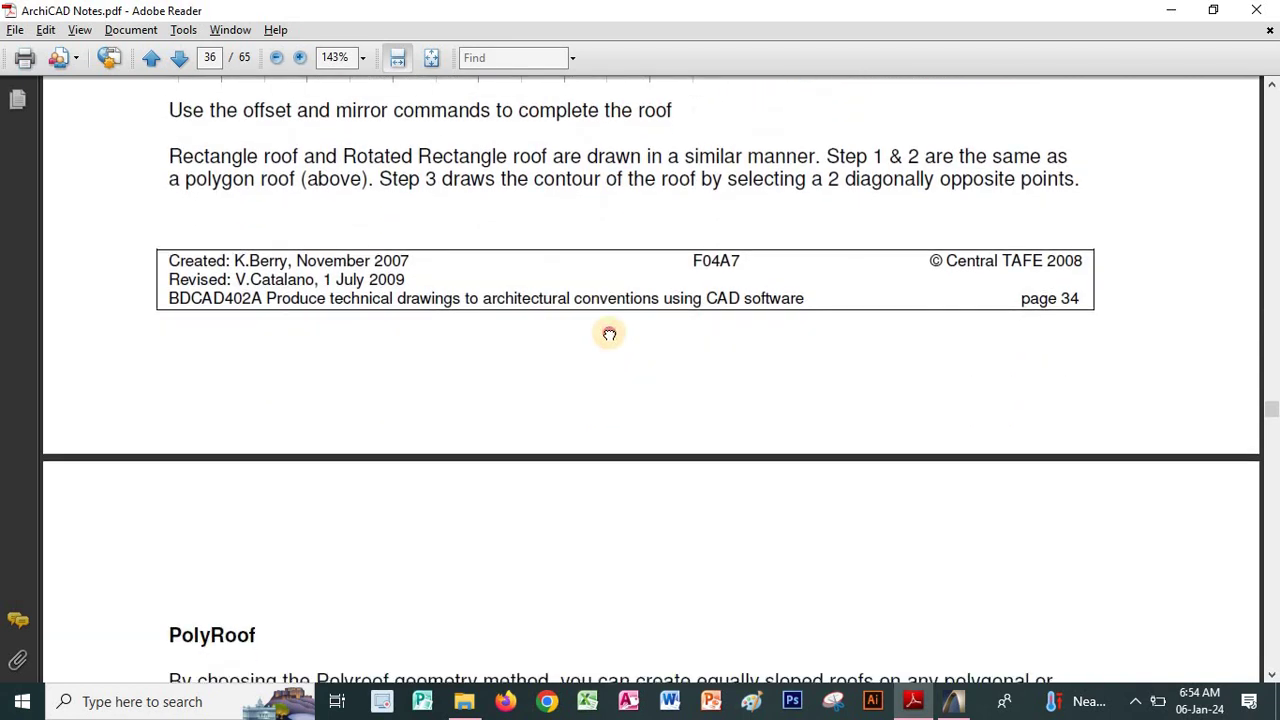
scroll(521, 437, down, 7)
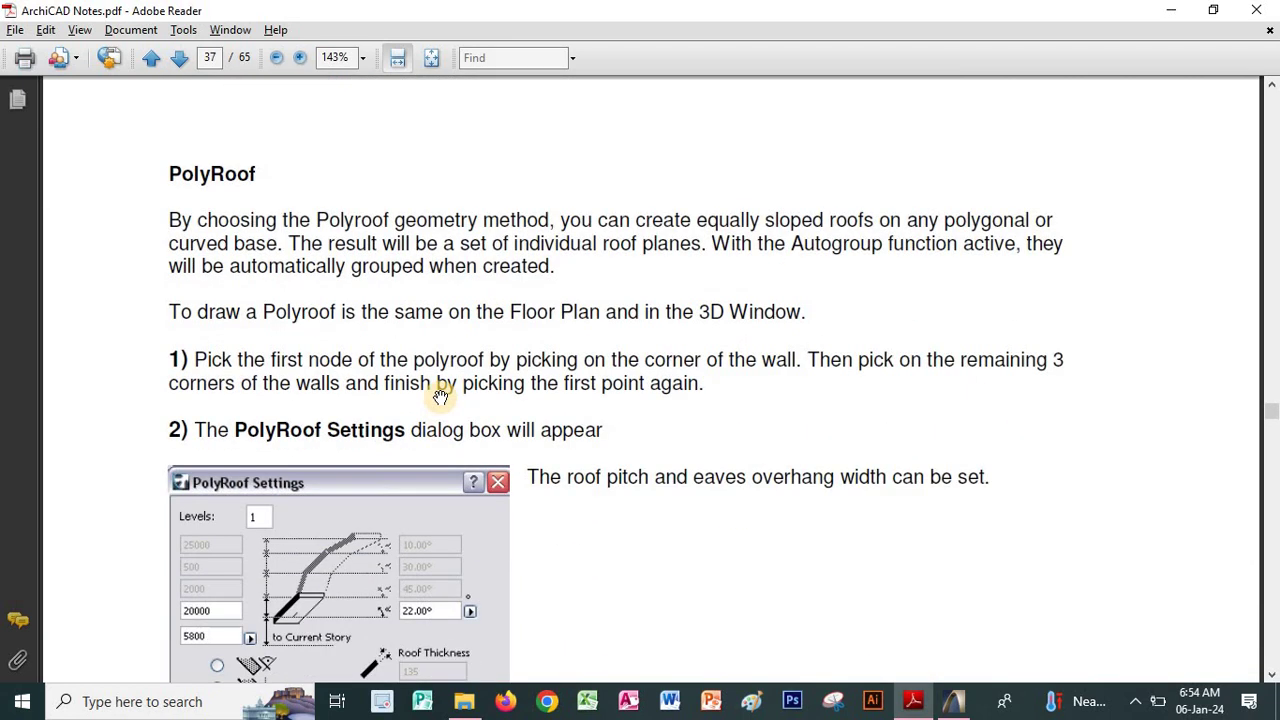
scroll(443, 393, down, 1)
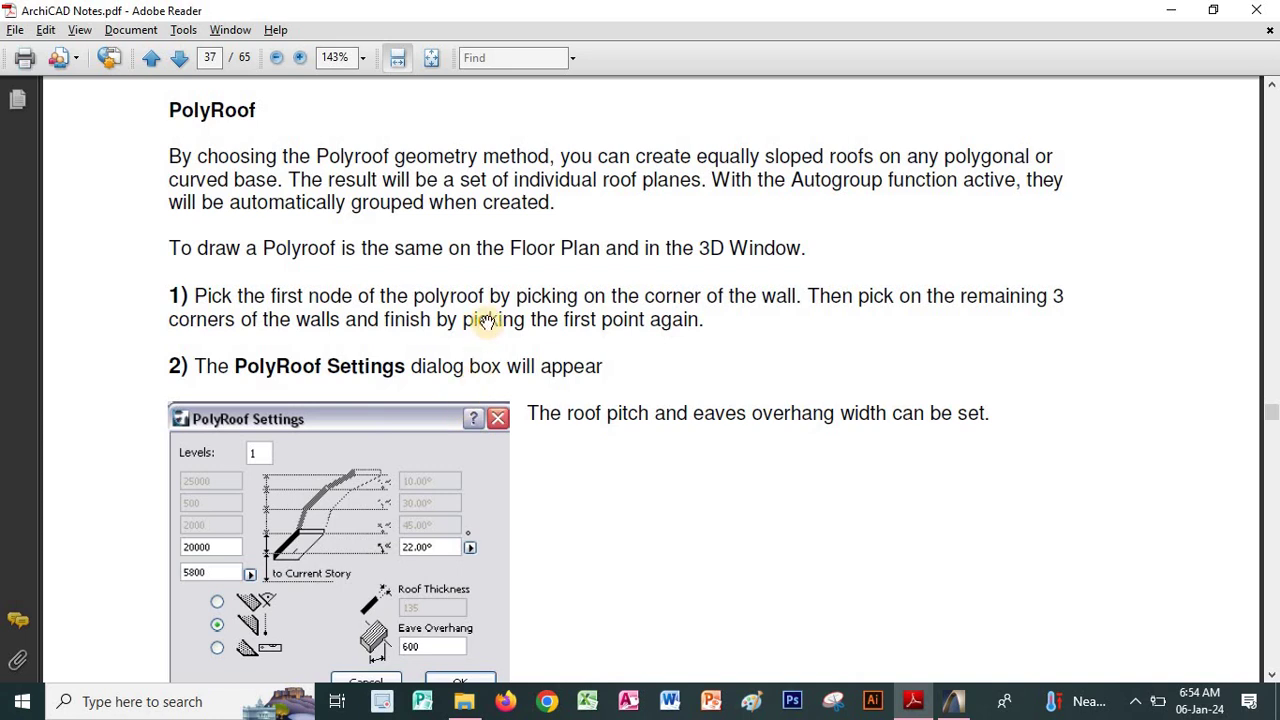
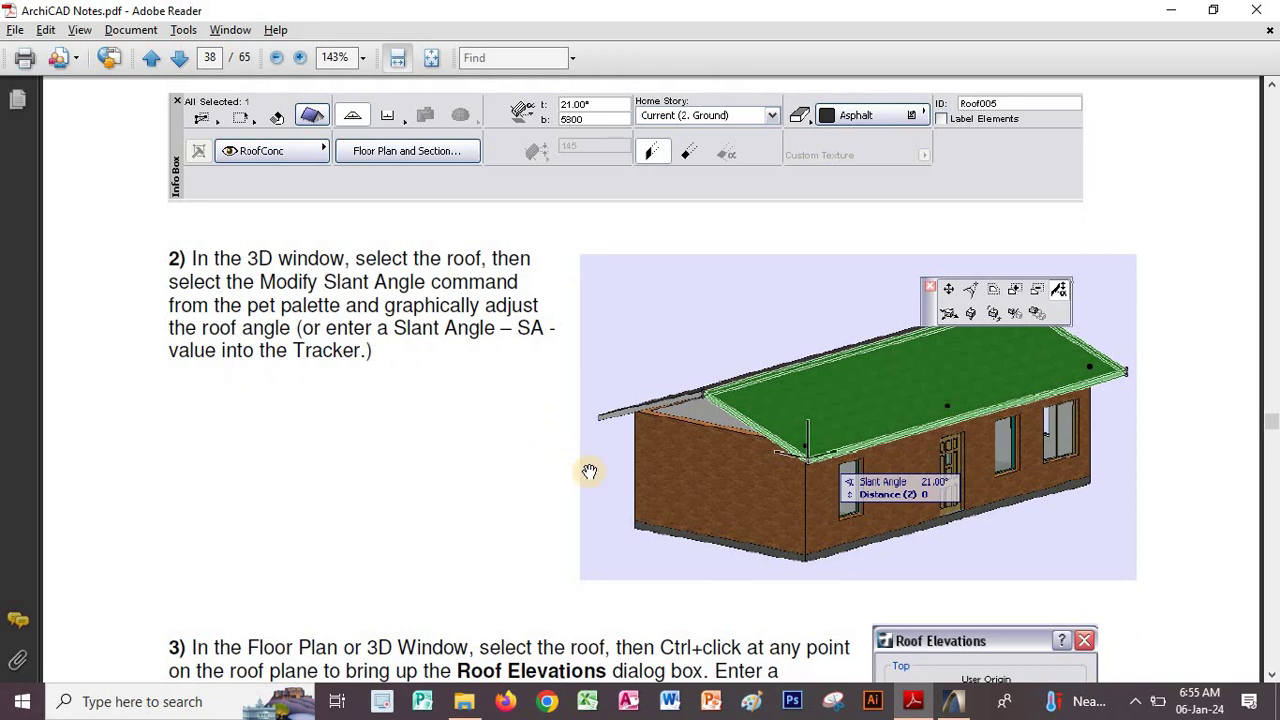
scroll(374, 163, down, 4)
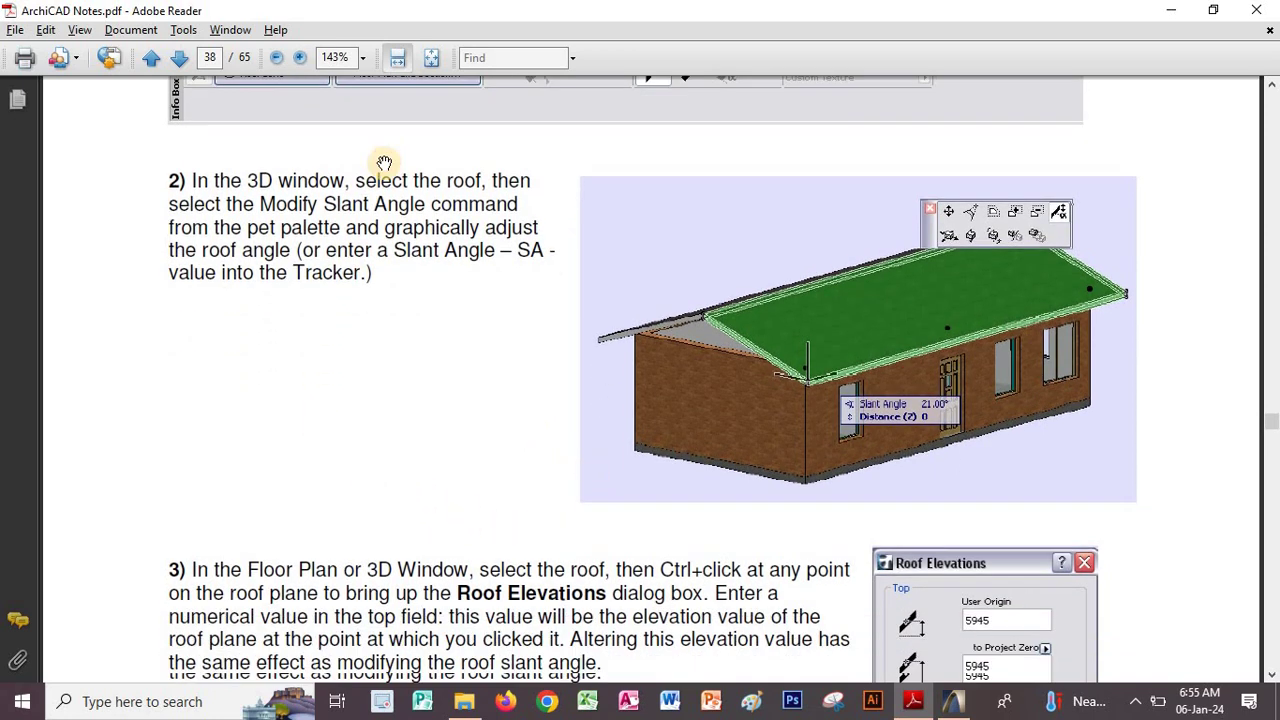
scroll(432, 515, down, 4)
scroll(432, 497, down, 3)
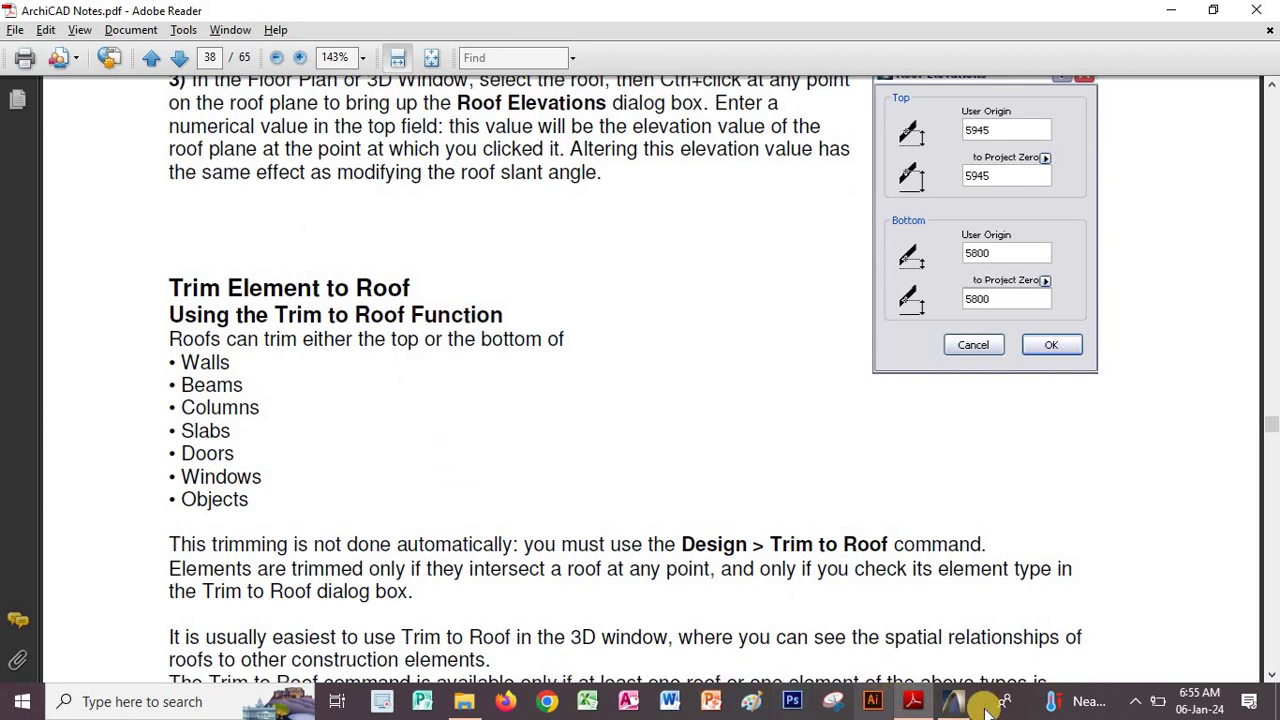
Switch to ArchiCAD and add a second level with a 50° pitch to the selected roof's multi-plane geometry
click(953, 701)
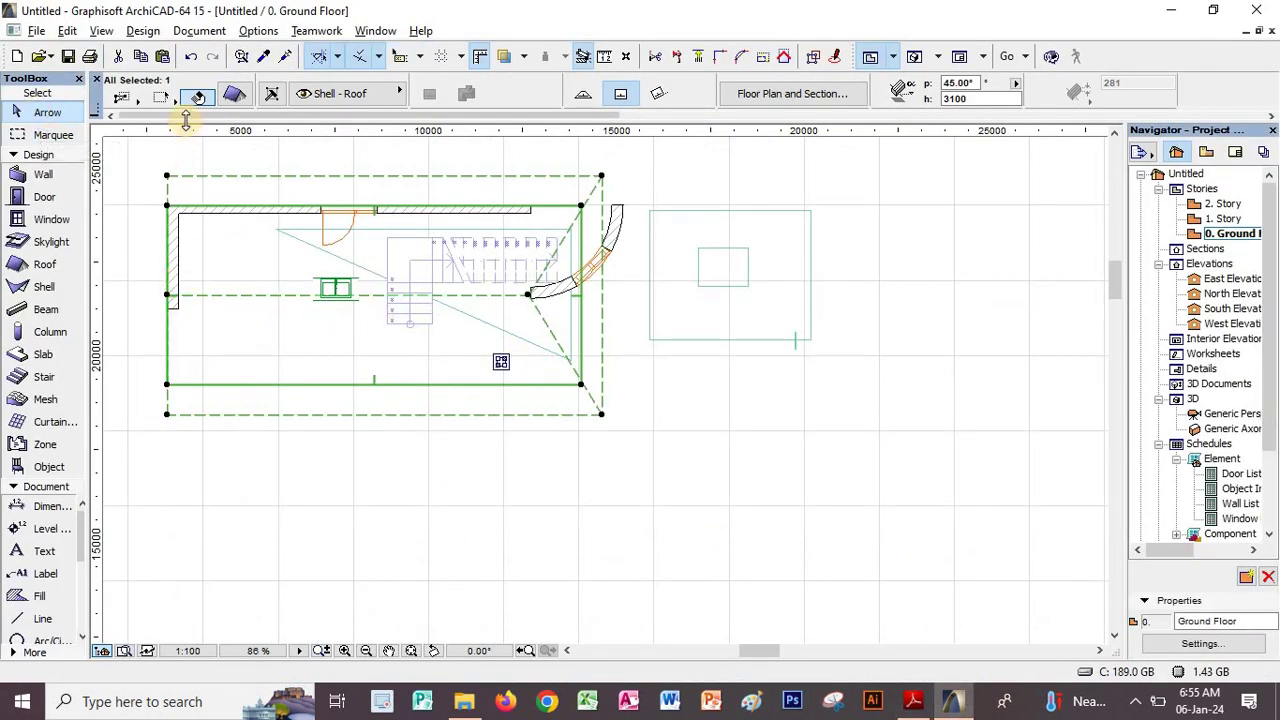
click(236, 101)
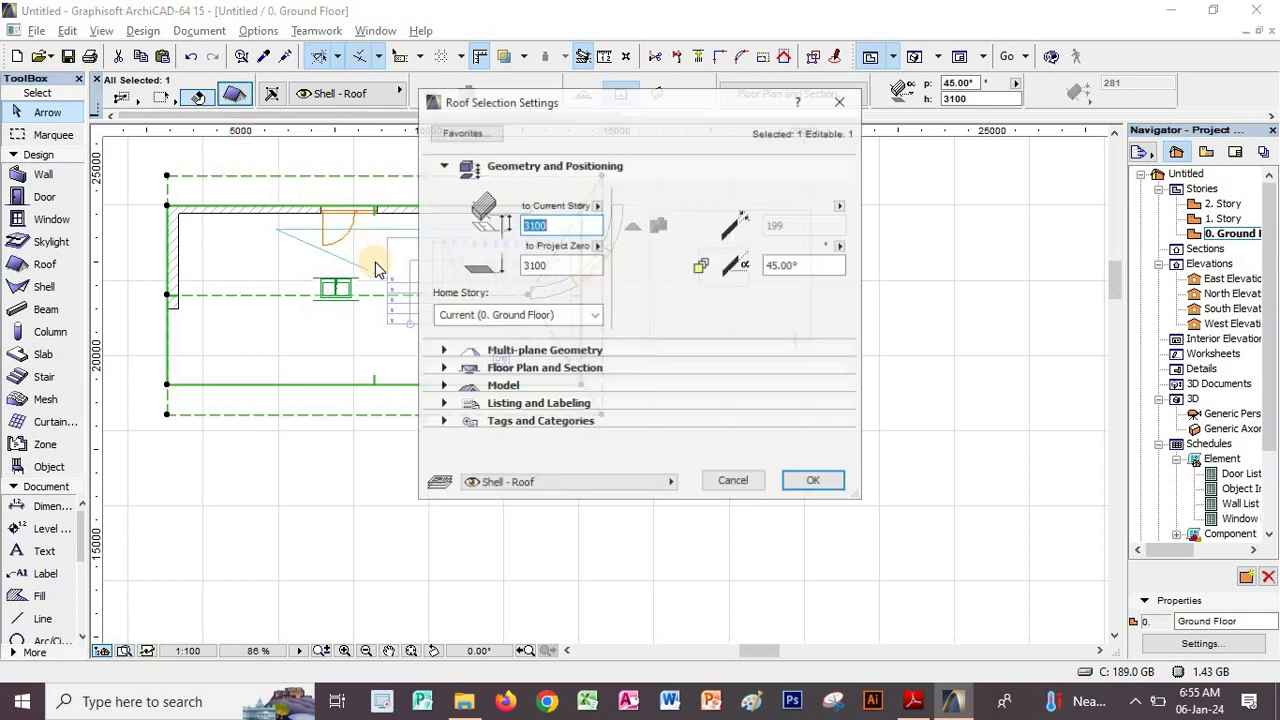
click(443, 351)
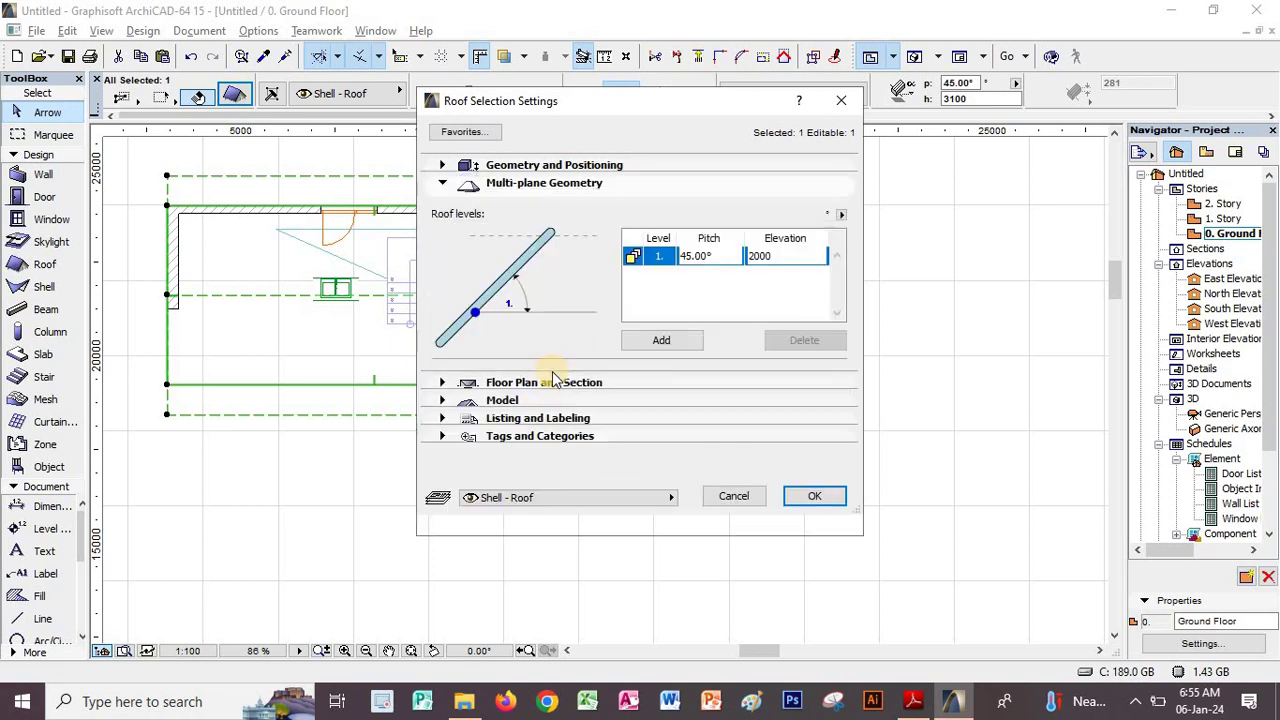
click(658, 341)
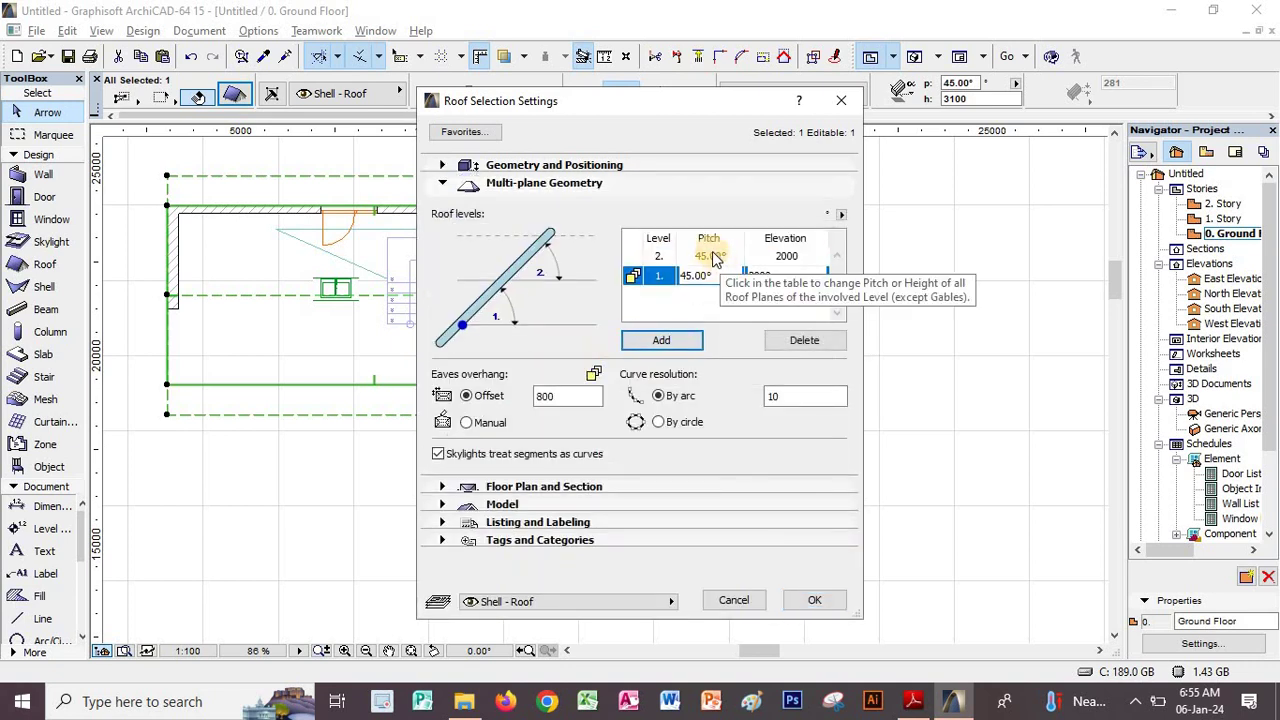
click(708, 256)
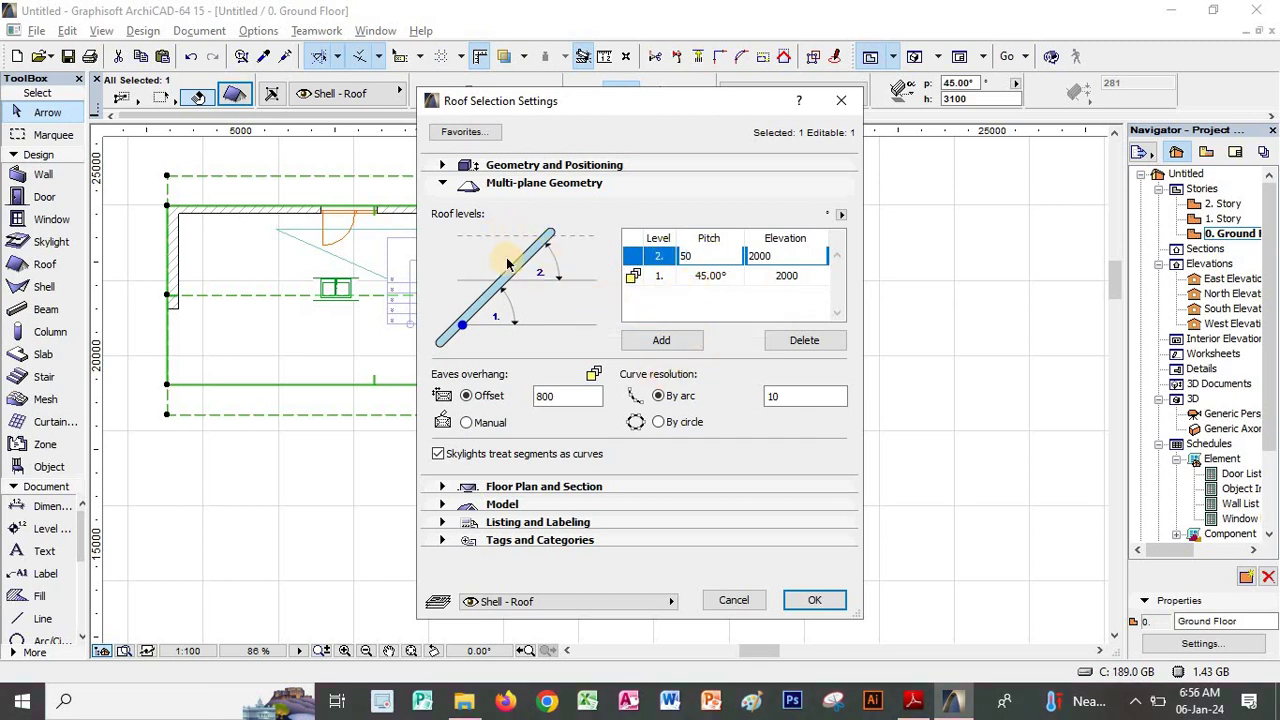
click(683, 281)
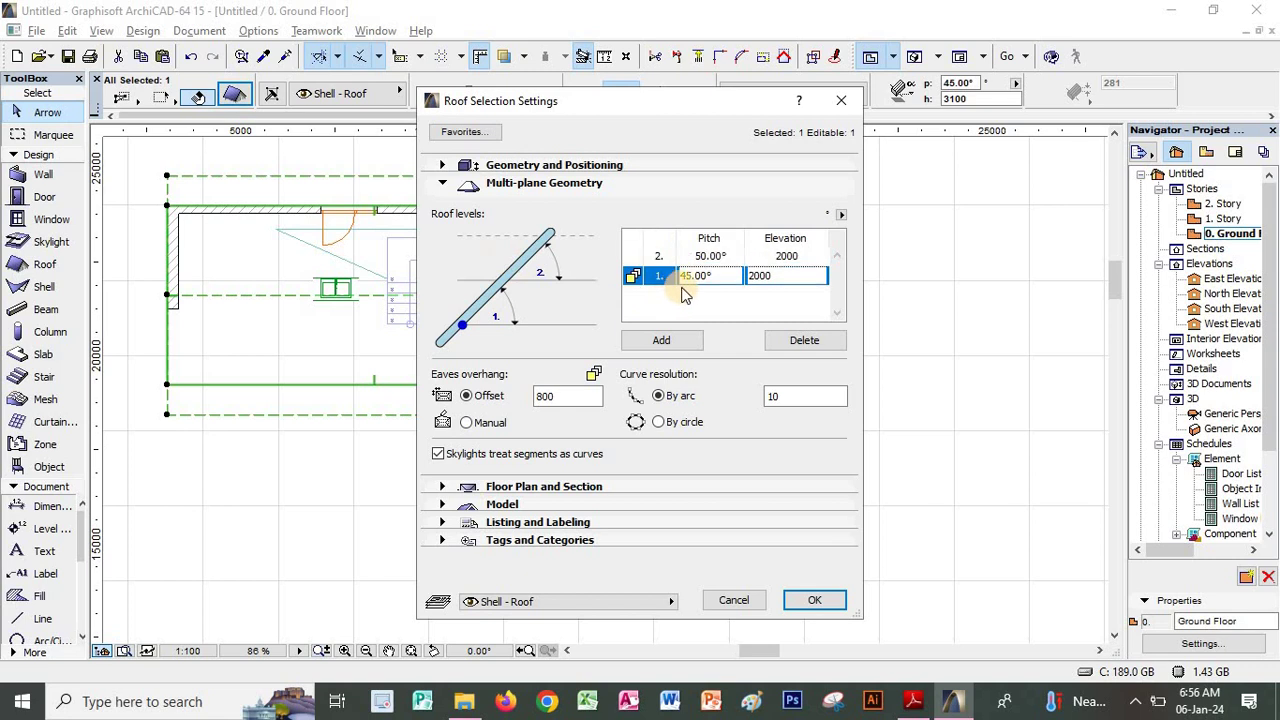
click(829, 600)
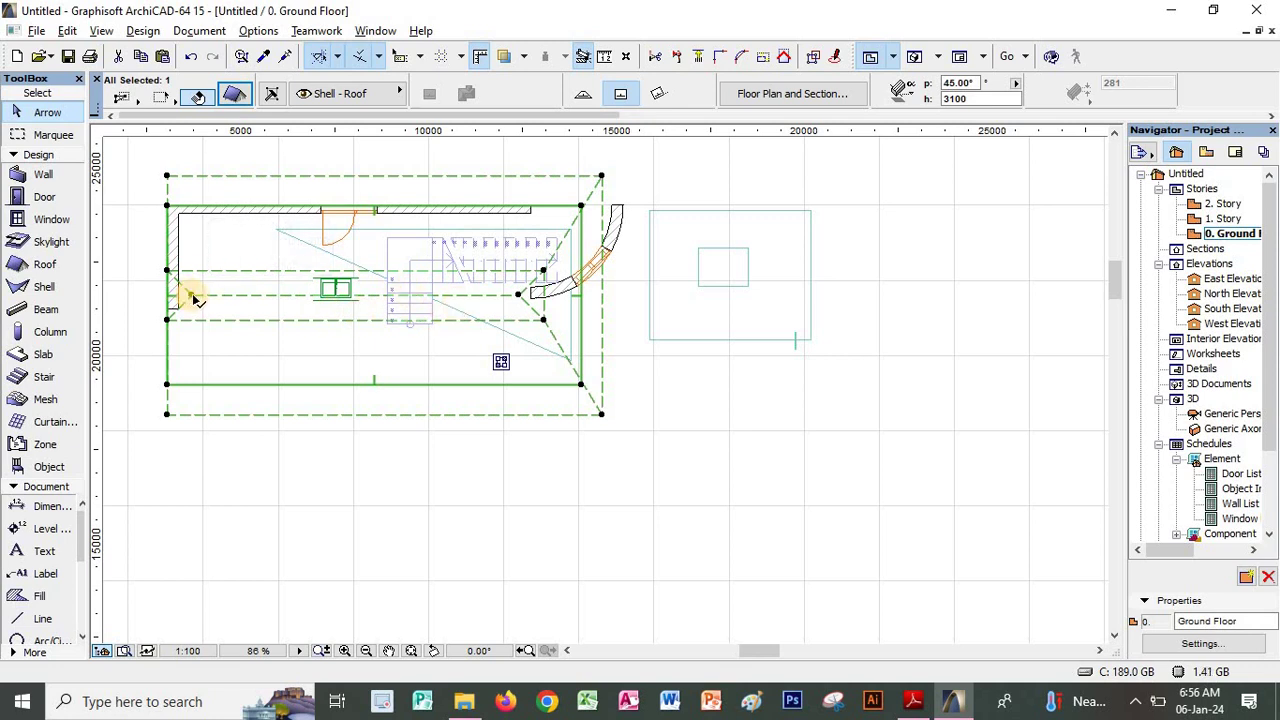
Stretch both ridge ends of the roof's second level out to that level's end edges so they form gables
click(194, 296)
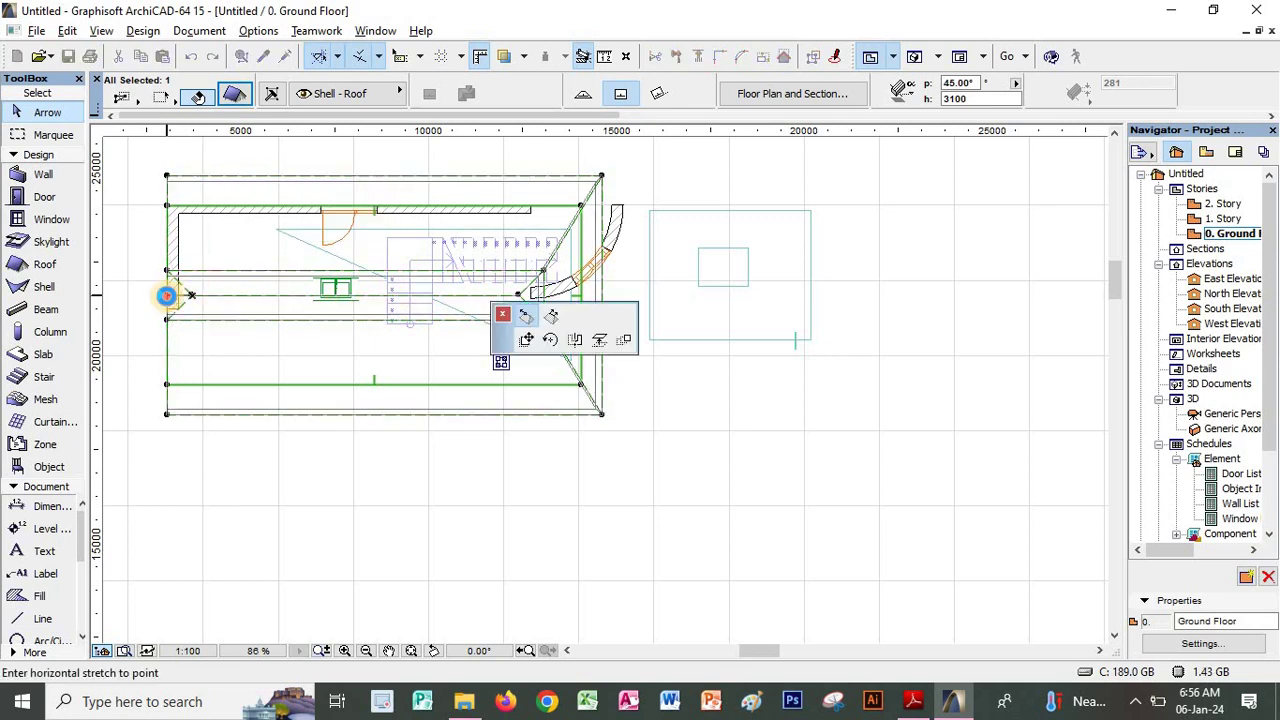
click(166, 296)
click(520, 298)
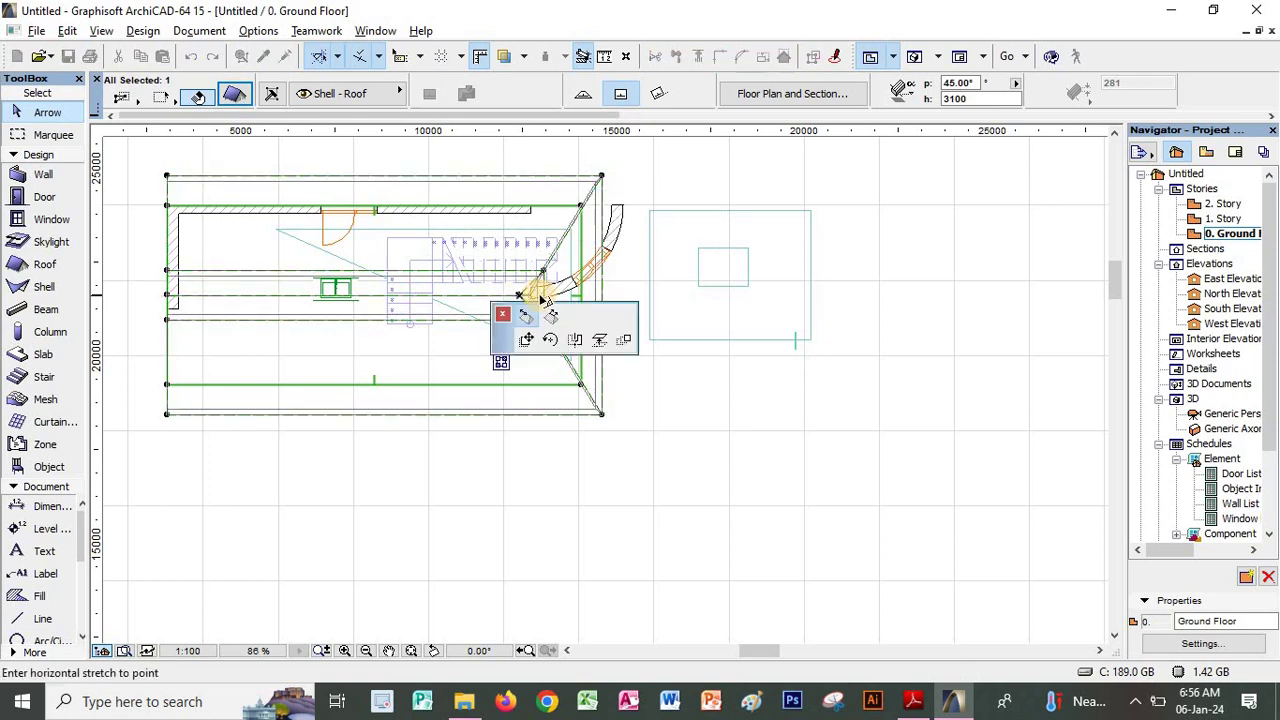
click(542, 296)
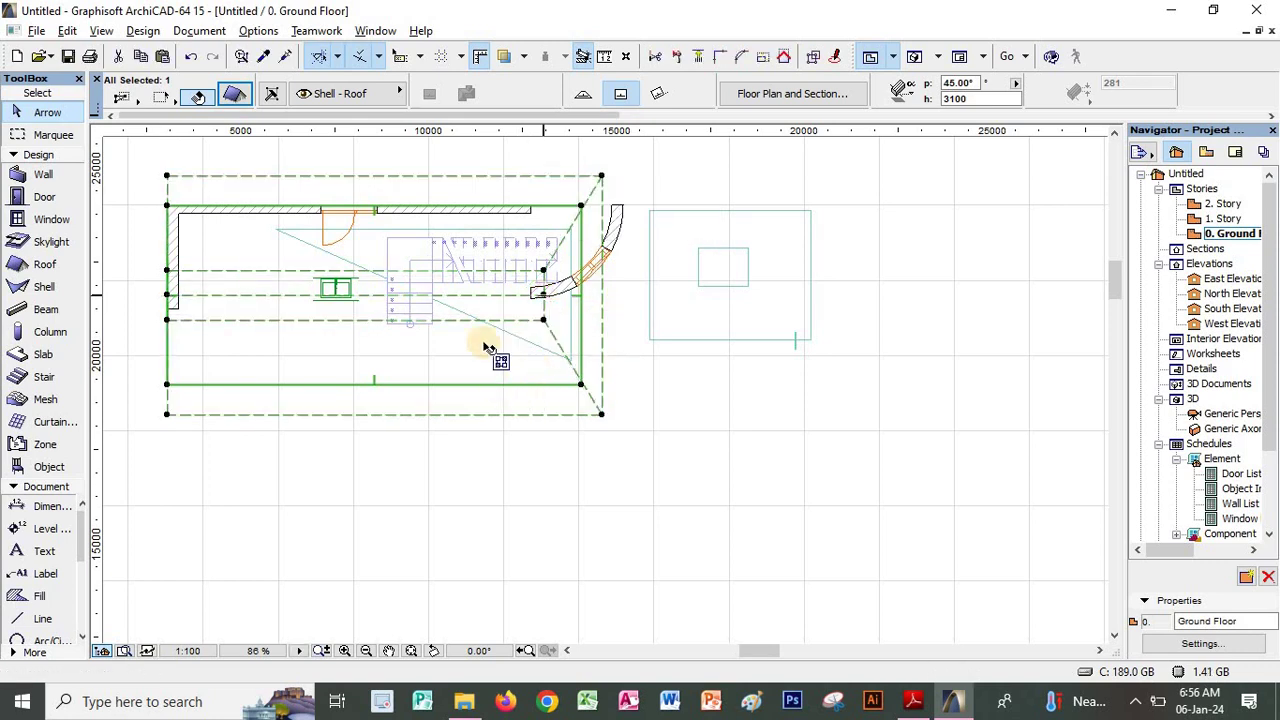
Inspect the two-level roof in the Generic Perspective 3D view and return to the ground floor plan
double_click(1208, 420)
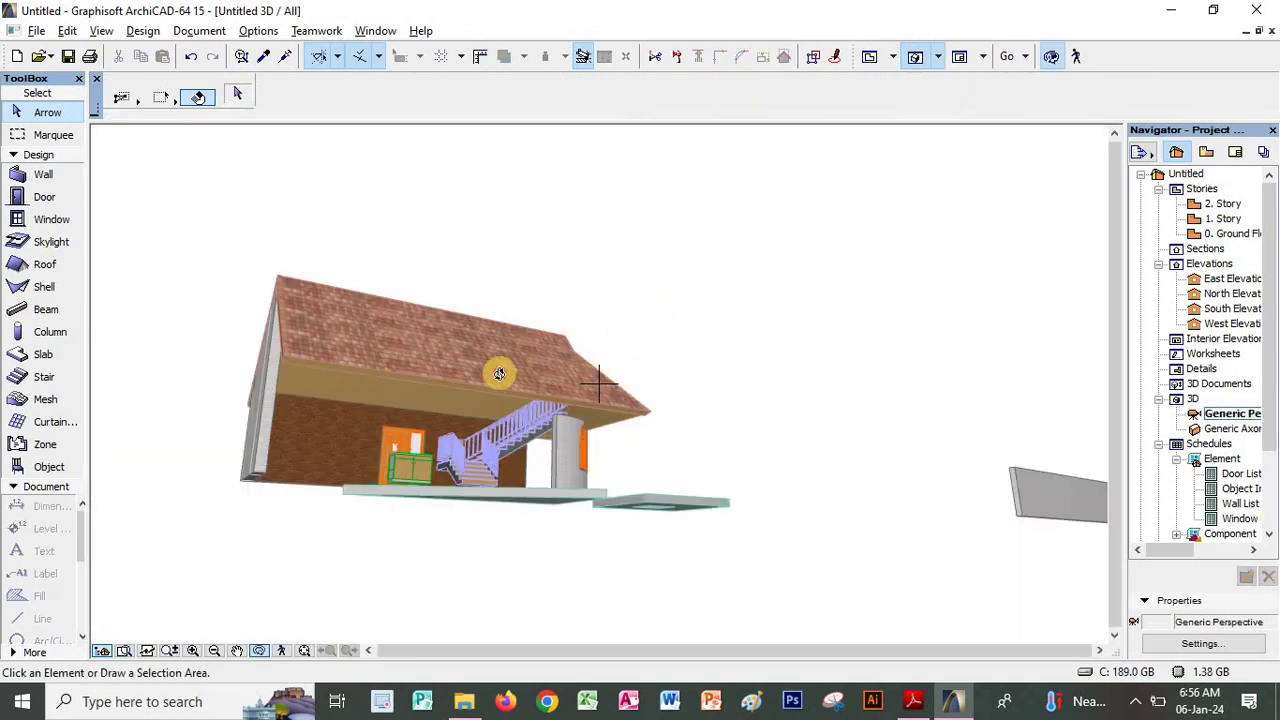
drag(499, 373, 672, 346)
click(1271, 32)
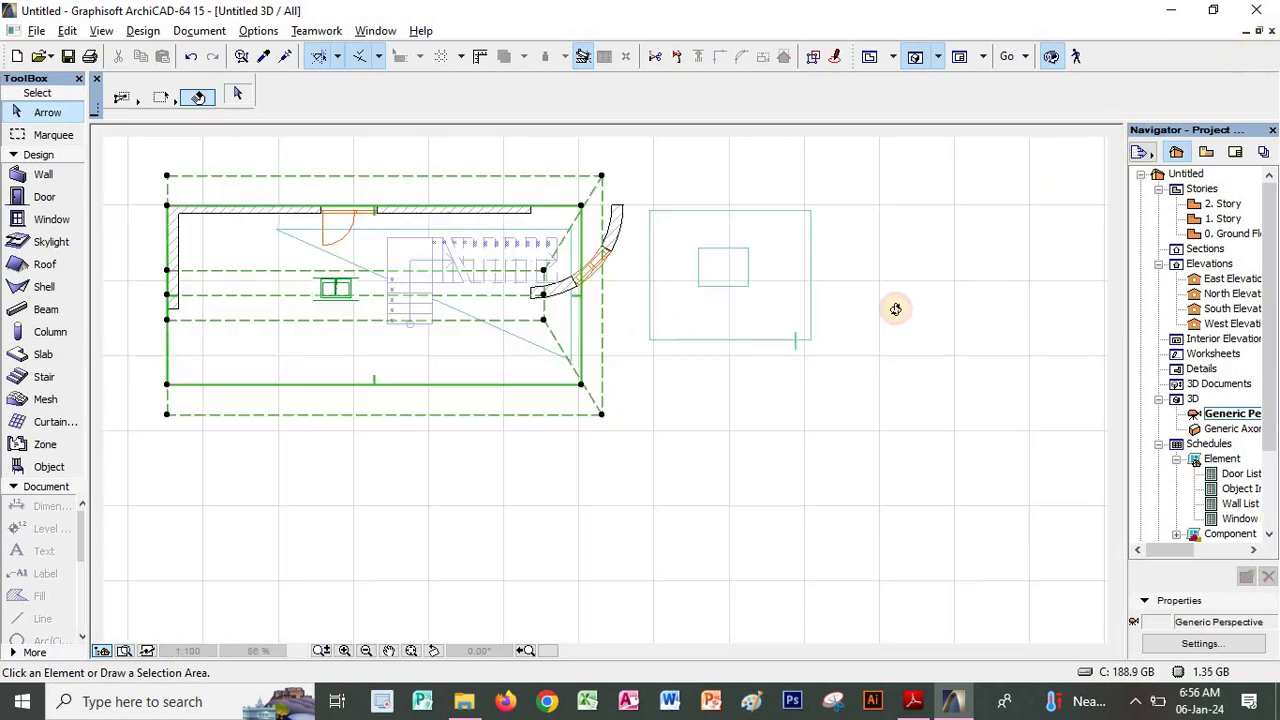
Switch to the ArchiCAD Notes PDF in Adobe Reader and read from Trim Element to Roof through the practice exercise to Text Blocks
click(913, 700)
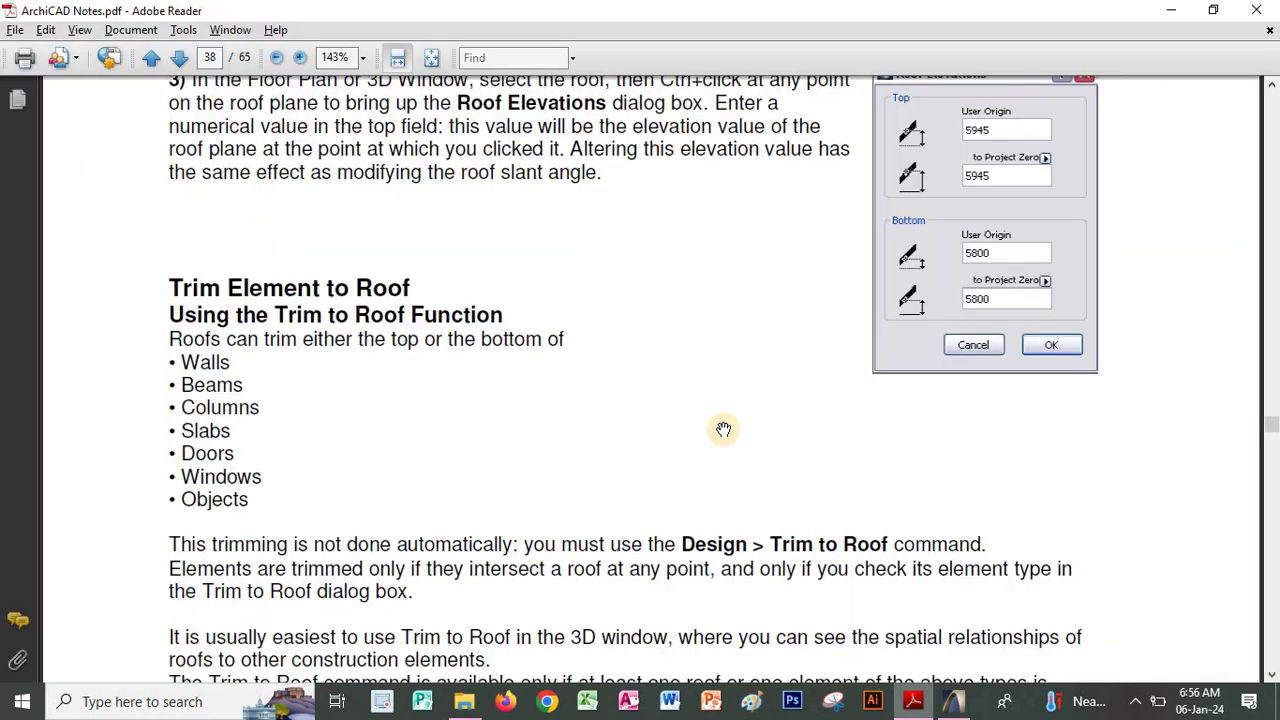
scroll(629, 446, down, 3)
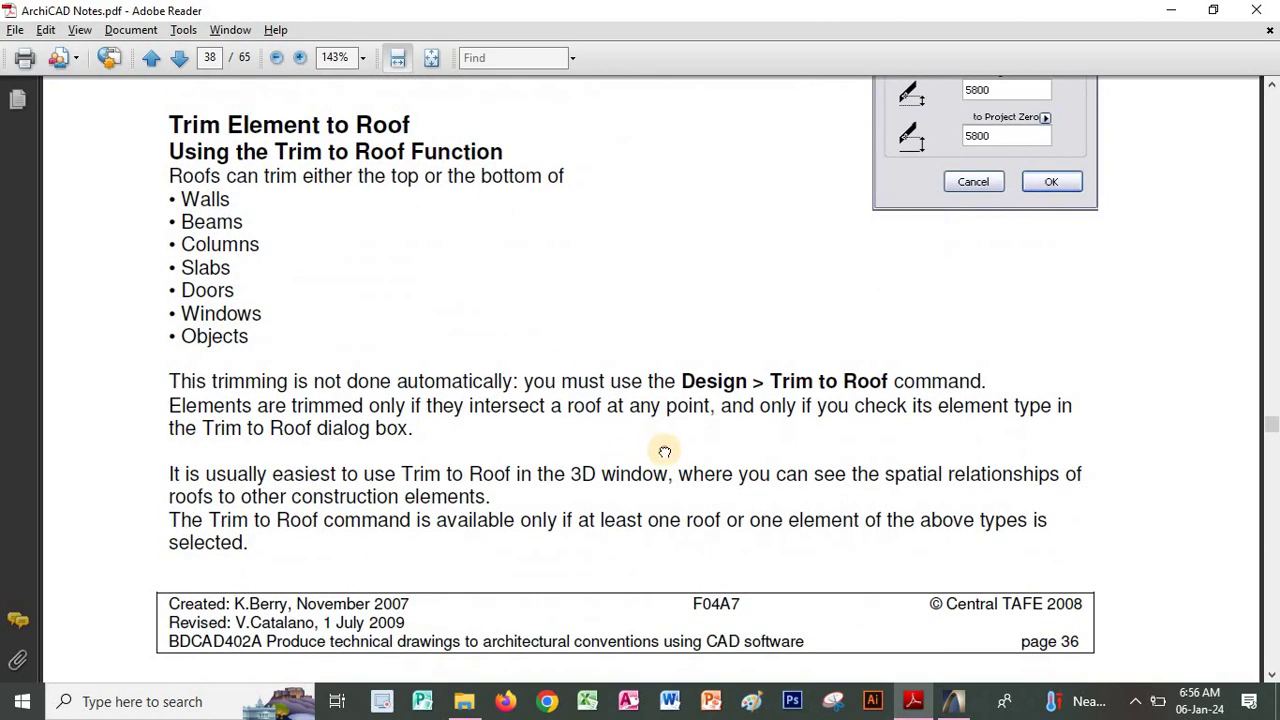
drag(663, 449, 679, 320)
scroll(679, 320, down, 8)
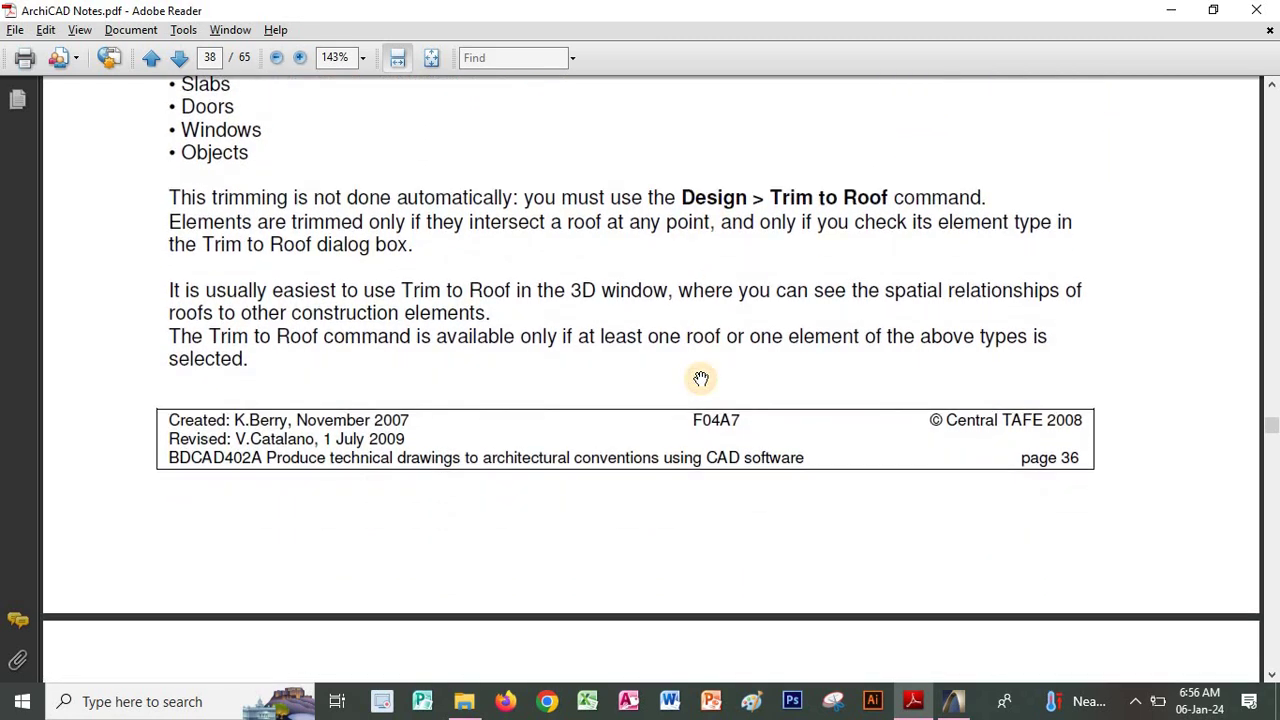
scroll(634, 459, down, 9)
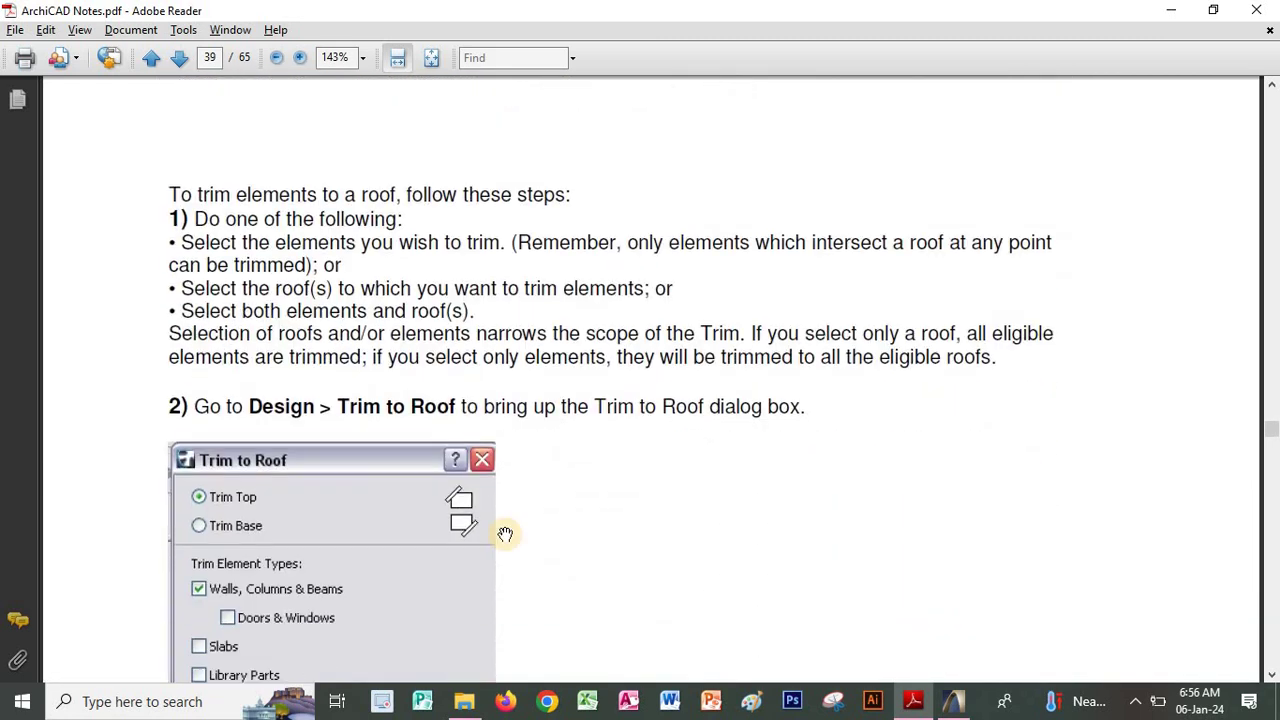
scroll(657, 240, down, 13)
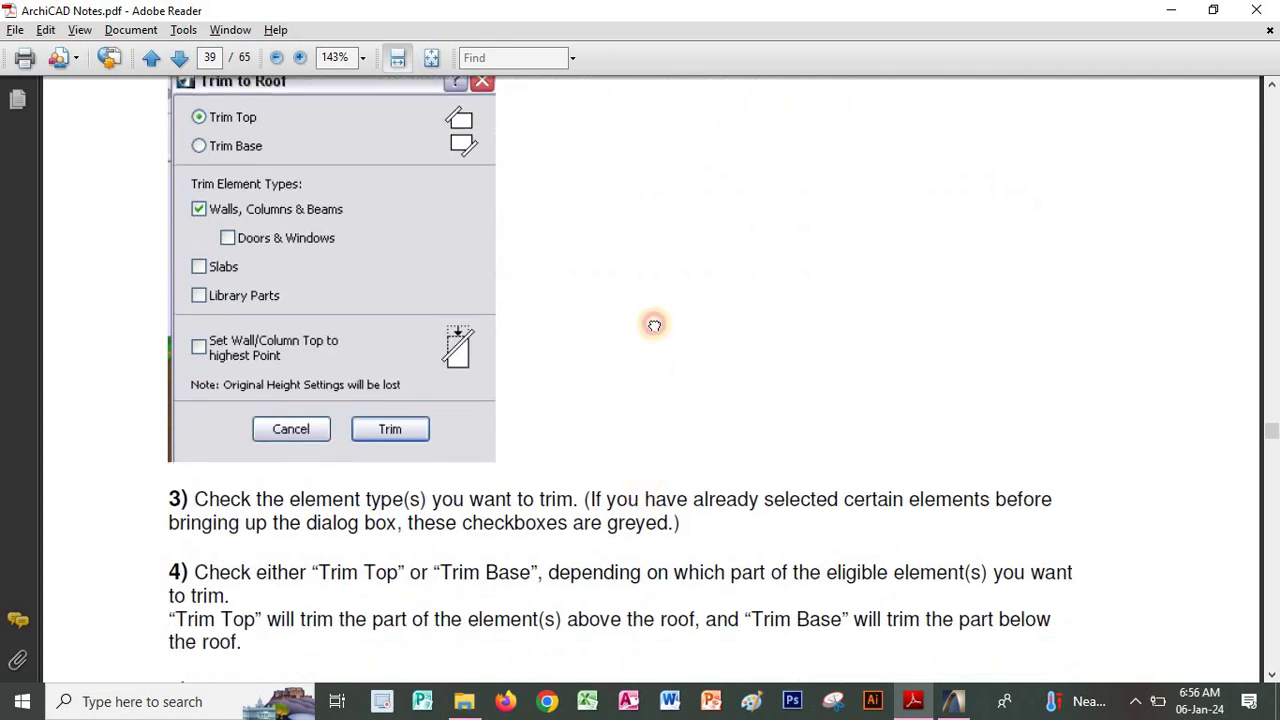
scroll(597, 406, down, 1)
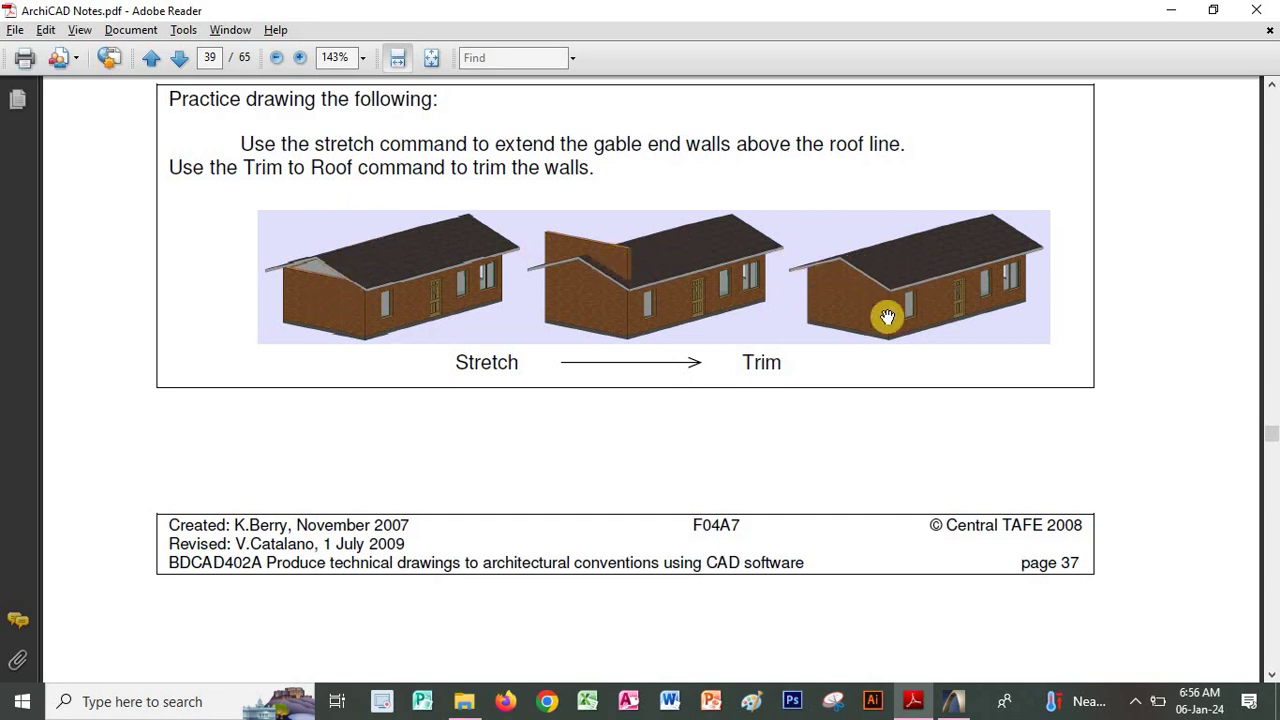
scroll(660, 177, down, 6)
scroll(640, 179, down, 5)
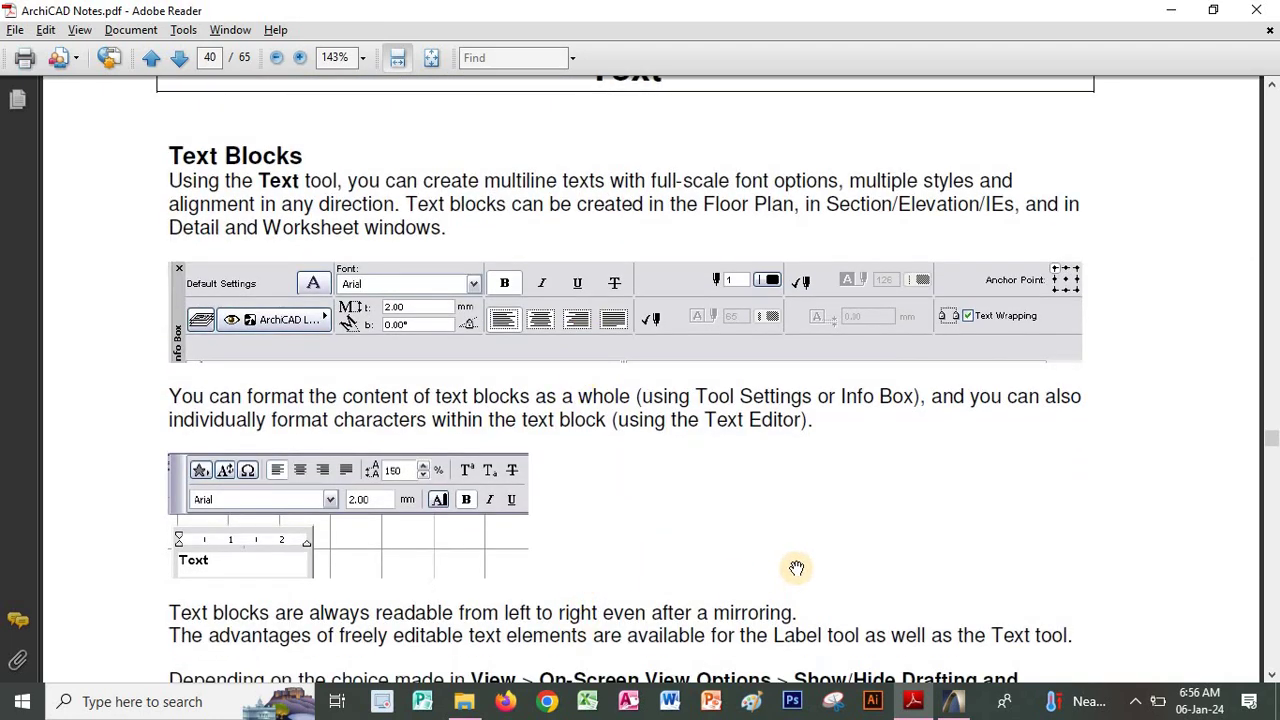
In ArchiCAD, place a text block reading "Ground Plan" just below the ground floor plan and move it beneath the middle of the building
click(953, 702)
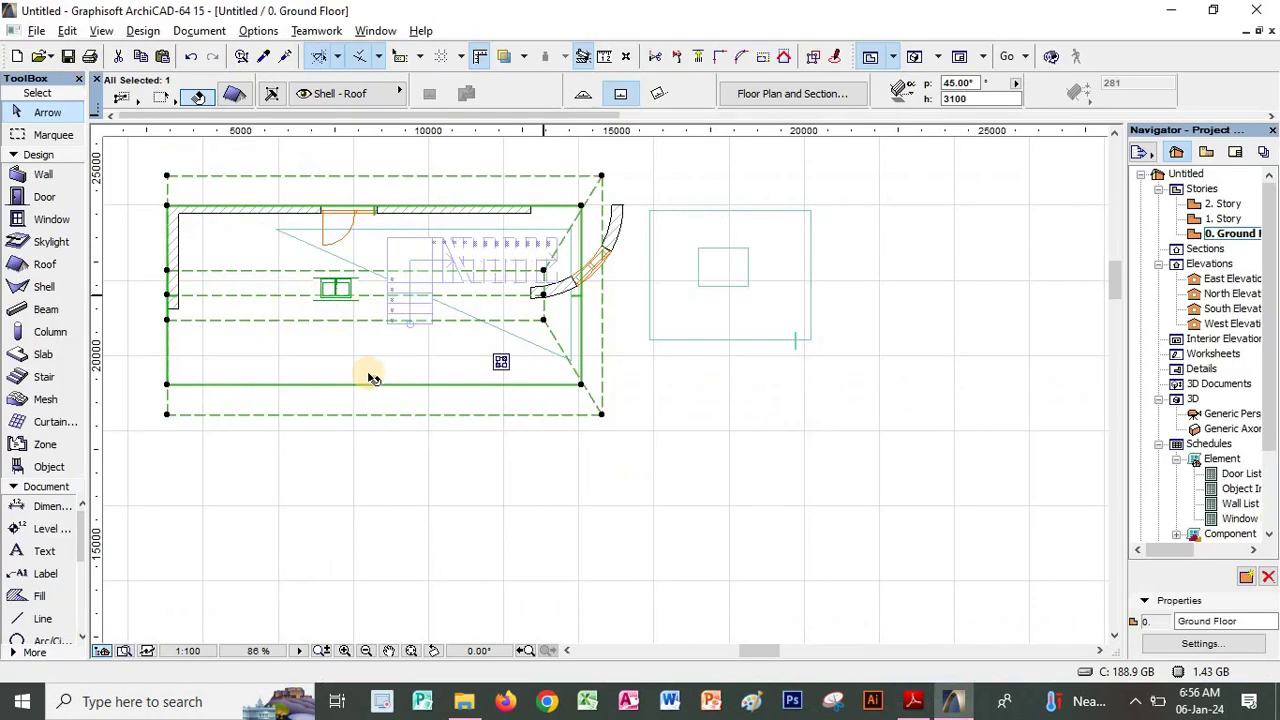
click(531, 449)
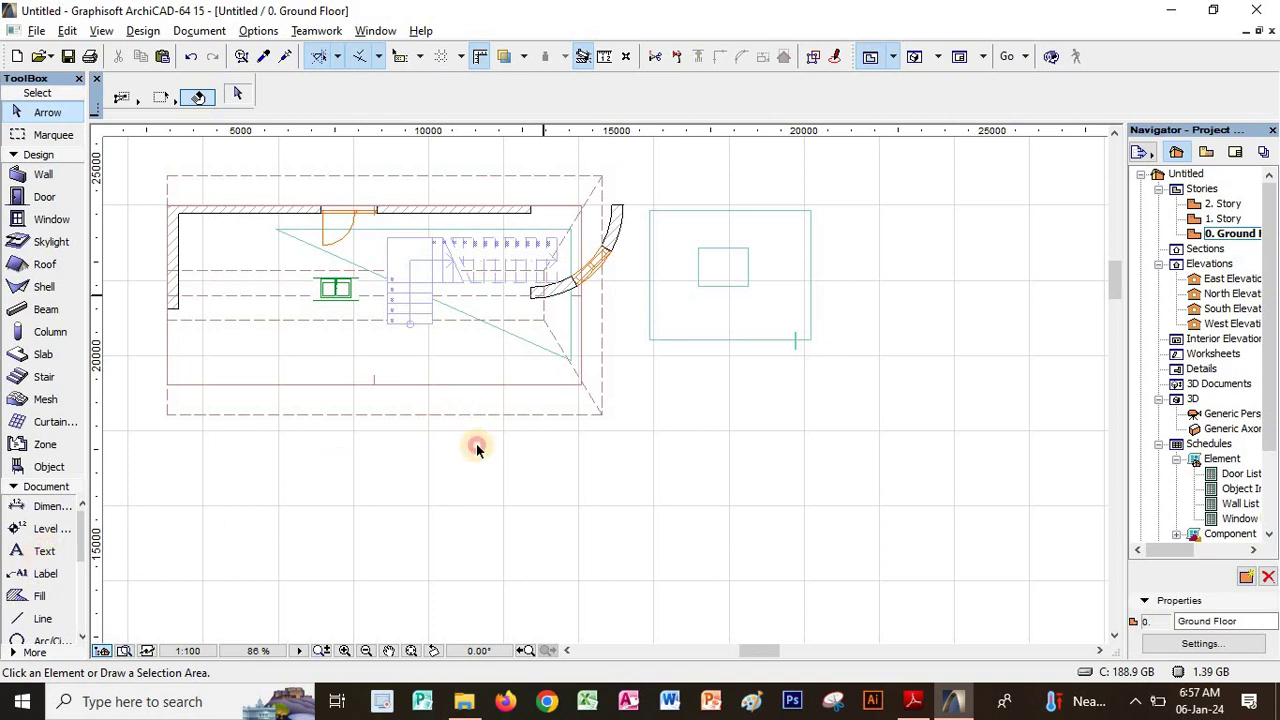
click(44, 551)
click(440, 402)
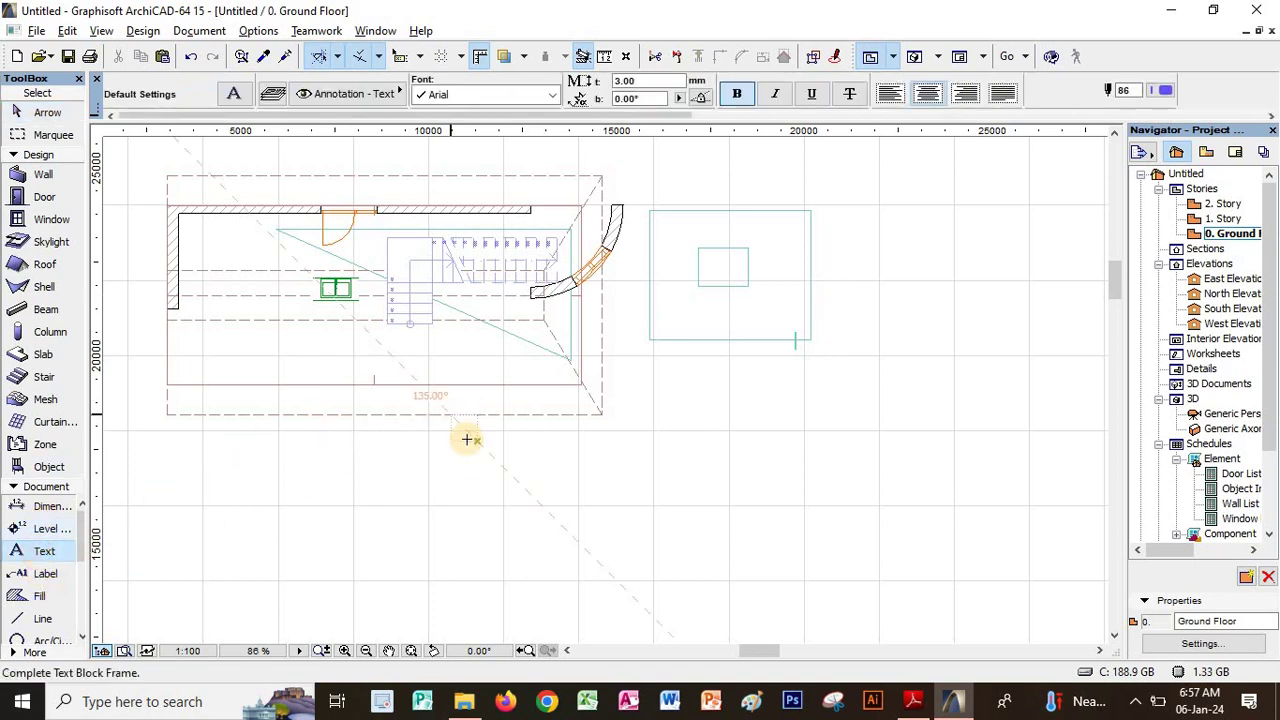
key(Escape)
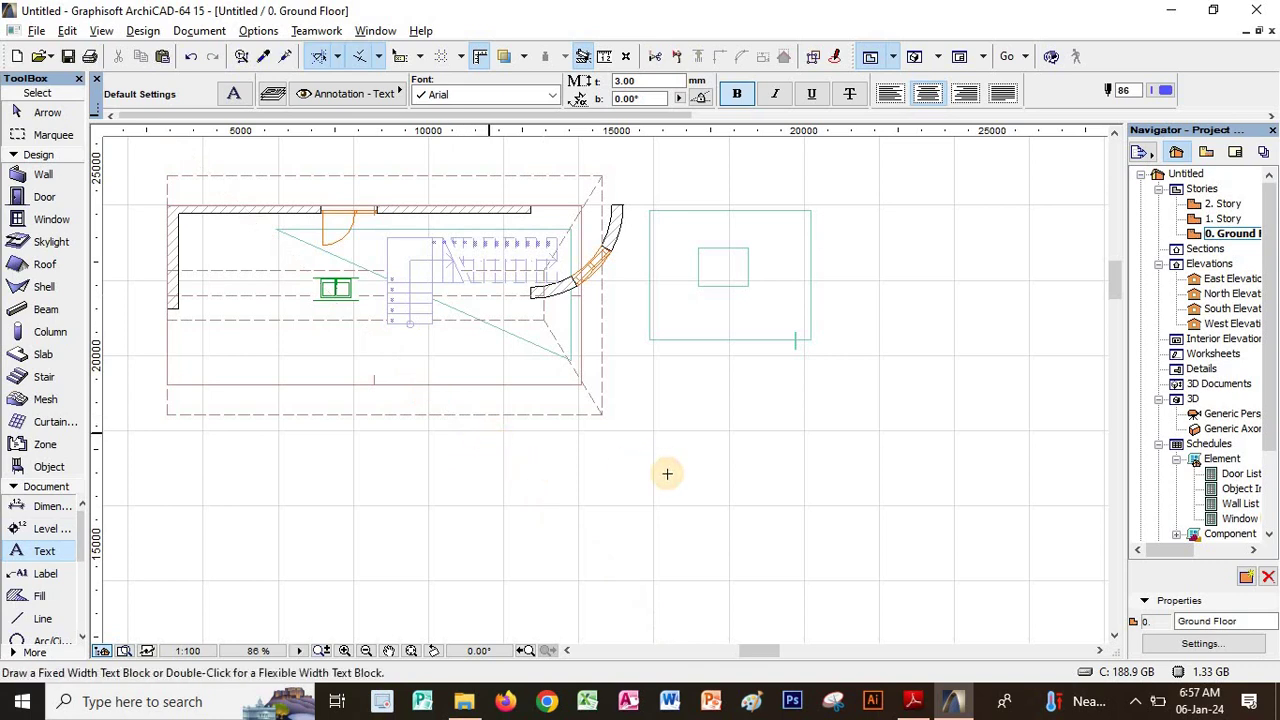
click(508, 432)
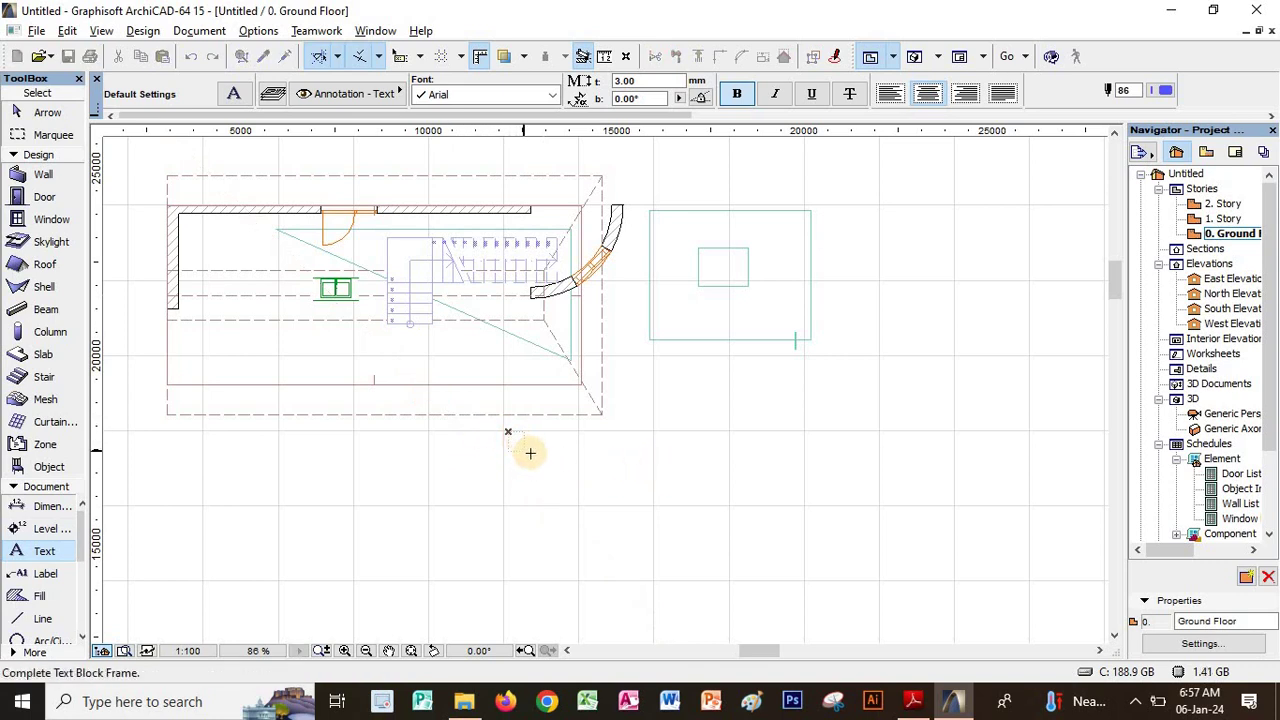
click(630, 482)
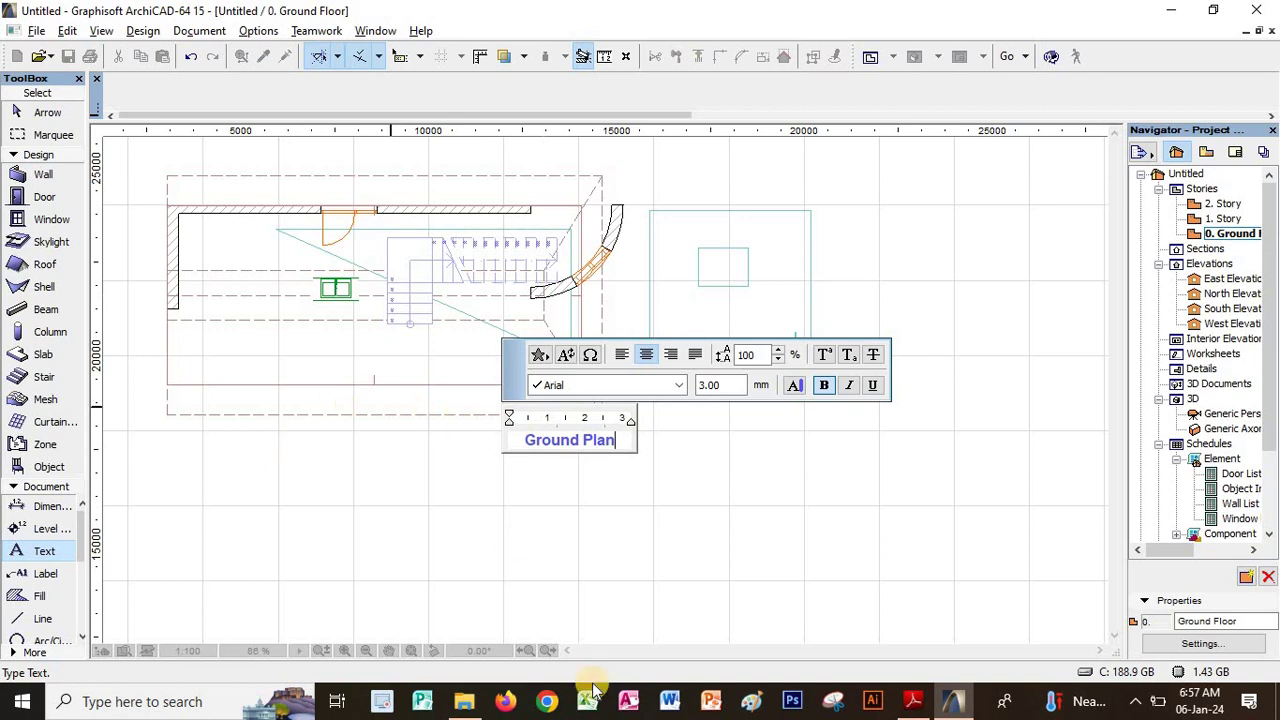
click(603, 520)
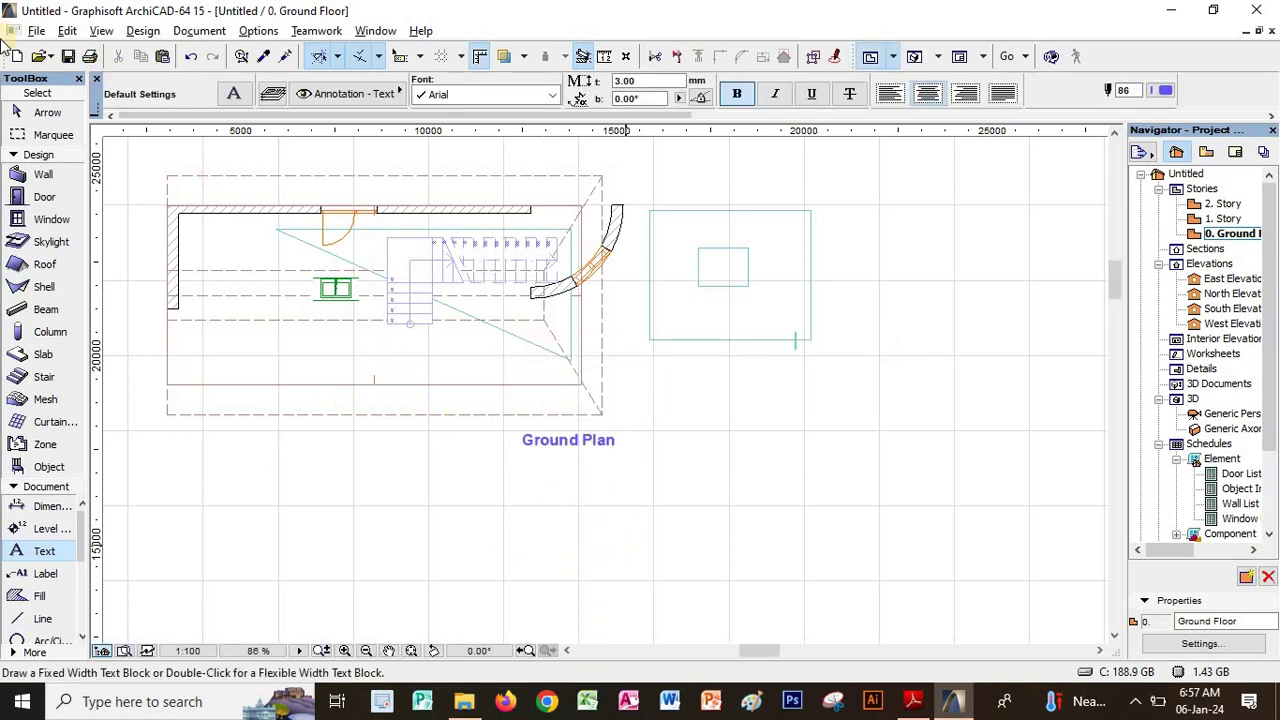
click(44, 114)
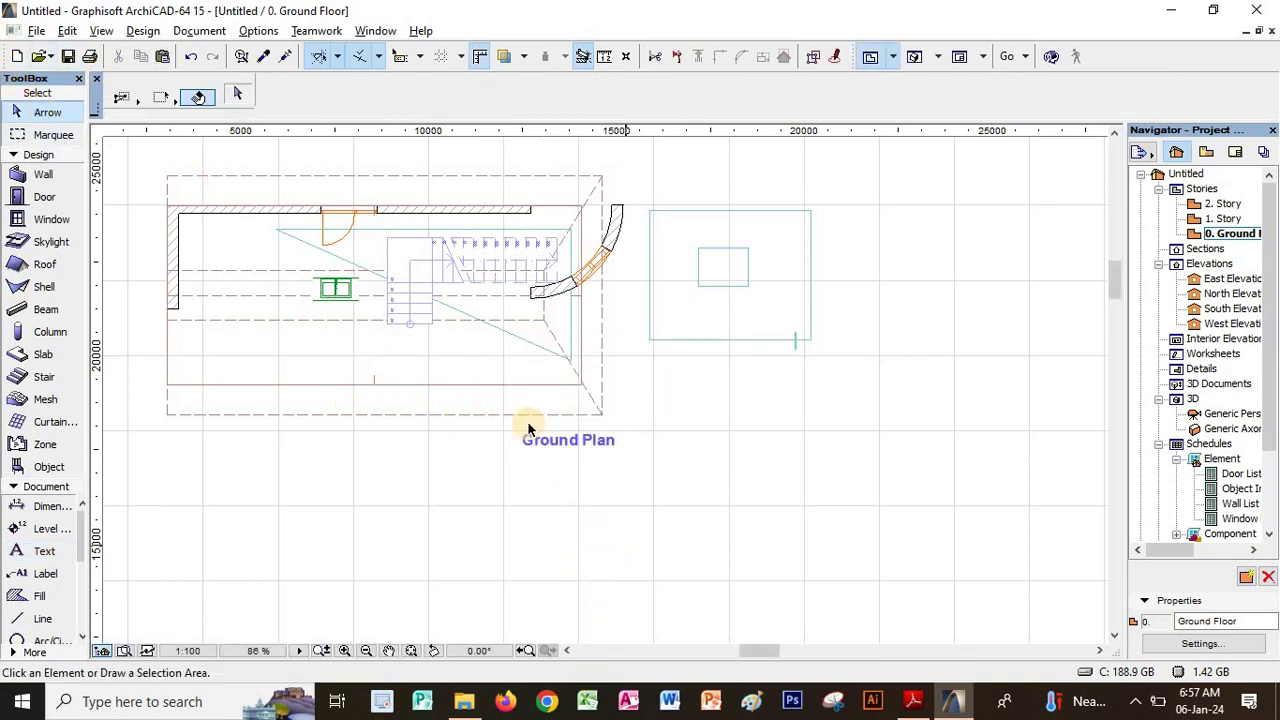
mouse_move(545, 445)
mouse_down()
mouse_move(329, 434)
mouse_move(339, 431)
mouse_up()
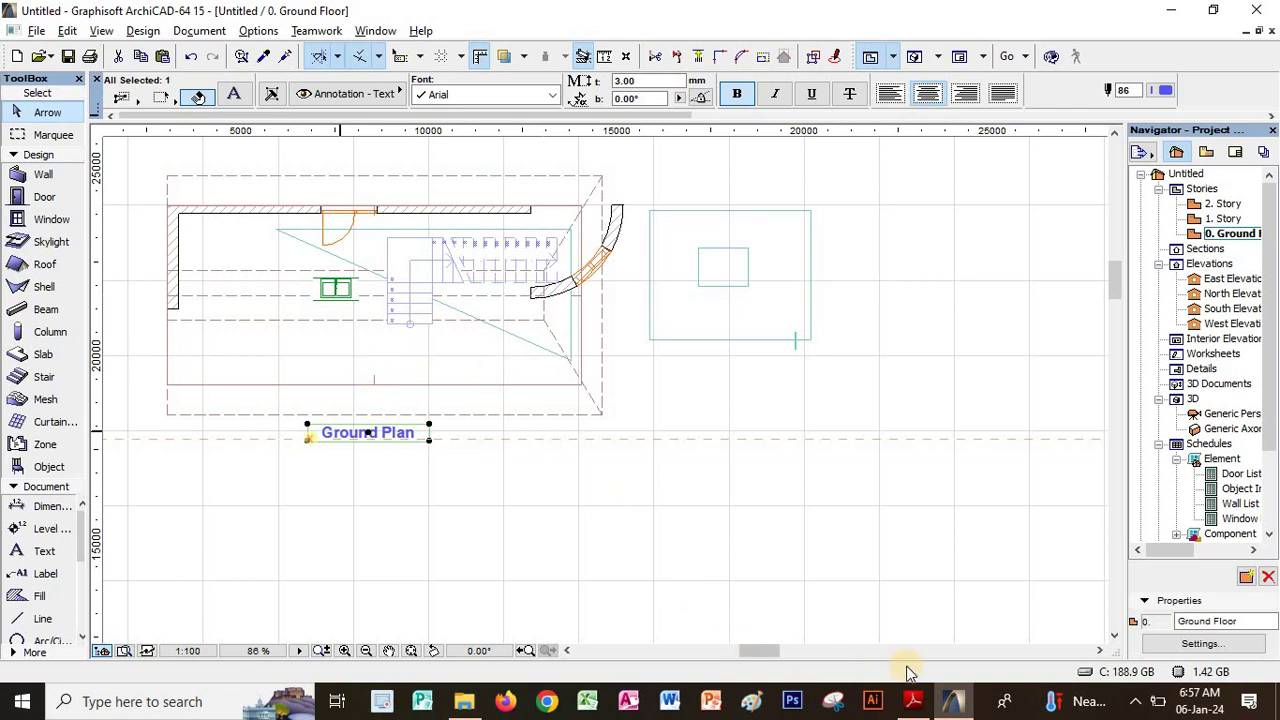
Switch to the ArchiCAD Notes PDF in Adobe Reader and read from Text Blocks through the steps for placing breaking text blocks
click(928, 699)
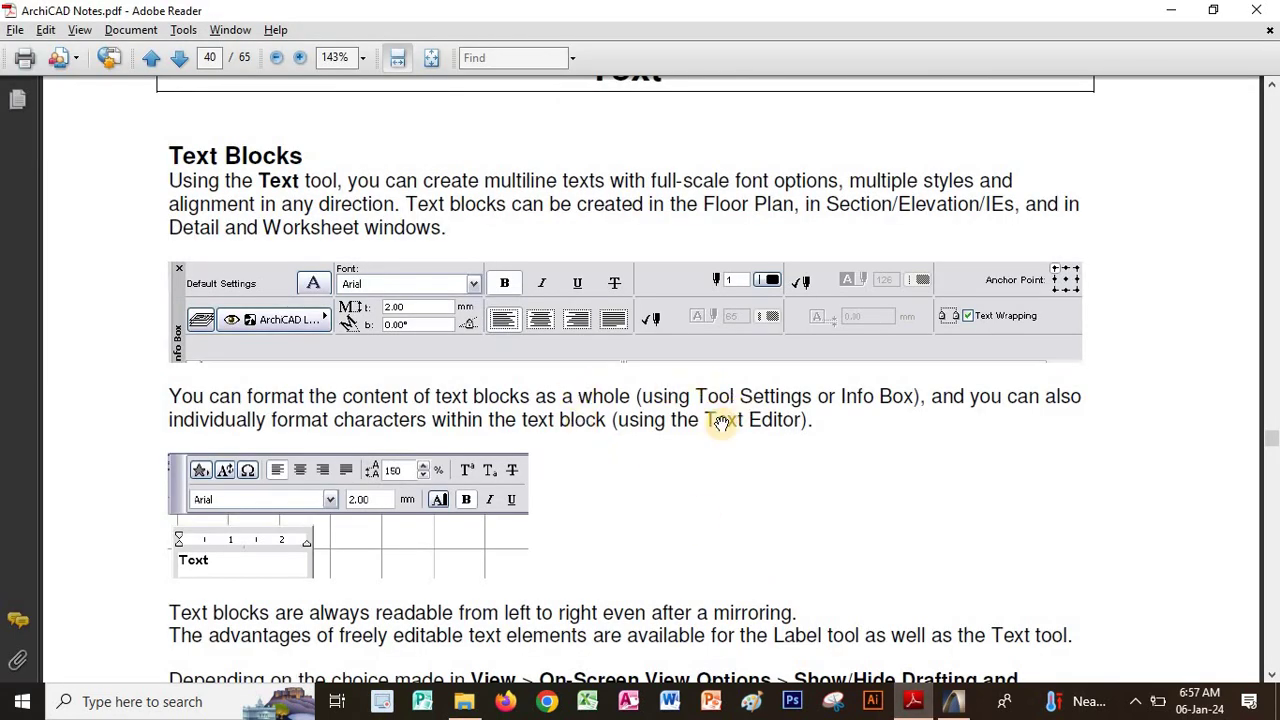
scroll(725, 505, down, 8)
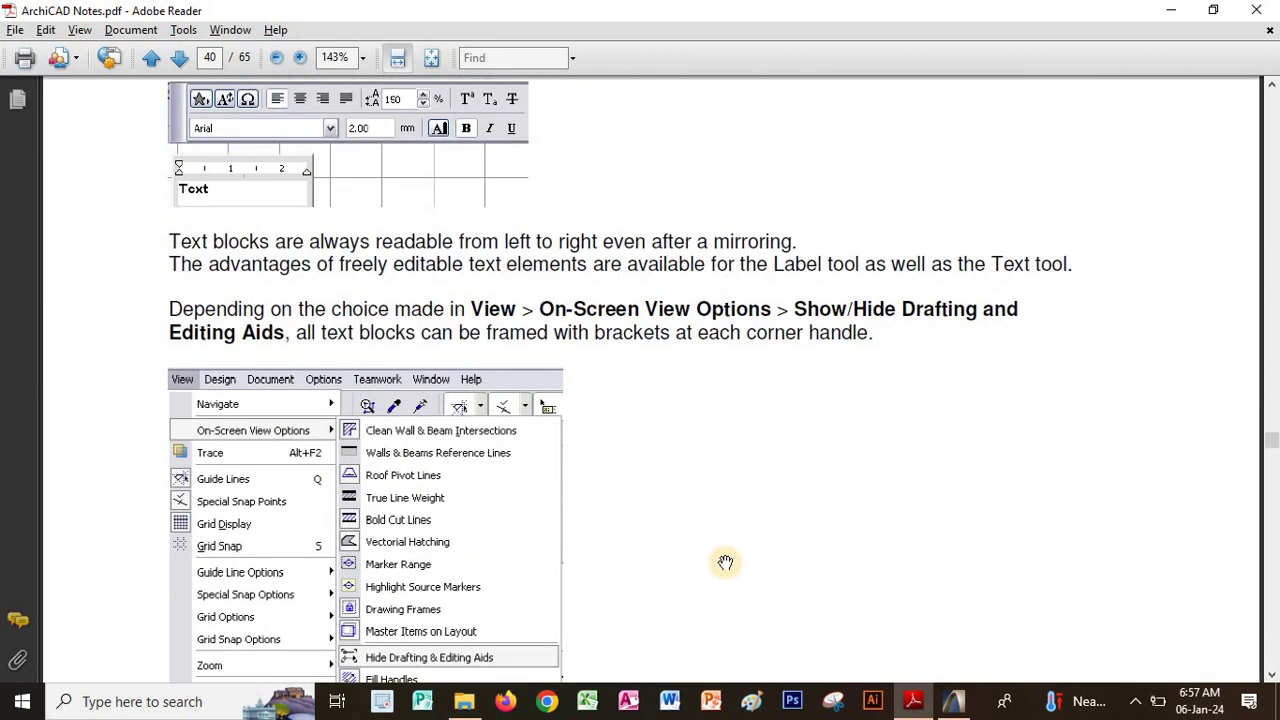
scroll(737, 341, down, 4)
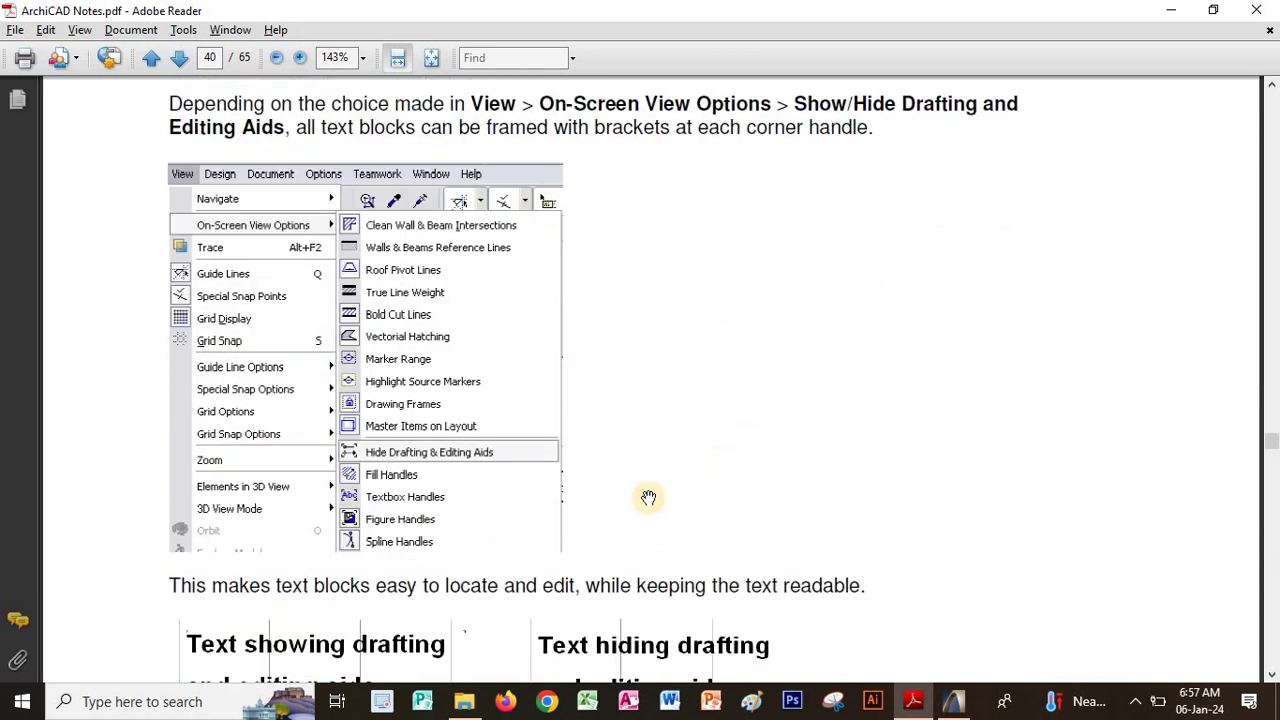
scroll(663, 342, down, 1)
scroll(663, 342, down, 14)
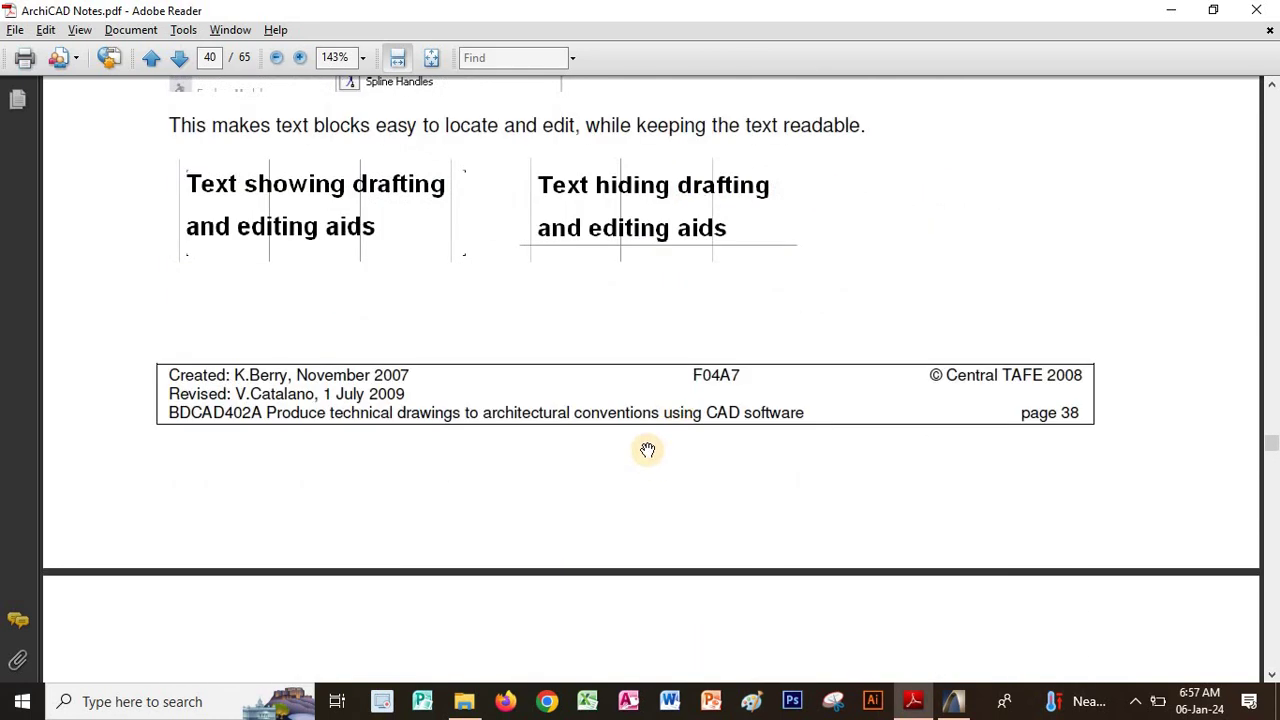
scroll(642, 348, down, 5)
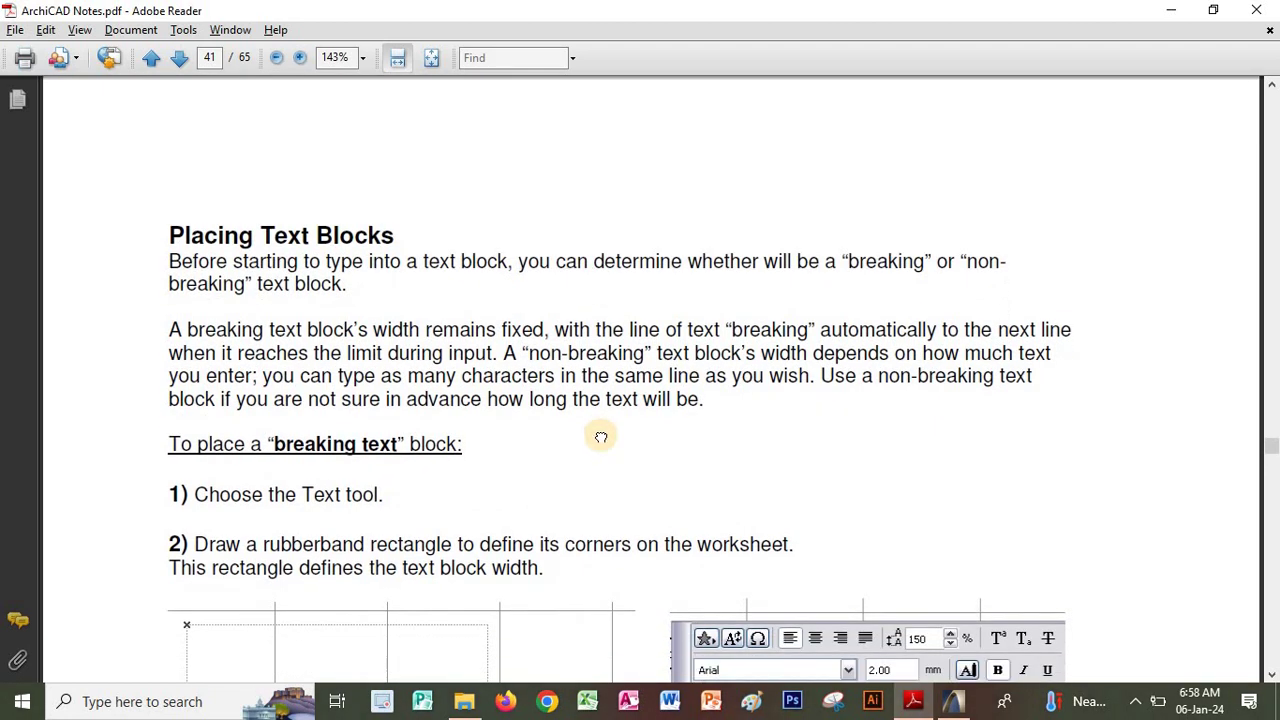
scroll(606, 386, down, 7)
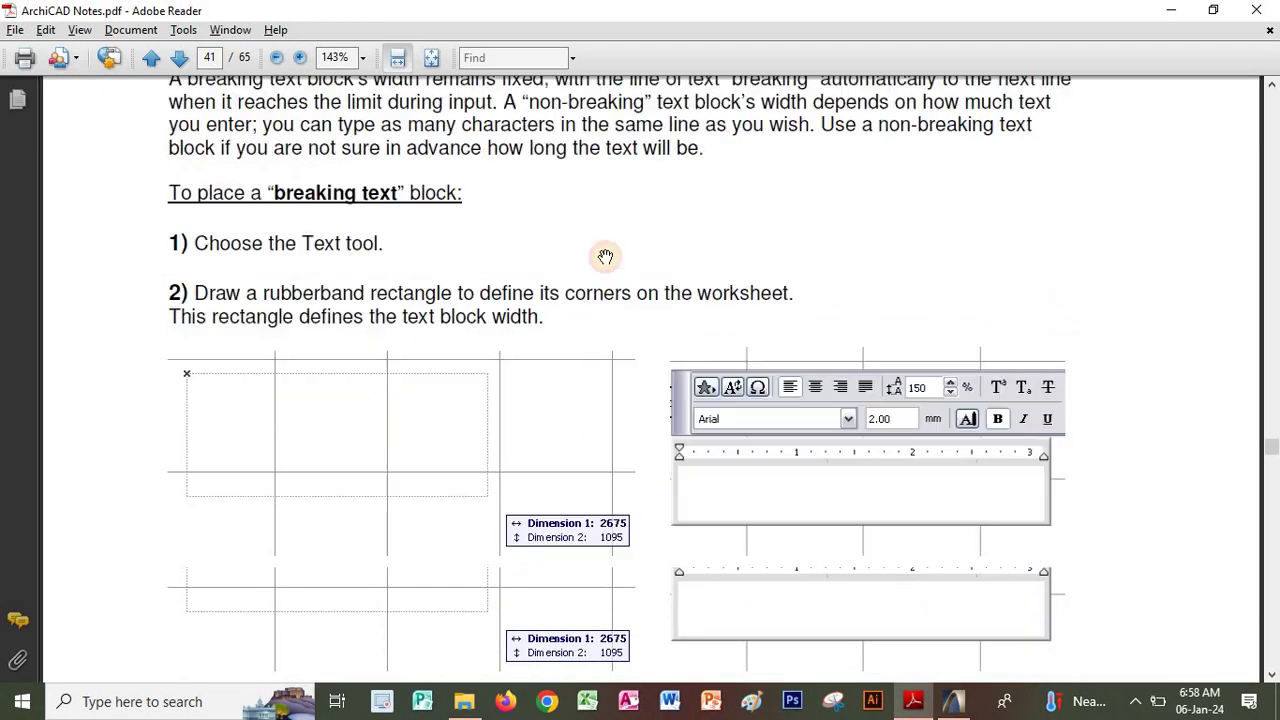
scroll(677, 283, down, 20)
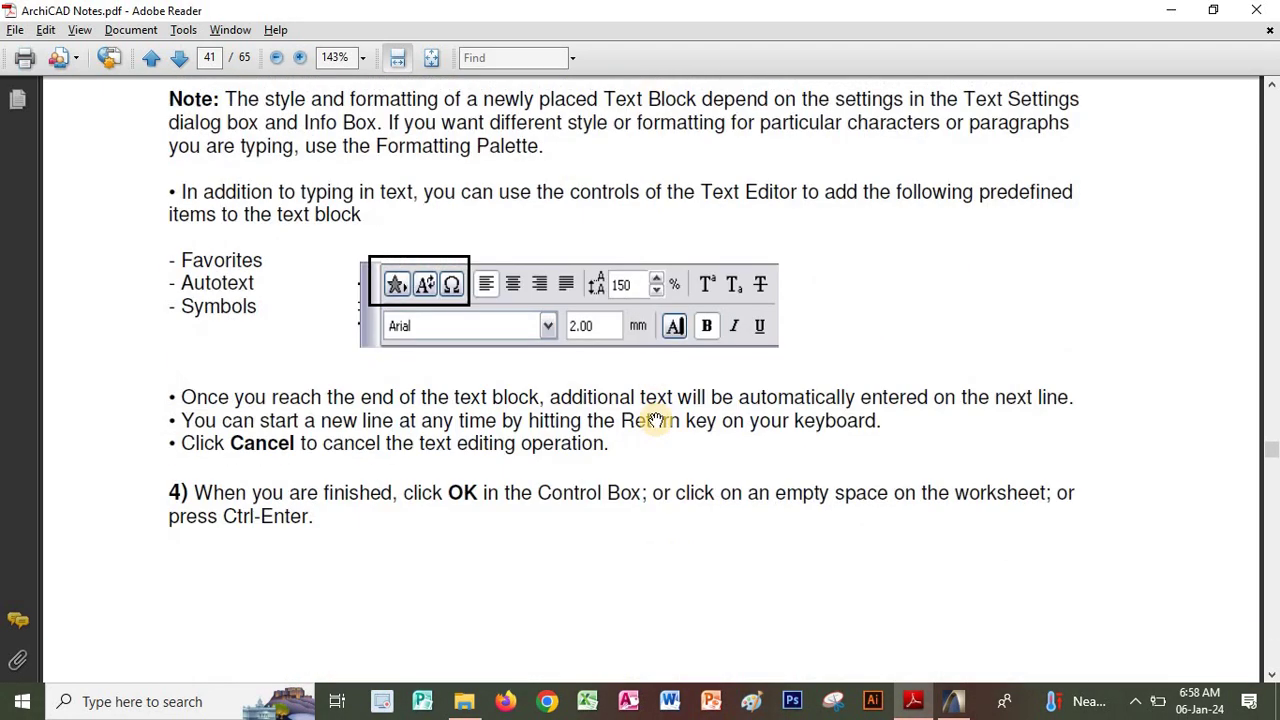
Review the Text Blocks notes from drafting and editing aids through placing breaking text blocks to the non-breaking text block steps
scroll(623, 326, down, 15)
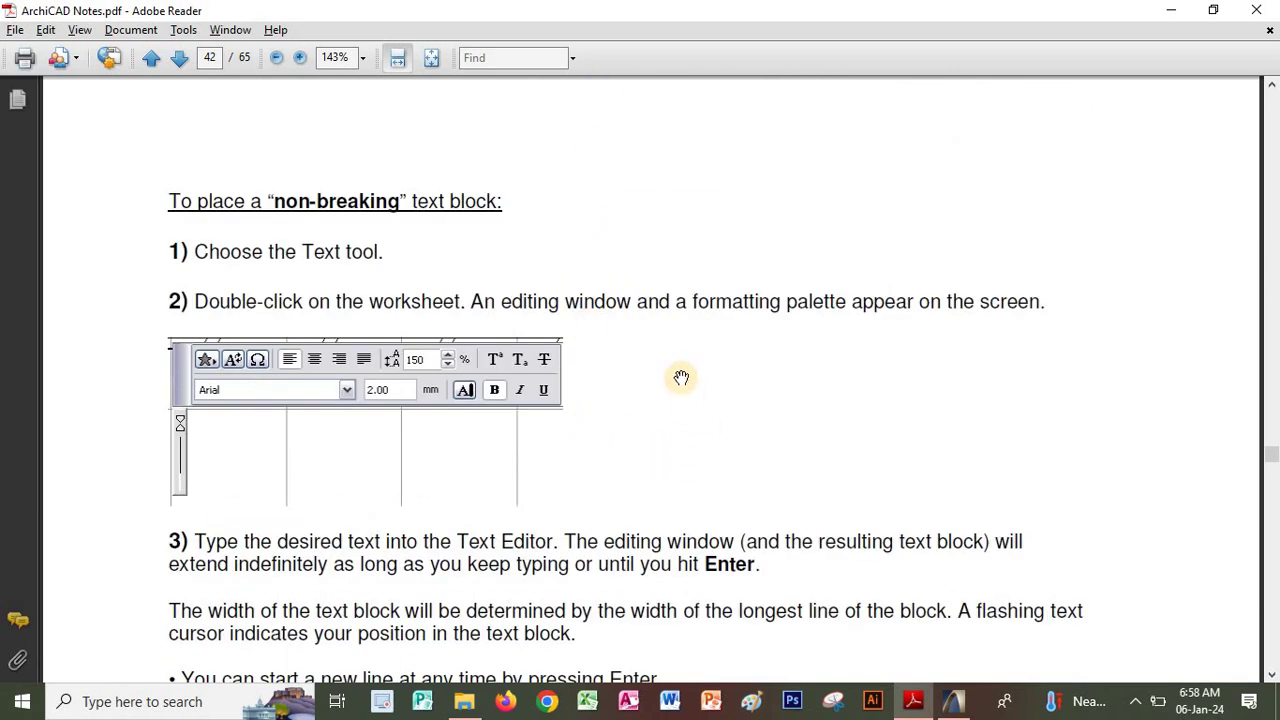
scroll(617, 263, up, 9)
scroll(580, 330, up, 20)
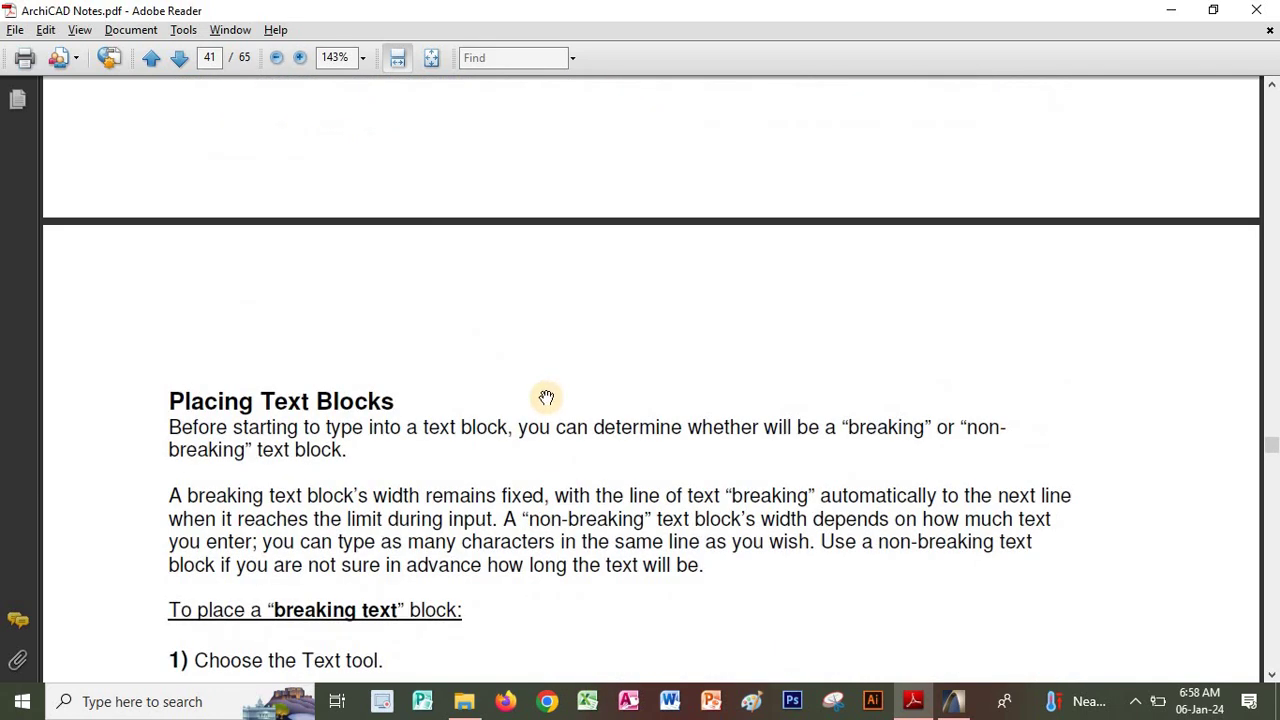
scroll(560, 400, up, 9)
scroll(609, 374, up, 18)
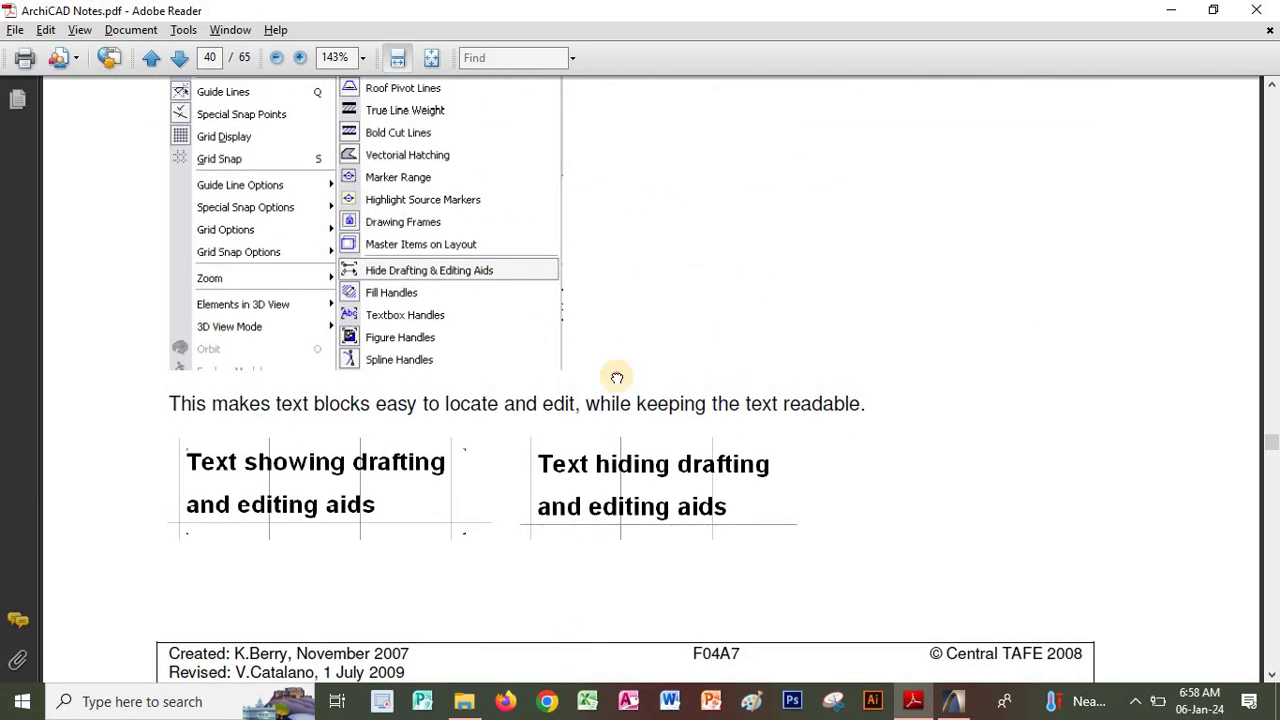
scroll(630, 580, down, 7)
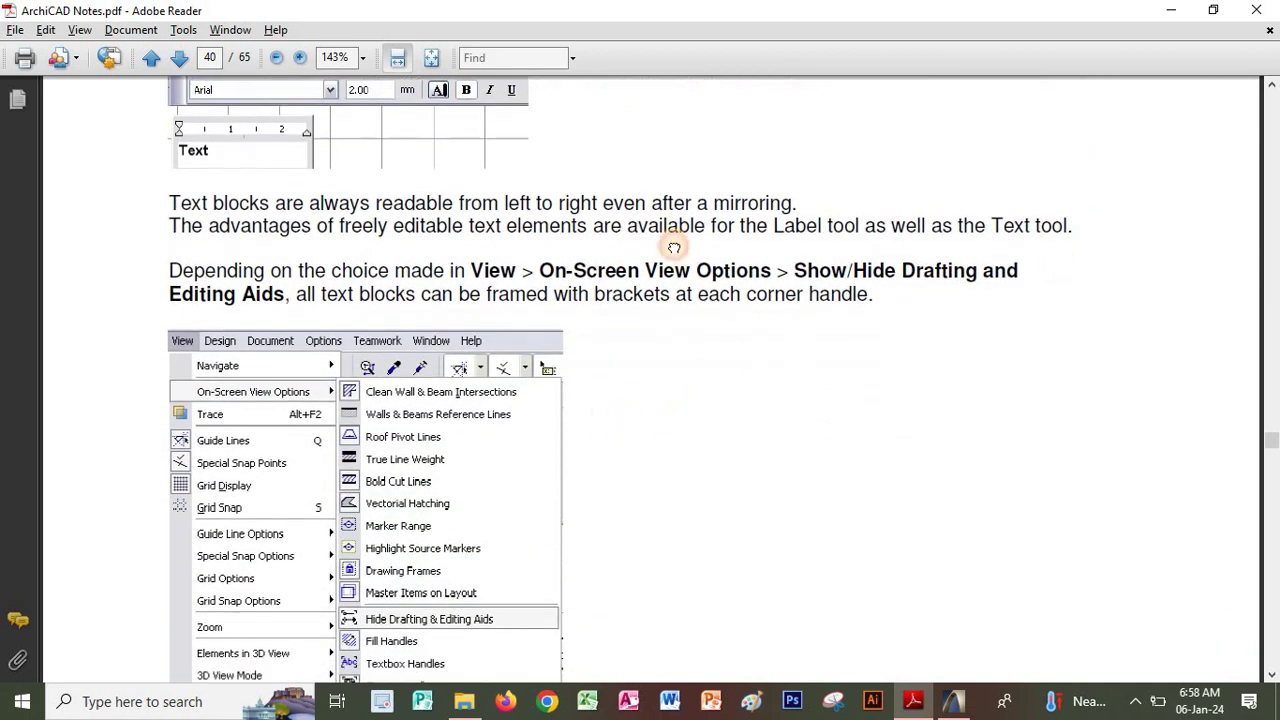
scroll(700, 420, down, 4)
scroll(681, 438, down, 4)
scroll(681, 438, down, 4)
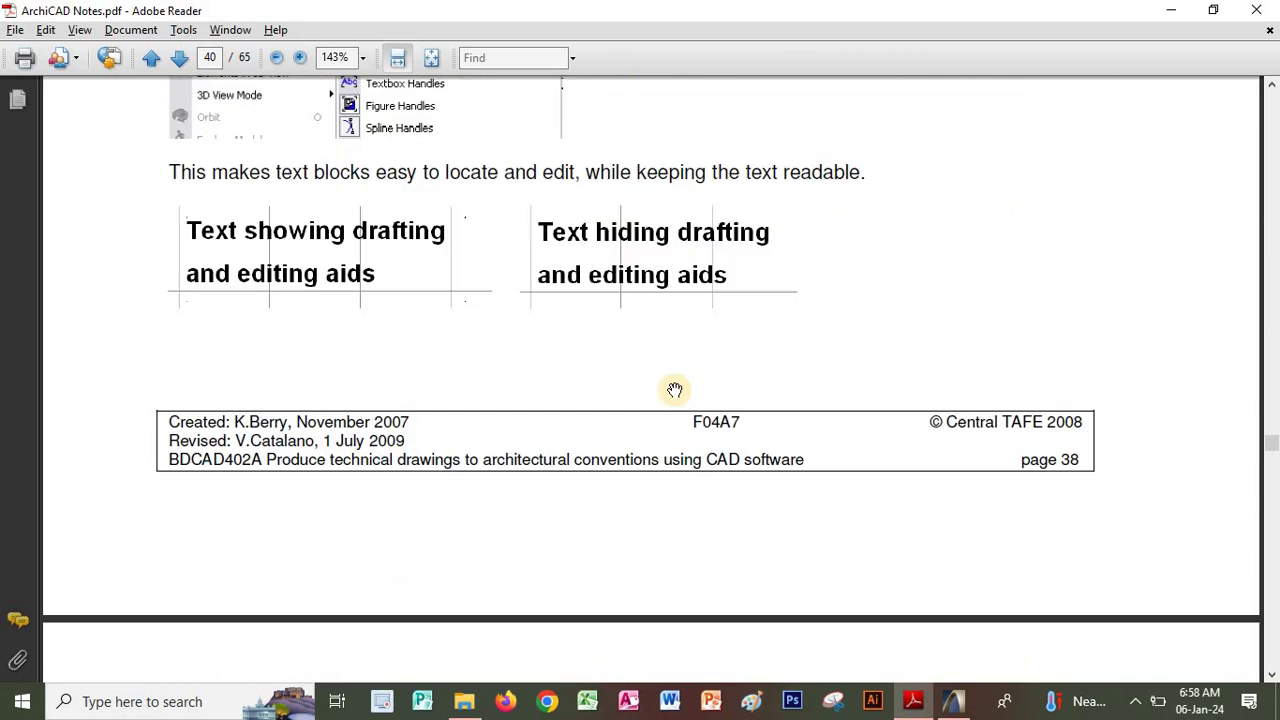
scroll(674, 214, down, 10)
scroll(620, 440, down, 3)
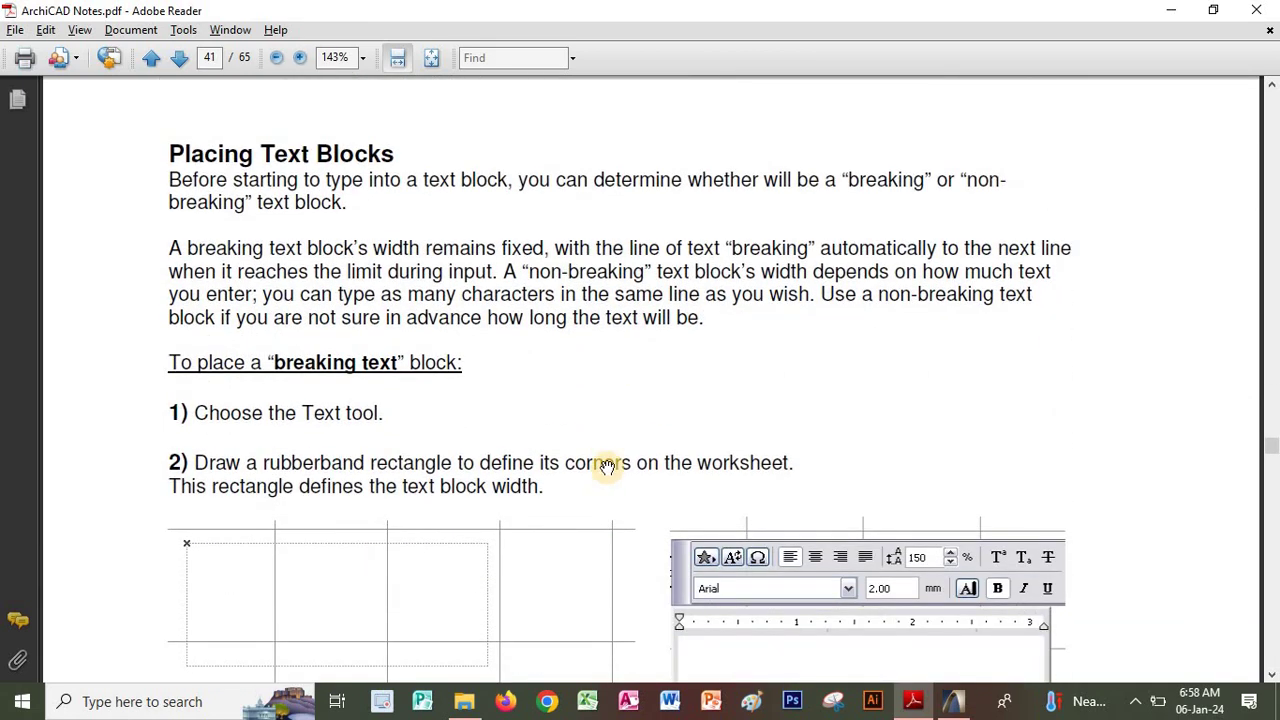
scroll(613, 455, down, 3)
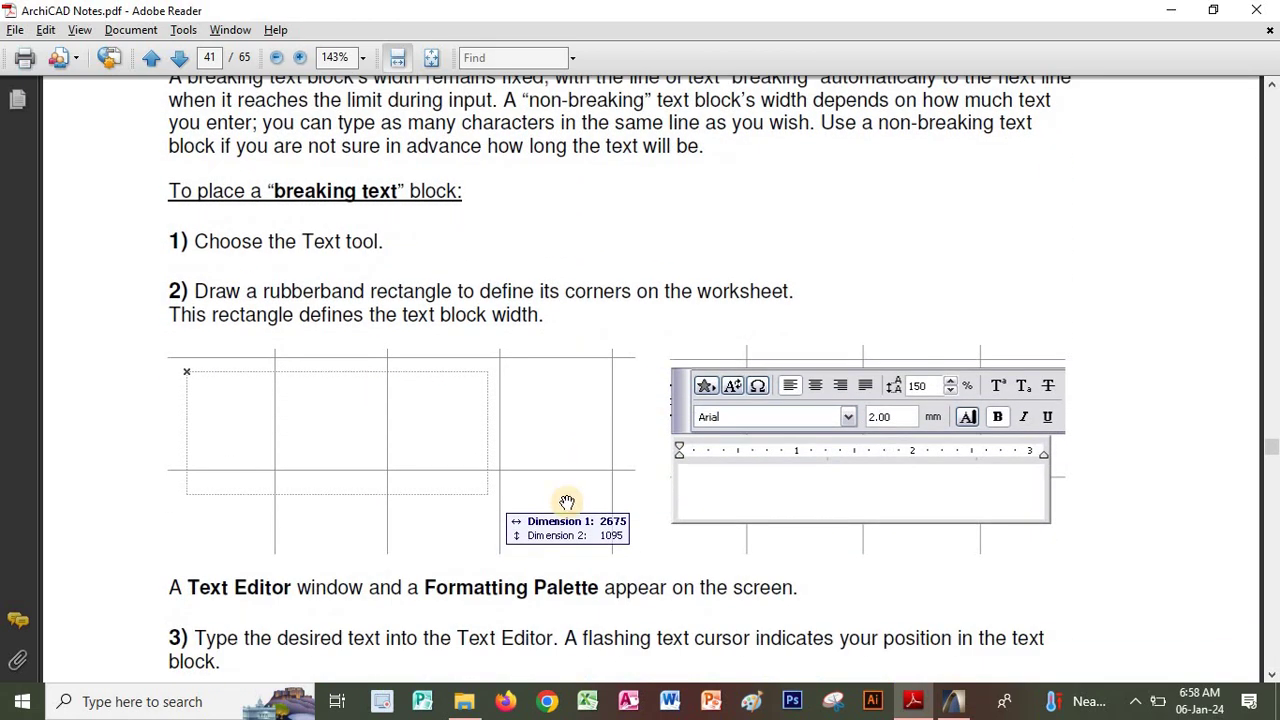
scroll(457, 277, down, 8)
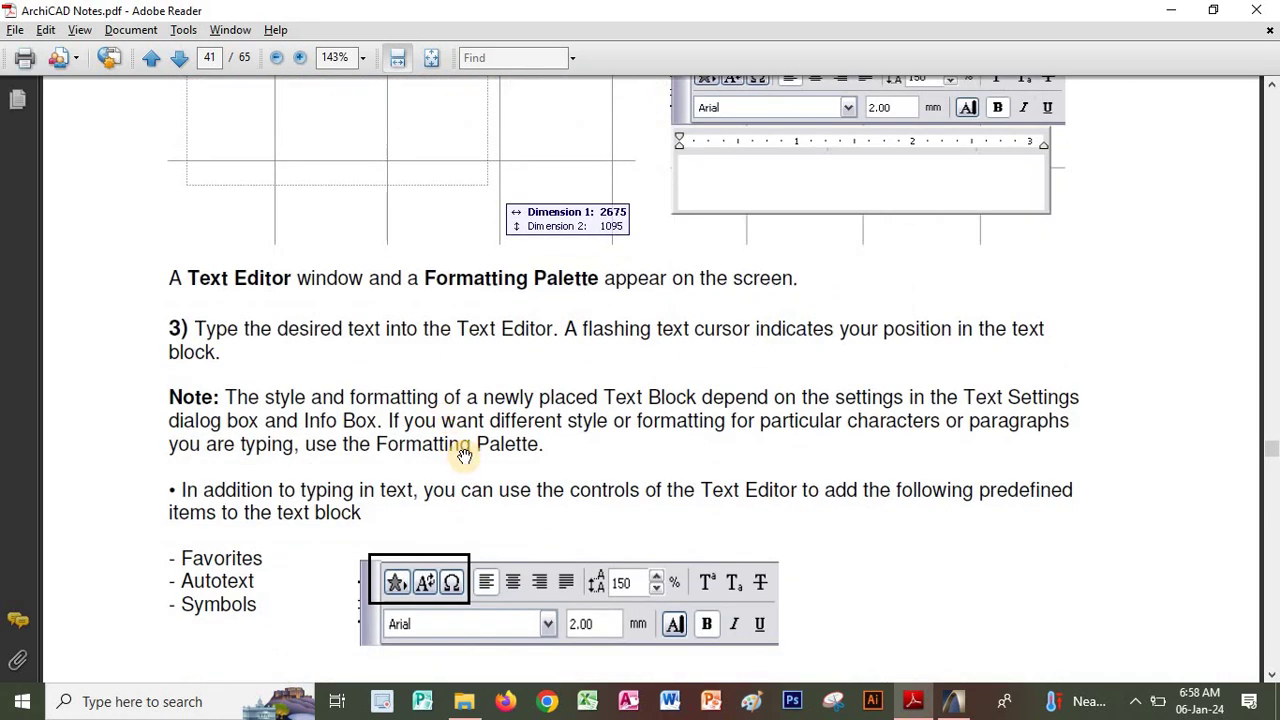
scroll(453, 344, down, 10)
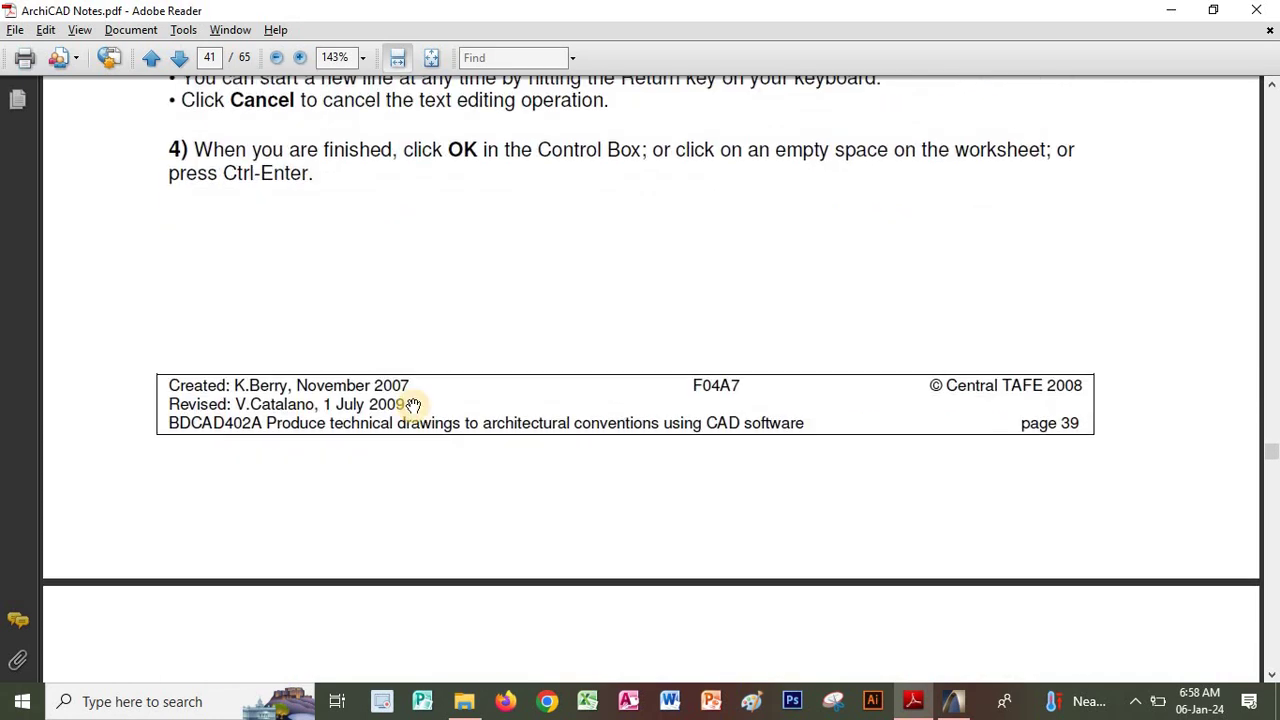
scroll(429, 296, down, 8)
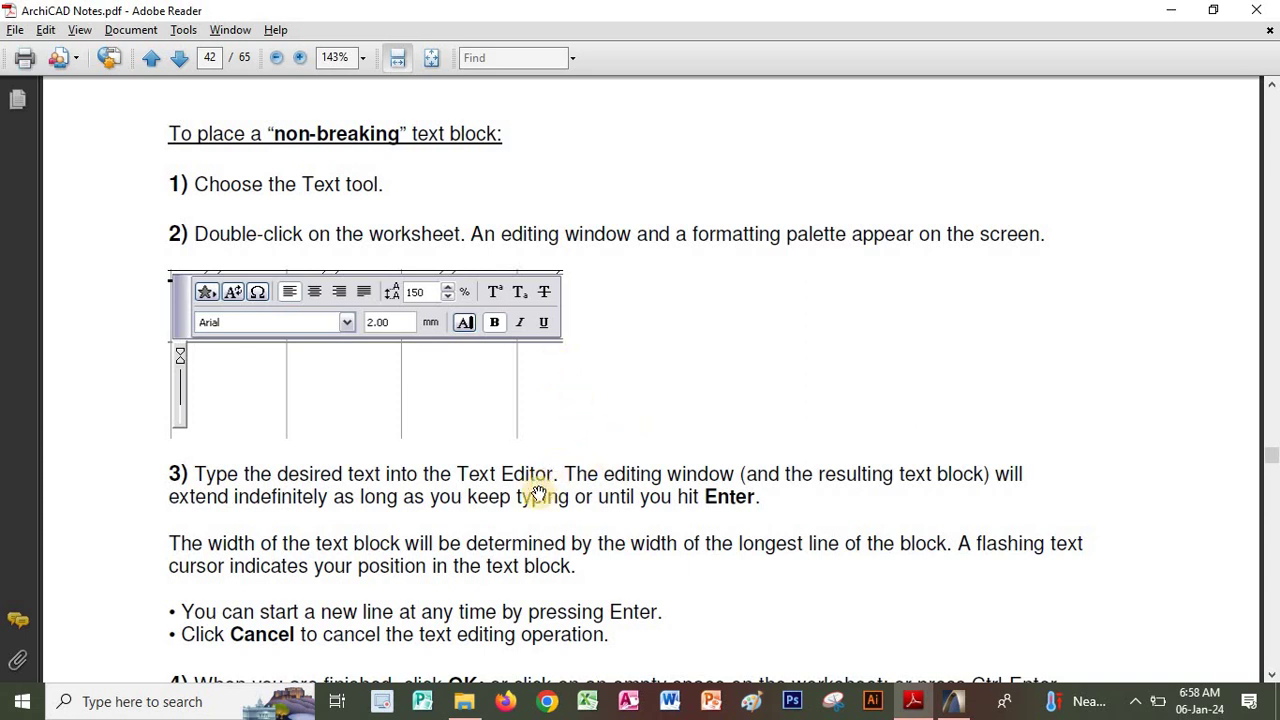
Switch to ArchiCAD and add a second line reading "ddds" to the "Ground Plan" text block below the building
click(951, 697)
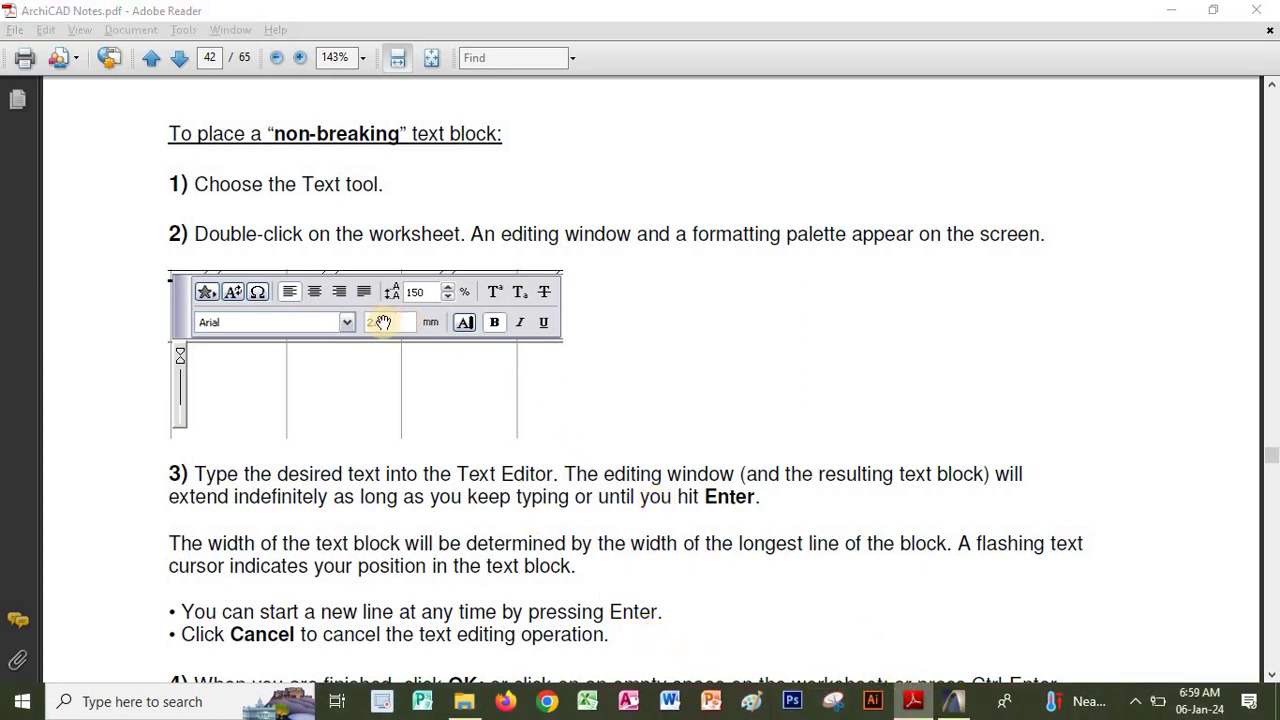
click(951, 701)
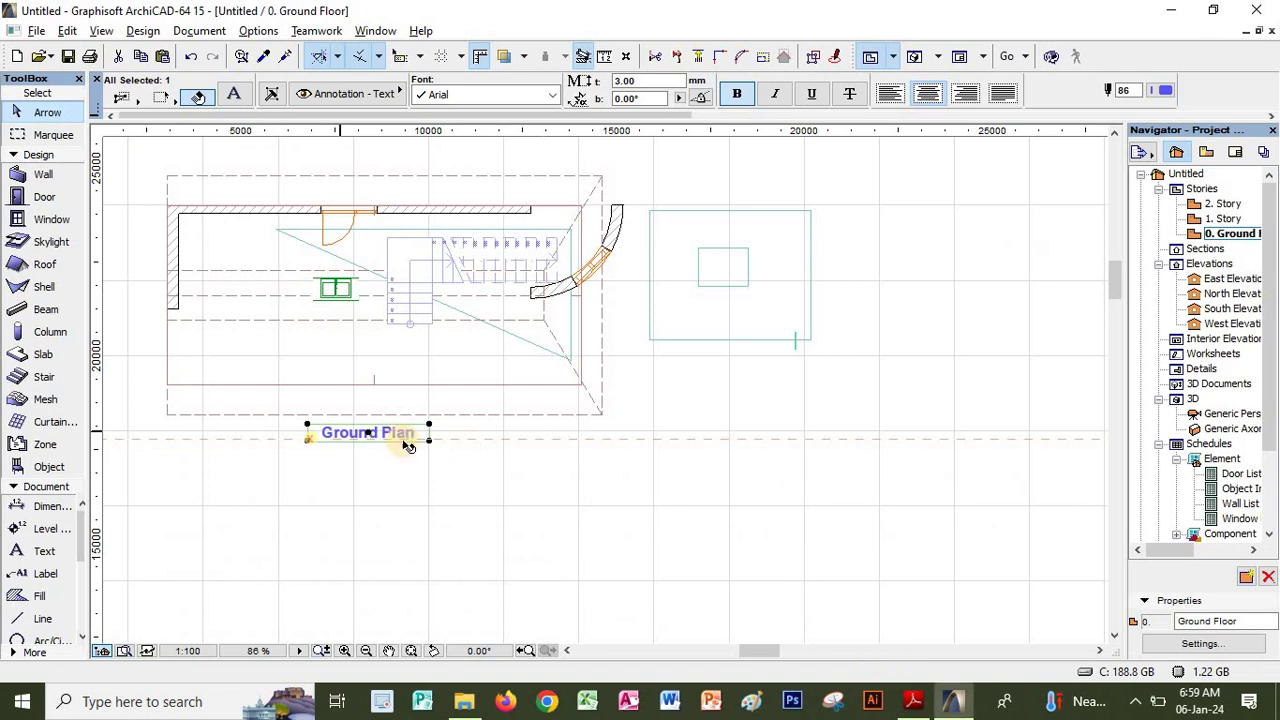
double_click(357, 436)
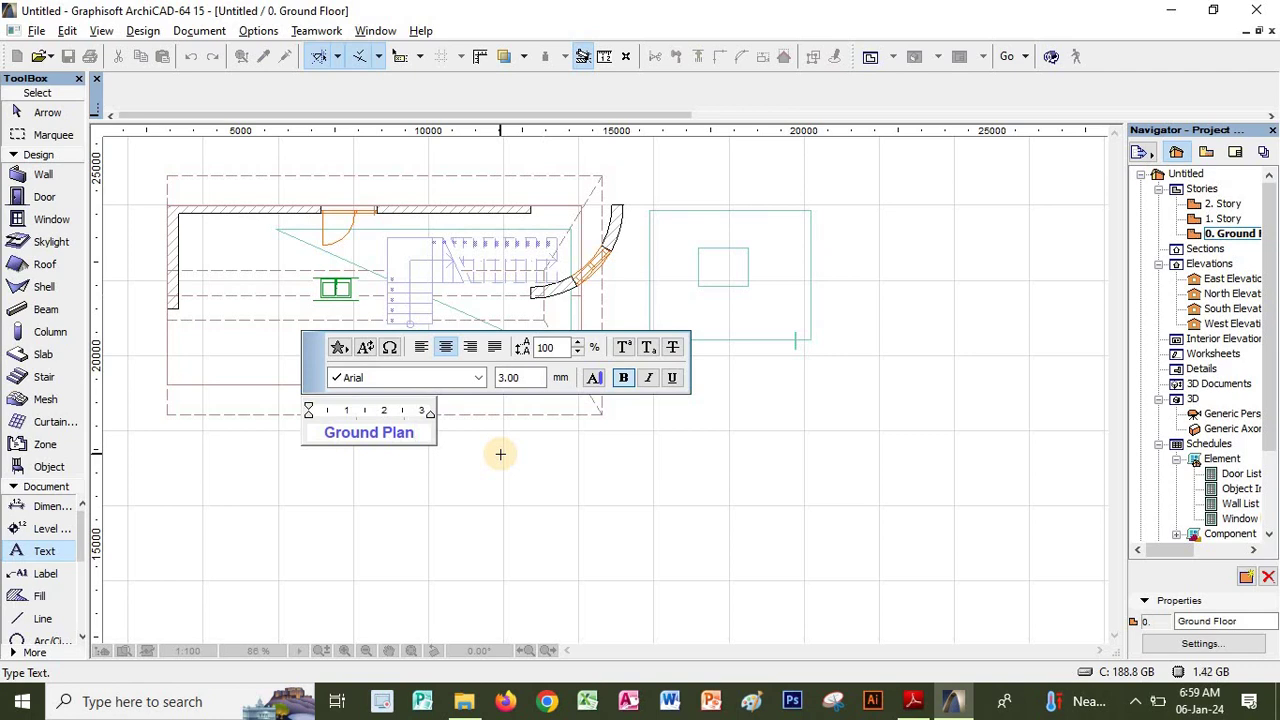
key(Return)
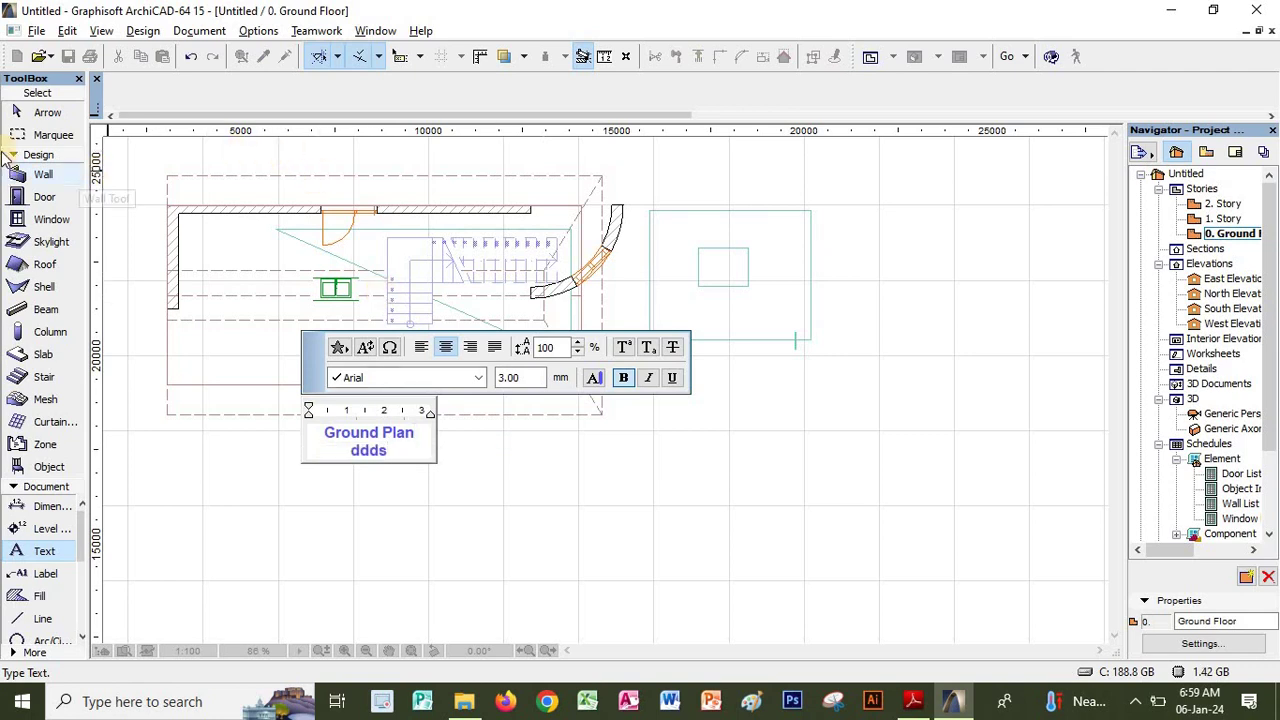
click(40, 117)
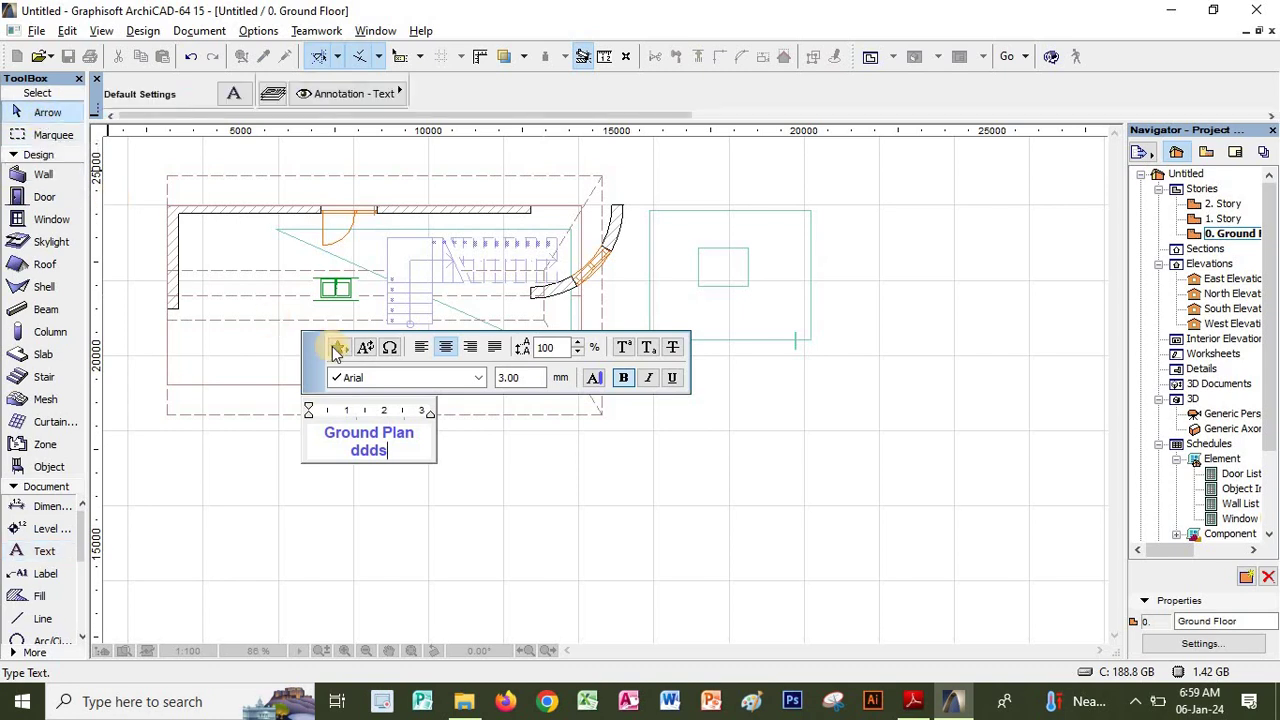
click(506, 455)
Switch to the ArchiCAD Notes PDF in Adobe Reader and read about finishing non-breaking text and formatting text blocks as a whole
key(alt+Tab)
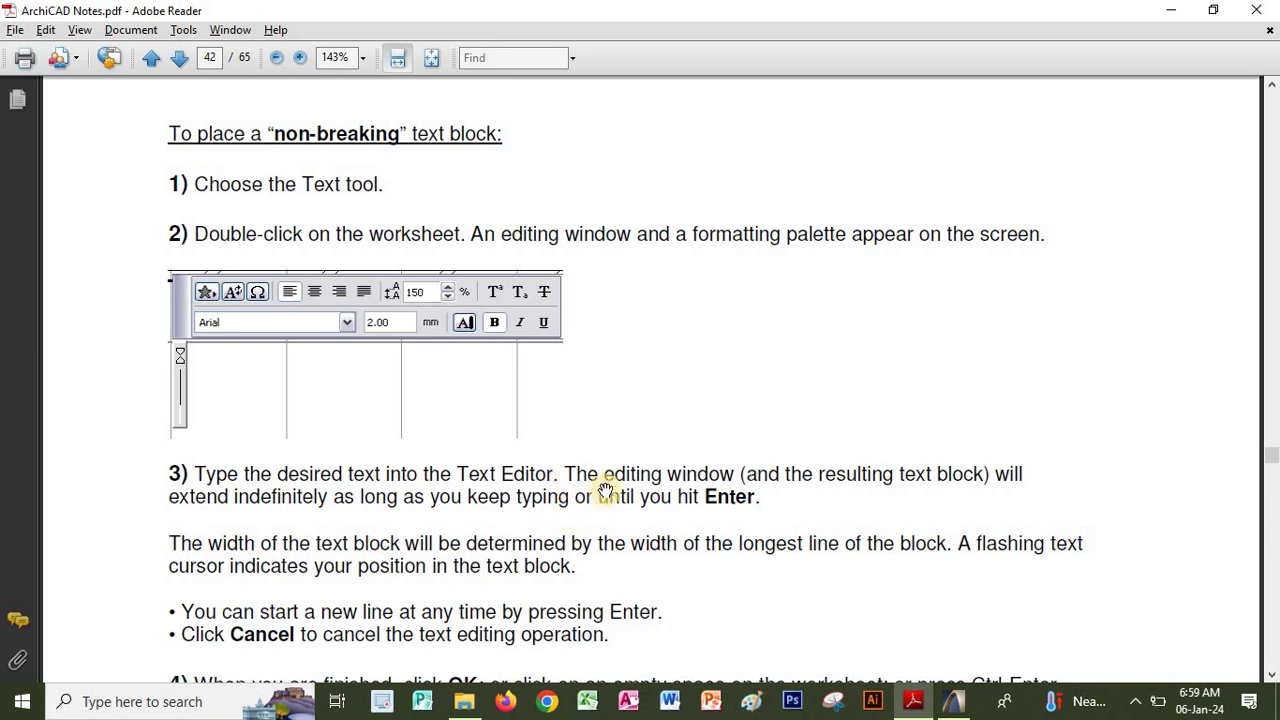
scroll(627, 482, down, 5)
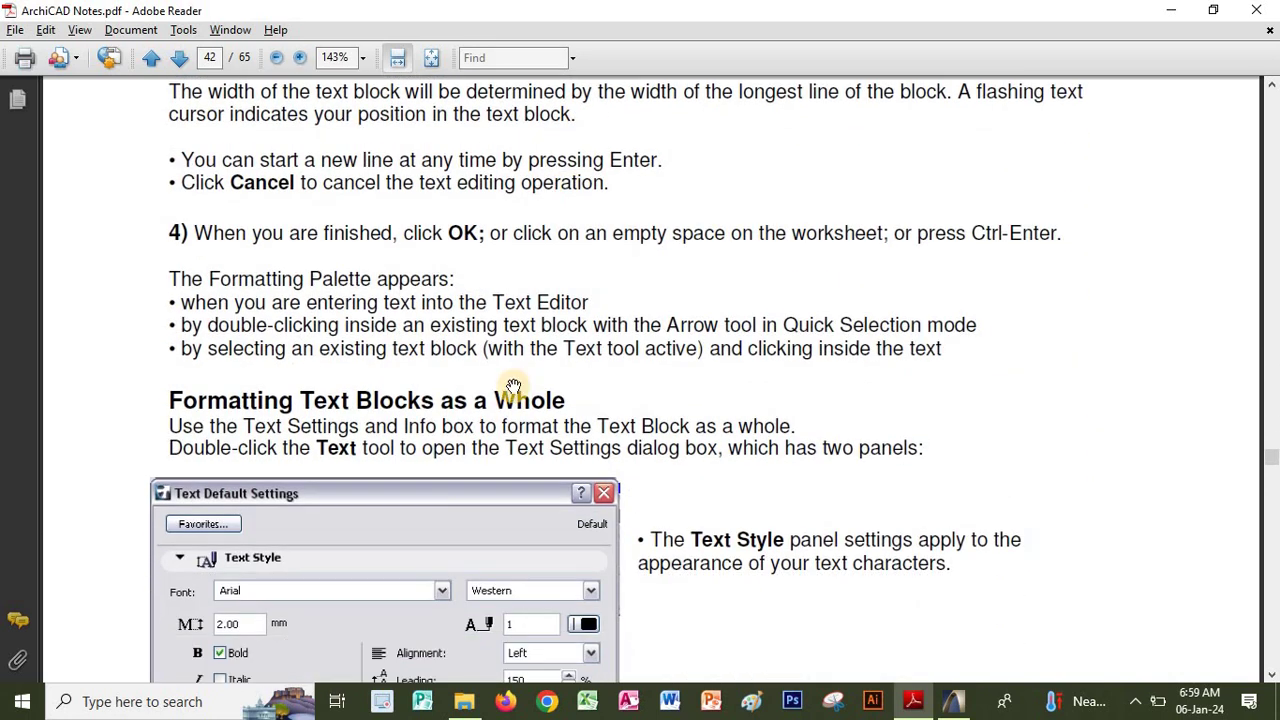
scroll(671, 386, down, 4)
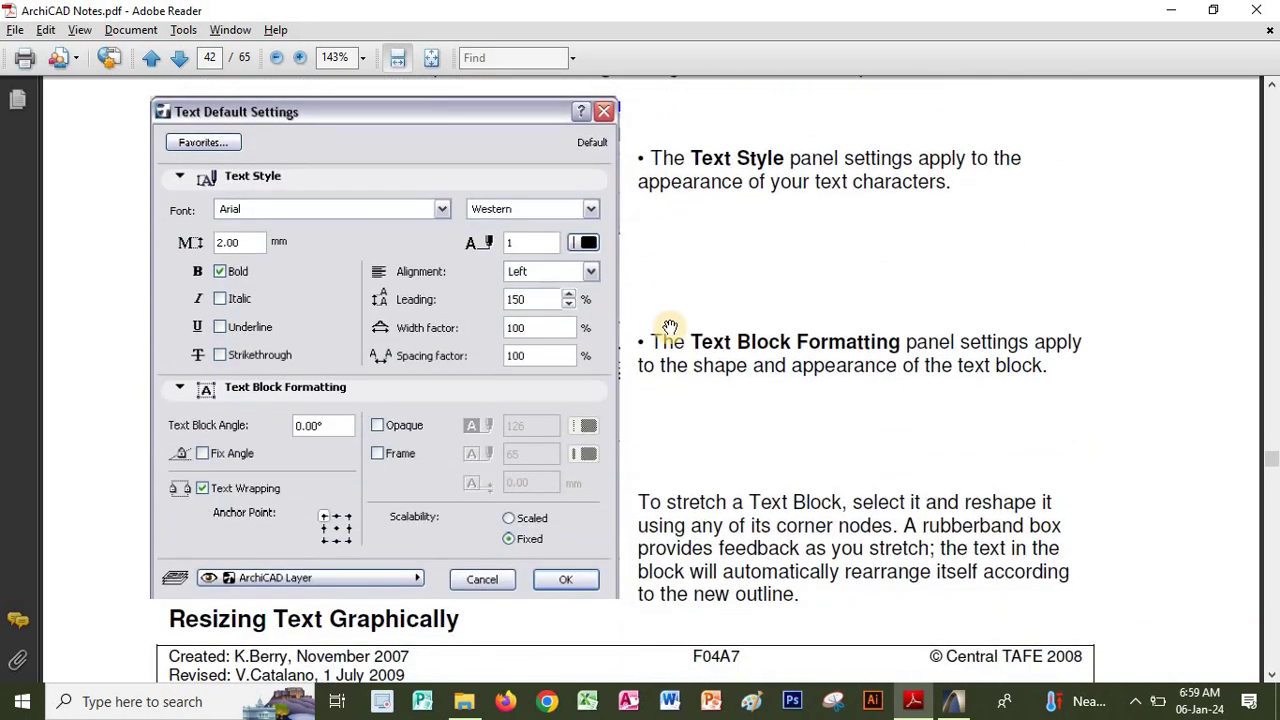
scroll(675, 294, down, 1)
In ArchiCAD, open the "Ground Plan" text block for editing and select all its text to examine the formatting options
key(alt+Tab)
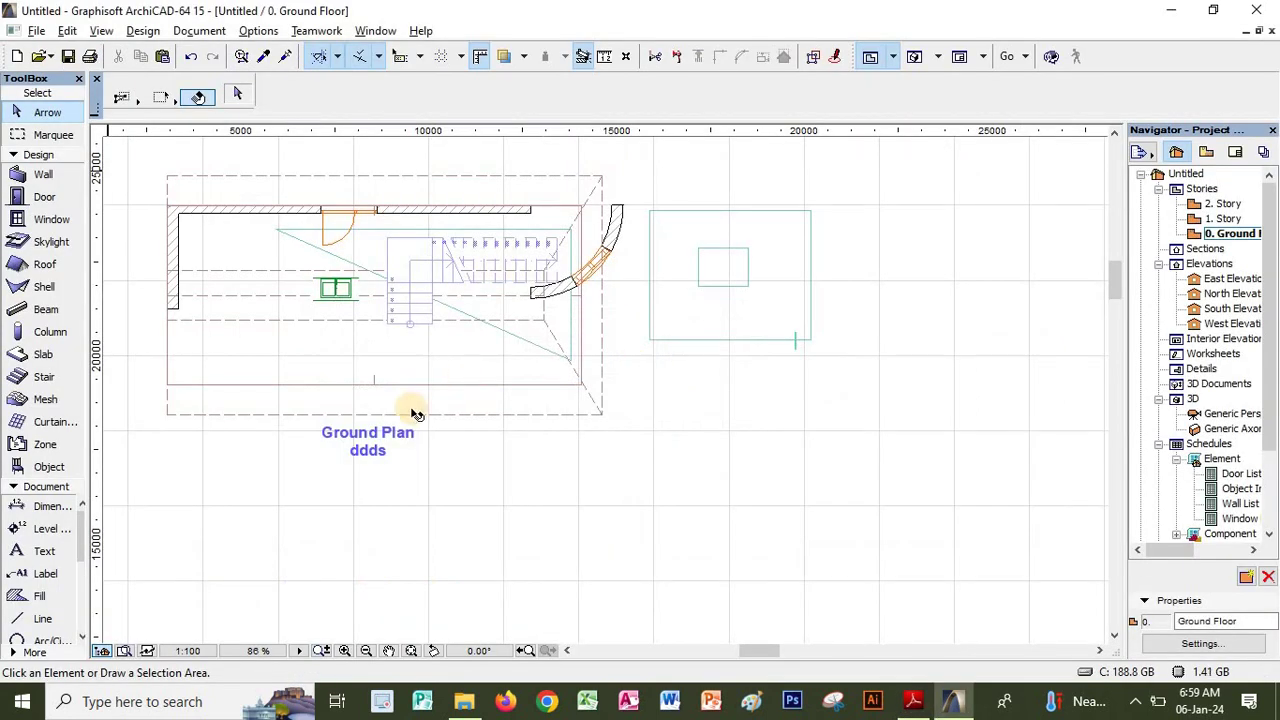
double_click(360, 440)
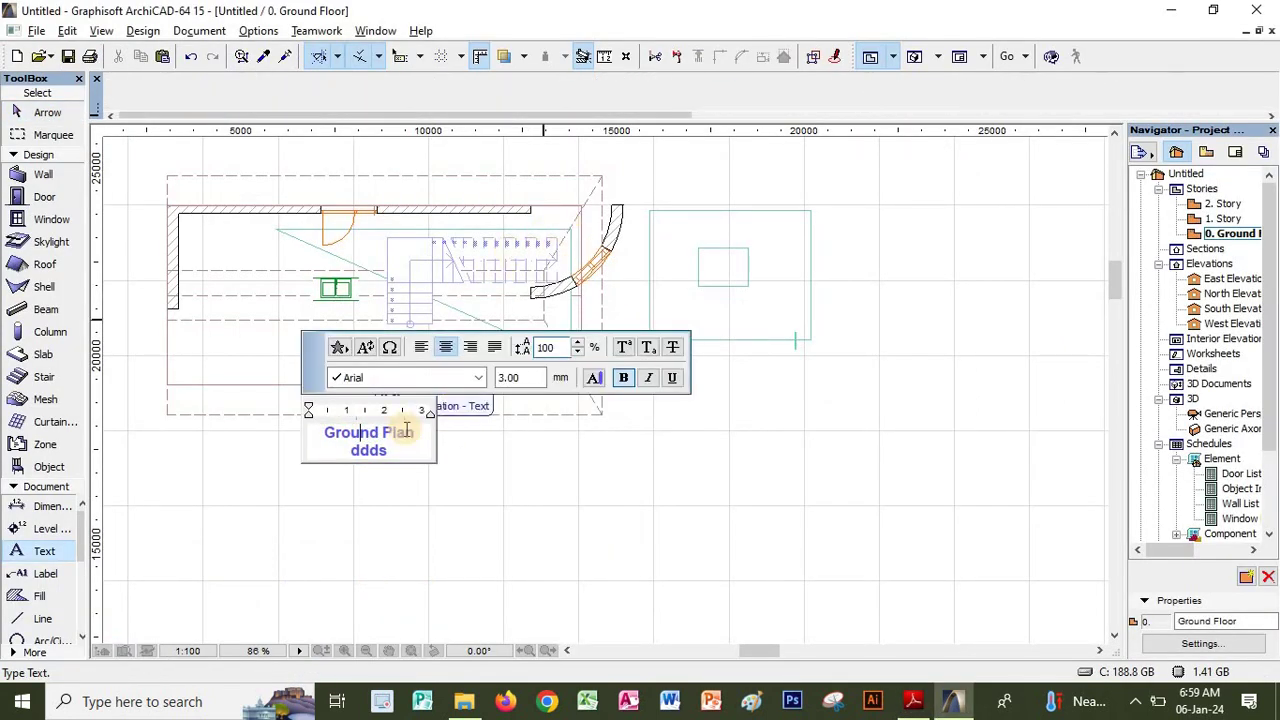
key(ctrl+a)
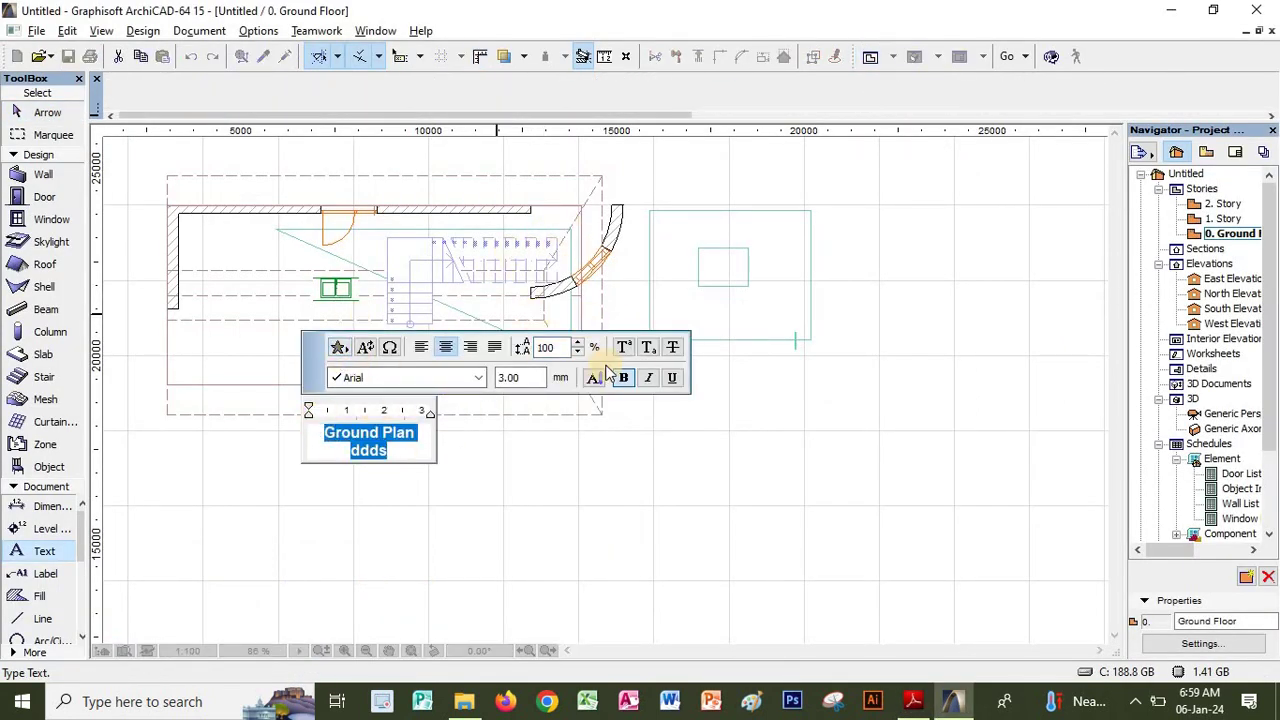
Switch to the ArchiCAD Notes PDF in Adobe Reader and read from Text Block Formatting and Resizing Text Graphically to the start of Dimensioning
key(alt+Tab)
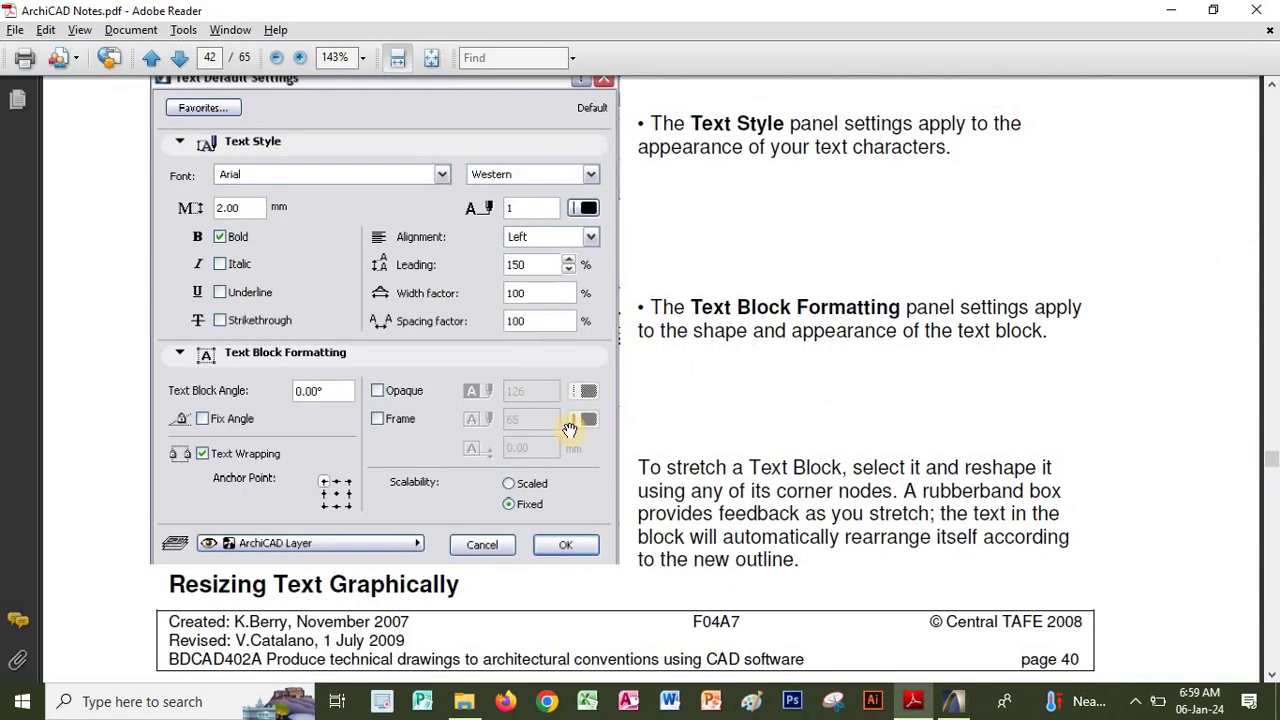
scroll(740, 320, down, 3)
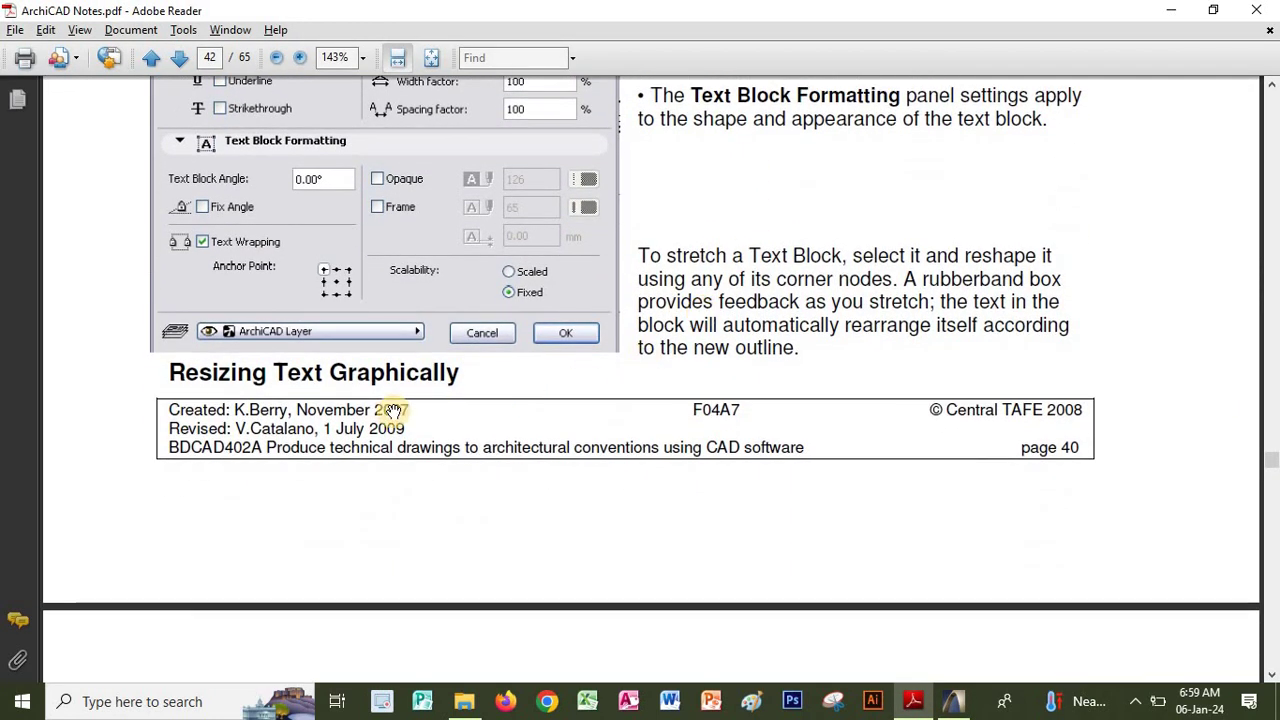
scroll(601, 224, down, 2)
scroll(540, 400, down, 2)
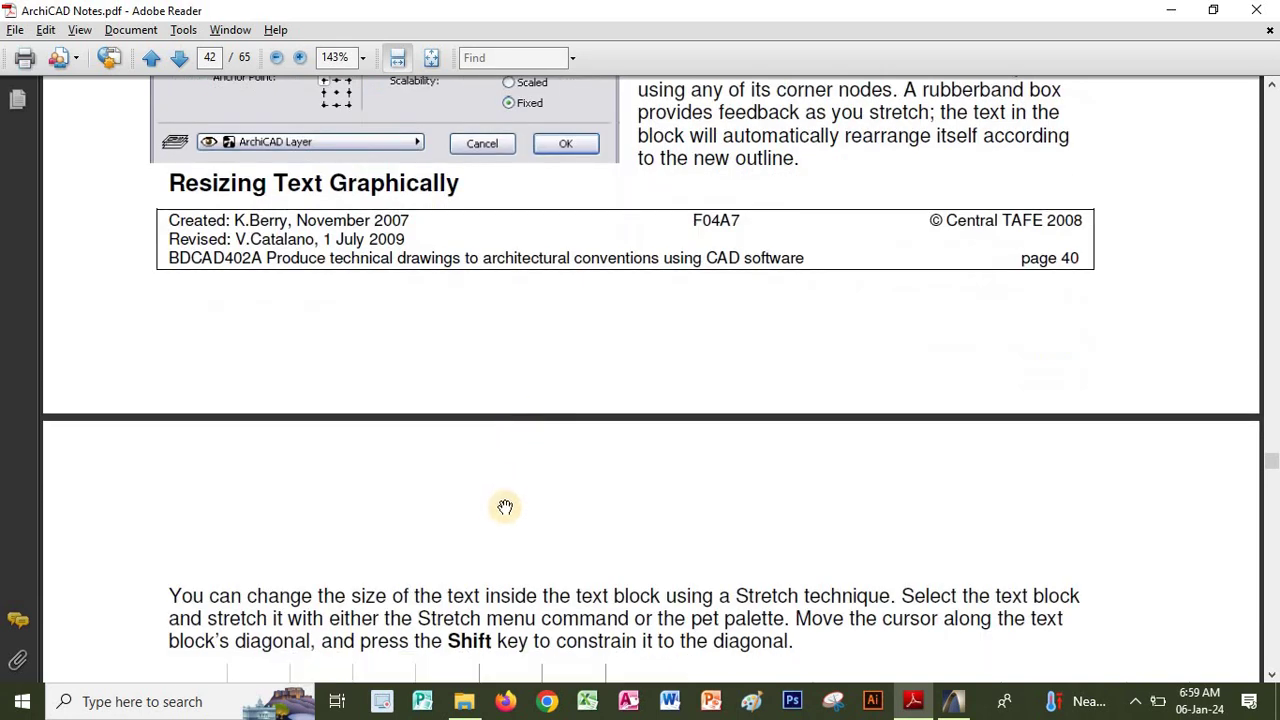
scroll(540, 400, down, 5)
scroll(494, 366, down, 7)
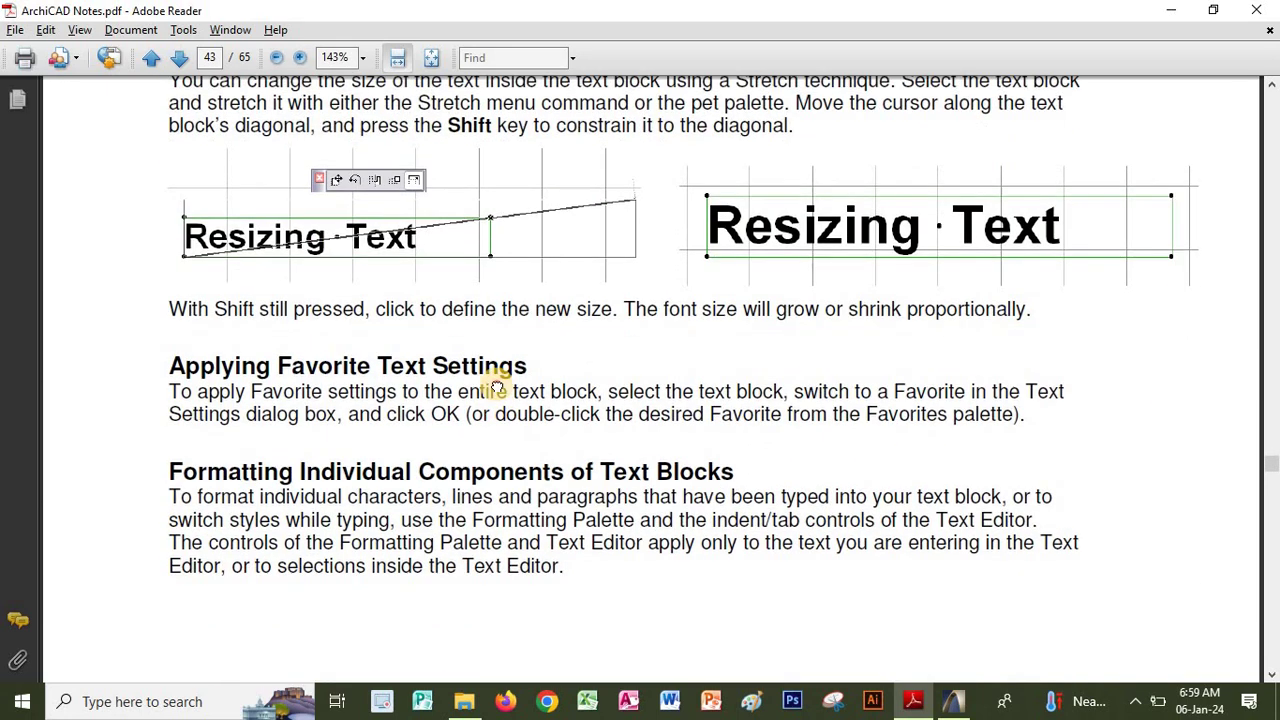
scroll(510, 400, down, 15)
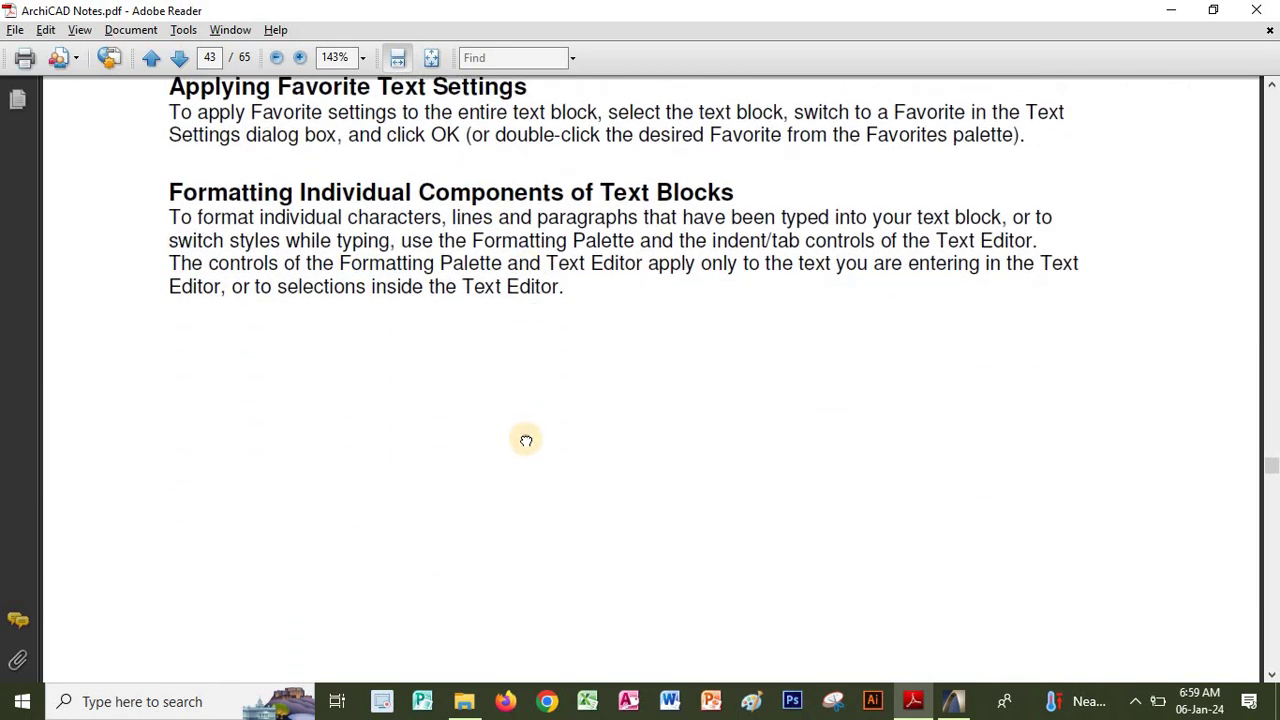
scroll(521, 357, down, 13)
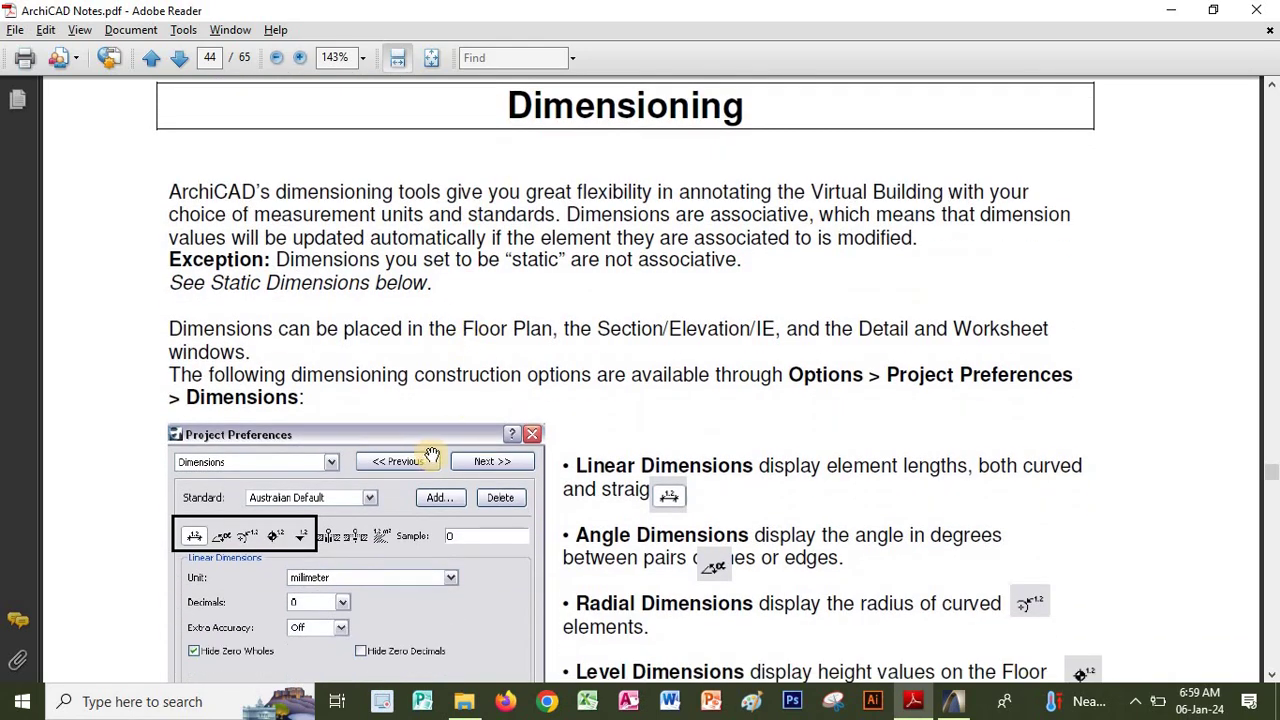
Switch to ArchiCAD and place a linear dimension chain below the standalone rectangular slab, spanning its two lower corners and two points between them
key(alt+Tab)
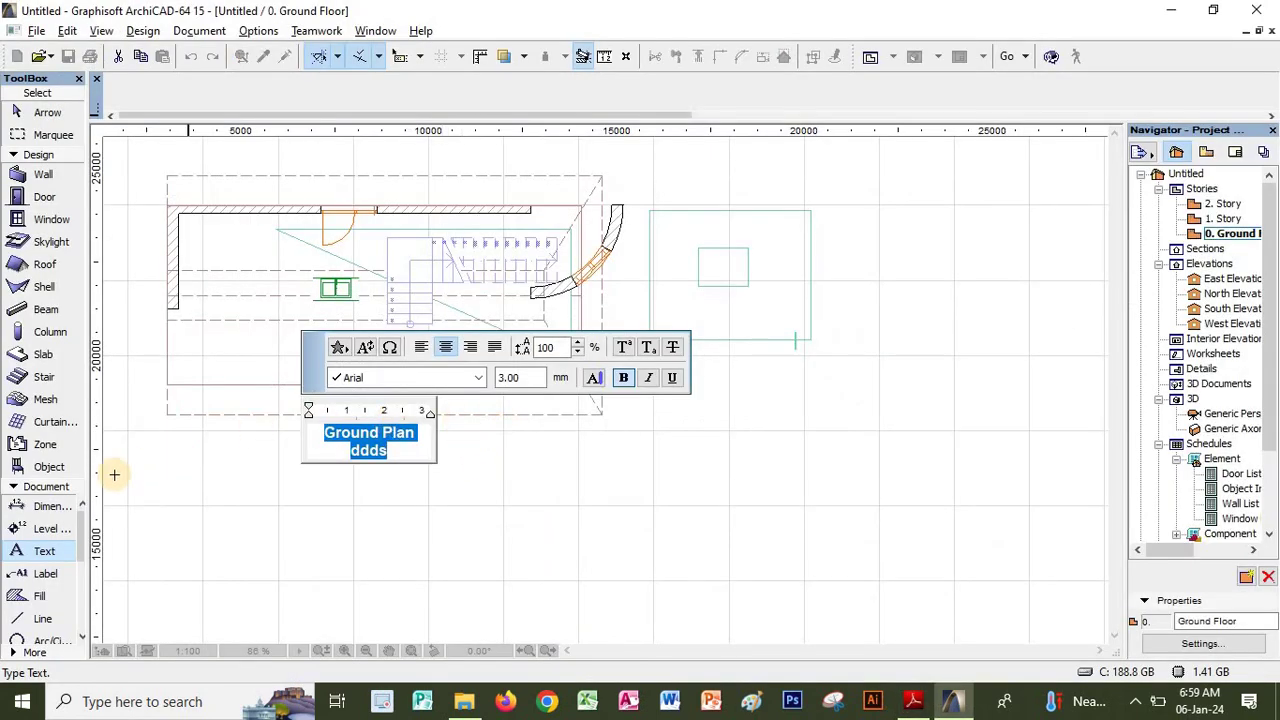
click(48, 506)
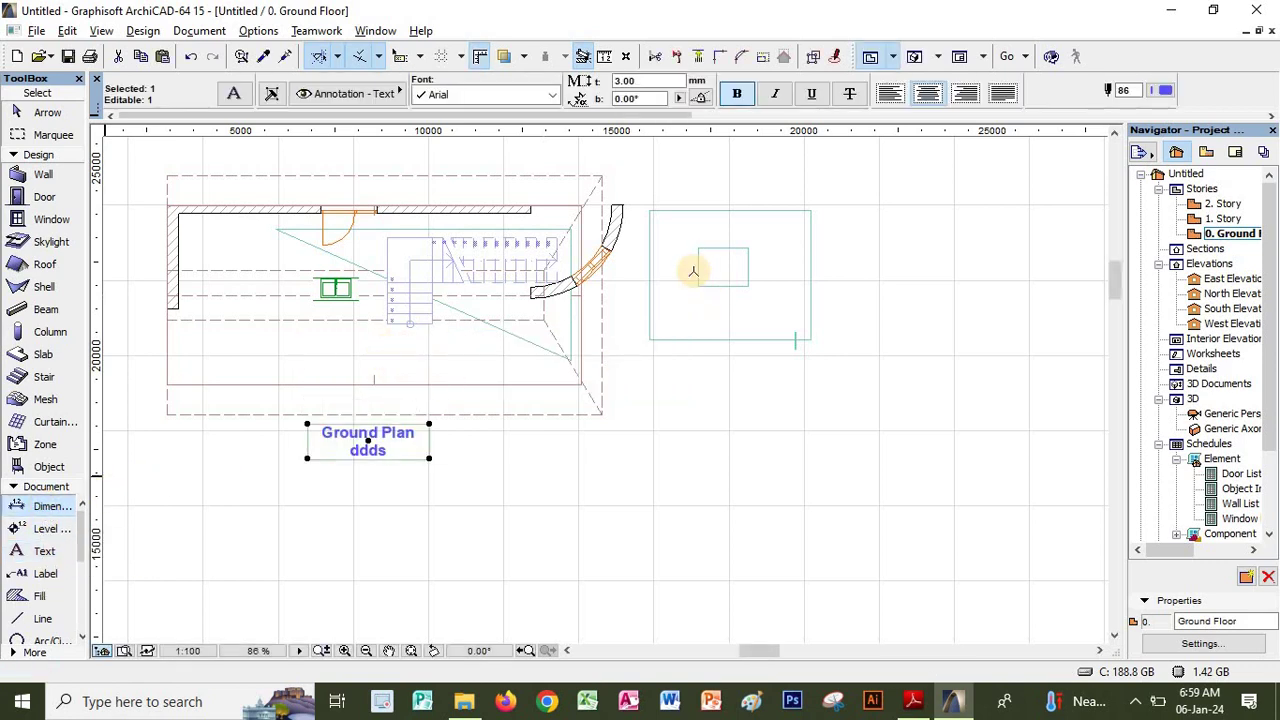
click(651, 340)
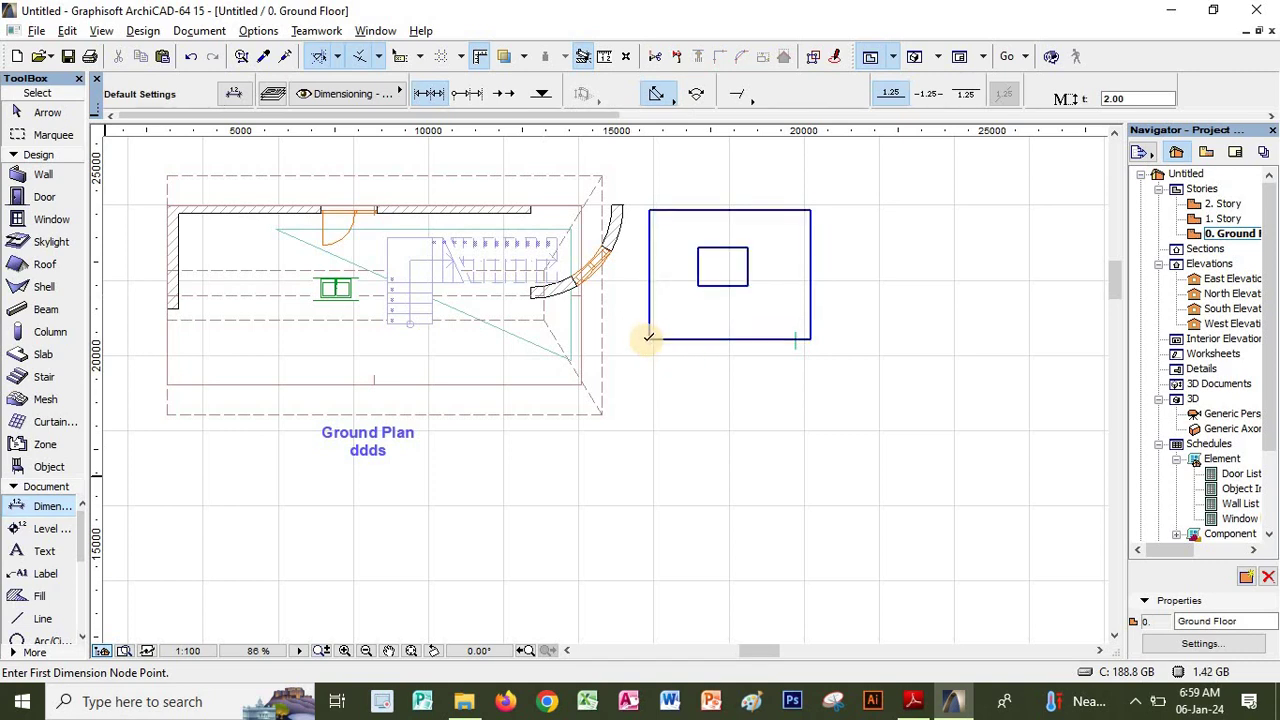
click(651, 339)
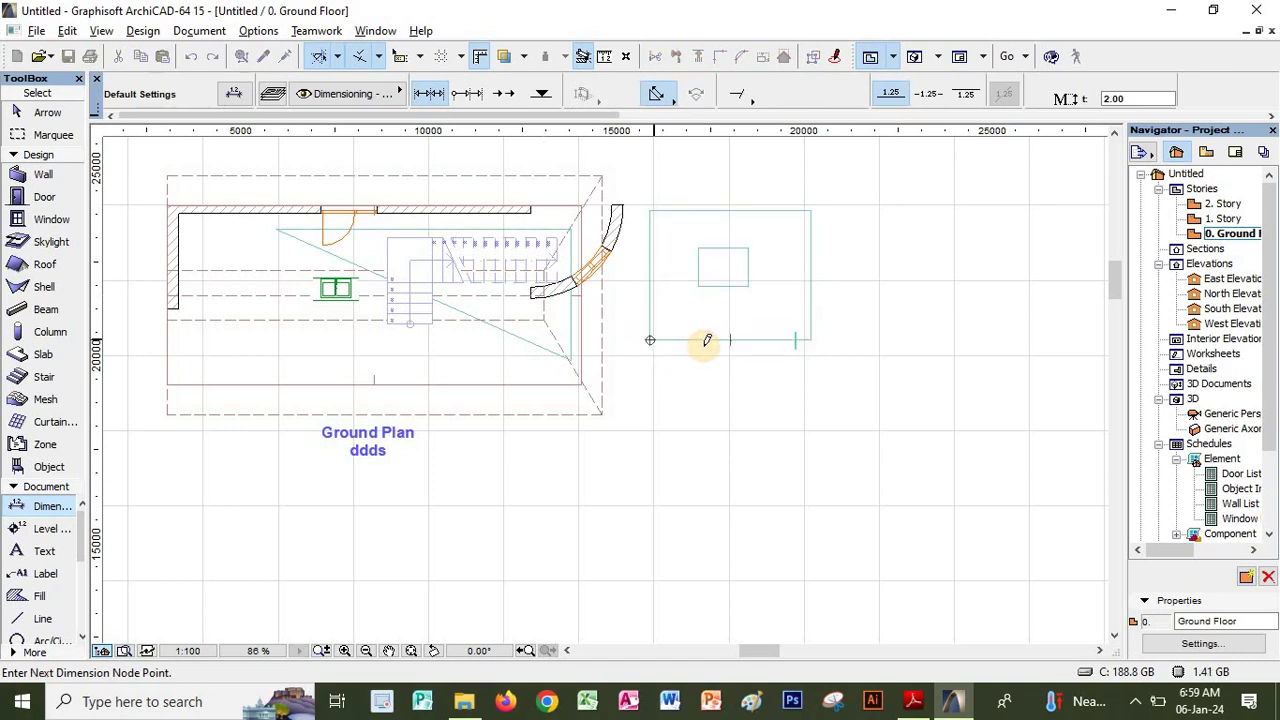
click(812, 338)
click(811, 339)
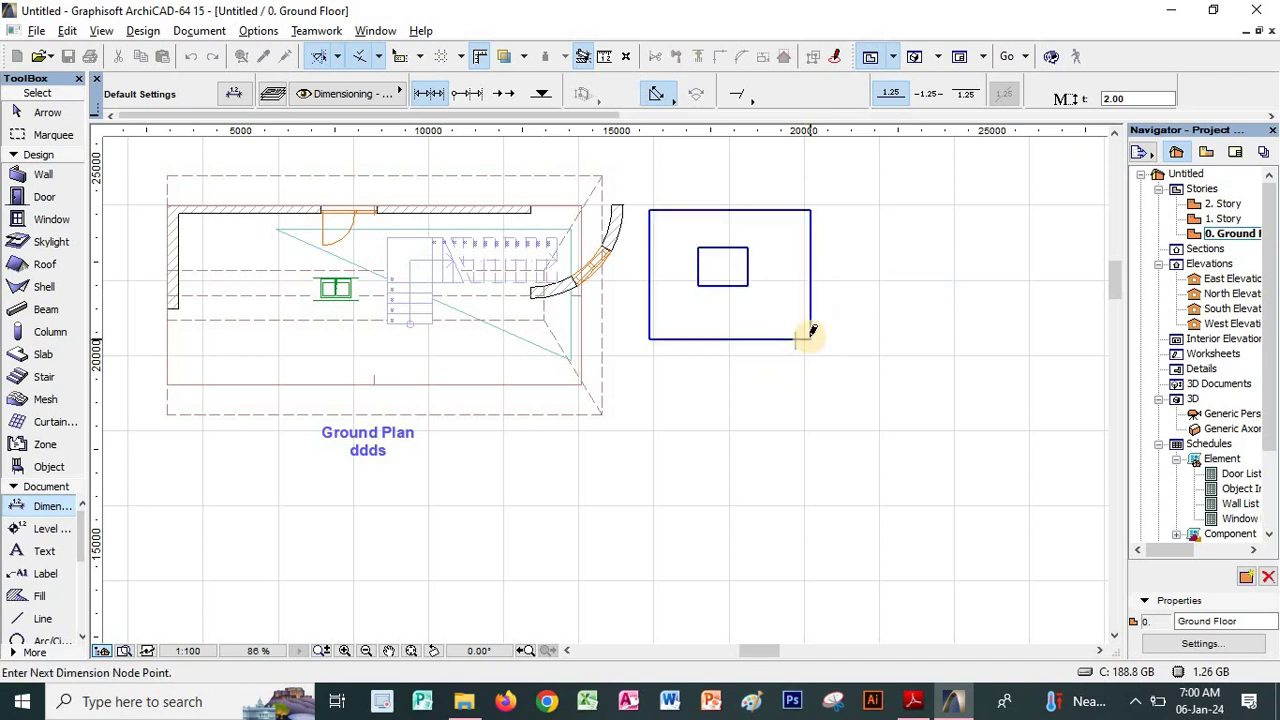
click(652, 335)
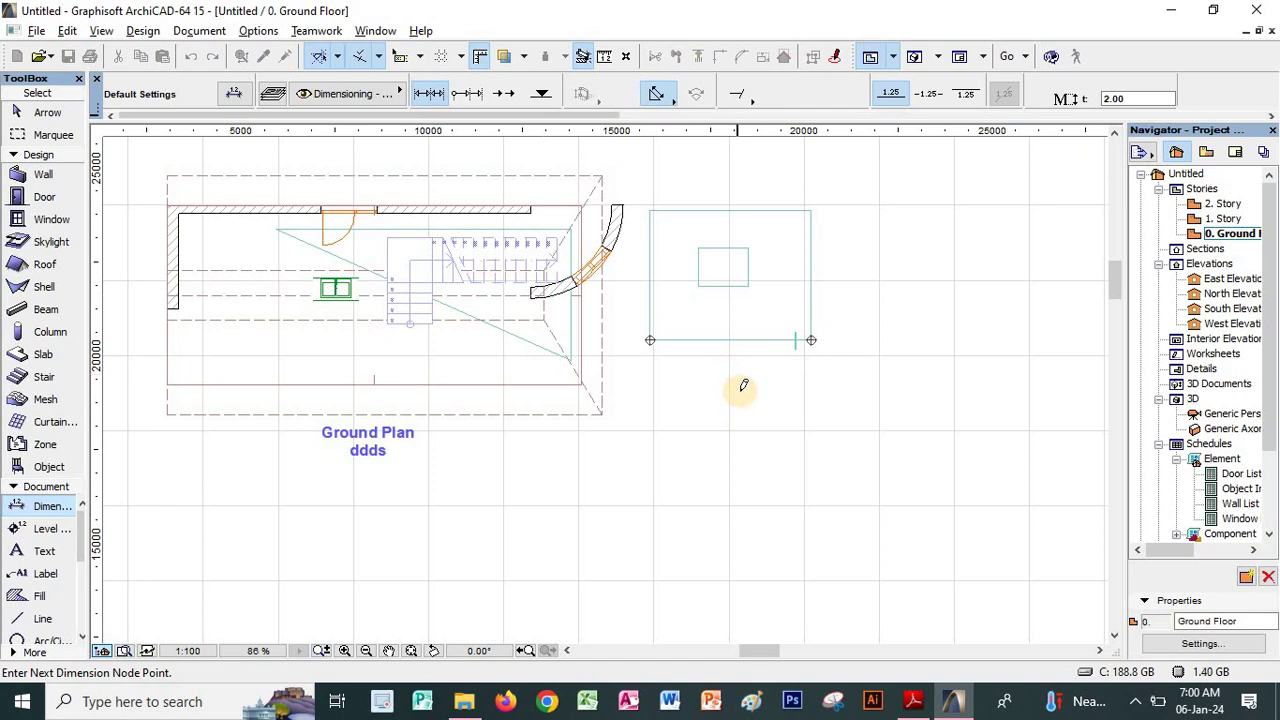
click(726, 355)
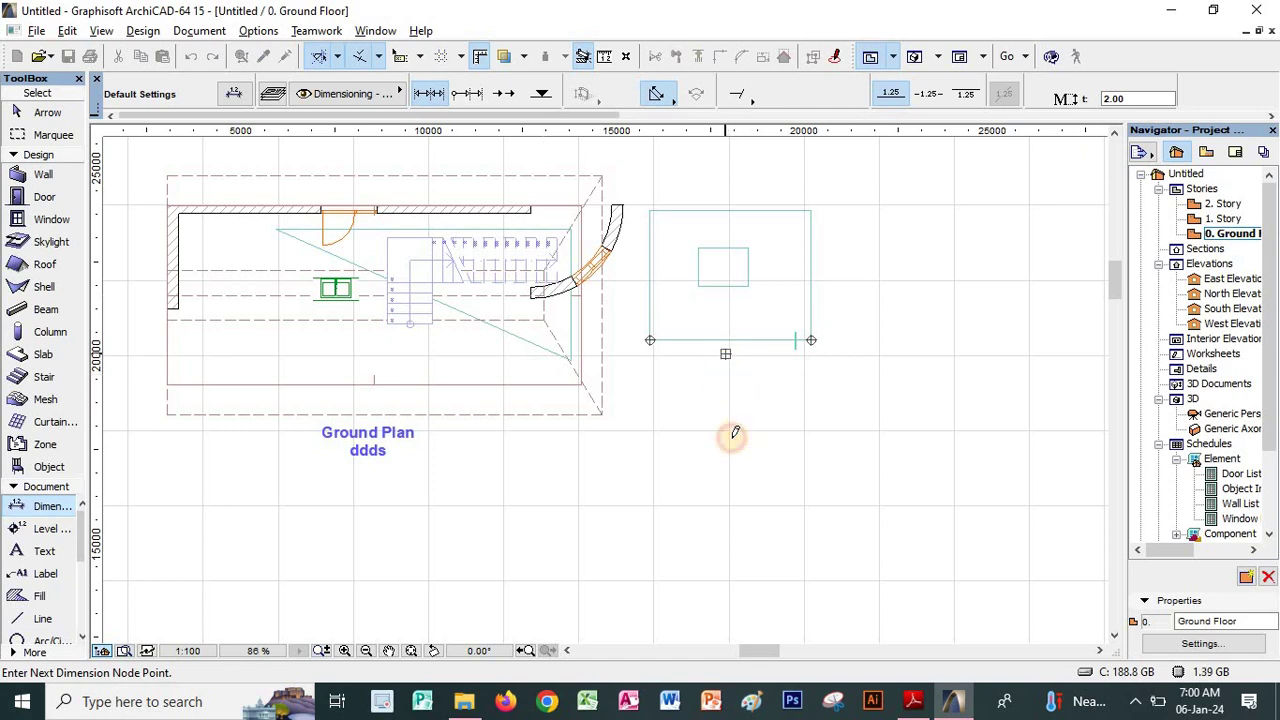
click(741, 365)
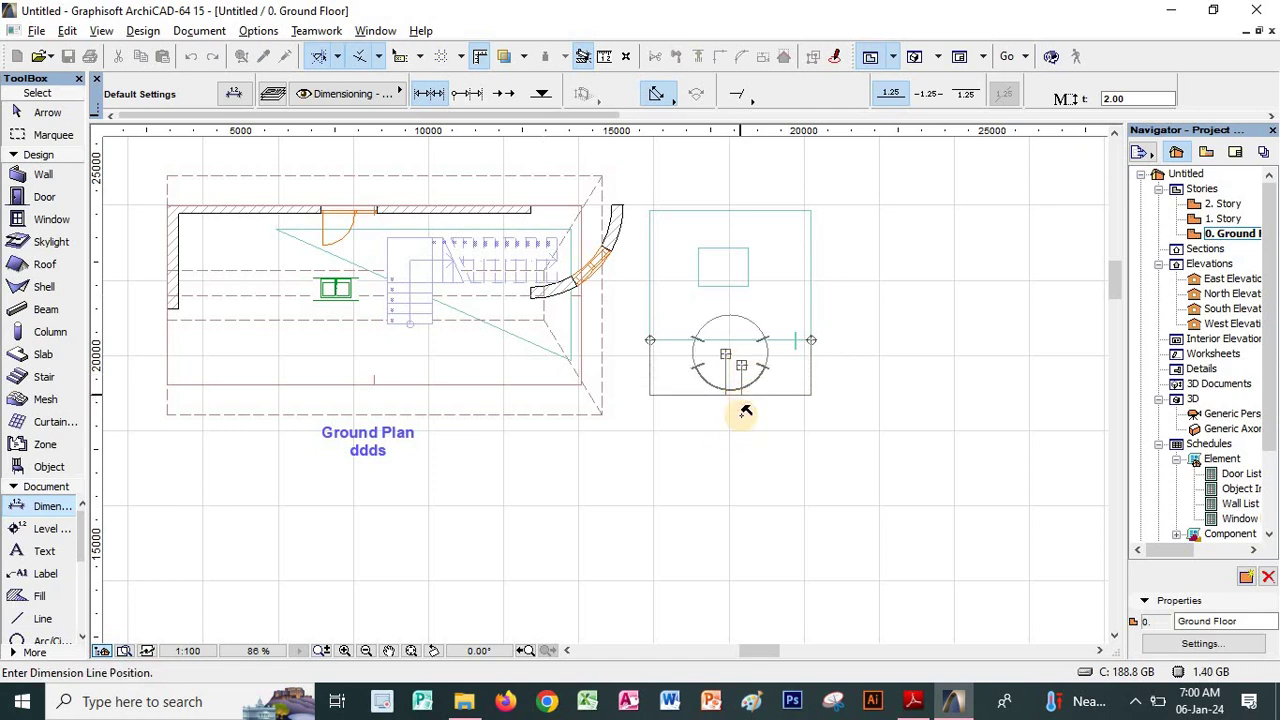
click(743, 412)
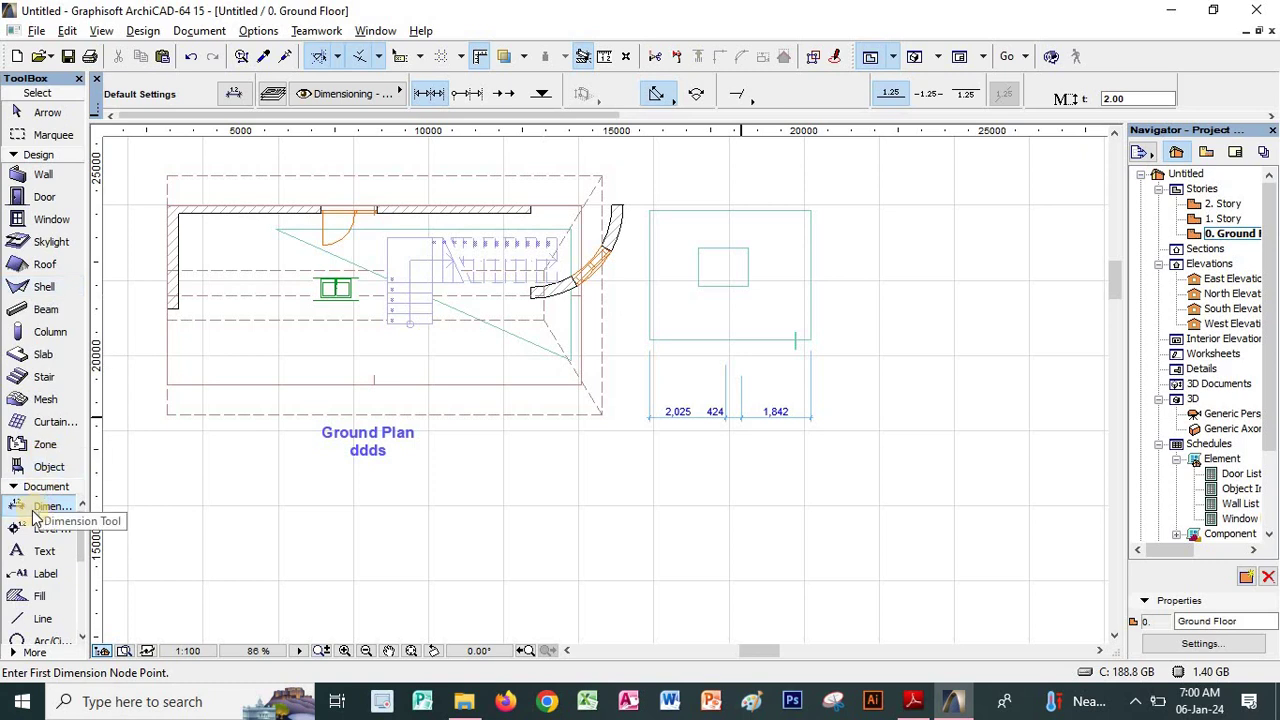
click(175, 529)
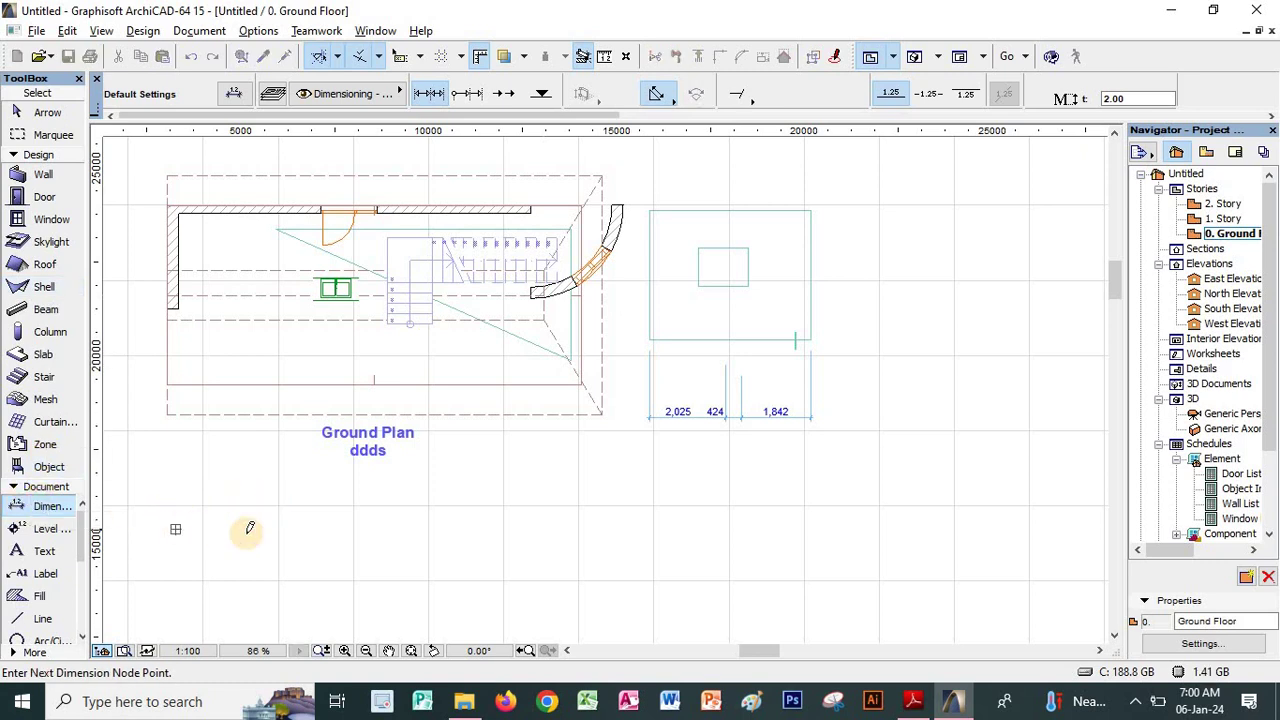
click(340, 530)
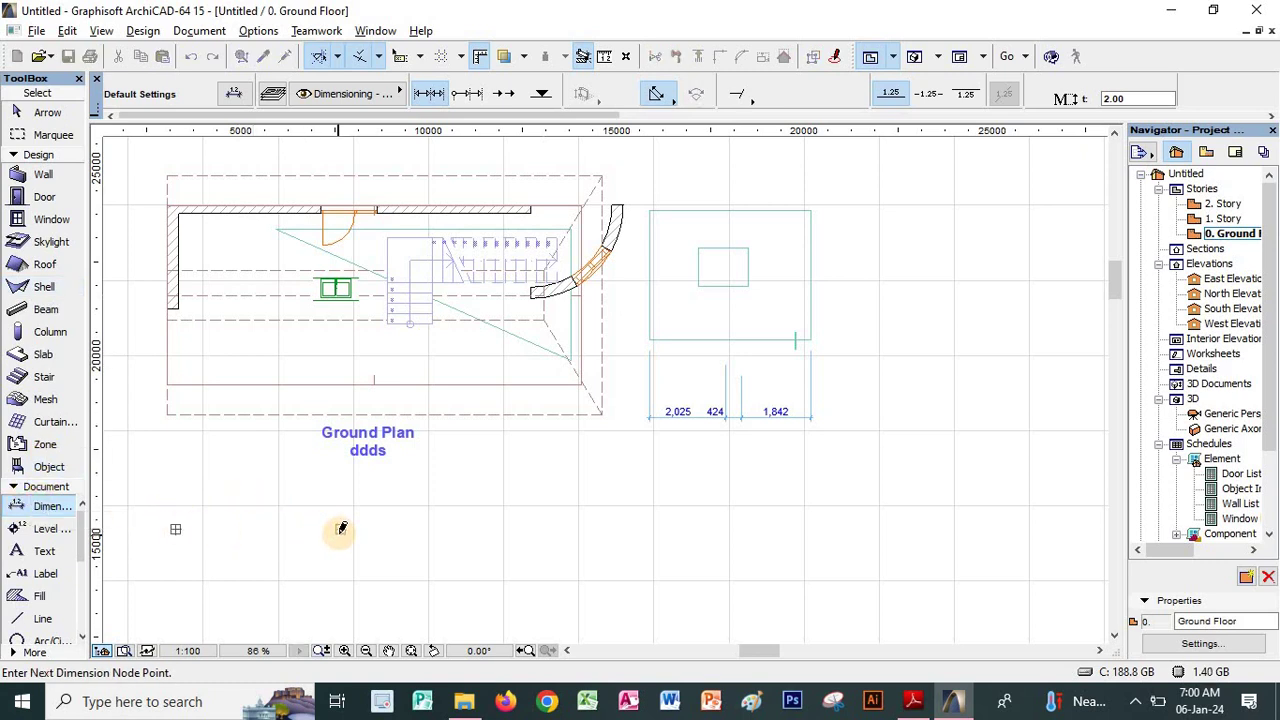
click(550, 526)
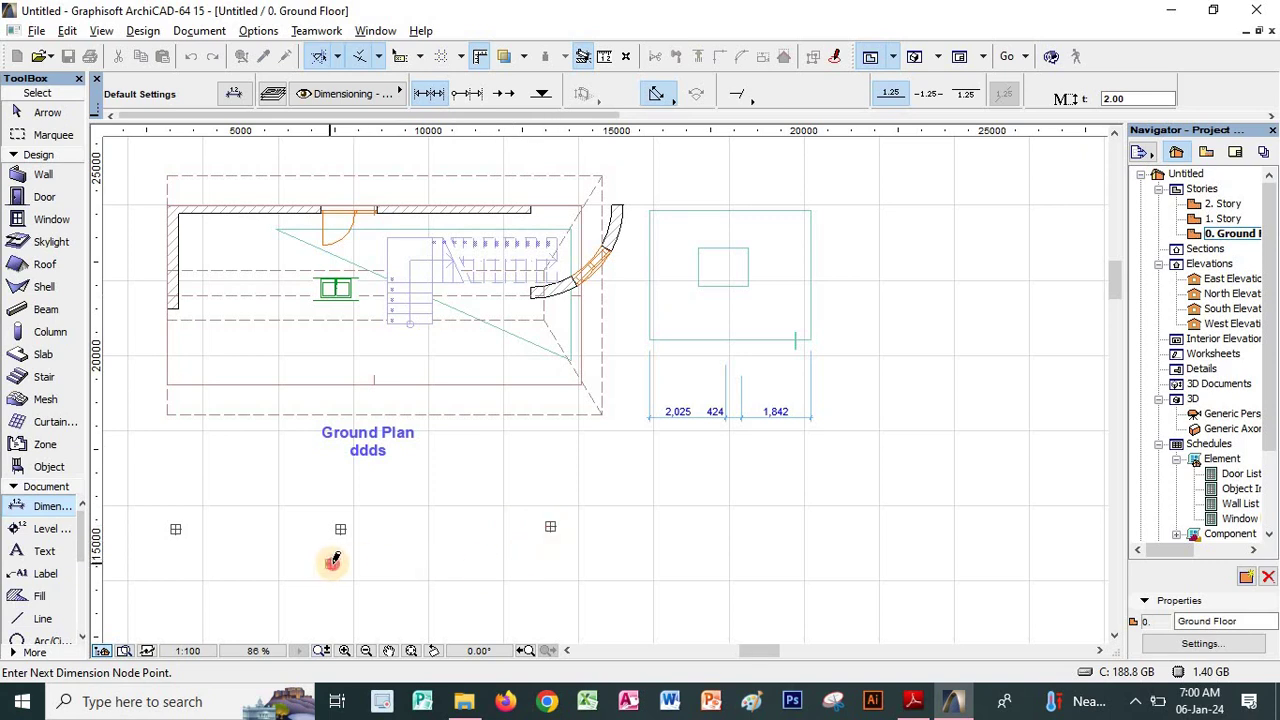
click(358, 545)
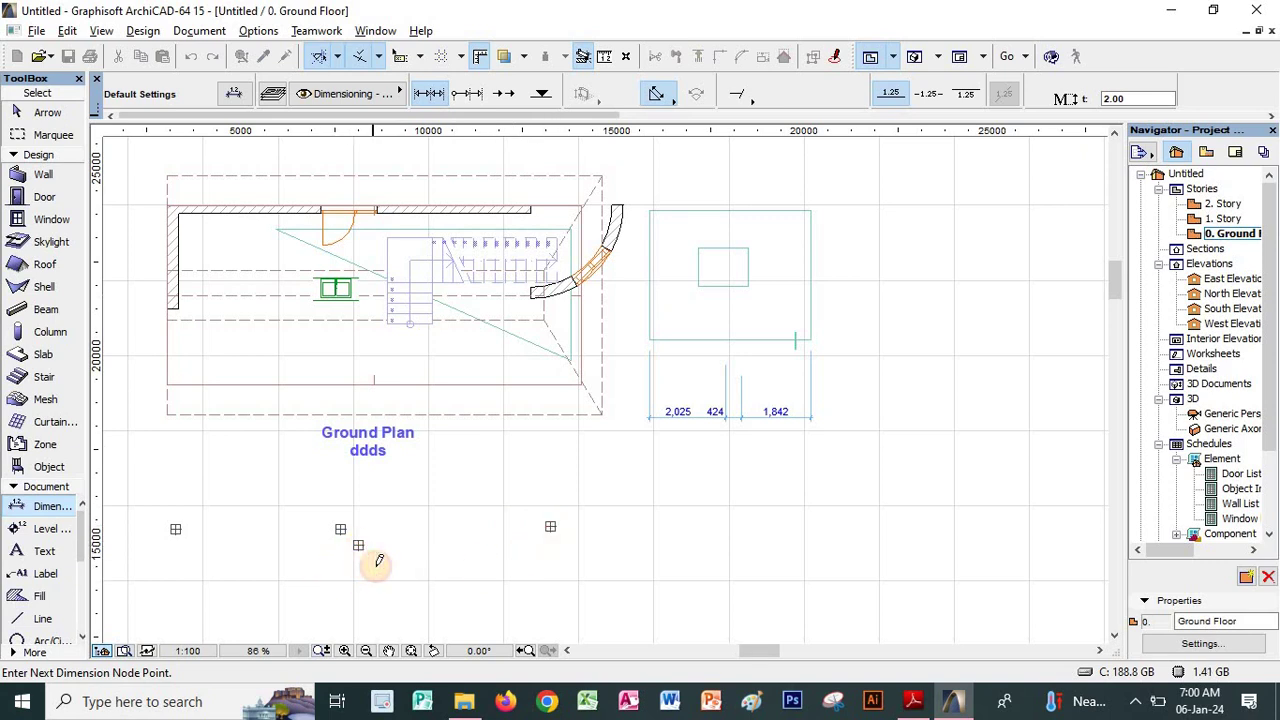
click(376, 566)
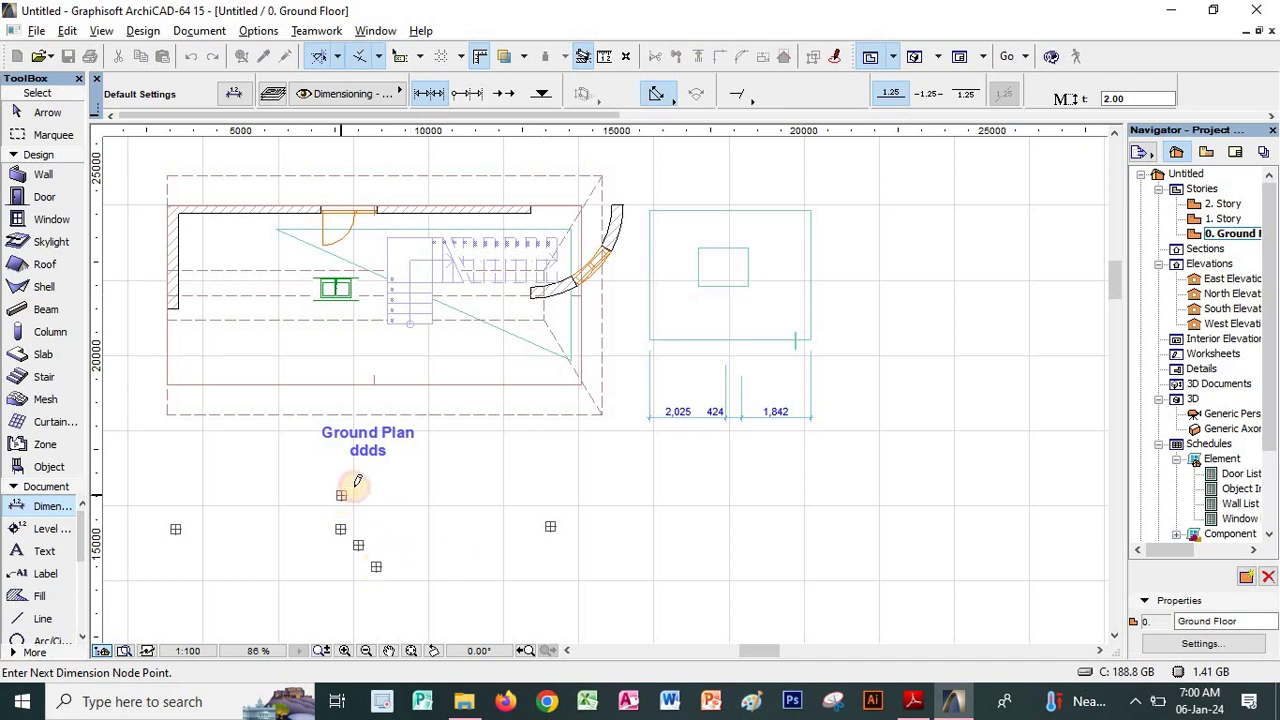
click(508, 483)
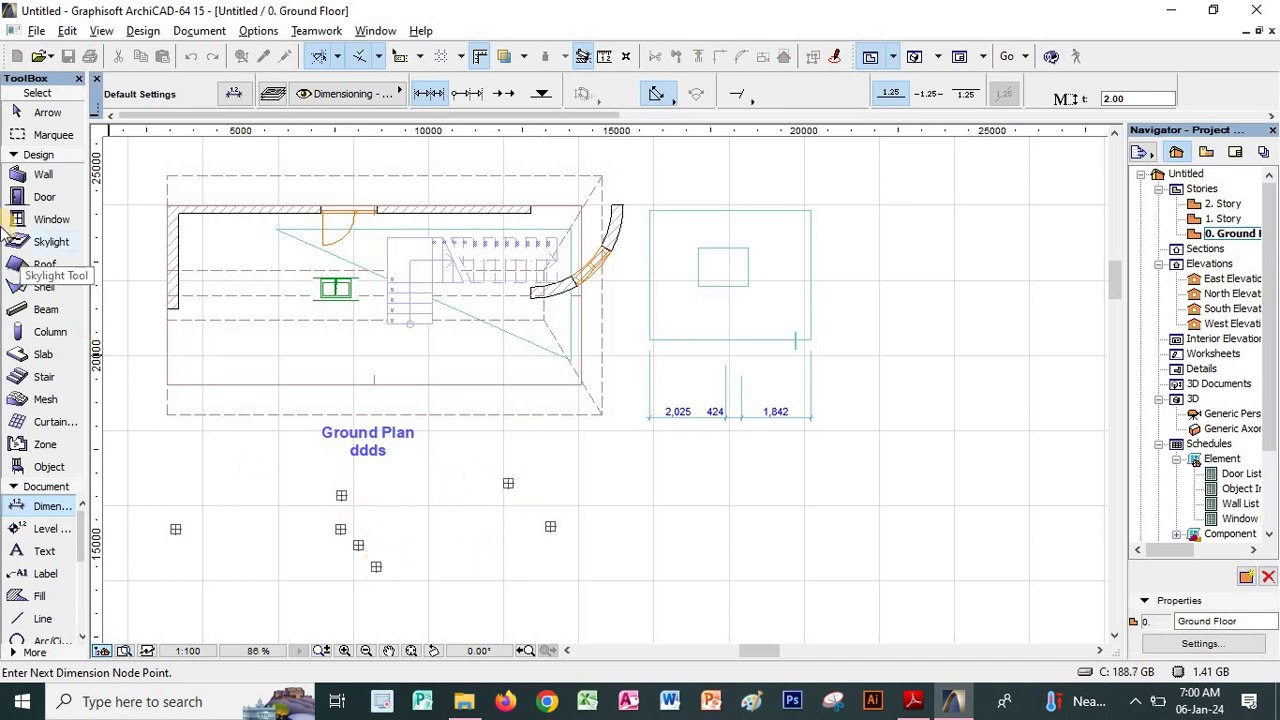
click(14, 110)
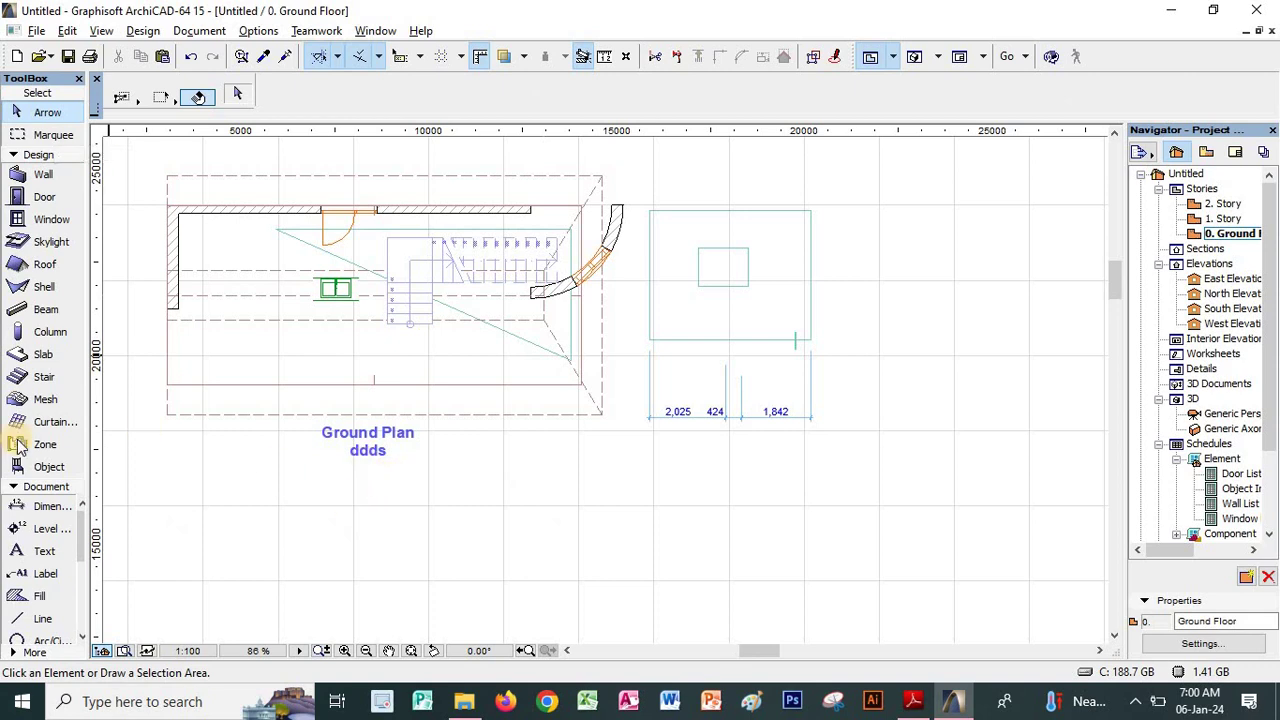
Try to dimension the building's upper wall through its outer corner, both door edges and its far end, and undo the placed dimension
click(45, 506)
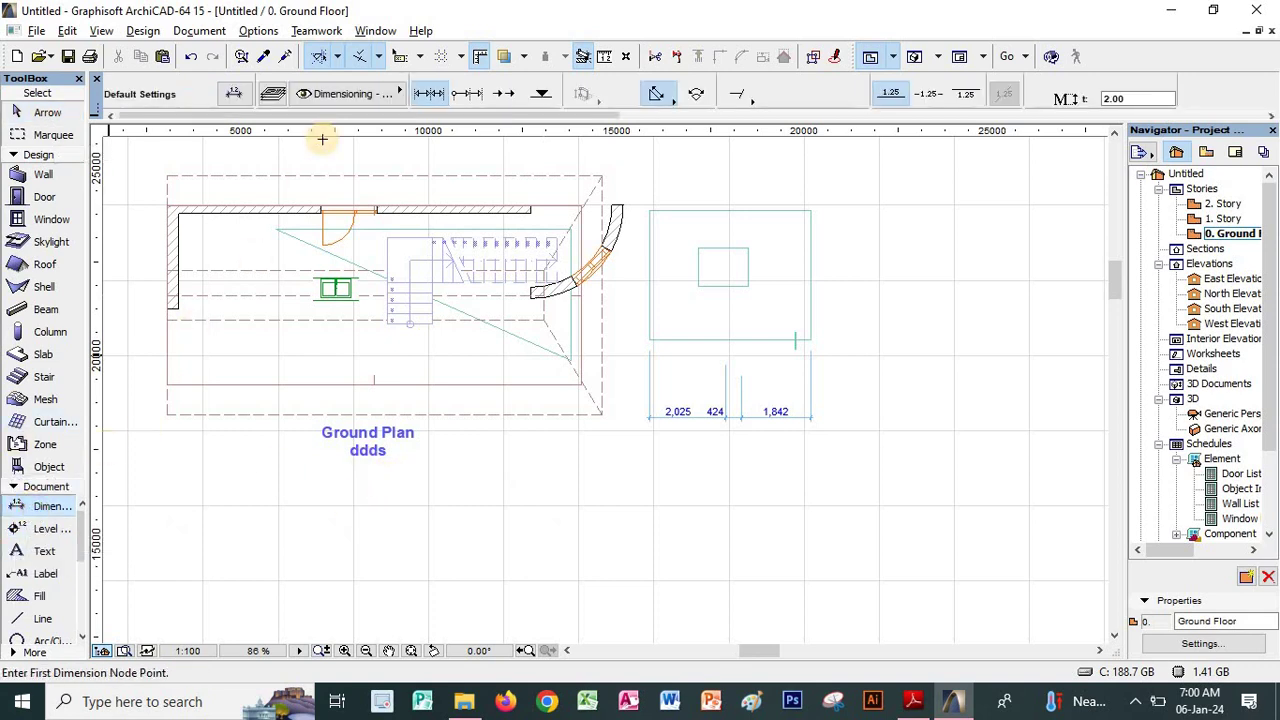
click(172, 205)
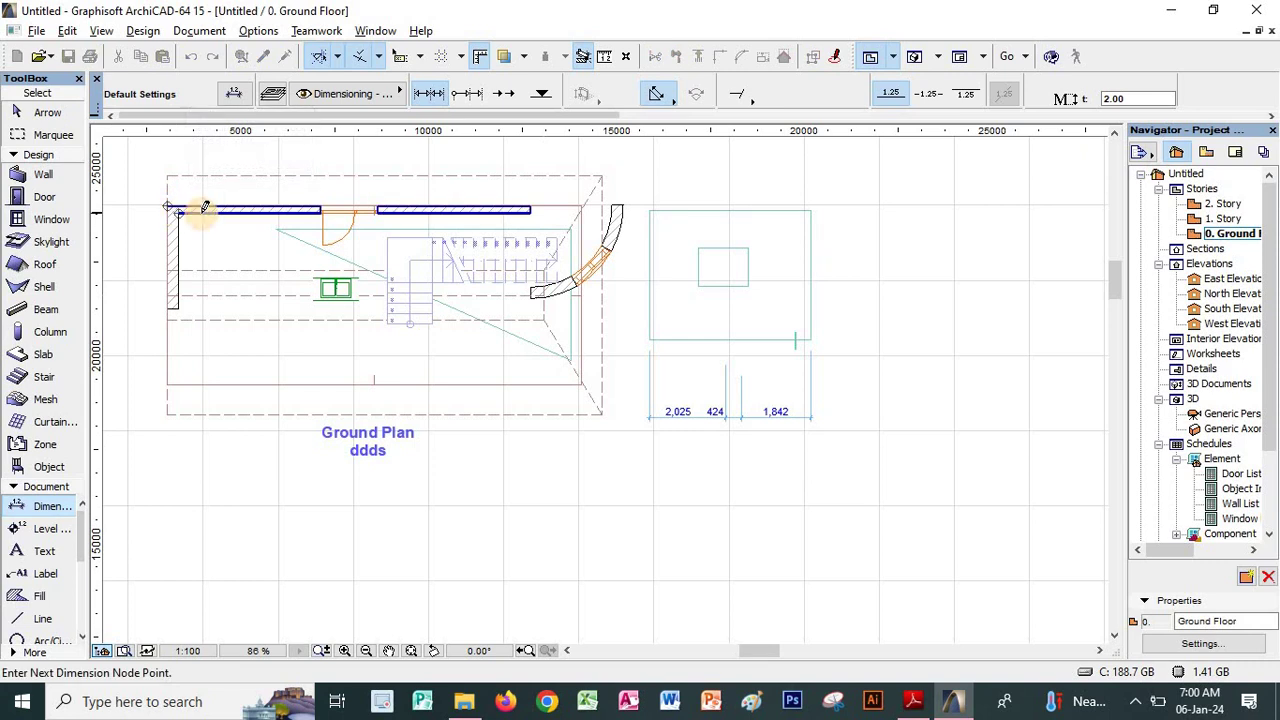
click(321, 206)
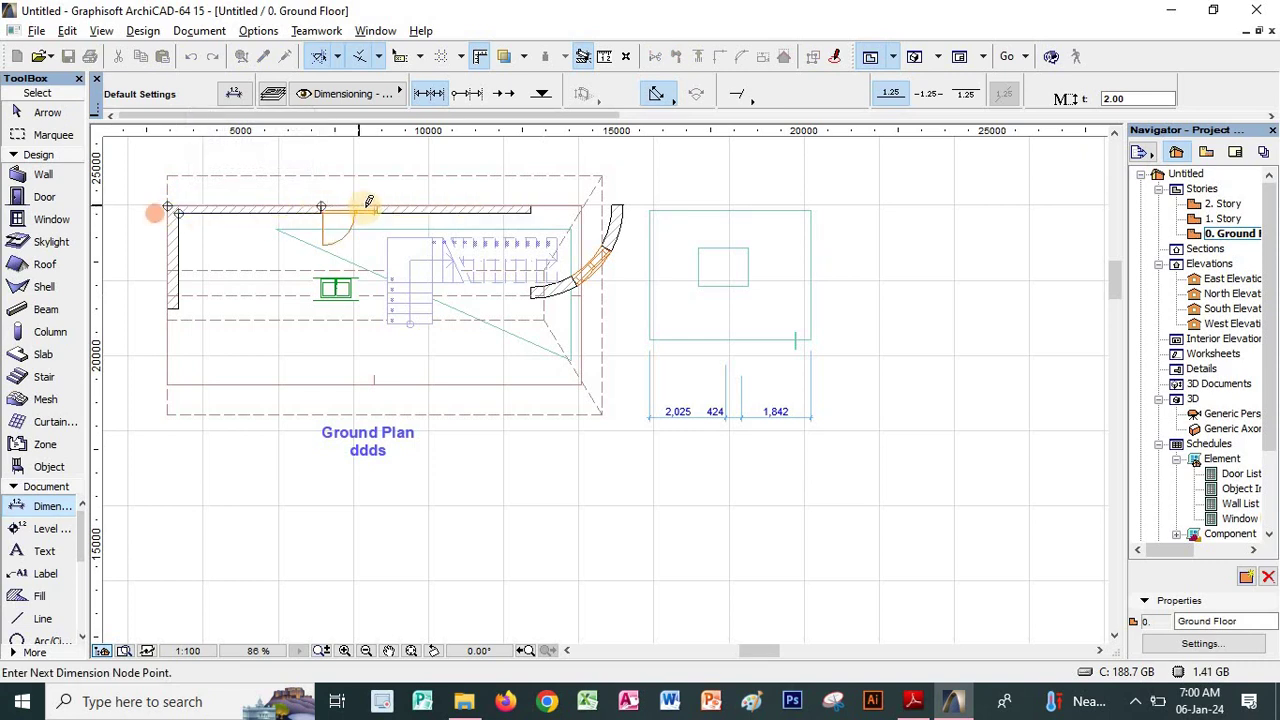
click(377, 207)
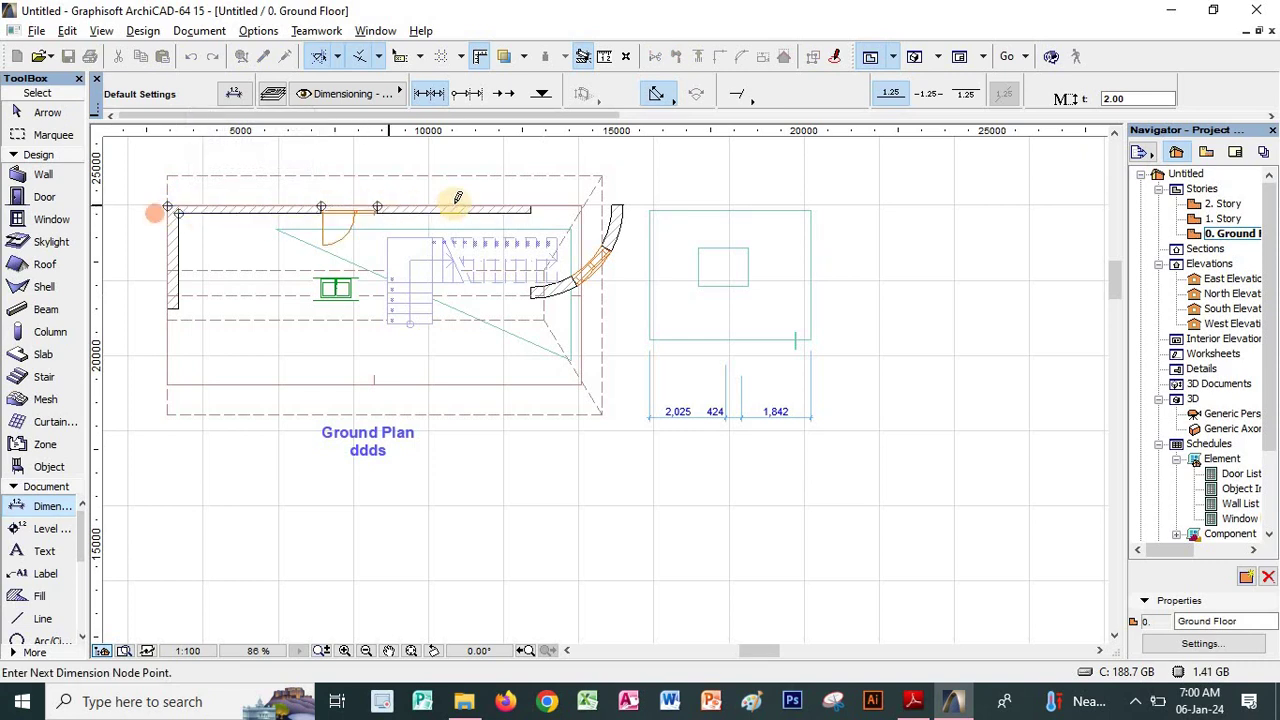
click(531, 206)
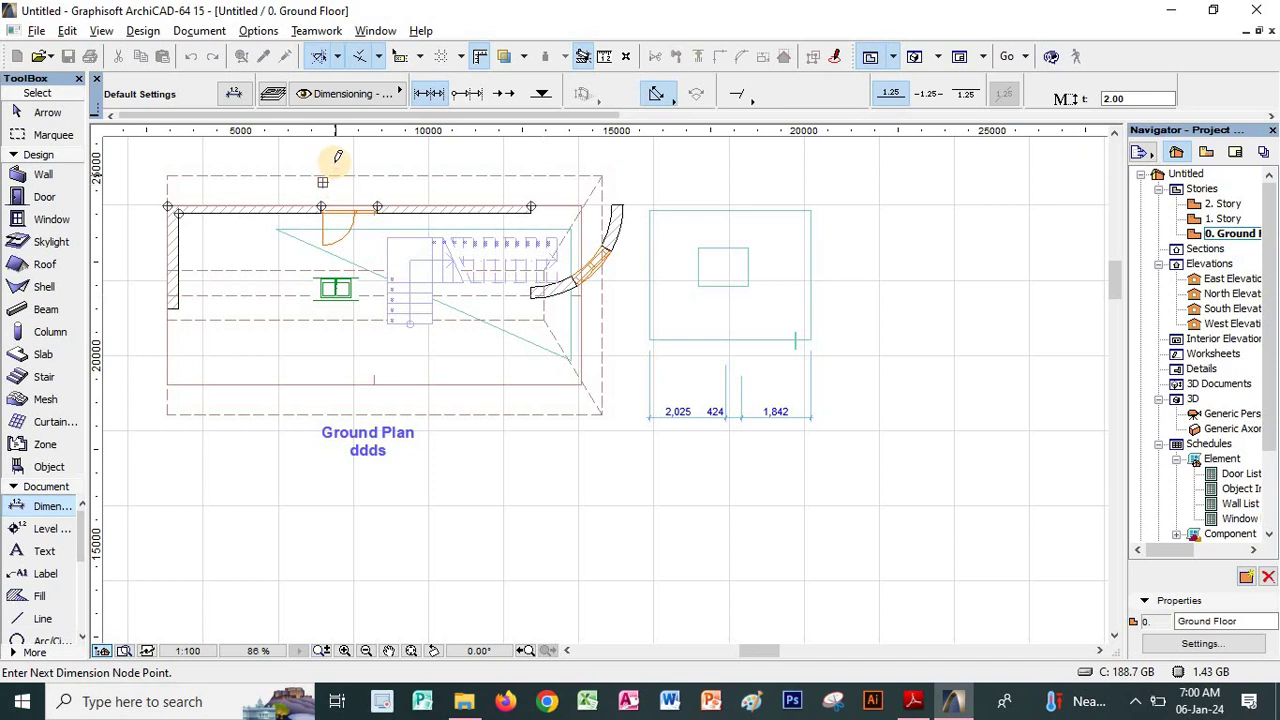
scroll(350, 160, down, 3)
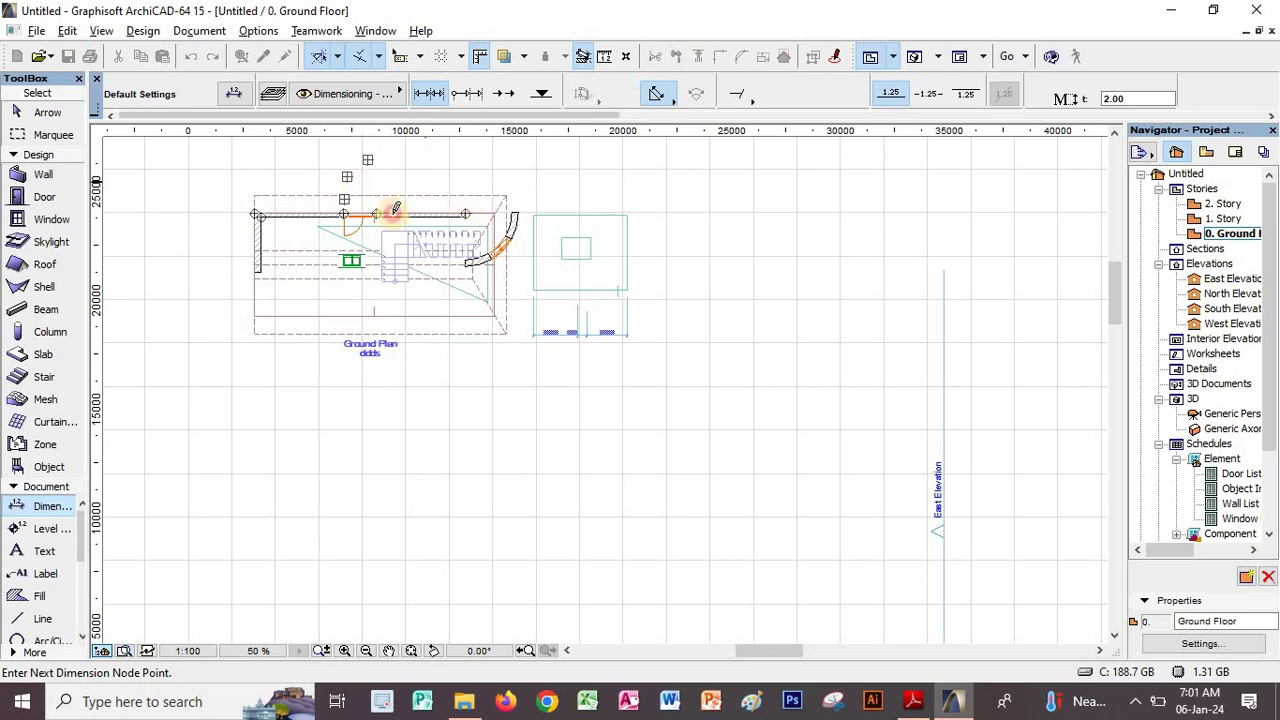
double_click(406, 185)
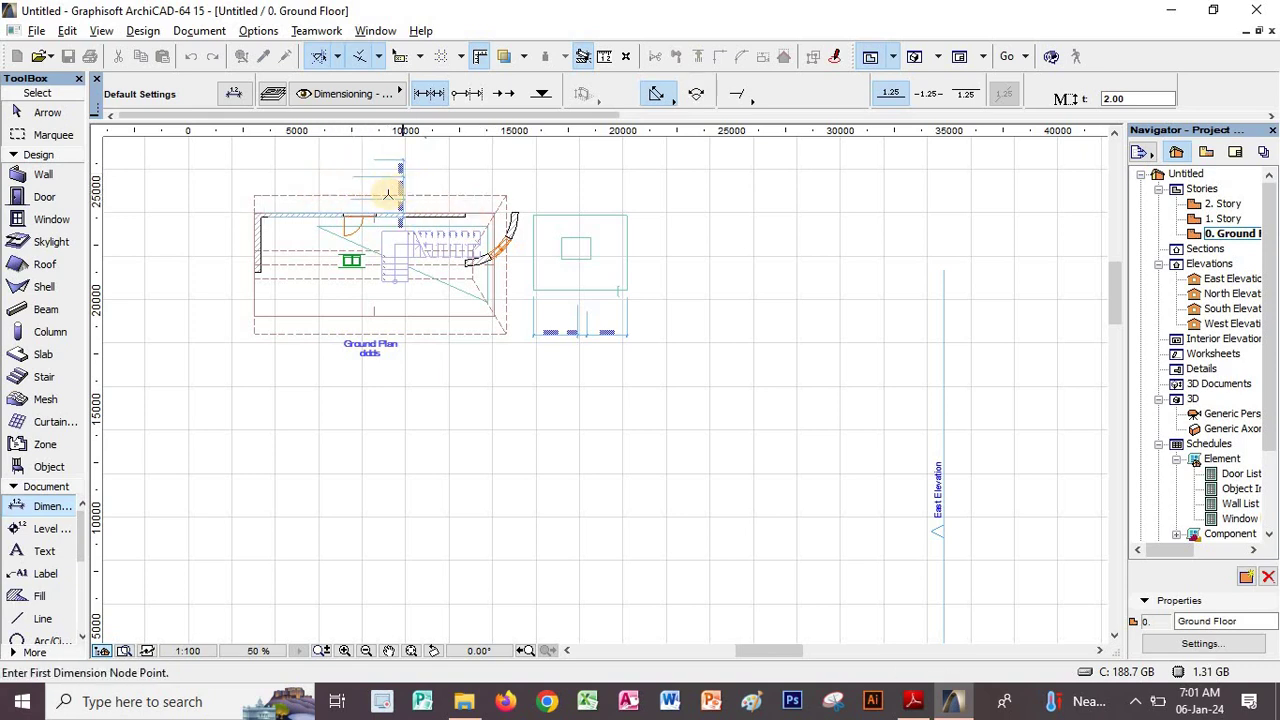
scroll(357, 194, up, 3)
scroll(457, 206, down, 3)
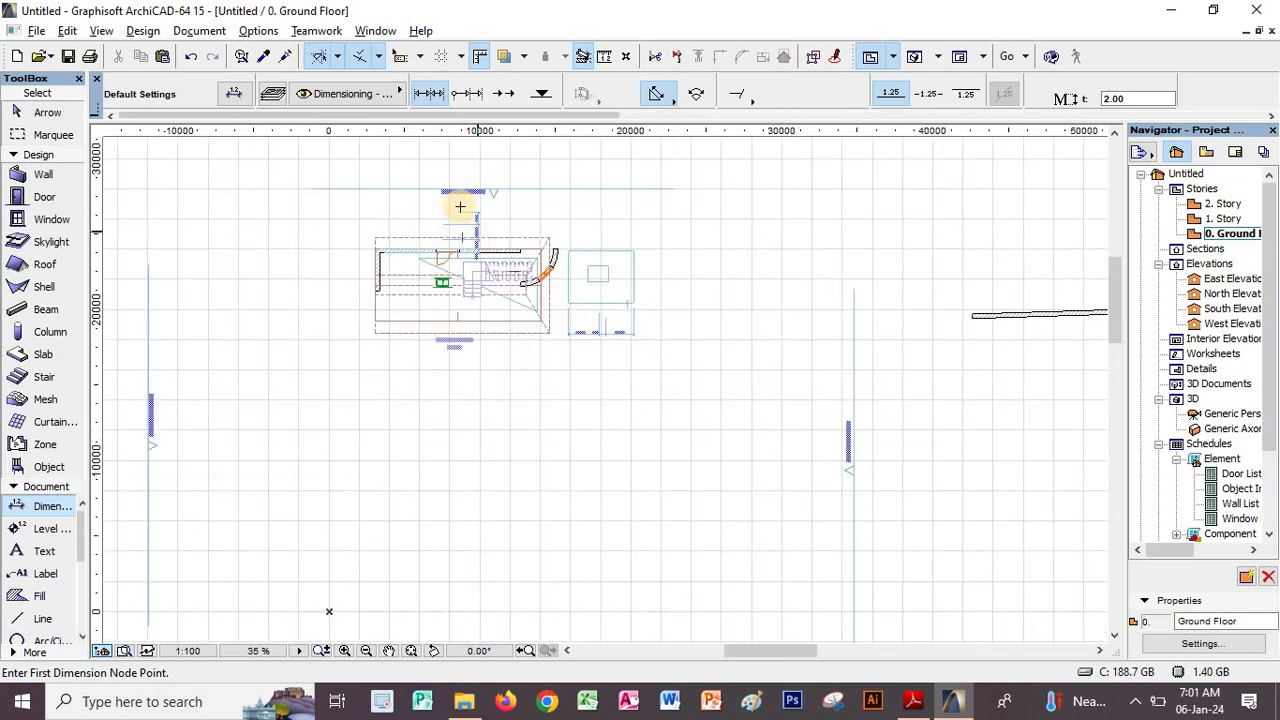
scroll(485, 222, up, 3)
scroll(485, 222, up, 3)
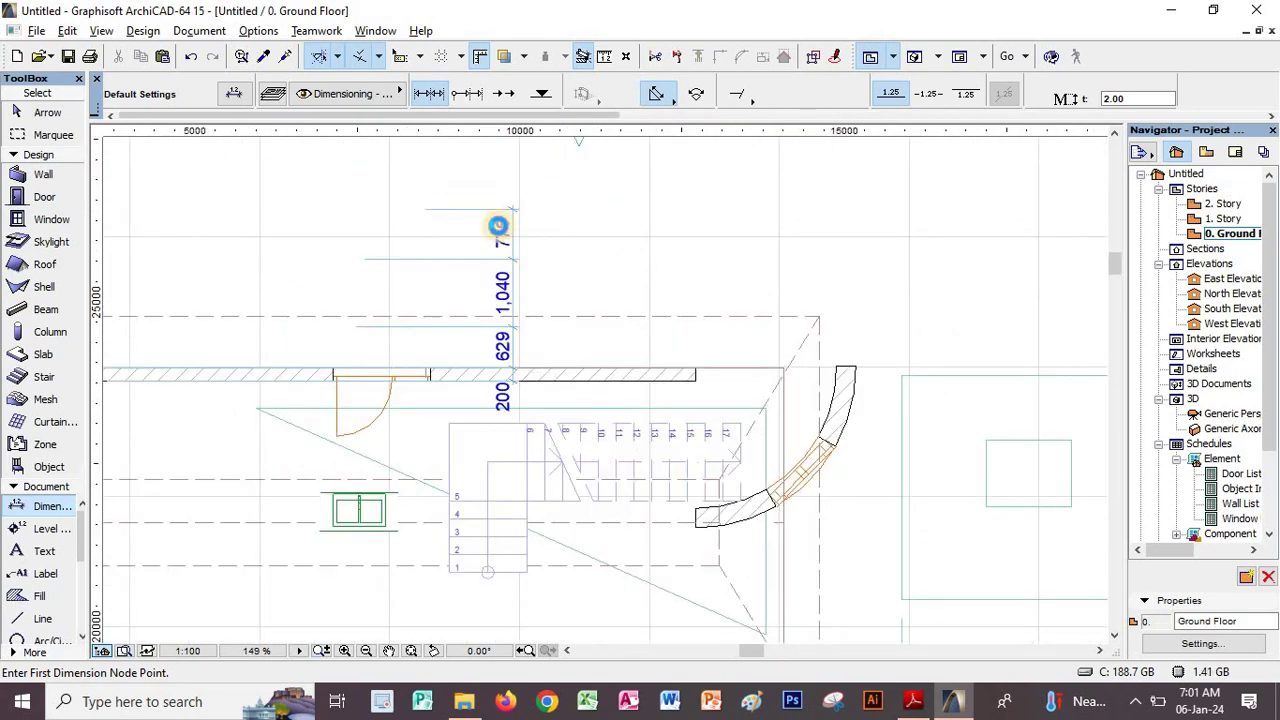
click(190, 57)
Try again to chain-dimension the wall containing the door, placing the dimension line just above the door opening, and undo it
scroll(310, 315, down, 5)
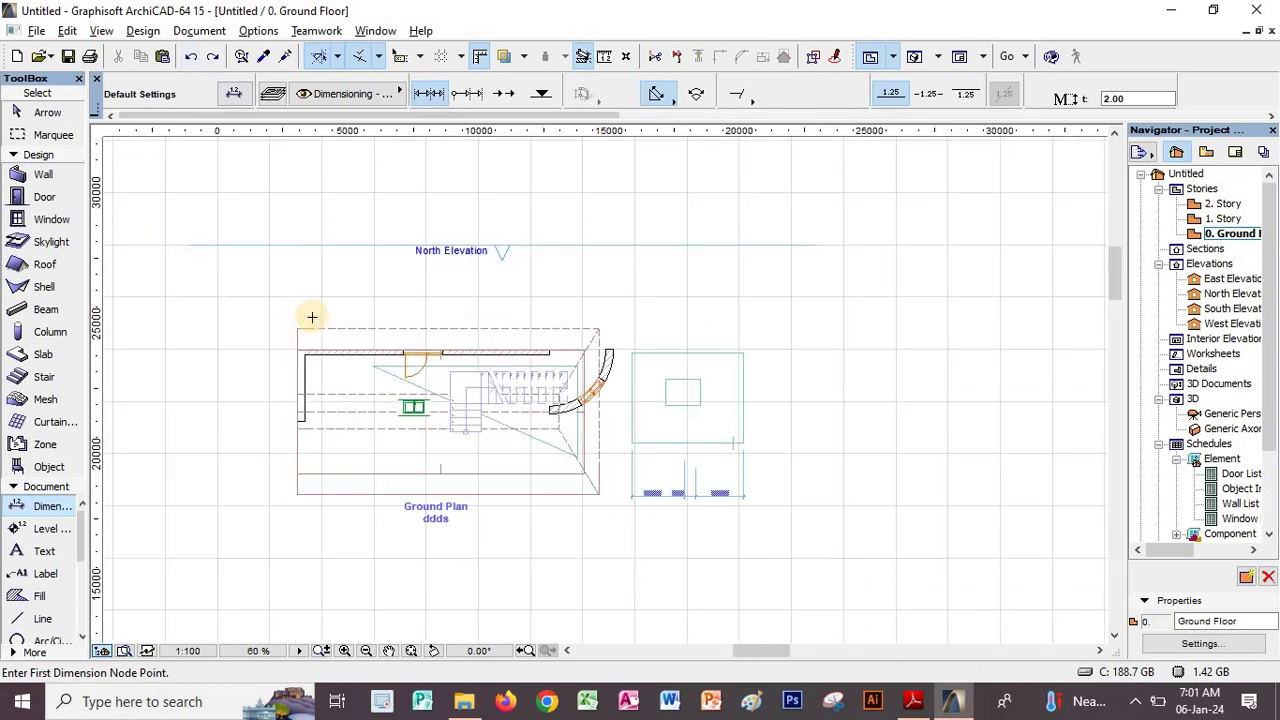
scroll(290, 305, up, 2)
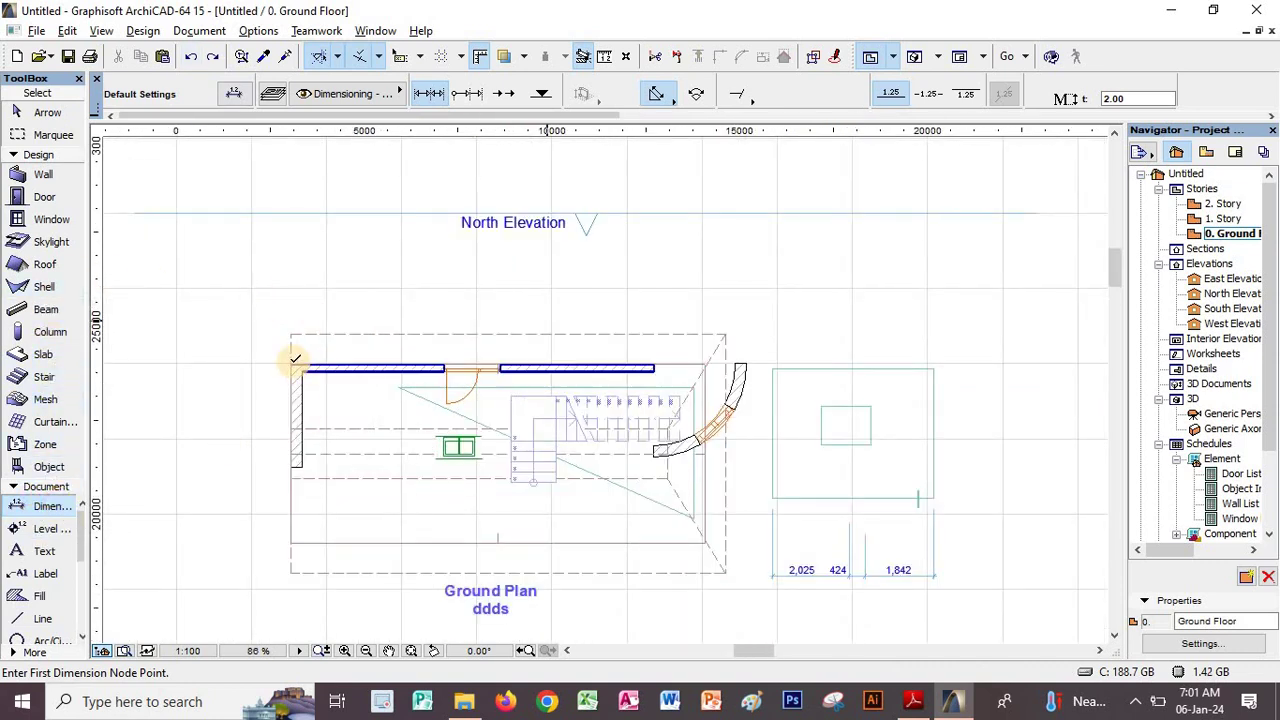
click(291, 364)
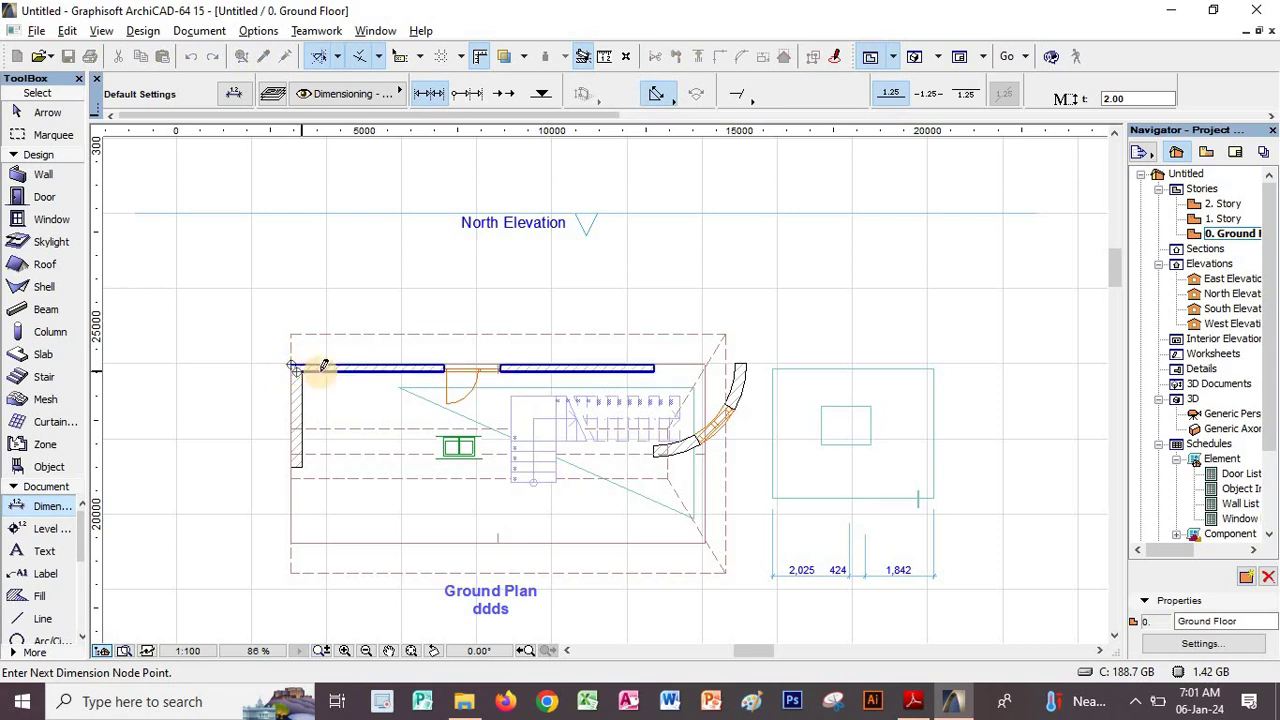
click(444, 366)
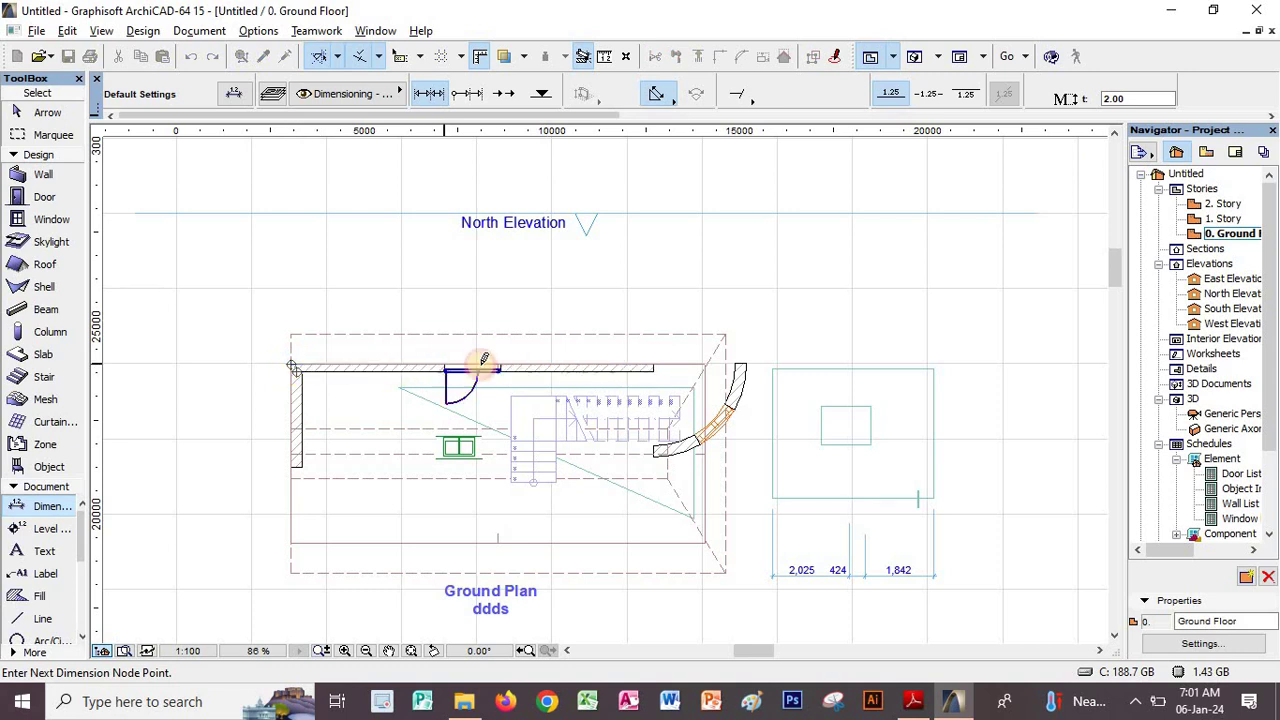
click(501, 366)
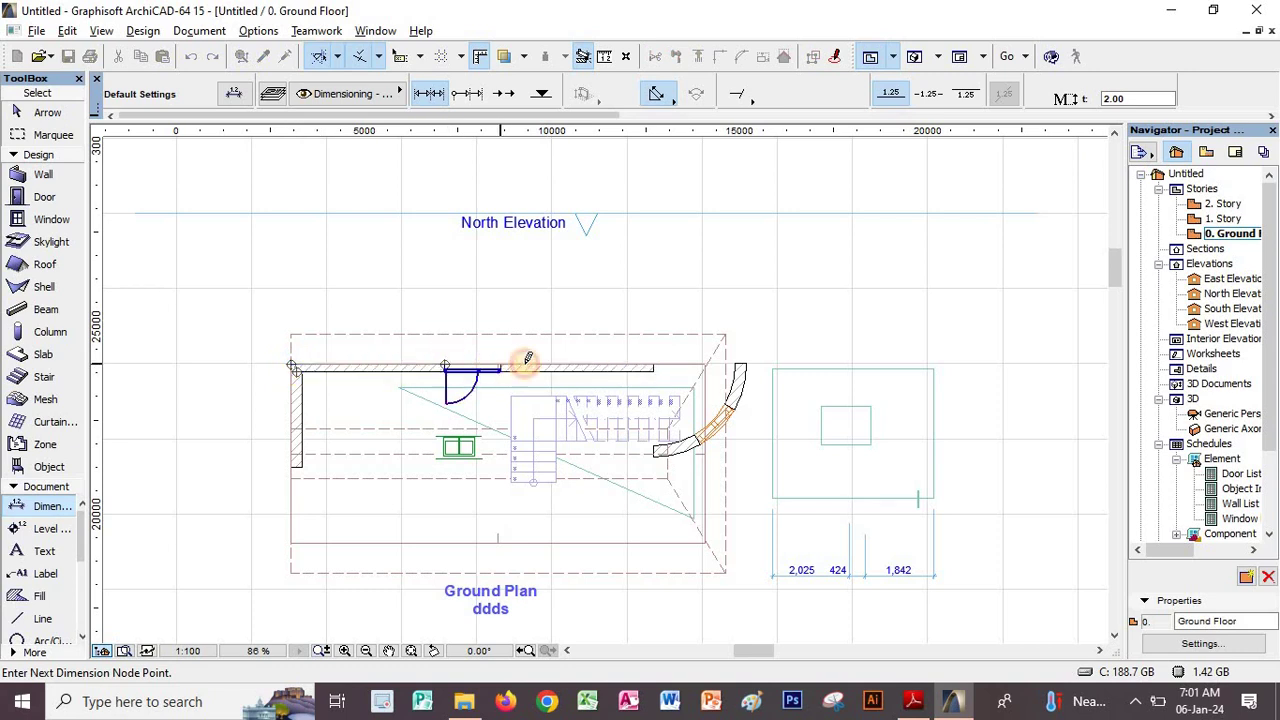
click(653, 366)
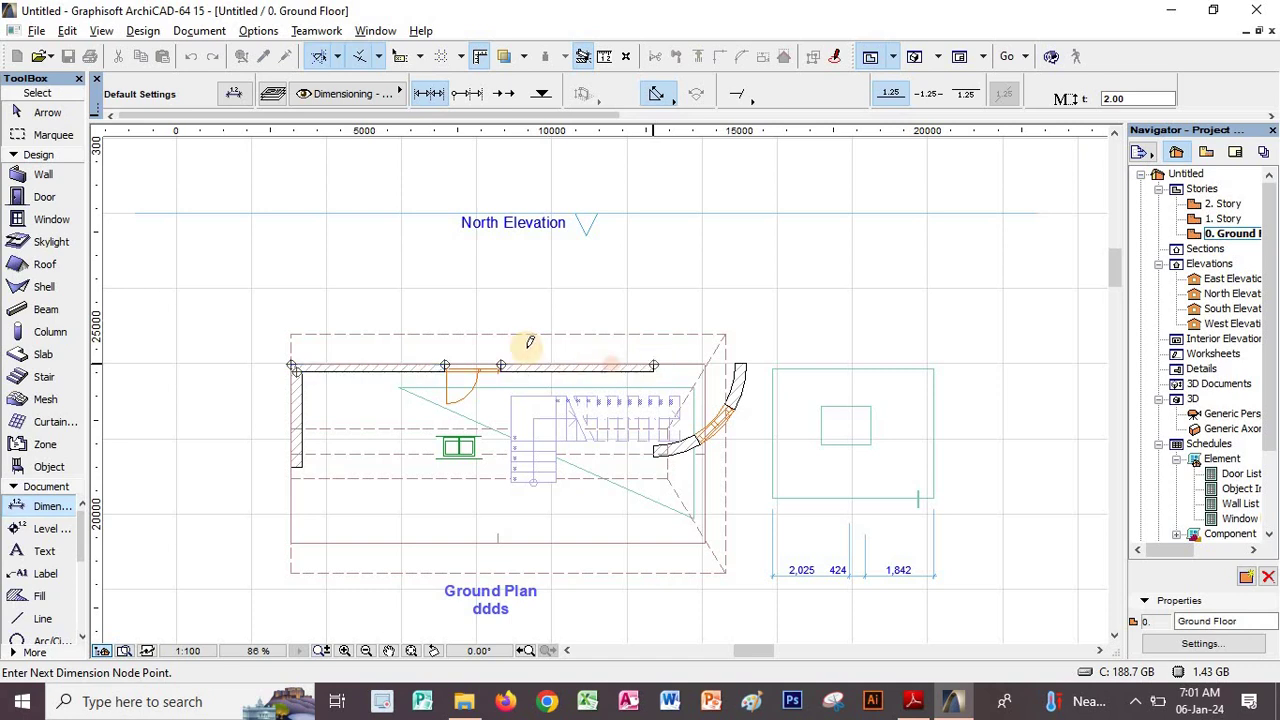
double_click(455, 345)
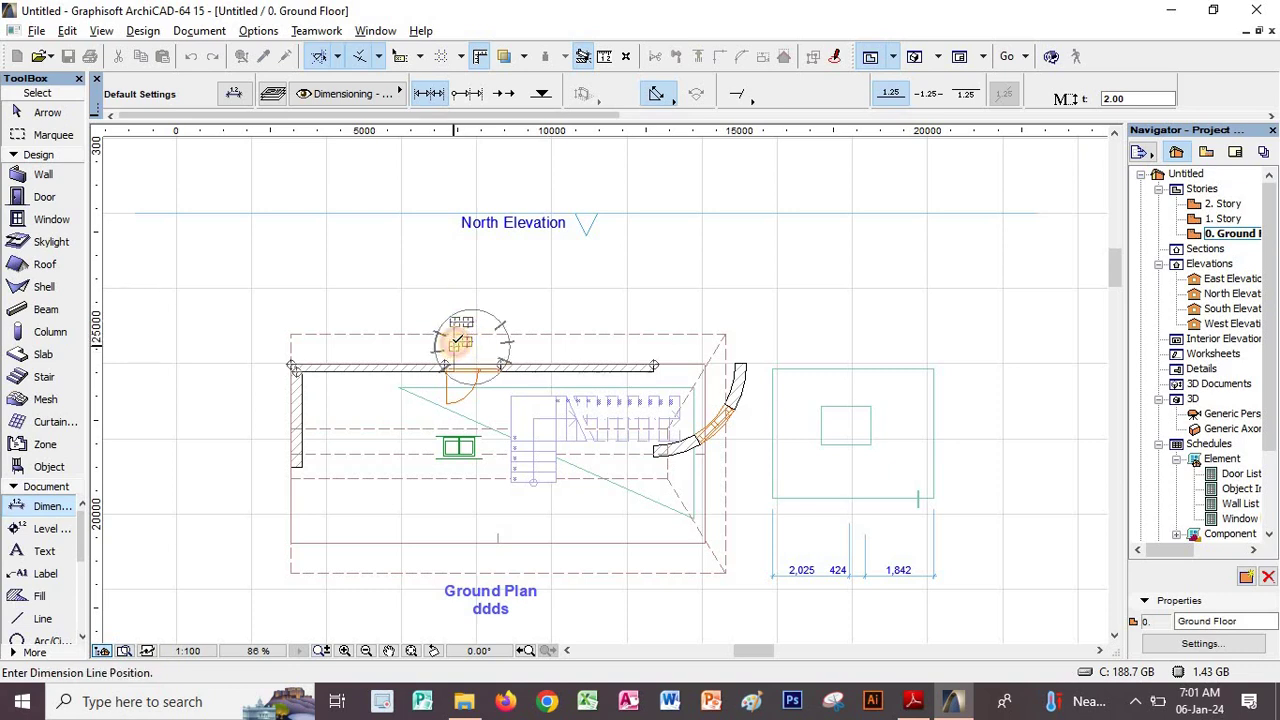
click(450, 336)
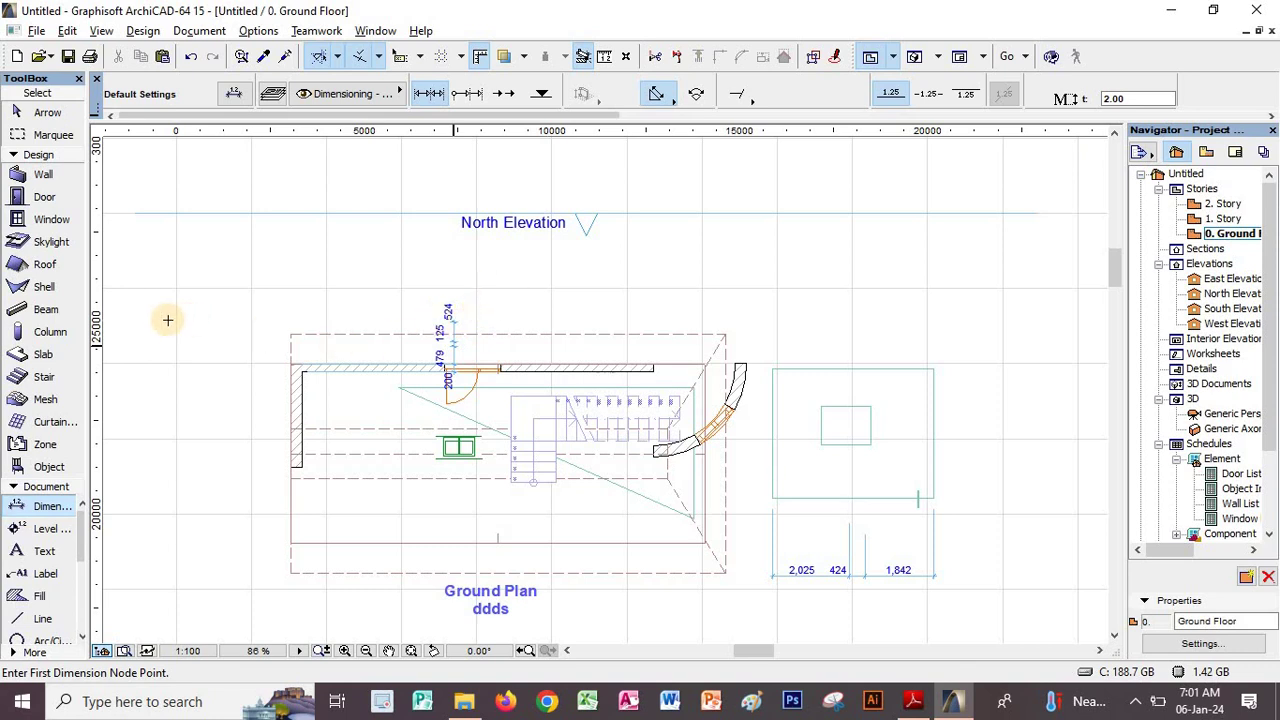
click(186, 57)
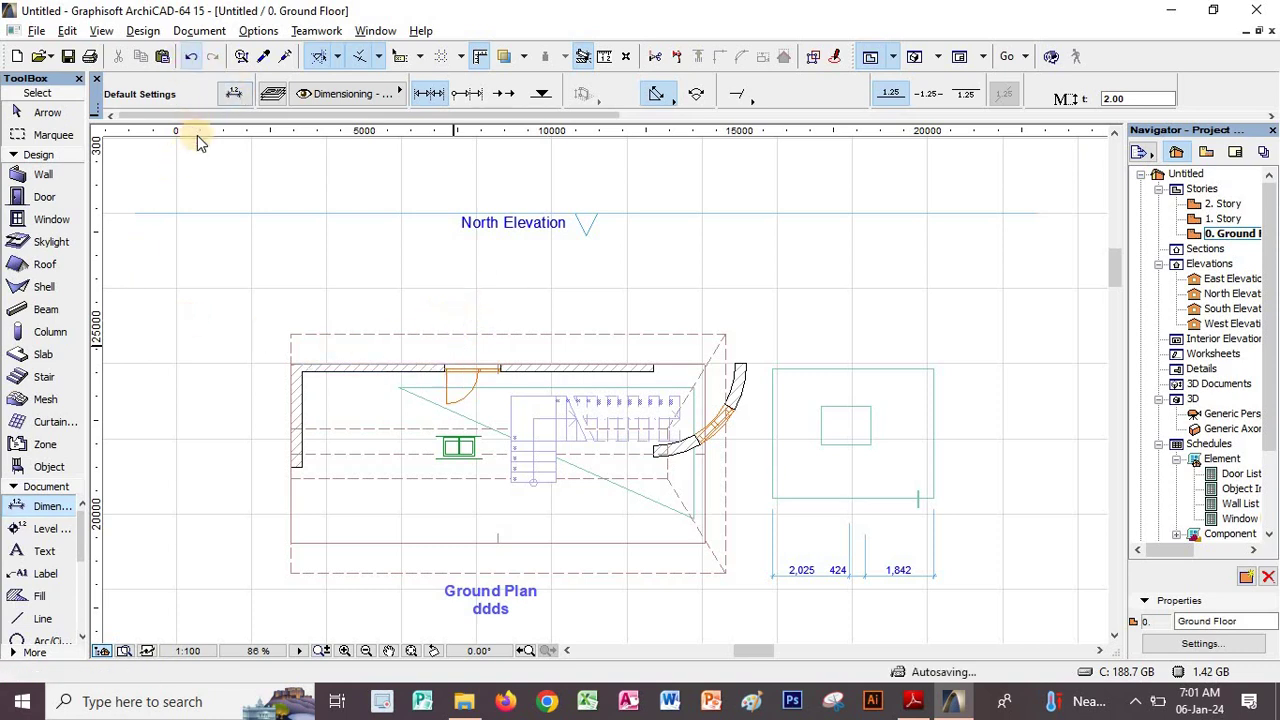
Try to dimension the upper wall through its outer corner, inner corner and the door's near edge, and undo the placed chain
click(293, 365)
click(302, 369)
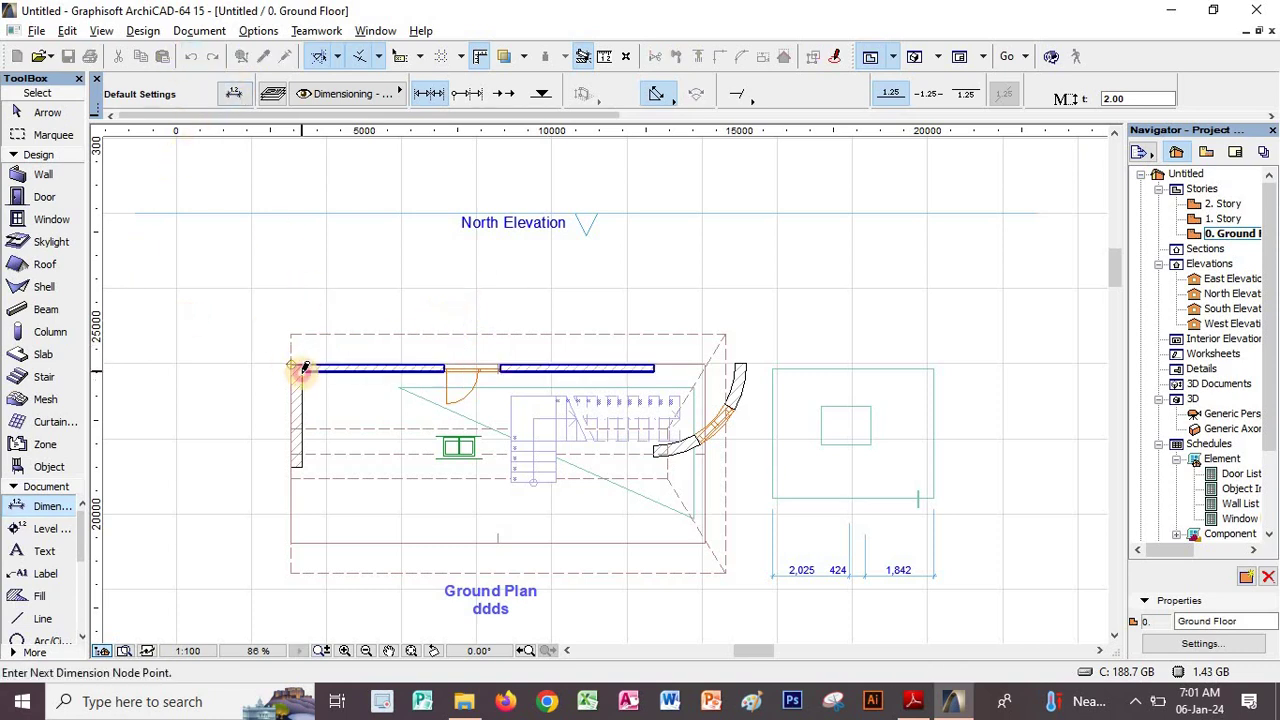
click(445, 364)
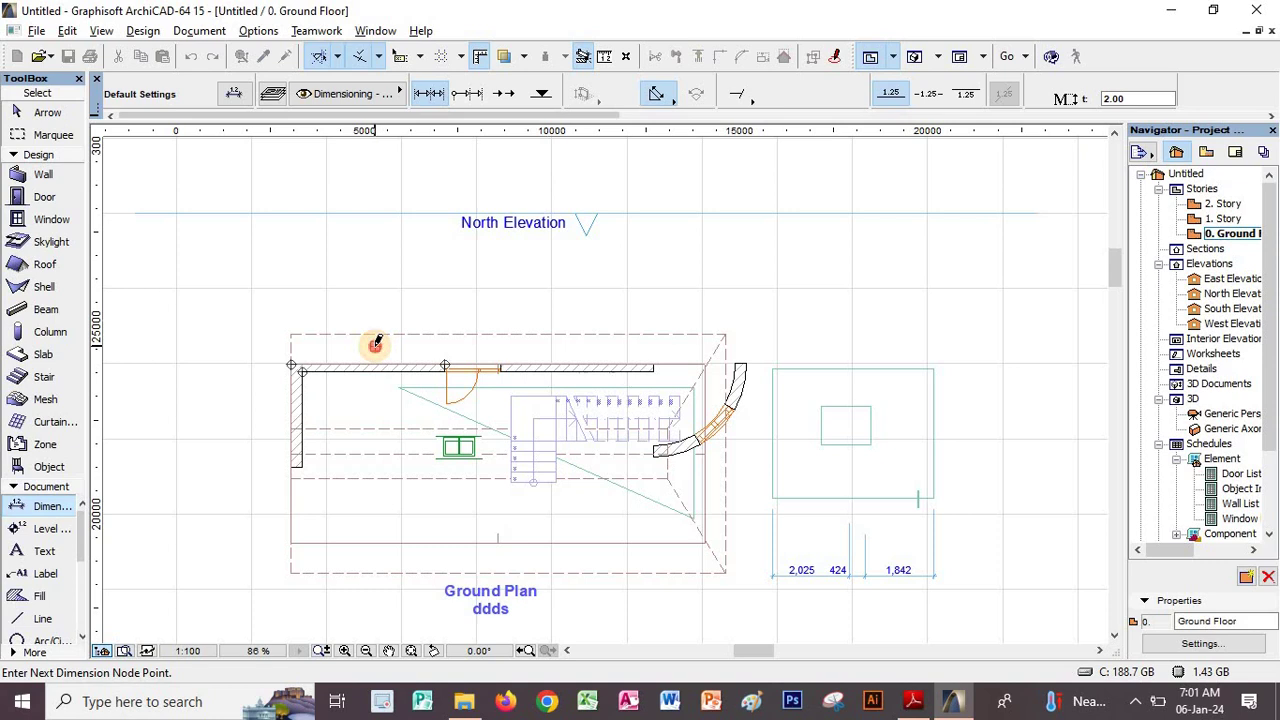
click(375, 345)
click(367, 326)
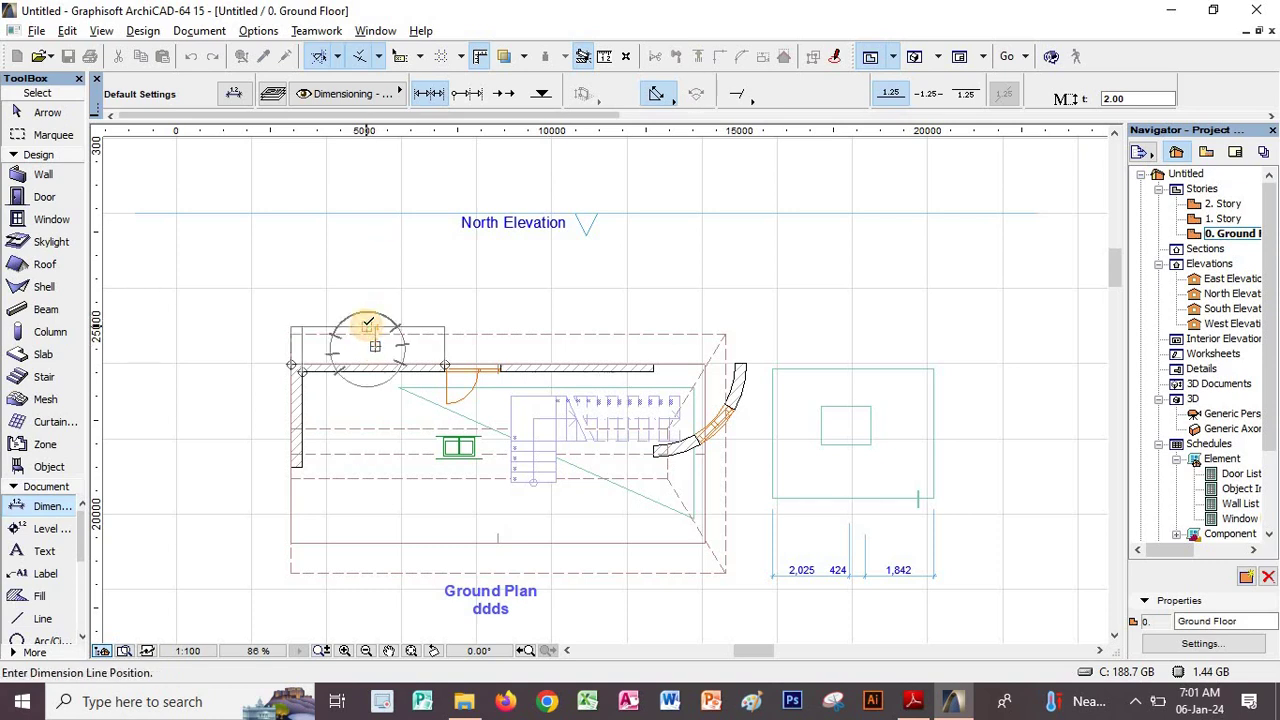
click(363, 291)
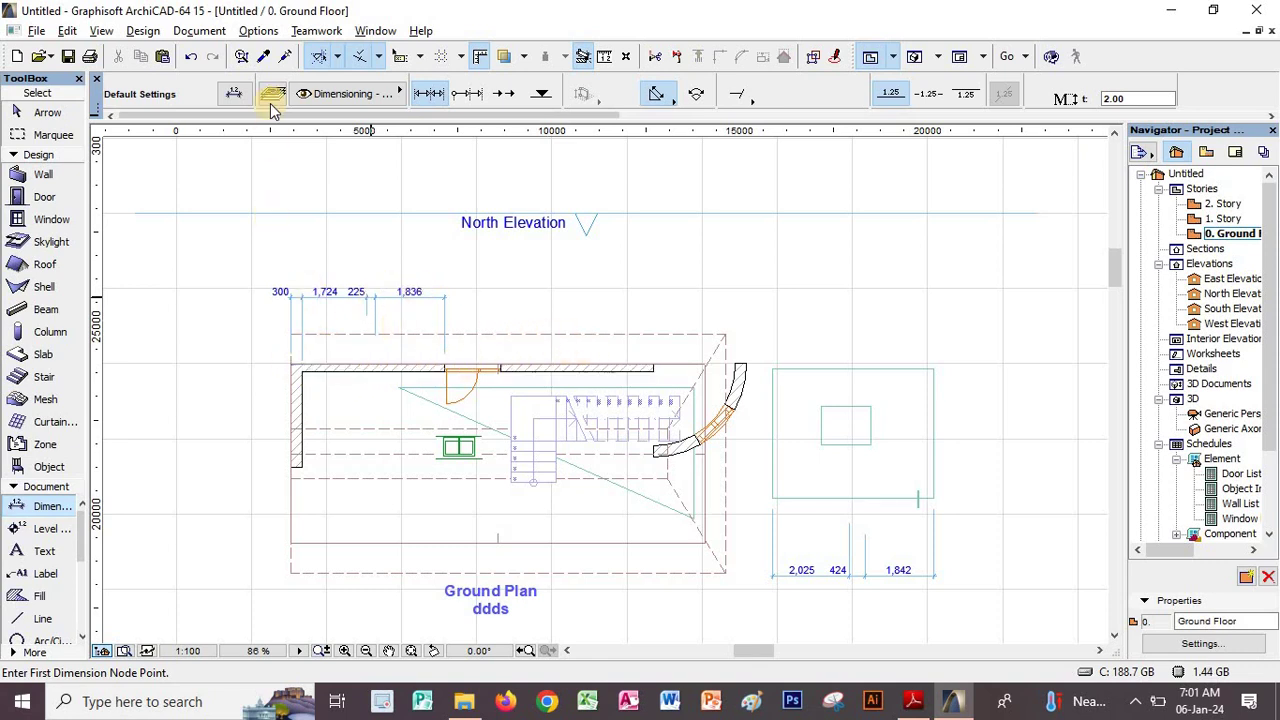
click(185, 58)
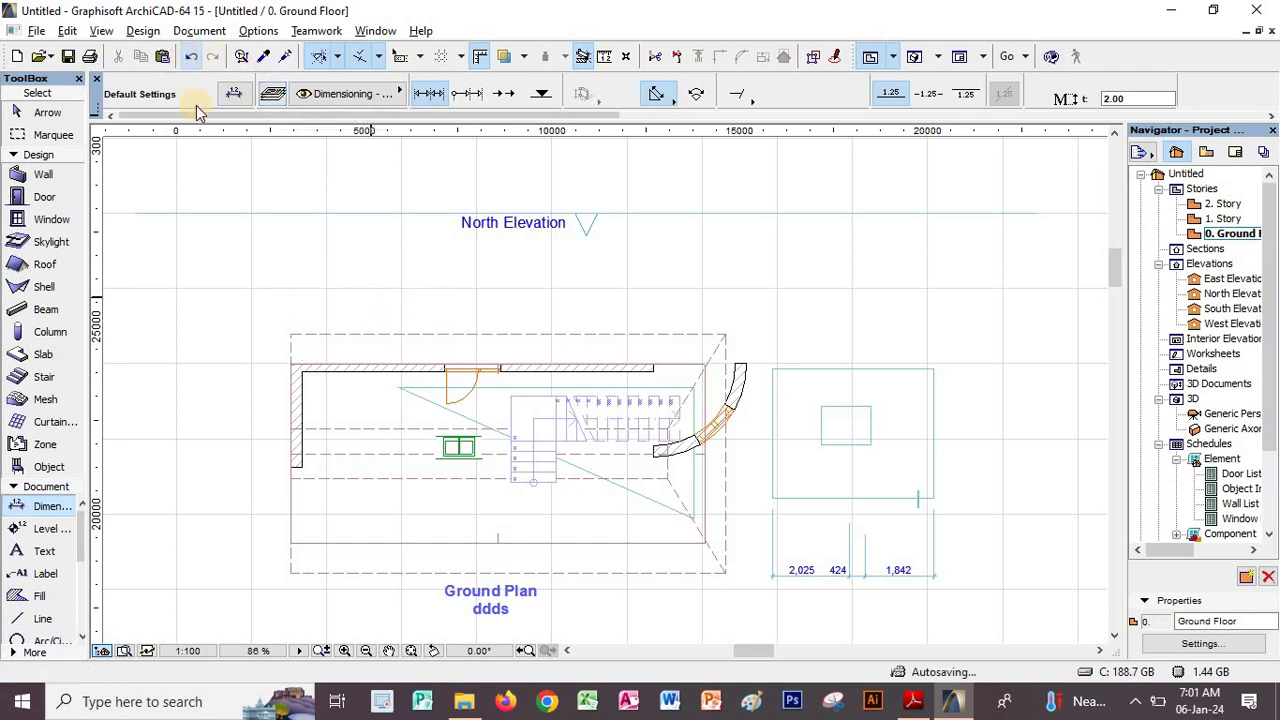
Place a linear dimension chain above the upper wall through its outer and inner corners, both door edges, a free point above the door and the wall's end
click(290, 364)
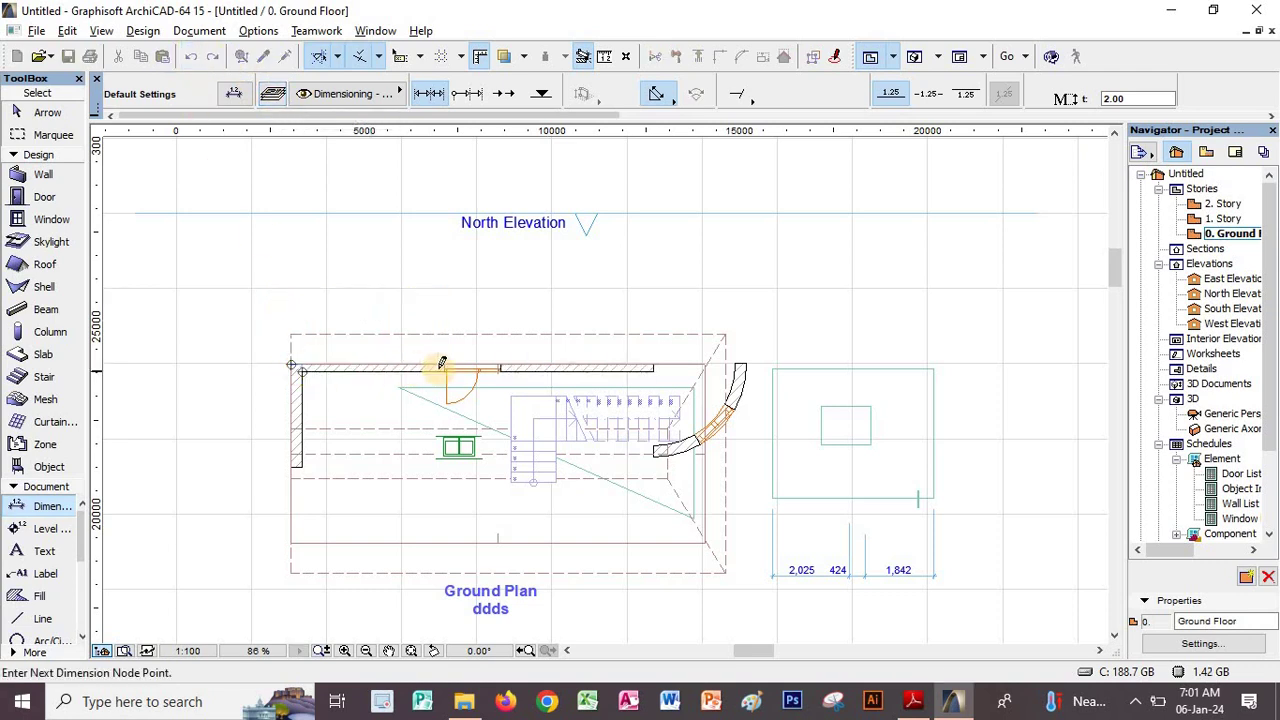
click(444, 365)
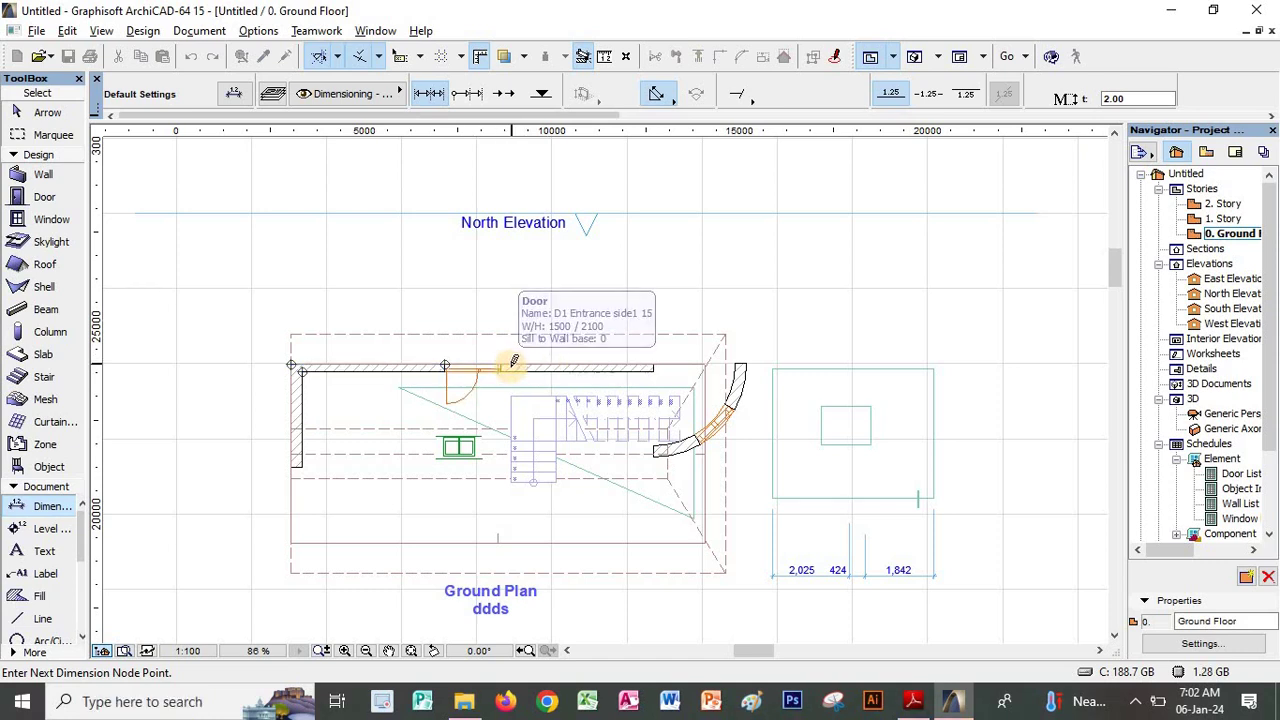
click(501, 366)
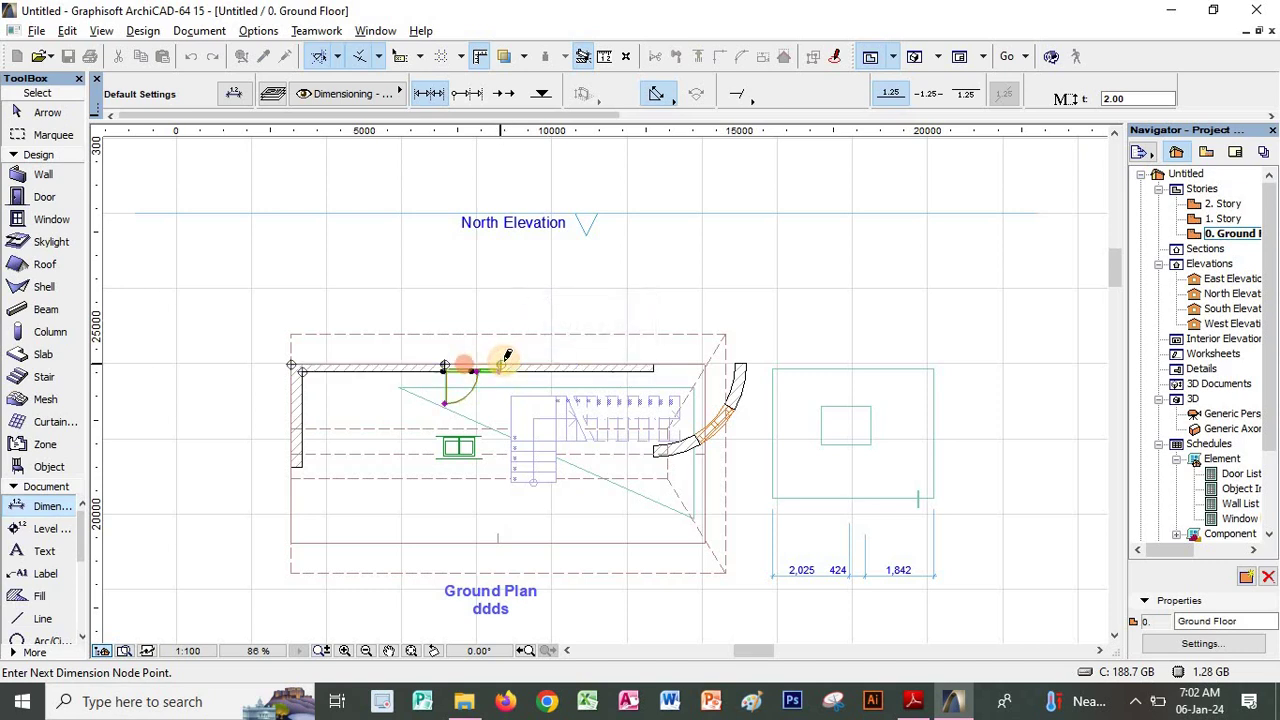
click(652, 366)
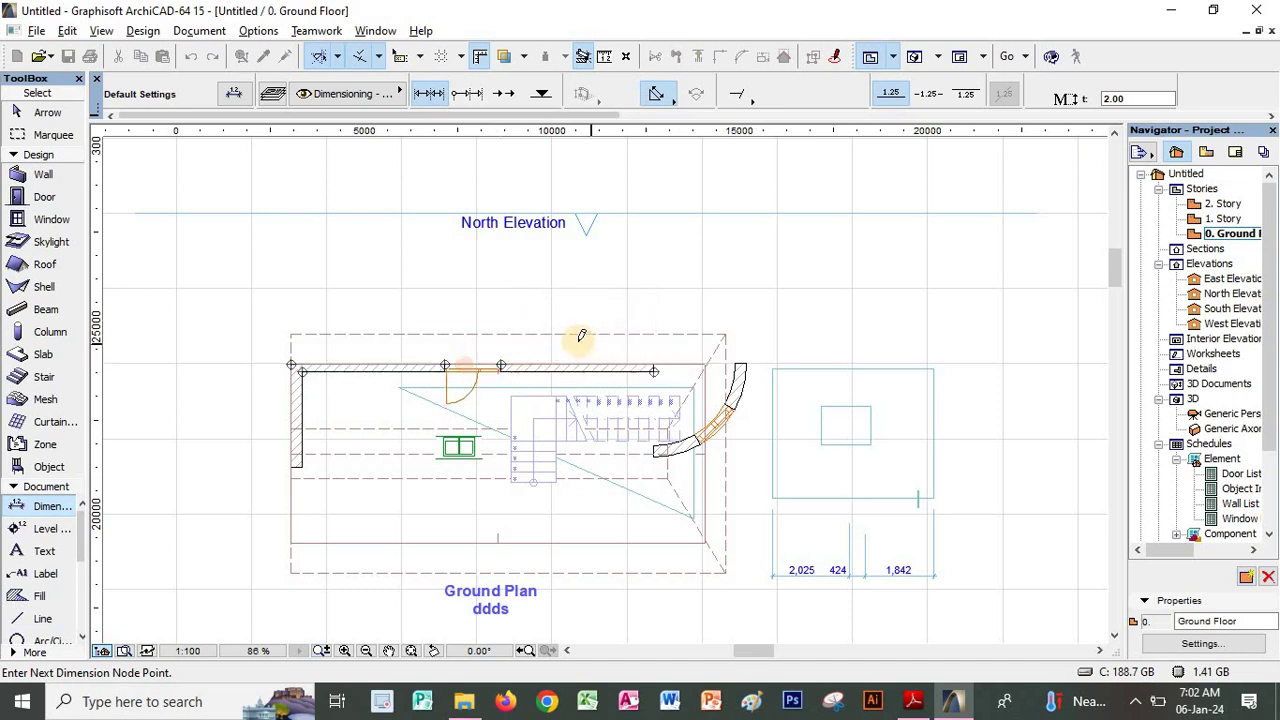
double_click(468, 318)
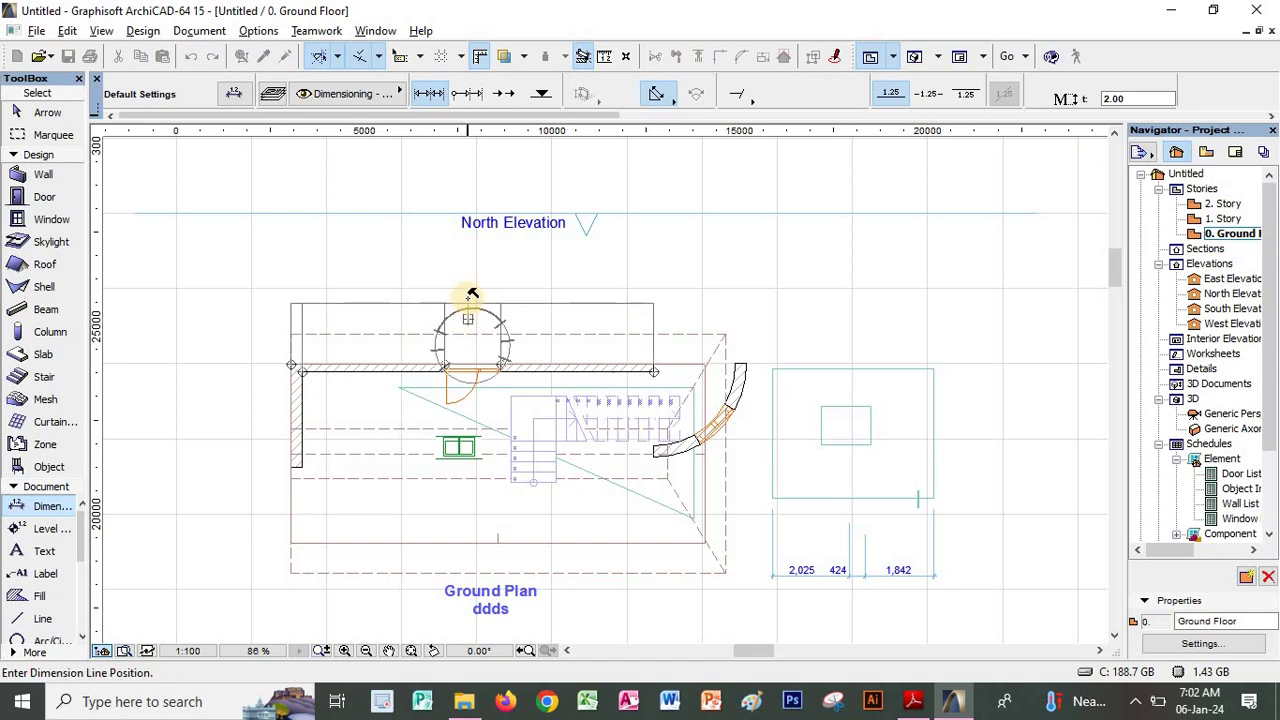
click(458, 292)
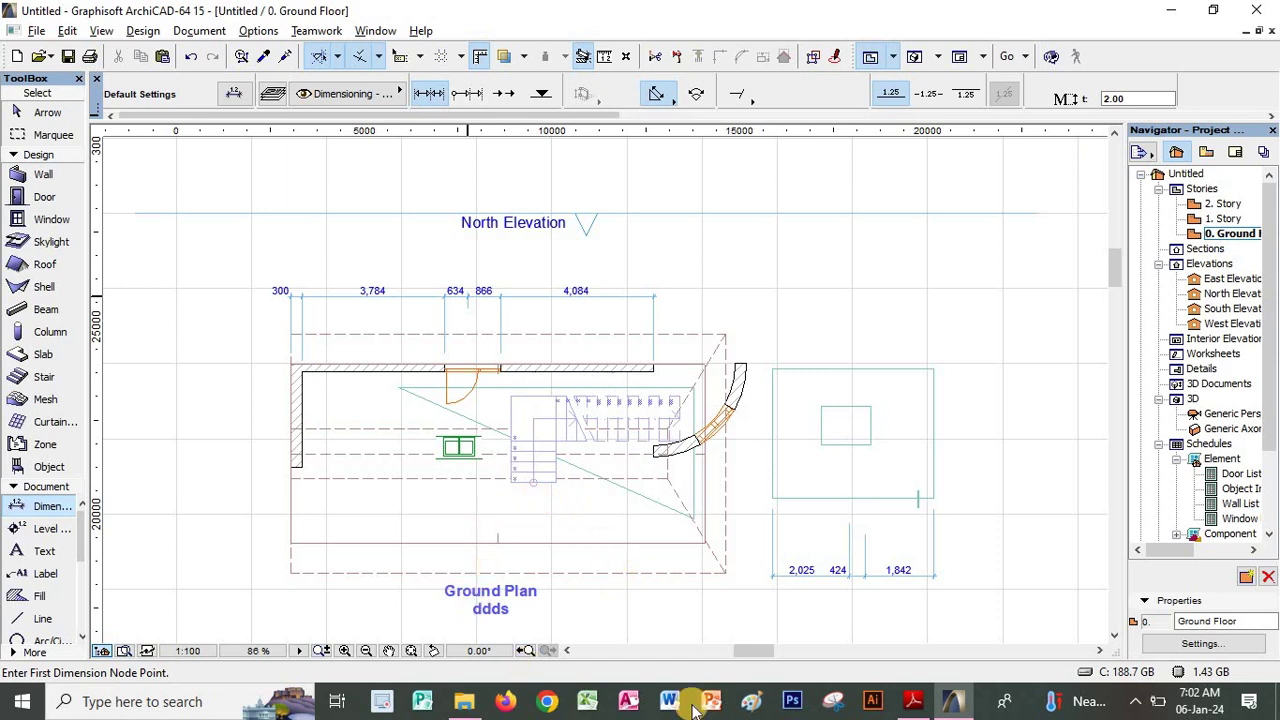
Switch to the ArchiCAD Notes PDF in Adobe Reader and read from Dimensioning through Placing Dimensions, the glossary and Static Dimensions to Linear Dimensions
click(922, 704)
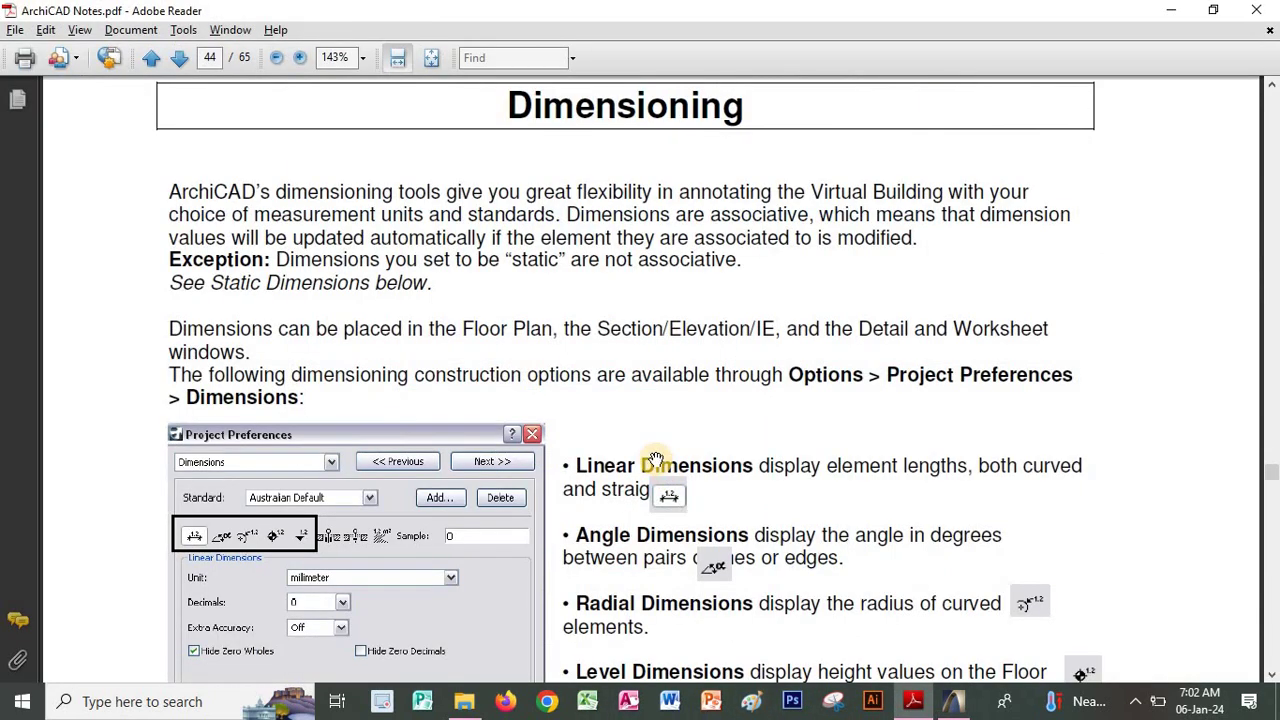
scroll(740, 400, down, 5)
scroll(586, 371, down, 5)
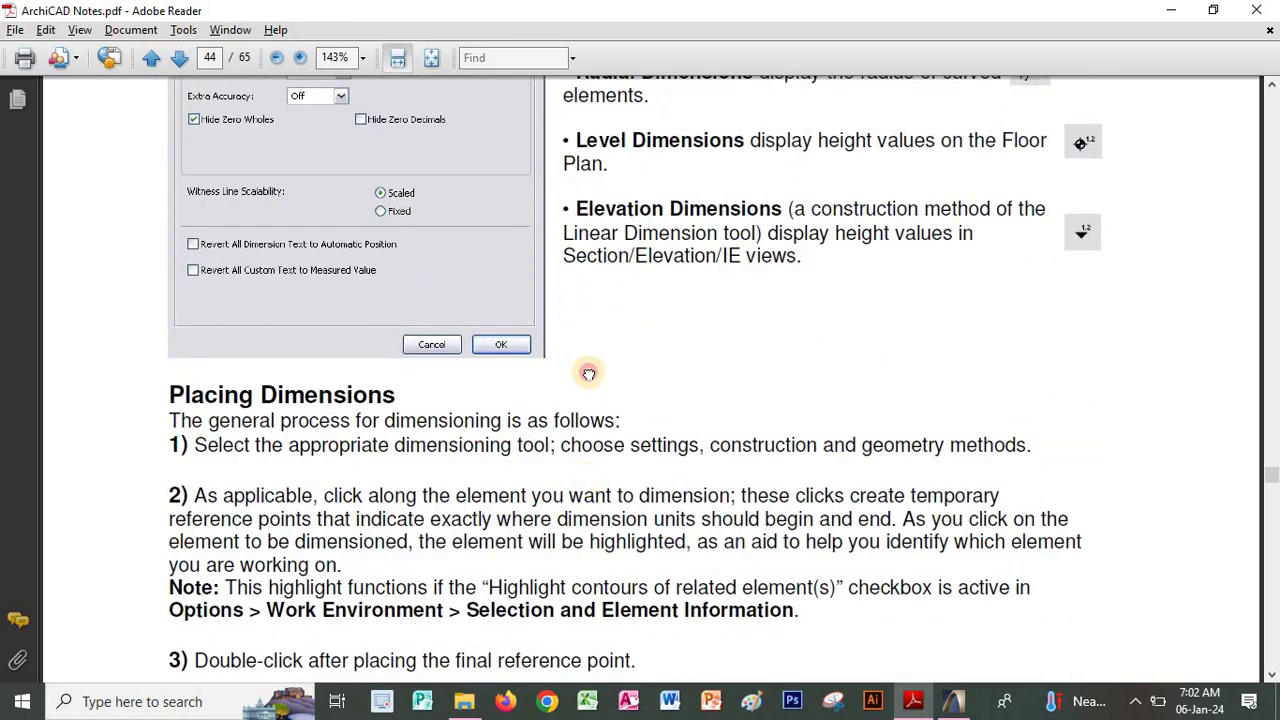
scroll(548, 346, down, 6)
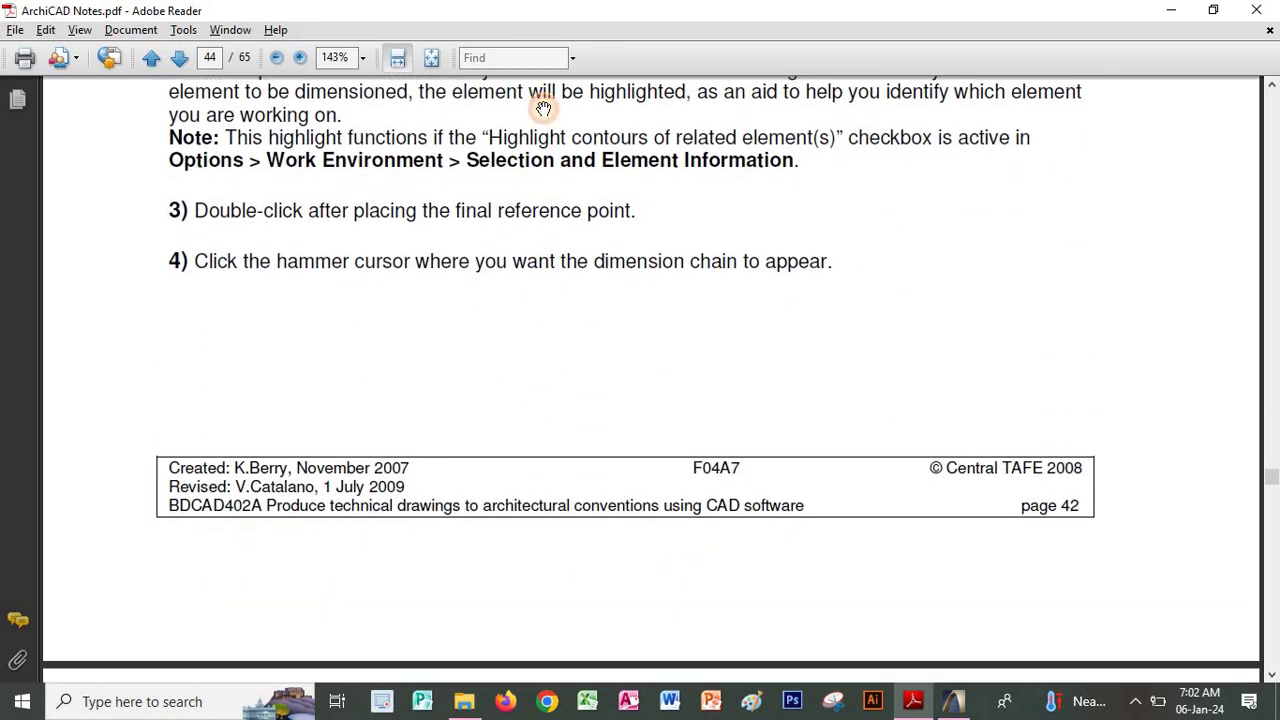
scroll(491, 374, down, 2)
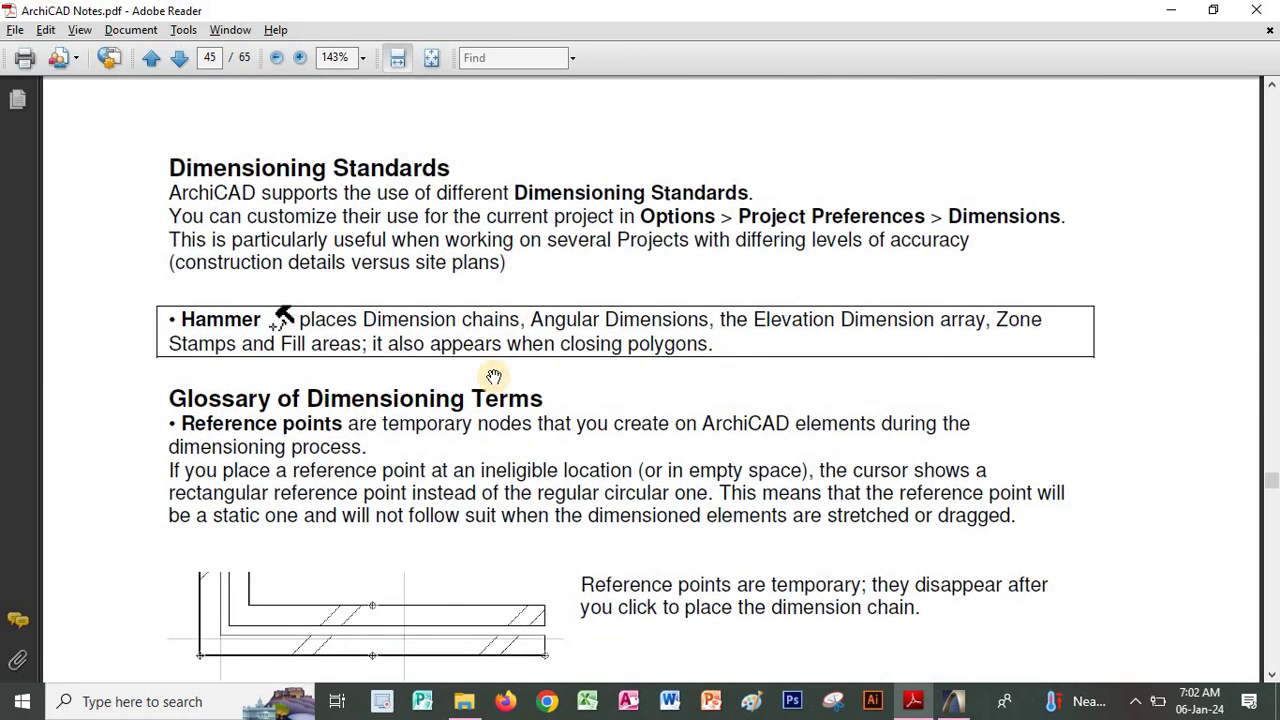
scroll(500, 240, down, 2)
scroll(491, 316, down, 4)
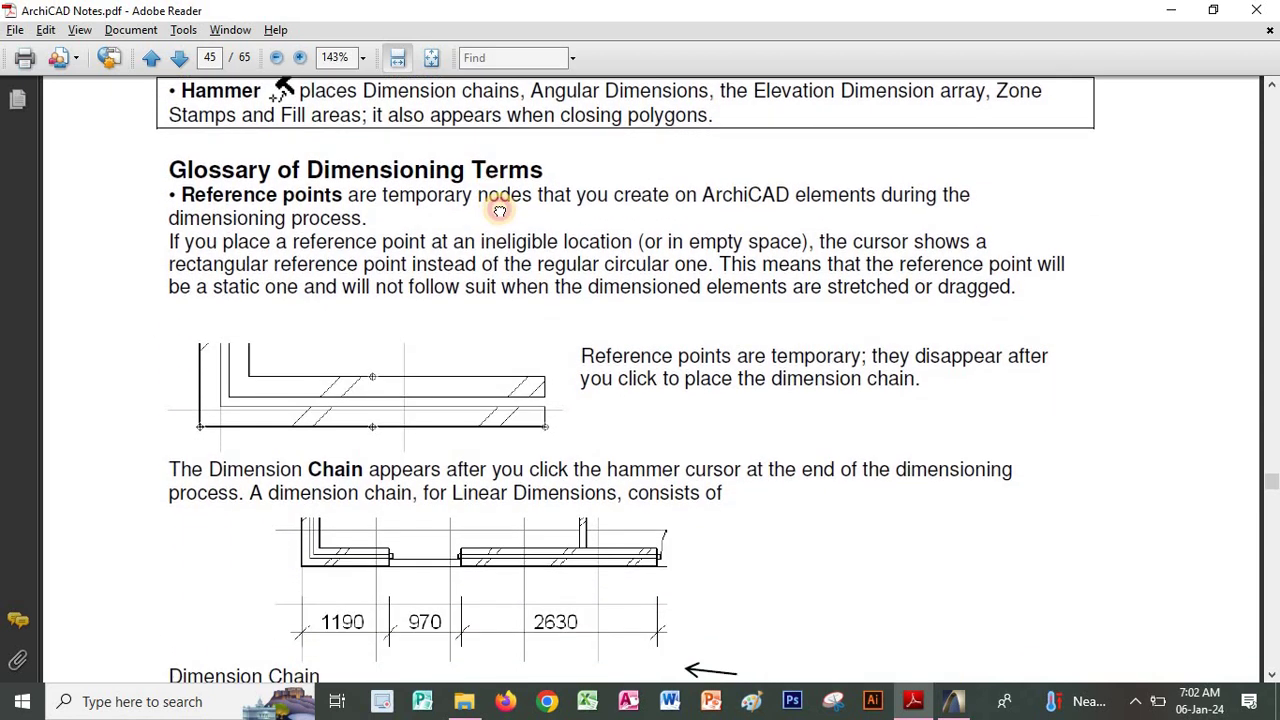
scroll(510, 296, down, 8)
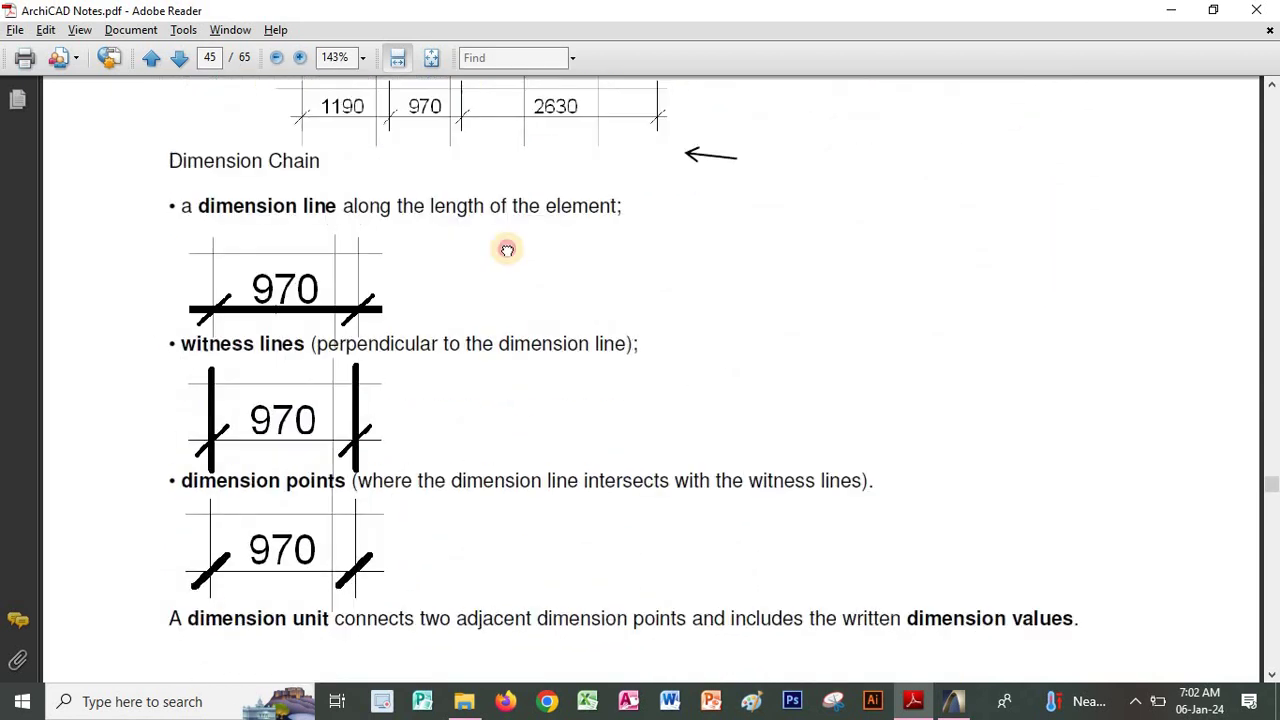
scroll(531, 303, down, 6)
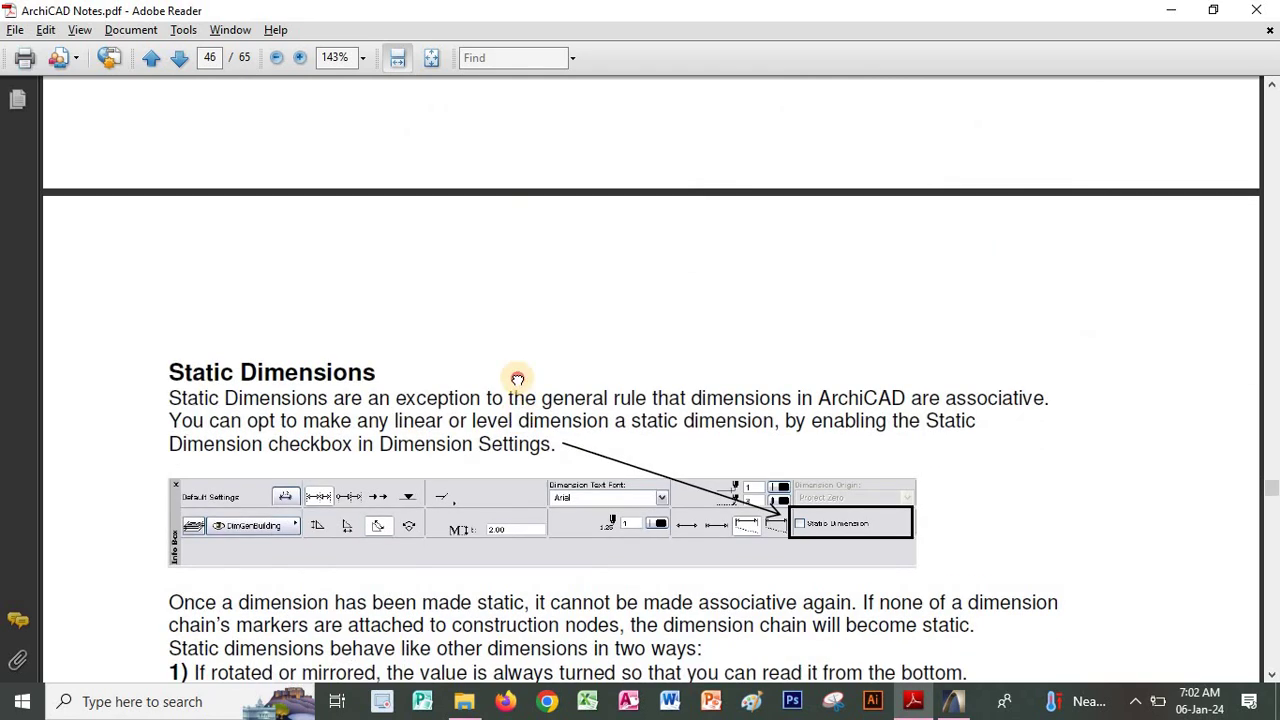
scroll(476, 326, down, 2)
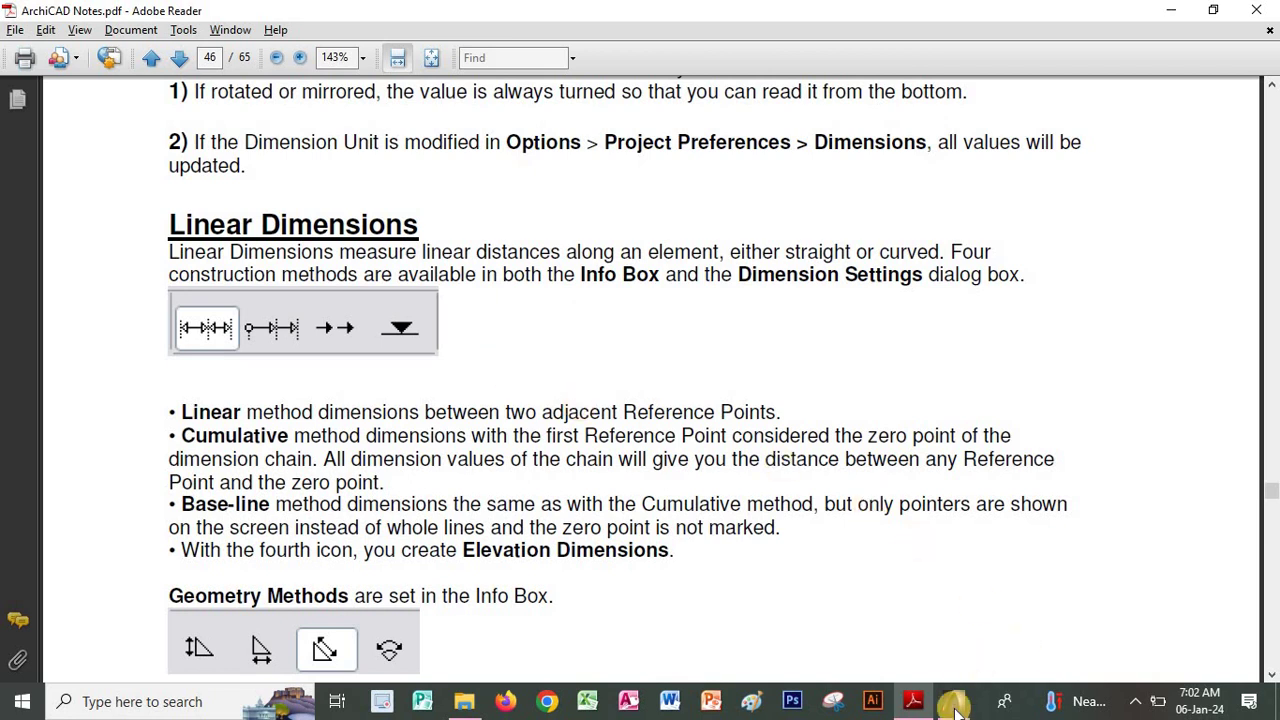
Switch to ArchiCAD and select the dimension chain above the upper wall
click(953, 704)
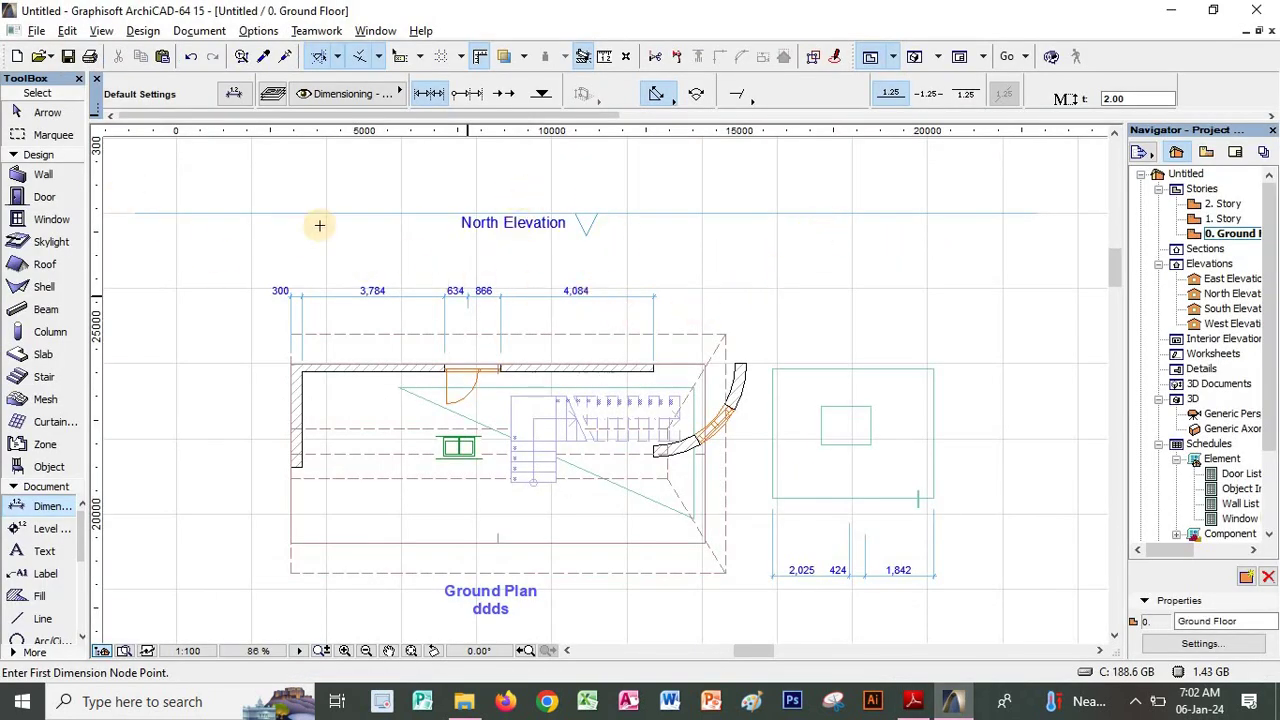
click(22, 116)
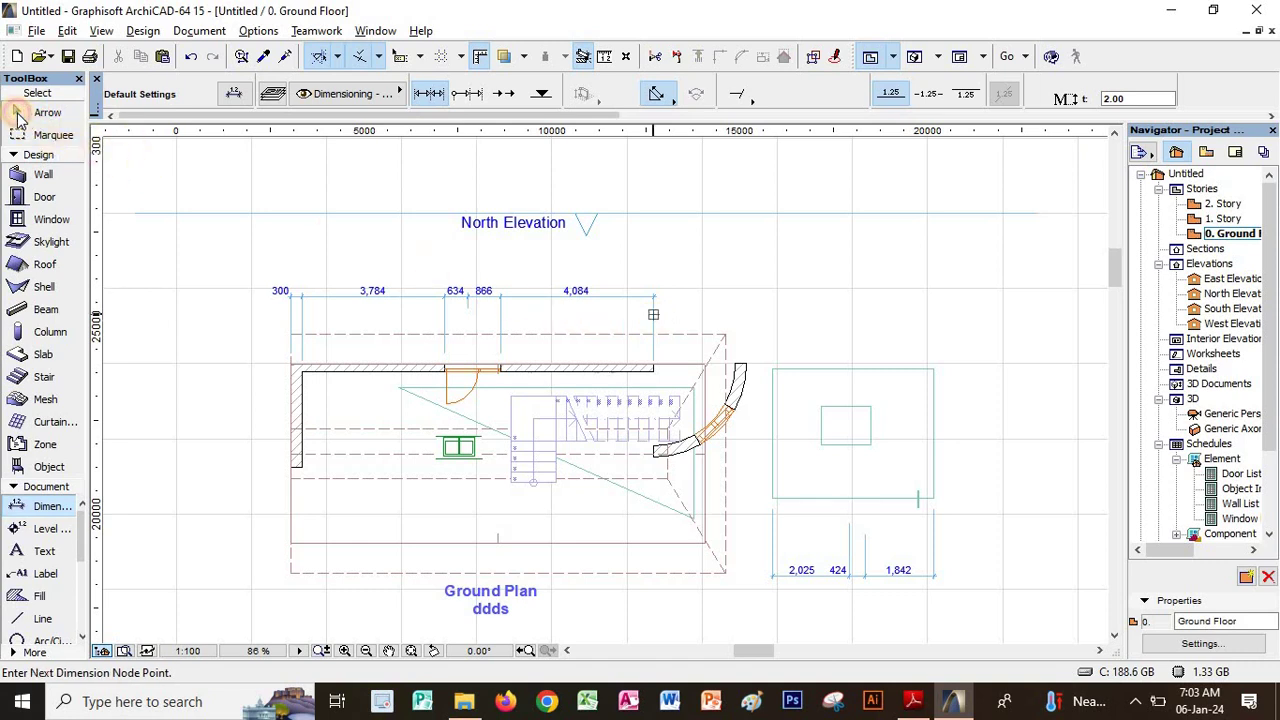
click(525, 303)
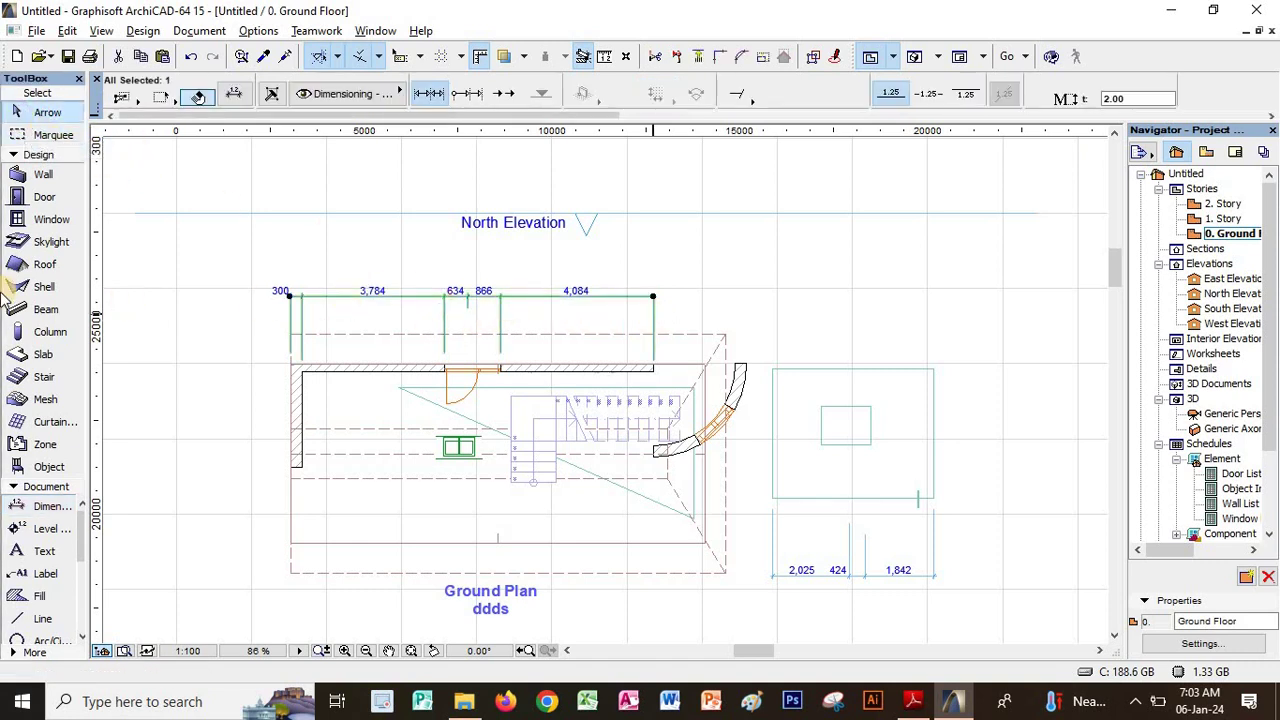
click(40, 507)
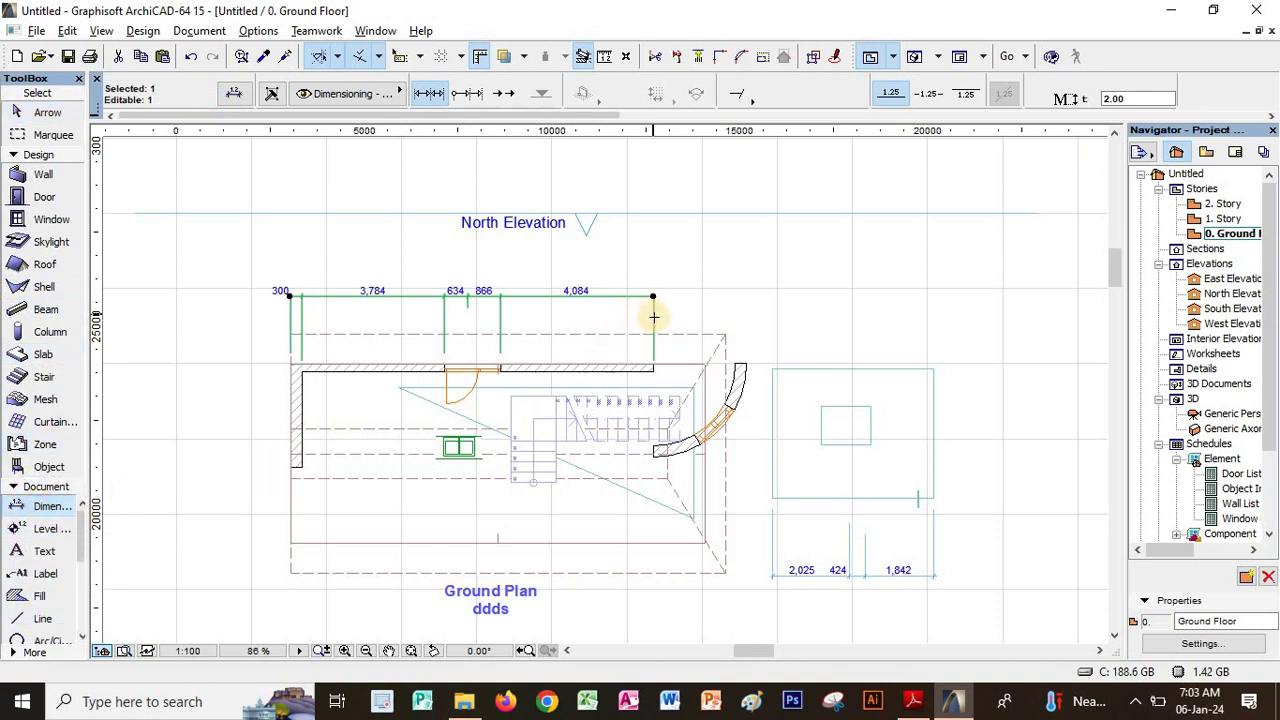
key(Escape)
click(652, 320)
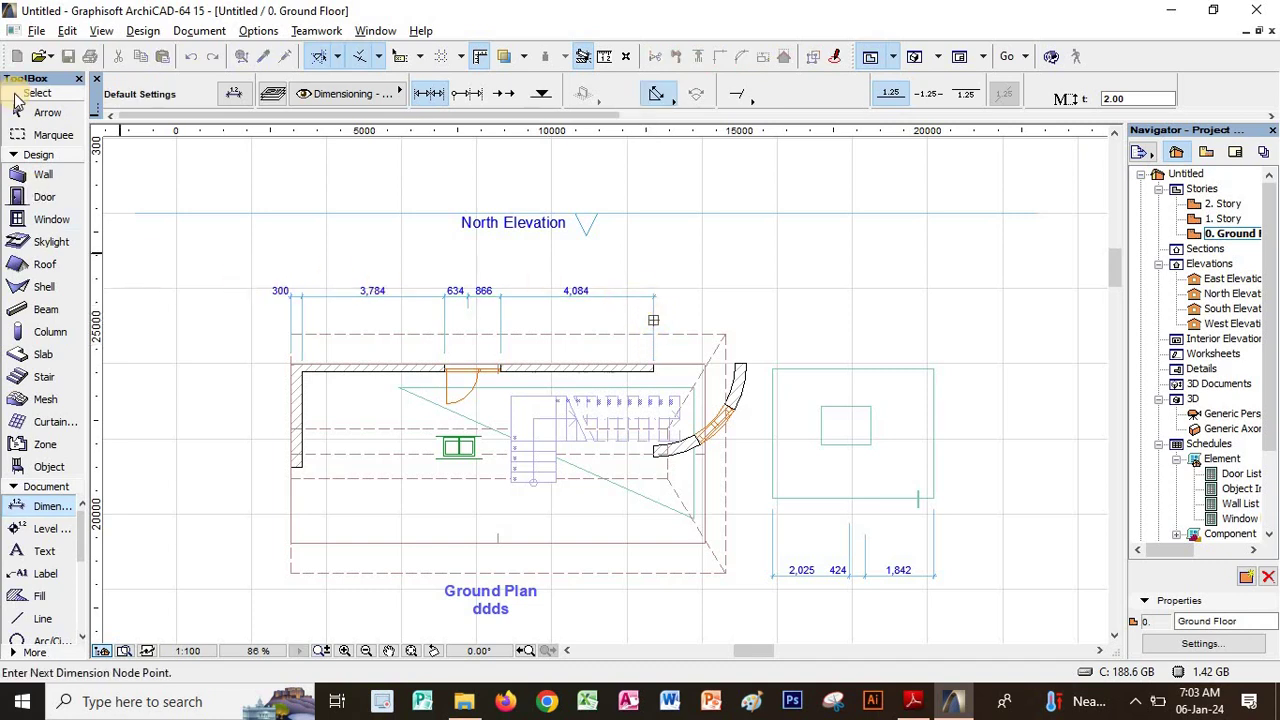
click(35, 111)
click(548, 297)
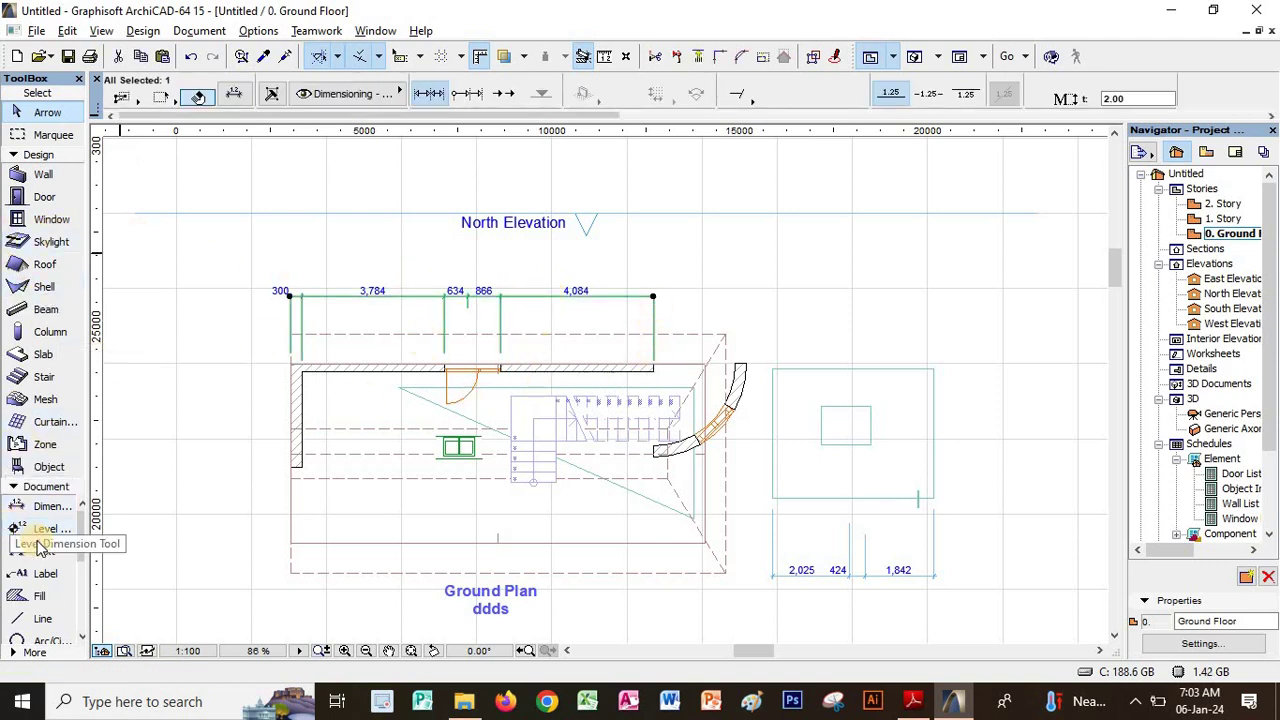
Shorten the selected chain's witness lines from the door's near-edge dimension point, ending them about midway between the dimension line and the dashed roof outline
click(22, 510)
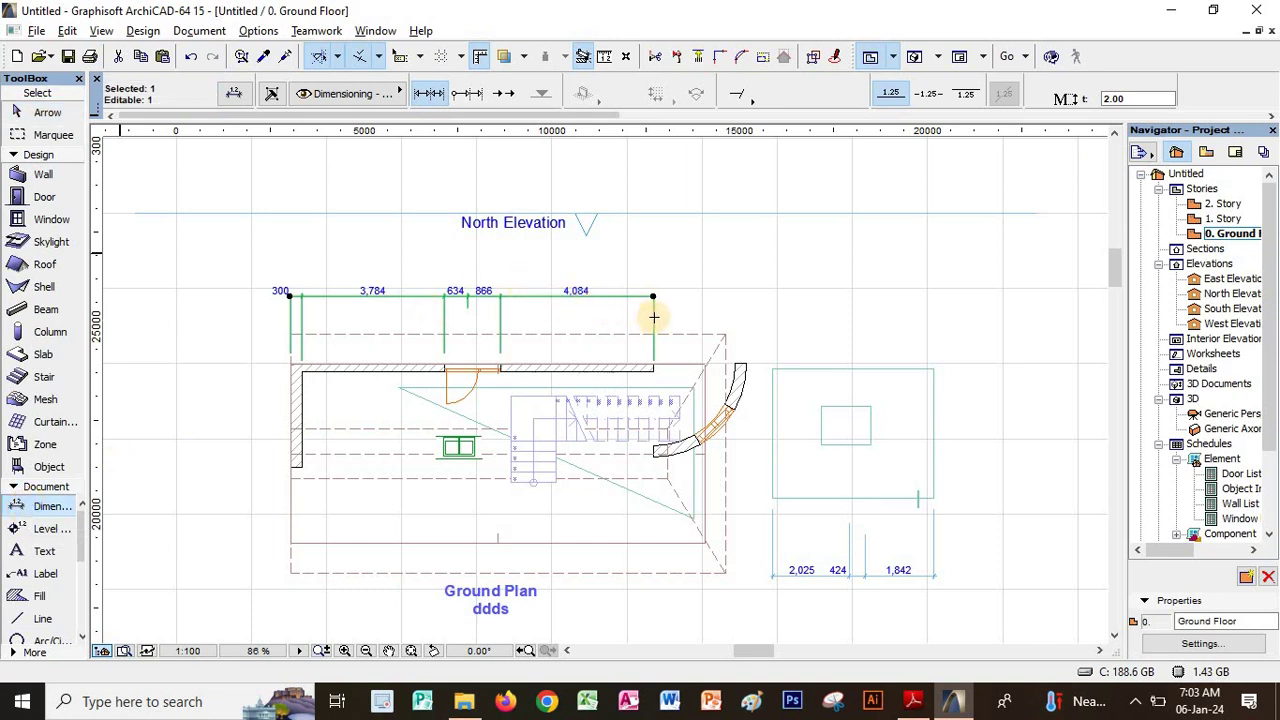
scroll(387, 306, up, 4)
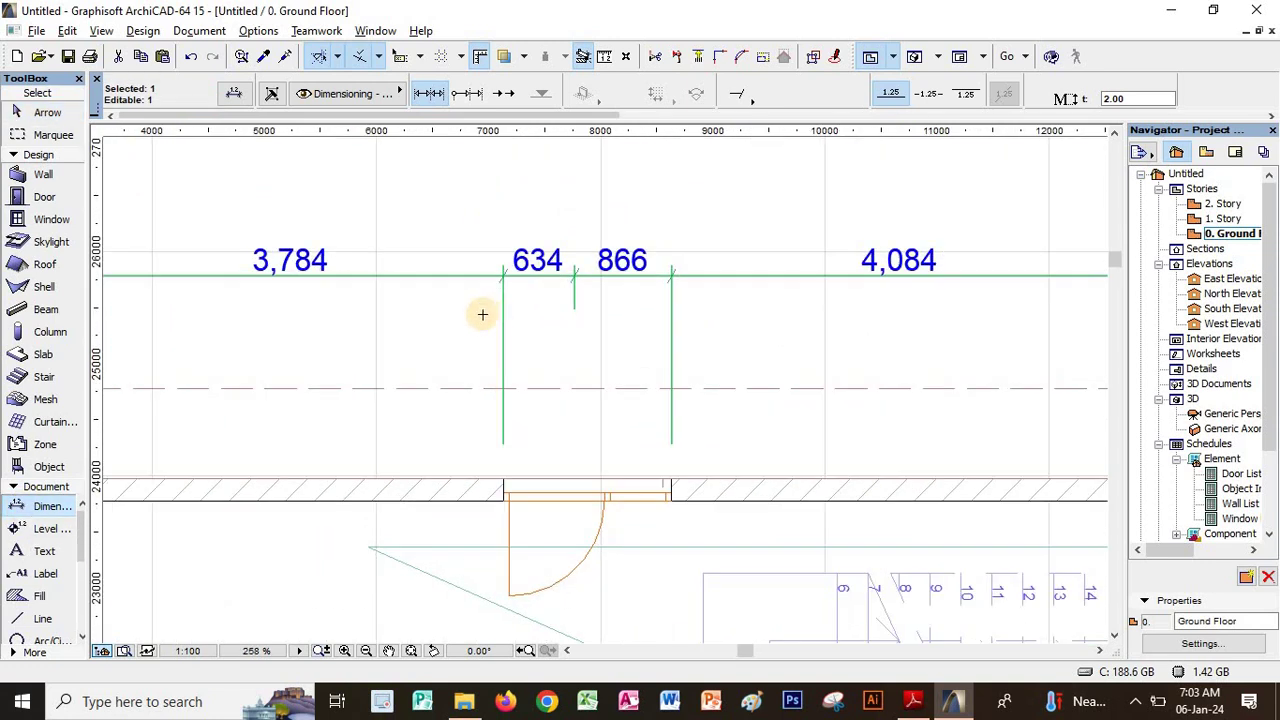
click(503, 272)
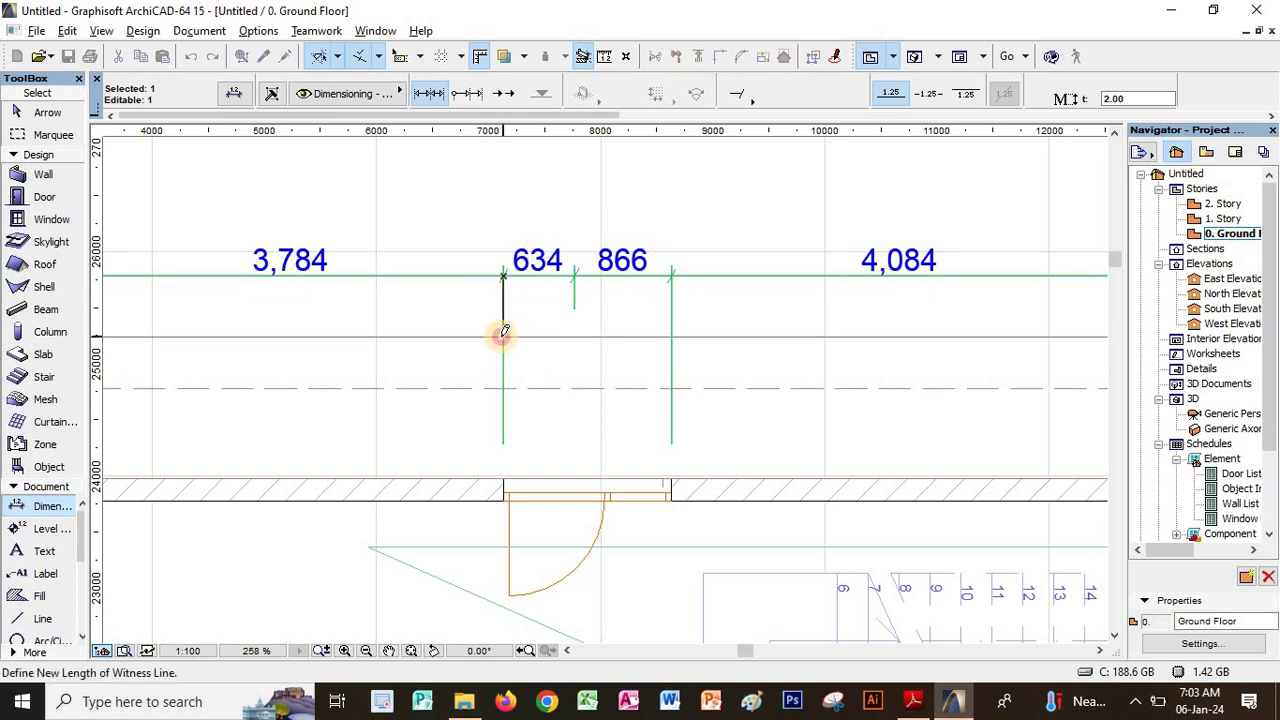
click(503, 336)
scroll(537, 377, down, 3)
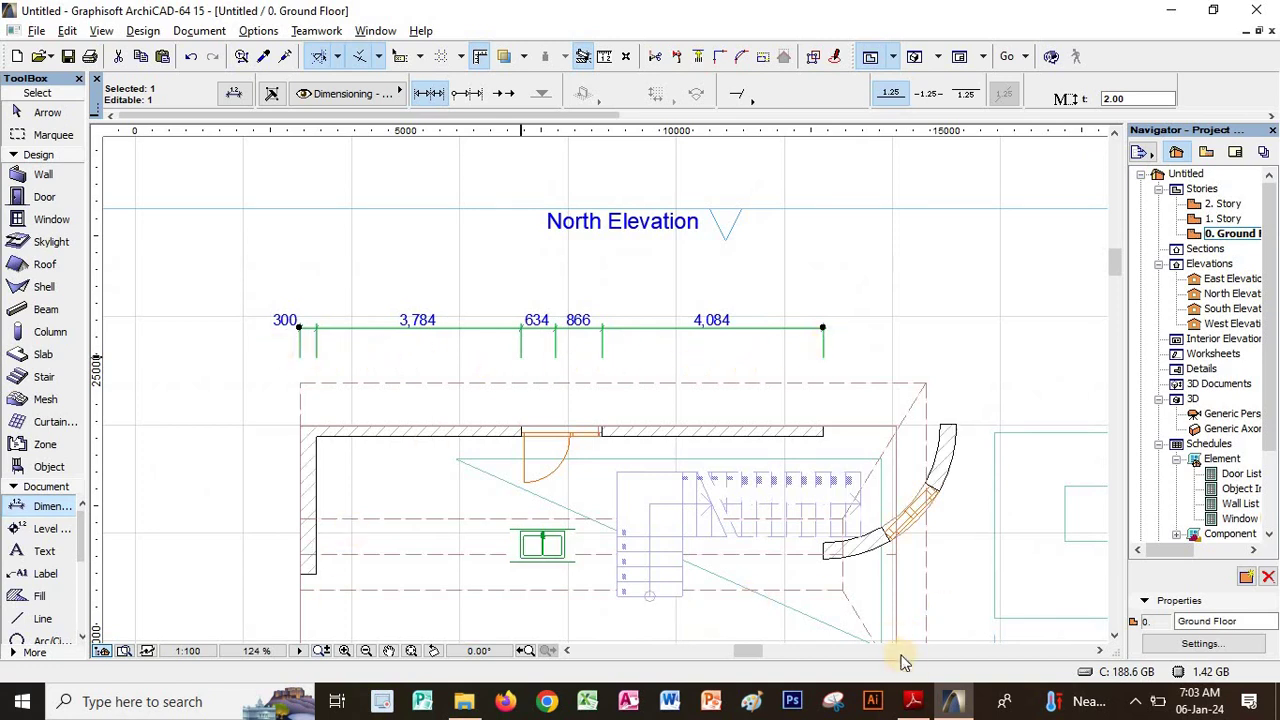
Switch to the ArchiCAD Notes PDF in Adobe Reader and read from Linear Dimensions through the placement example to Linear Dimensioning of Curved Elements
click(912, 697)
scroll(581, 451, down, 5)
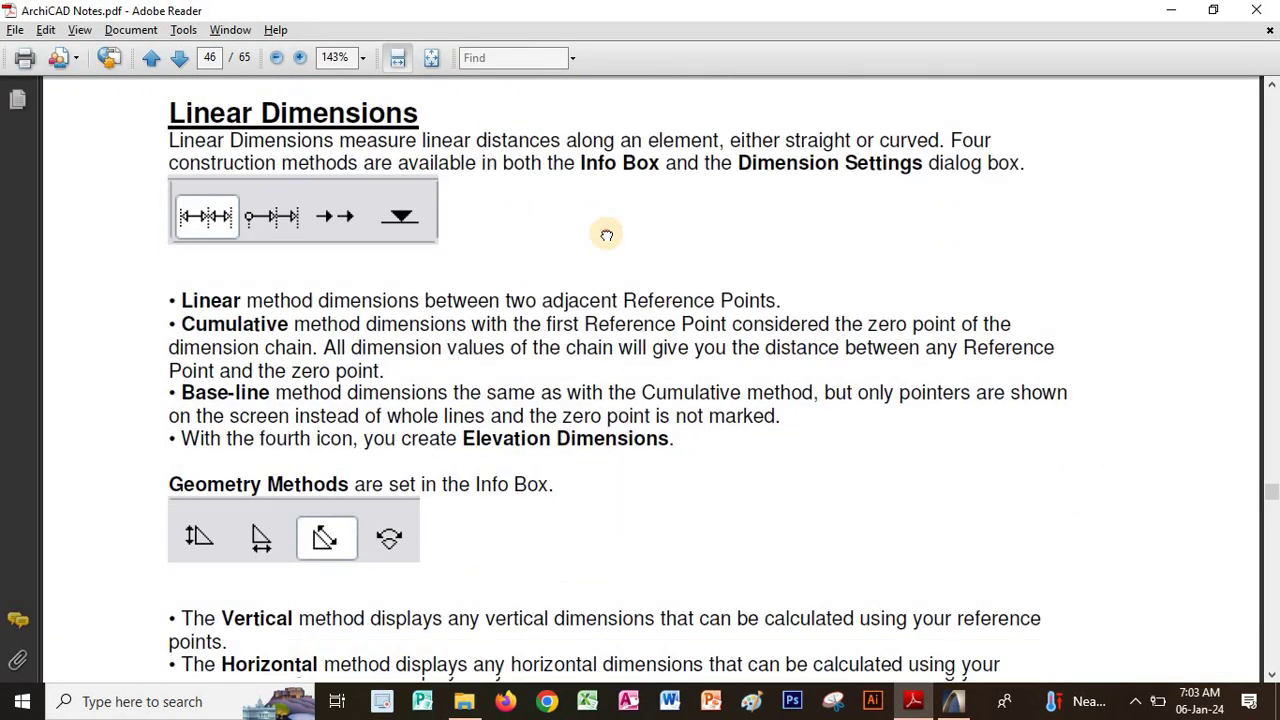
scroll(581, 451, down, 10)
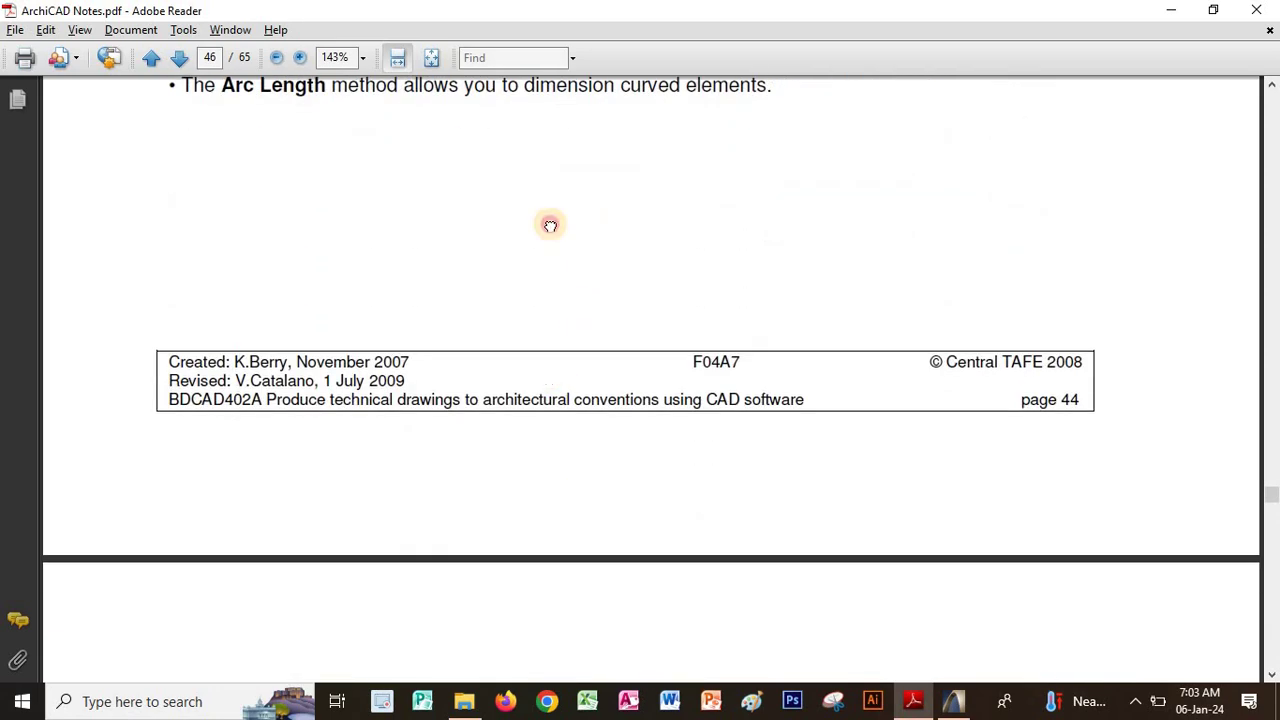
scroll(540, 426, down, 5)
scroll(563, 363, down, 4)
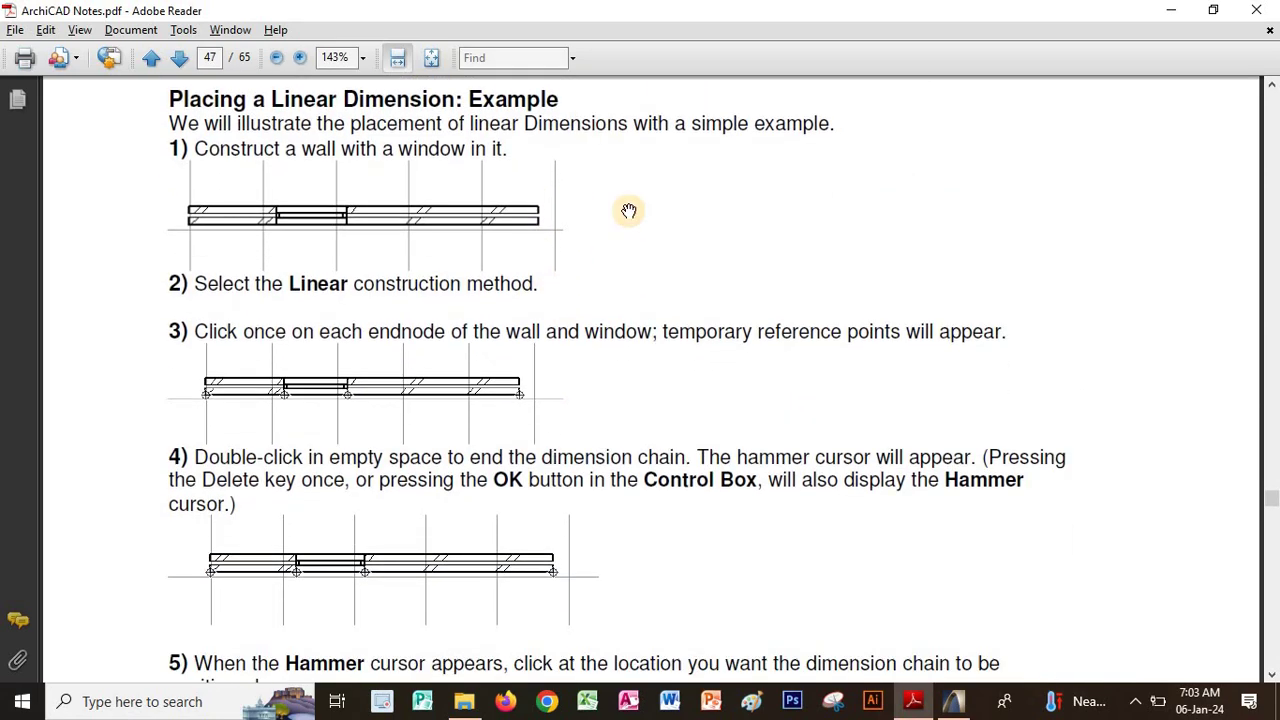
scroll(604, 292, down, 10)
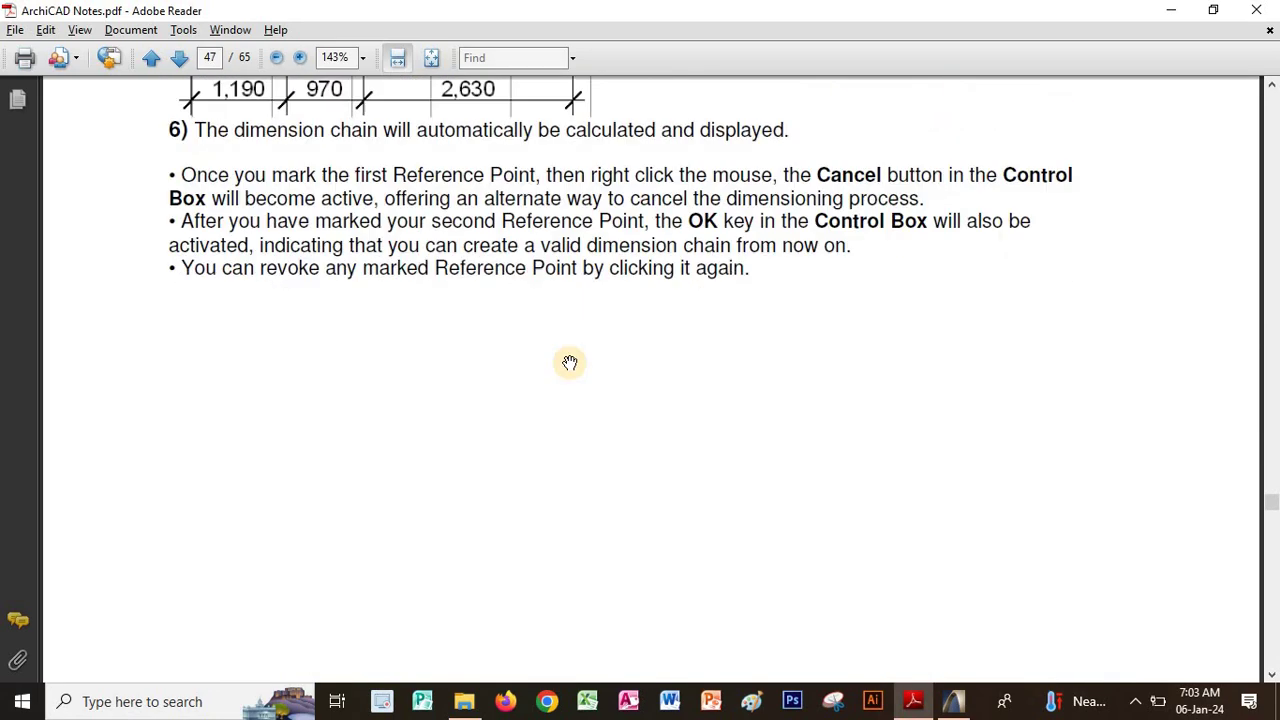
scroll(530, 220, down, 1)
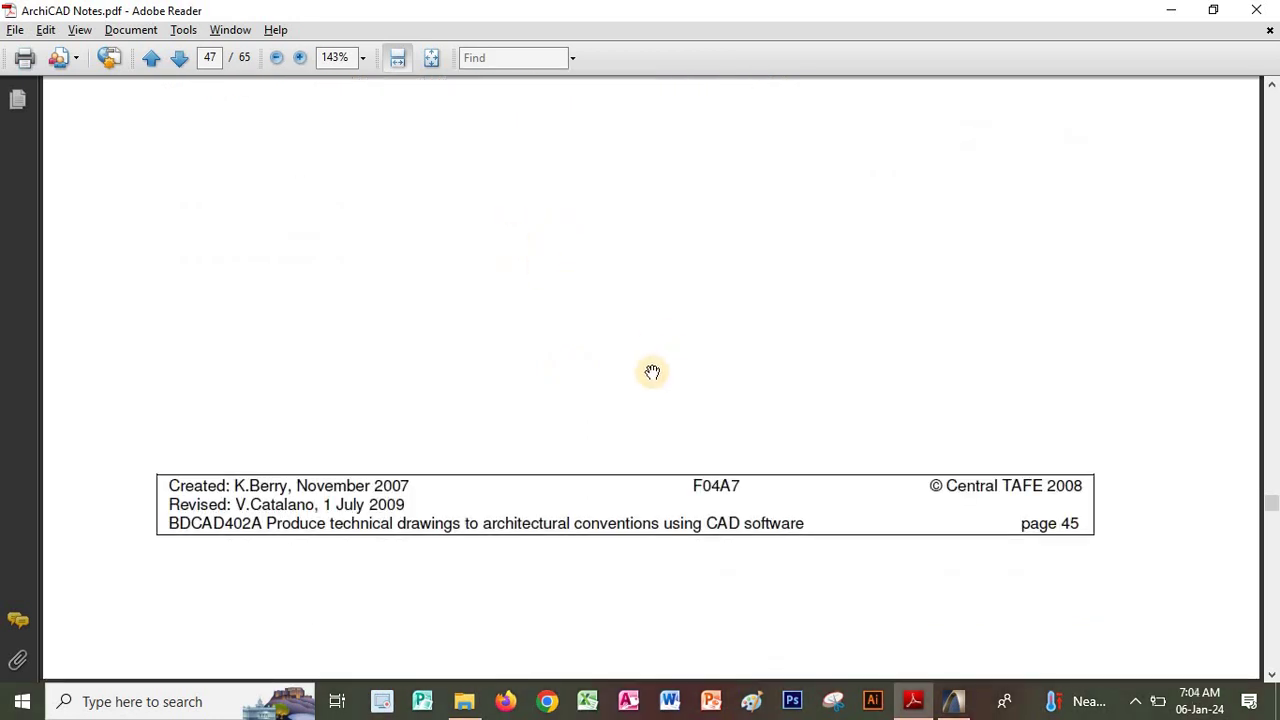
scroll(649, 277, down, 12)
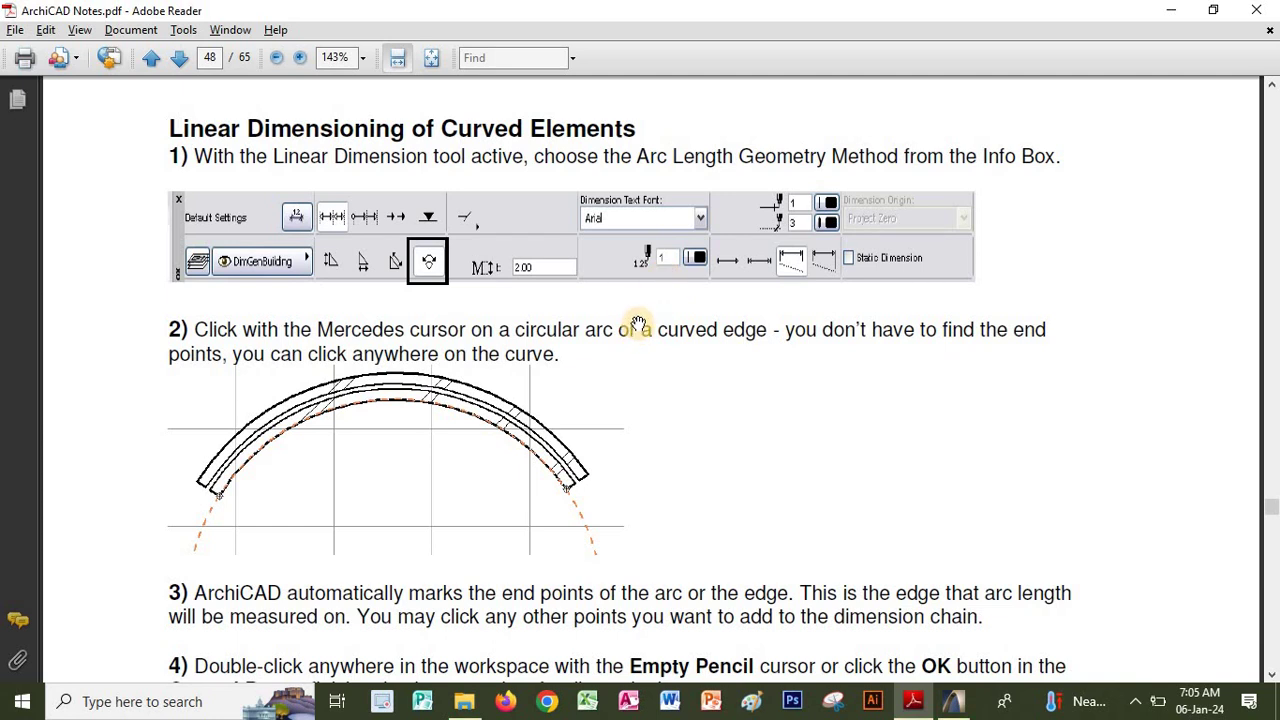
Read the notes from Linear Dimensioning of Curved Elements through Dimensioning Wall Thickness to the end of Radial Dimensions
scroll(770, 300, down, 10)
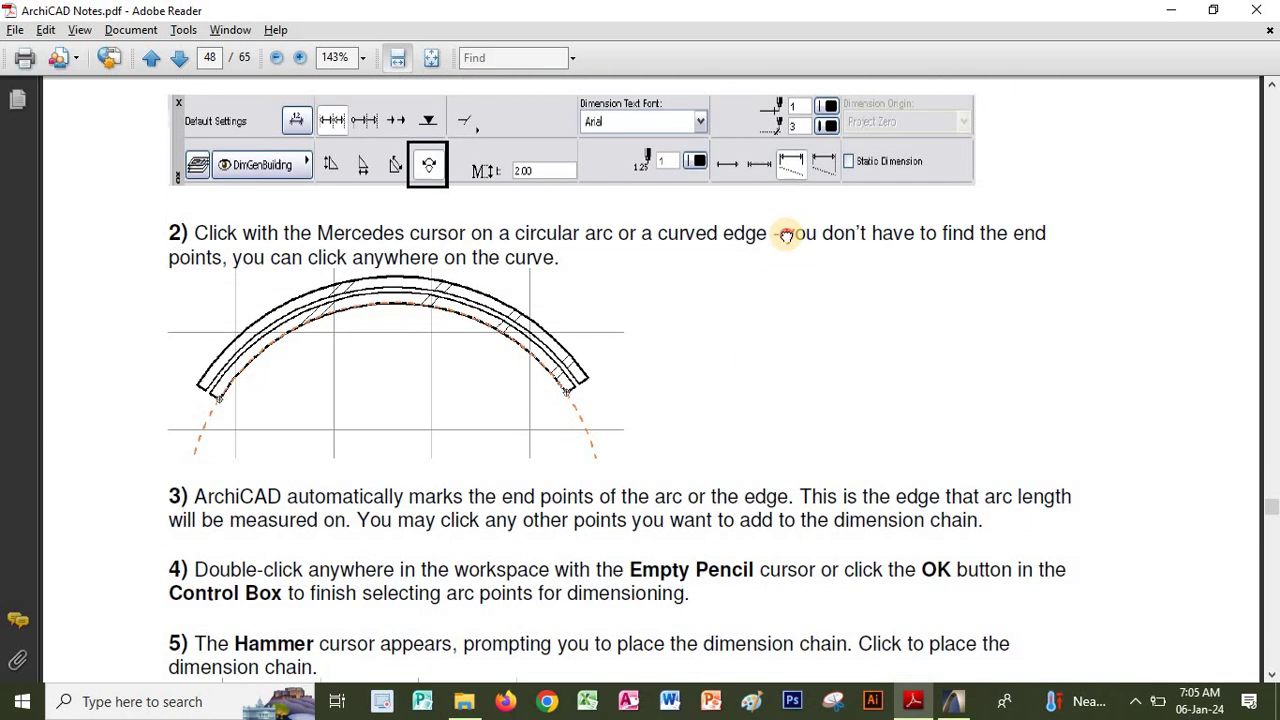
scroll(748, 477, down, 20)
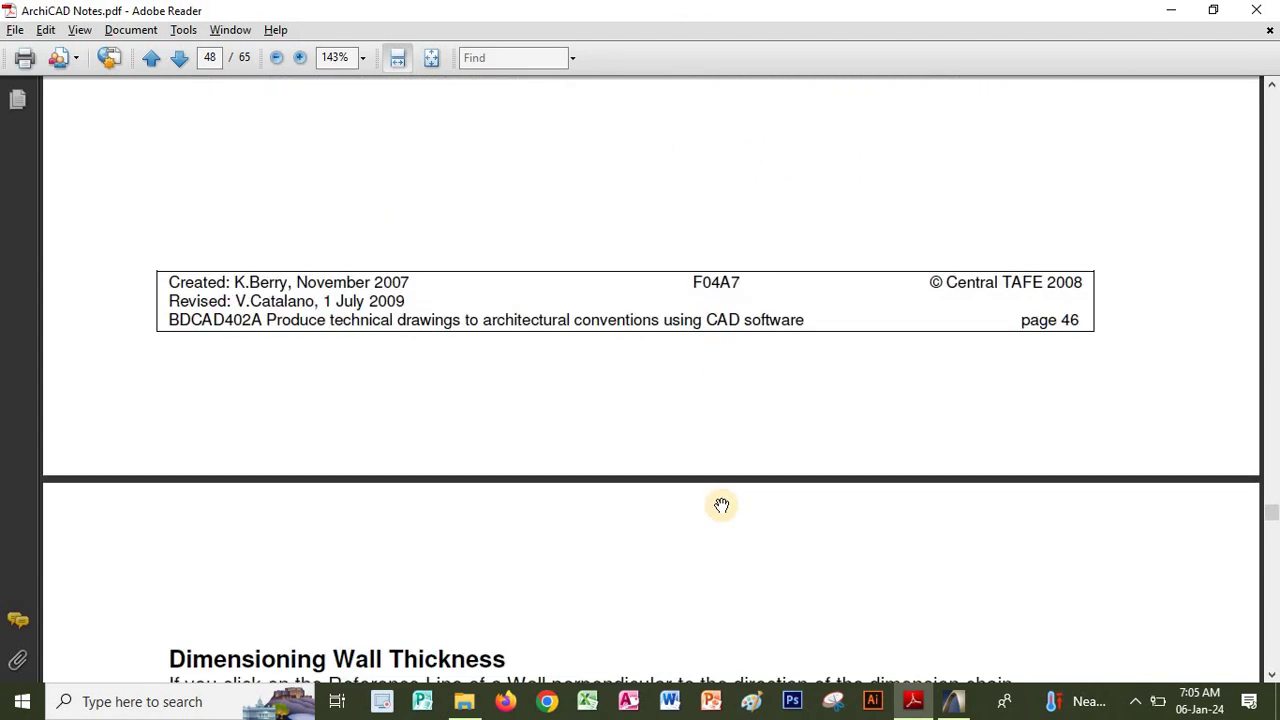
scroll(672, 362, down, 4)
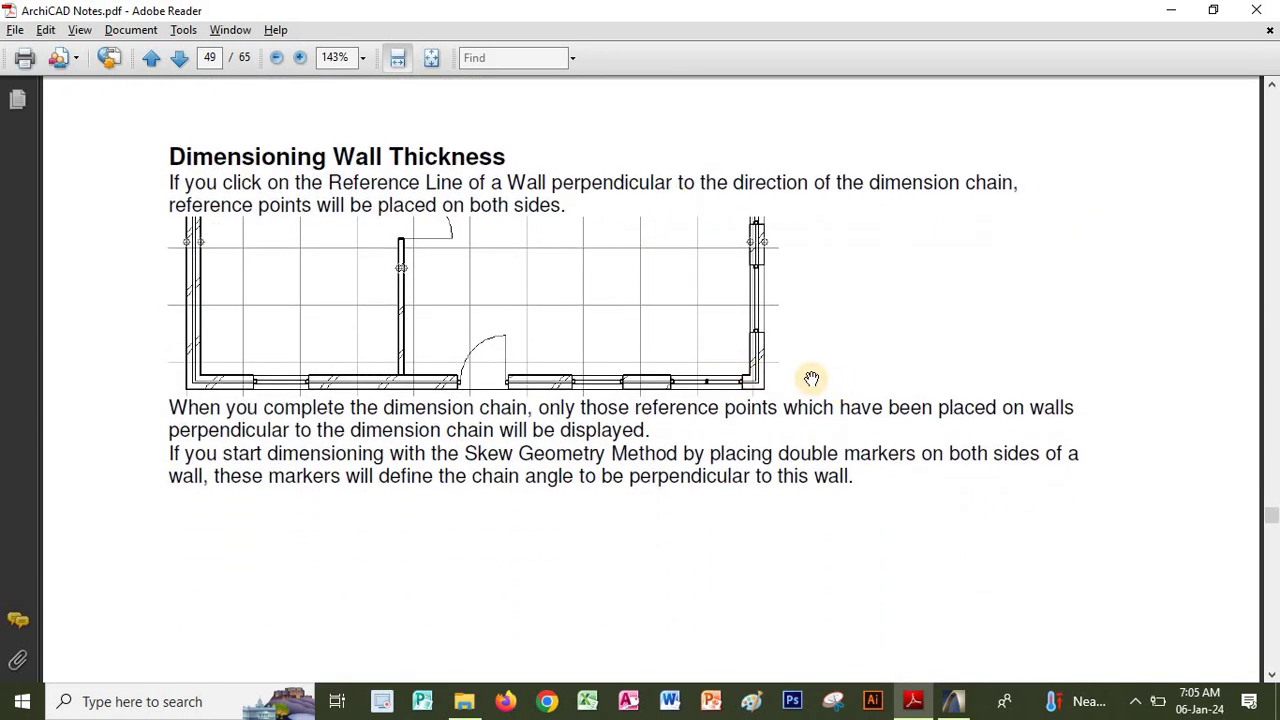
scroll(813, 352, up, 1)
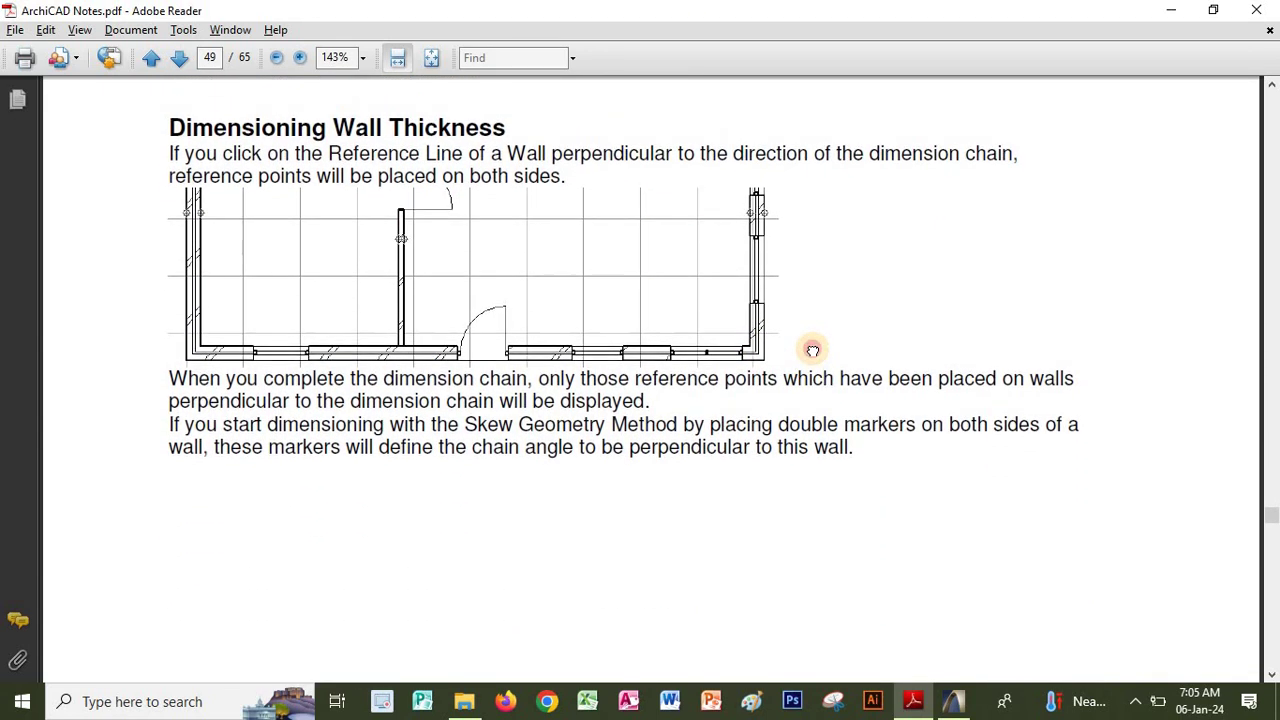
scroll(813, 338, down, 12)
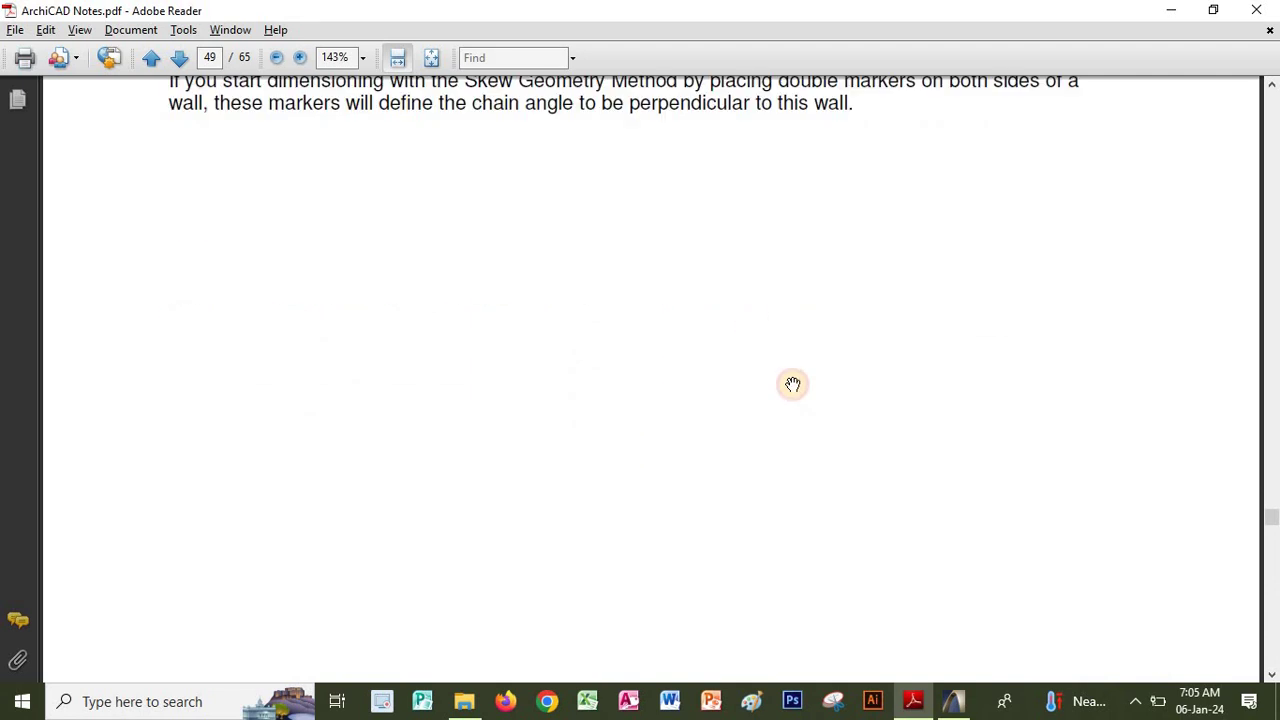
scroll(715, 187, down, 18)
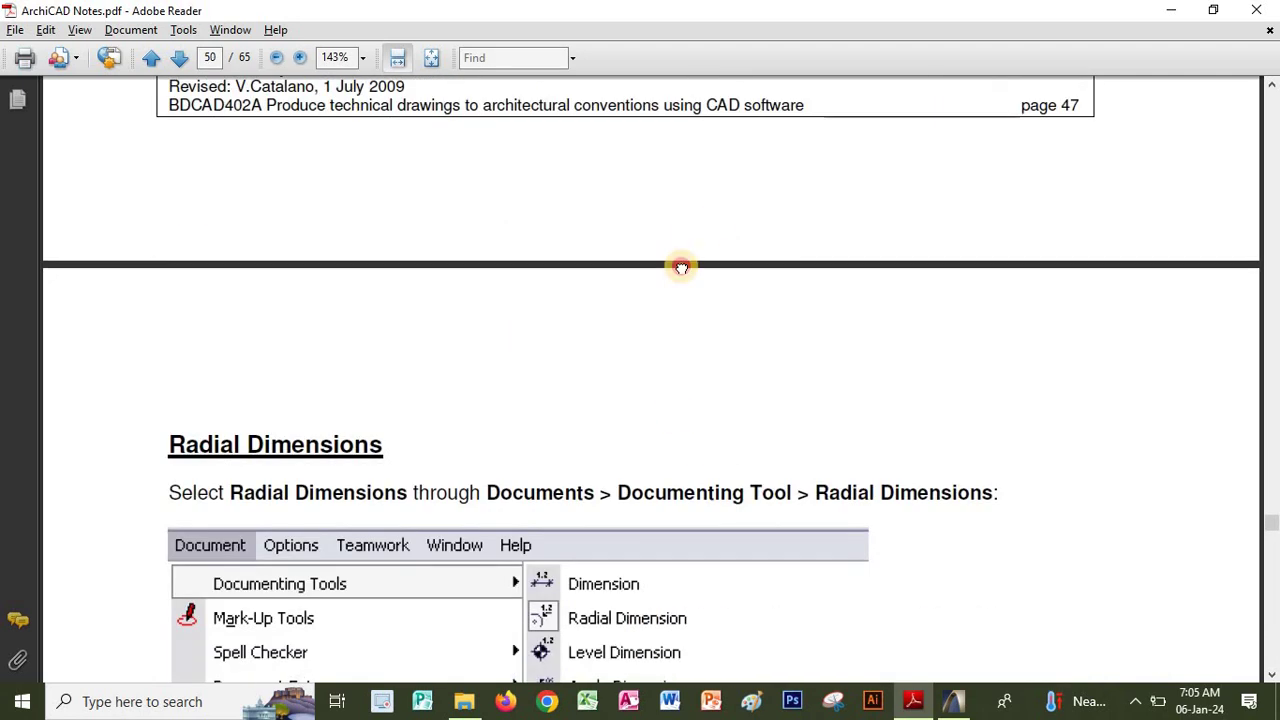
scroll(680, 330, down, 1)
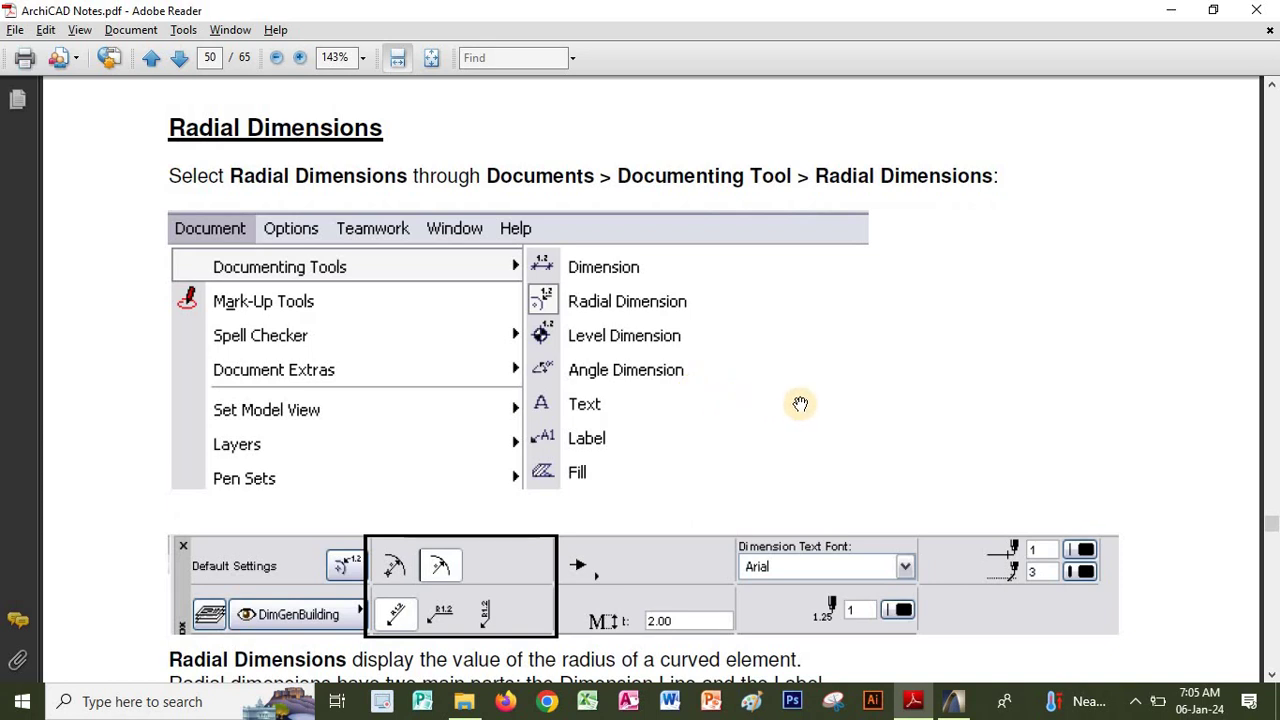
scroll(838, 395, down, 1)
scroll(837, 380, down, 10)
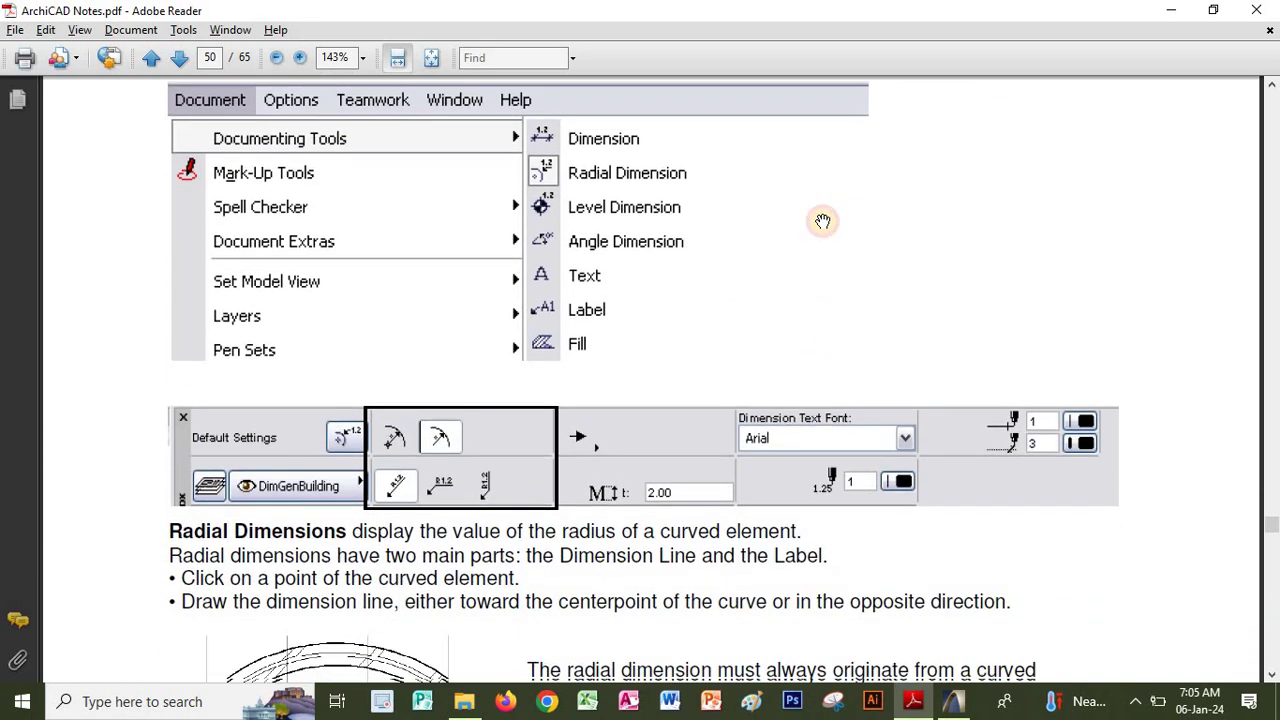
scroll(662, 218, down, 12)
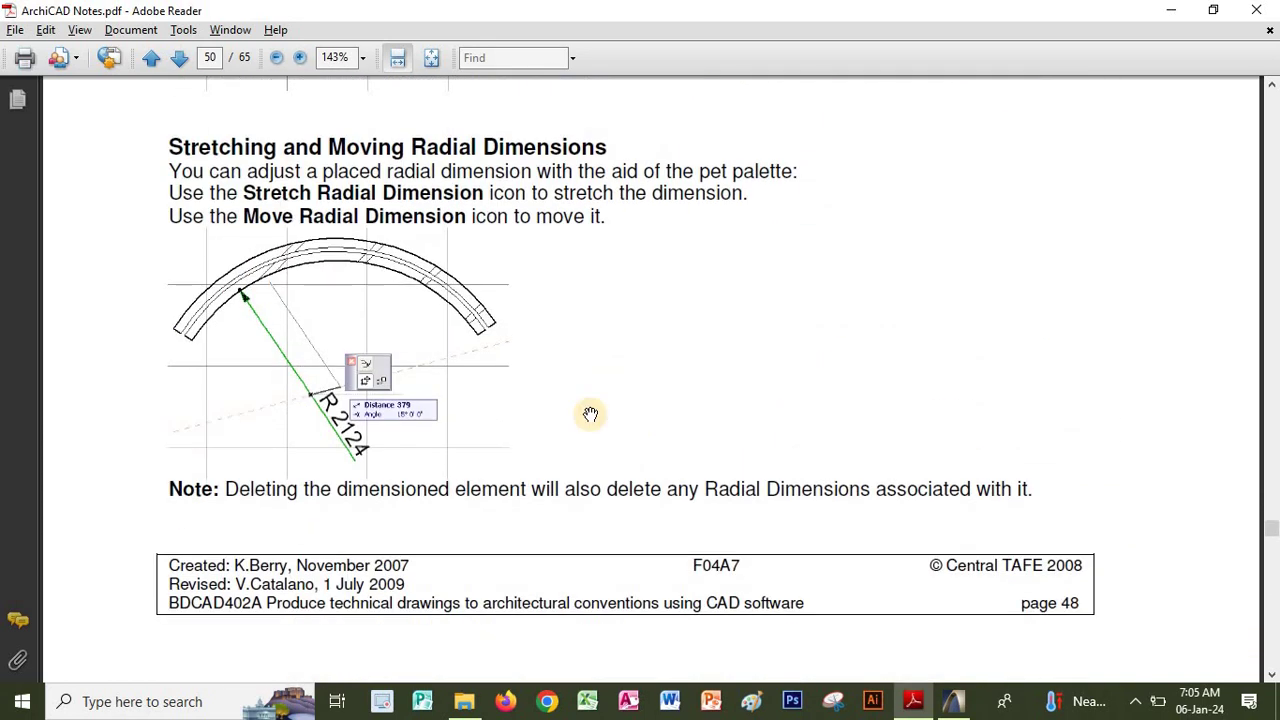
scroll(726, 353, down, 4)
scroll(686, 463, down, 8)
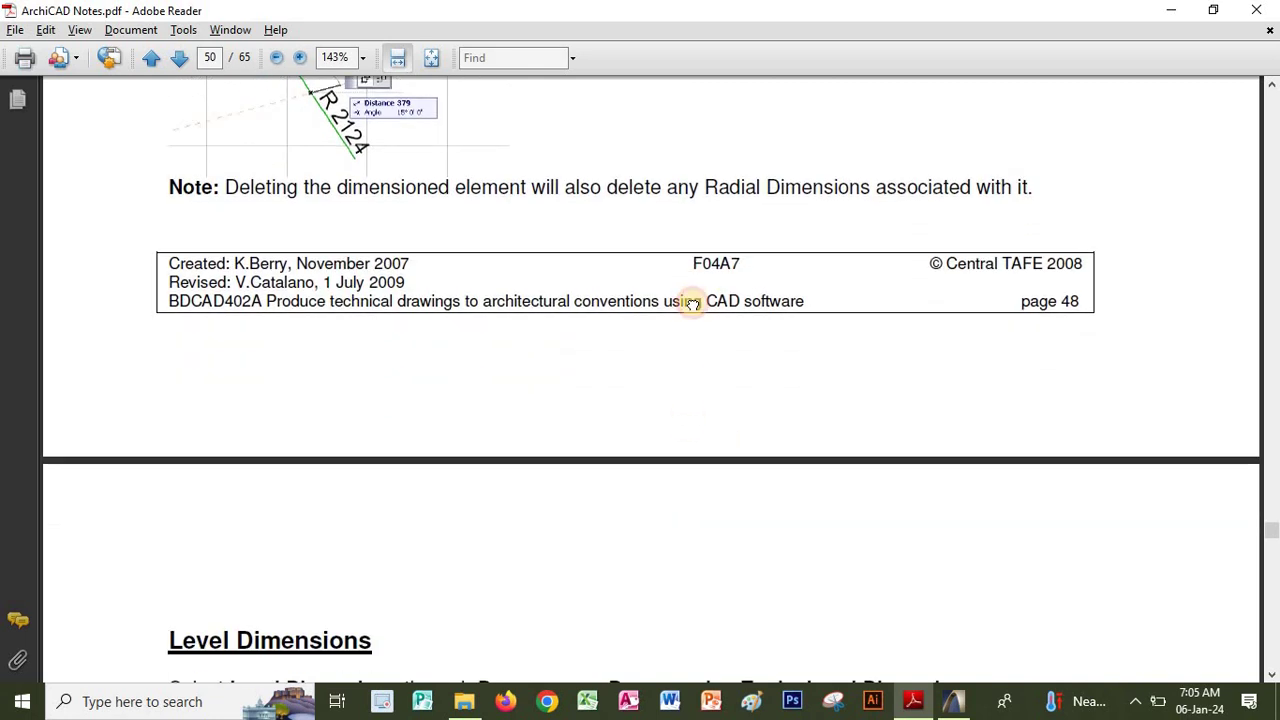
Read the notes on Level Dimensions and Angle Dimensions, continuing to Placing Angle Dimensions on Curves
scroll(553, 345, down, 6)
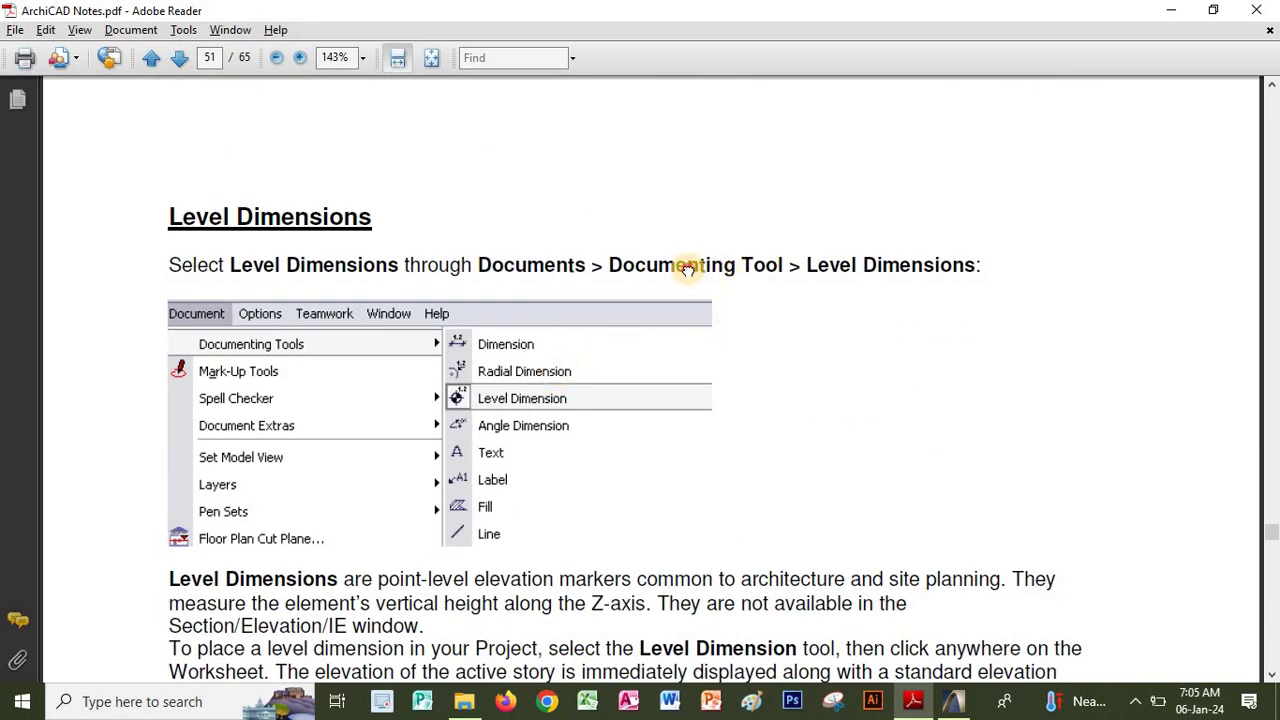
scroll(688, 270, down, 3)
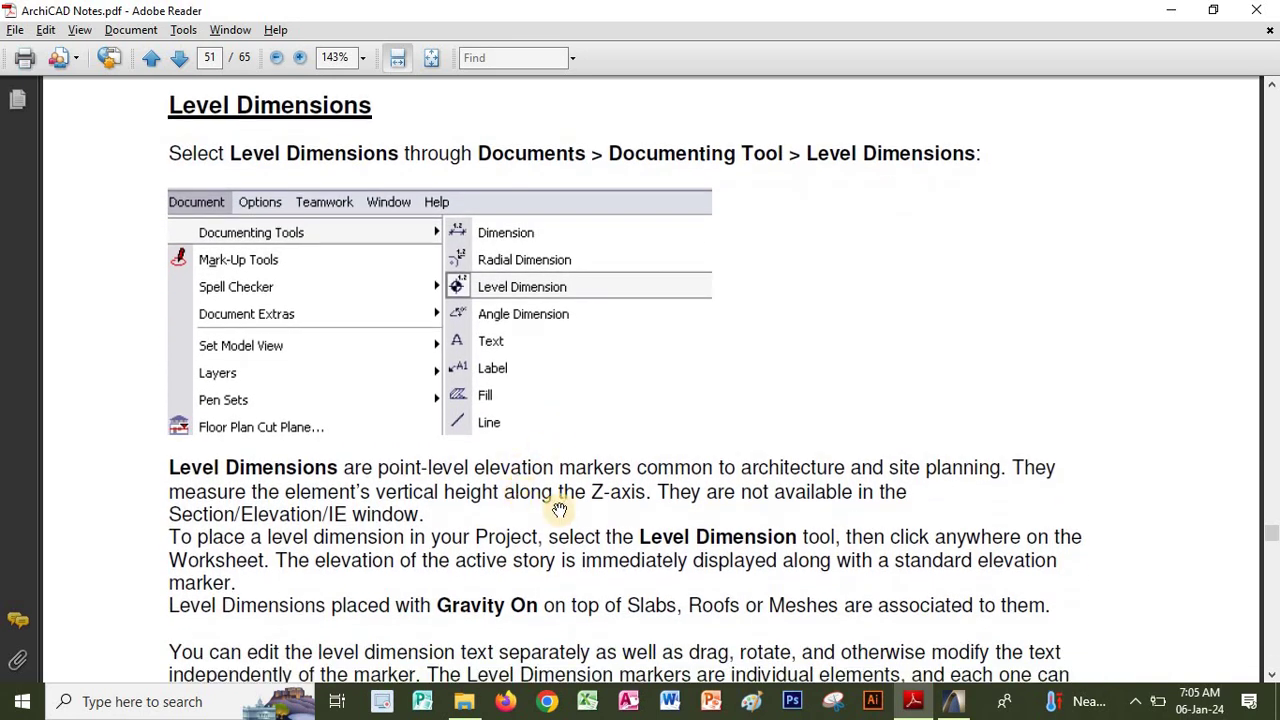
scroll(603, 432, down, 7)
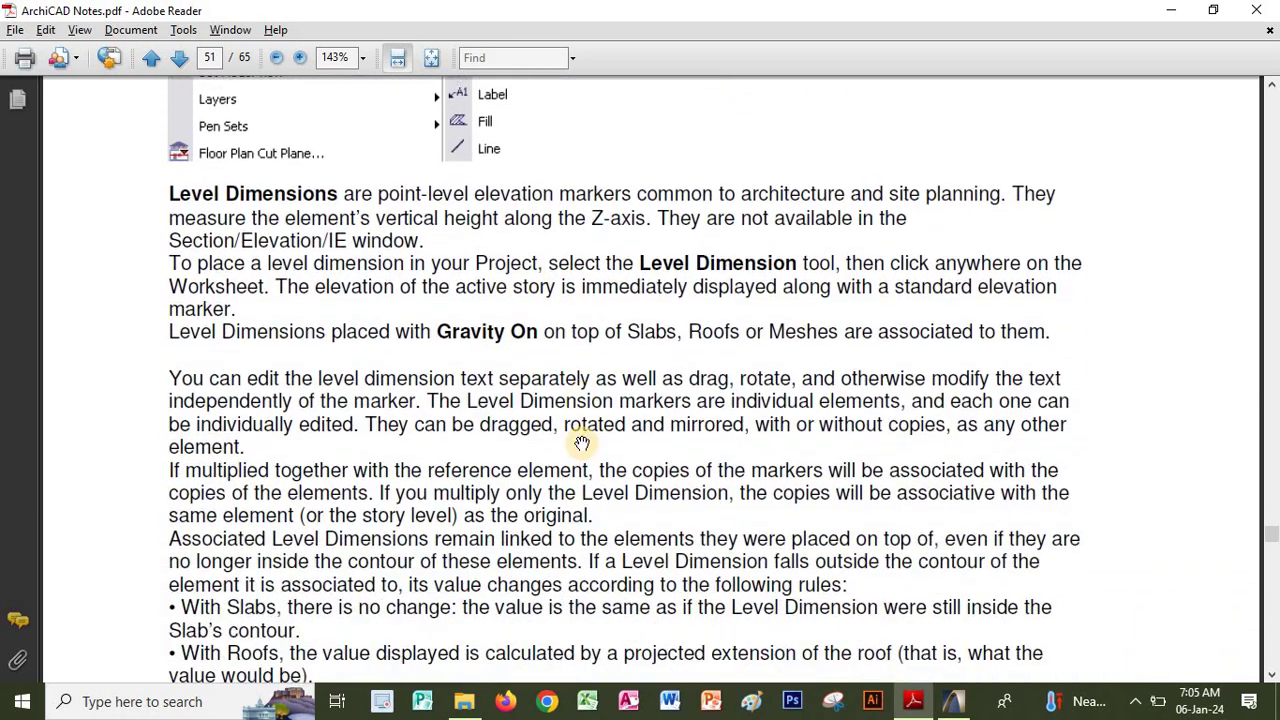
scroll(636, 445, down, 20)
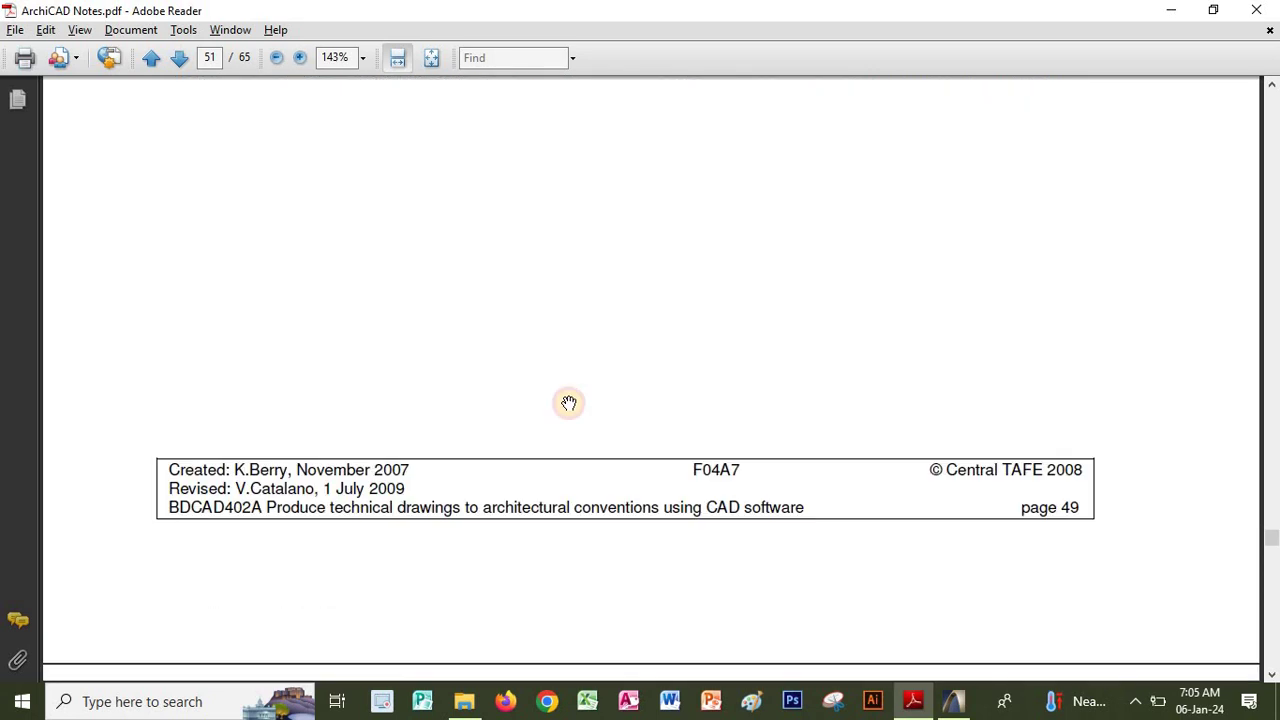
scroll(568, 252, down, 13)
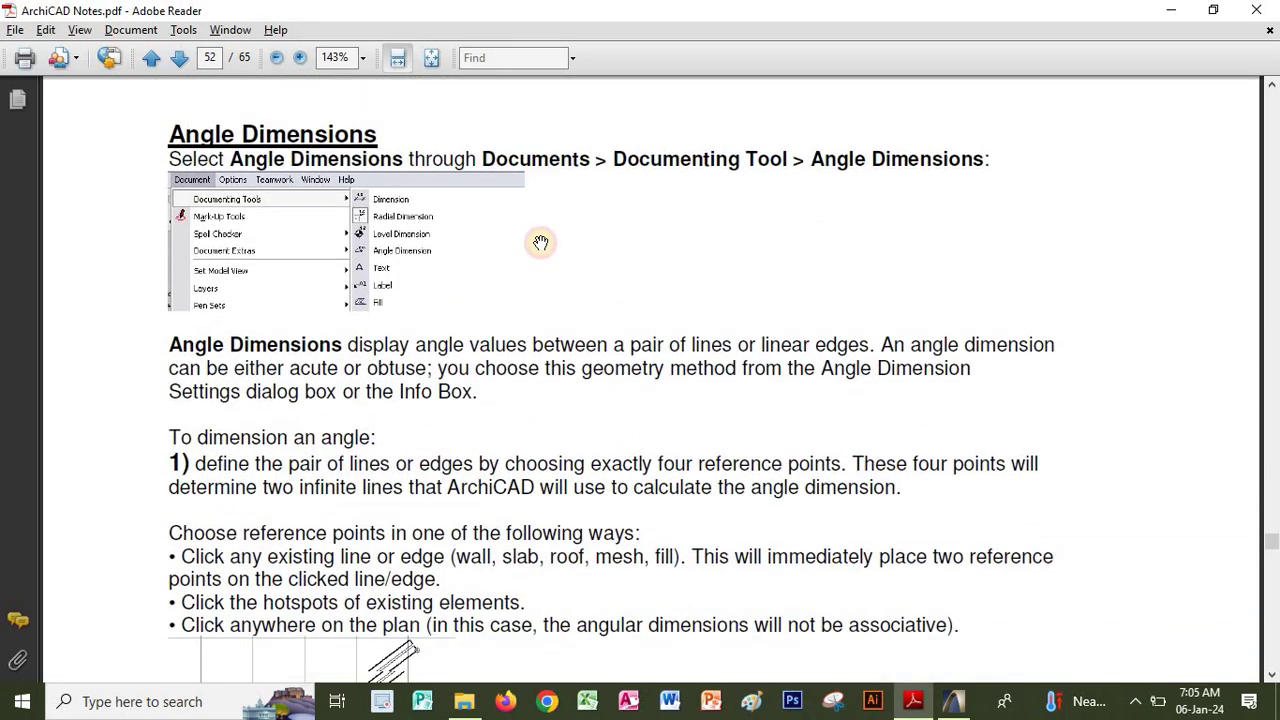
drag(540, 369, 562, 264)
drag(487, 469, 499, 427)
scroll(499, 425, down, 3)
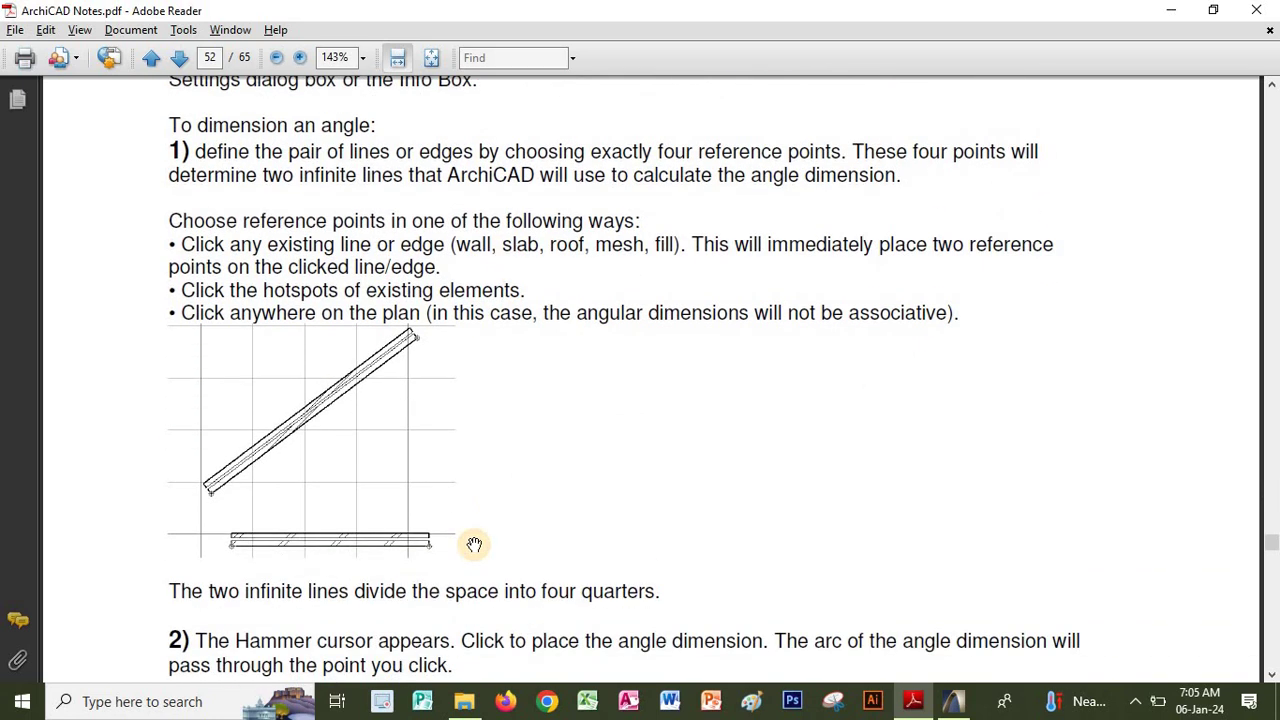
scroll(495, 517, down, 3)
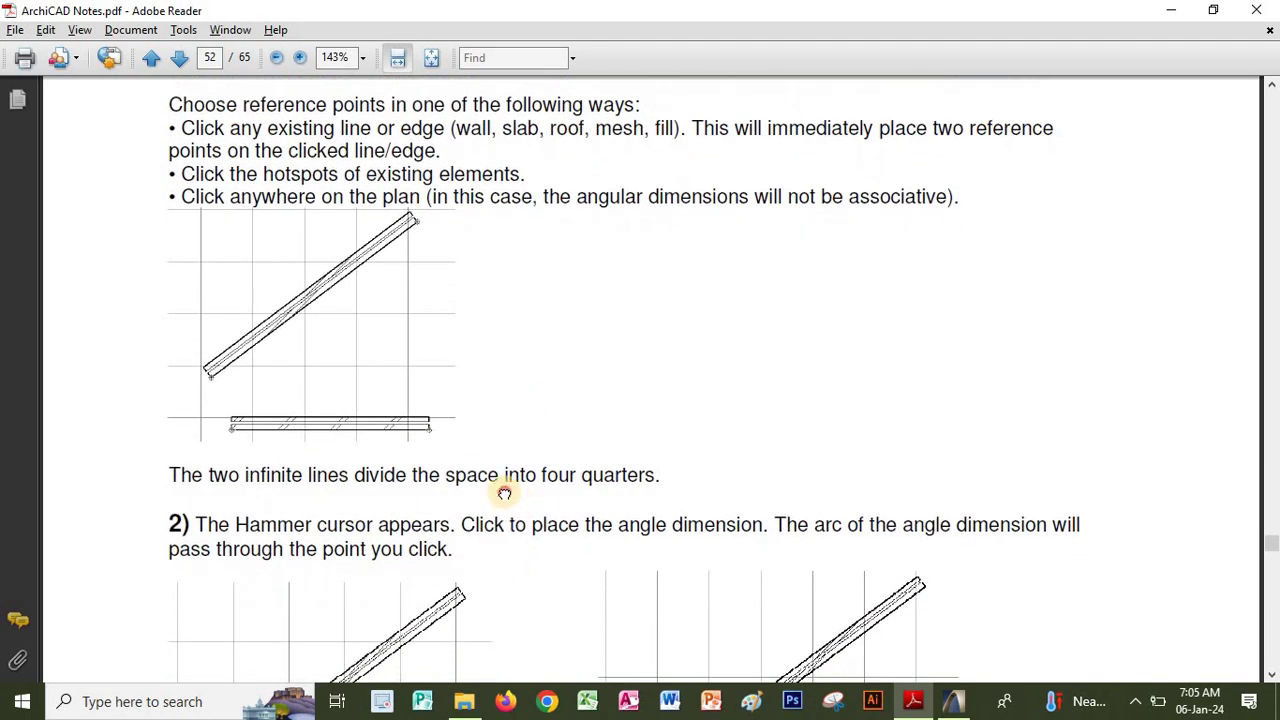
scroll(417, 509, down, 9)
scroll(387, 433, down, 7)
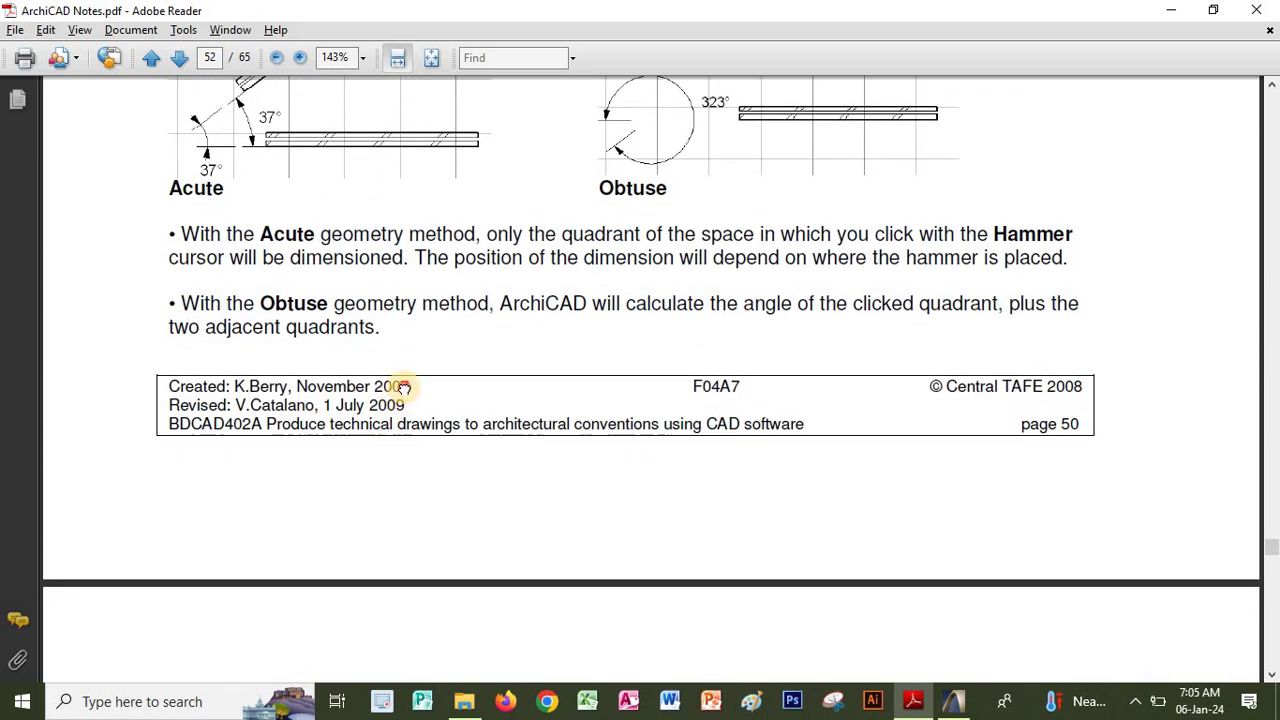
scroll(404, 387, down, 11)
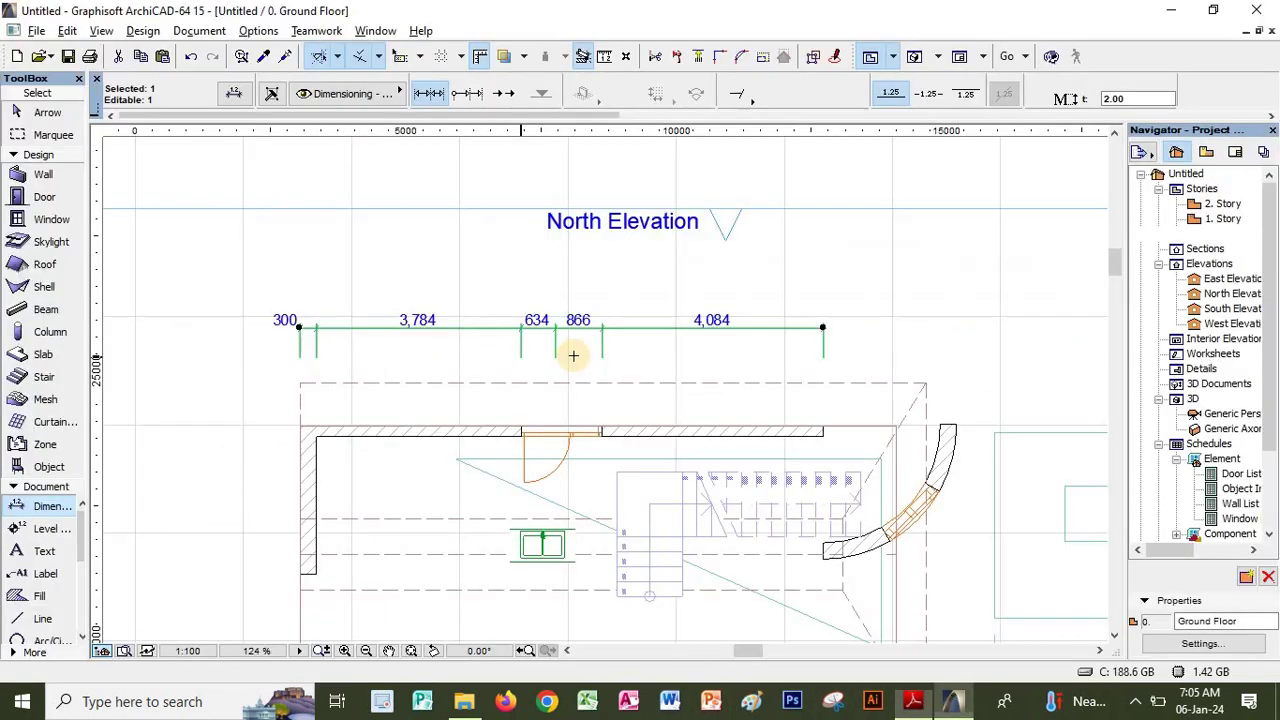
Switch to ArchiCAD and examine the Dimension Selection Settings of the selected chain above the upper wall, leaving them unmodified
click(953, 701)
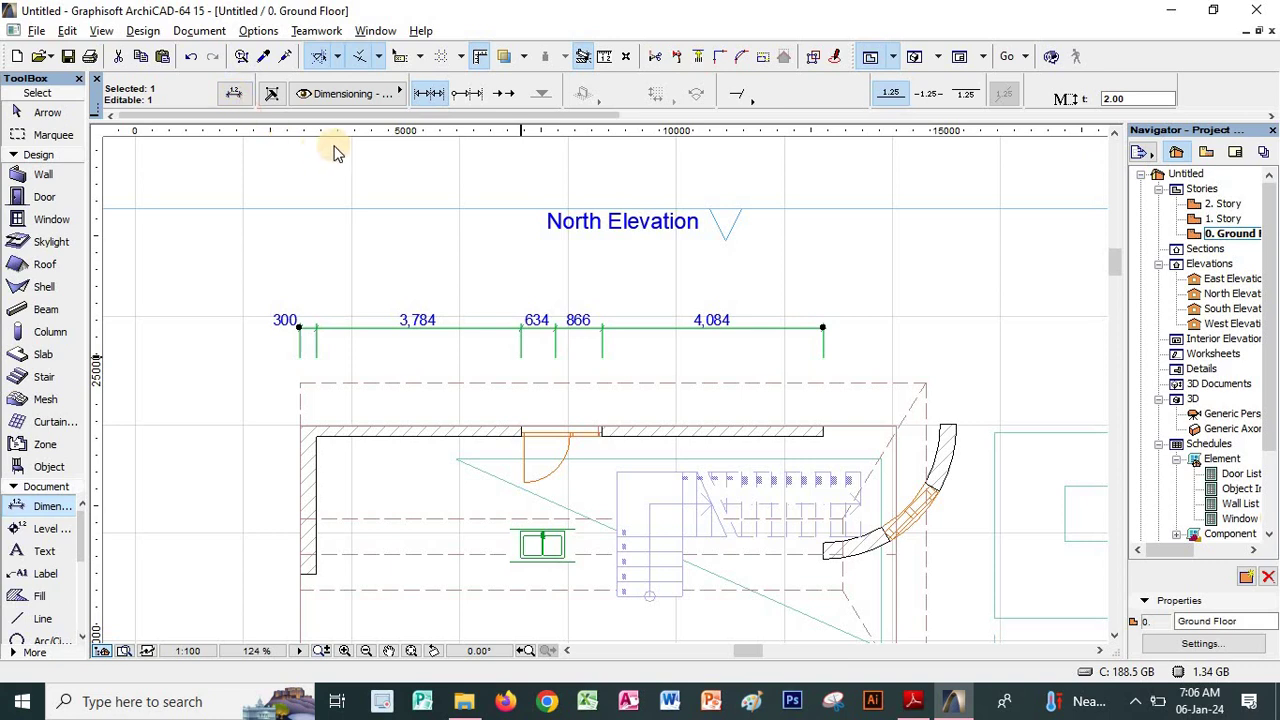
key(ctrl+t)
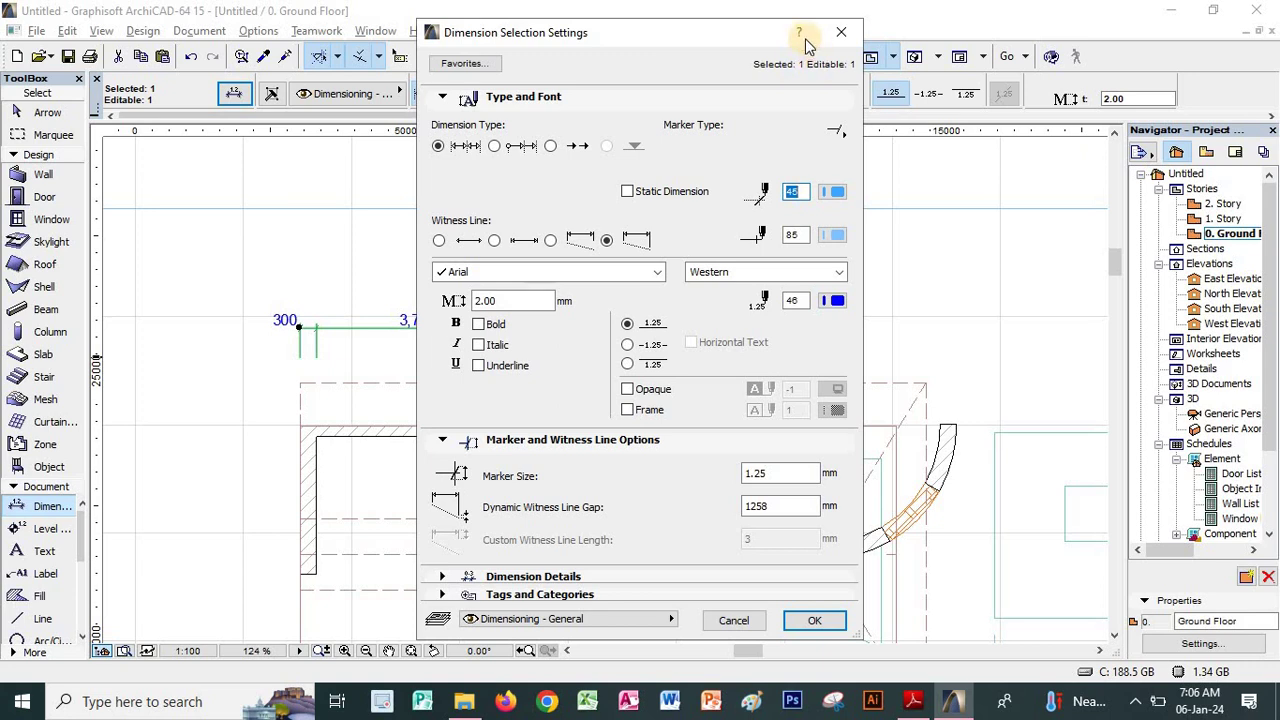
click(841, 32)
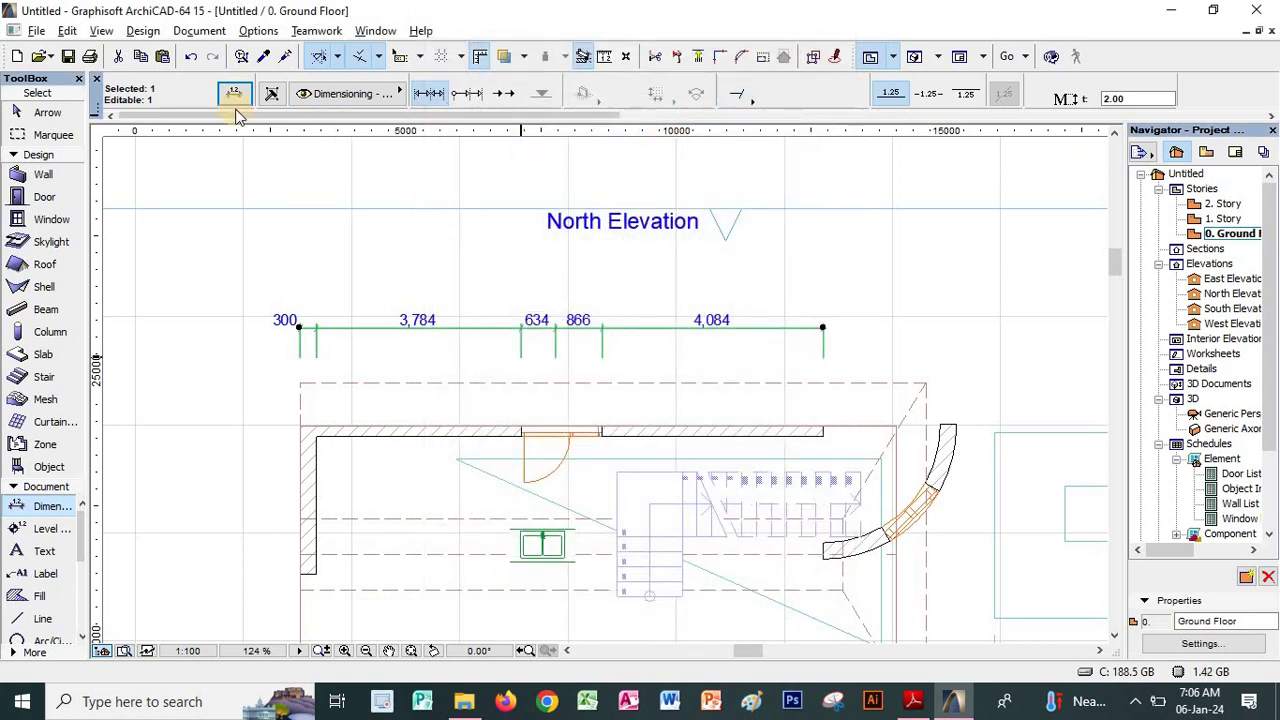
click(752, 100)
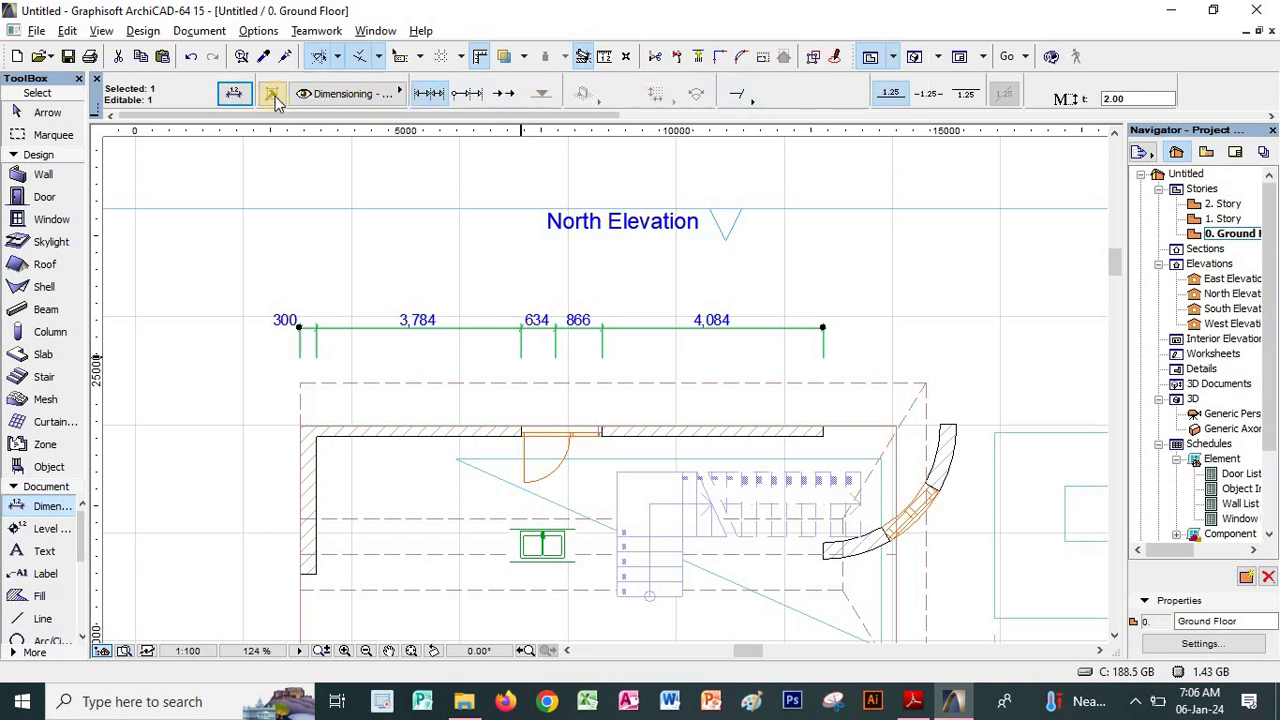
click(236, 96)
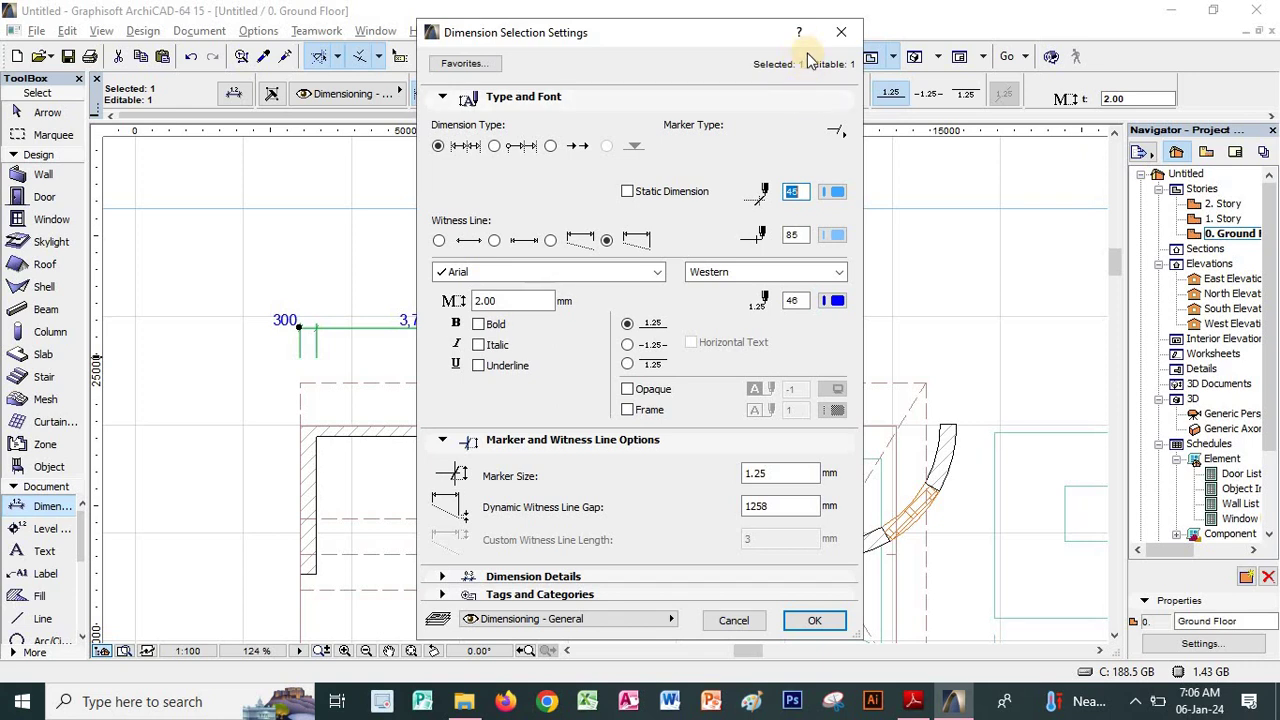
click(834, 35)
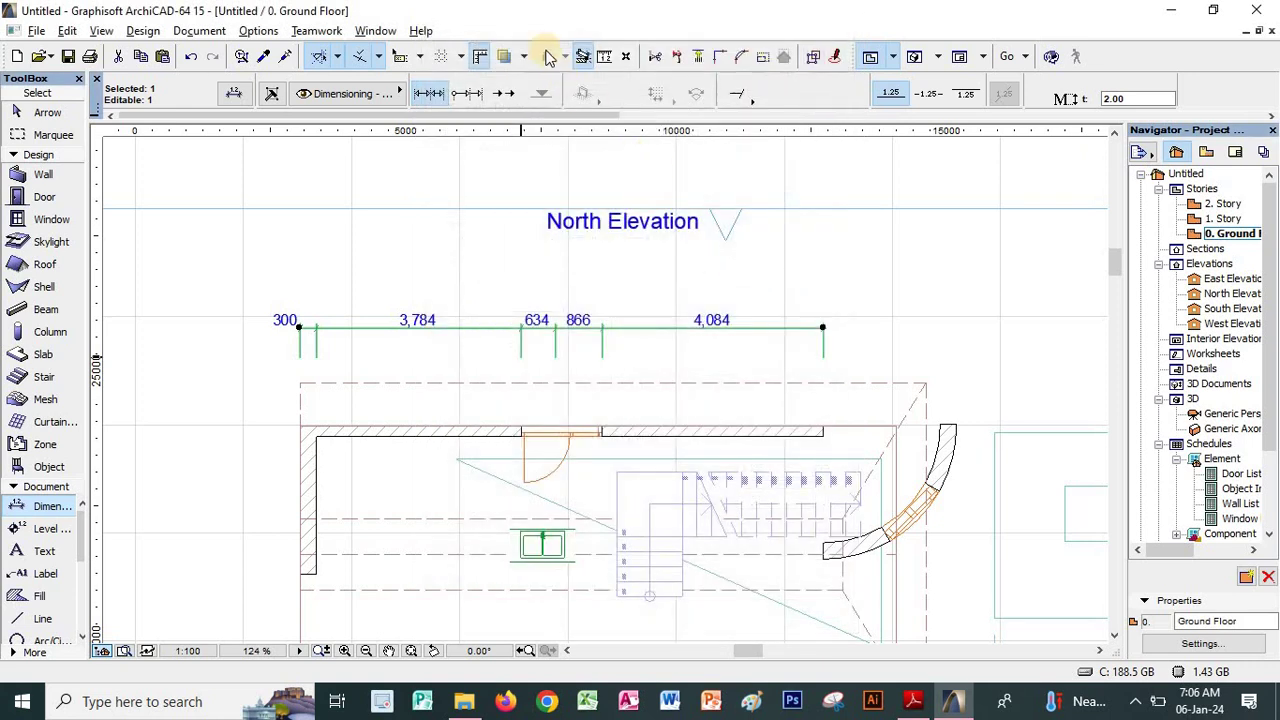
Switch to the ArchiCAD Notes PDF in Adobe Reader and go back to the Acute and Obtuse angle dimension methods
key(alt+Tab)
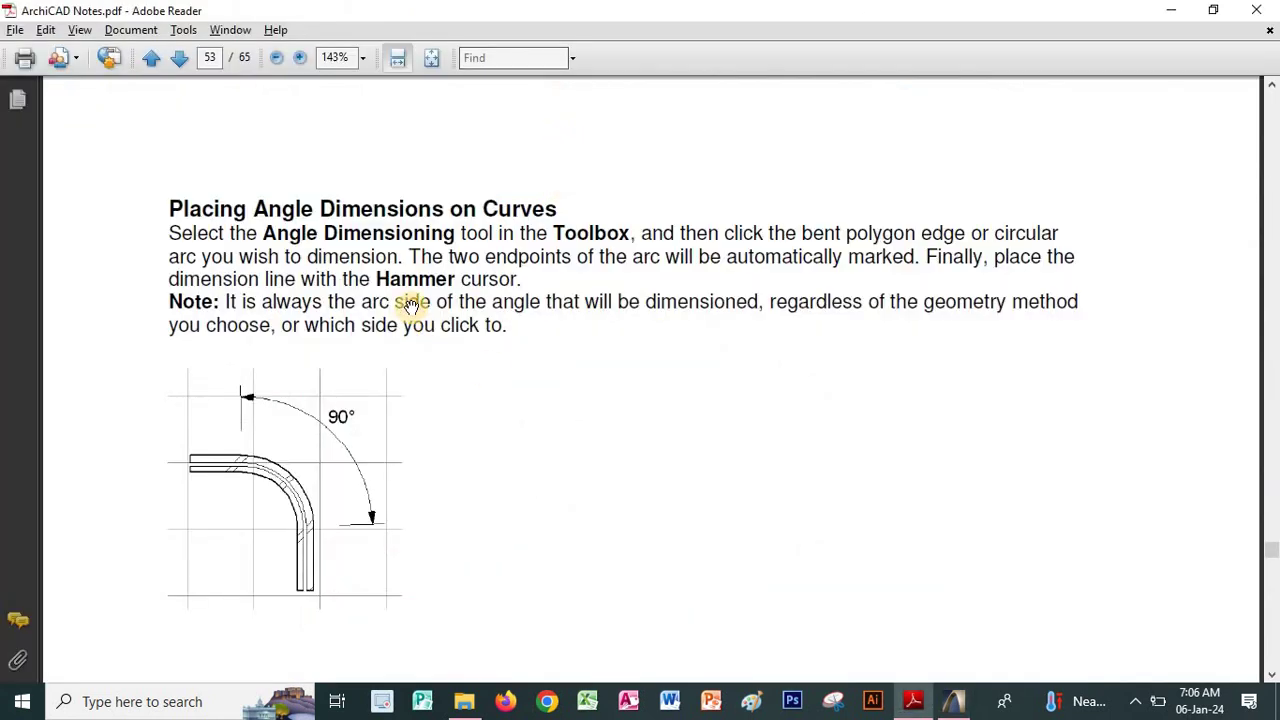
scroll(458, 369, up, 3)
scroll(486, 626, up, 10)
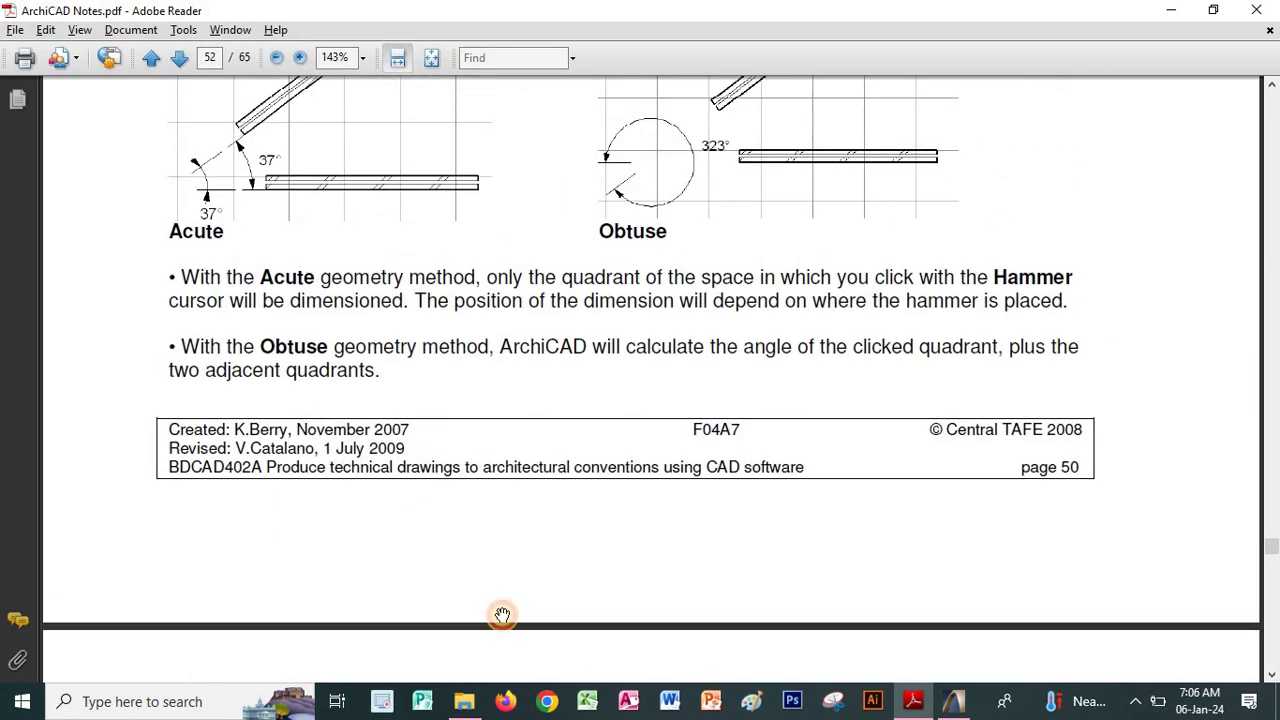